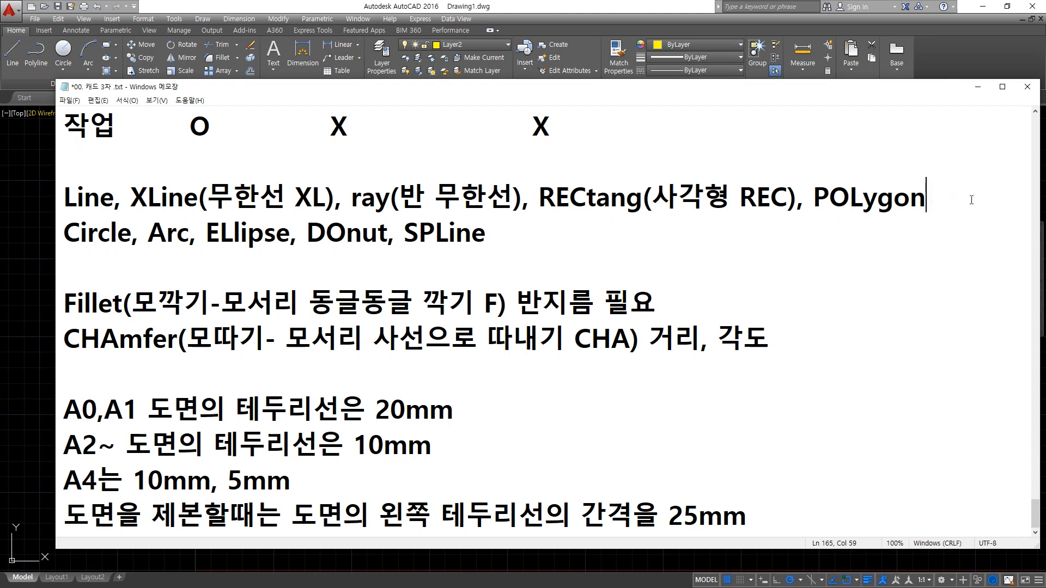
Add the note "(정다각형 POL)" directly after POLygon in the command list.
type("(wj")
key("BackSpace")
key("BackSpace")
type("정다가")
type("형 POL")
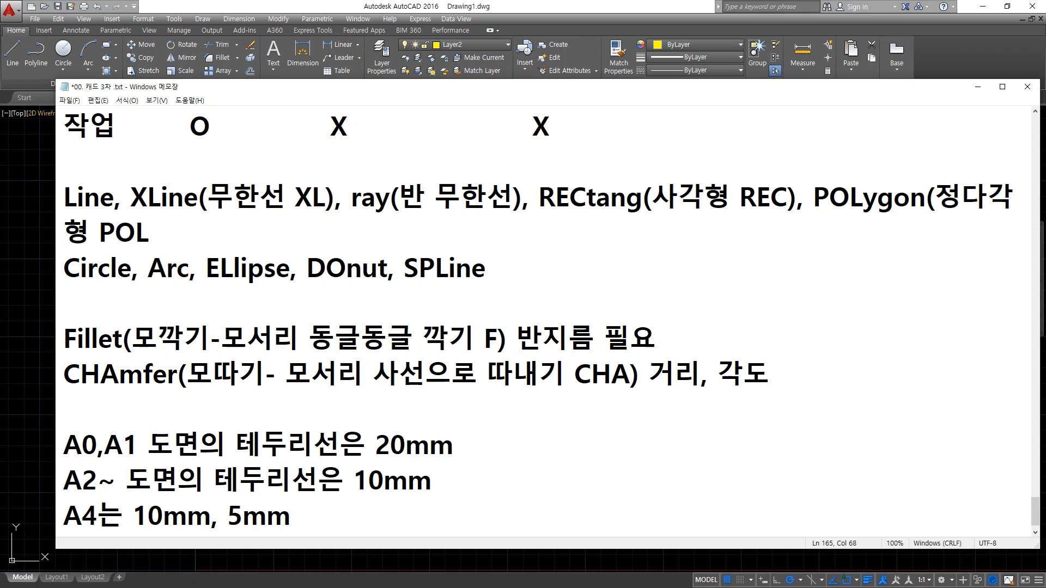
type(")")
Remove the comma after "ray(반 무한선)" and put the RECtang and POLygon entries on their own indented line.
left_click(539, 197)
key("BackSpace")
key("BackSpace")
key("Return")
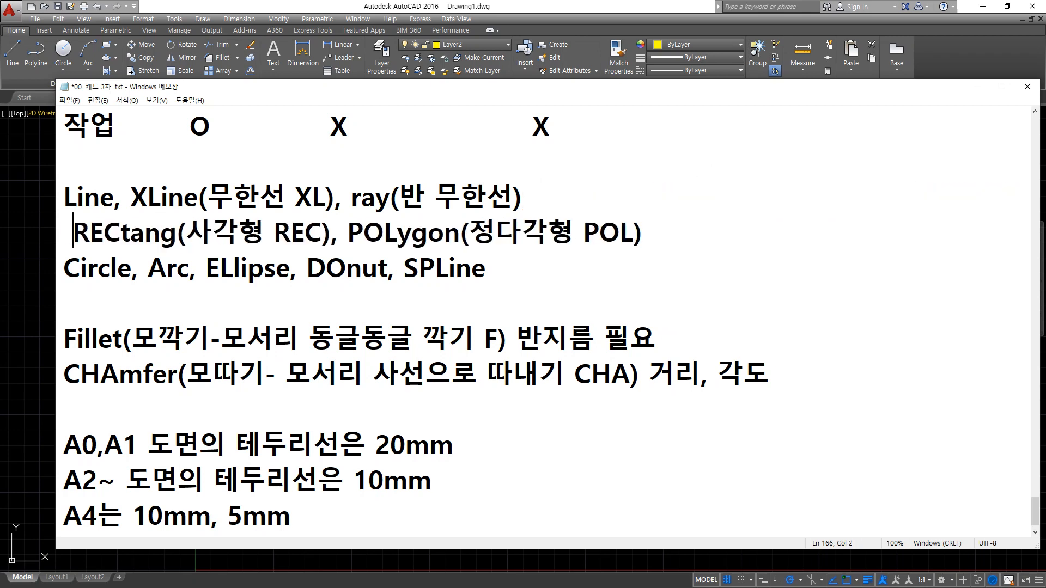
key("End")
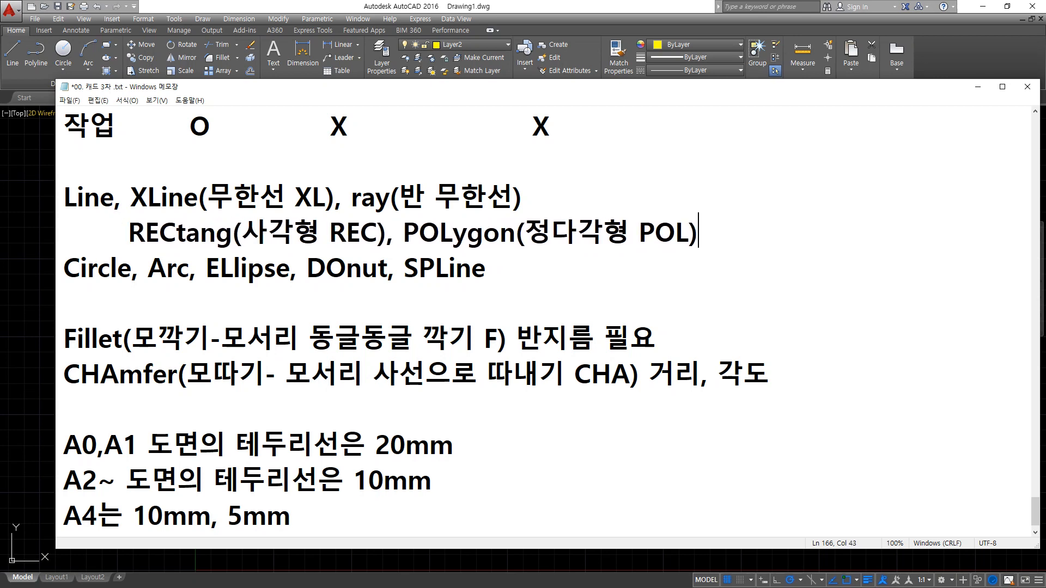
Append " - 폴리선(Poly Line)" to the end of the RECtang and POLygon line.
type("->")
key("BackSpace")
type("폴리선(")
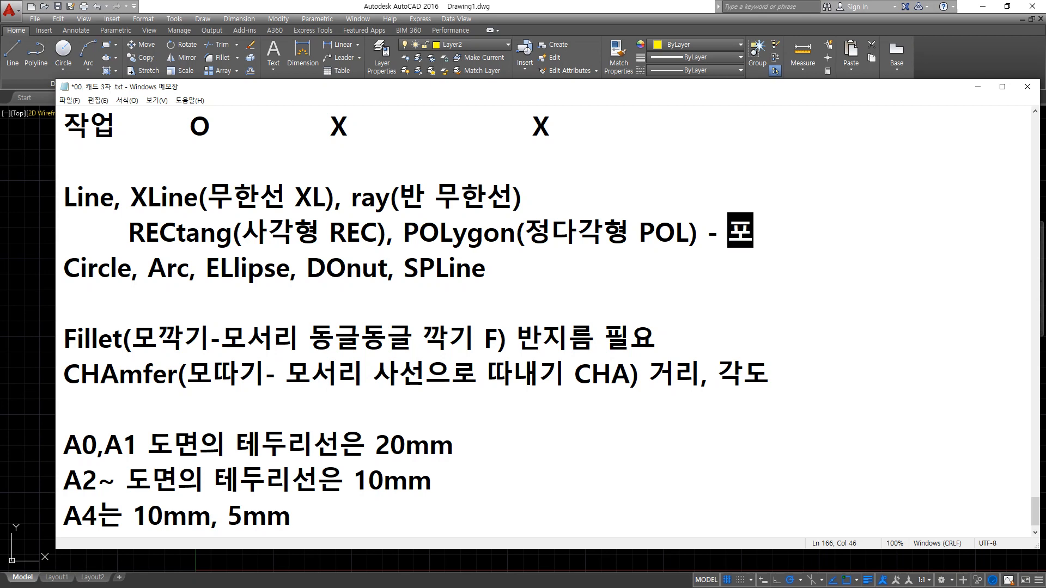
type("Poly ")
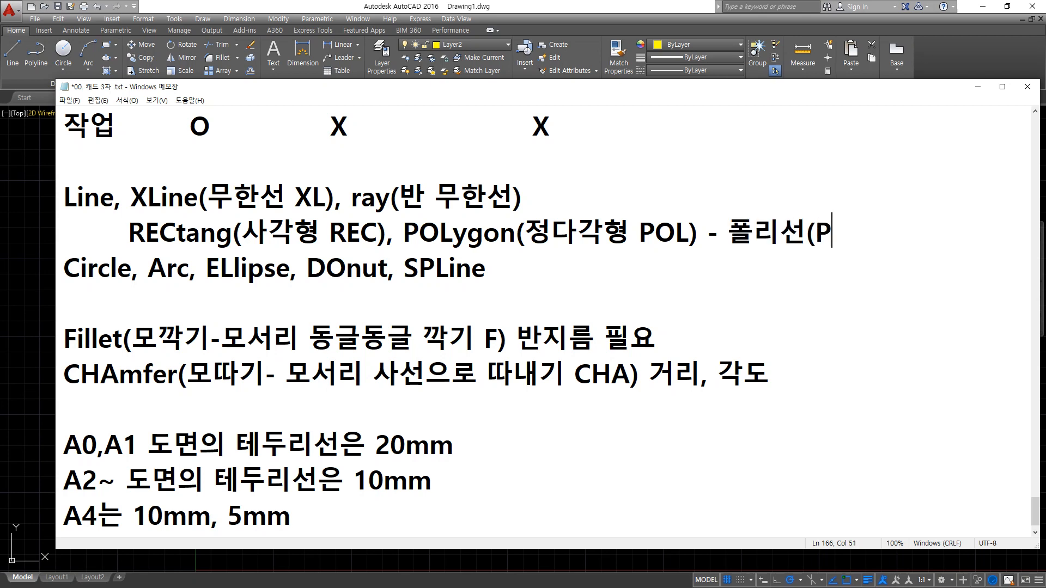
type("lin")
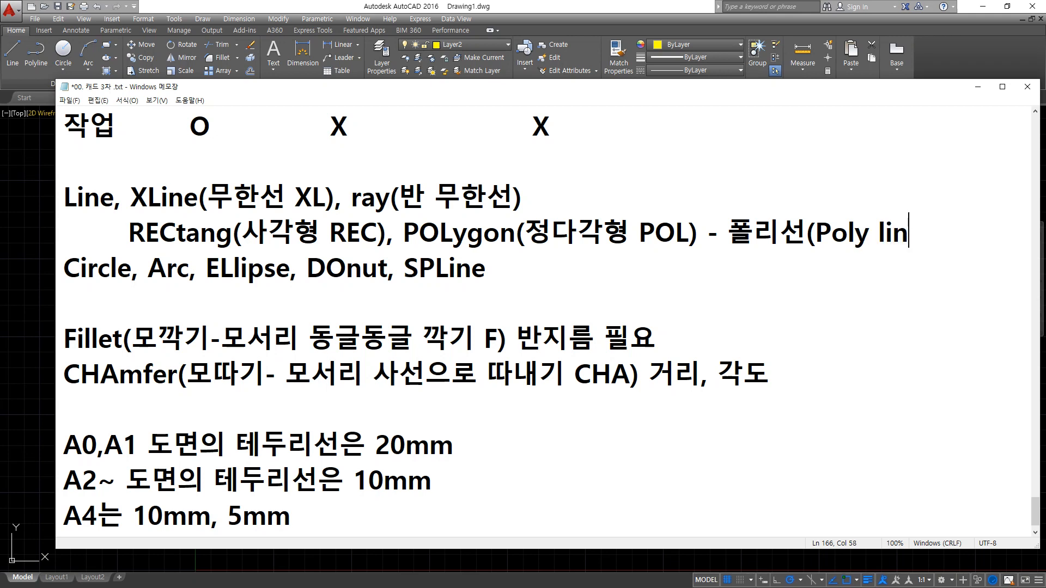
key("BackSpace")
key("BackSpace")
key("BackSpace")
type("Line)")
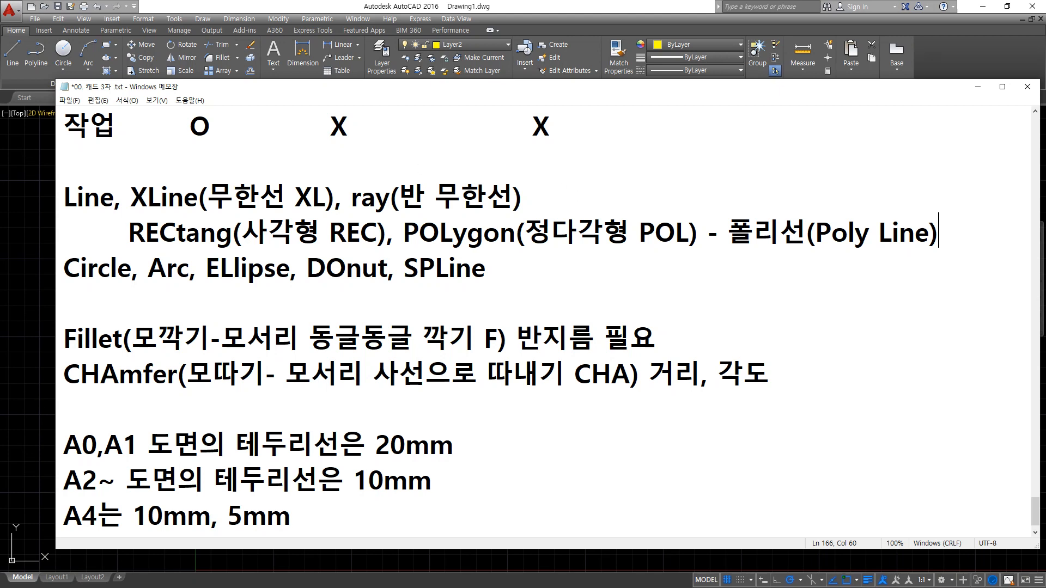
Switch to AutoCAD and draw a rectangle with a perimeter of about 315 units using the RECTANG command.
key("alt+Tab")
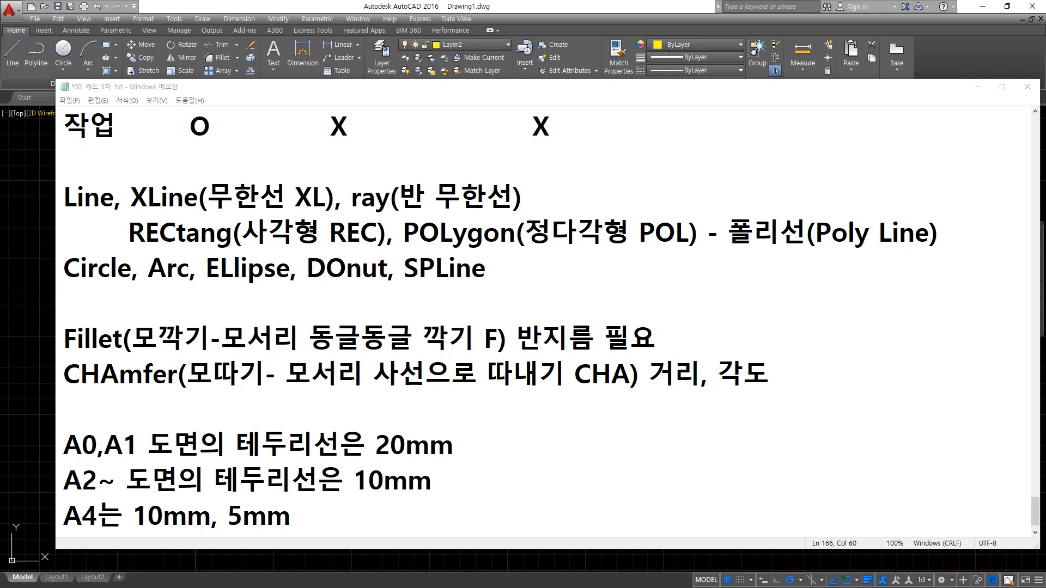
left_click(31, 224)
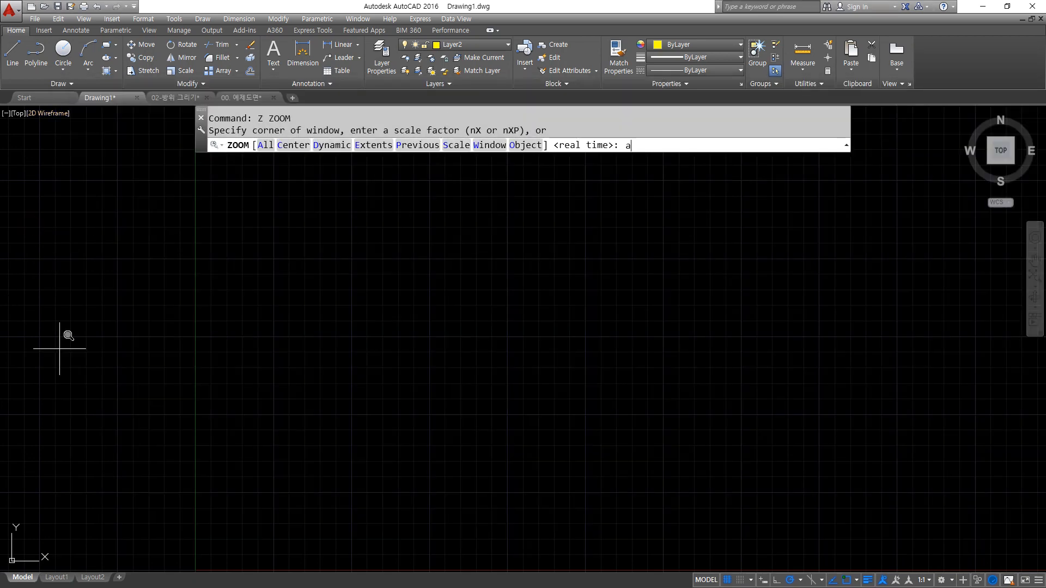
type("rec")
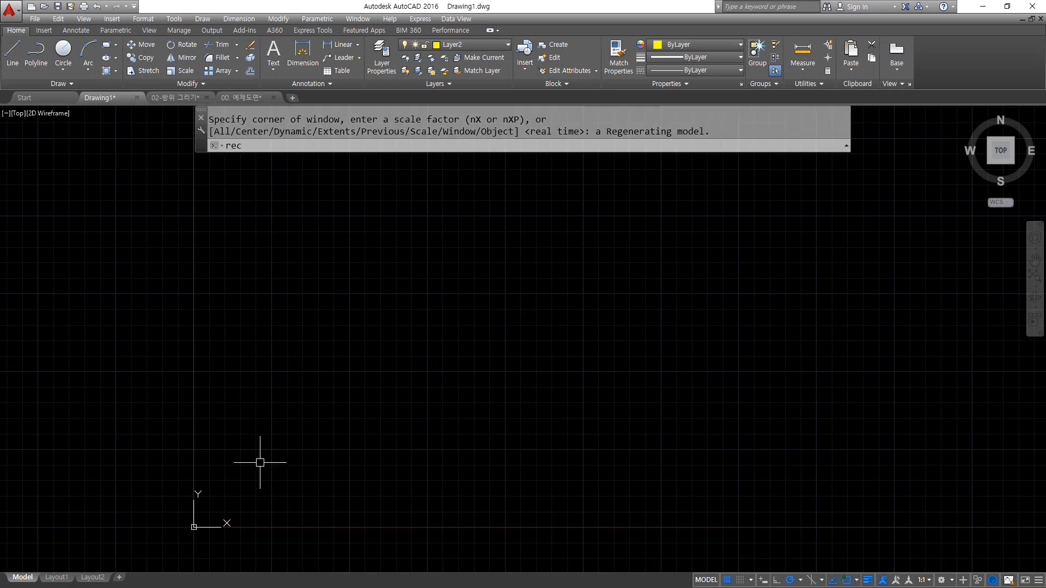
key("Return")
left_click(248, 462)
left_click(381, 350)
scroll(252, 476, "up", 4)
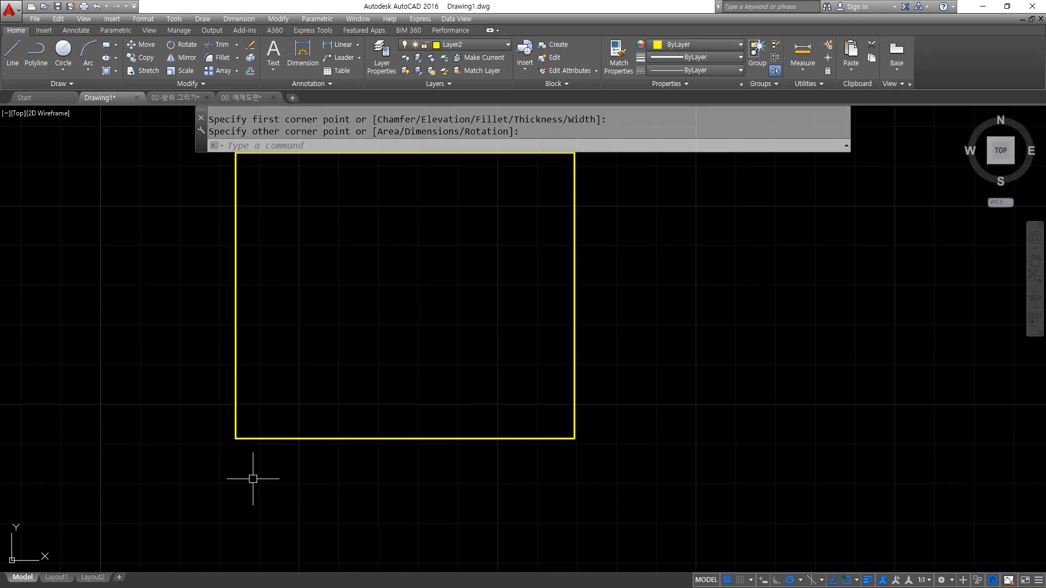
middle_click_drag(310, 384, 299, 471)
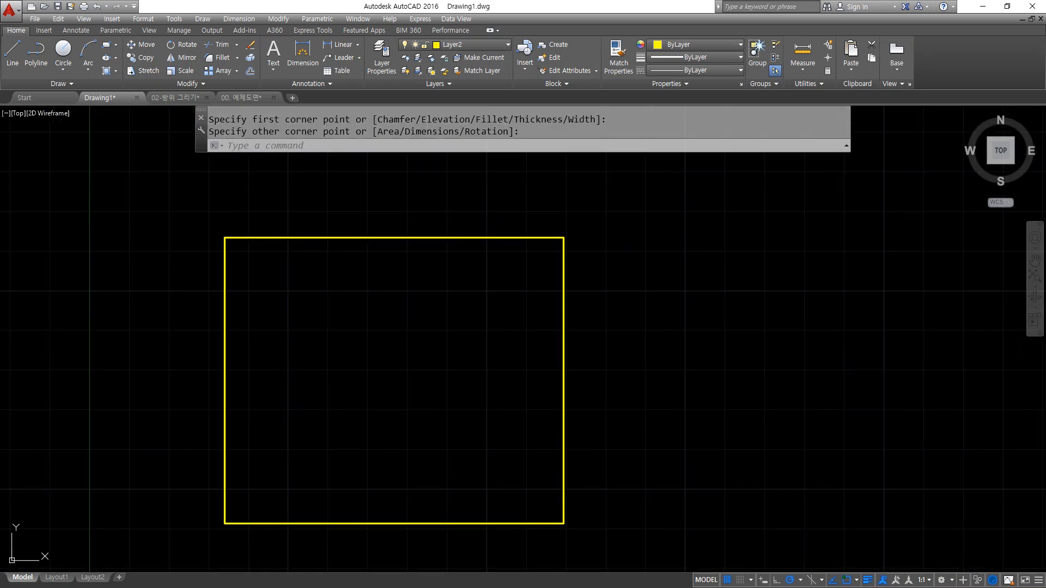
Show the object properties, place them clear of the rectangle, and select the rectangle with a crossing window.
key("ctrl+1")
middle_click_drag(420, 374, 607, 373)
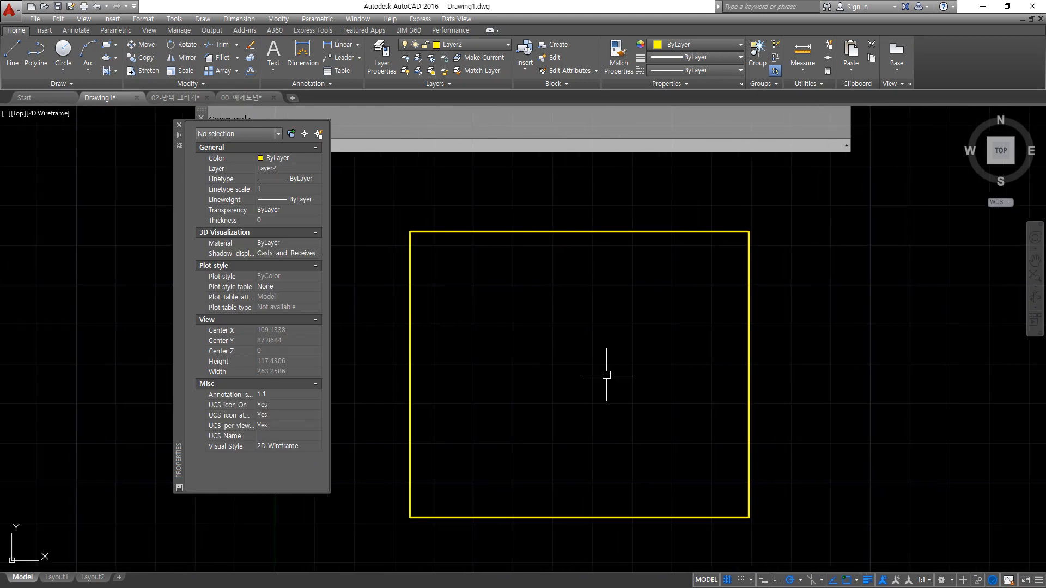
left_click_drag(178, 231, 81, 263)
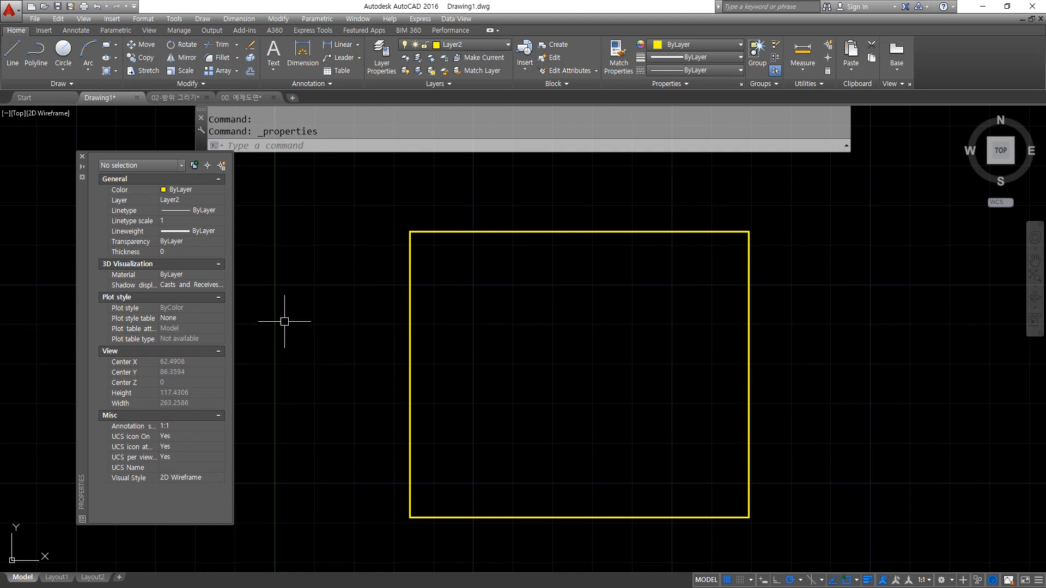
scroll(397, 304, "up", 2)
middle_click_drag(420, 304, 297, 396)
scroll(319, 311, "up", 2)
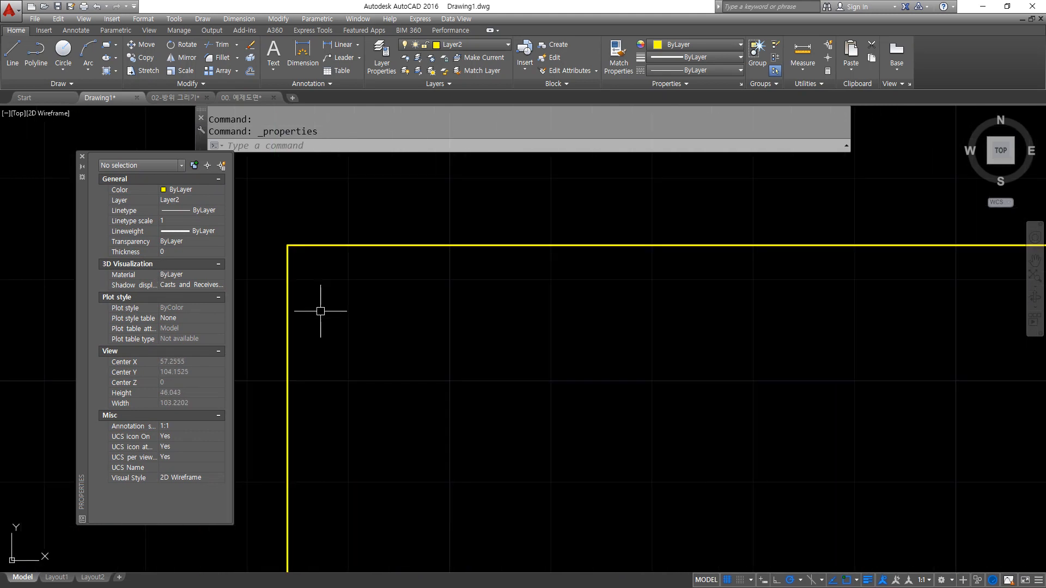
left_click(325, 283)
left_click(267, 217)
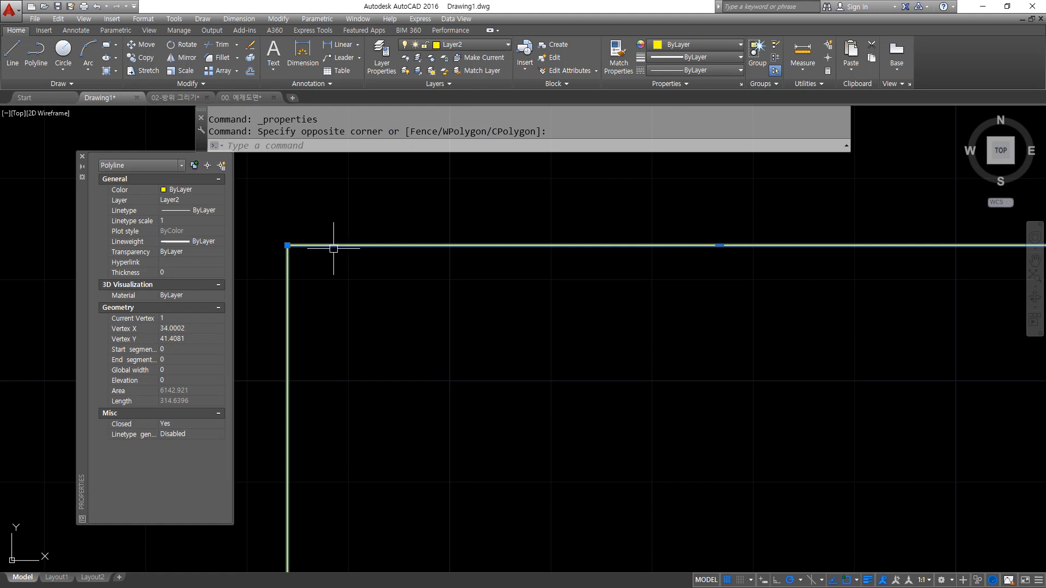
Set the selected rectangle's global width to 10.
key("ctrl+2")
mouse_move(389, 291)
left_mouse_down()
mouse_move(375, 218)
mouse_move(387, 287)
left_mouse_up()
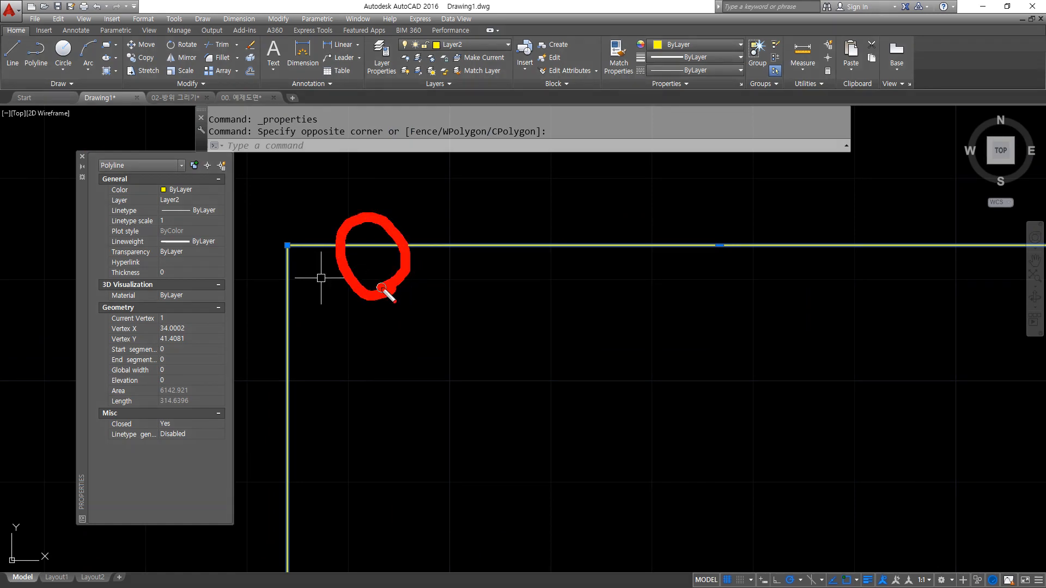
key("Escape")
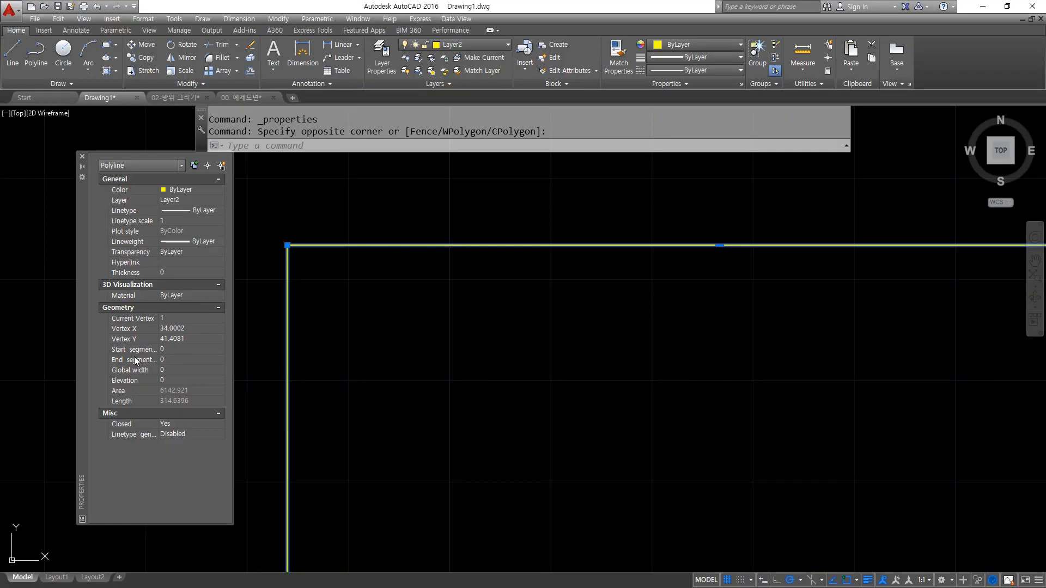
left_click(251, 390)
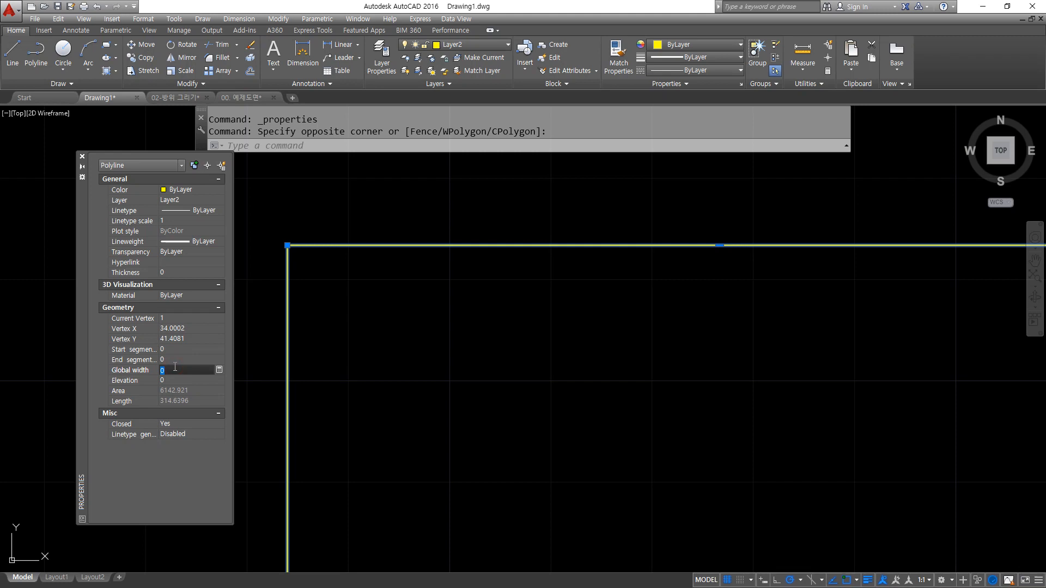
type("10")
key("Tab")
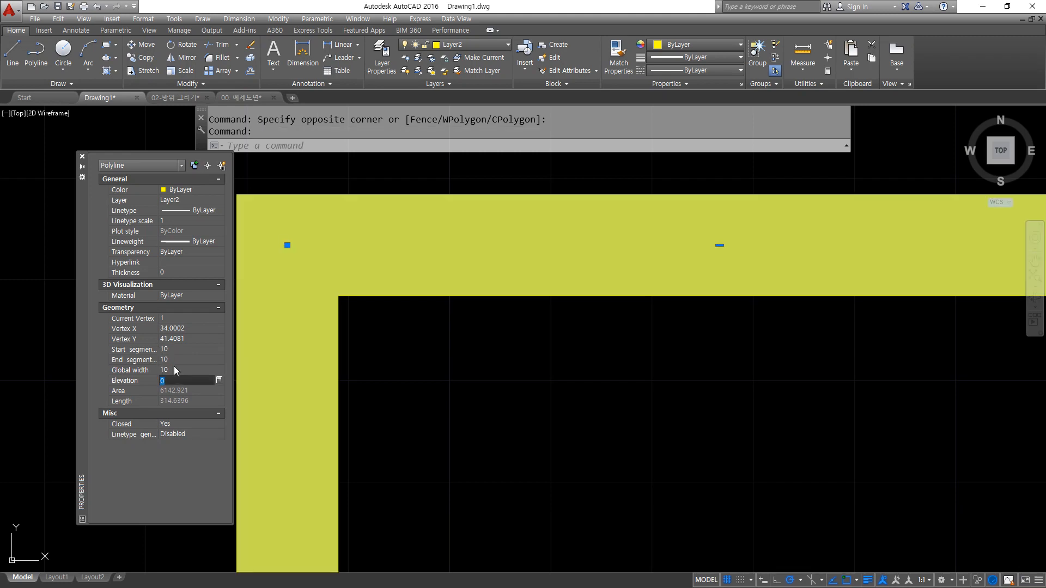
Set the selected rectangle's global width to 0.
scroll(463, 338, "down", 1)
middle_click_drag(474, 341, 579, 360)
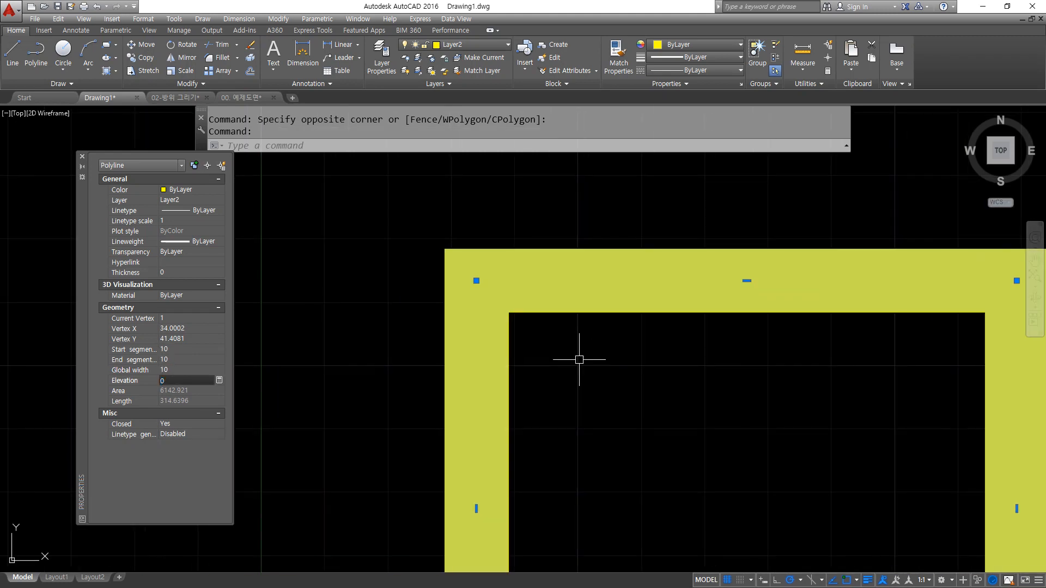
left_click(179, 368)
type("0")
key("Tab")
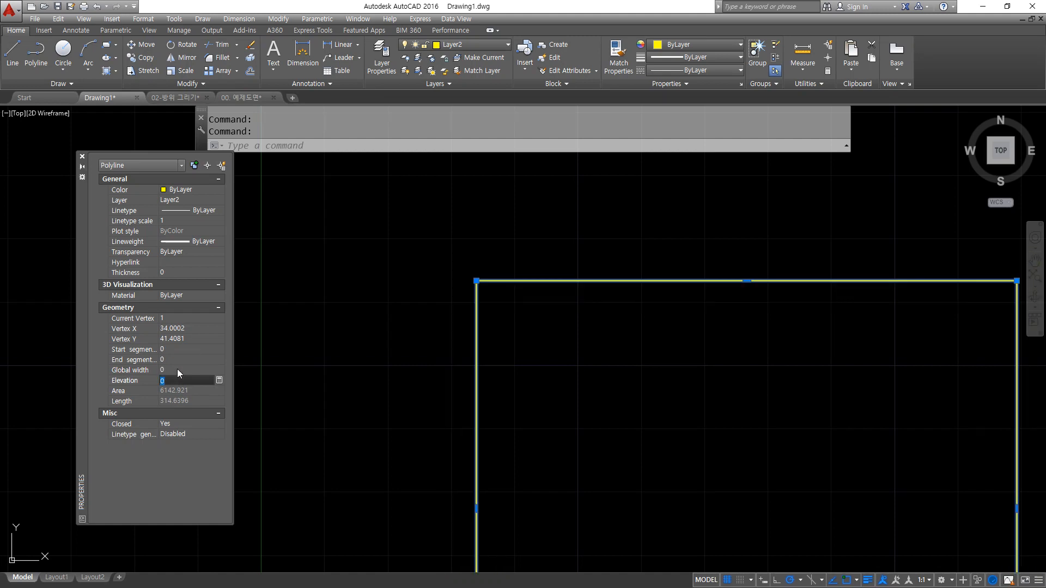
Set the rectangle's global width to 5 and clear the selection.
left_click(175, 369)
type("5")
key("Tab")
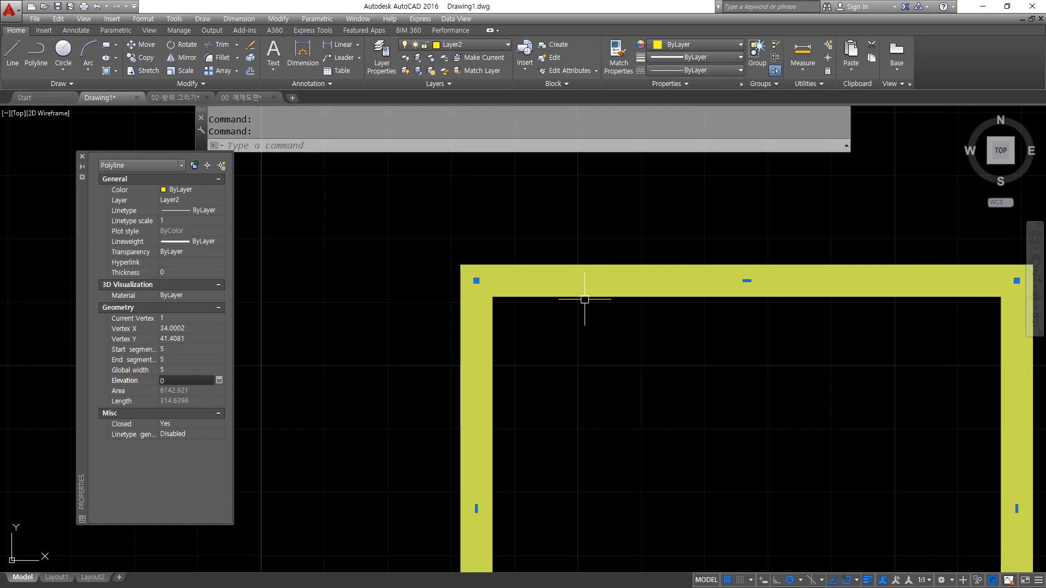
key("Escape")
scroll(537, 324, "down", 3)
middle_click_drag(537, 327, 459, 352)
type("re")
key("Escape")
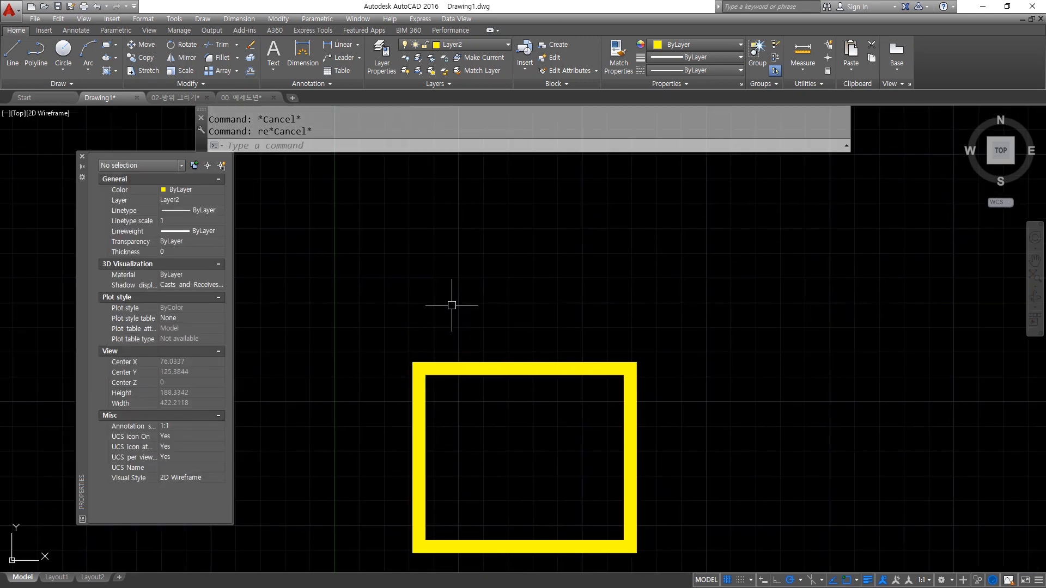
key("Escape")
type("rec")
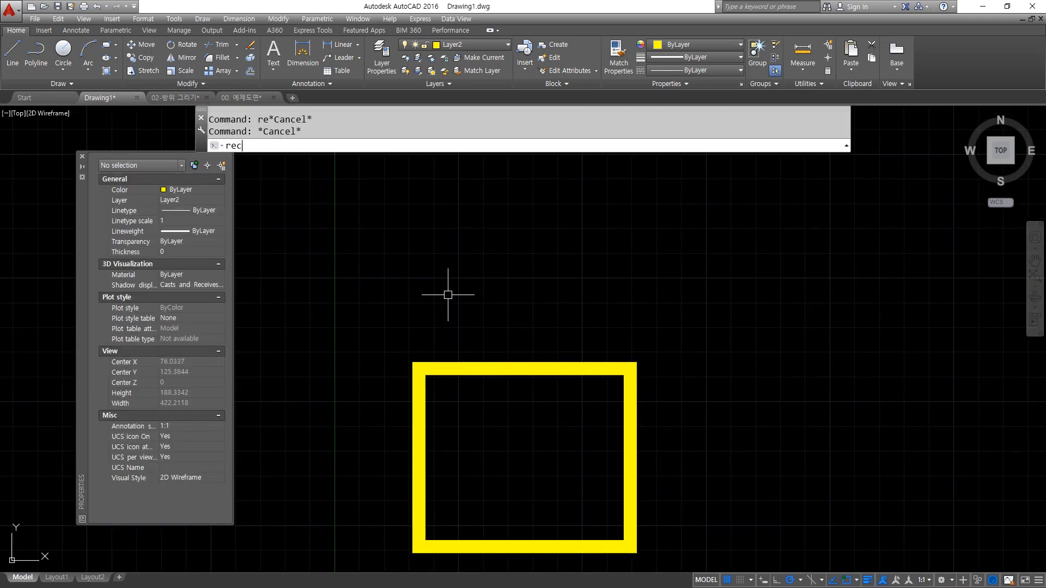
key("Return")
left_click(418, 312)
key("Escape")
Draw a second rectangle above the first with a perimeter of about 282 units, using RECTANG's Width option set to 10.
key("Return")
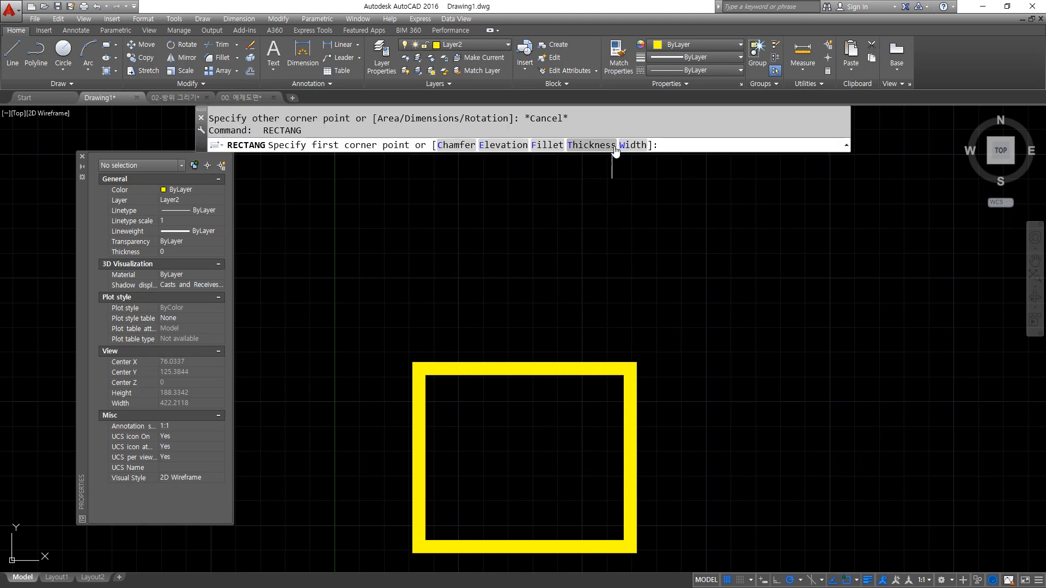
left_click(626, 144)
type("10")
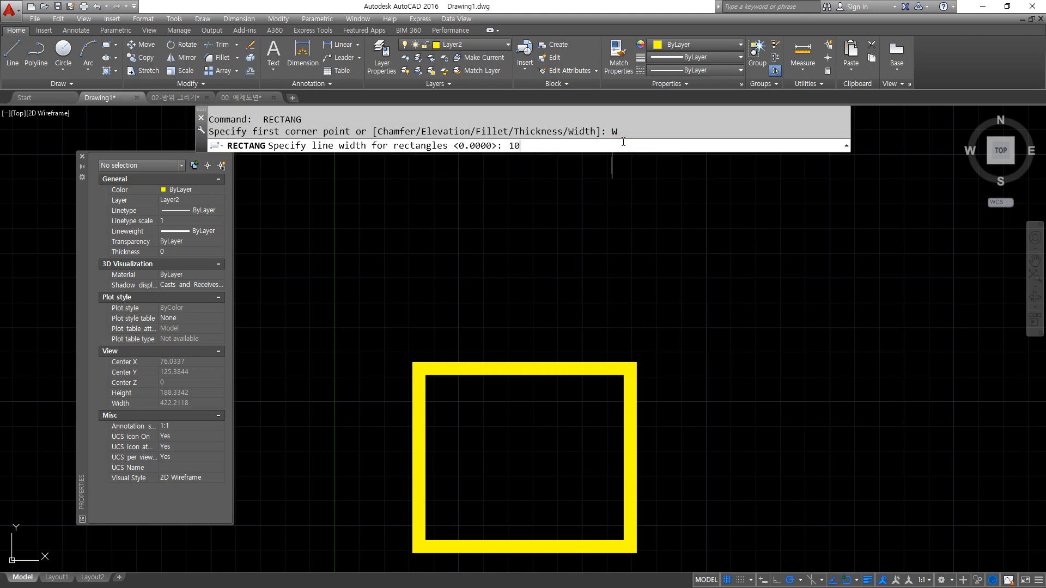
key("Return")
left_click(426, 330)
left_click(637, 191)
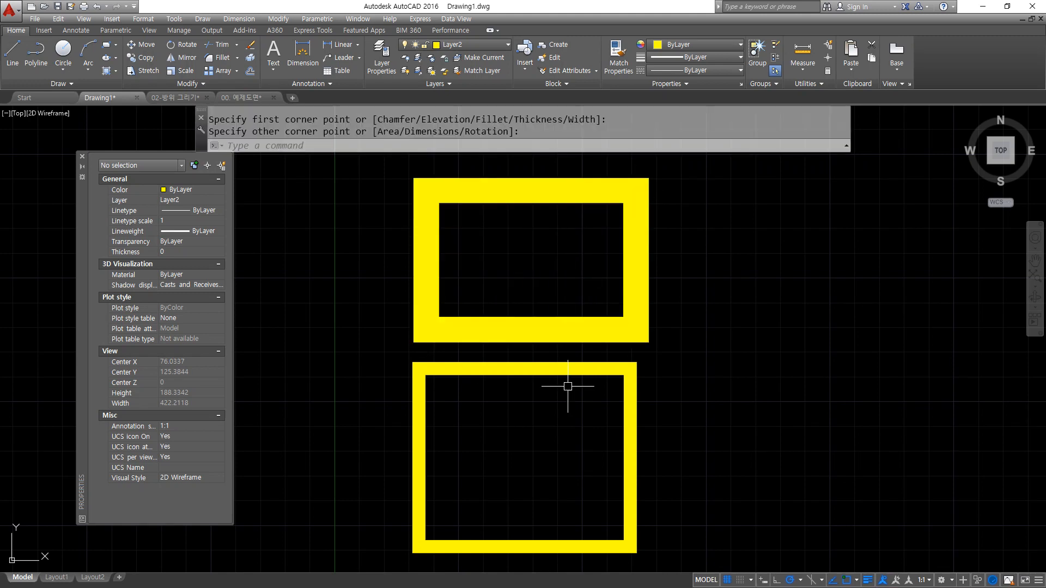
Select the upper rectangle, set its global width to 2, and clear the selection.
left_click(467, 221)
left_click(381, 296)
left_click(174, 370)
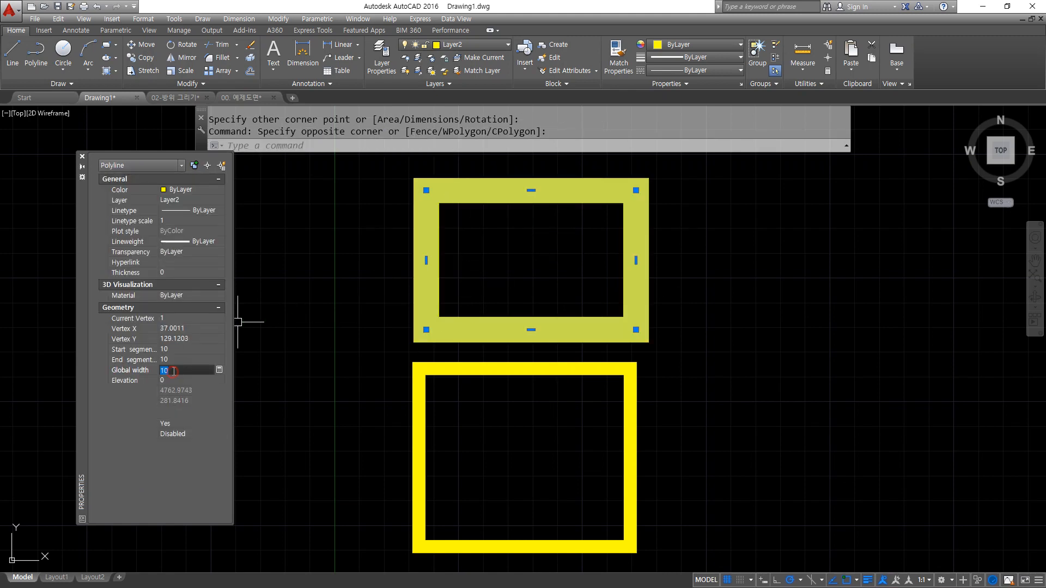
type("2")
key("Tab")
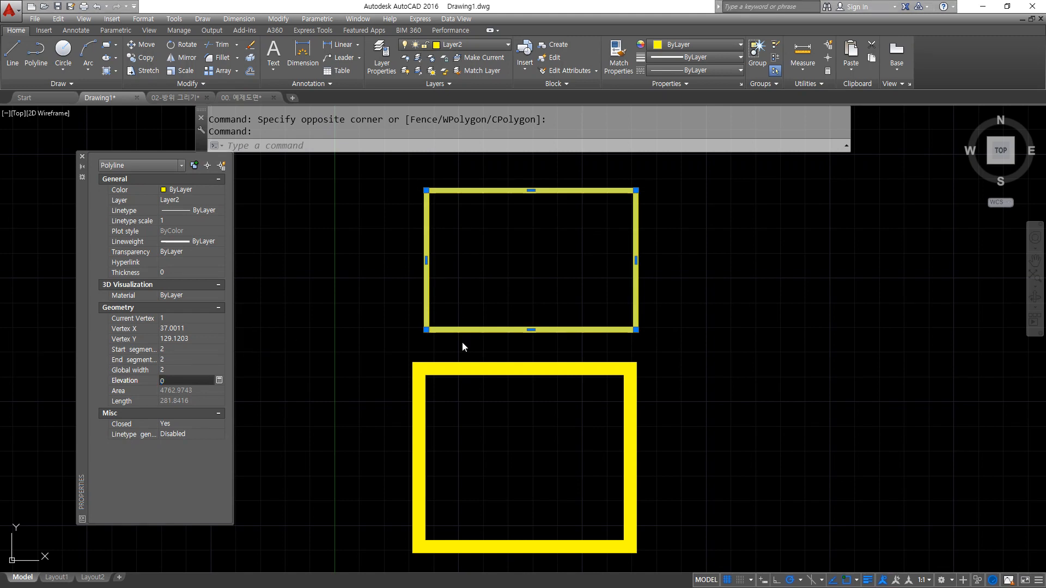
key("Escape")
Erase both rectangles and close the object properties.
left_click(579, 409)
left_click(497, 296)
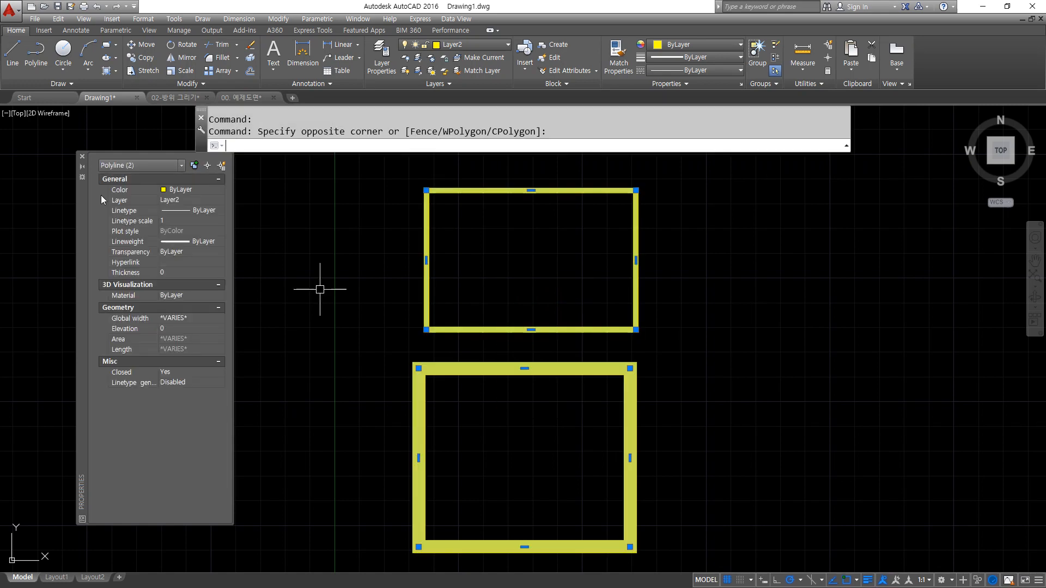
type("e")
key("Return")
left_click(82, 157)
type("z")
key("Return")
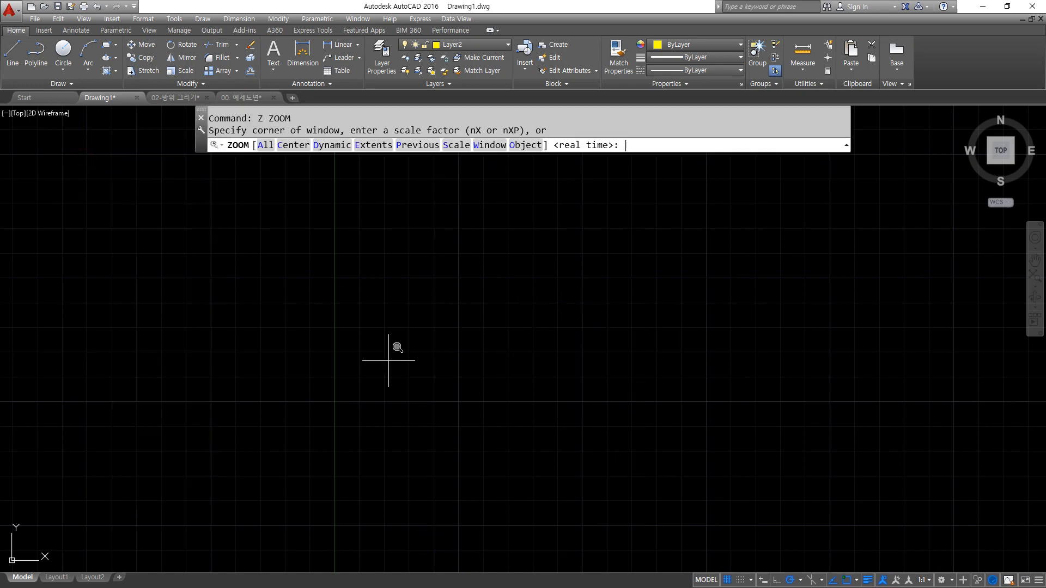
type("a")
key("Return")
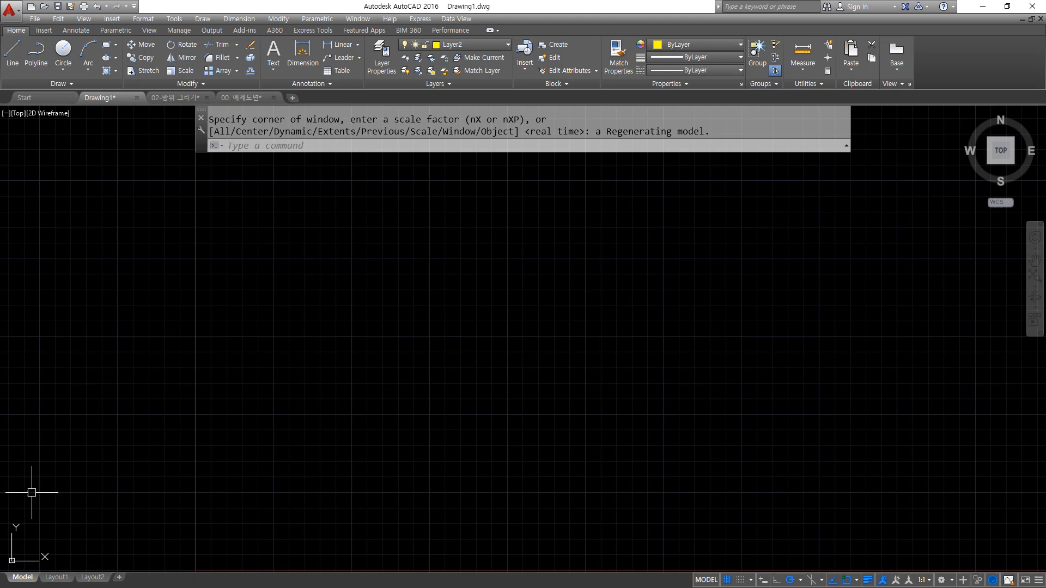
Switch to the Notepad notes and add the line "1. 원에 내접하는 정다각형" below the RECtang and POLygon line.
key("alt+Tab")
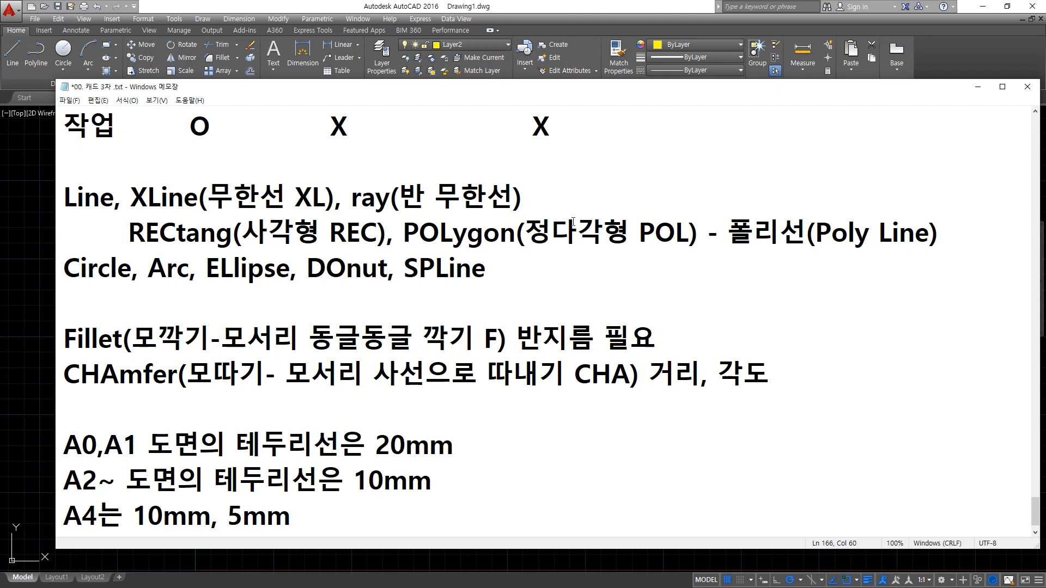
key("Return")
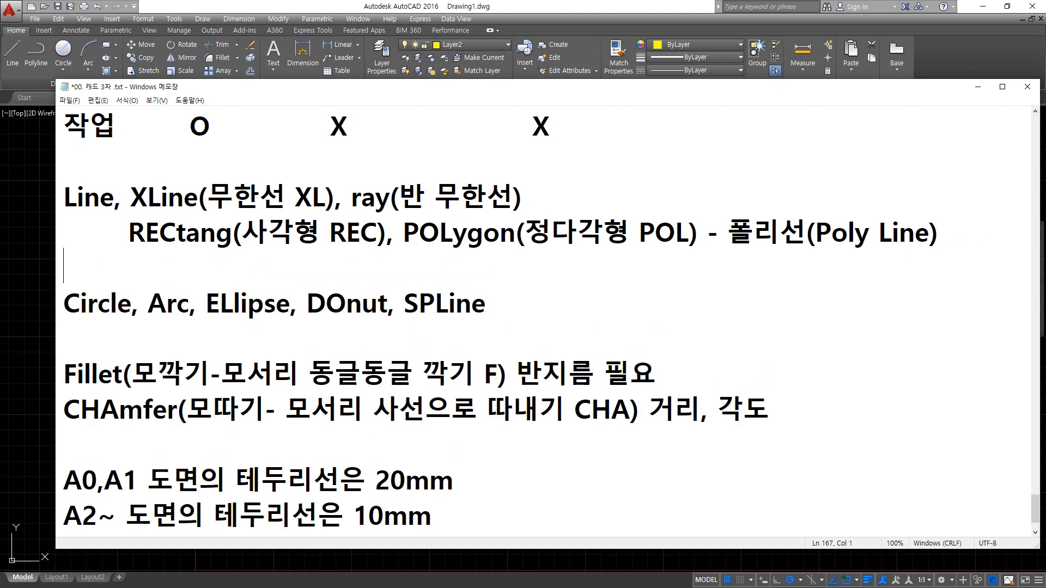
type("1. ")
type("원에 내접한")
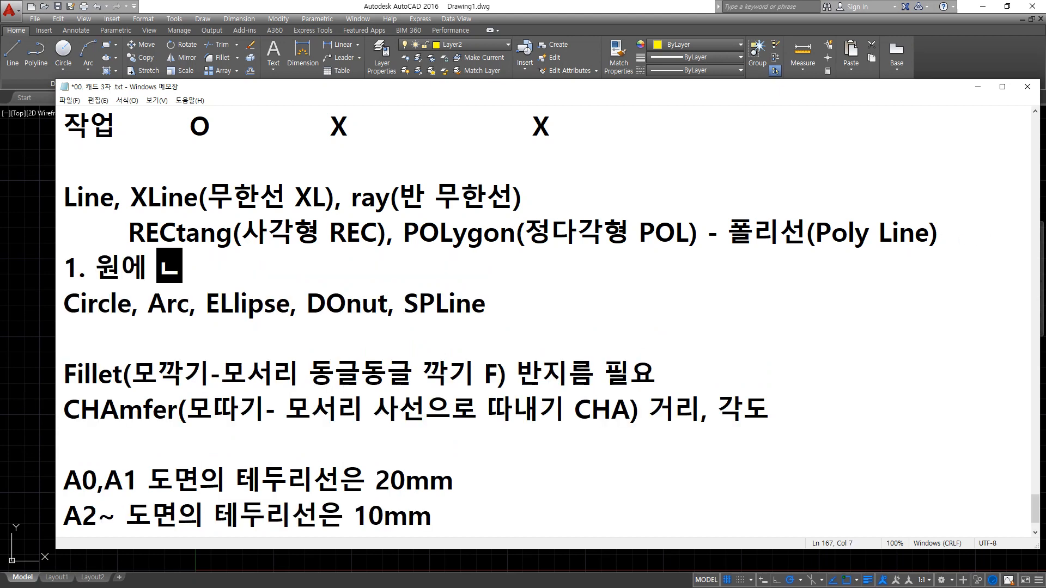
type("는 정다각형")
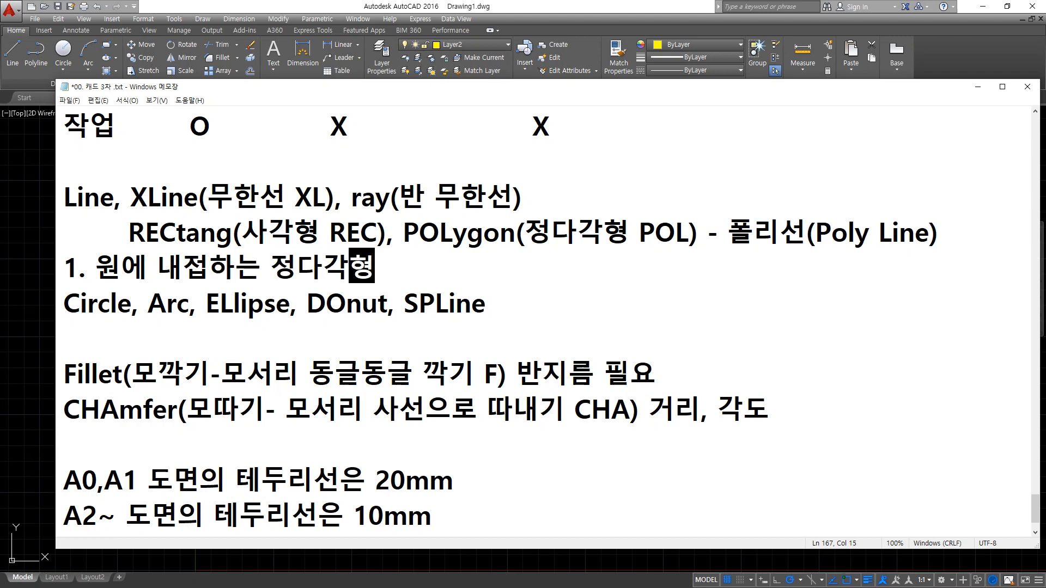
Add the line "2. 원에 외접하는 정다각형" below the first numbered note.
key("Return")
type("2. 원에 ")
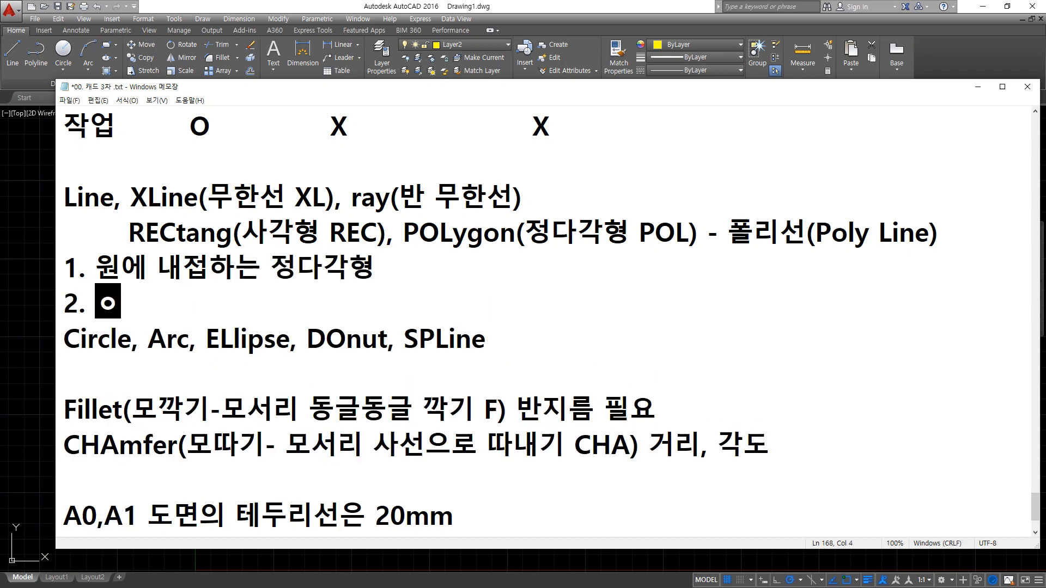
type("외접하는 ")
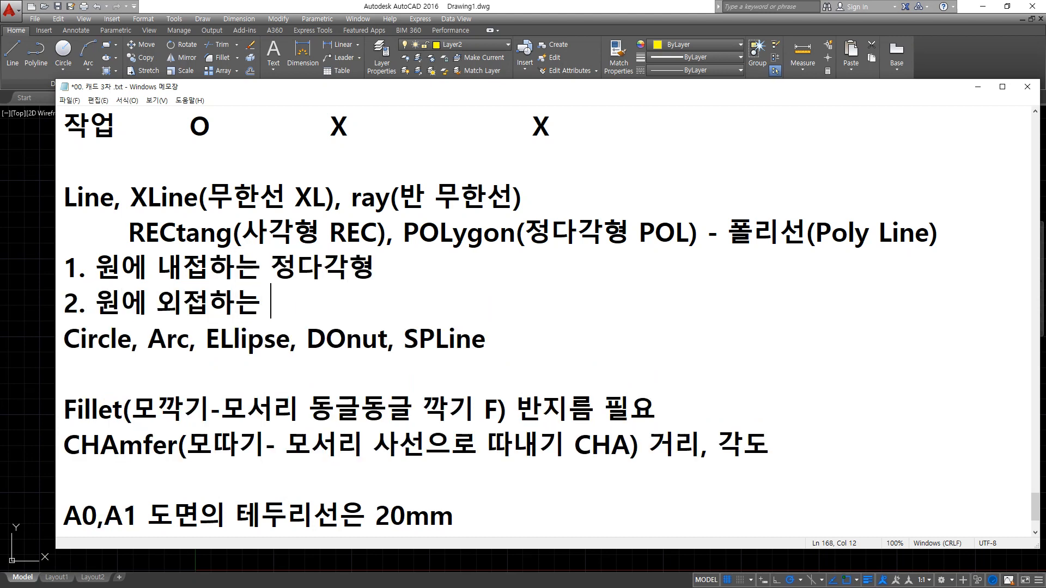
type("정다각형")
Add the line "3. 한 변의 길이가 n인 정다각형" below the second numbered note, followed by an empty line.
key("Return")
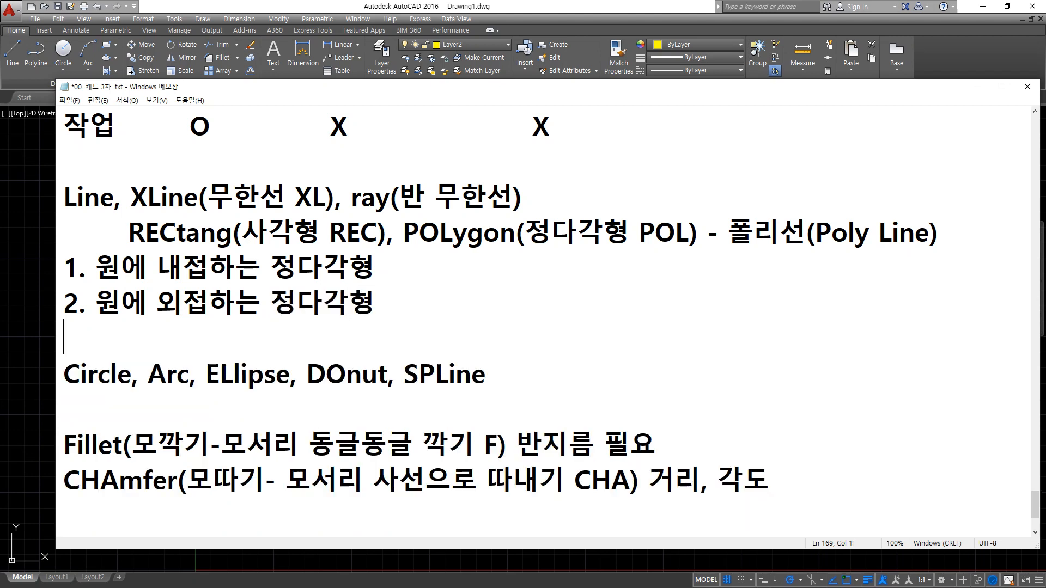
type("3. 현변")
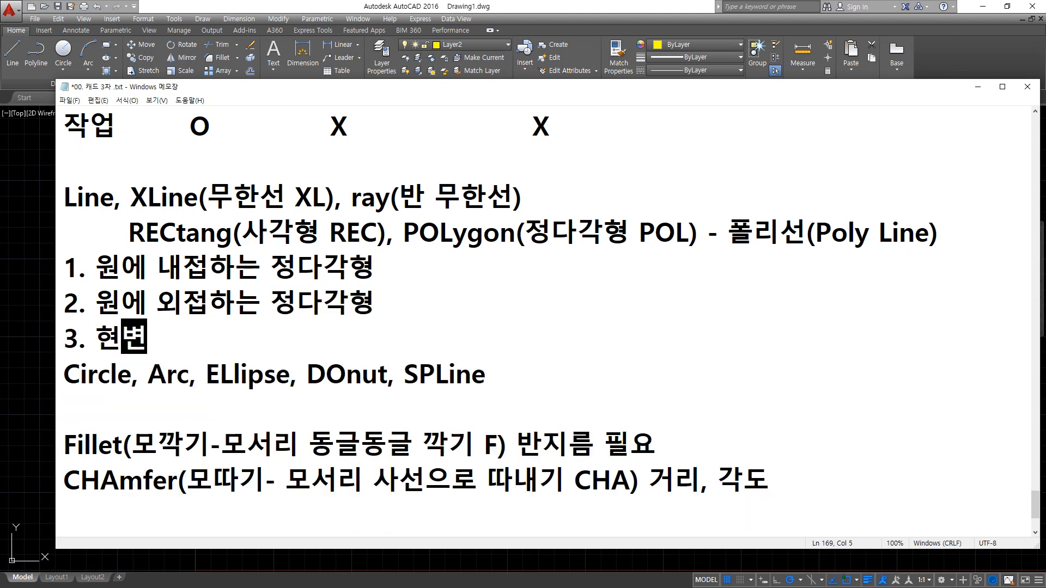
key("BackSpace")
key("BackSpace")
type("한 변의")
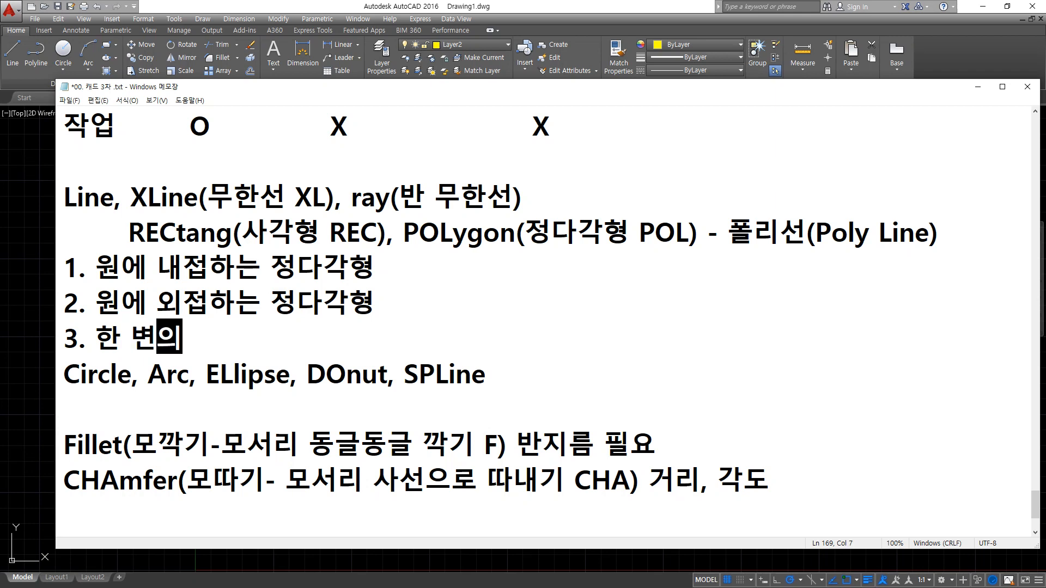
type(" 길이가 n")
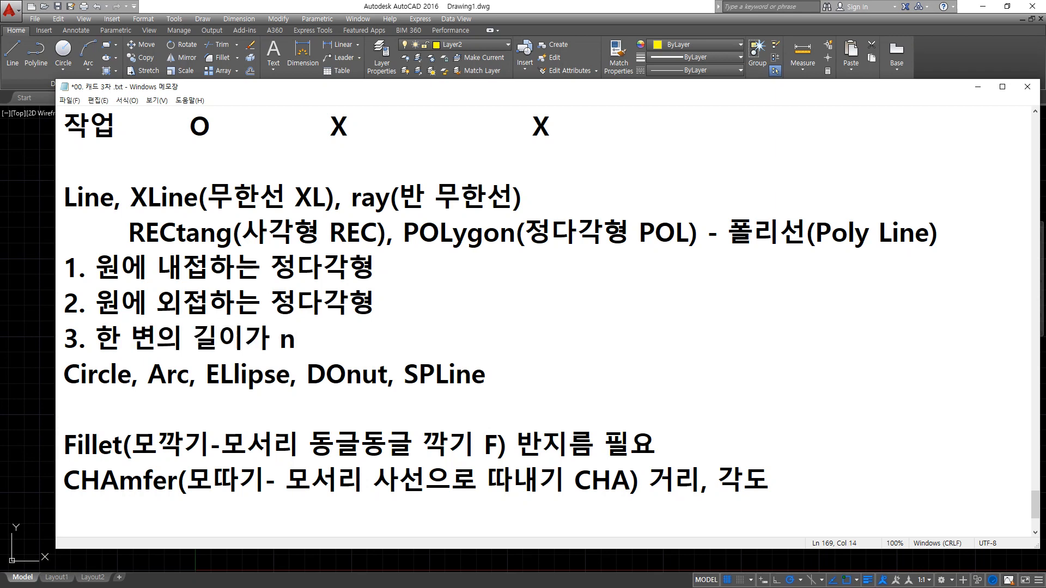
type("인 정")
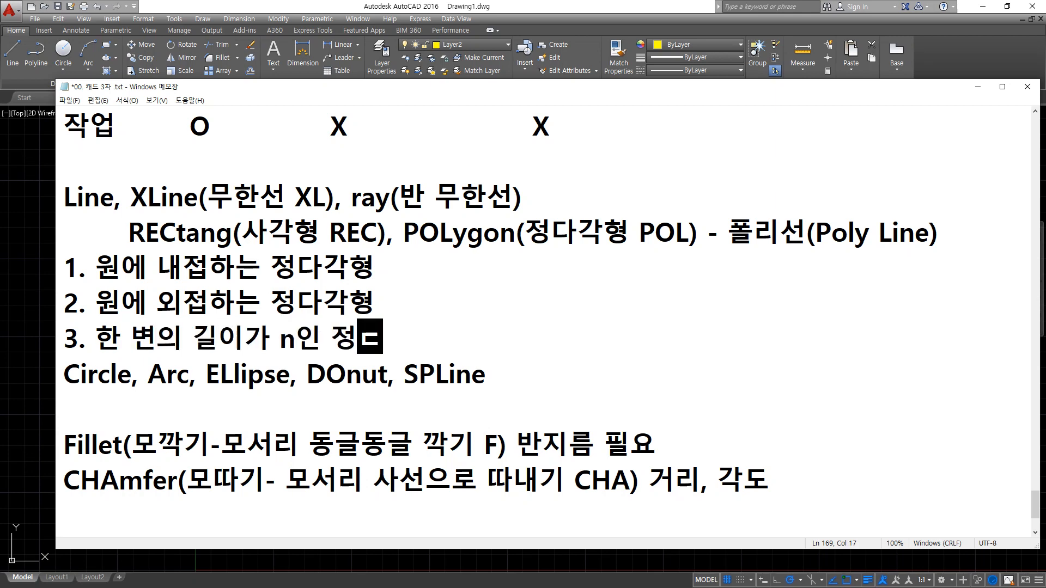
type("다각형")
key("Return")
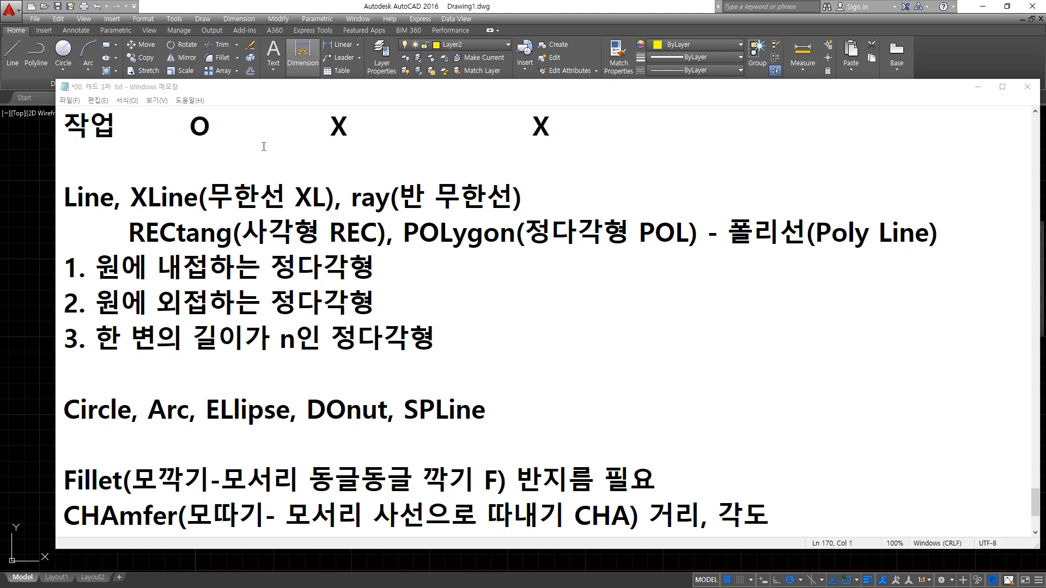
Switch to AutoCAD and draw a circle of radius 50 in the lower left part of the empty drawing.
left_click(38, 195)
type("c")
key("Return")
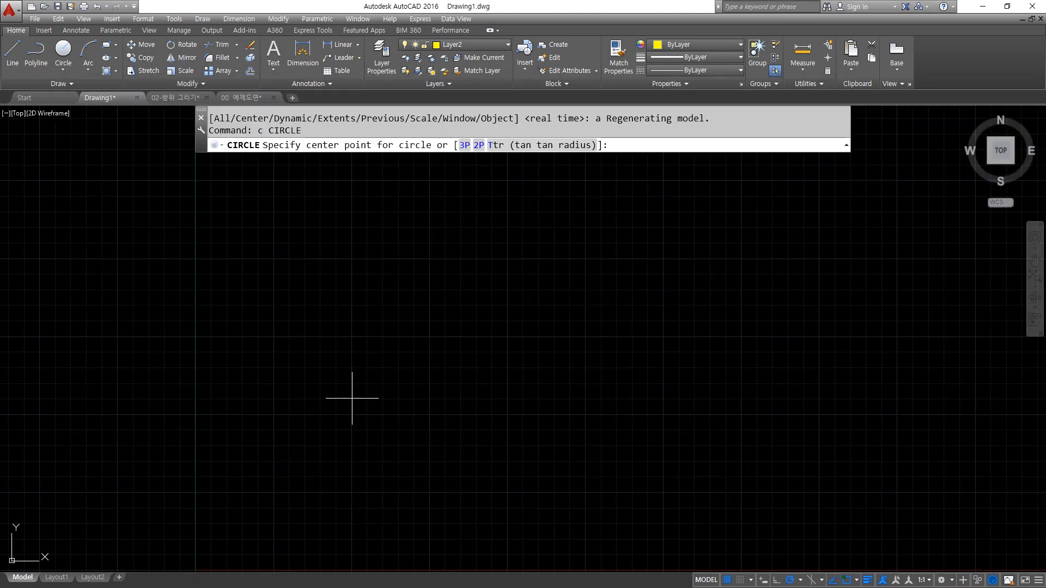
left_click(352, 398)
type("50")
key("Return")
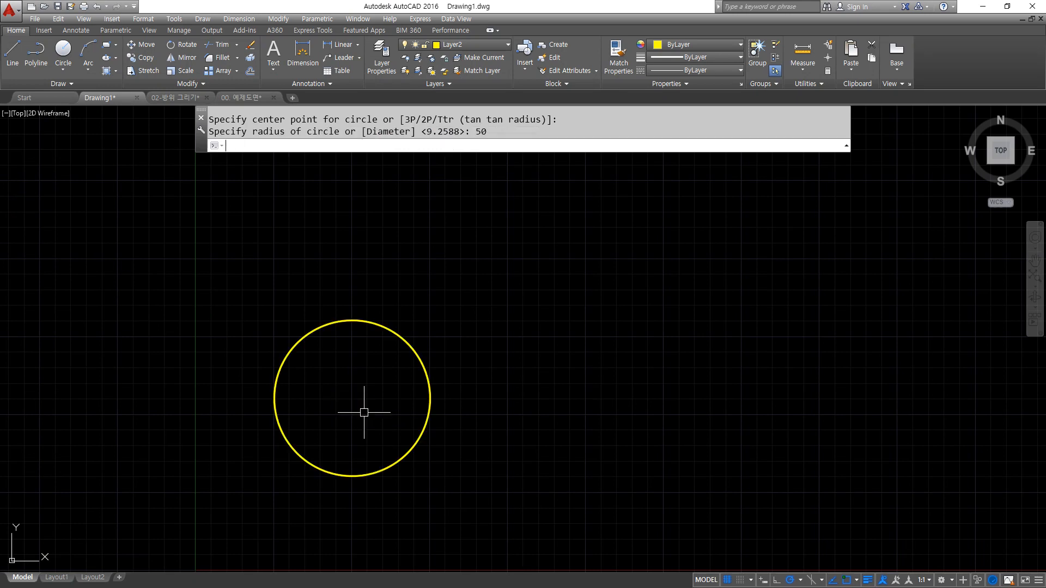
Draw a second circle of radius 50 to the right of the first one.
key("Return")
left_click(587, 405)
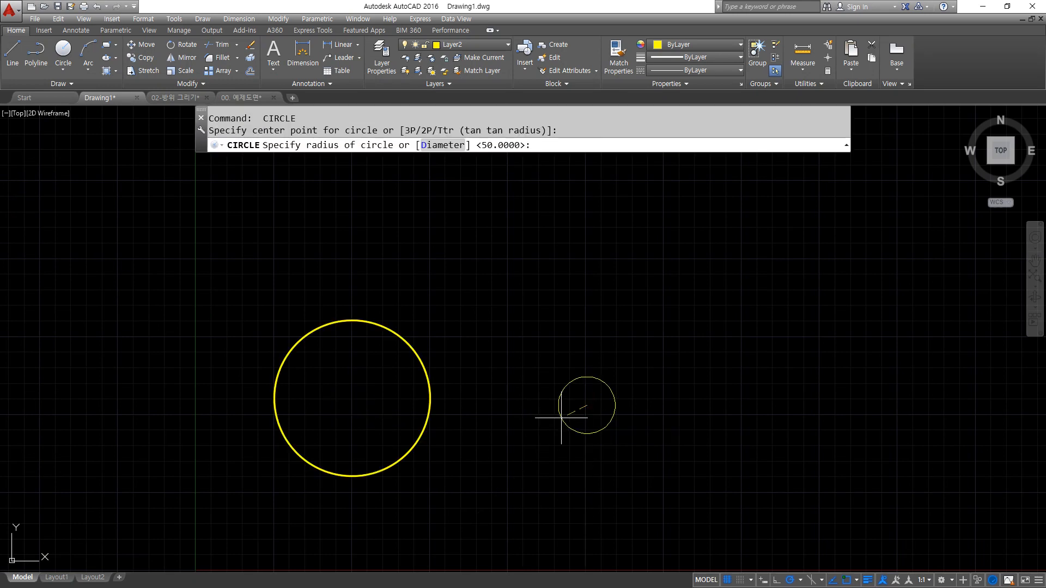
type("50")
key("Return")
Draw a 6-sided polygon centred on the left circle, using the Inscribed in circle option with radius 50.
middle_click_drag(462, 409, 421, 408)
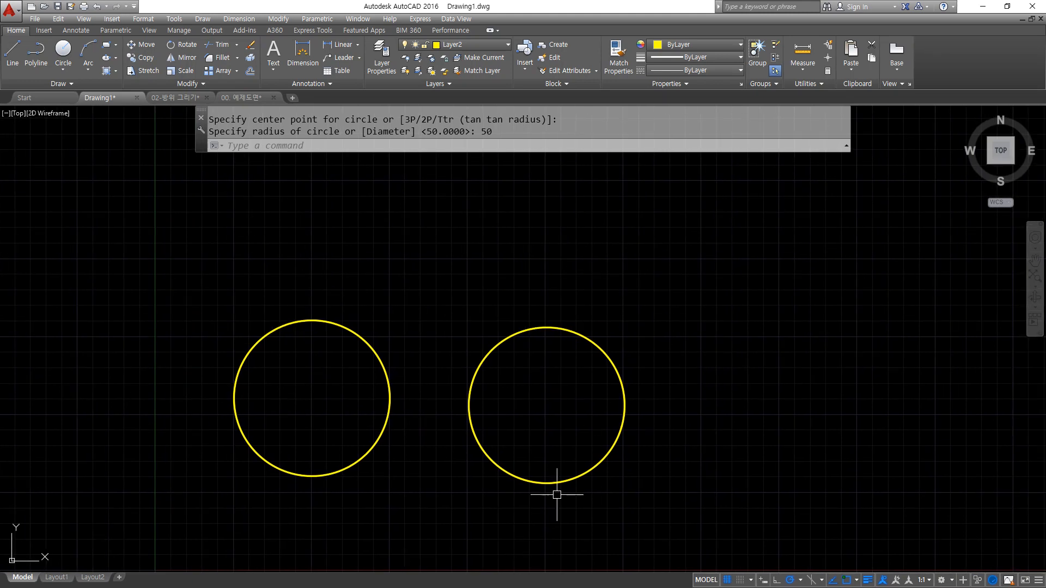
scroll(406, 464, "up", 2)
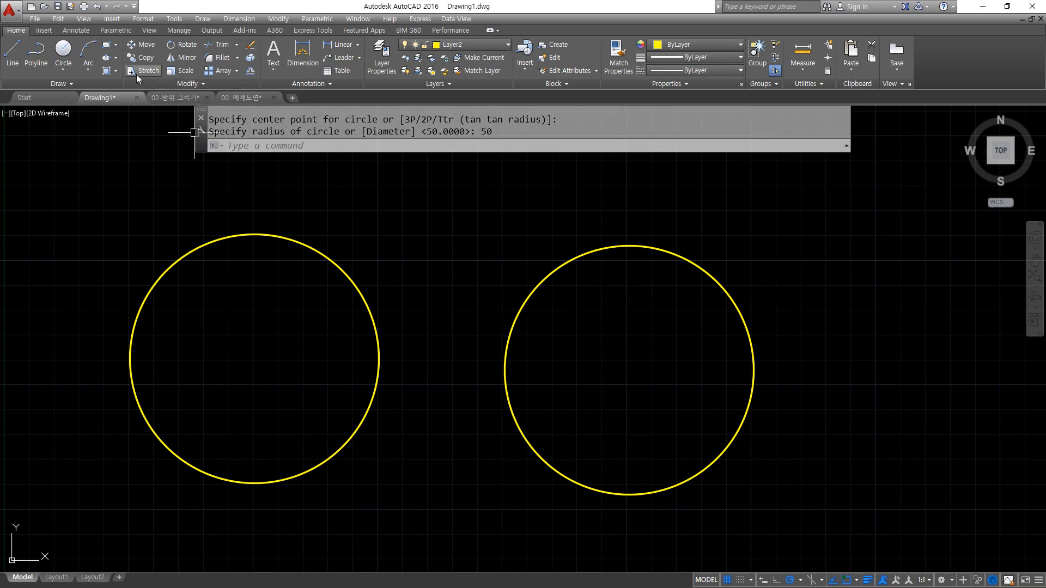
left_click(115, 45)
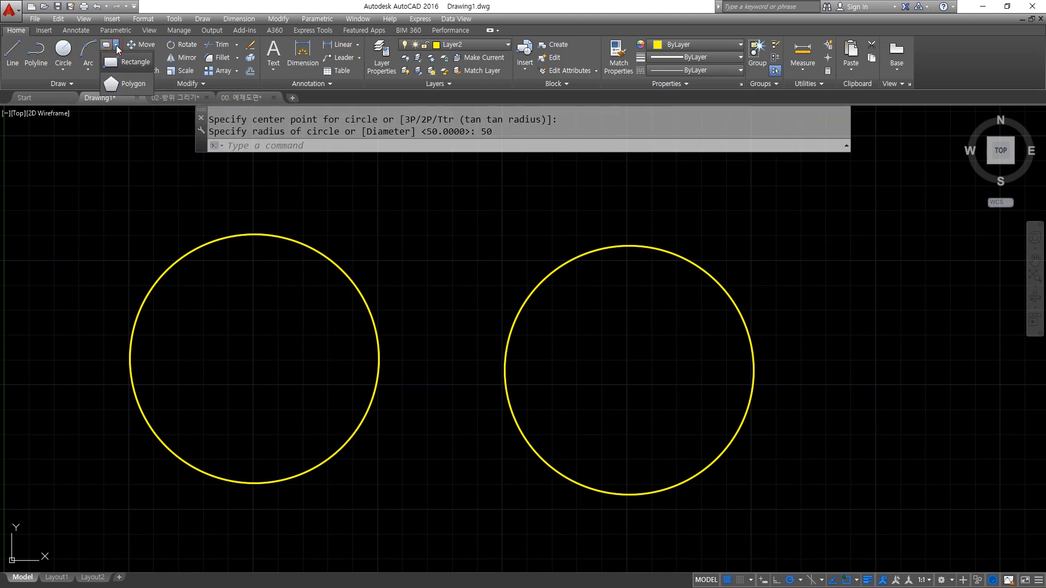
left_click(140, 84)
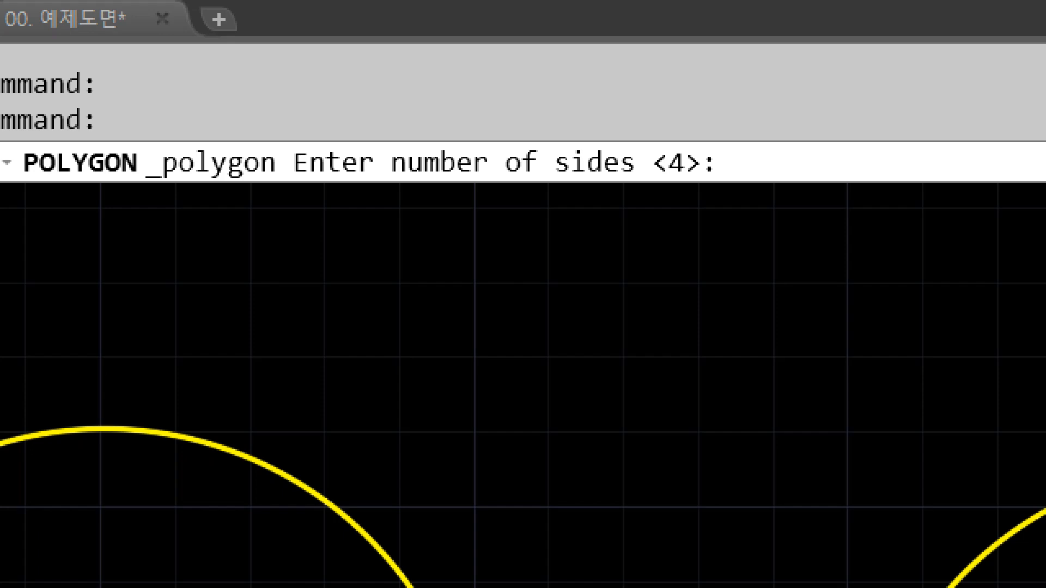
type("6")
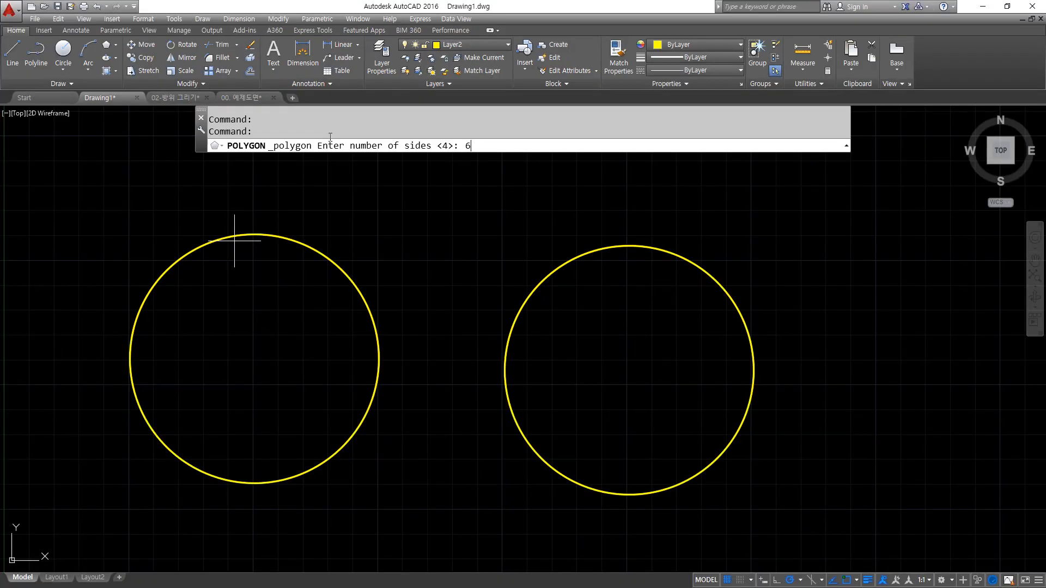
key("Return")
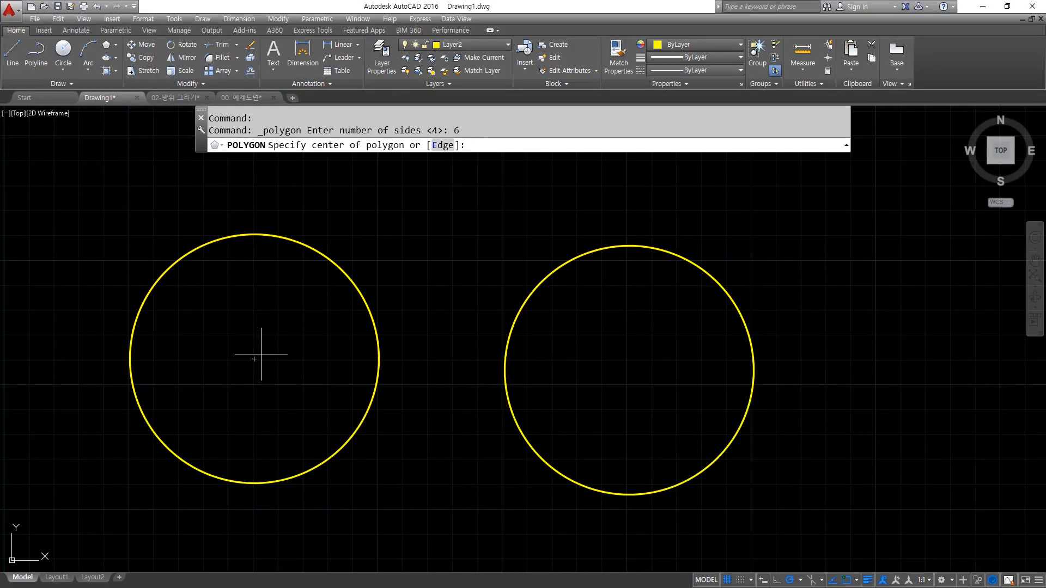
left_click(254, 359)
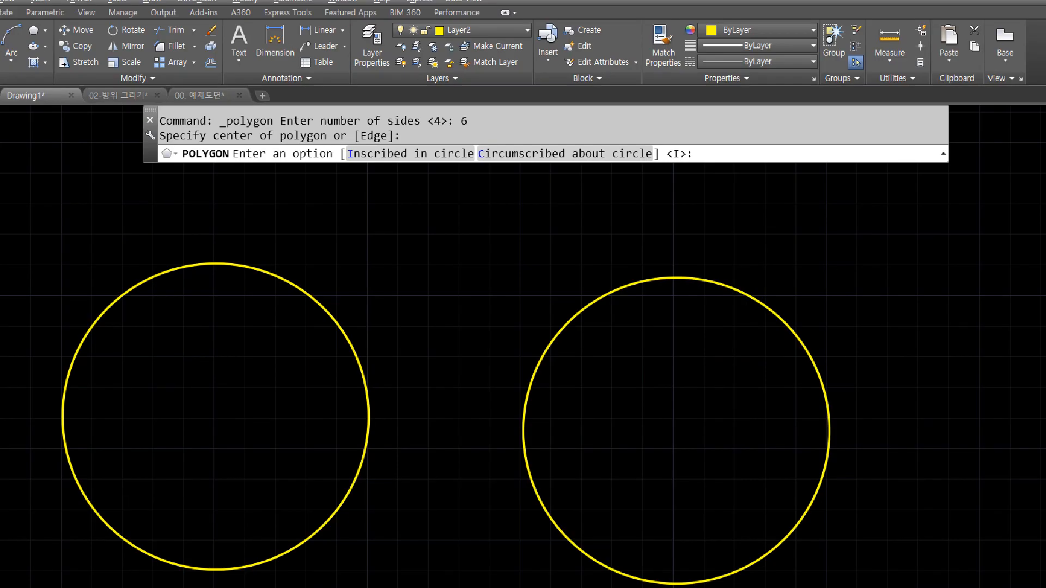
left_click(396, 147)
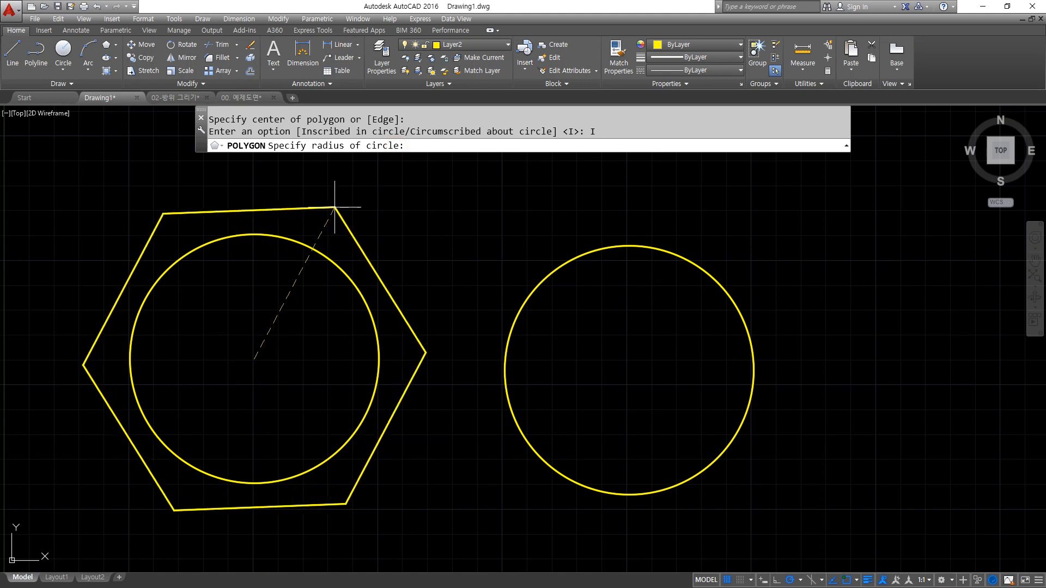
type("50")
key("Return")
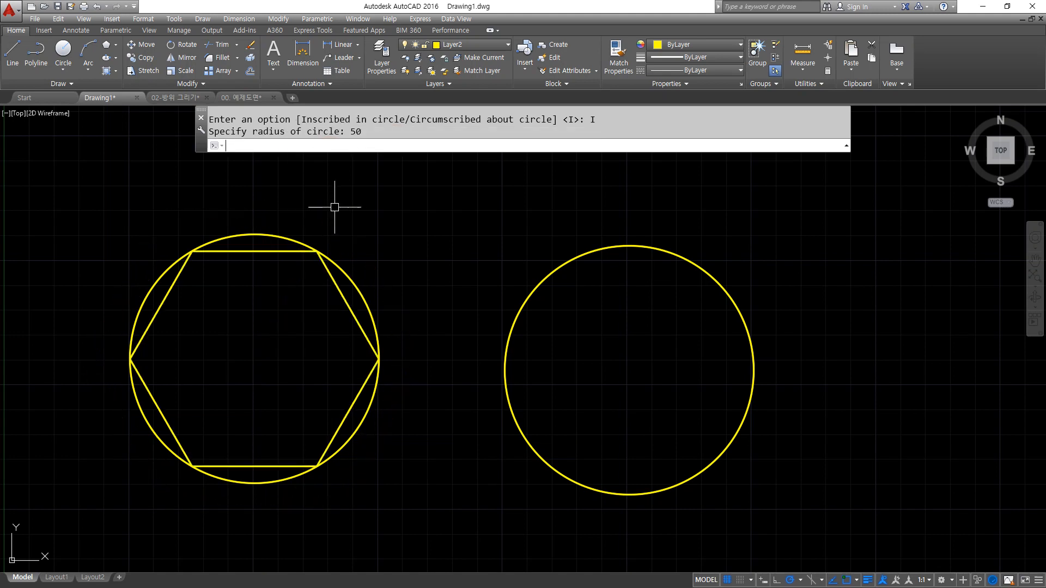
Draw a 6-sided polygon centred on the right circle, using the Circumscribed about circle option with radius 50.
key("Return")
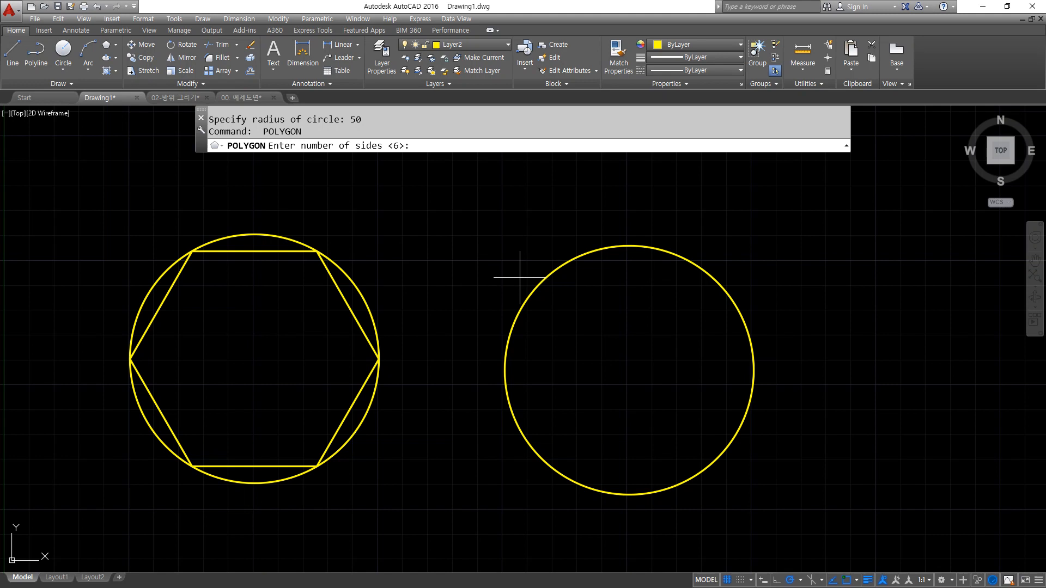
key("Return")
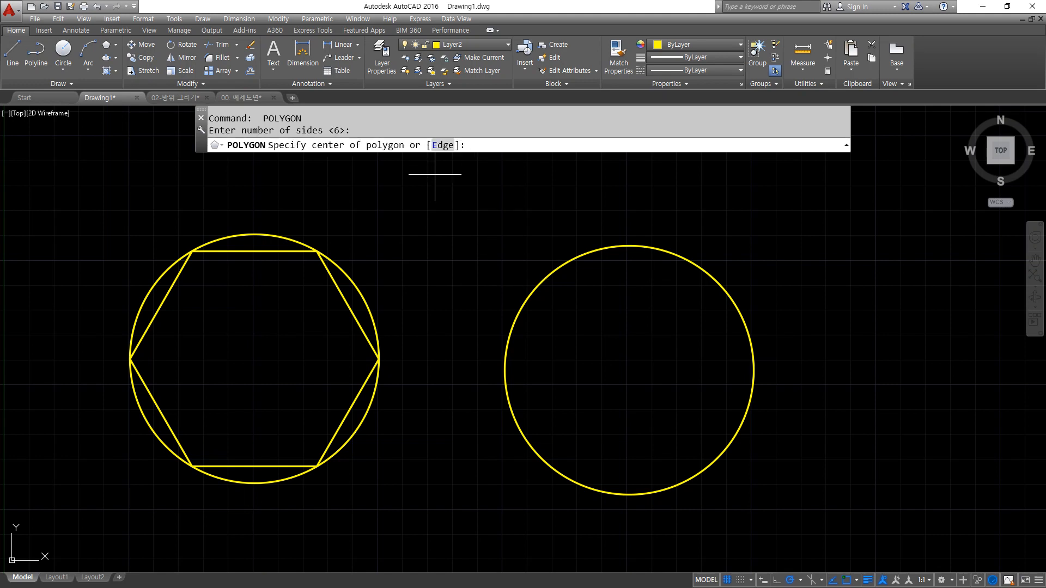
left_click(629, 370)
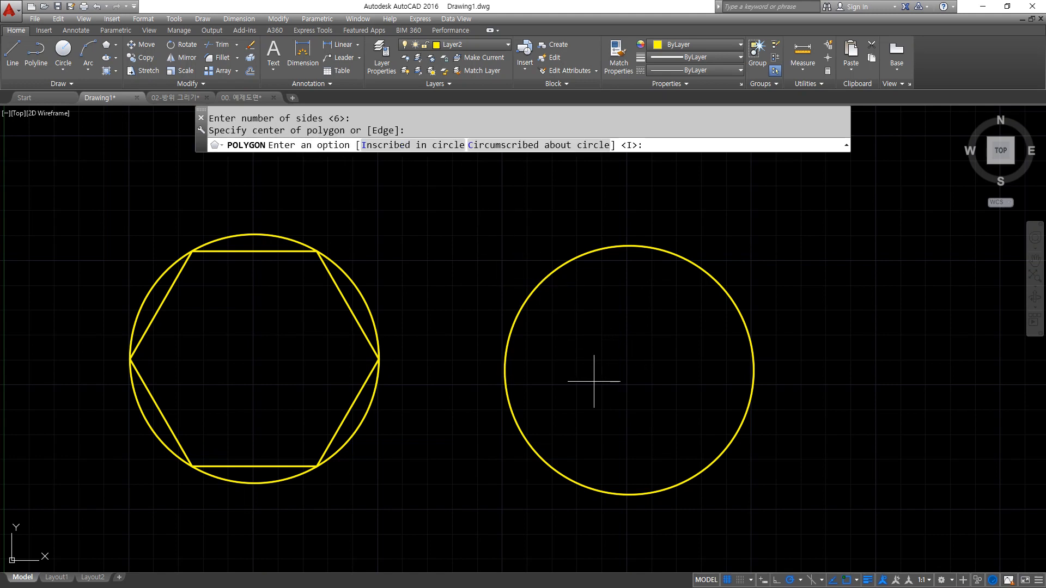
left_click(529, 146)
type("50")
key("Return")
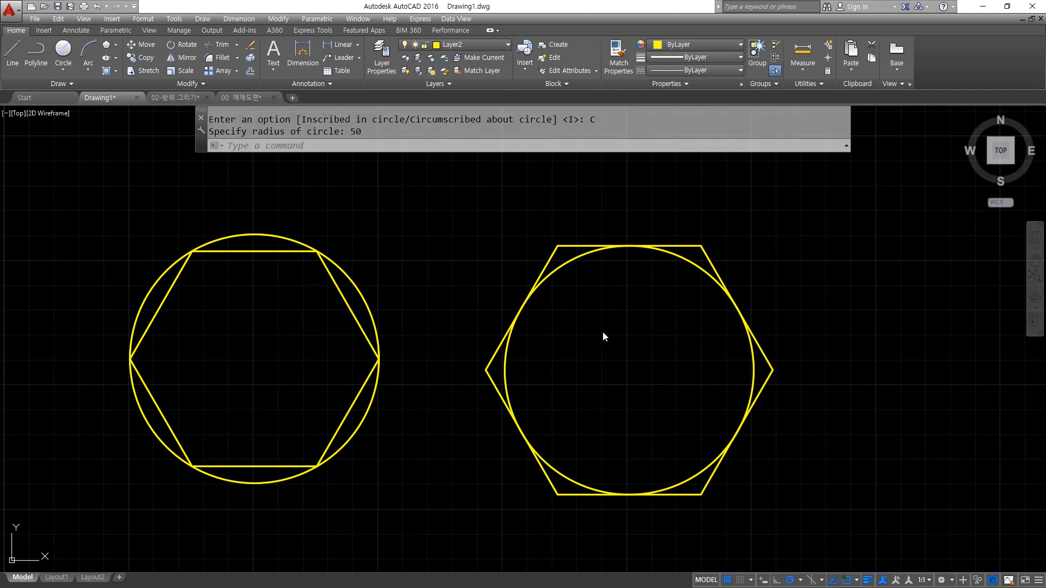
Draw a 6-sided polygon to the right of the circumscribed hexagon, using the Edge option with a horizontal bottom edge of length 50.
mouse_move(697, 381)
middle_mouse_down()
mouse_move(672, 363)
mouse_move(503, 352)
middle_mouse_up()
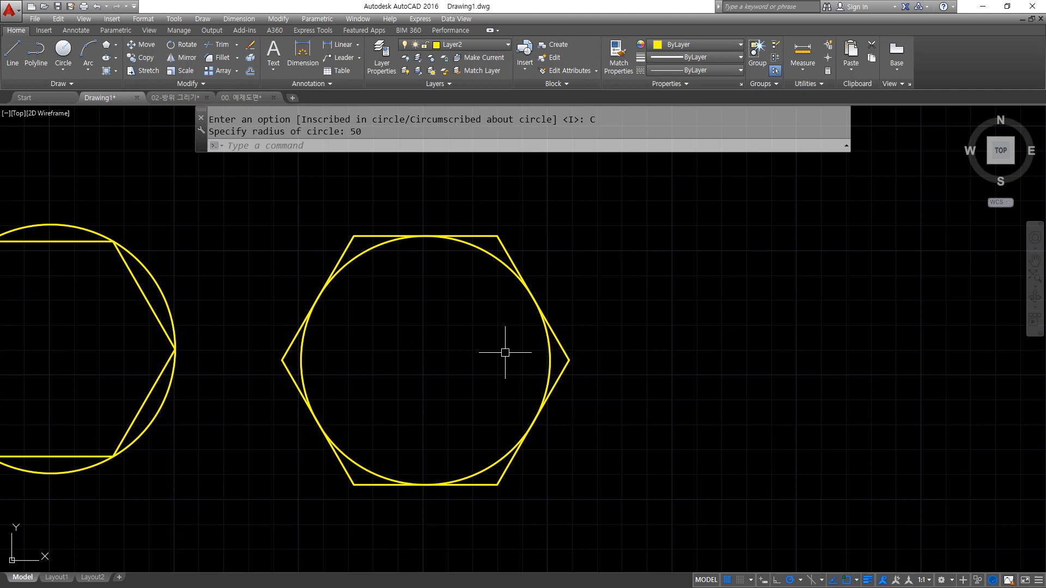
type("pol")
key("Return")
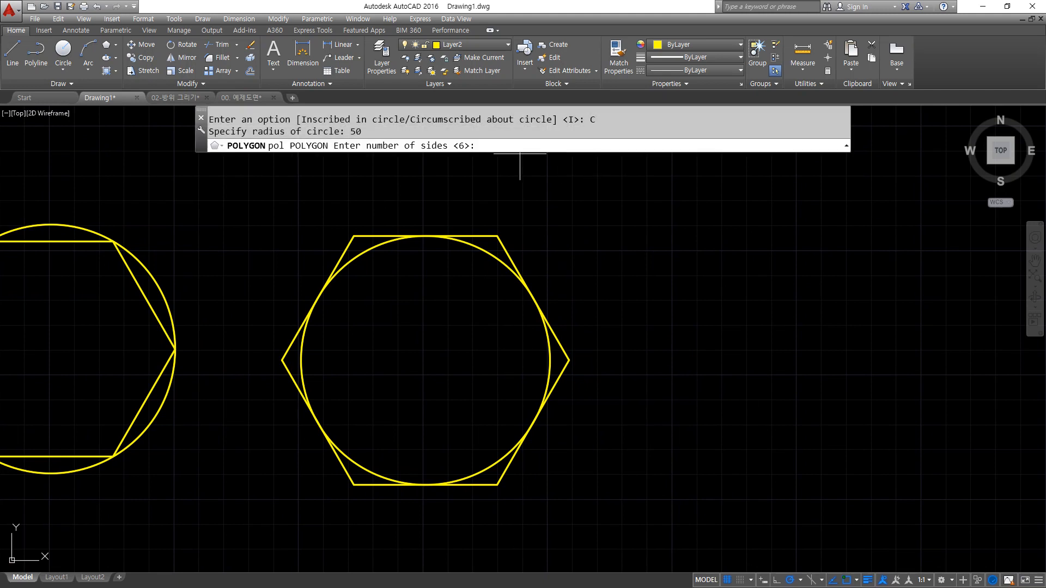
type("6")
key("Return")
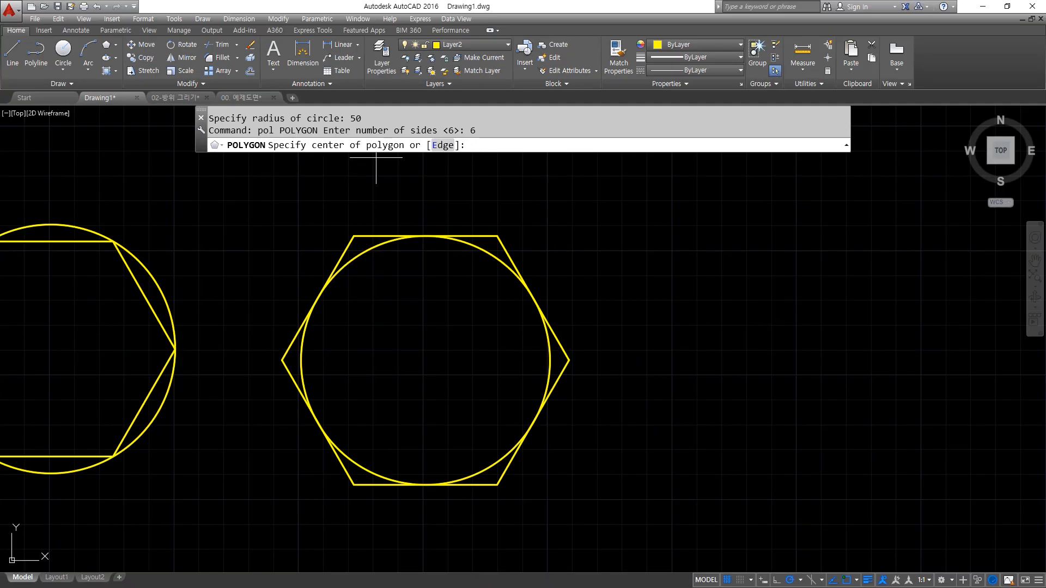
left_click(443, 146)
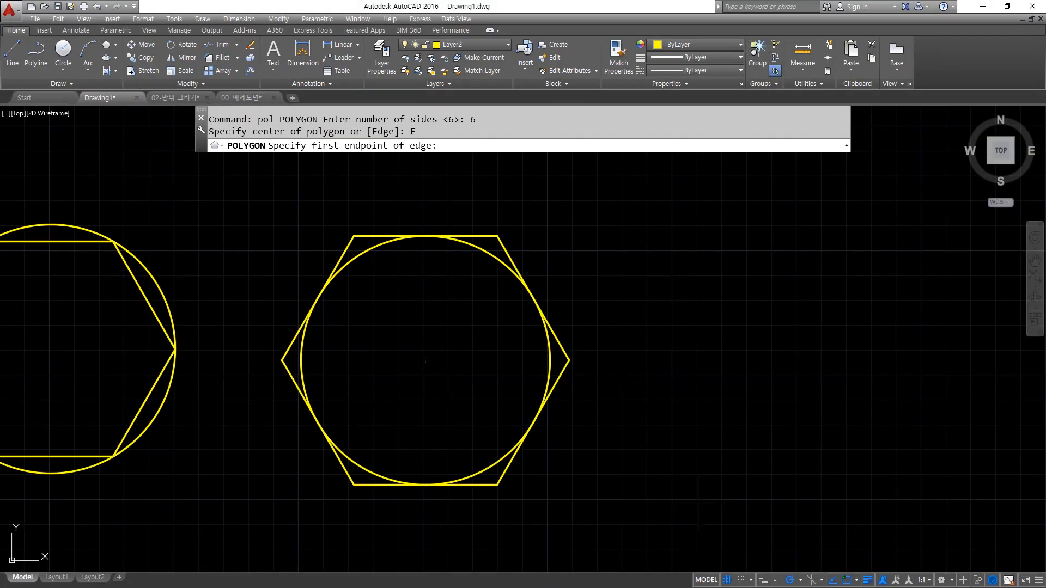
left_click(710, 497)
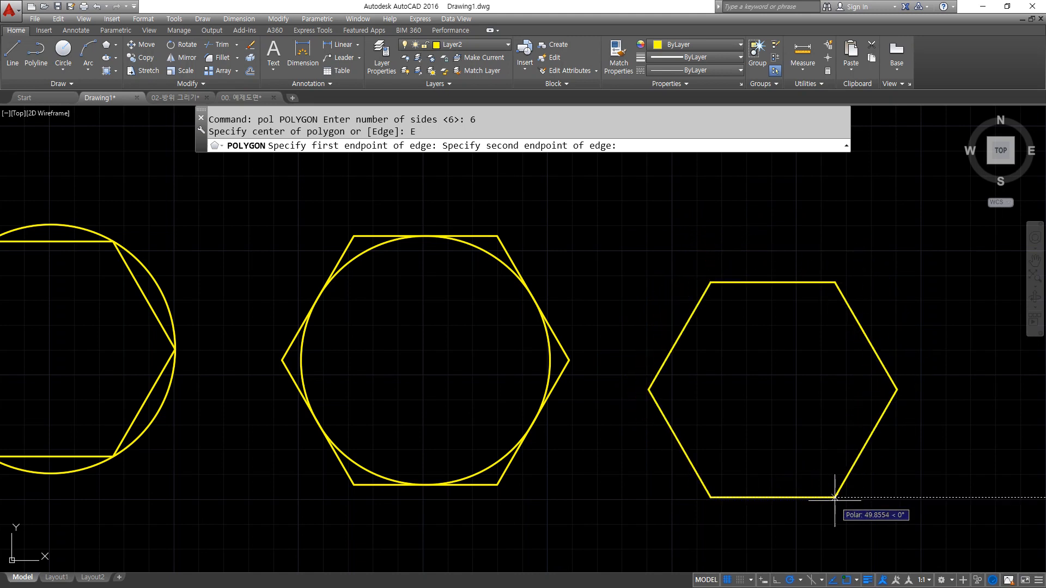
type("50")
key("Return")
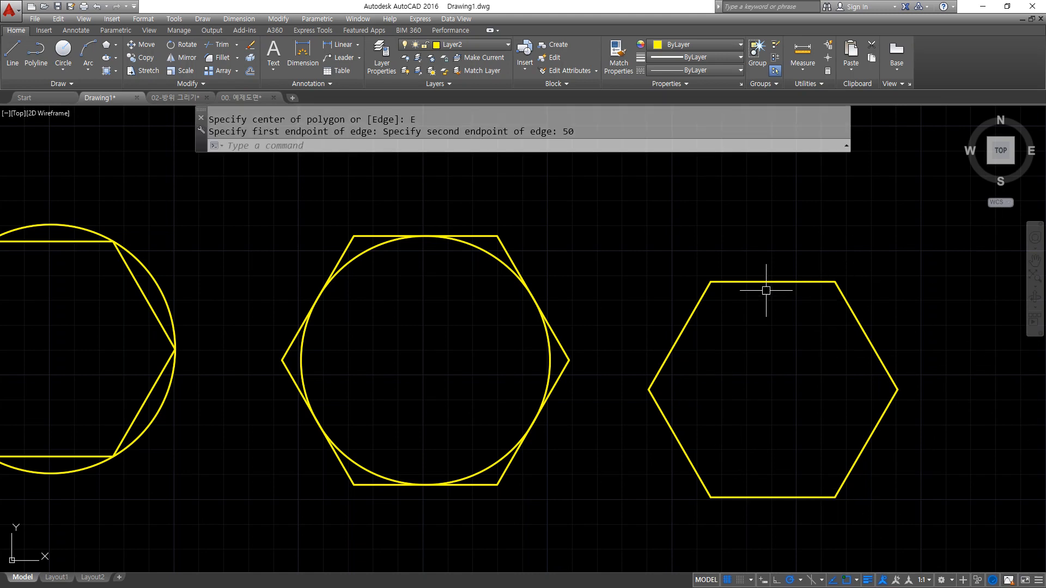
middle_click_drag(779, 418, 672, 408)
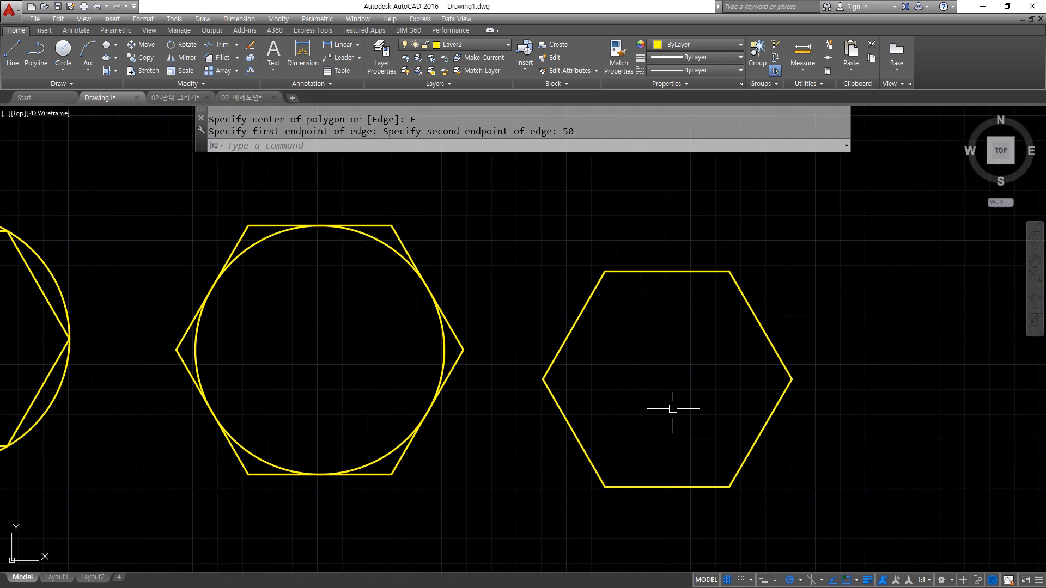
Draw a 3-sided polygon with the Edge option, using the bottom edge of the rightmost hexagon as its edge.
type("pol")
key("Return")
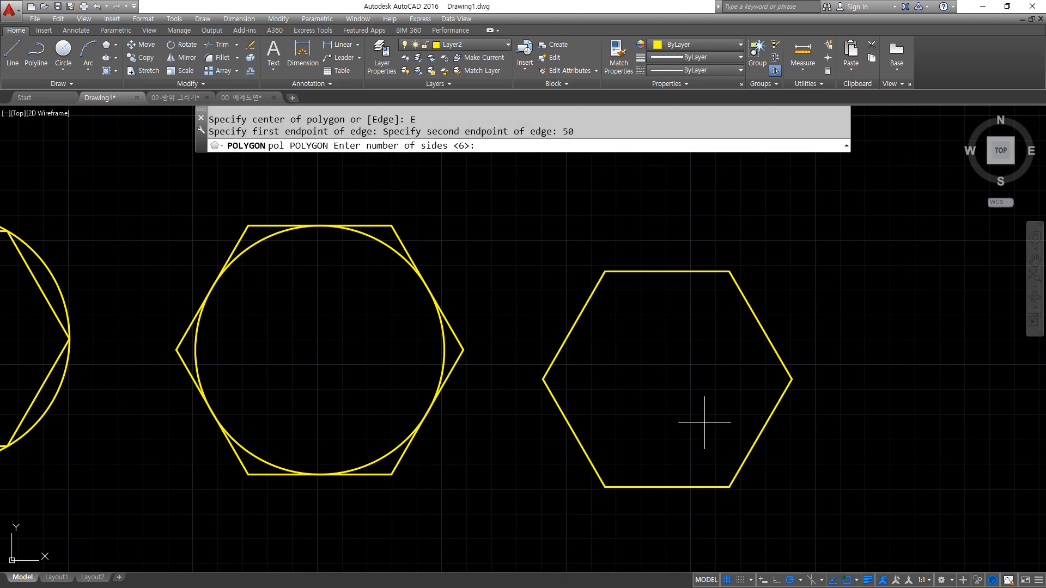
key("BackSpace")
type("3")
key("Return")
type("e")
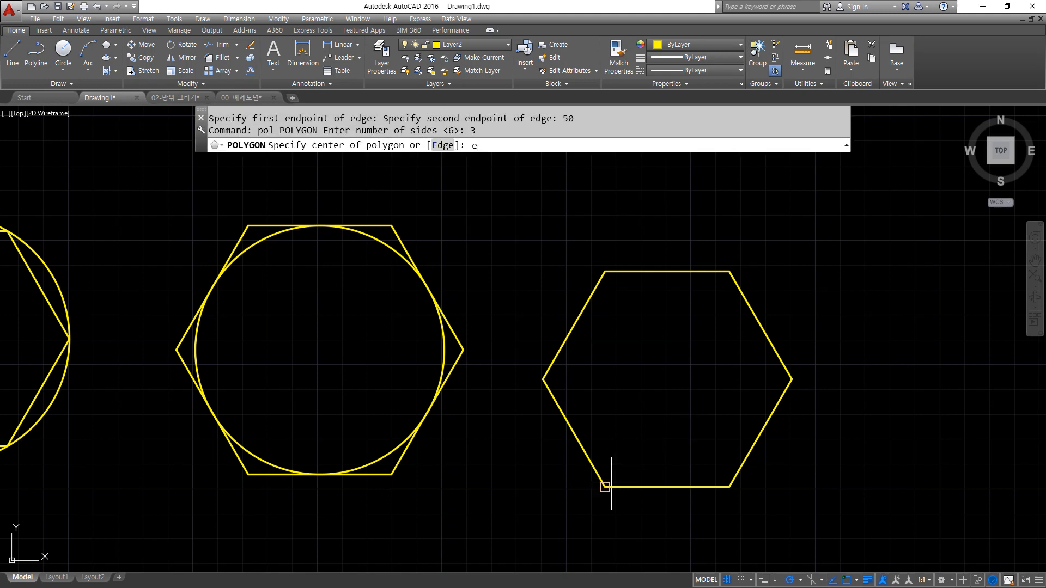
key("Return")
left_click(608, 484)
left_click(729, 486)
Draw a 4-sided polygon with the Edge option on the same bottom edge of the rightmost hexagon.
key("Return")
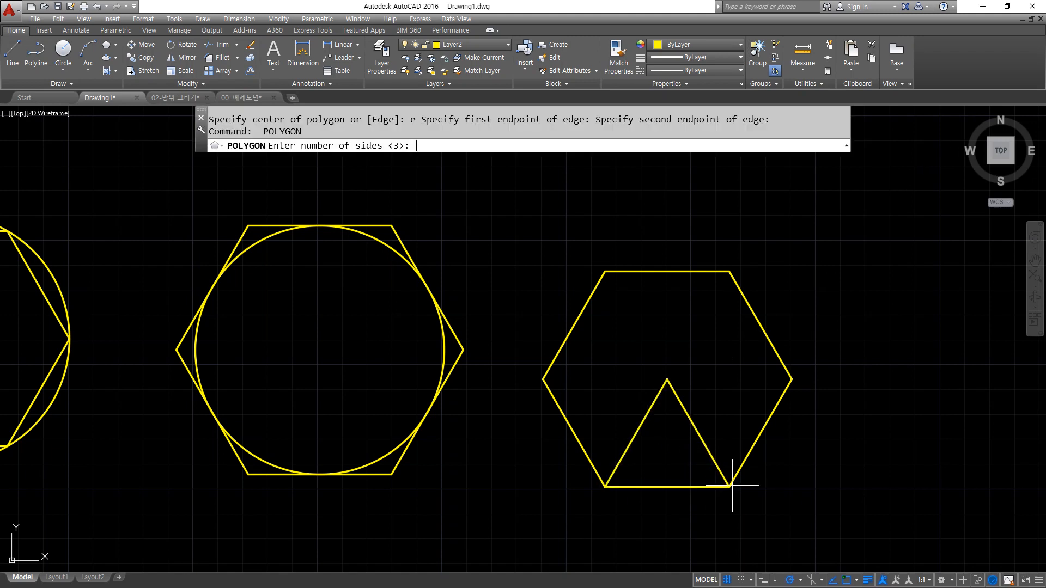
type("4")
key("Return")
type("e")
key("Return")
left_click(605, 486)
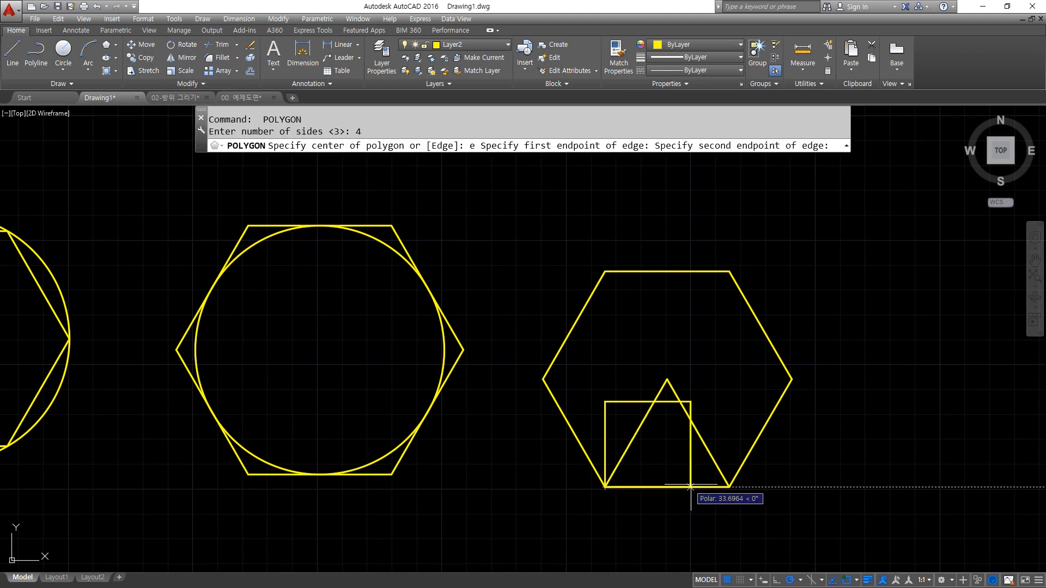
left_click(728, 485)
Draw a 5-sided polygon with the Edge option, sharing the bottom edge of the triangle and square.
key("Return")
type("5")
key("Return")
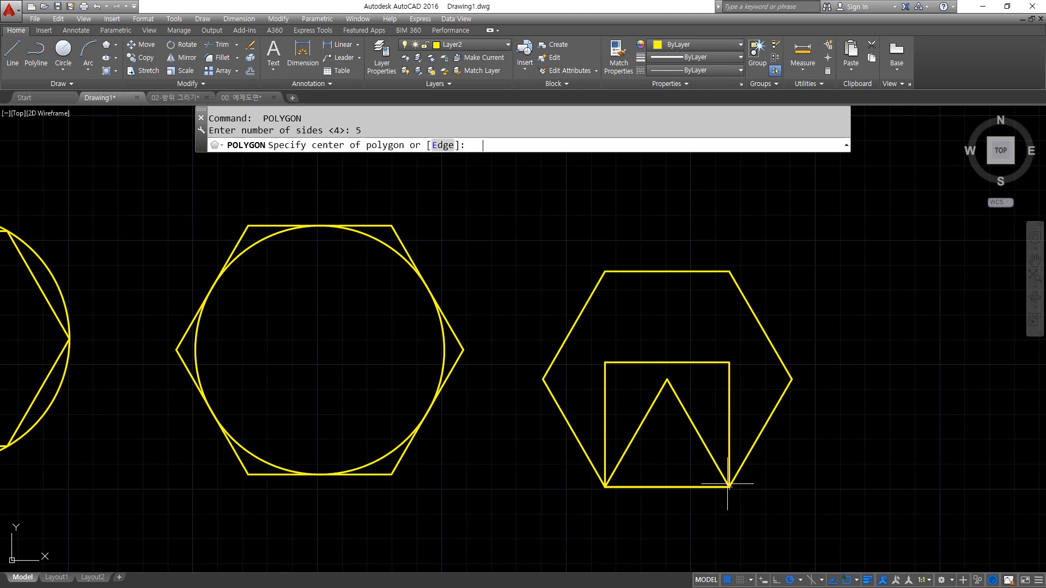
type("e")
key("Return")
left_click(607, 485)
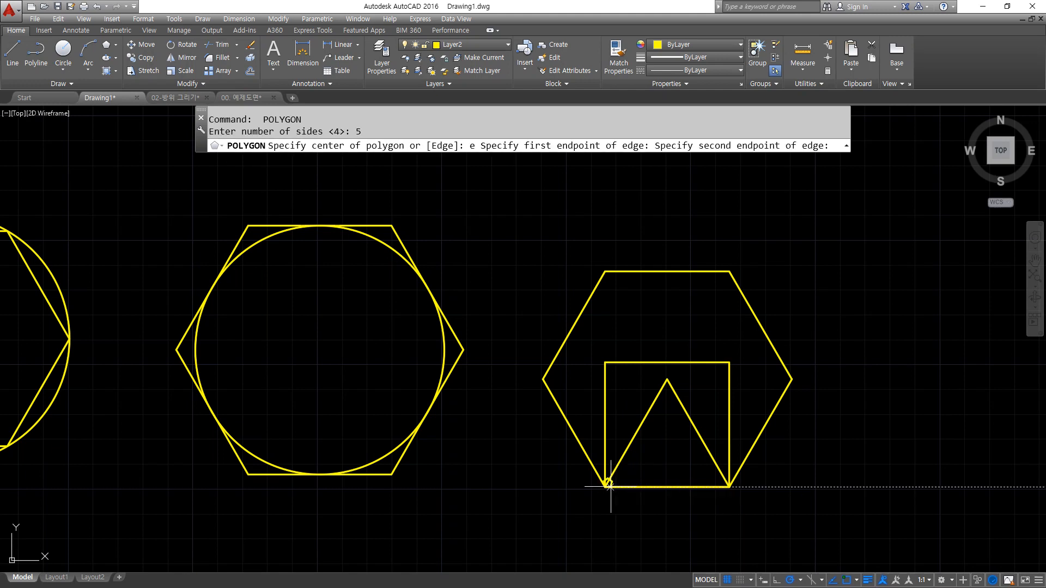
left_click(728, 487)
Draw an 8-sided polygon with the Edge option on the shared bottom edge, enclosing the hexagon.
key("Return")
type("8")
key("Return")
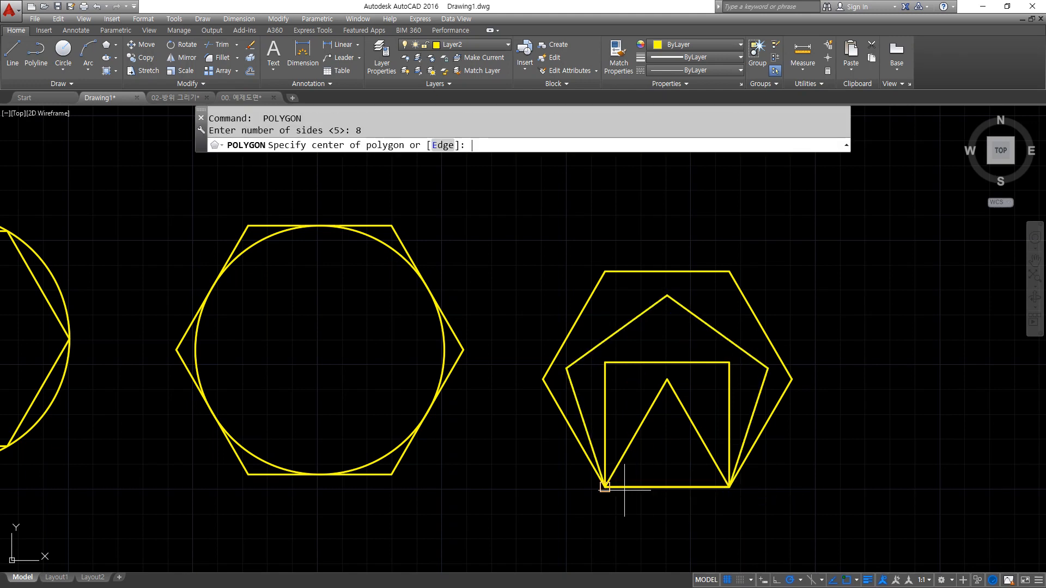
type("e")
key("Return")
left_click(605, 487)
left_click(729, 487)
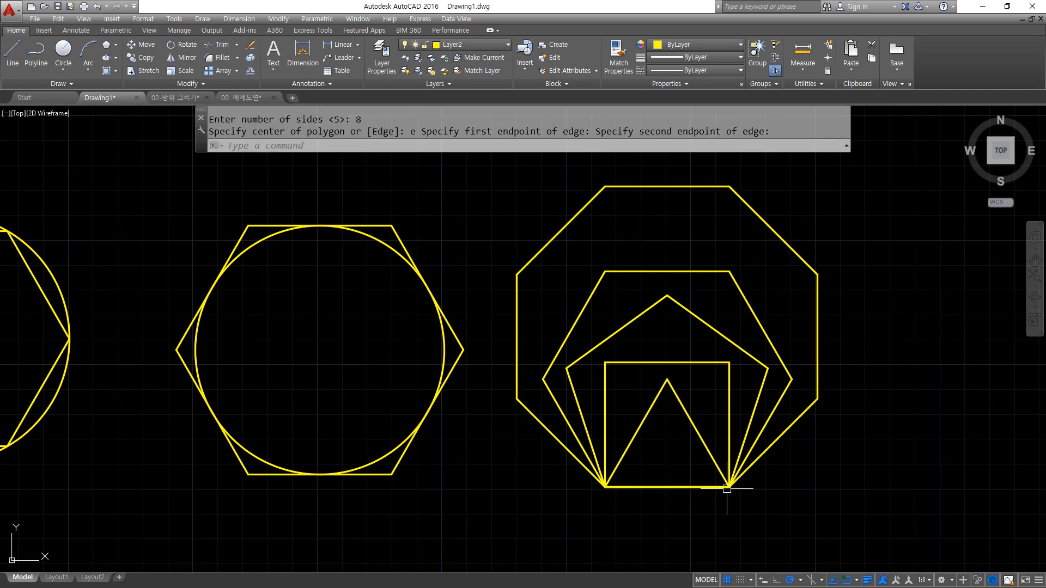
Draw a 9-sided polygon with the Edge option on the bottom edge shared by the nested polygons.
key("Return")
type("9")
key("Return")
type("e")
key("Return")
left_click(604, 487)
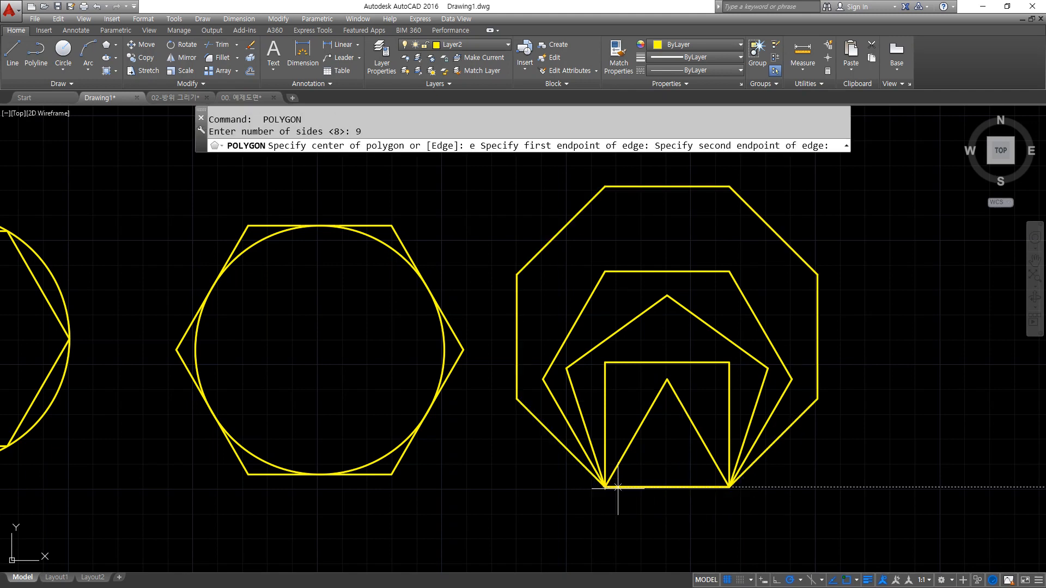
left_click(728, 486)
Draw a 10-sided polygon with the Edge option on the shared bottom edge as the outermost nested polygon.
key("Return")
type("1")
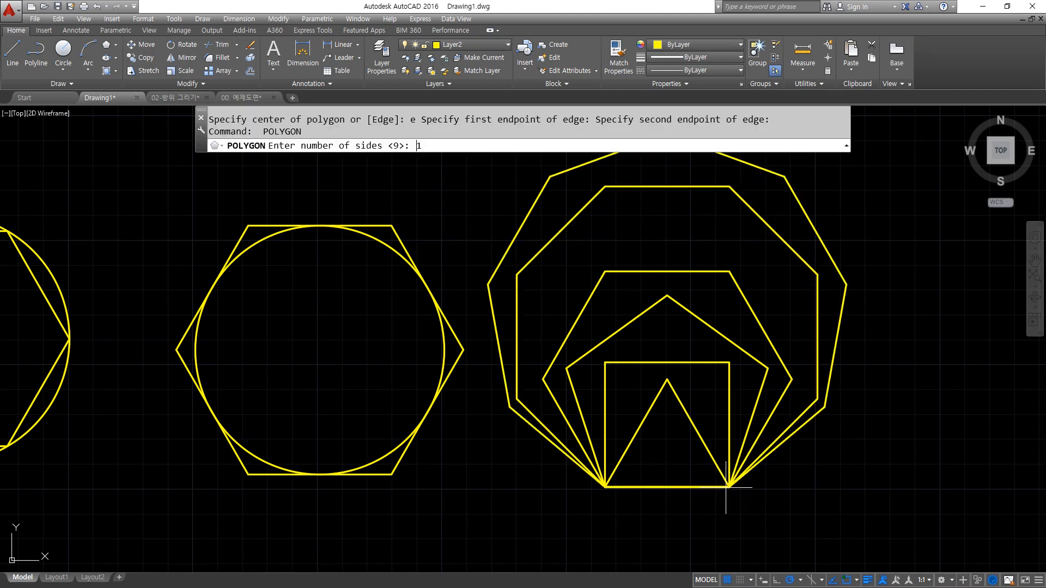
type("0")
key("Return")
type("e")
key("Return")
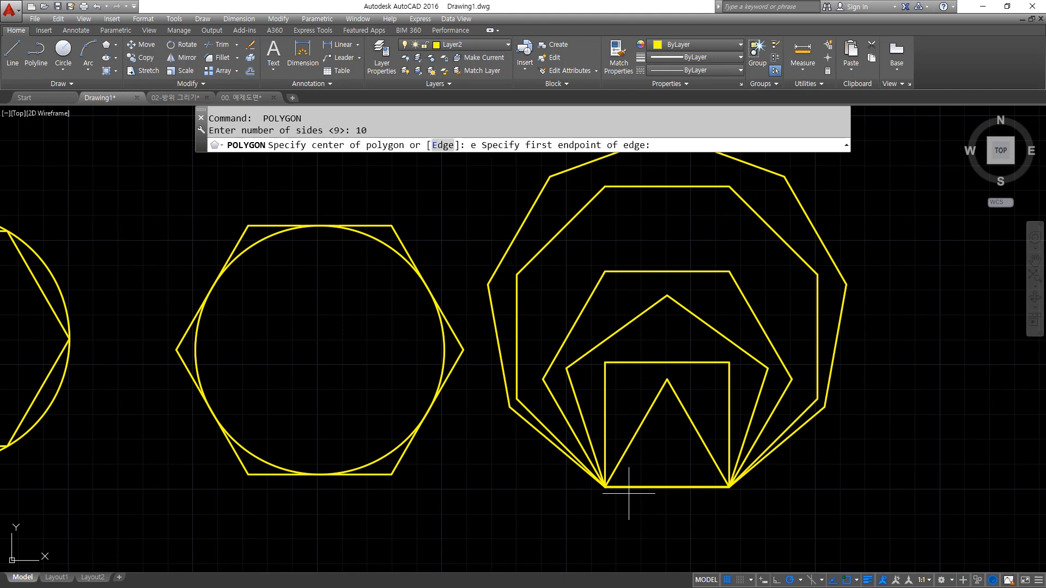
left_click(605, 487)
left_click(729, 486)
middle_click_drag(669, 416, 677, 467)
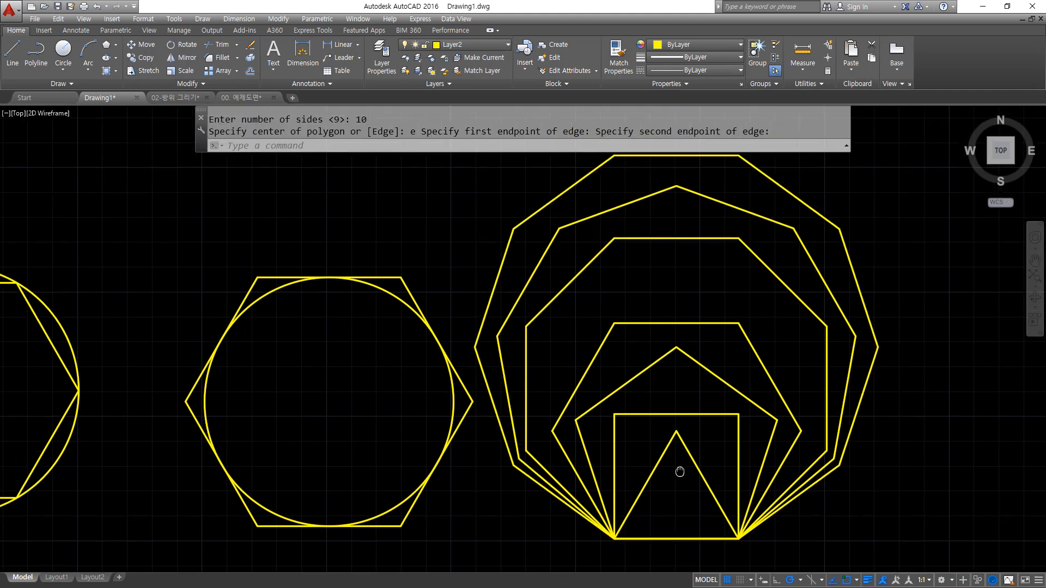
middle_click_drag(780, 438, 768, 447)
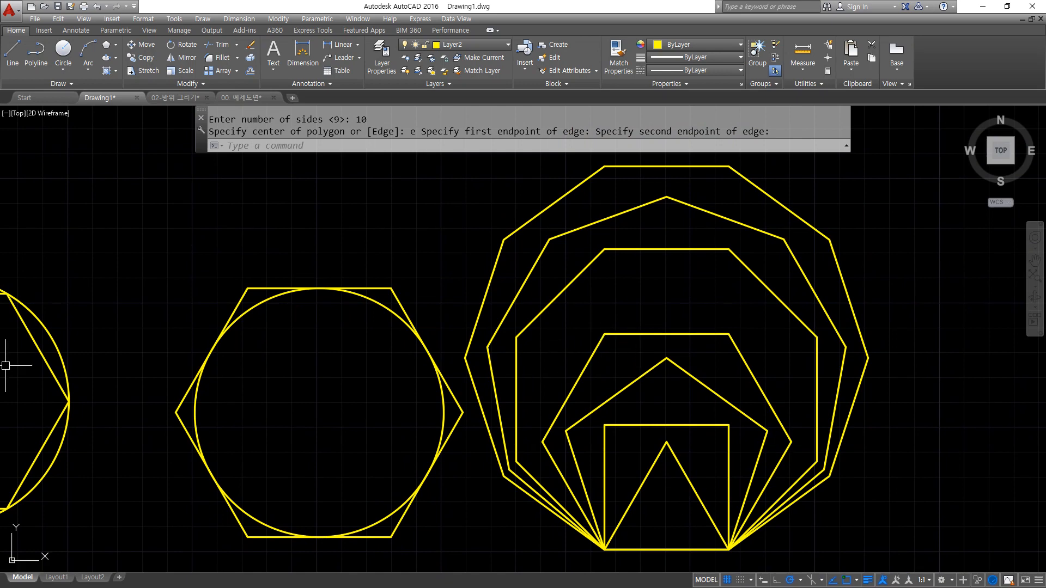
Set the global width of the hexagon circumscribed about the middle circle to 2 in its properties.
middle_click_drag(162, 294, 355, 313)
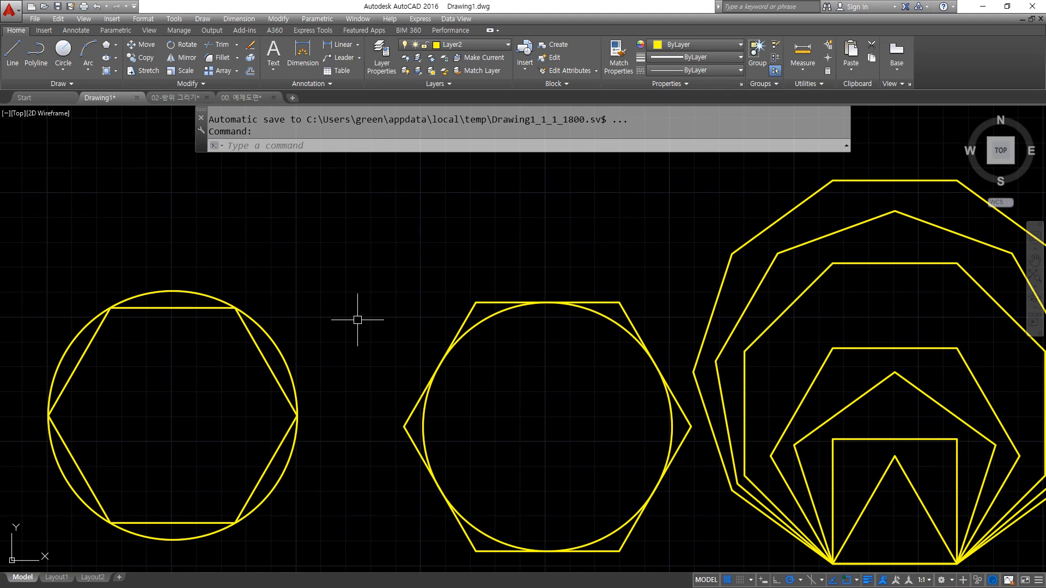
key("ctrl+1")
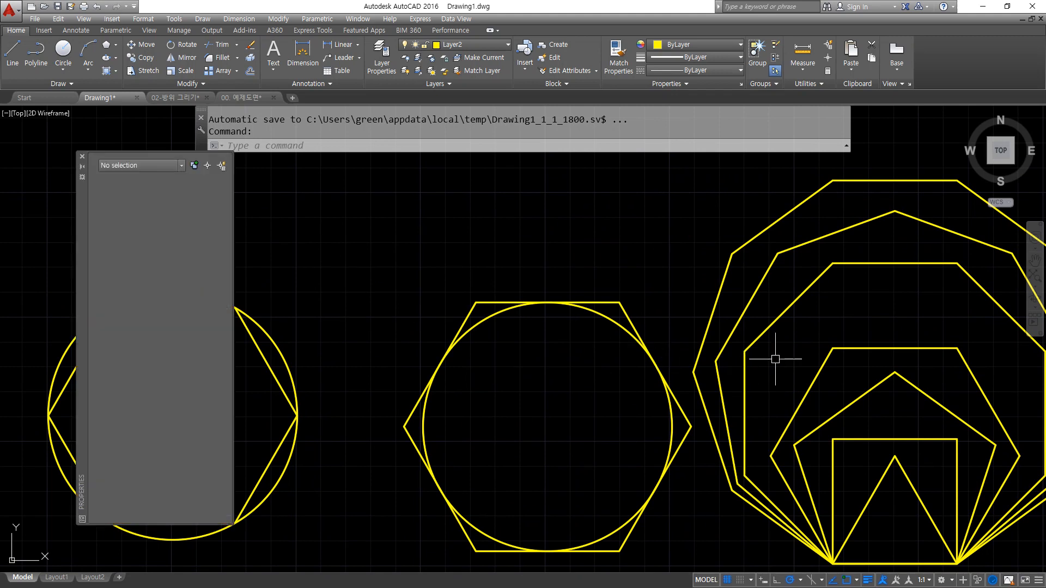
left_click(484, 303)
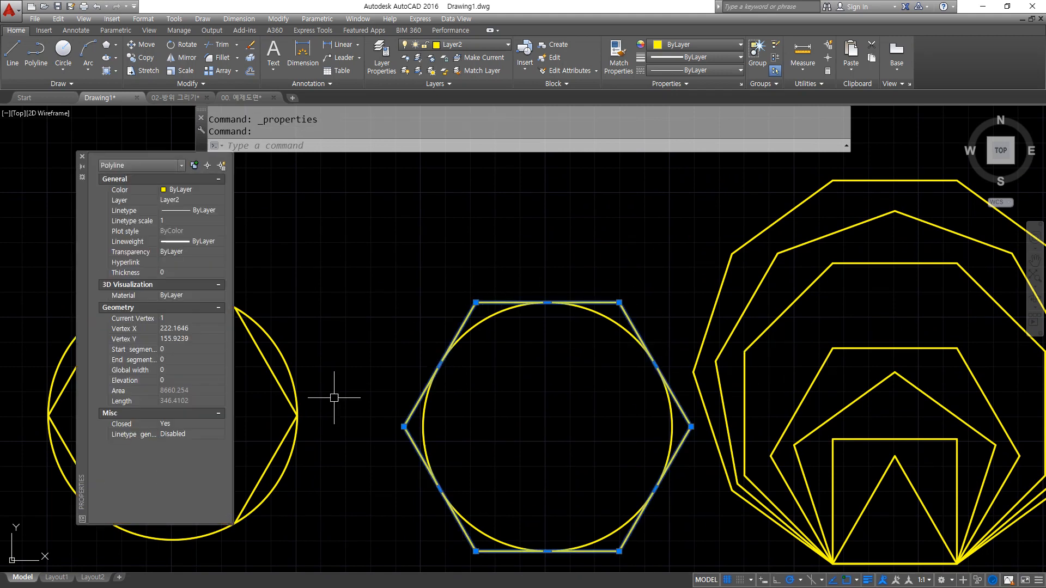
left_click(169, 368)
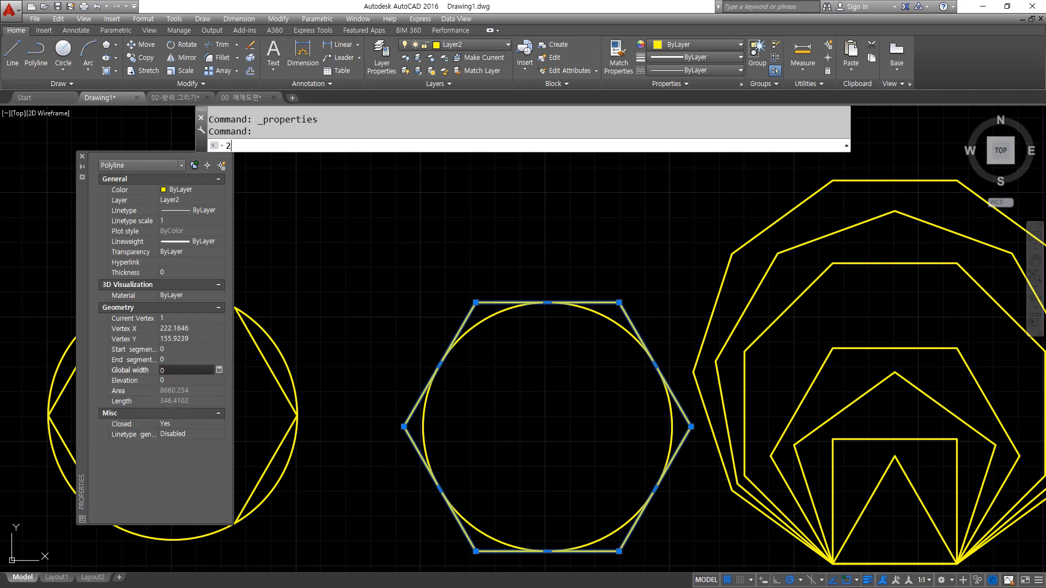
type("2")
key("Return")
scroll(504, 355, "up", 4)
middle_click_drag(377, 323, 365, 337)
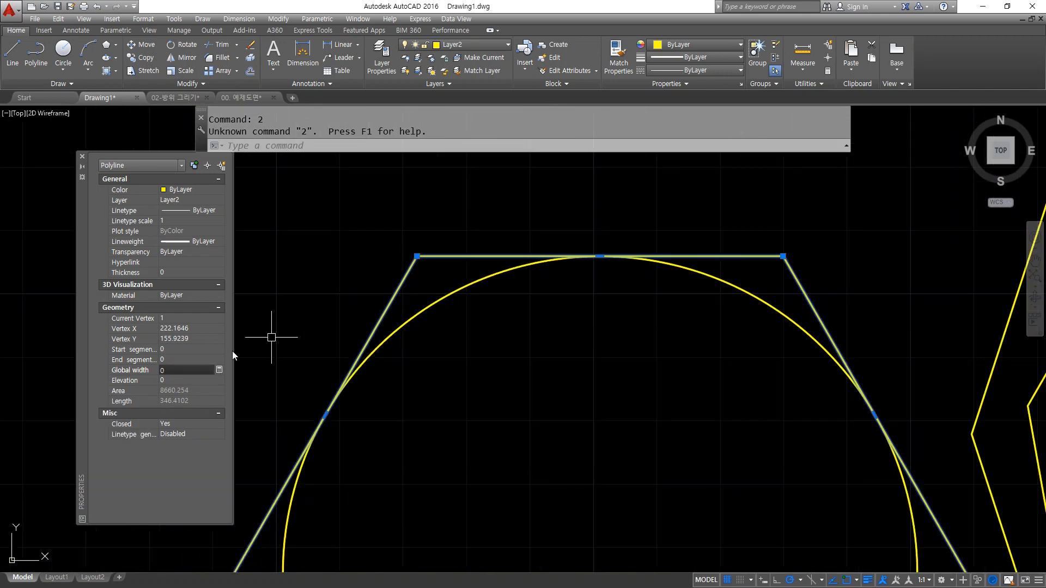
double_click(169, 370)
type("2")
key("Return")
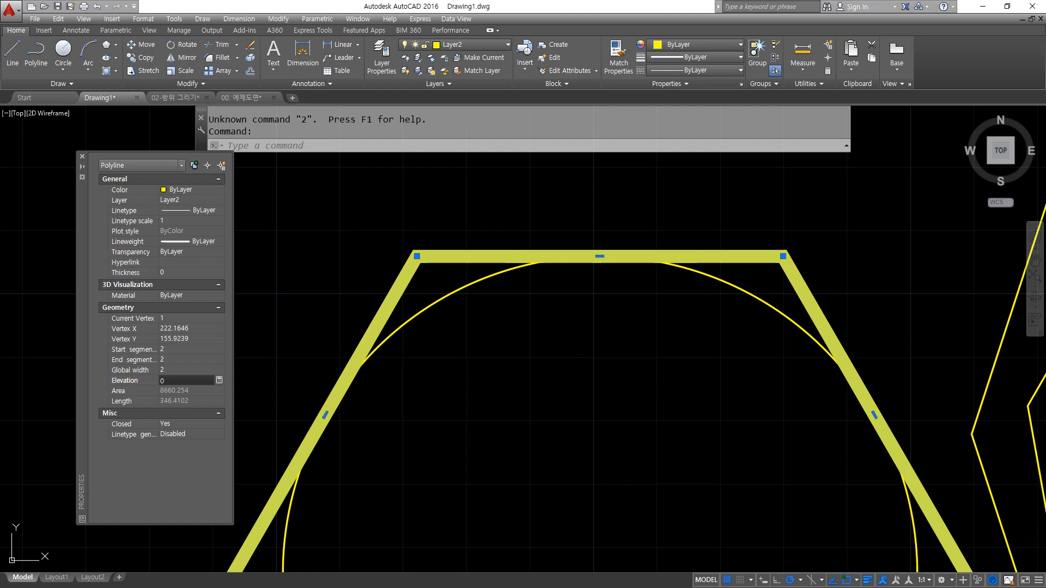
Switch to the Notepad notes and add "(곡선 SPL)" directly after SPLine in the curve commands line.
key("alt+Tab")
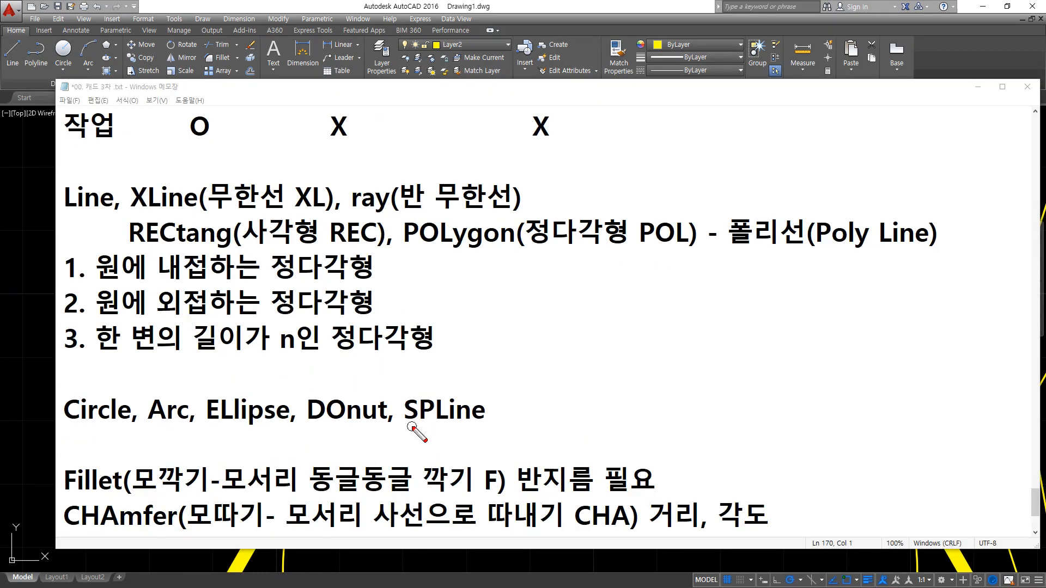
left_click_drag(407, 425, 504, 428)
scroll(501, 414, "down", 1, "ctrl")
left_click(501, 414)
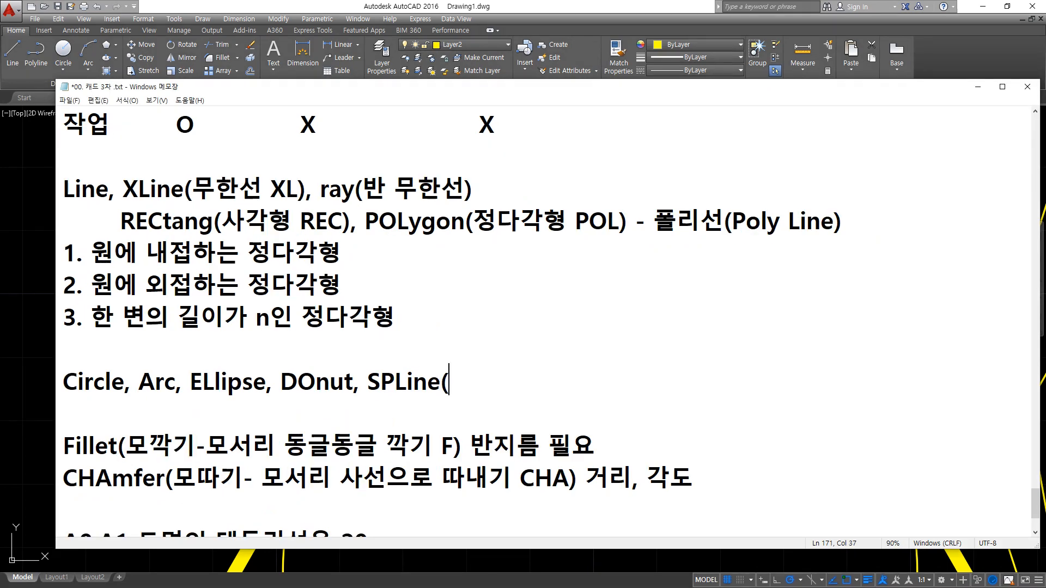
type("곡선")
key("Hangul")
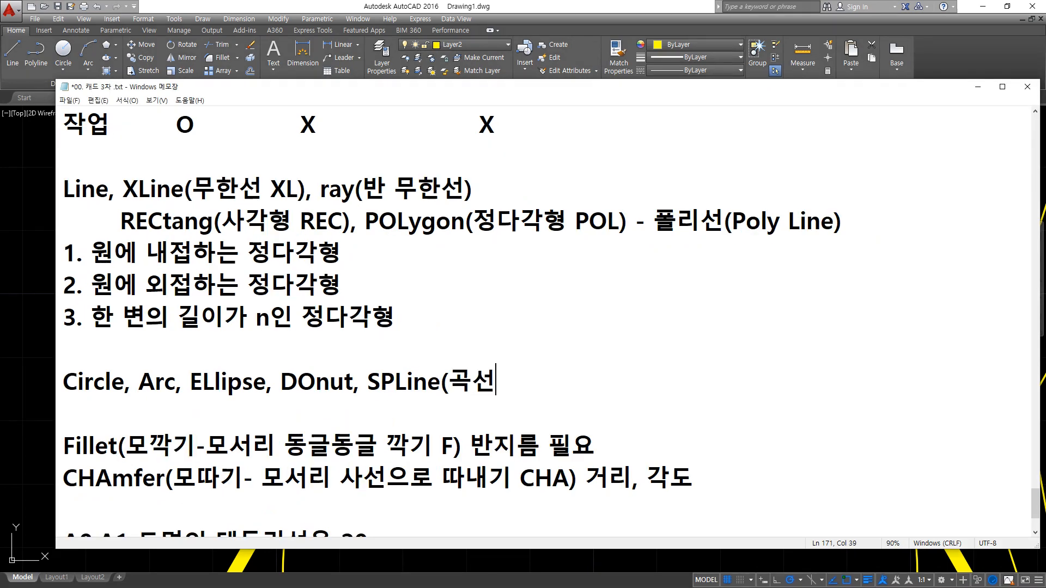
type("SPL")
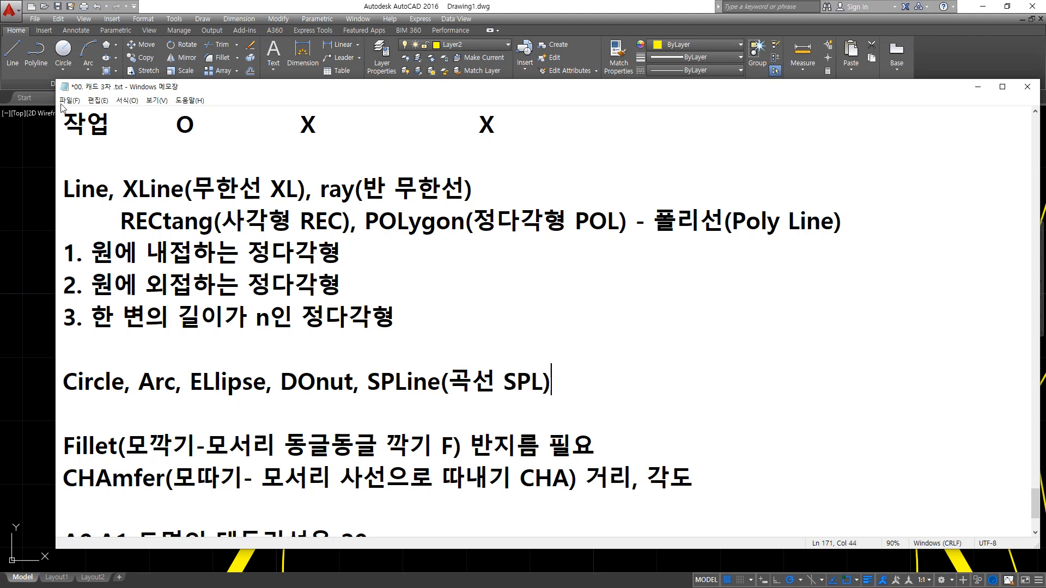
Switch back to AutoCAD and erase all the circles and polygons in the drawing.
left_click(43, 231)
scroll(559, 380, "down", 8)
left_click(814, 505)
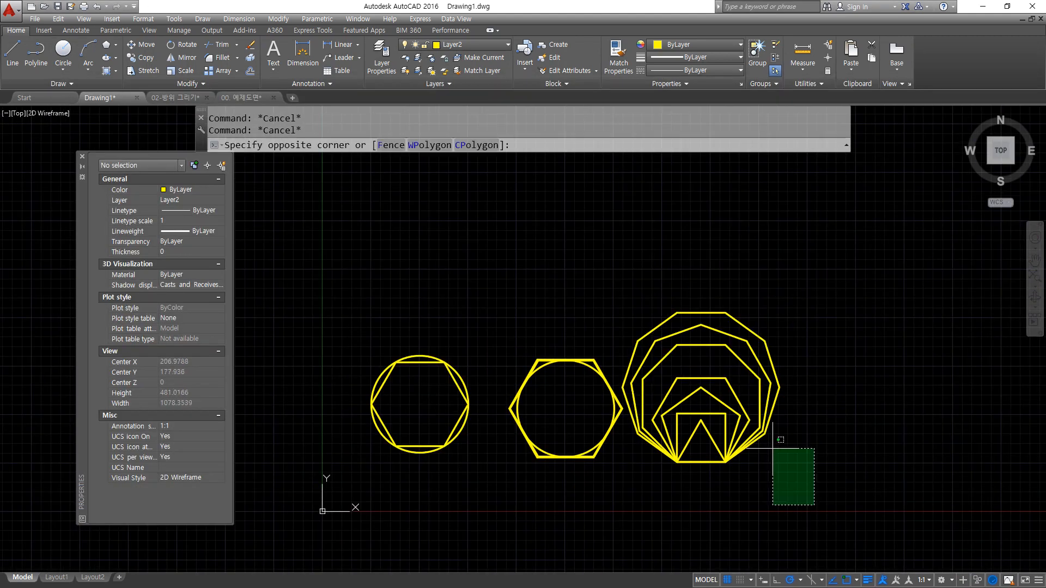
left_click(296, 273)
type("e")
key("Return")
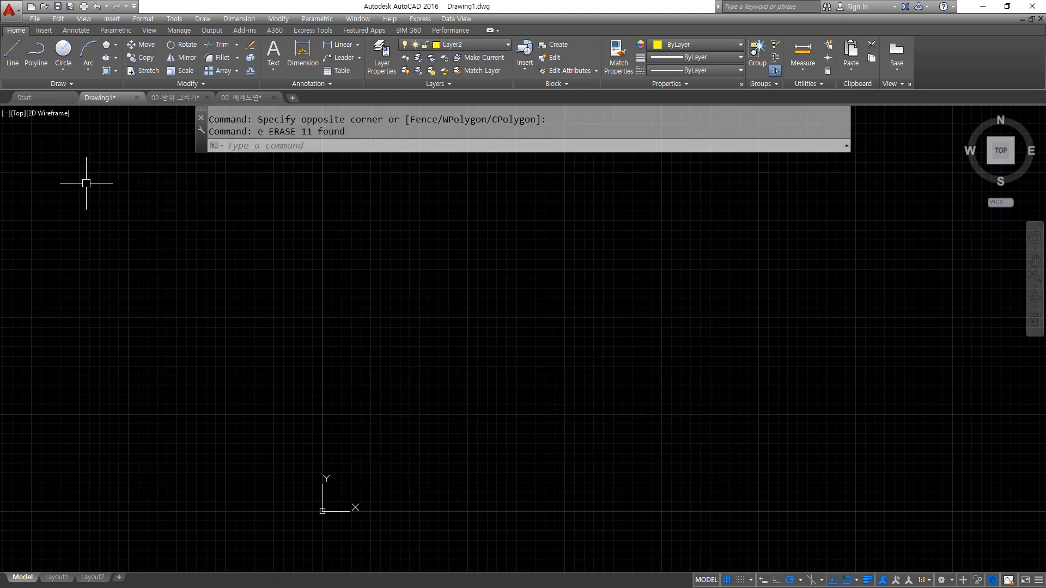
key("Escape")
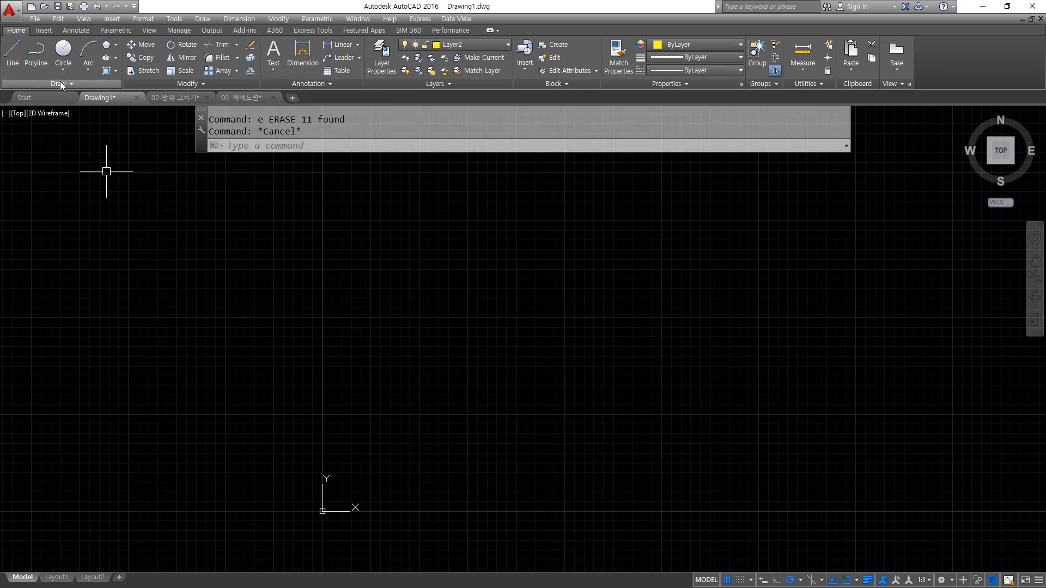
Examine the two spline tools, including Spline Fit, among the additional drawing commands.
left_click(61, 85)
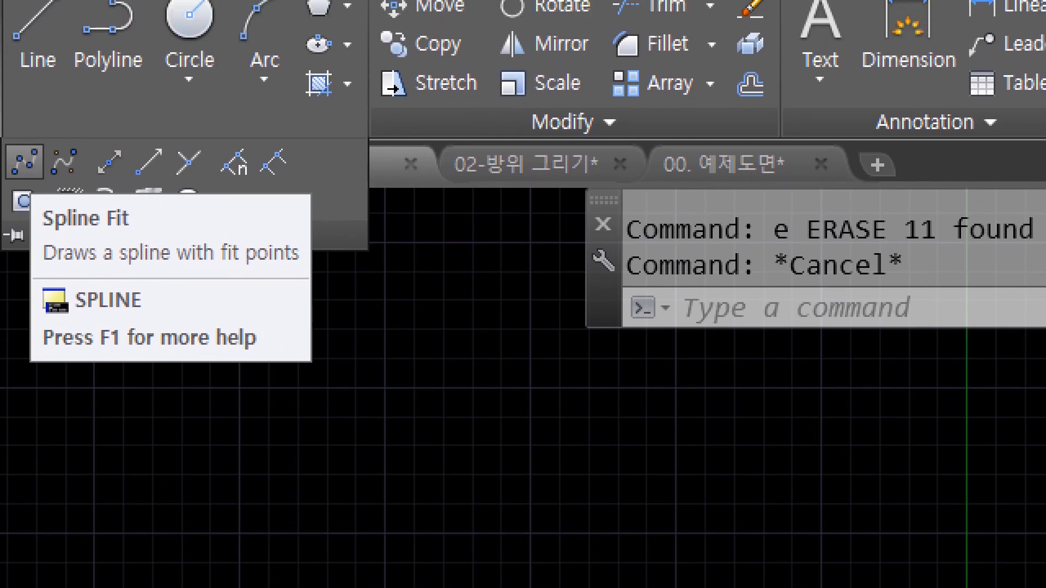
mouse_move(34, 168)
left_mouse_down()
mouse_move(11, 175)
mouse_move(48, 178)
mouse_move(76, 151)
mouse_move(71, 180)
left_mouse_up()
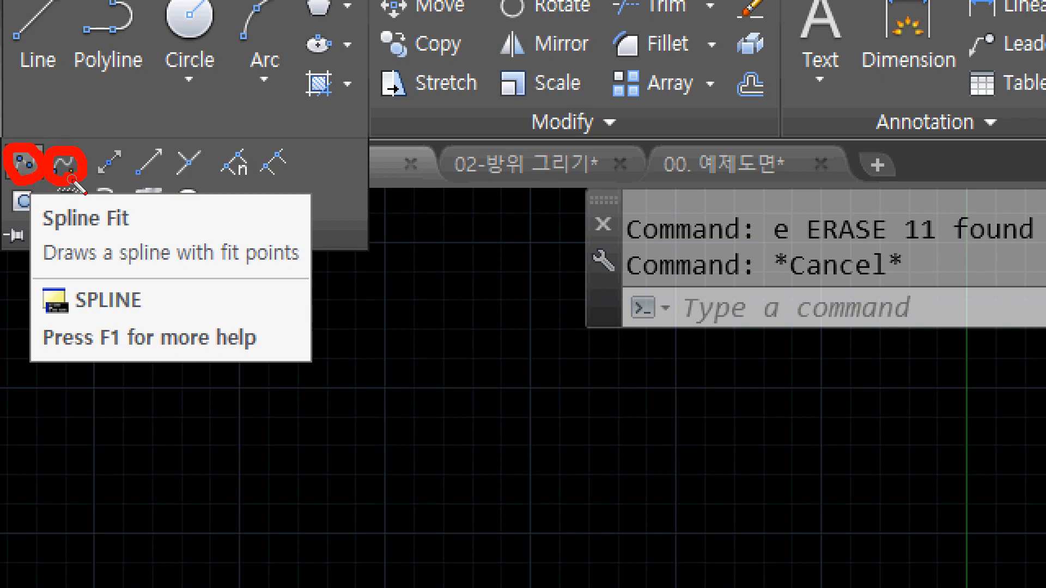
key("Escape")
key("Escape")
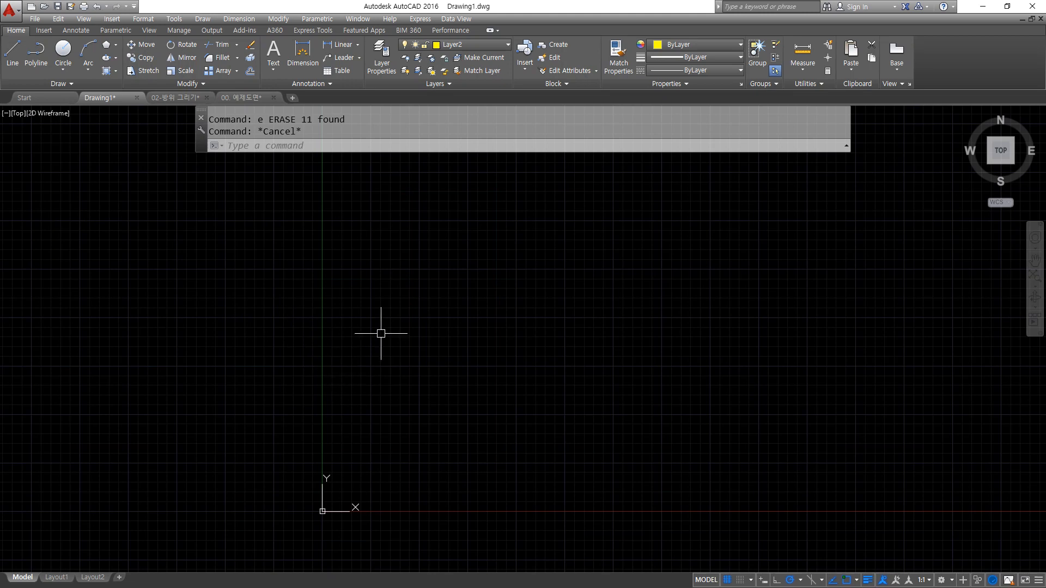
Draw a closed spline through fit points with a zigzag wave along its lower side and a long curve looping back above it.
left_click(380, 308)
left_click(479, 366)
type("sp")
key("Return")
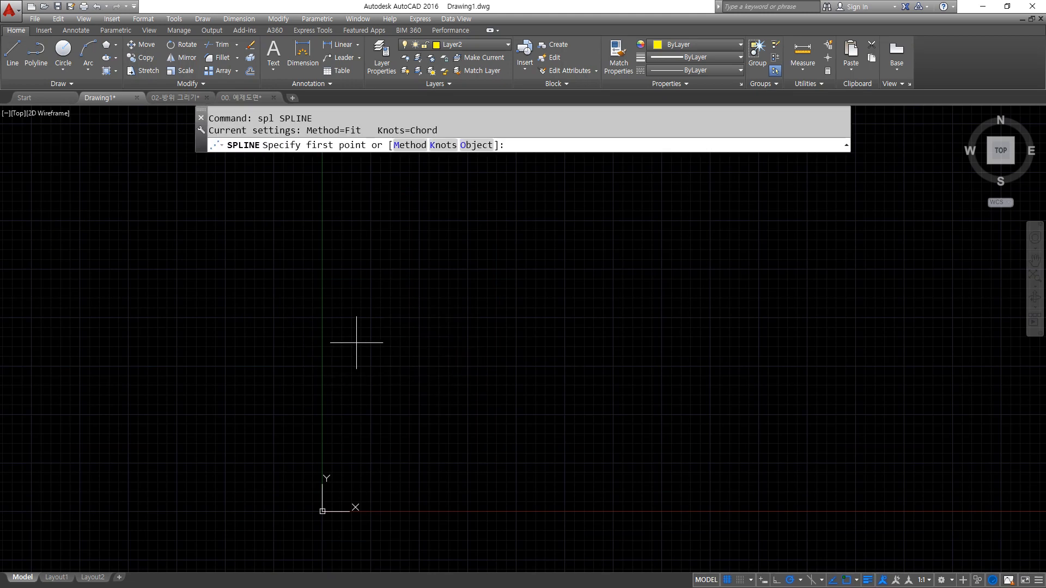
left_click(350, 313)
left_click(434, 416)
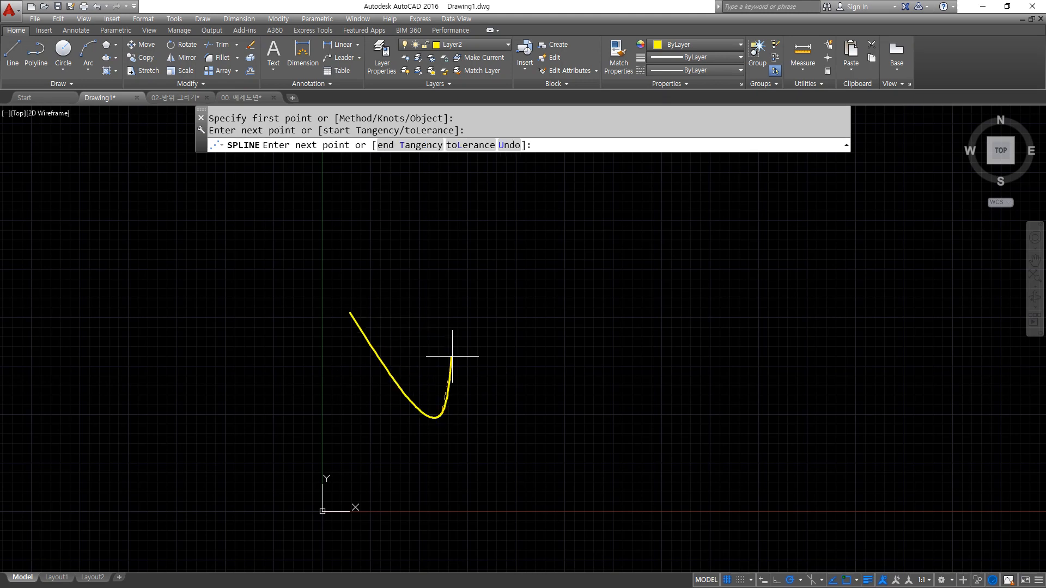
left_click(488, 266)
left_click(598, 411)
left_click(651, 264)
left_click(728, 369)
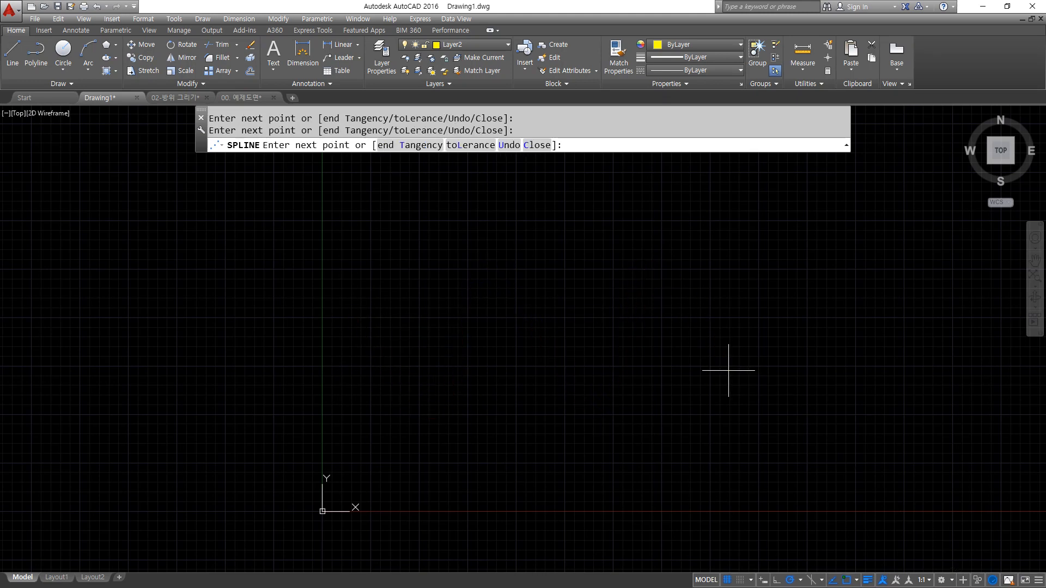
left_click(797, 274)
left_click(883, 390)
left_click(939, 273)
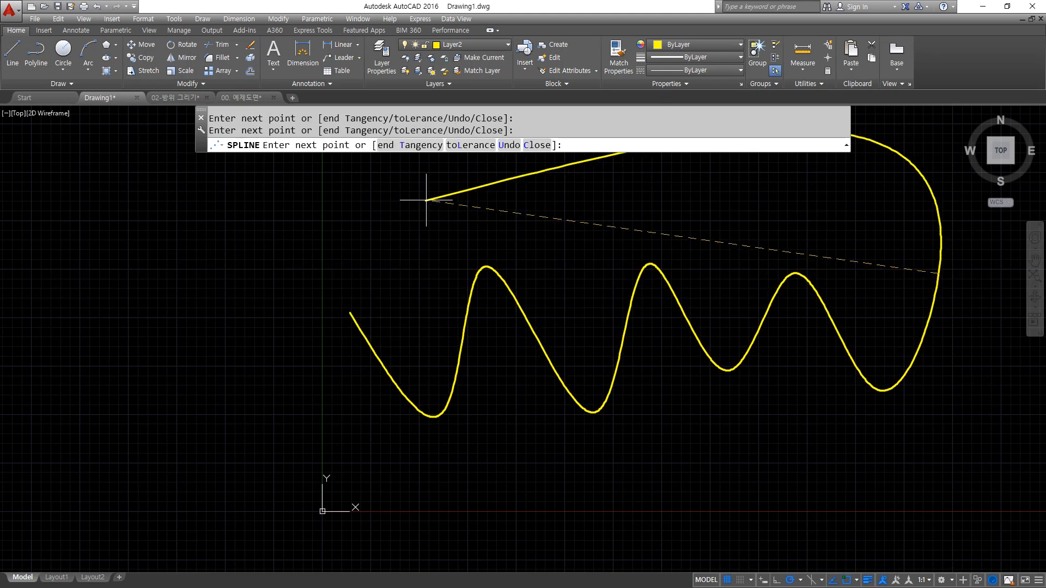
left_click(608, 165)
left_click(350, 254)
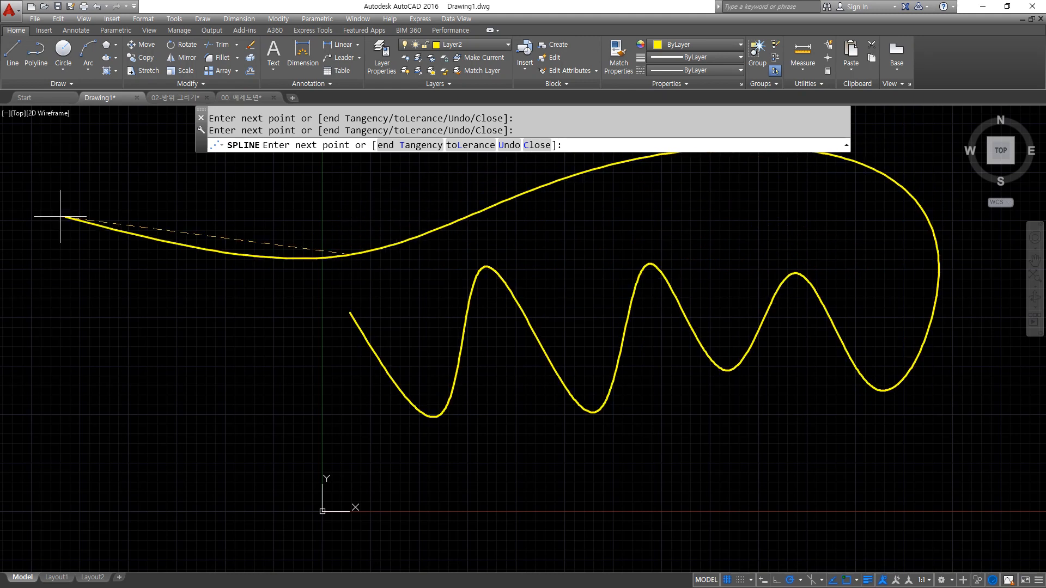
left_click(49, 219)
left_click(30, 329)
left_click(106, 289)
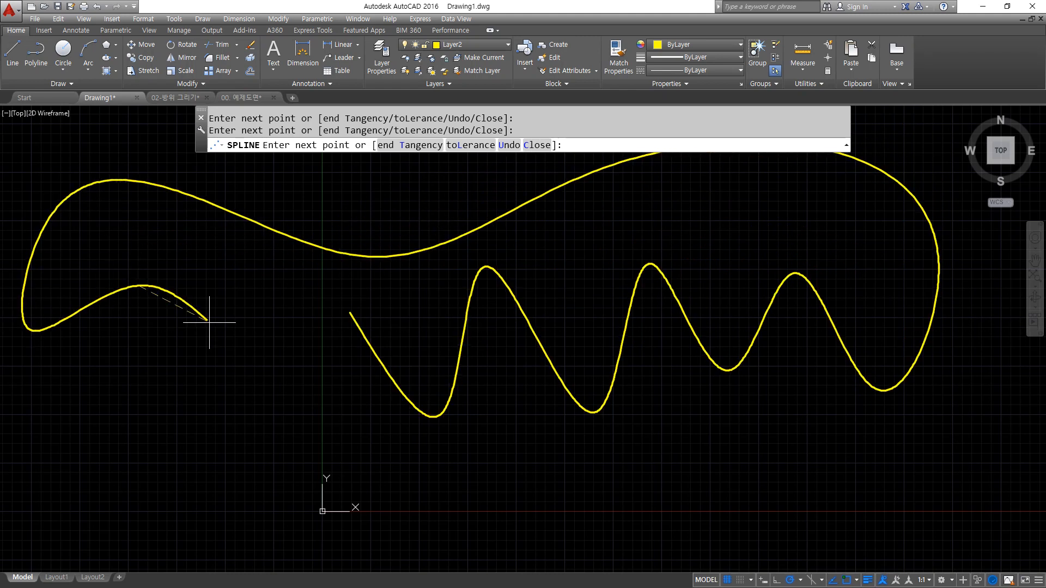
left_click(231, 353)
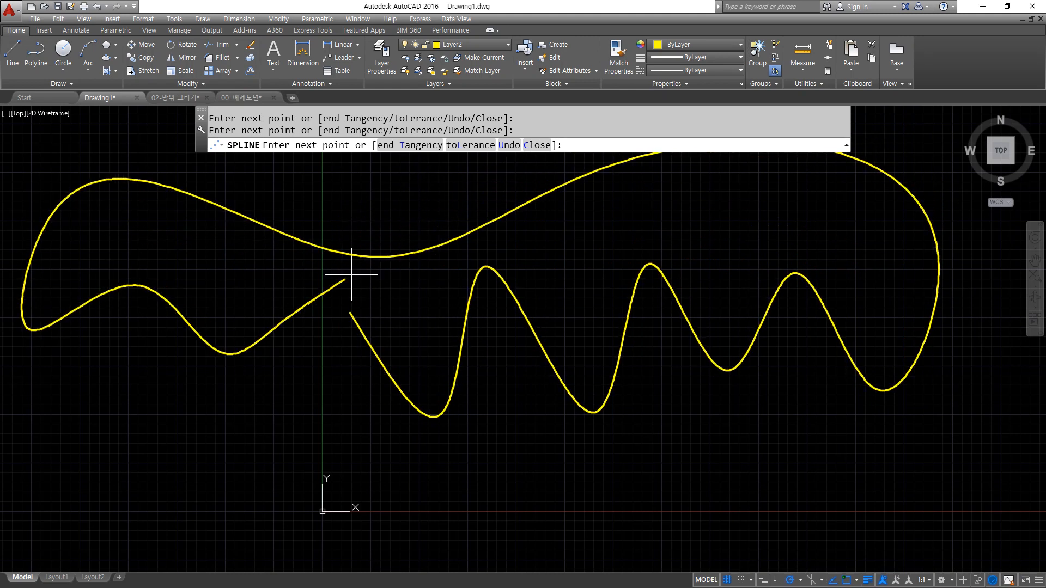
left_click(538, 145)
scroll(412, 465, "down", 1)
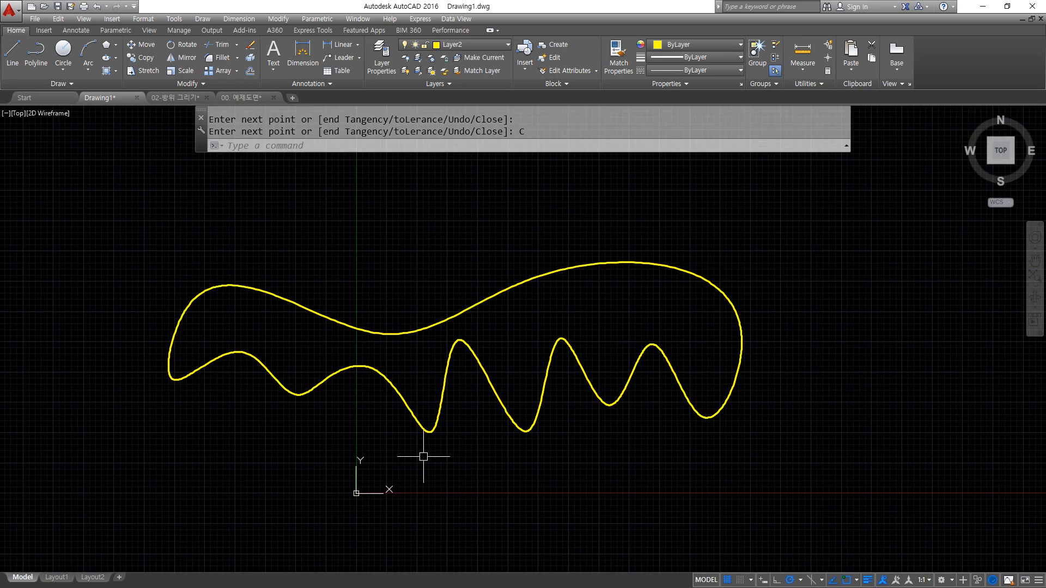
Start another spline and set its creation method to CV.
type("S")
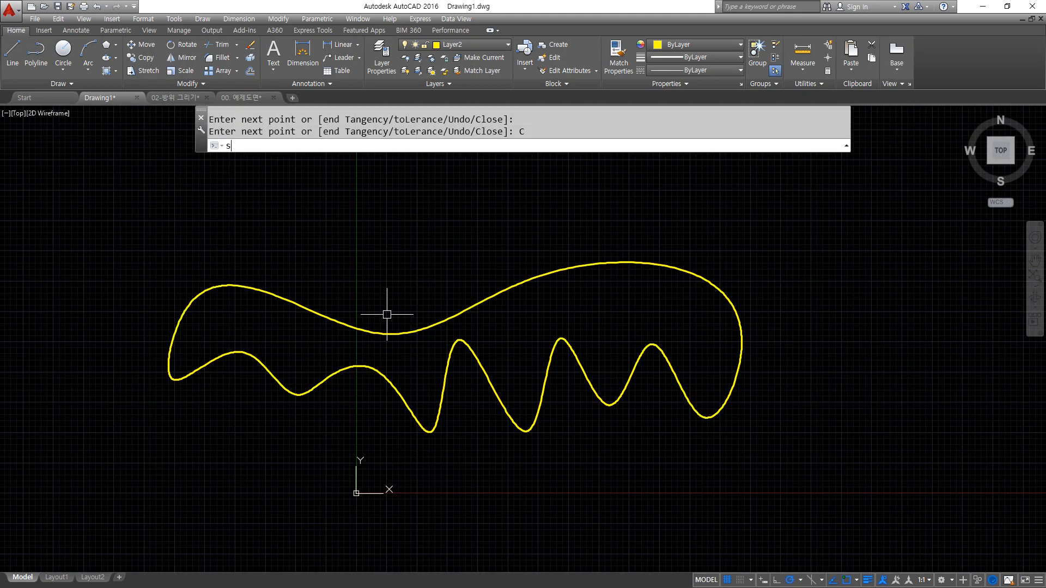
type("PLINE")
key("Return")
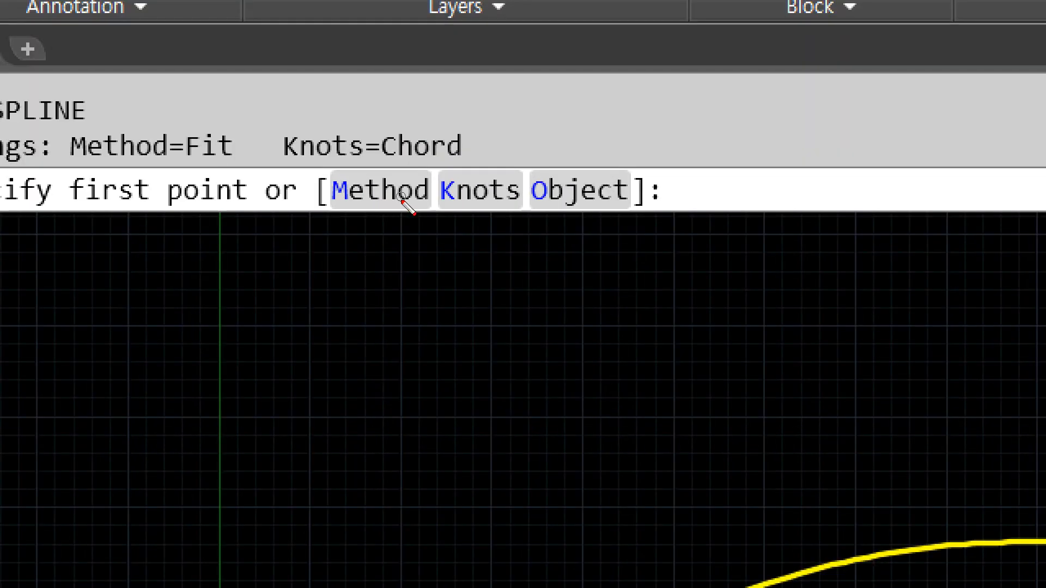
mouse_move(403, 203)
left_mouse_down()
mouse_move(344, 216)
mouse_move(351, 182)
mouse_move(424, 212)
mouse_move(262, 217)
mouse_move(183, 166)
mouse_move(218, 187)
left_mouse_up()
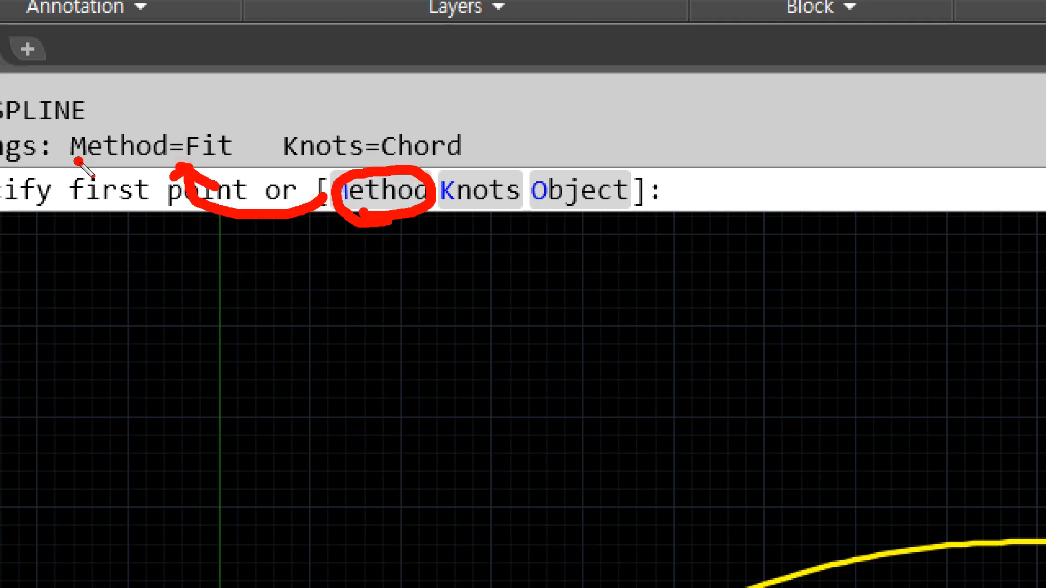
left_click_drag(79, 161, 242, 165)
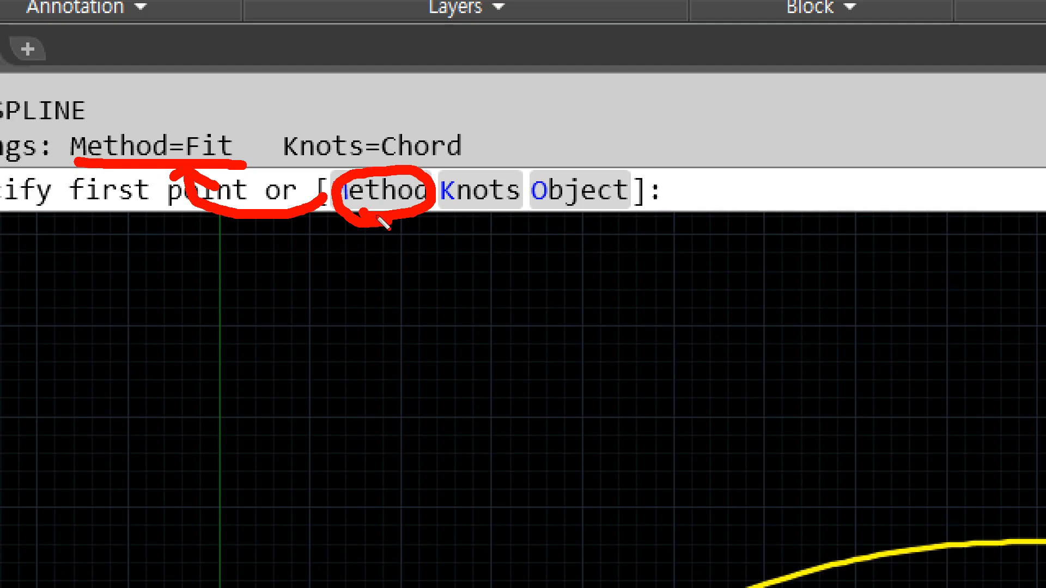
key("Escape")
left_click(409, 145)
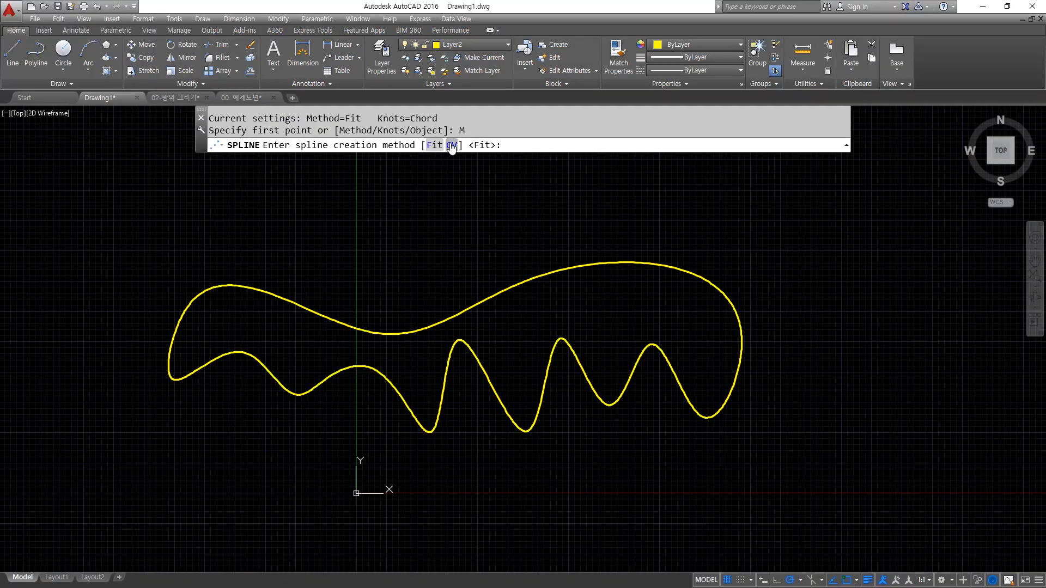
left_click(452, 146)
Draw a closed control-vertex spline beside the first one, with zigzag vertices along its lower and upper sides.
middle_click_drag(419, 163, 5, 167)
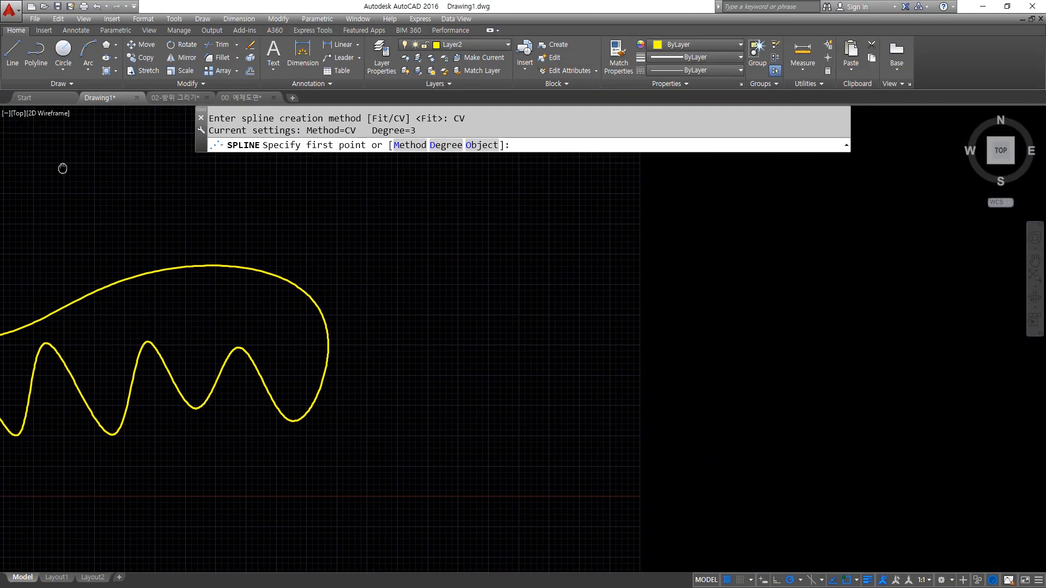
left_click(514, 376)
left_click(587, 438)
left_click(652, 375)
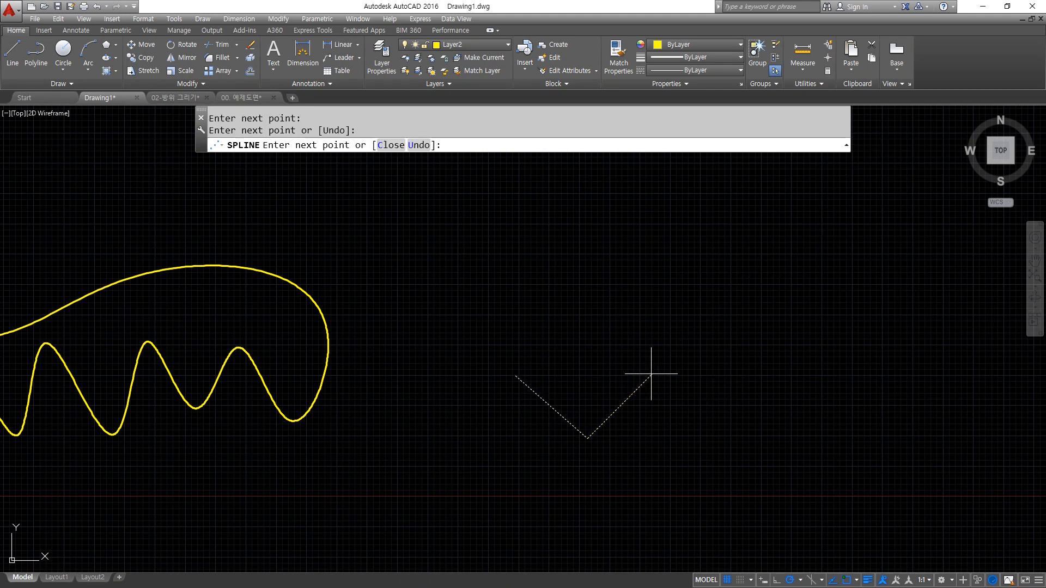
left_click(726, 421)
left_click(791, 356)
left_click(859, 422)
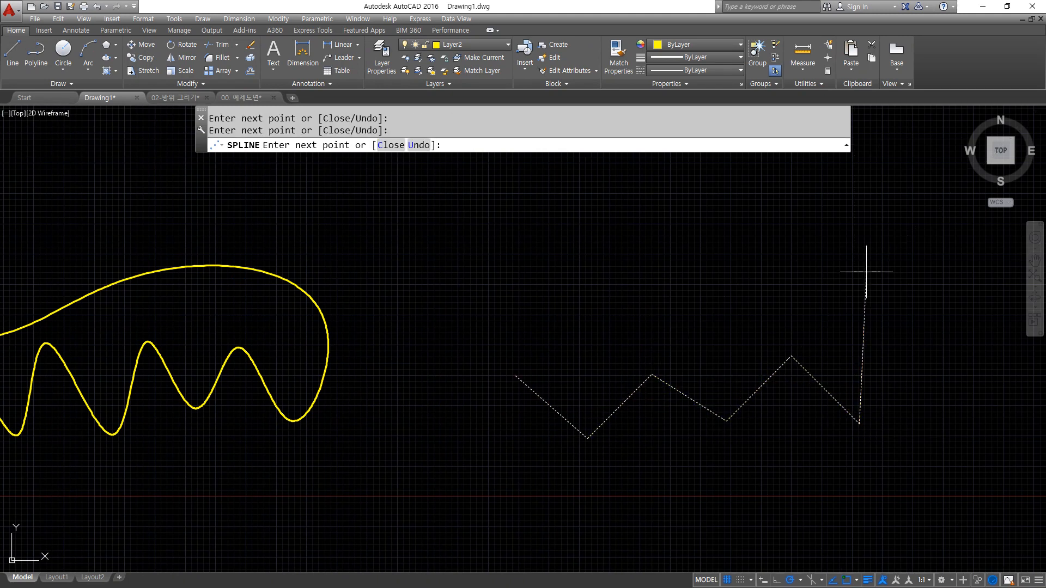
left_click(866, 272)
left_click(786, 308)
left_click(757, 248)
left_click(683, 320)
left_click(660, 251)
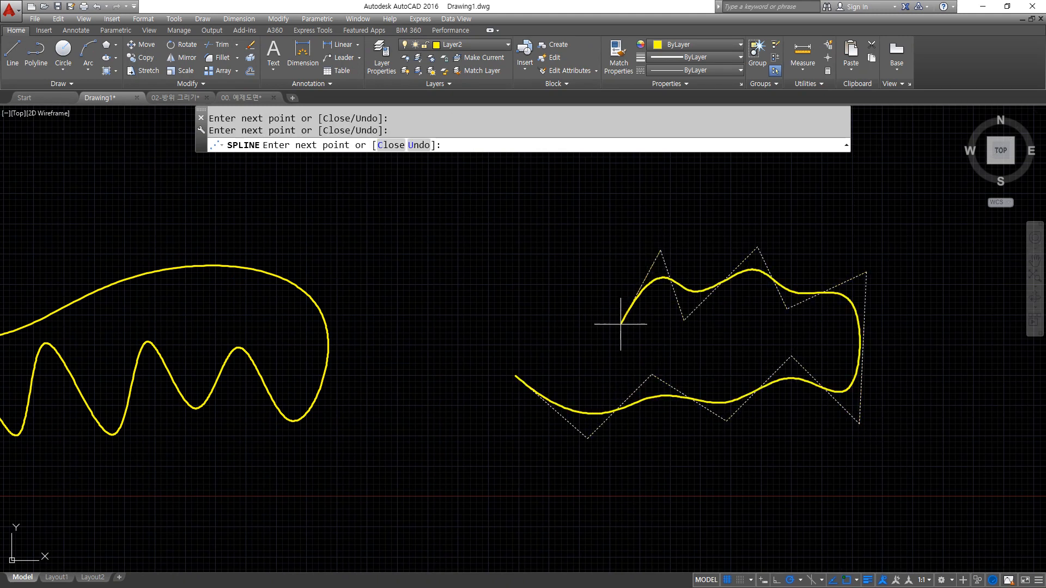
left_click(621, 324)
left_click(579, 245)
left_click(532, 329)
left_click(466, 249)
left_click(425, 434)
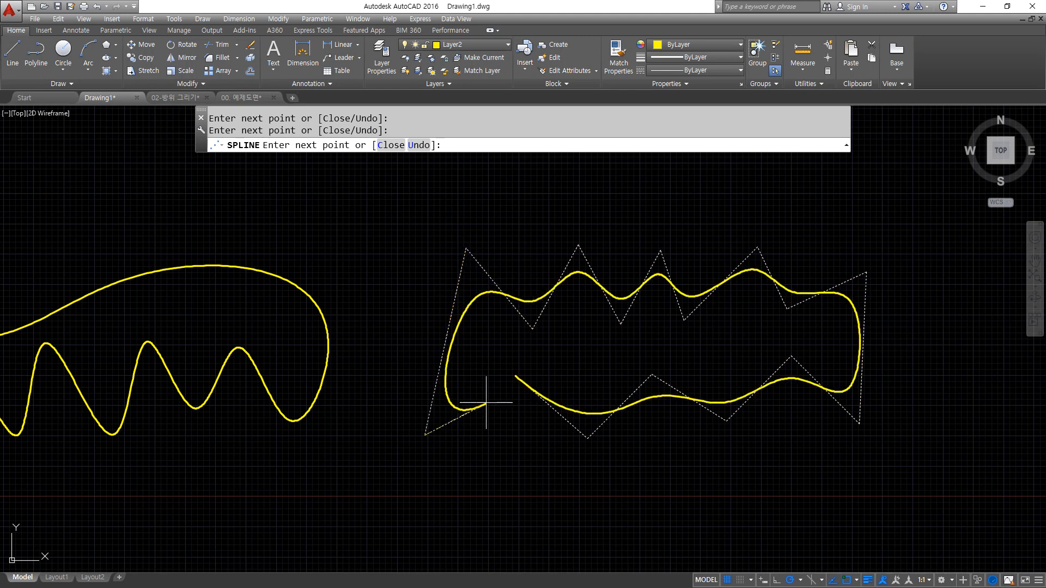
type("c")
key("Return")
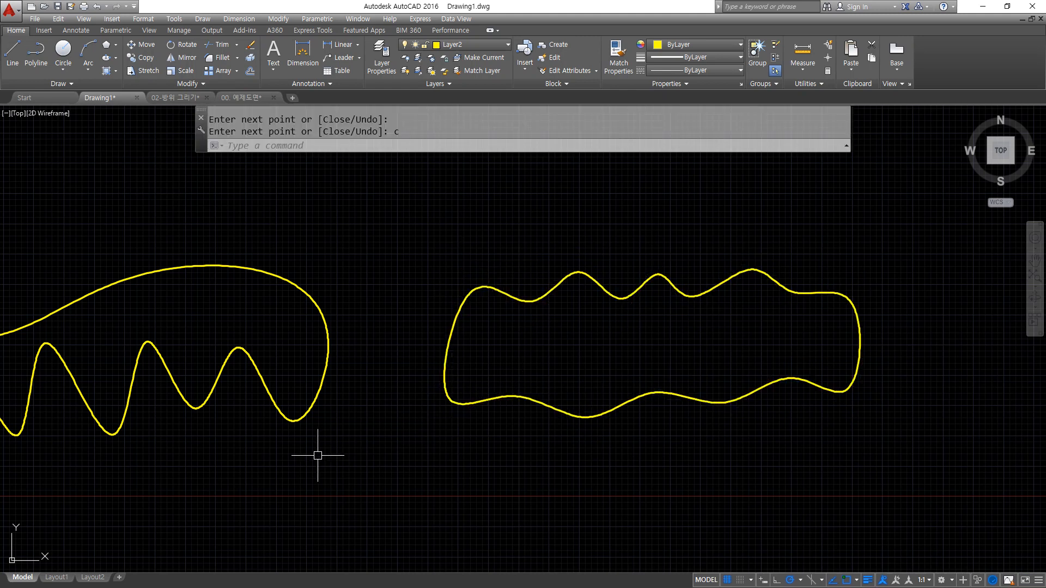
Select both splines, compare the fit points of the first with the control vertices of the second, and clear the selection.
left_click(442, 357)
left_click(199, 366)
scroll(298, 412, "up", 1)
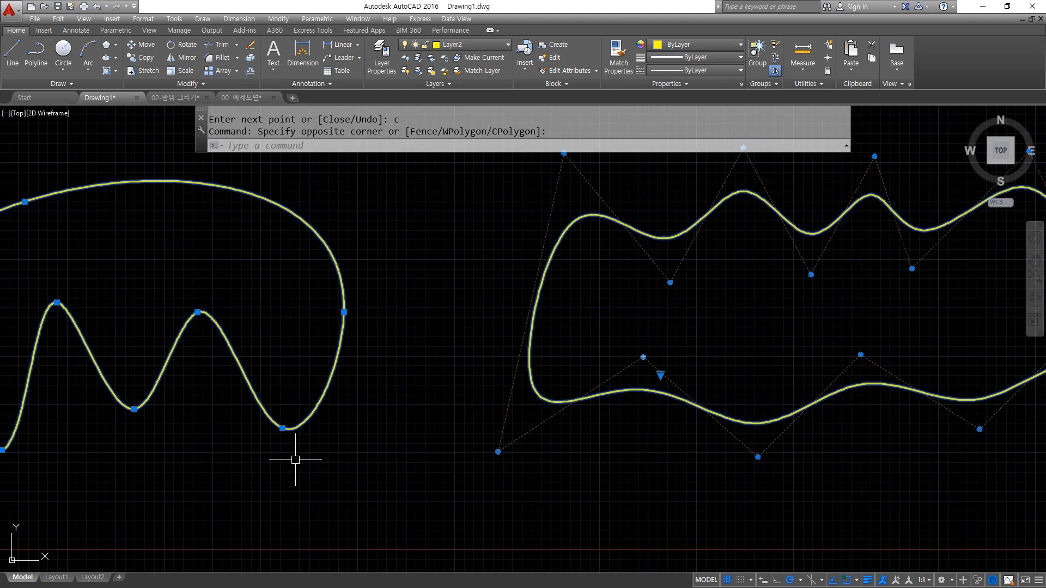
key("ctrl+2")
mouse_move(276, 444)
left_mouse_down()
mouse_move(299, 449)
mouse_move(286, 455)
left_mouse_up()
mouse_move(349, 330)
left_mouse_down()
mouse_move(362, 299)
mouse_move(357, 332)
left_mouse_up()
left_click_drag(215, 338, 209, 360)
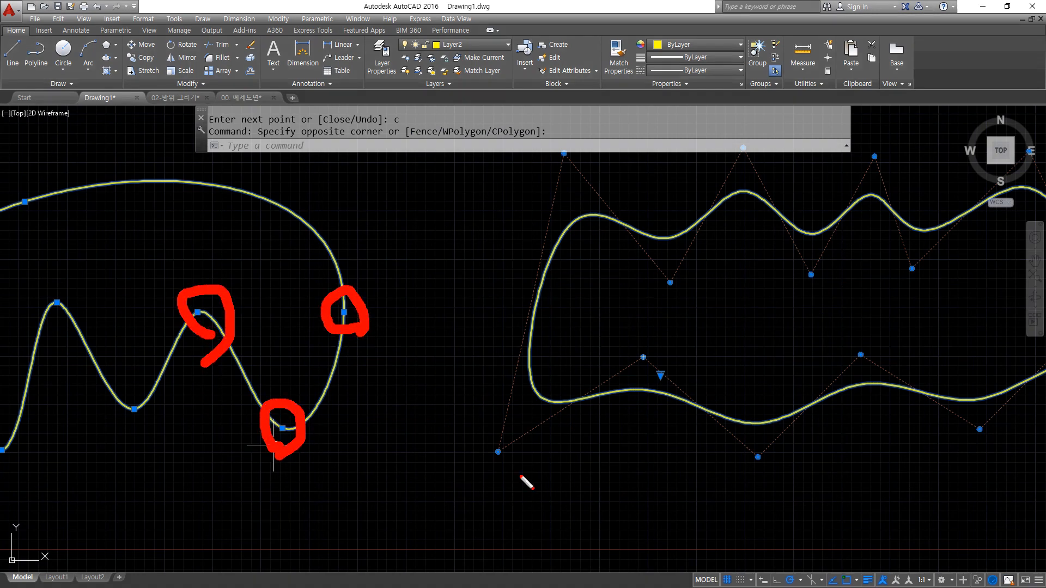
mouse_move(512, 467)
left_mouse_down()
mouse_move(487, 424)
mouse_move(511, 462)
left_mouse_up()
mouse_move(663, 363)
left_mouse_down()
mouse_move(625, 345)
mouse_move(661, 375)
left_mouse_up()
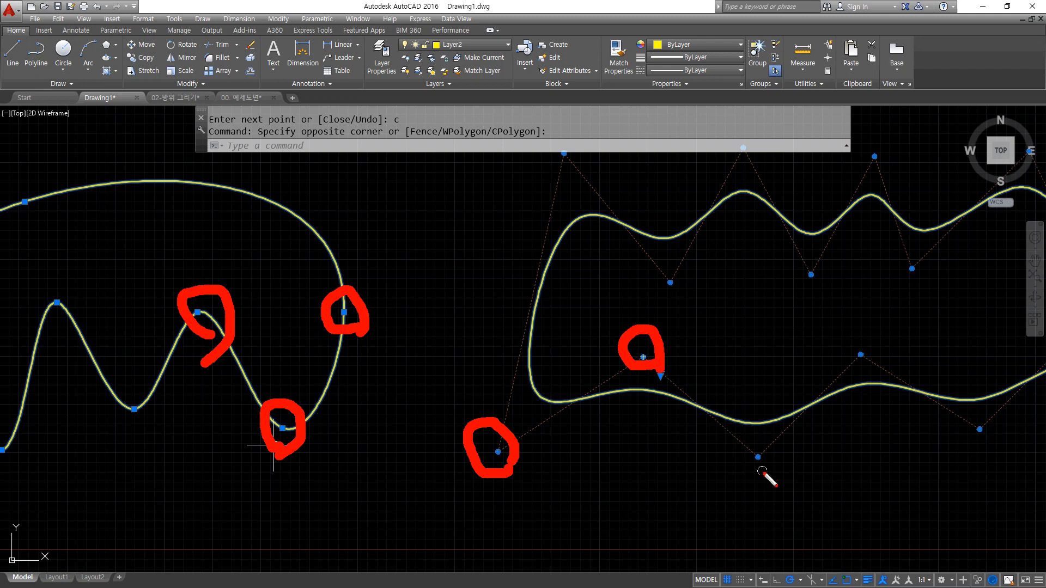
left_click_drag(765, 473, 777, 466)
left_click_drag(868, 366, 872, 364)
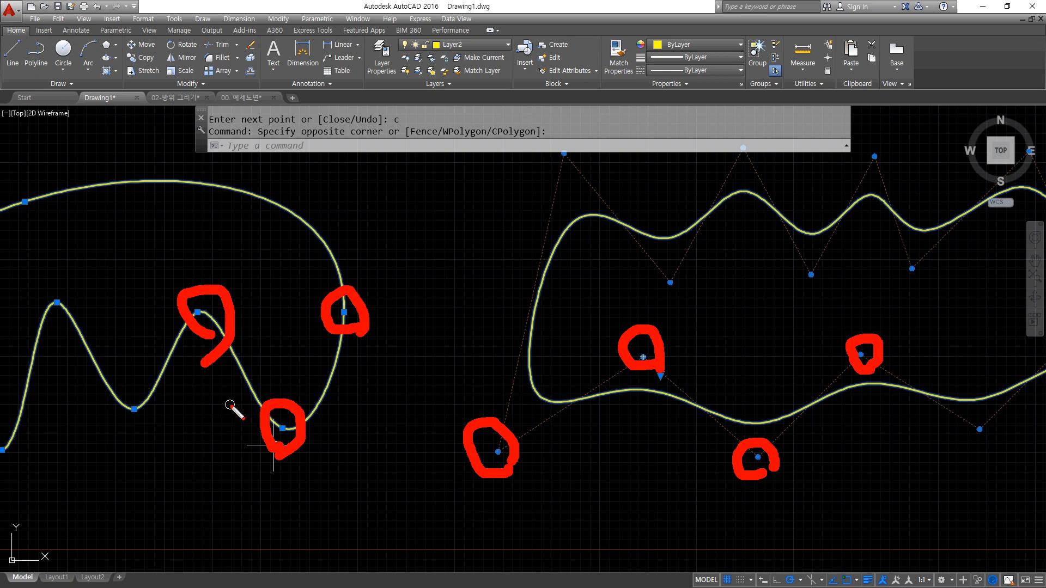
key("Escape")
key("Escape")
key("Escape")
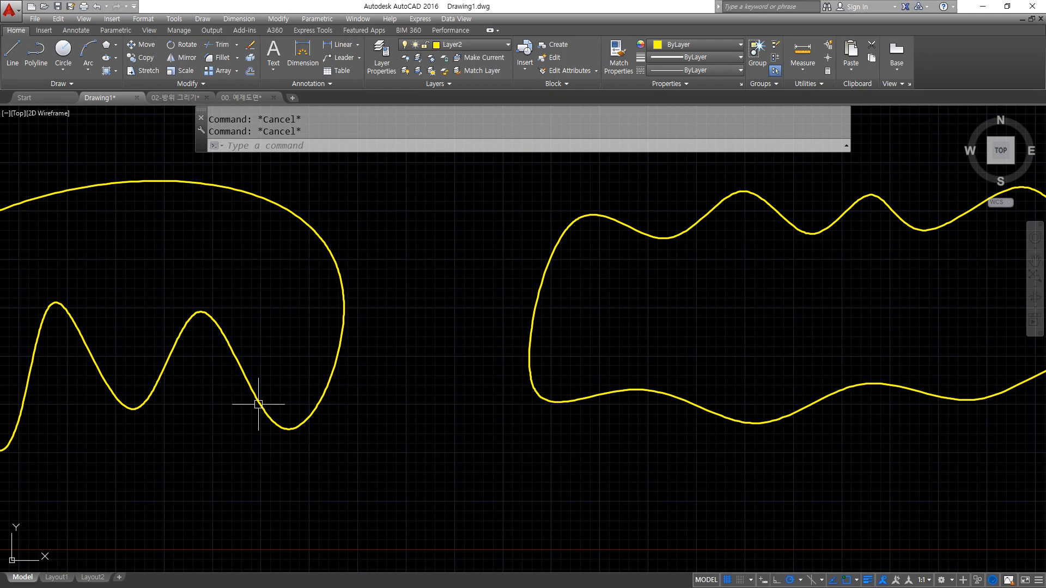
Switch to the Notepad notes and add "(도넛 DO)" directly after DOnut in the curve commands line.
key("alt+Tab")
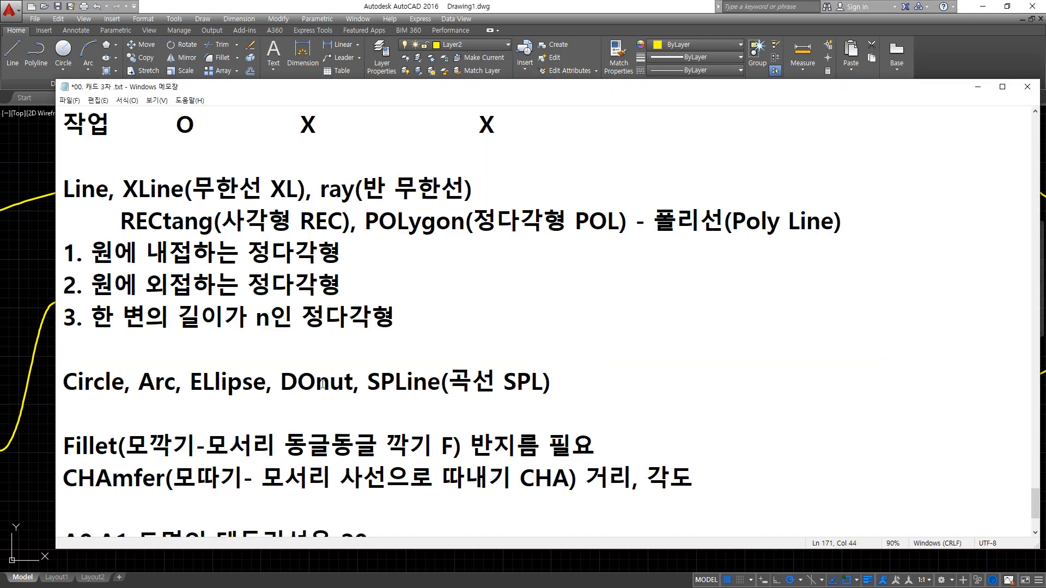
type("(도넛 ")
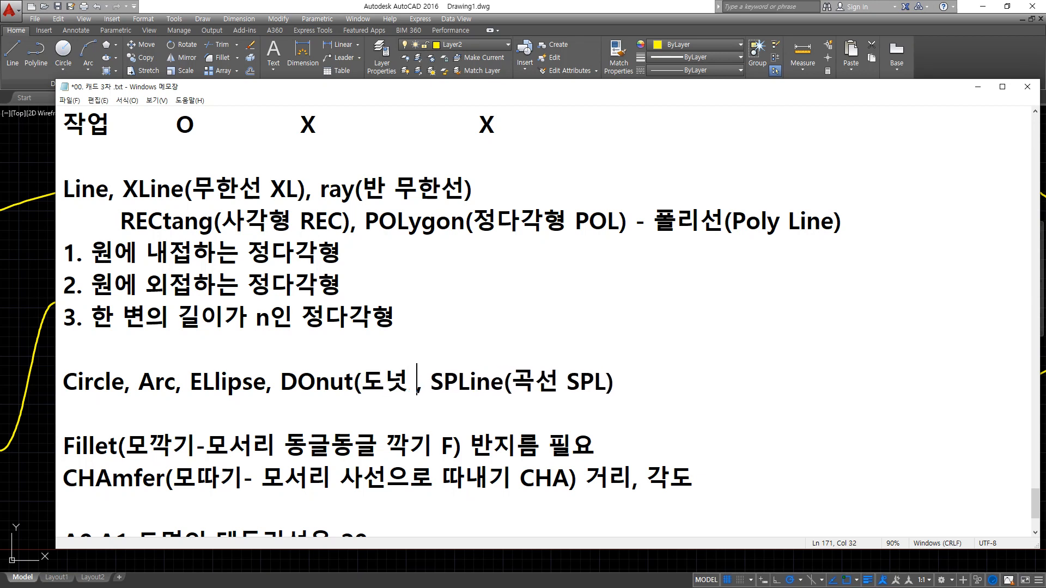
type("DO)")
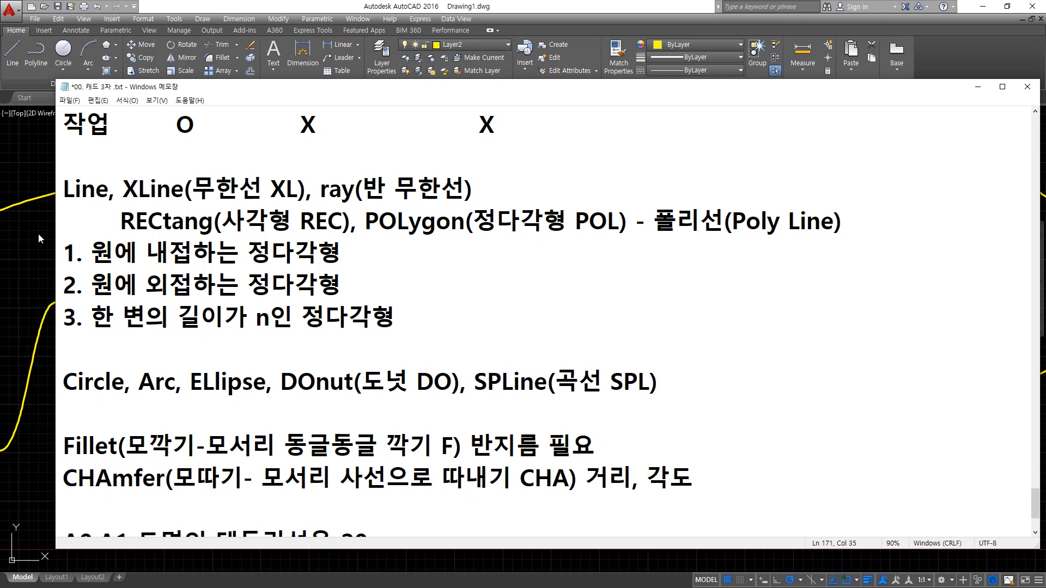
Switch back to AutoCAD and erase both splines.
left_click(39, 235)
left_click(722, 339)
left_click(234, 218)
type("e")
key("space")
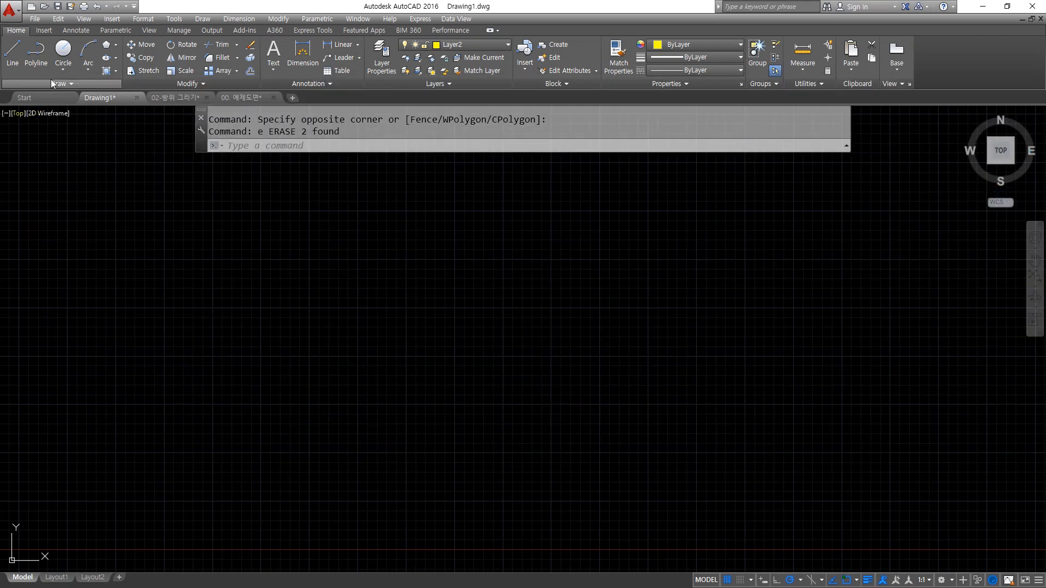
Start the Donut command with inside diameter 30 and outside diameter 50, and place four donuts in an upper row.
left_click(65, 84)
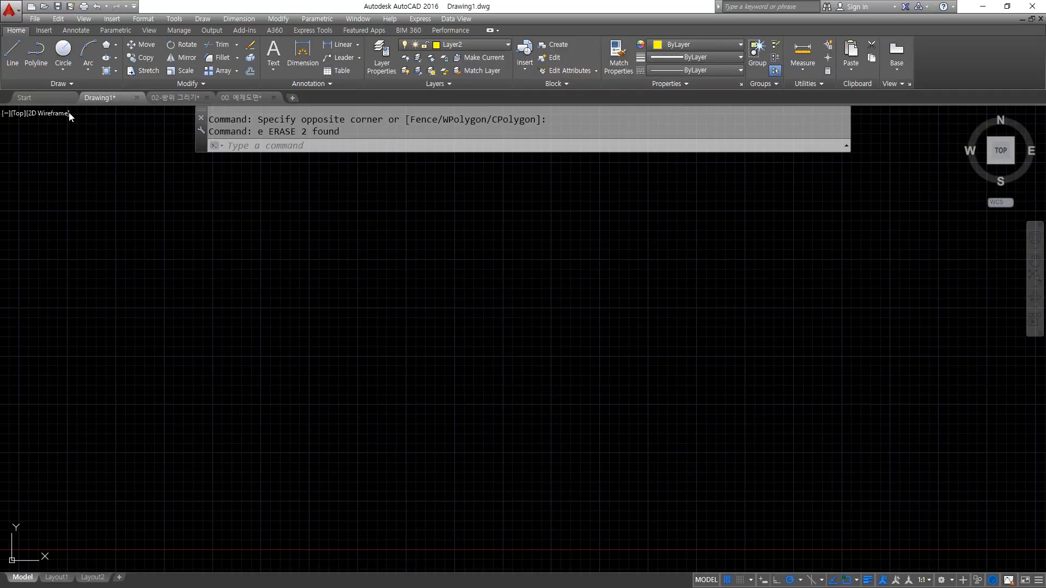
type("DO")
key("Return")
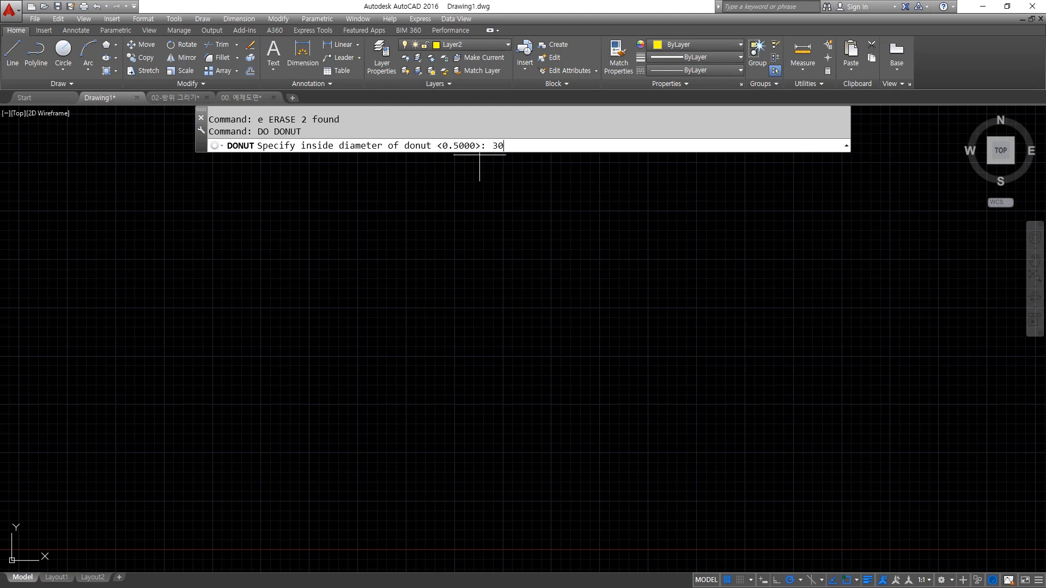
key("Return")
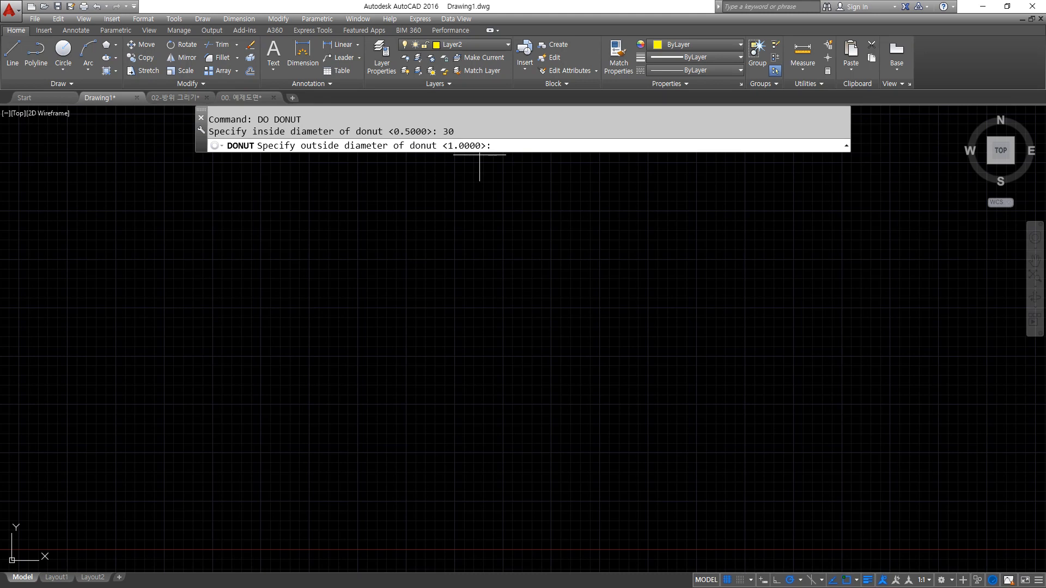
key("Return")
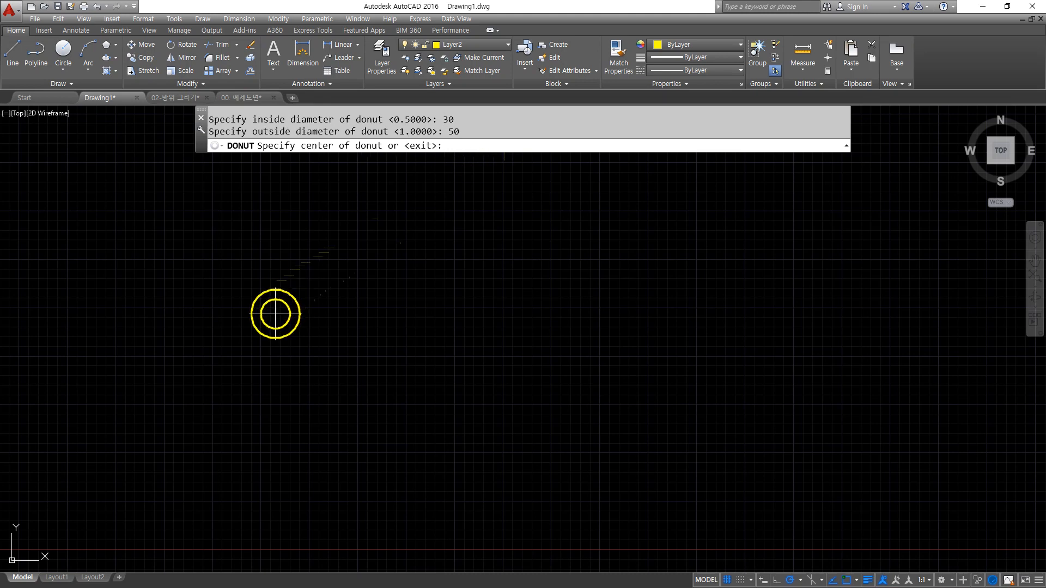
left_click(236, 279)
left_click(397, 288)
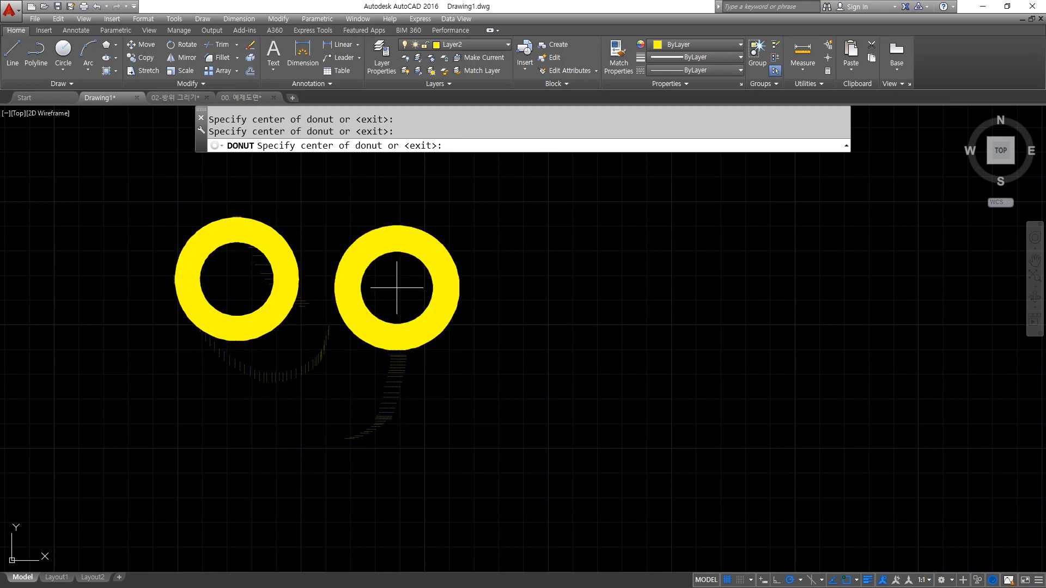
left_click(597, 284)
left_click(756, 284)
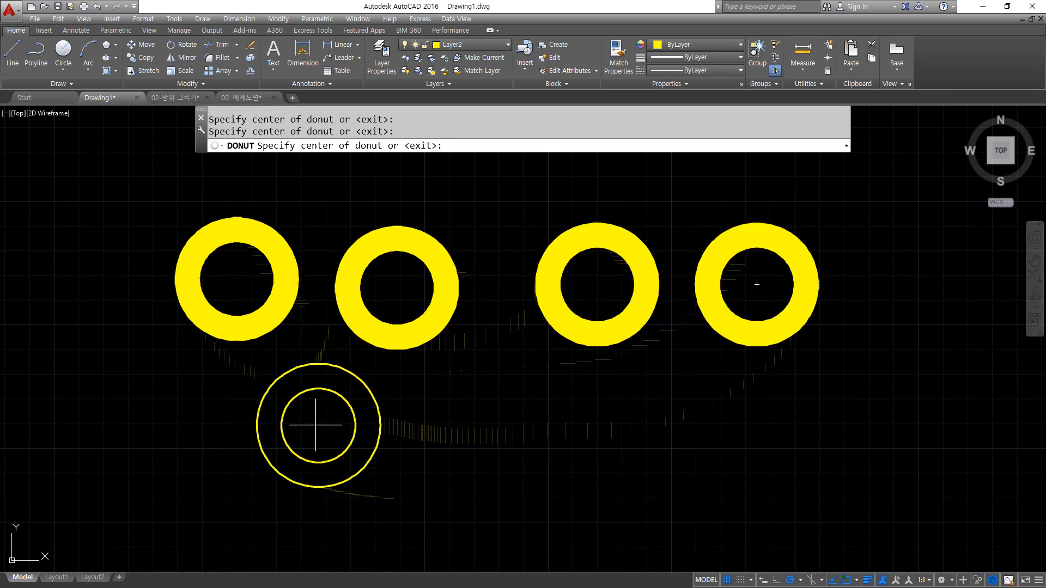
Place five more donuts of the same size in a lower row and finish the command.
left_click(314, 423)
left_click(486, 436)
left_click(671, 428)
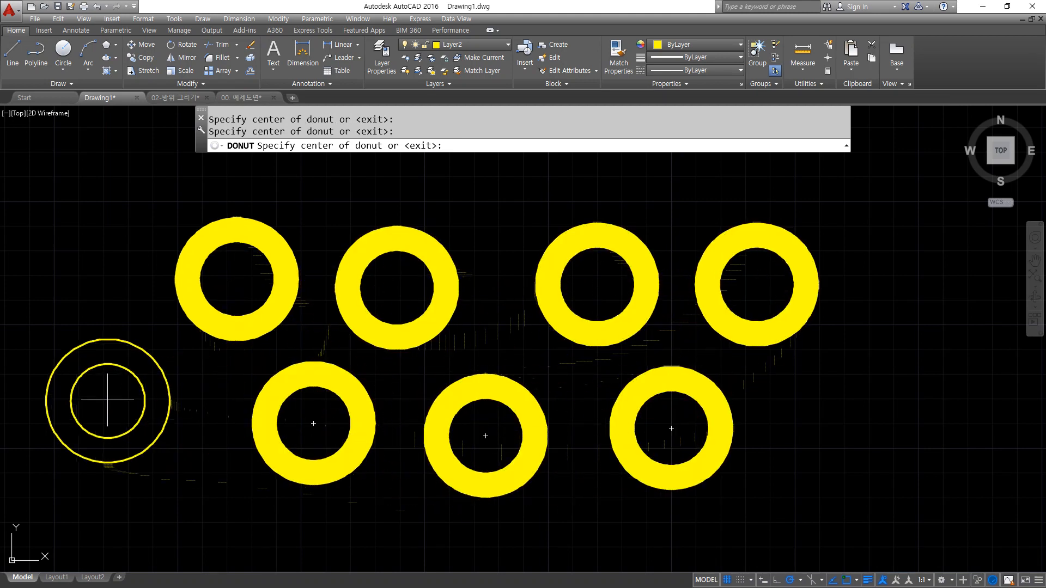
left_click(106, 392)
left_click(905, 437)
key("Return")
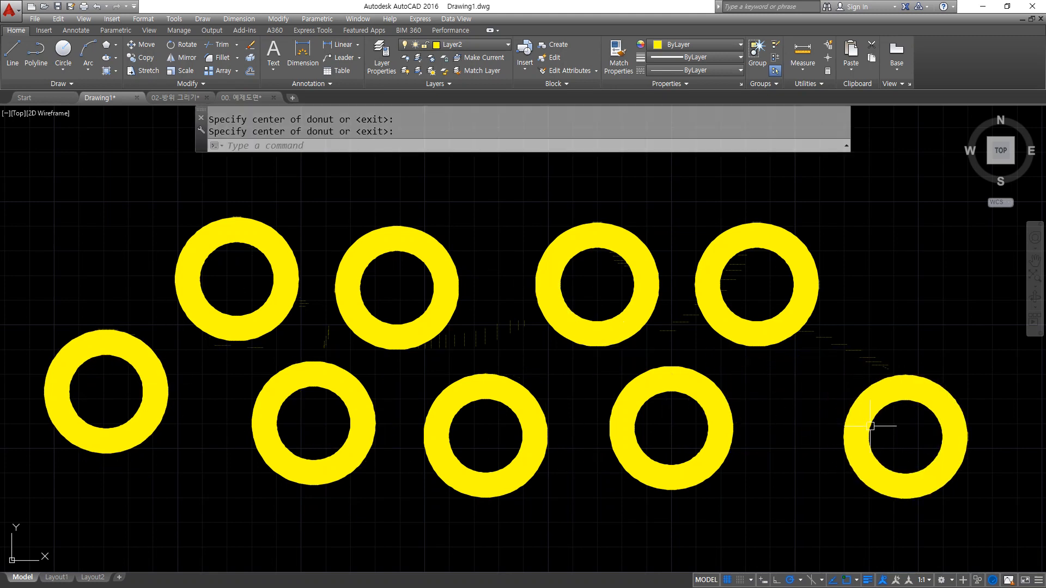
Select all nine donuts and erase them.
left_click(916, 442)
left_click(180, 242)
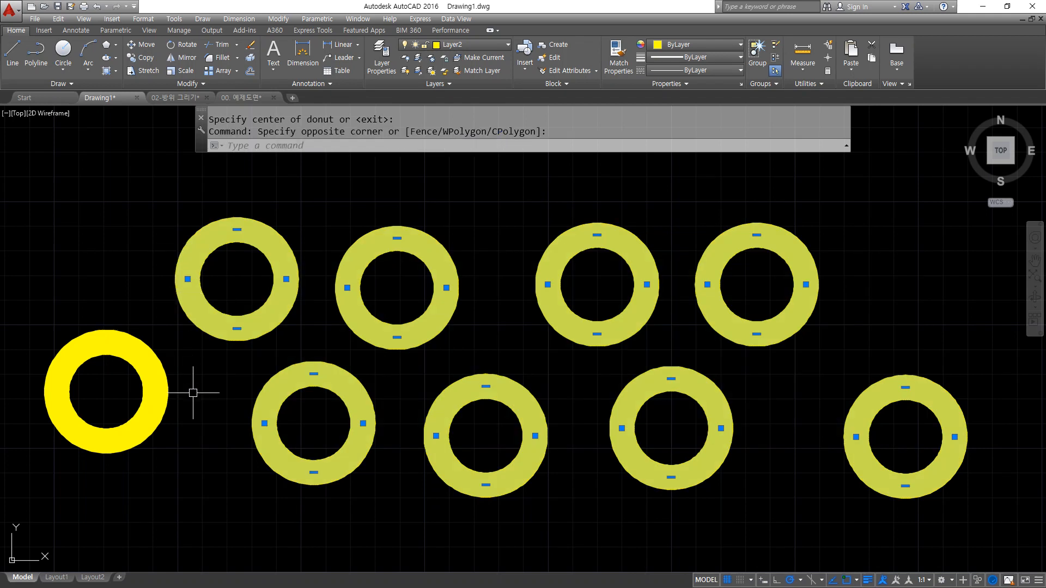
left_click(158, 389)
type("e")
key("Return")
Draw six donuts with the diameters swapped, inside 50 and outside 30, four in an upper row and two below.
type("do")
key("Return")
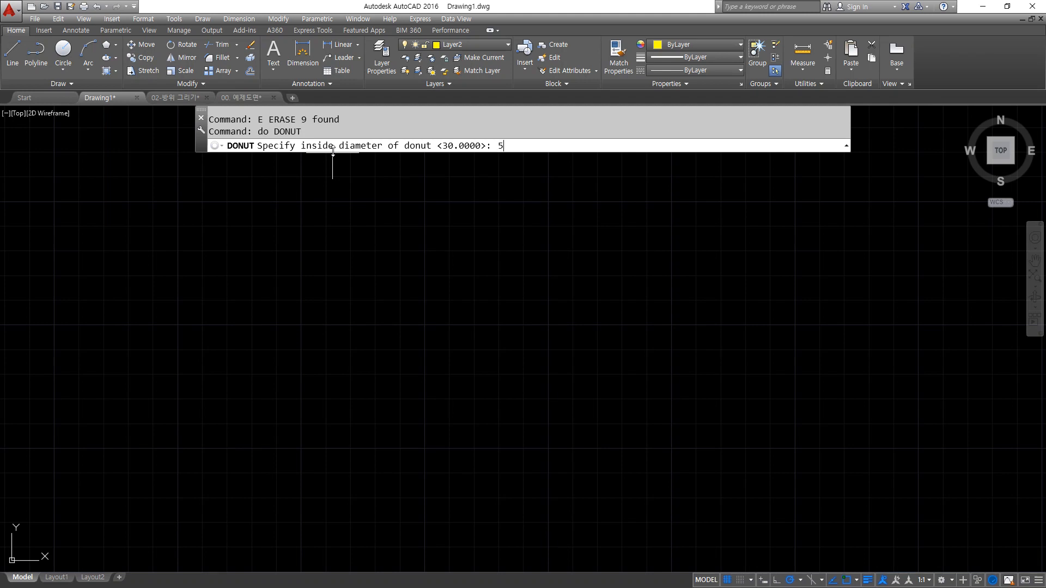
type("50")
key("Return")
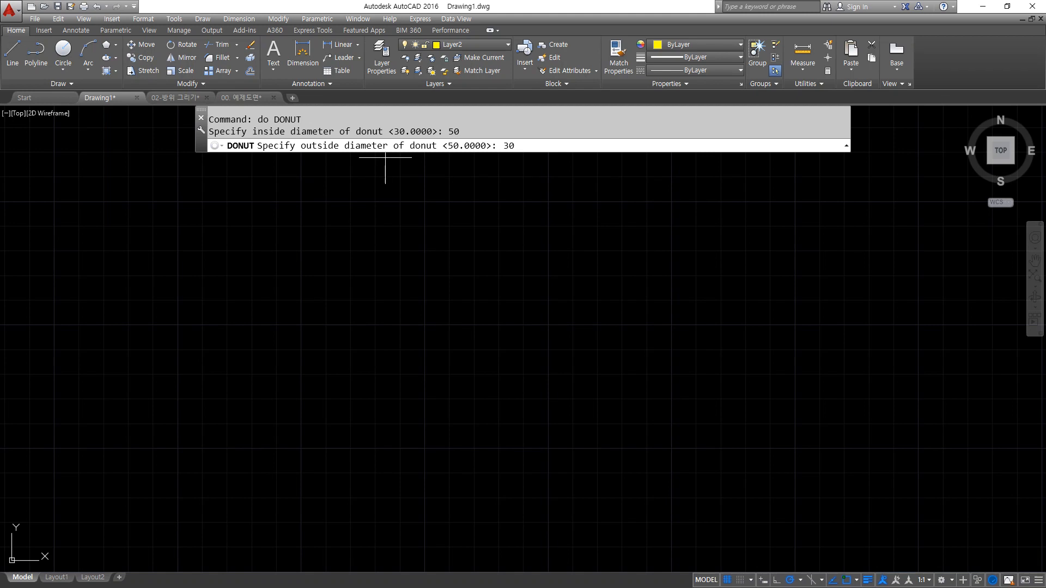
type("30")
key("Return")
left_click(245, 256)
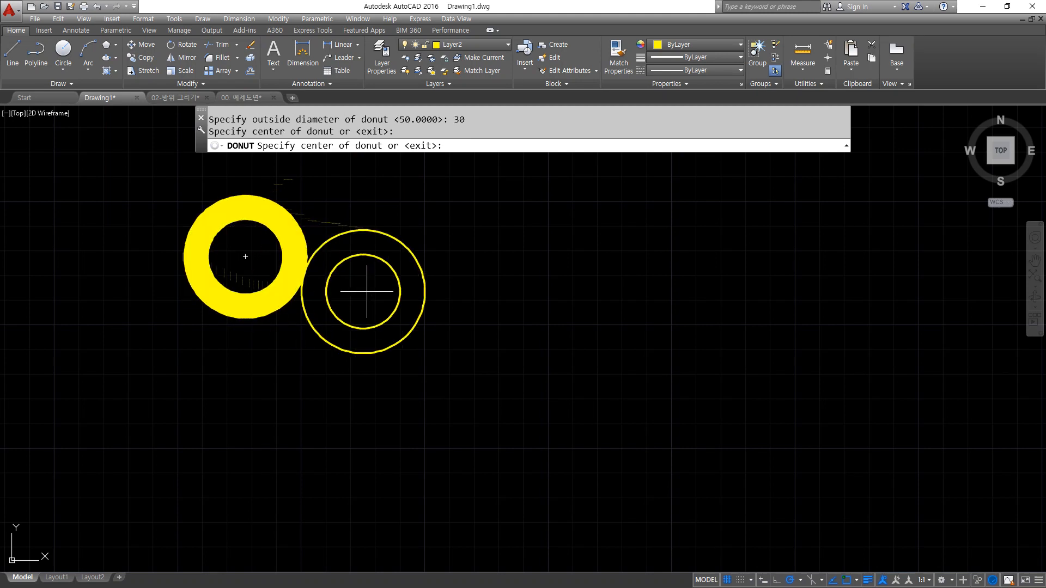
left_click(413, 267)
left_click(604, 265)
left_click(800, 272)
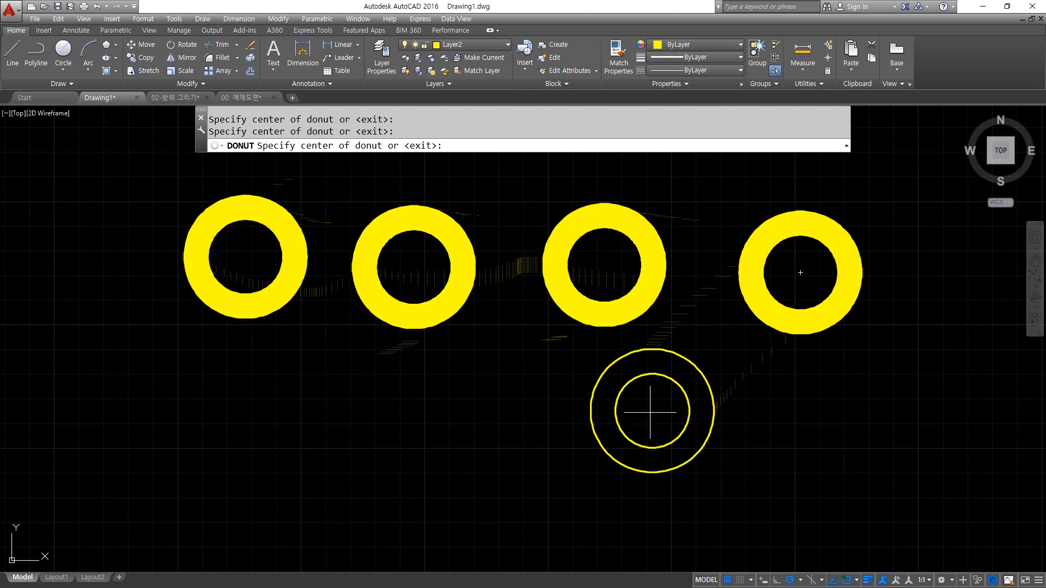
left_click(670, 429)
left_click(457, 434)
key("Return")
Draw four donuts with inside and outside diameters both 50 in the empty area right of the filled donuts.
scroll(518, 358, "down", 3)
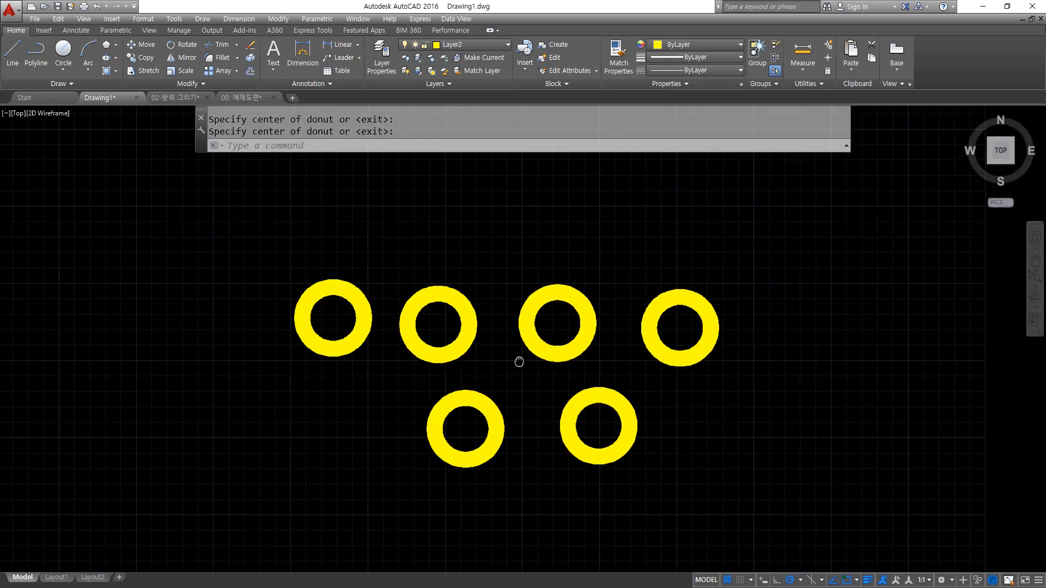
middle_click_drag(628, 306, 273, 367)
scroll(273, 366, "up", 3)
key("Return")
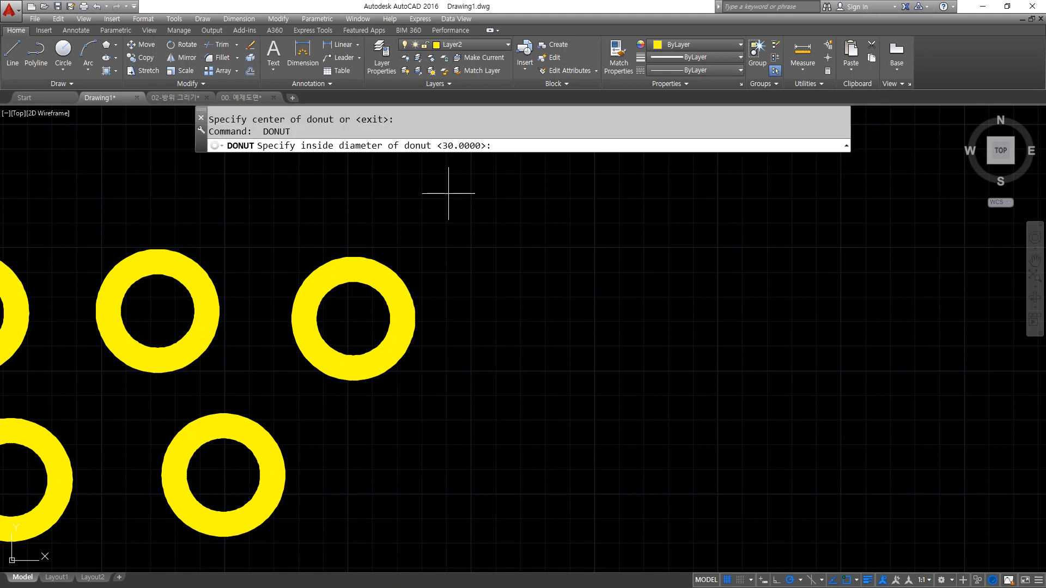
type("50")
key("Return")
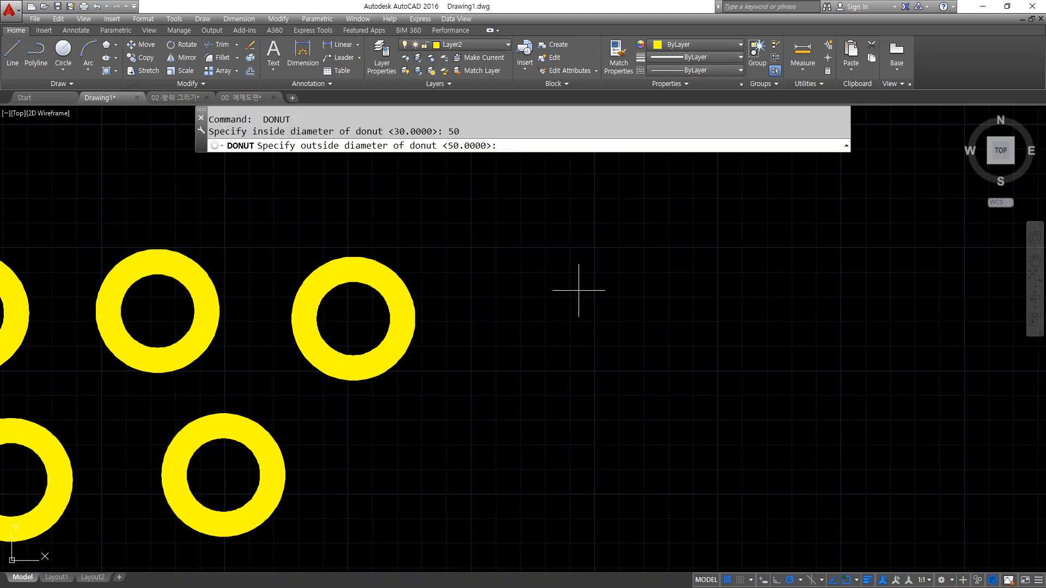
type("50")
key("Return")
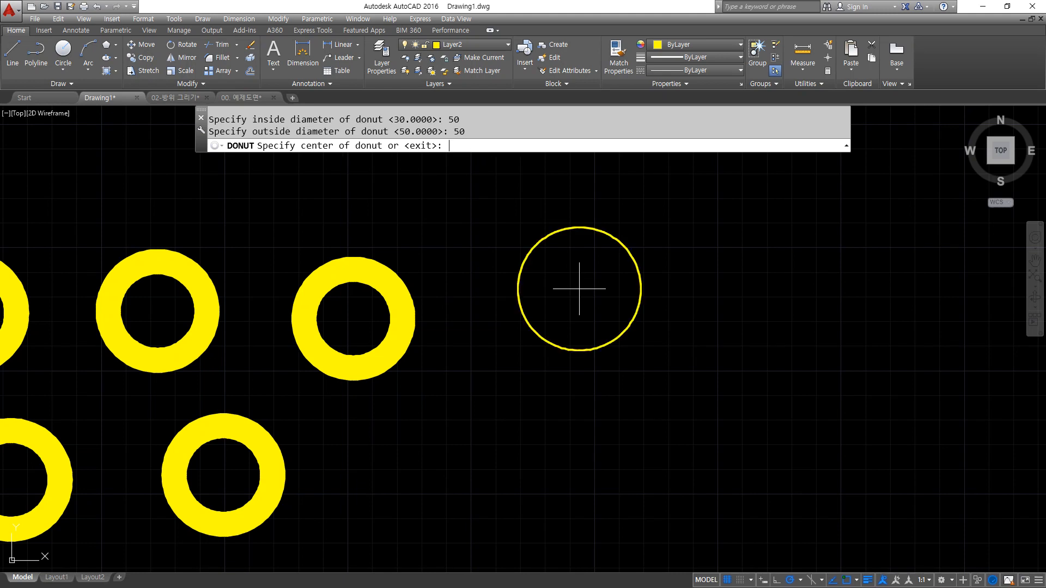
left_click(733, 343)
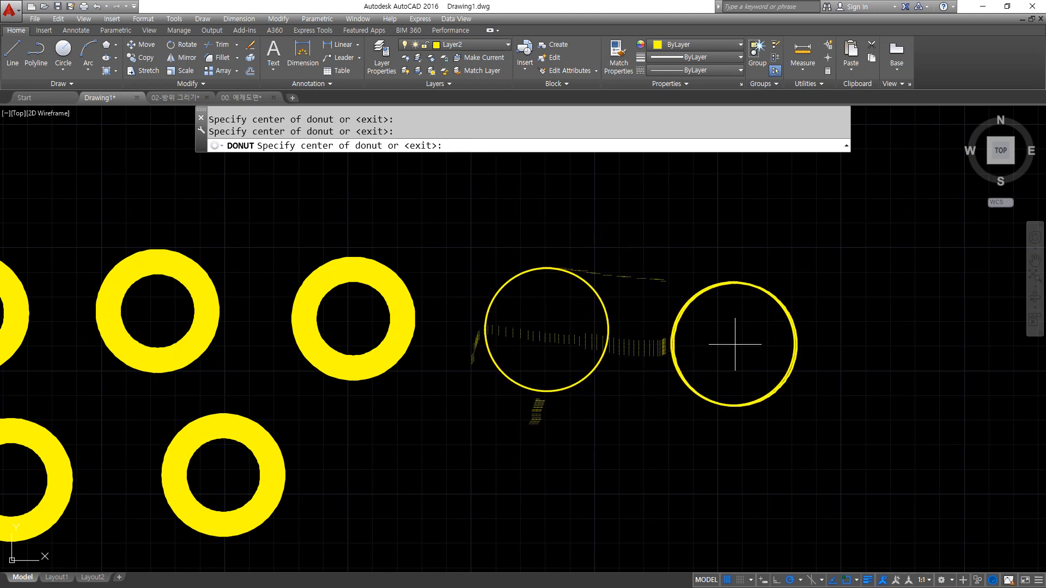
left_click(907, 352)
left_click(810, 512)
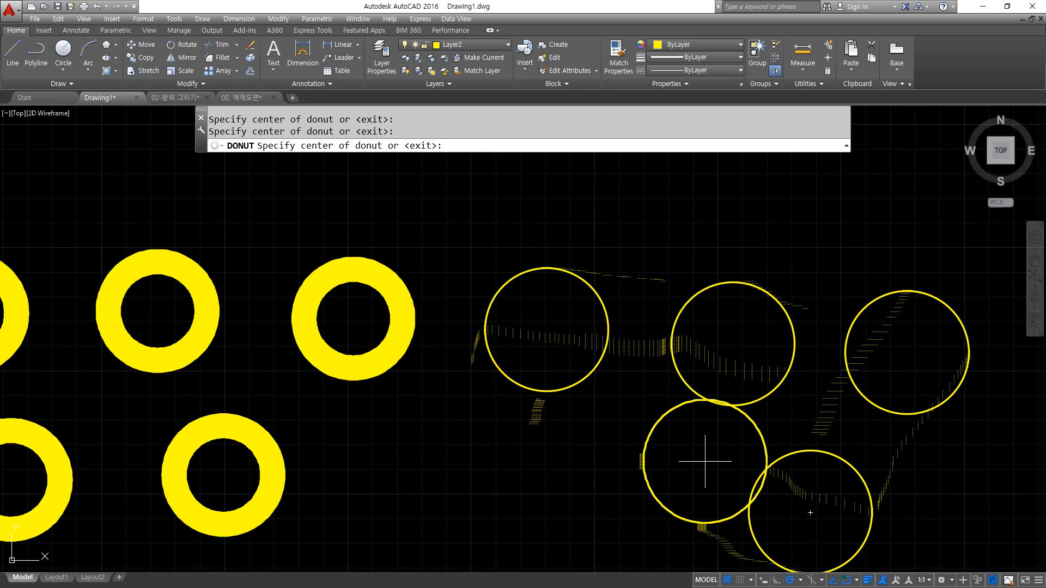
key("Return")
Draw five solid donuts with inside diameter 0 and outside diameter 30 around the ring-only donuts.
key("Return")
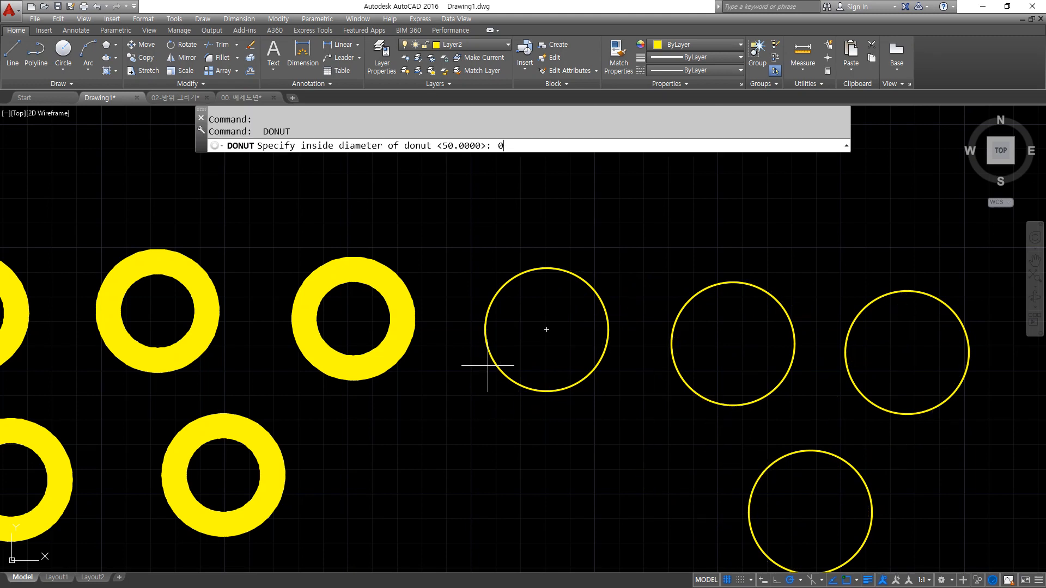
key("Return")
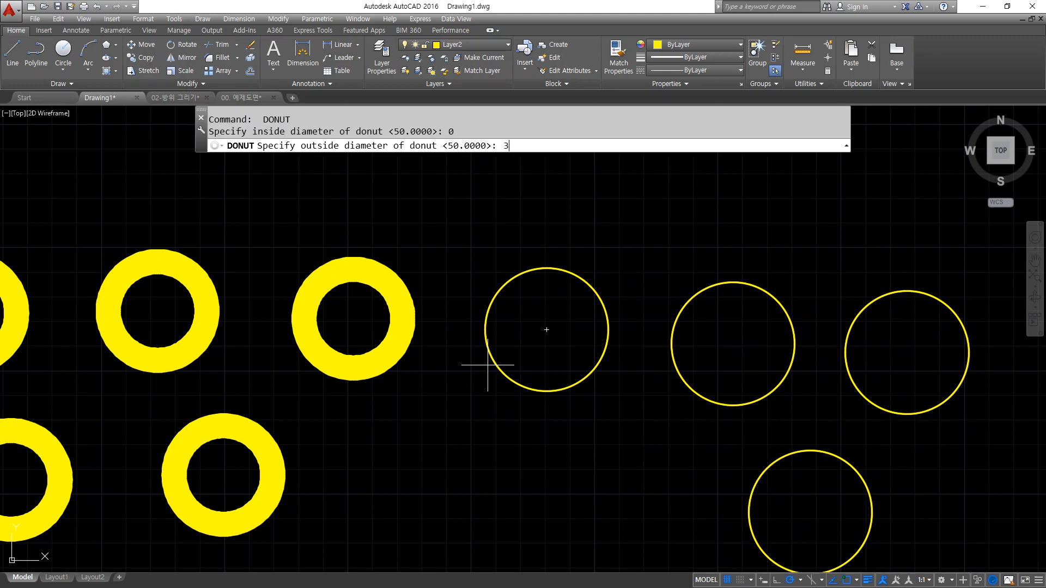
key("Return")
left_click(401, 484)
left_click(556, 495)
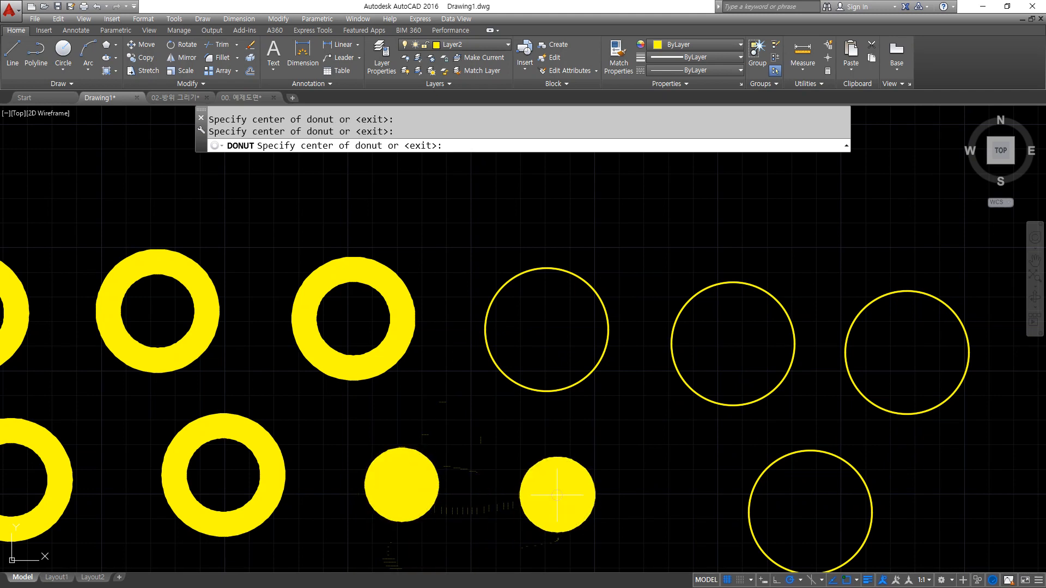
left_click(660, 449)
left_click(637, 231)
left_click(437, 214)
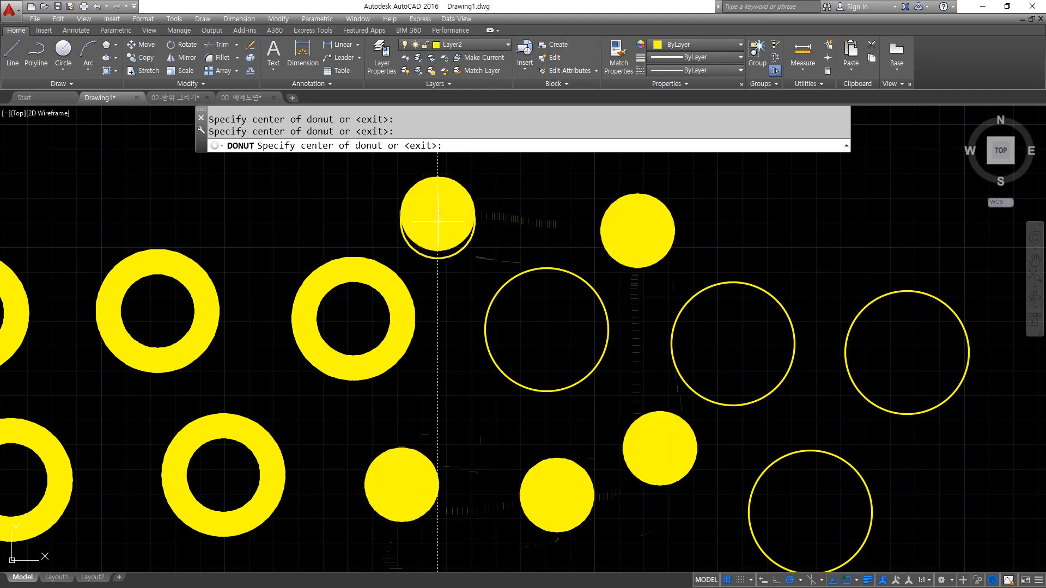
key("Return")
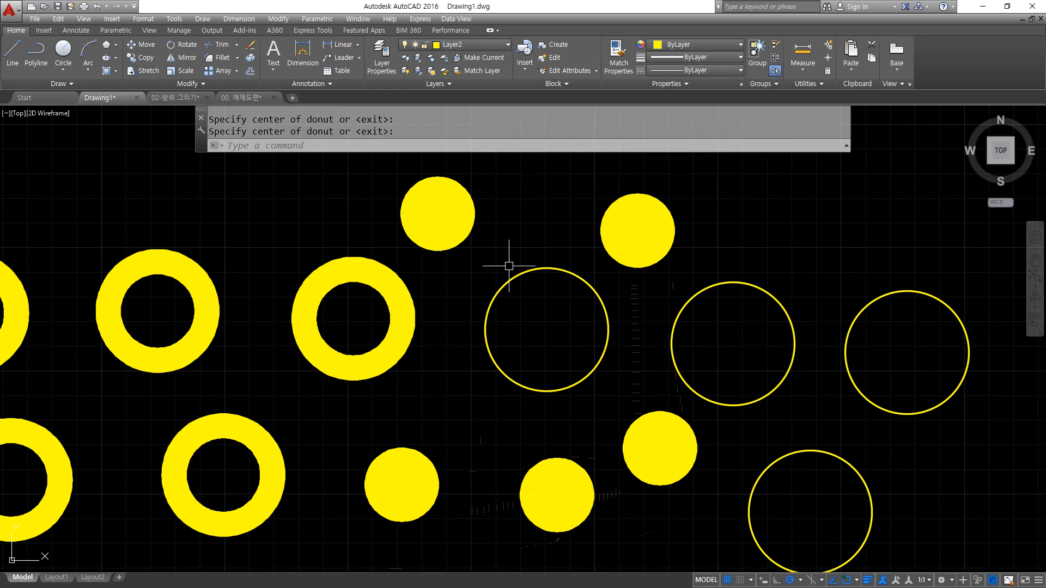
Clear the donuts from the drawing and zoom to the entire drawing area.
type("z")
key("Return")
type("a")
key("Return")
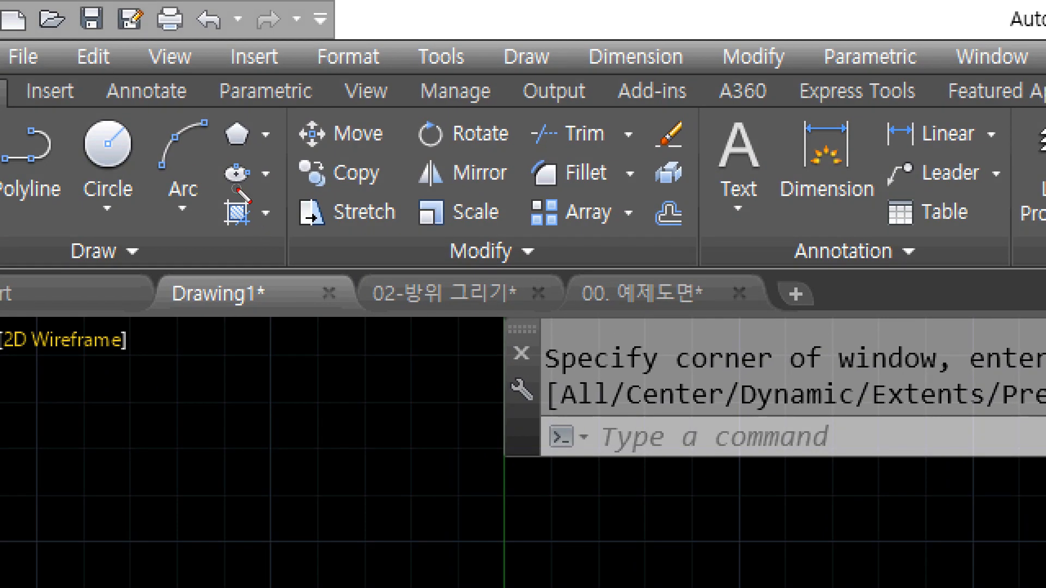
mouse_move(267, 200)
left_mouse_down()
mouse_move(240, 206)
mouse_move(258, 157)
mouse_move(267, 194)
left_mouse_up()
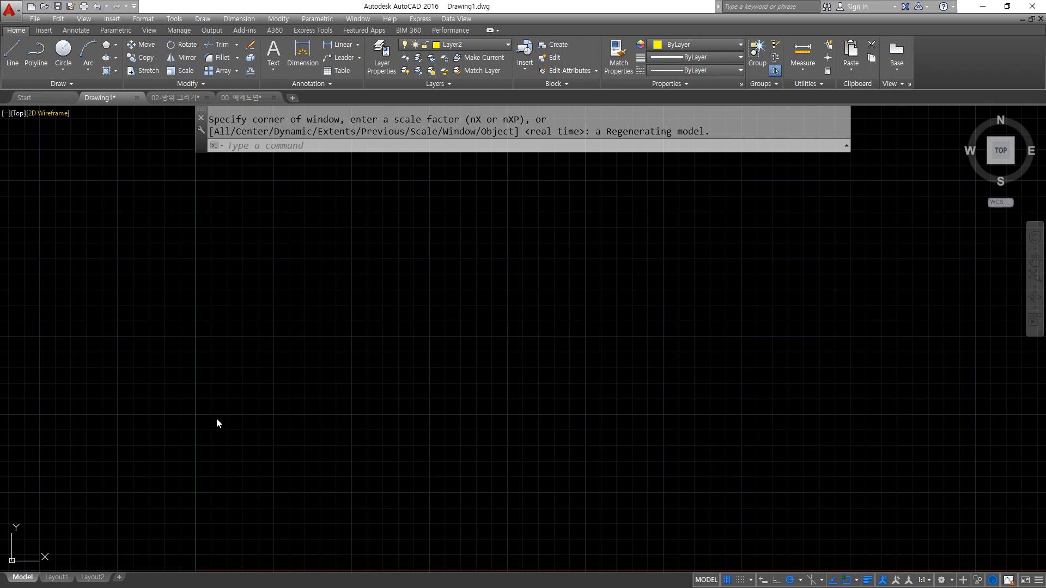
left_click(346, 282)
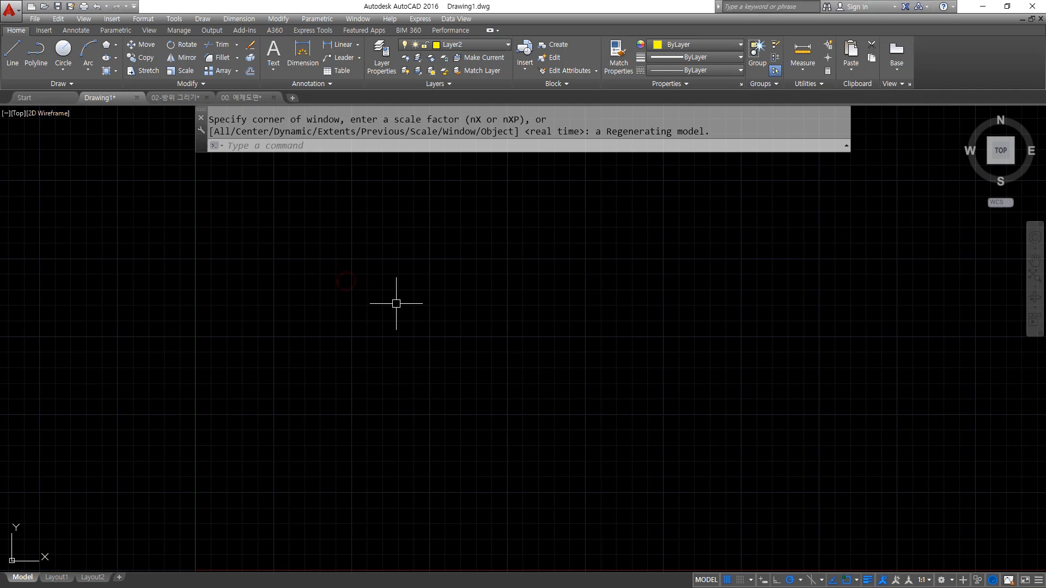
Draw a horizontal and a vertical construction line crossing at one point near the middle of the drawing area.
type("xl")
key("Return")
left_click(432, 357)
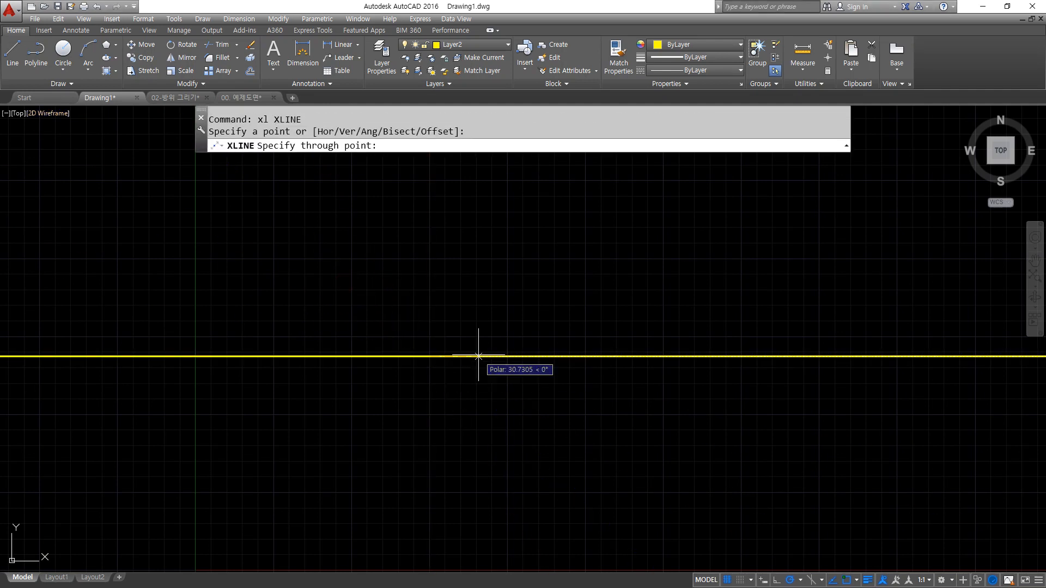
left_click(432, 338)
key("Return")
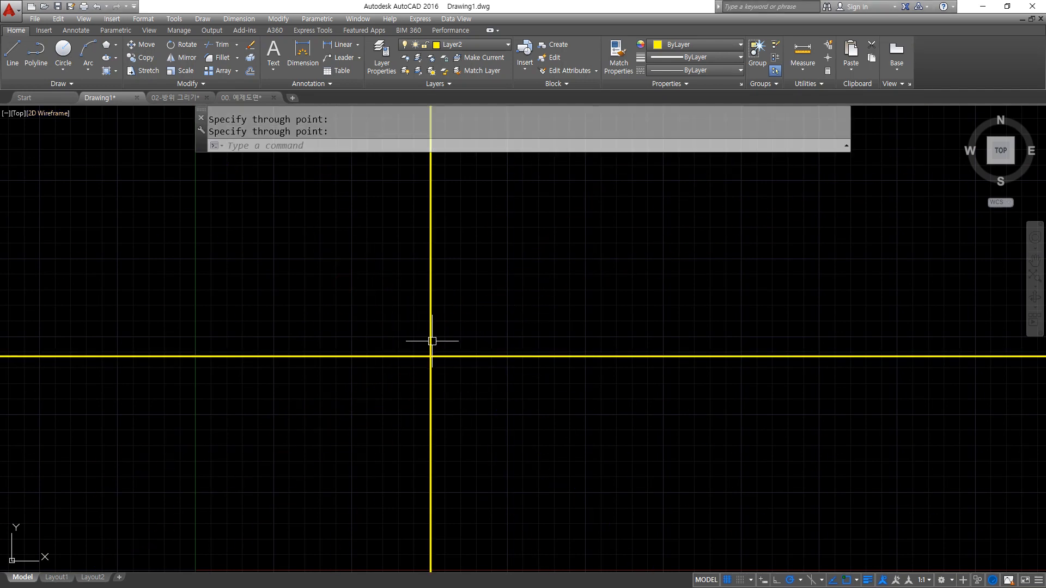
Draw two concentric circles with radii 50 and 30 centred on the intersection of the construction lines.
type("c")
key("Return")
left_click(430, 356)
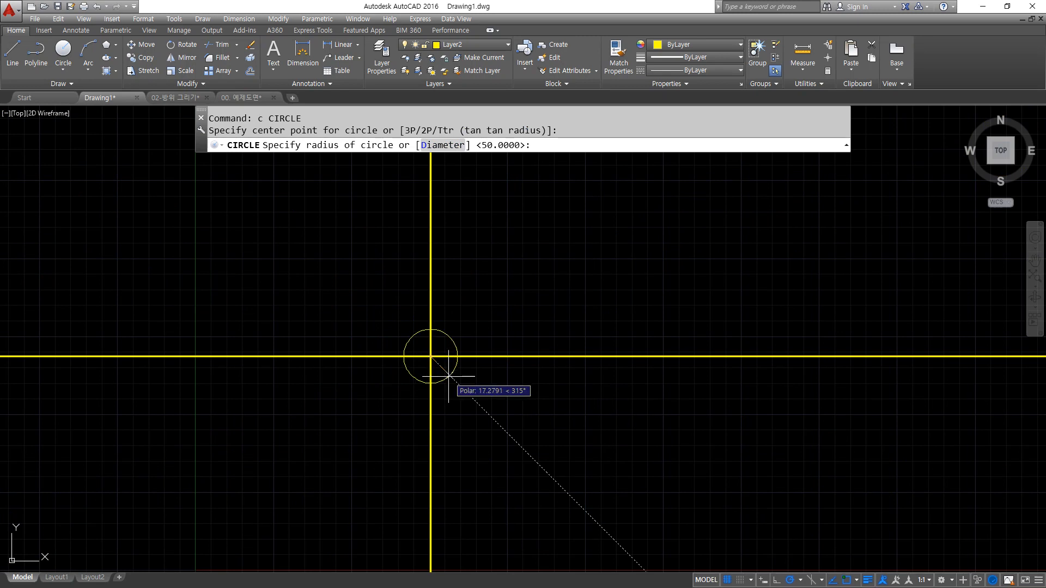
type("50")
key("Return")
key("Return")
left_click(430, 356)
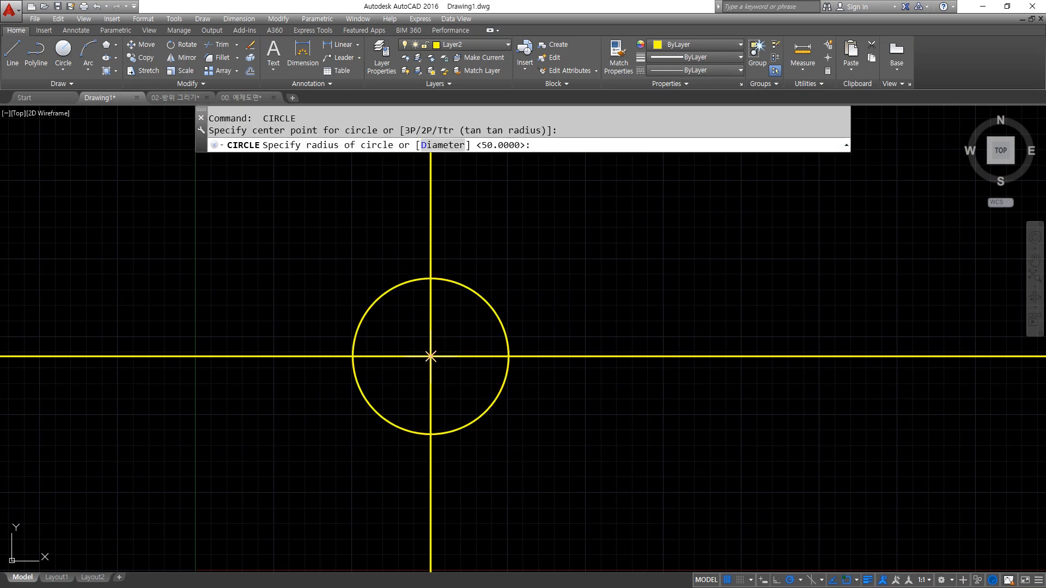
type("30")
key("Return")
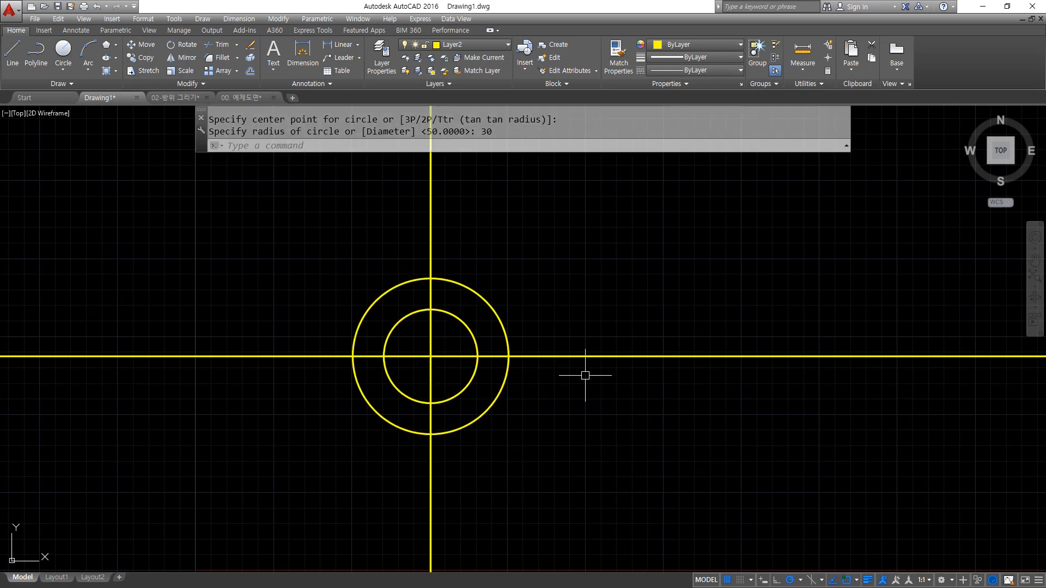
Trim both ends of the horizontal line back to the outer circle and delete that circle.
type("tr")
key("Return")
key("Return")
left_click(632, 388)
left_click(608, 331)
left_click(245, 316)
left_click(178, 394)
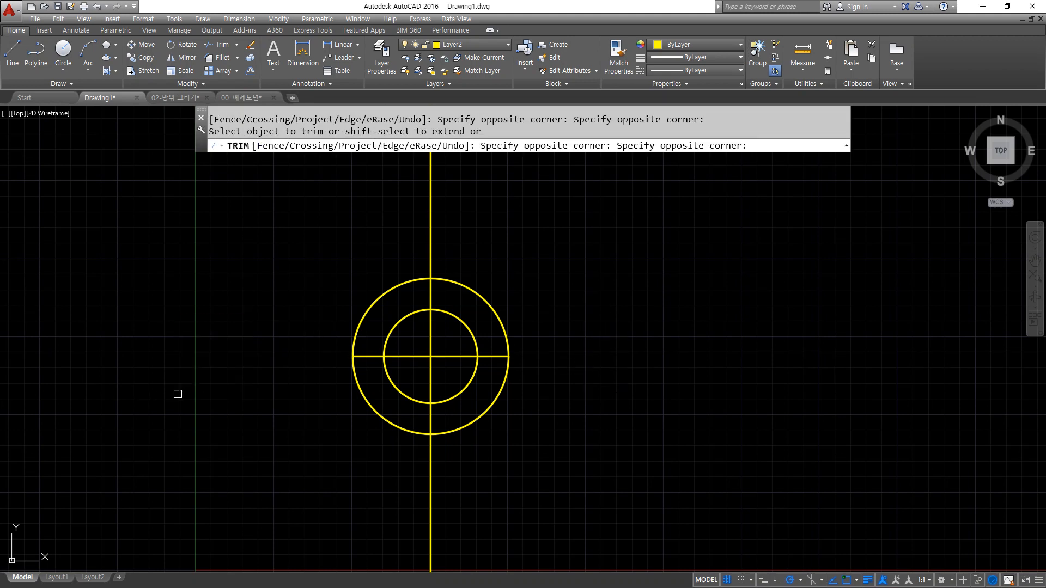
key("Return")
left_click(494, 402)
key("Delete")
Trim both ends of the vertical line back to the remaining circle.
type("tr")
key("Return")
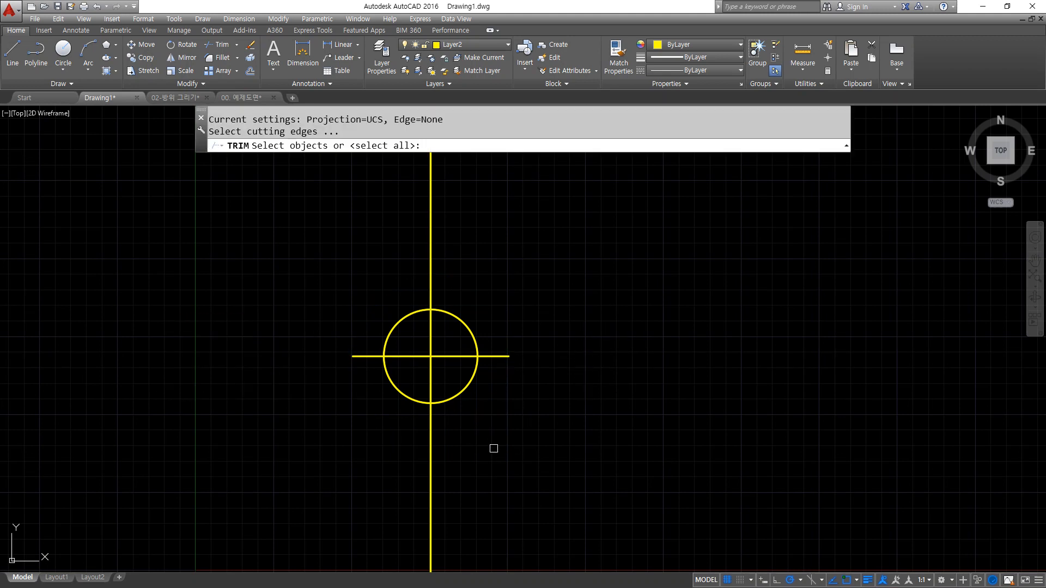
key("Return")
left_click(464, 445)
left_click(354, 479)
left_click(432, 258)
key("Return")
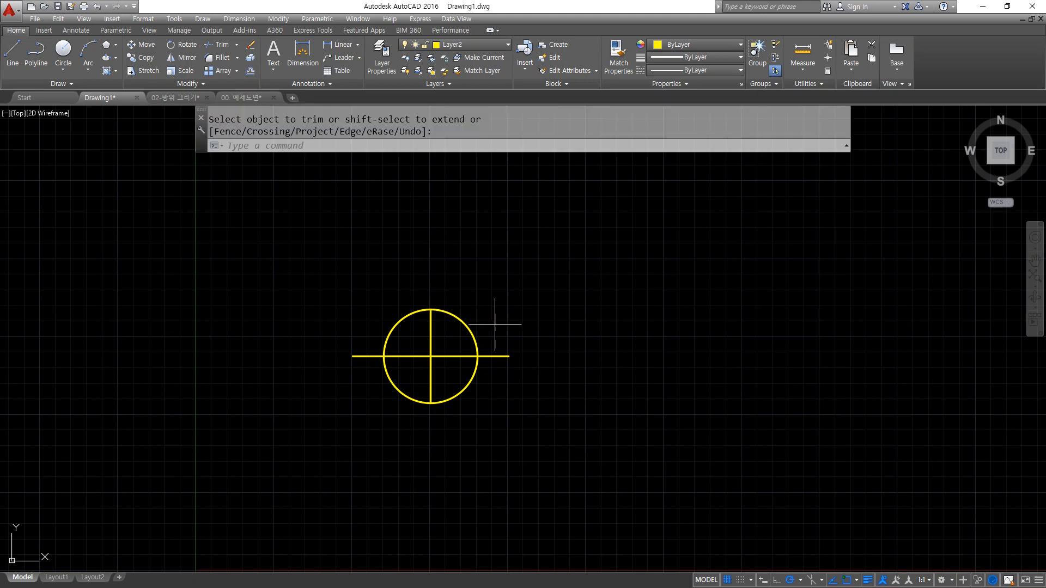
Erase the remaining circle around the crossing lines.
left_click(498, 334)
left_click(460, 343)
type("e")
key("Return")
scroll(420, 370, "up", 4)
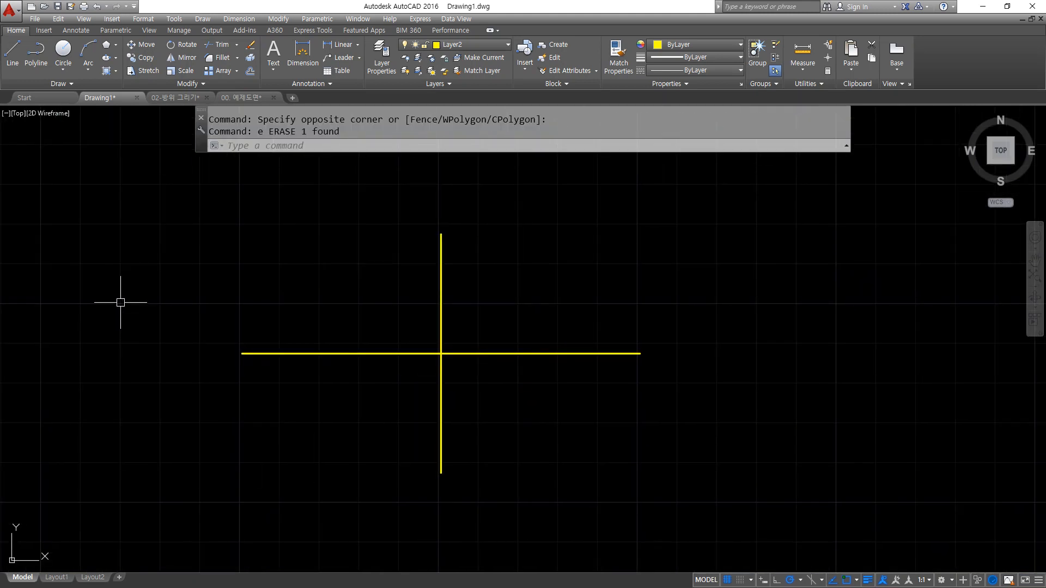
Move both crossing lines to the layer with the red dash-dot centre linetype.
left_click(484, 388)
left_click(390, 333)
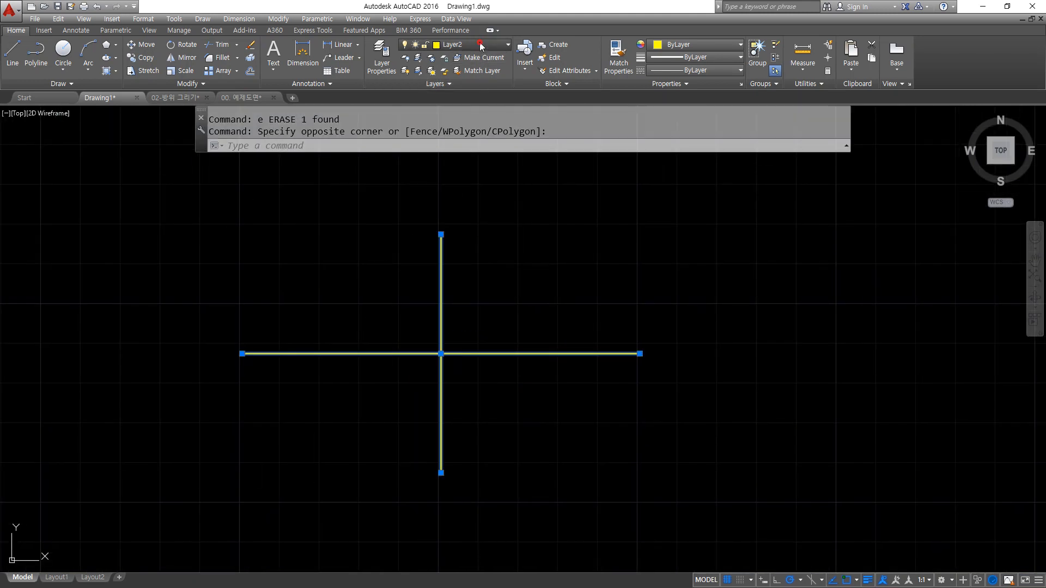
left_click(479, 46)
left_click(470, 71)
key("Escape")
key("Escape")
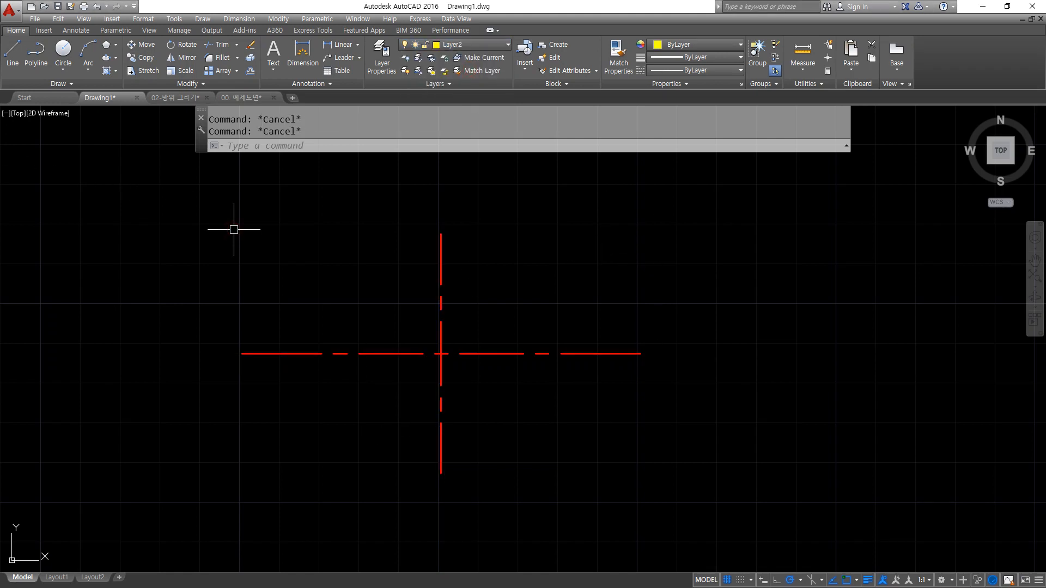
Draw an ellipse by its axis endpoints, using both ends of the horizontal centreline and the upper end of the vertical one.
type("el")
key("Return")
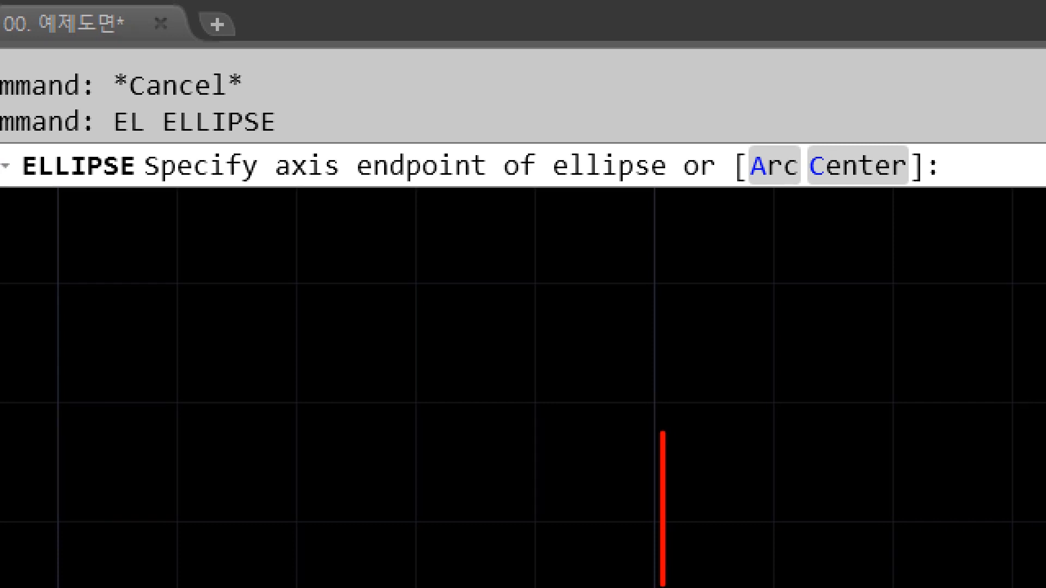
left_click(241, 353)
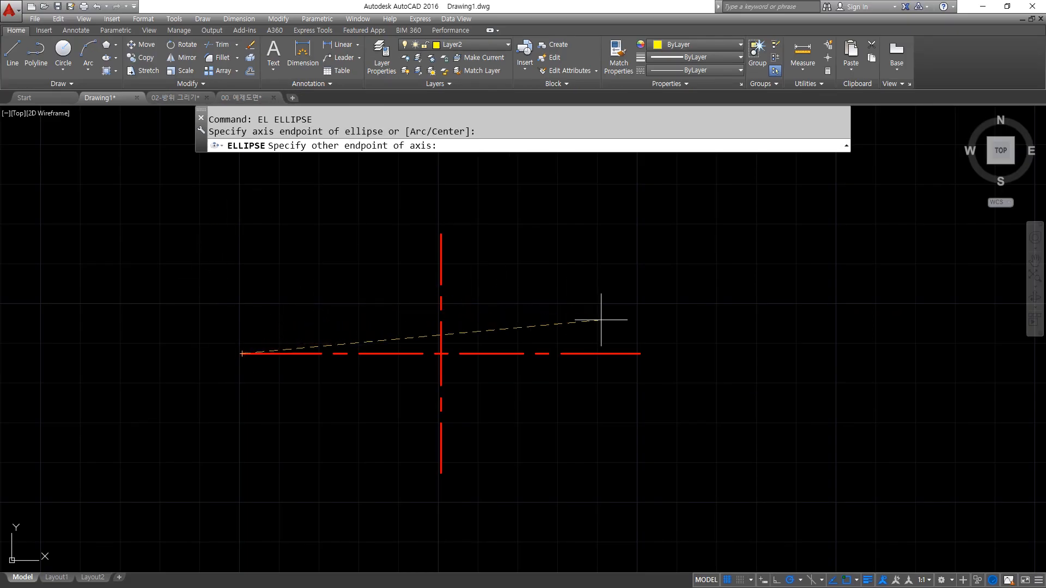
left_click(640, 354)
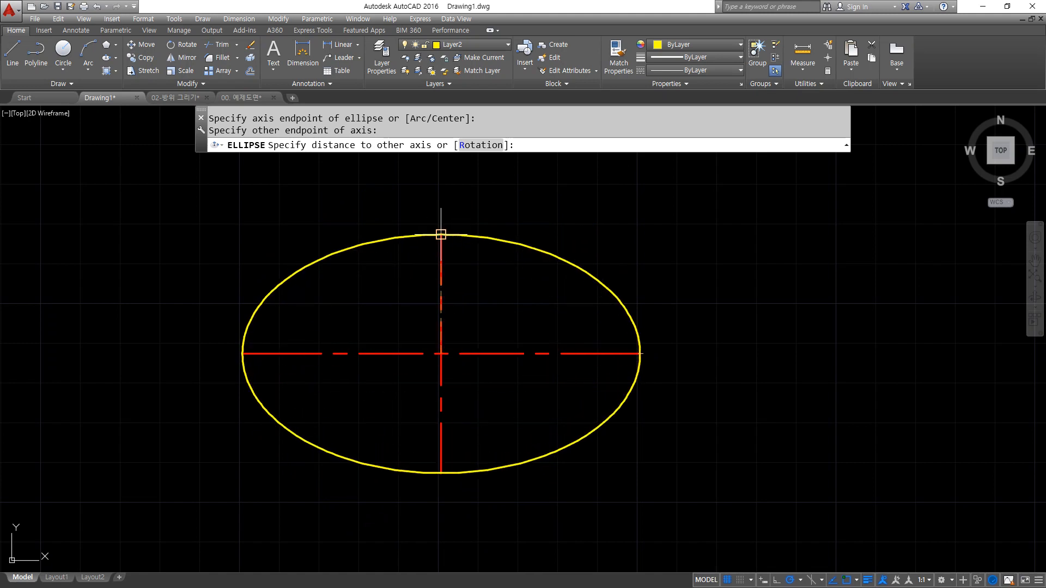
left_click(440, 234)
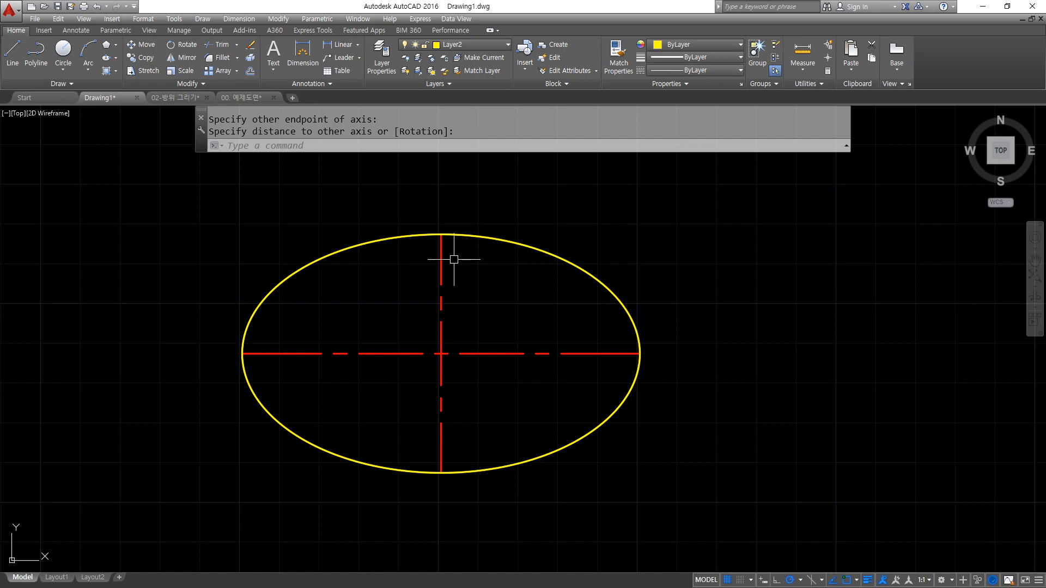
Erase the ellipse while keeping the centrelines.
left_click(648, 245)
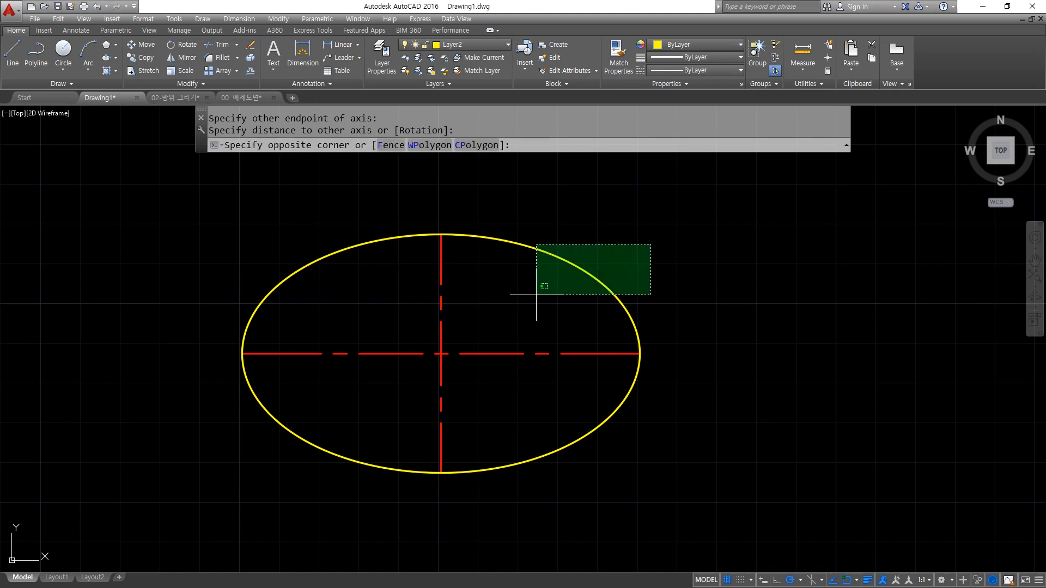
left_click(536, 295)
type("e")
key("Return")
Draw an ellipse with the Center option from the centreline intersection, through the right end of the horizontal line and upper end of the vertical line.
type("el")
key("Return")
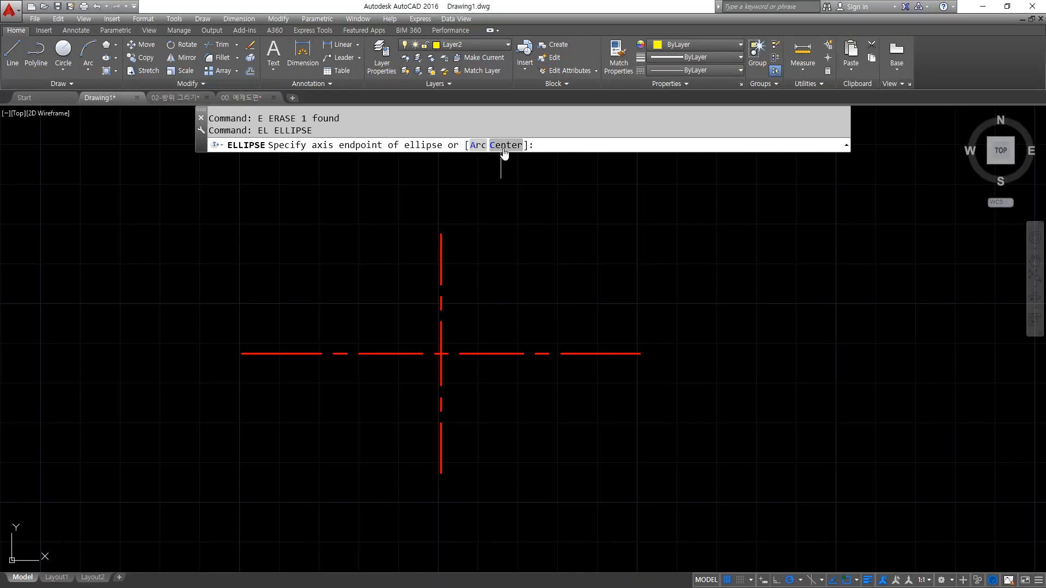
left_click(504, 148)
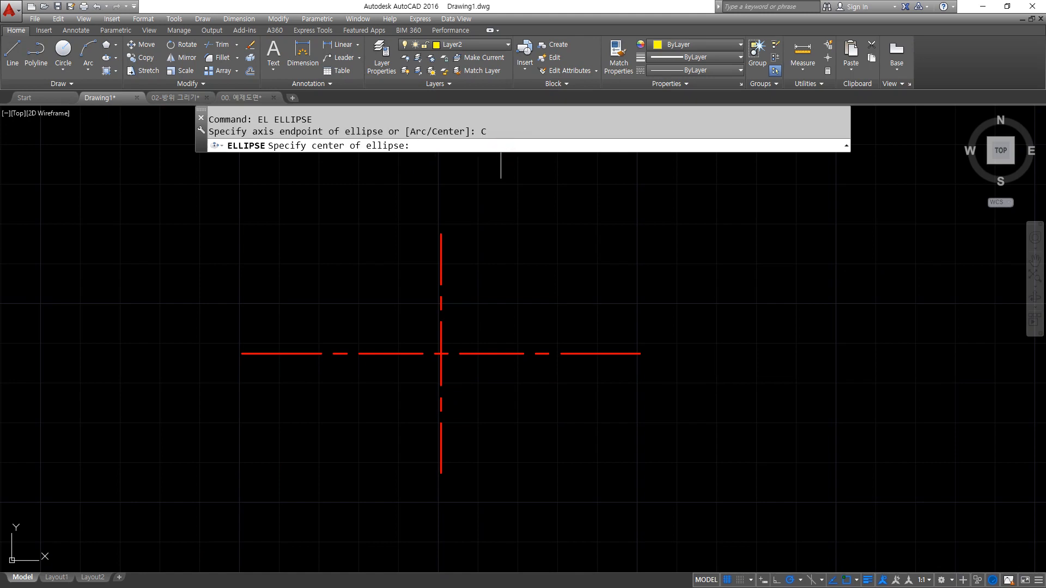
left_click(441, 354)
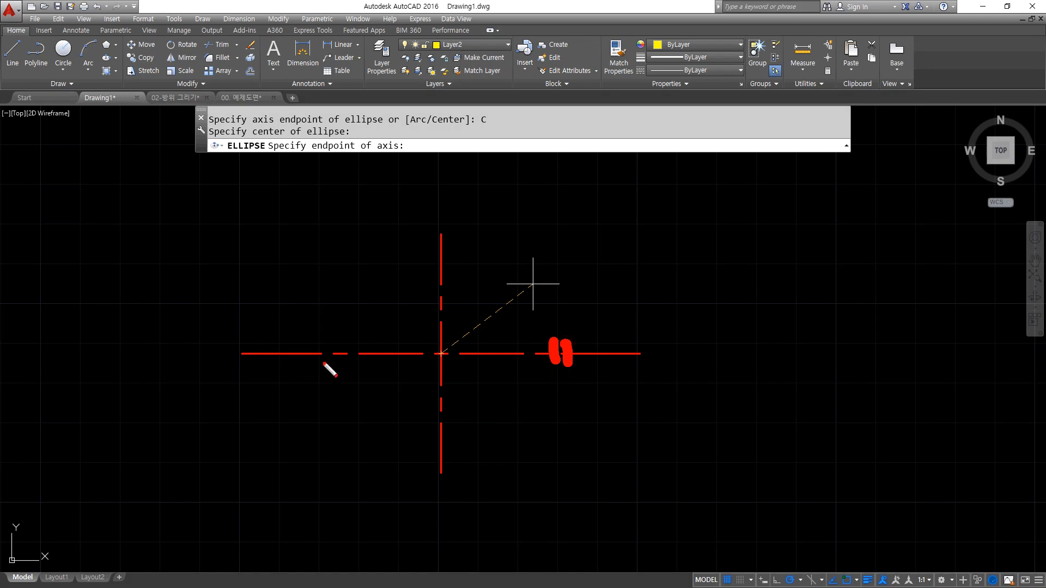
left_click_drag(325, 362, 343, 375)
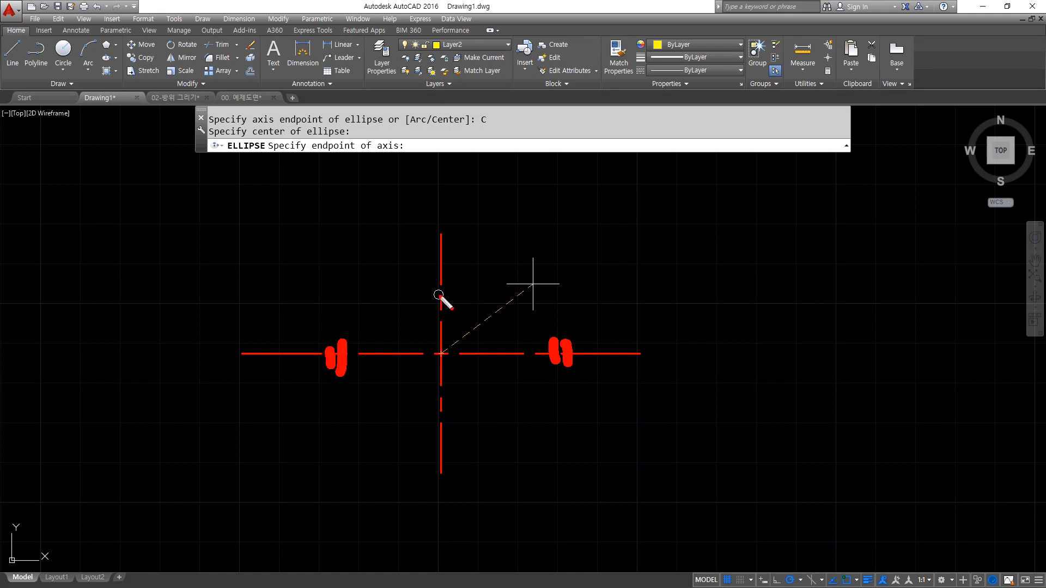
left_click_drag(436, 295, 439, 310)
left_click_drag(431, 434, 448, 422)
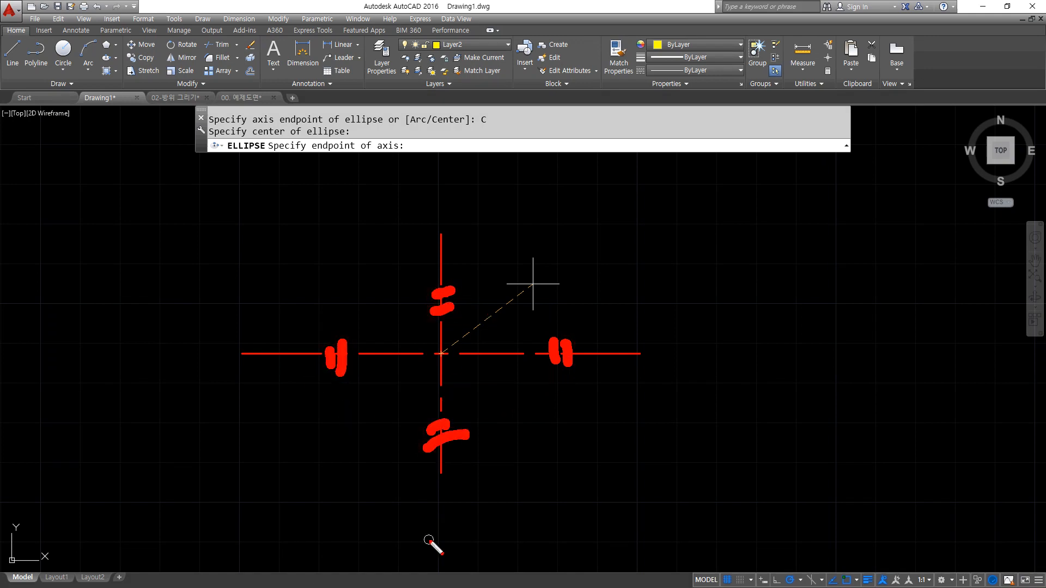
key("Escape")
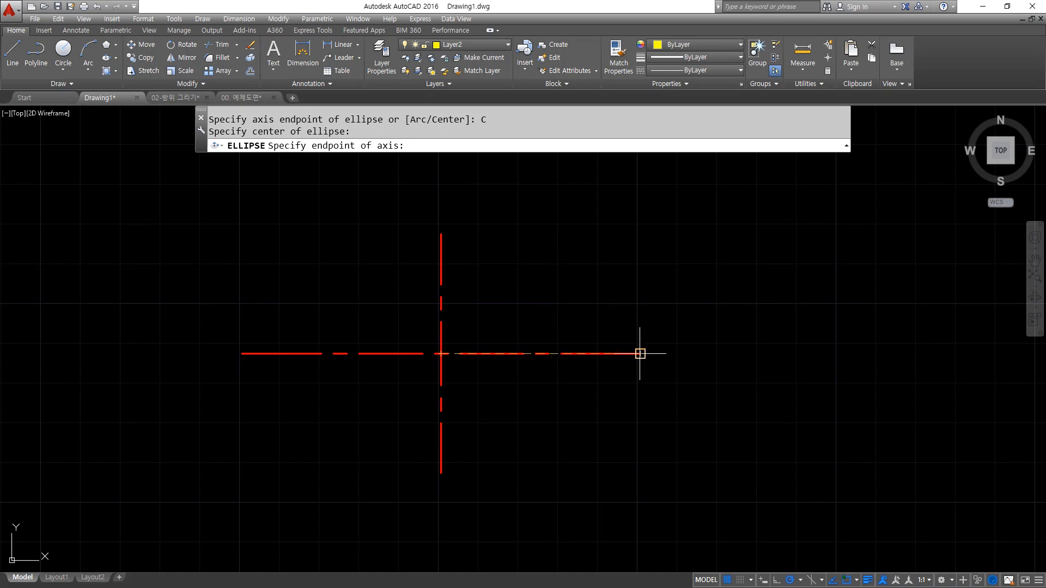
left_click(640, 354)
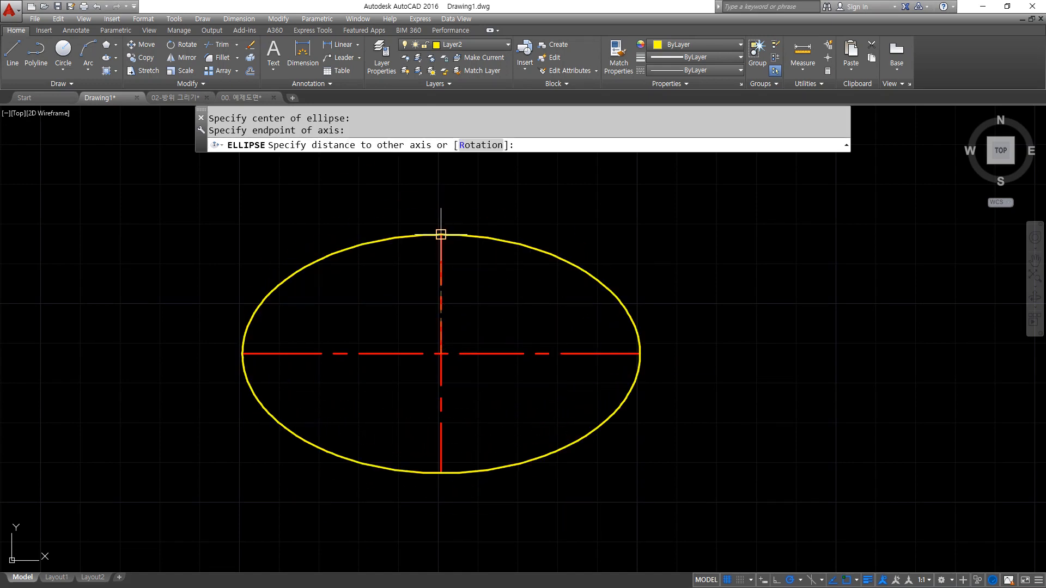
left_click(441, 234)
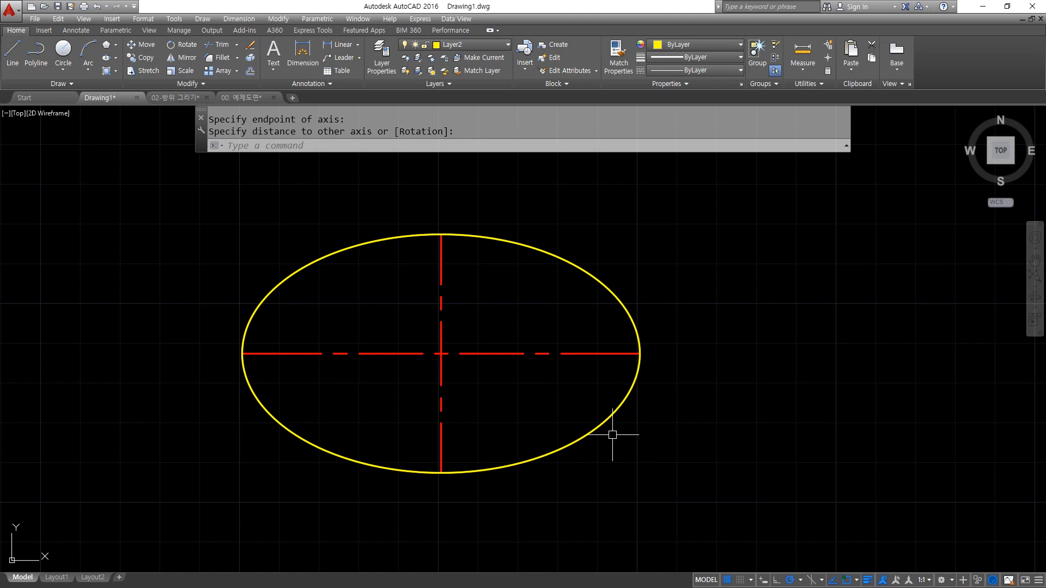
Switch to the browser, open the post's first projection diagram in its own tab, and enlarge it to 300% in a maximized window.
key("alt+Tab")
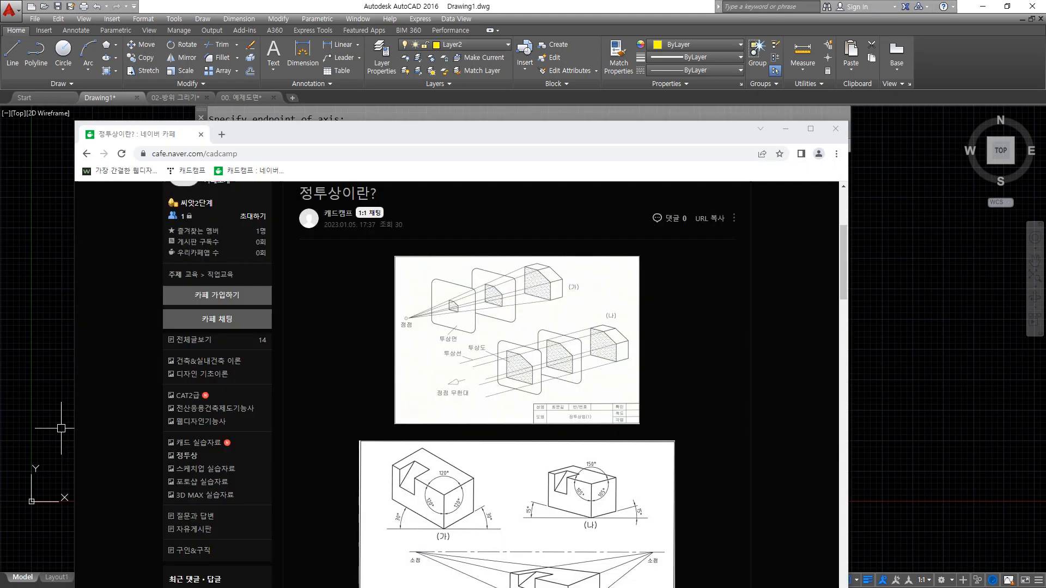
left_click(495, 345)
left_click(161, 289)
right_click(546, 296)
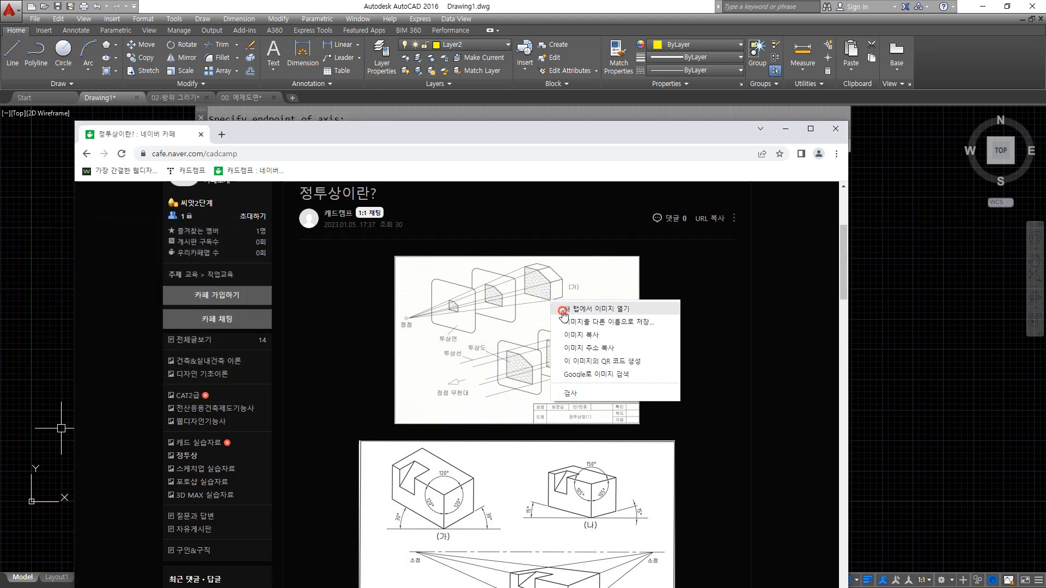
left_click(563, 309)
left_click(263, 140)
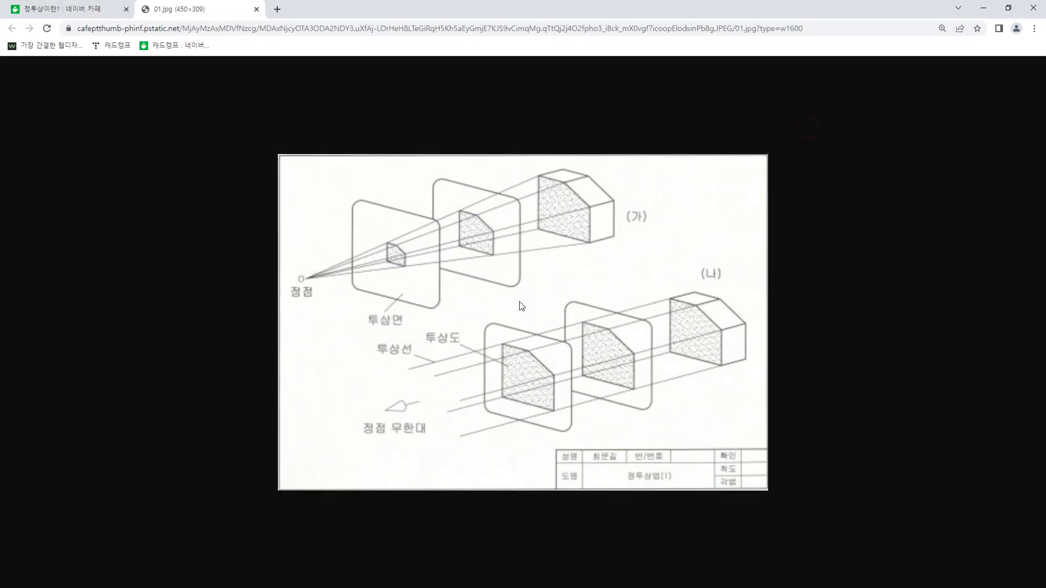
left_click(811, 129)
scroll(482, 341, "up", 2, "ctrl")
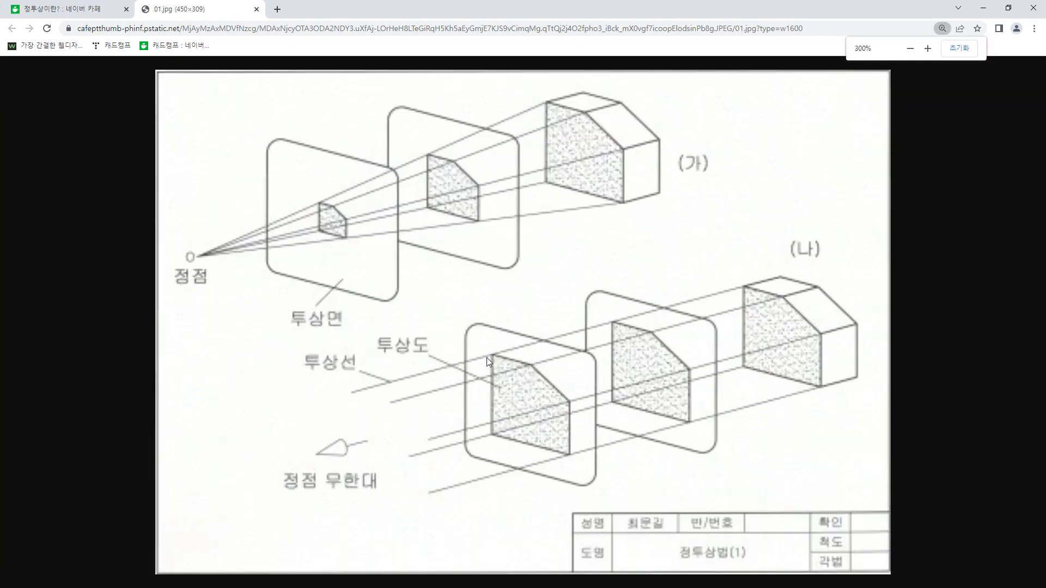
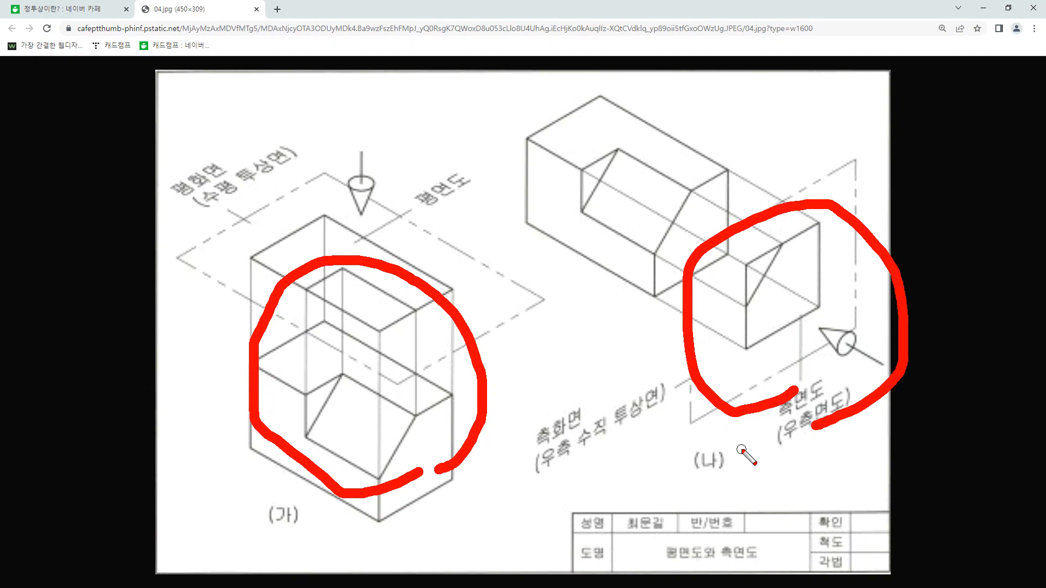
Close the plan and side view diagram and open the animated projection image 08.gif from the post in its own tab.
key("Escape")
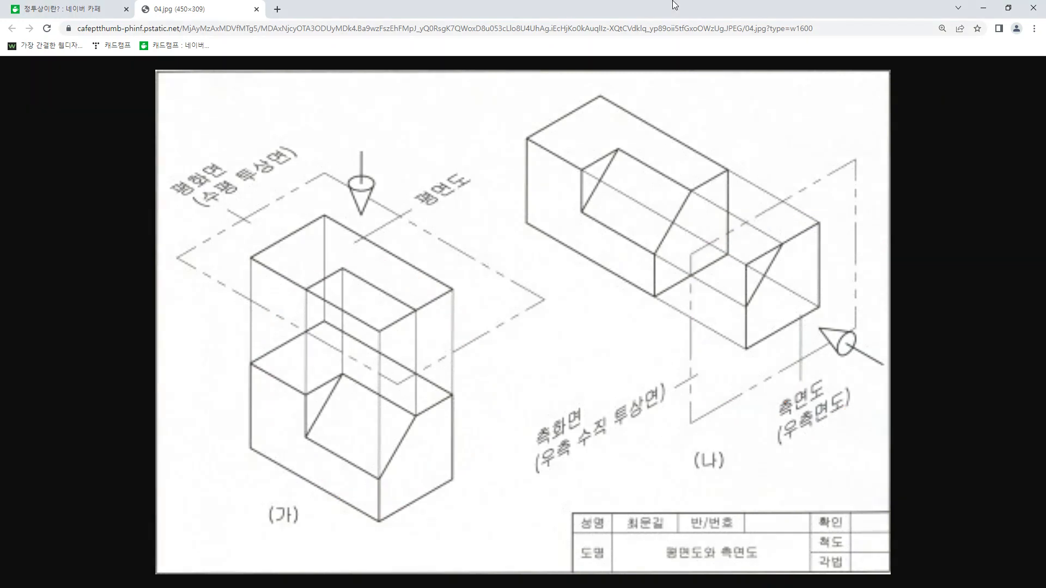
left_click(256, 8)
scroll(581, 341, "down", 1)
scroll(581, 342, "down", 10)
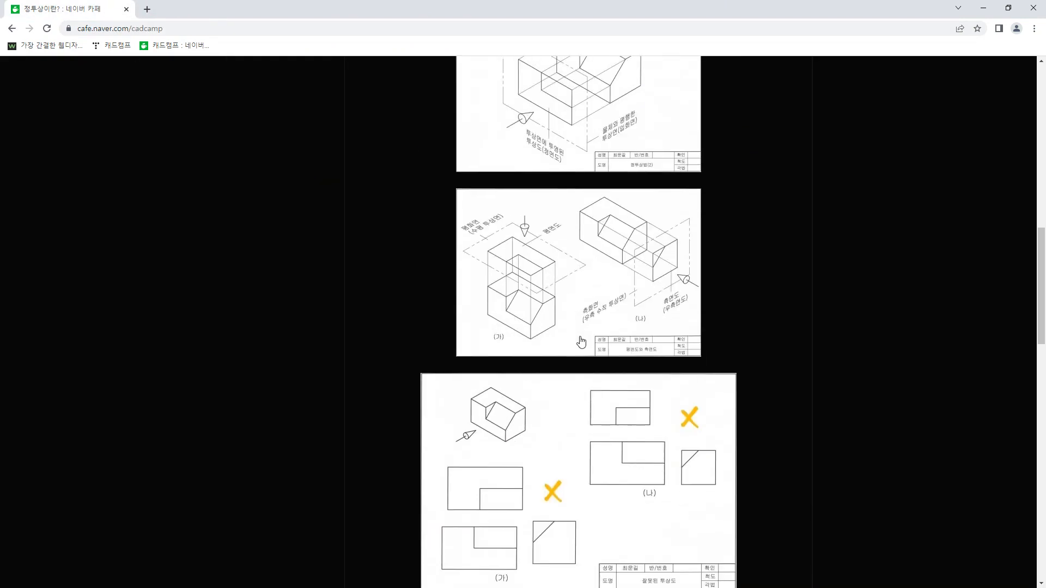
scroll(581, 336, "up", 1)
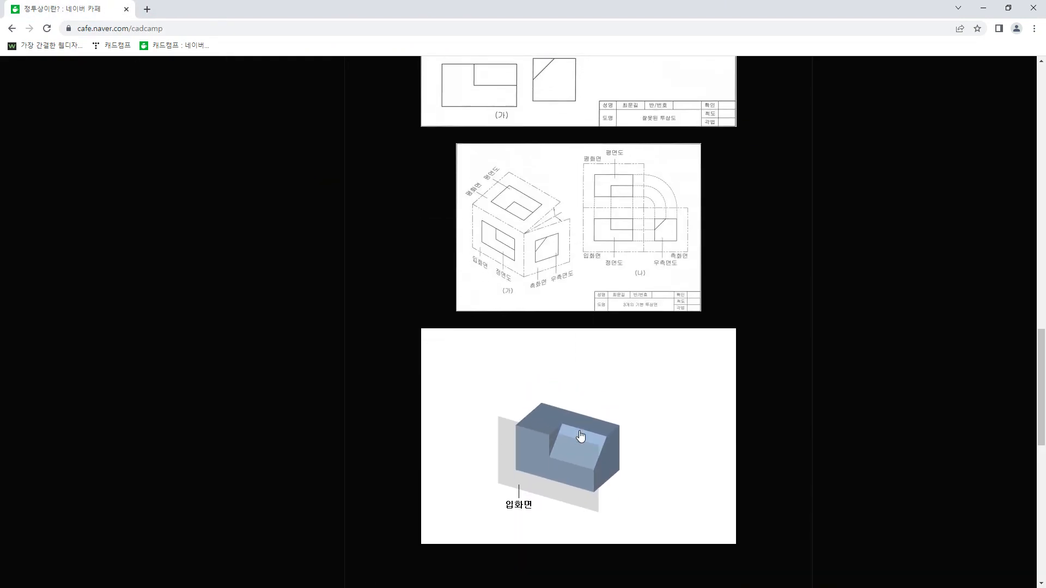
scroll(583, 414, "down", 1)
right_click(599, 381)
left_click(611, 392)
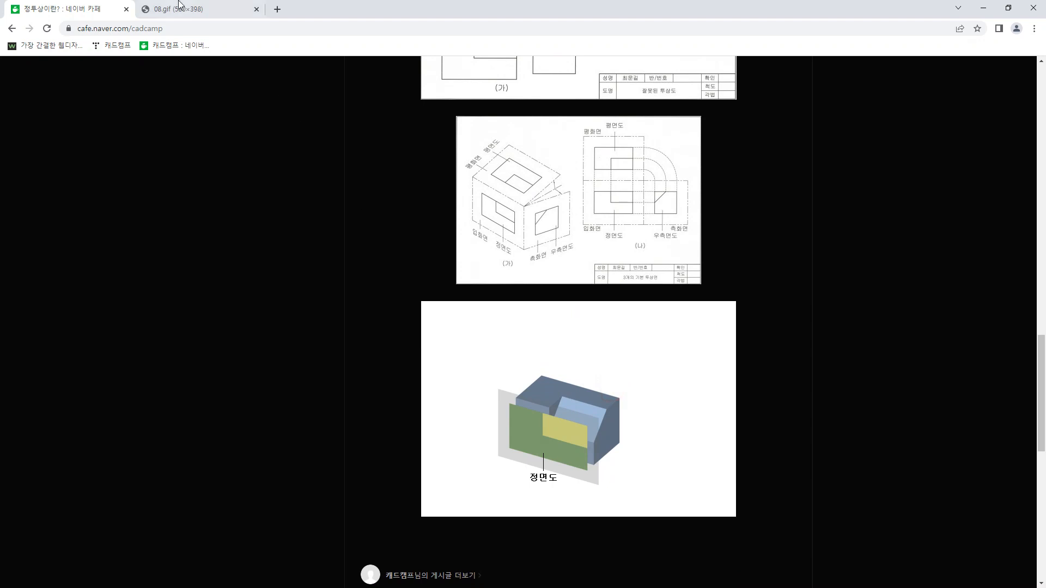
key("ctrl+Tab")
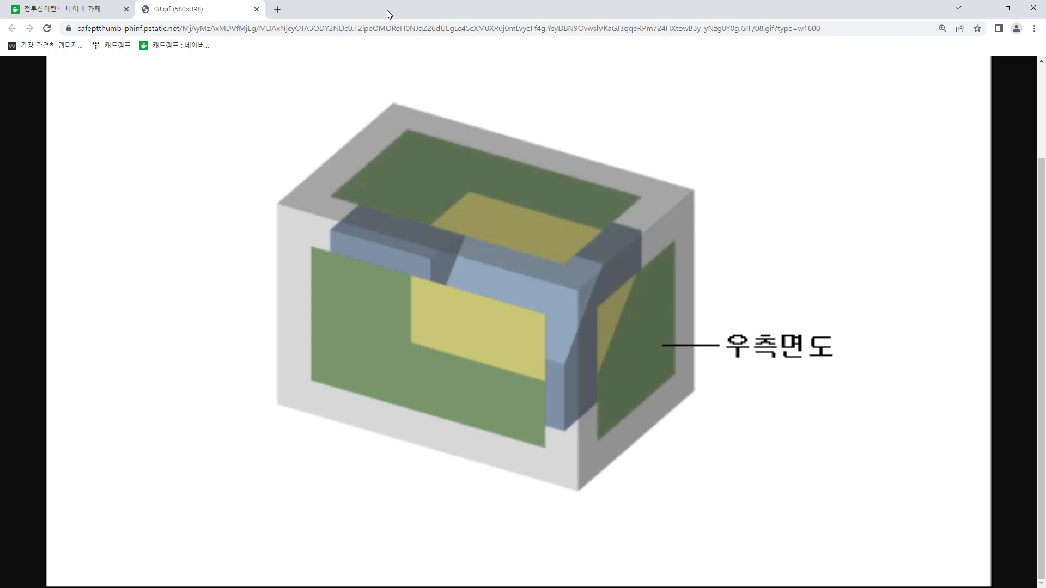
Close the animated image and open the incorrect projection drawing 05.jpg from the post in its own tab.
left_click(256, 10)
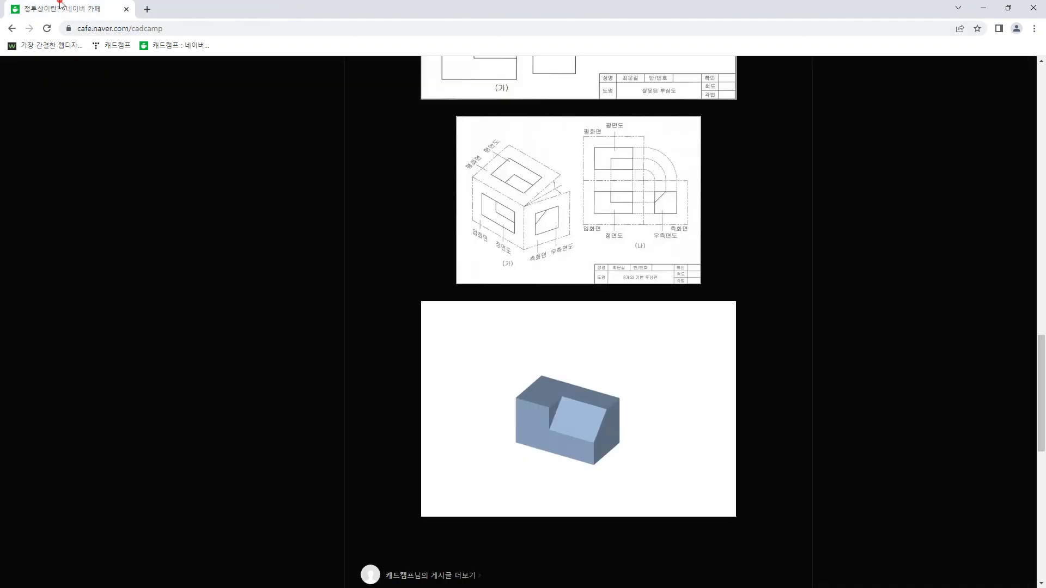
right_click(557, 158)
left_click(567, 170)
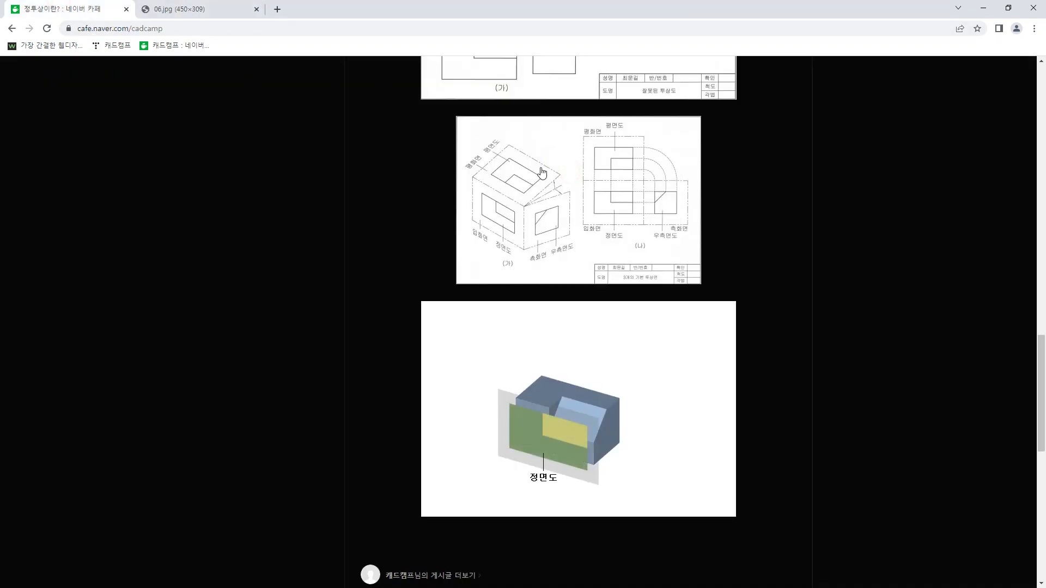
left_click(256, 9)
scroll(558, 162, "up", 3)
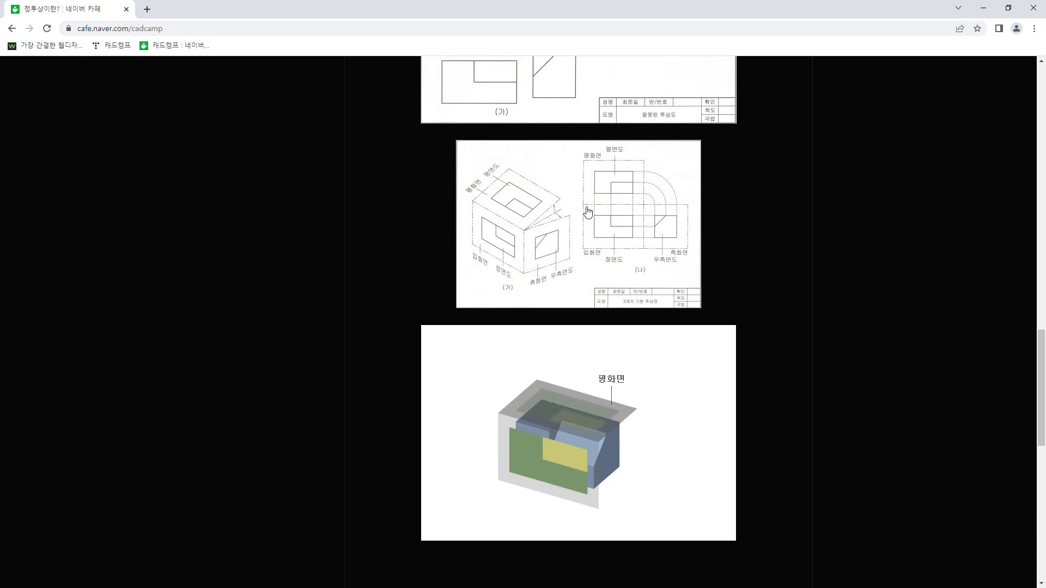
right_click(558, 162)
left_click(569, 166)
left_click(179, 9)
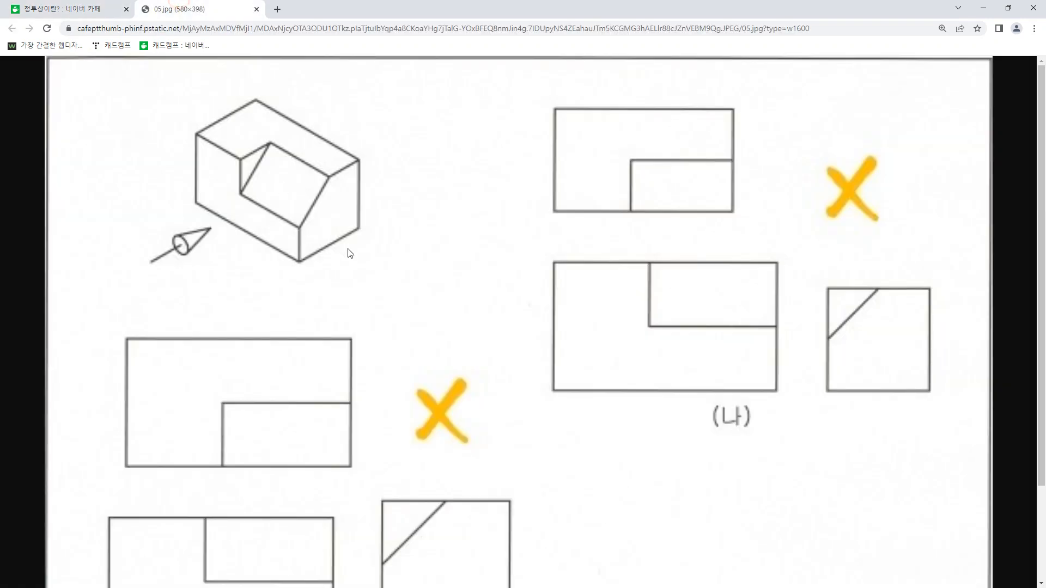
Circle the view set labelled (가) in the incorrect projection drawing and clear the mark.
scroll(477, 360, "down", 2)
mouse_move(302, 577)
left_mouse_down()
mouse_move(237, 569)
mouse_move(327, 186)
mouse_move(473, 573)
left_mouse_up()
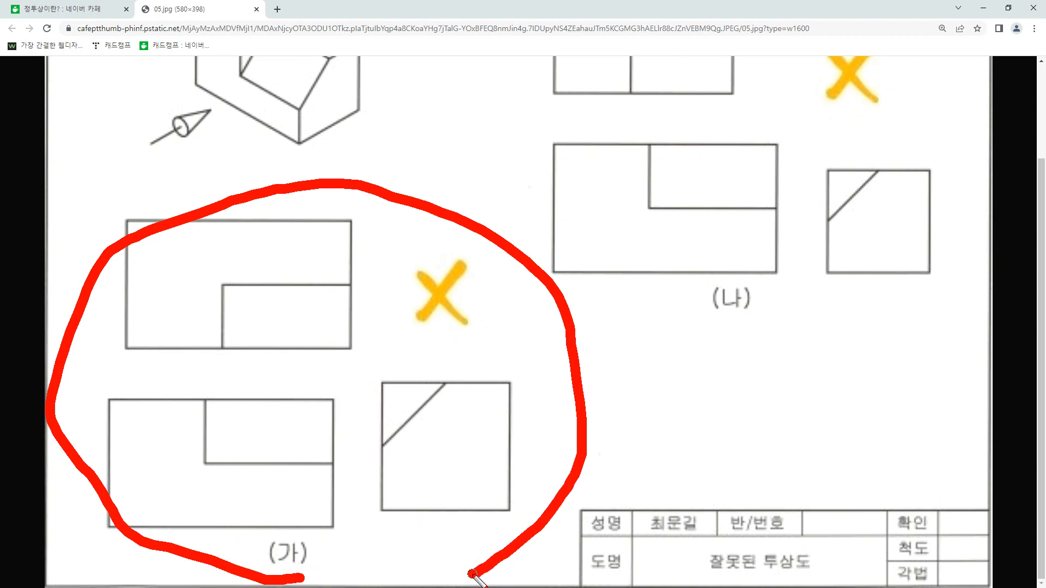
key("Escape")
Mark vertical projection lines from the front view's edges up to the top view in set (가), and clear them.
key("ctrl+2")
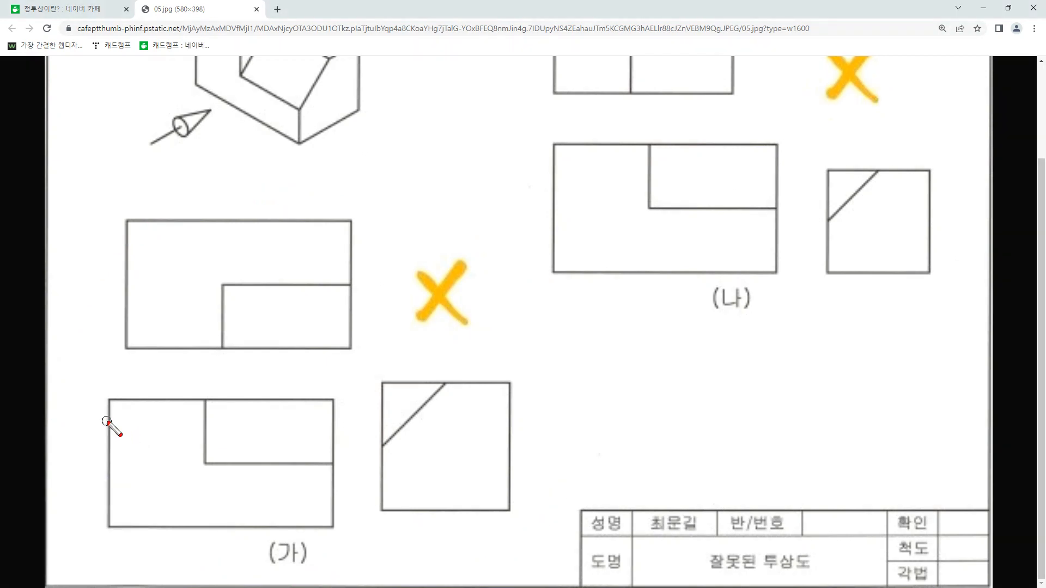
left_click_drag(107, 424, 107, 236)
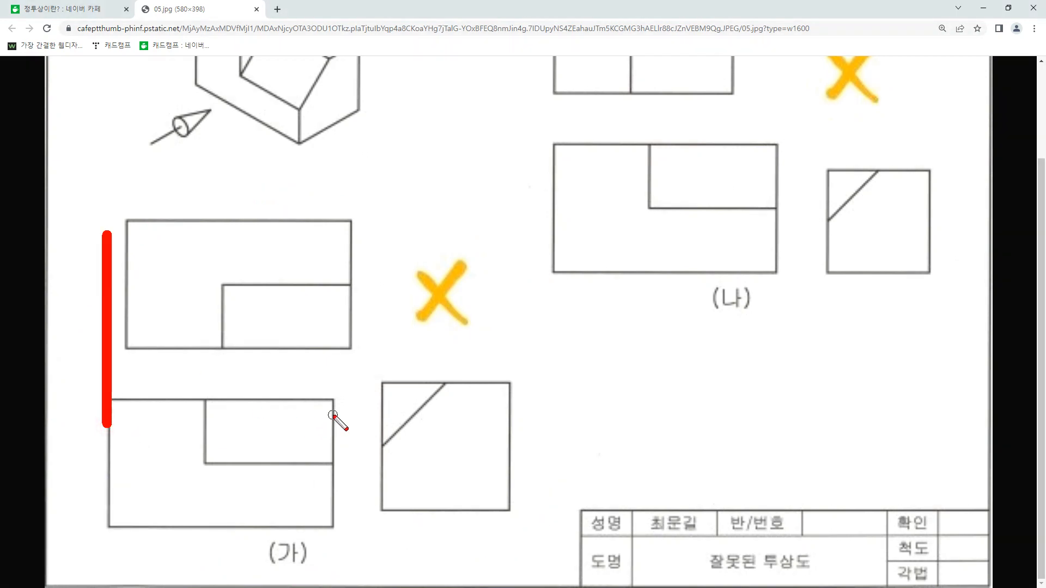
left_click_drag(331, 421, 332, 191)
left_click_drag(202, 406, 203, 287)
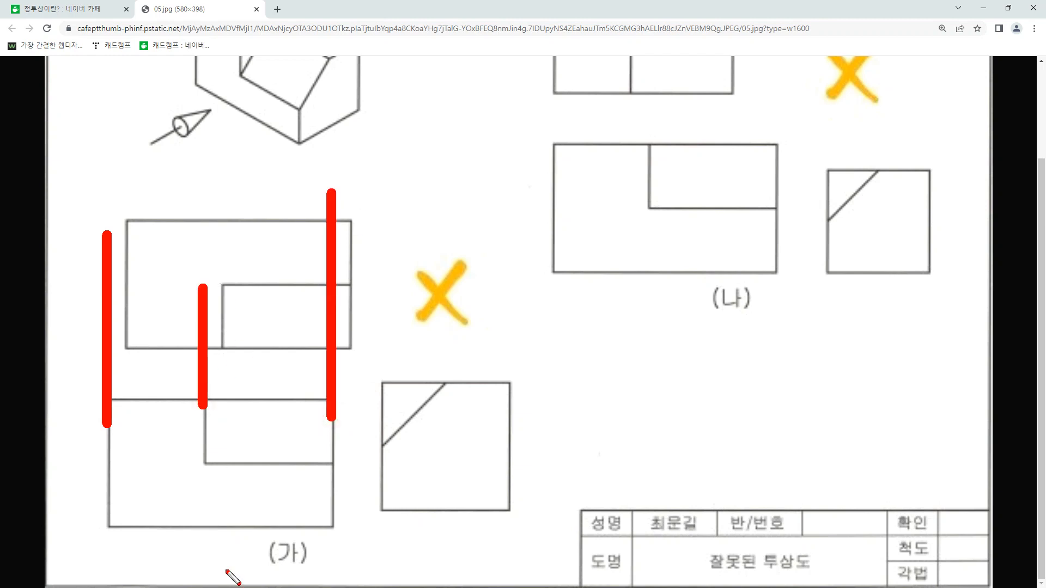
key("e")
Mark horizontal projection lines from the front view's three horizontal edges across to the side view in set (가), and clear them.
left_click_drag(323, 526, 566, 527, "shift")
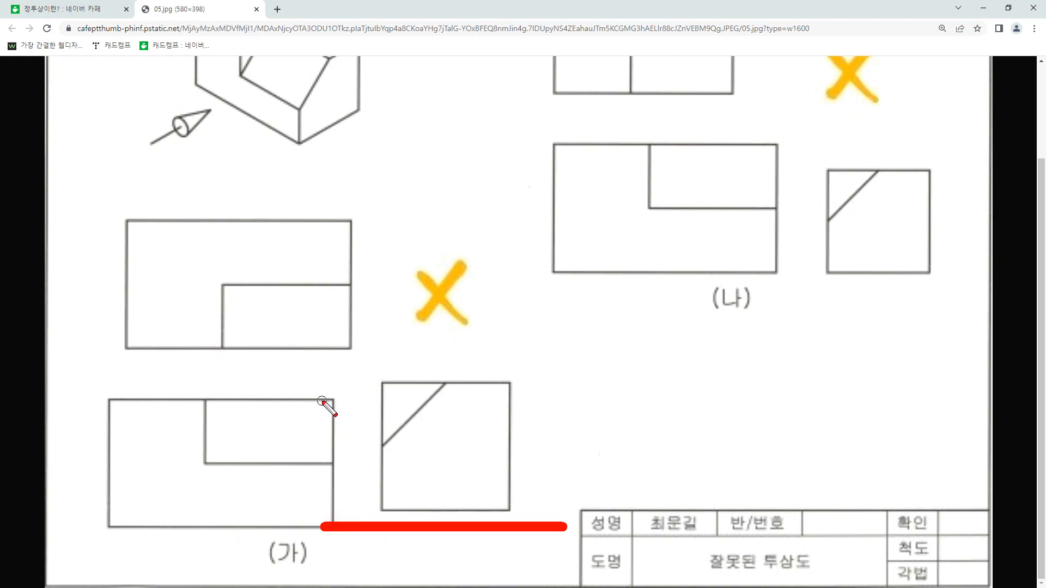
left_click_drag(322, 401, 534, 401, "shift")
left_click_drag(338, 462, 474, 463, "shift")
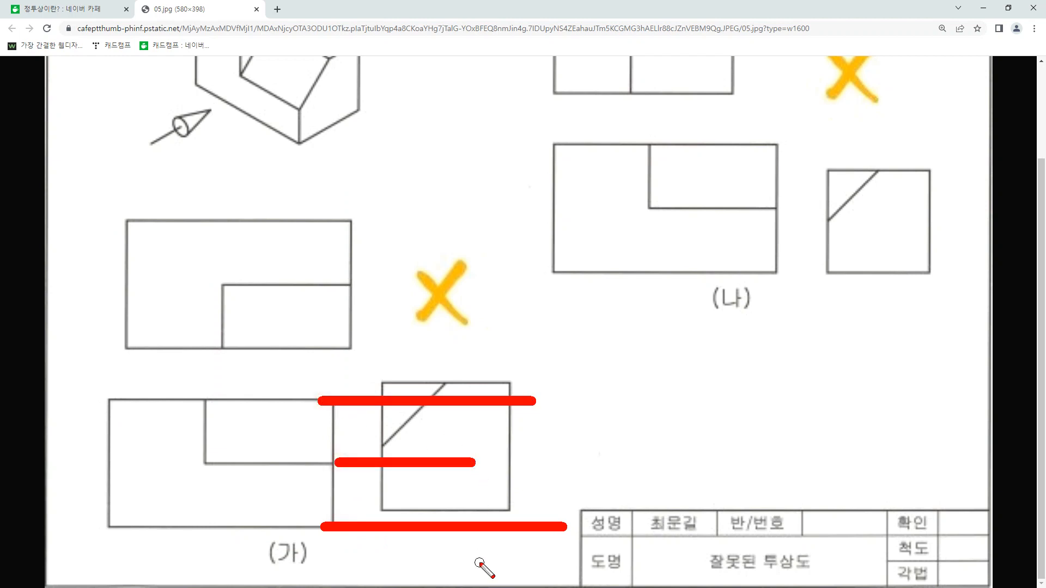
key("Escape")
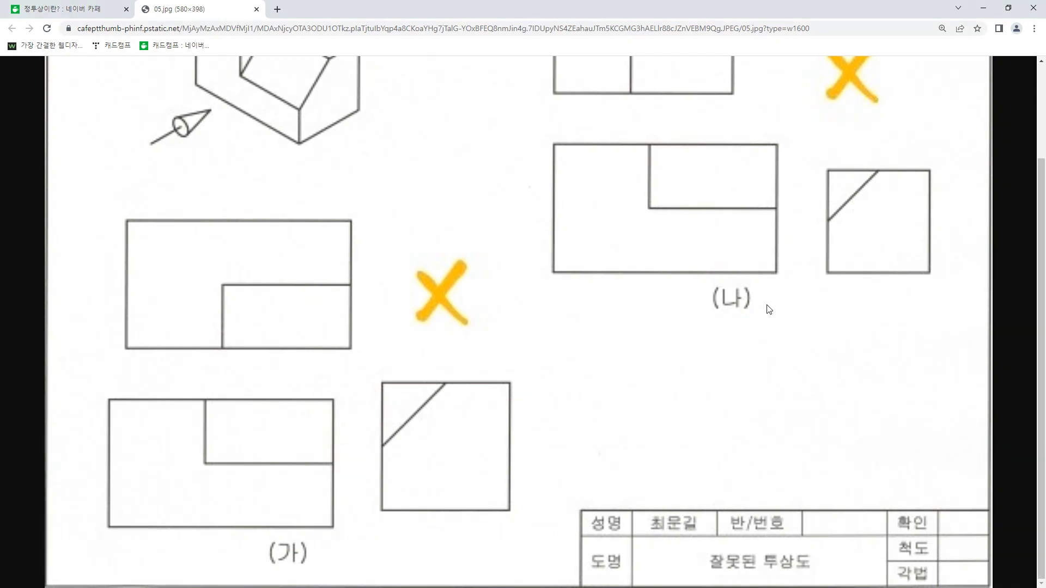
Mark vertical projection lines from the front view's edges toward the top view in set (나), and clear them.
scroll(766, 305, "up", 2)
key("p")
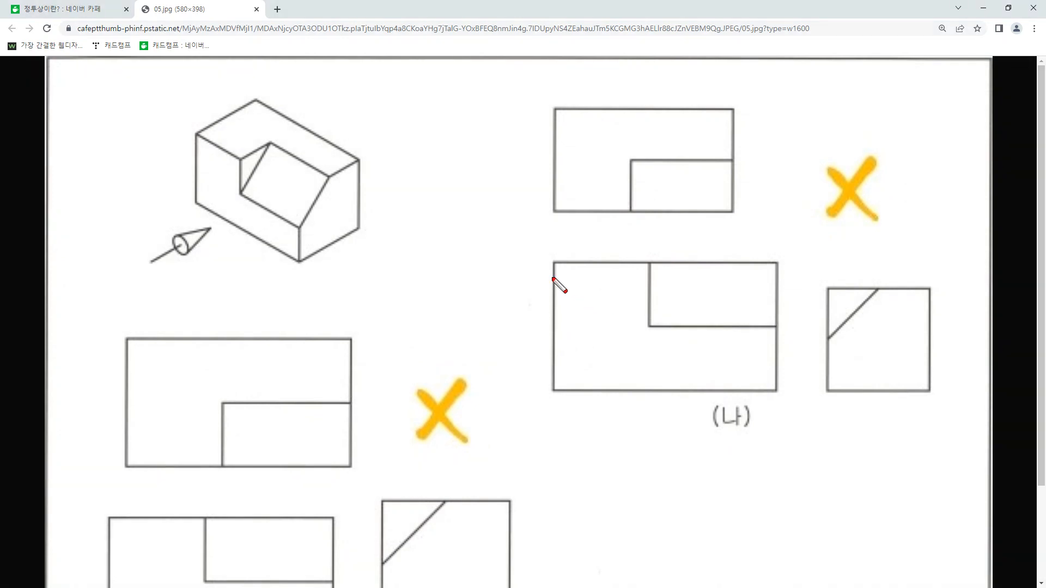
left_click_drag(556, 270, 558, 168, "shift")
left_click_drag(774, 271, 774, 198, "shift")
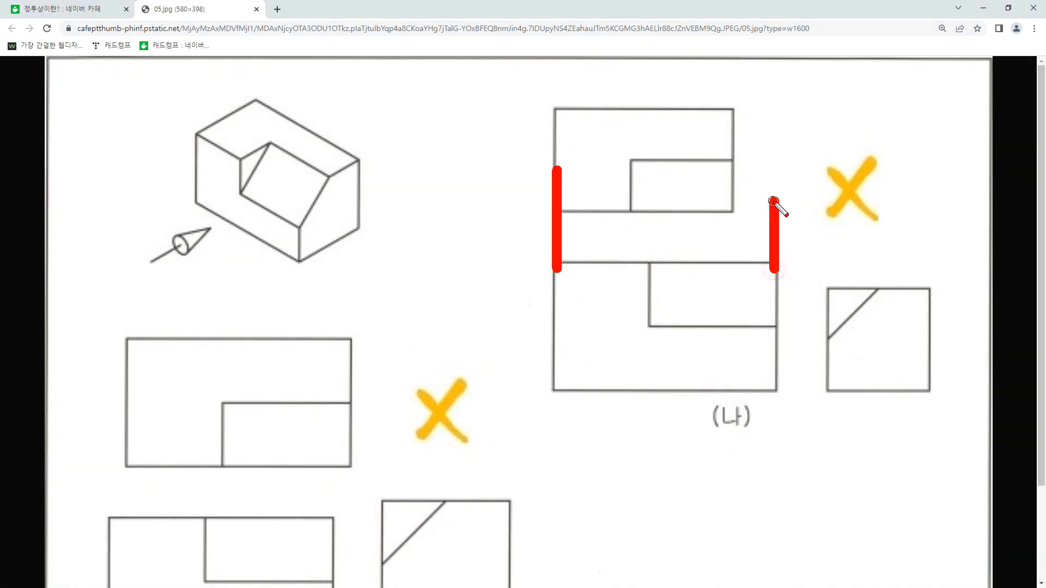
left_click(650, 234)
left_click_drag(649, 271, 664, 233, "shift")
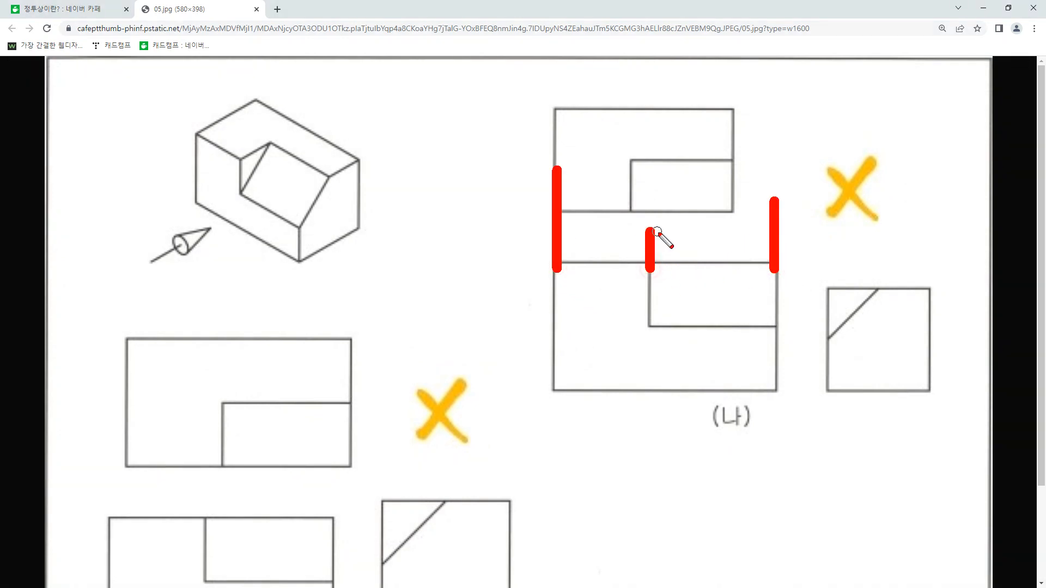
key("e")
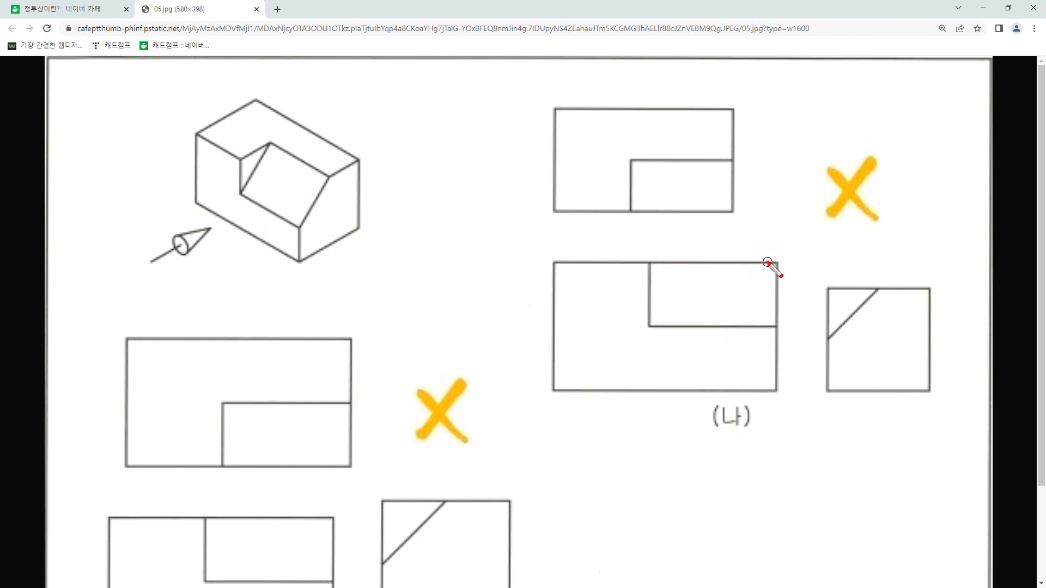
Mark horizontal projection lines from the front view's three horizontal edges toward the side view in set (나), and clear them.
left_click_drag(765, 262, 864, 262, "shift")
left_click_drag(771, 391, 864, 391, "shift")
left_click_drag(771, 324, 825, 324, "shift")
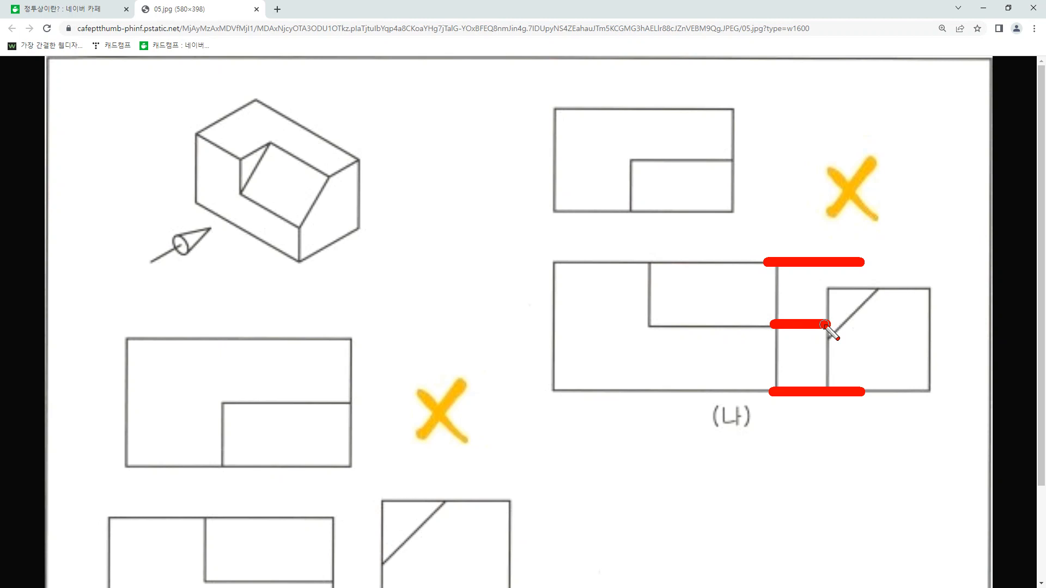
key("Escape")
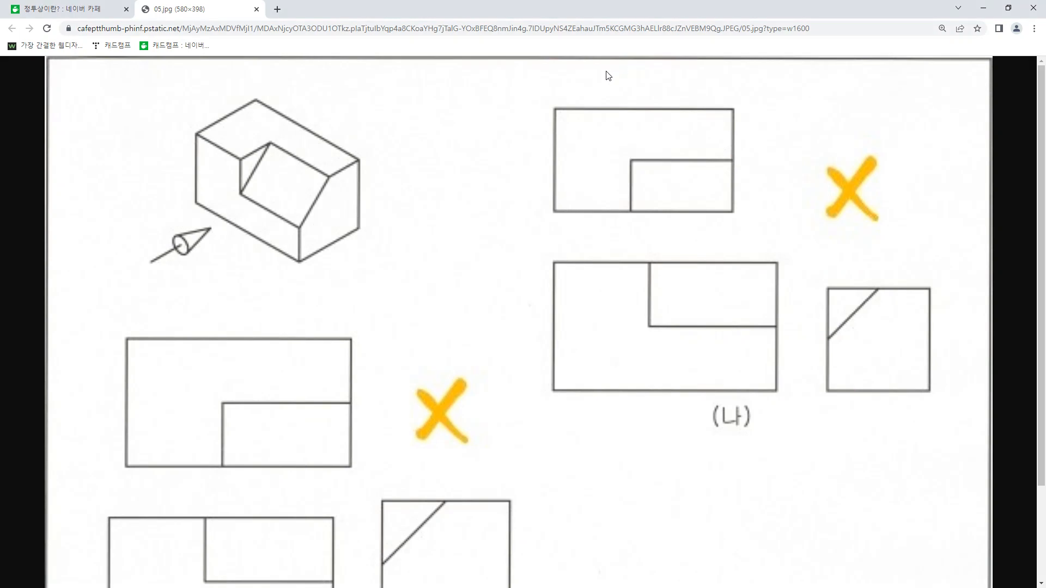
Close 05.jpg, view the three basic projection planes image 06.jpg in its own tab, and close it.
left_click(256, 10)
right_click(596, 362)
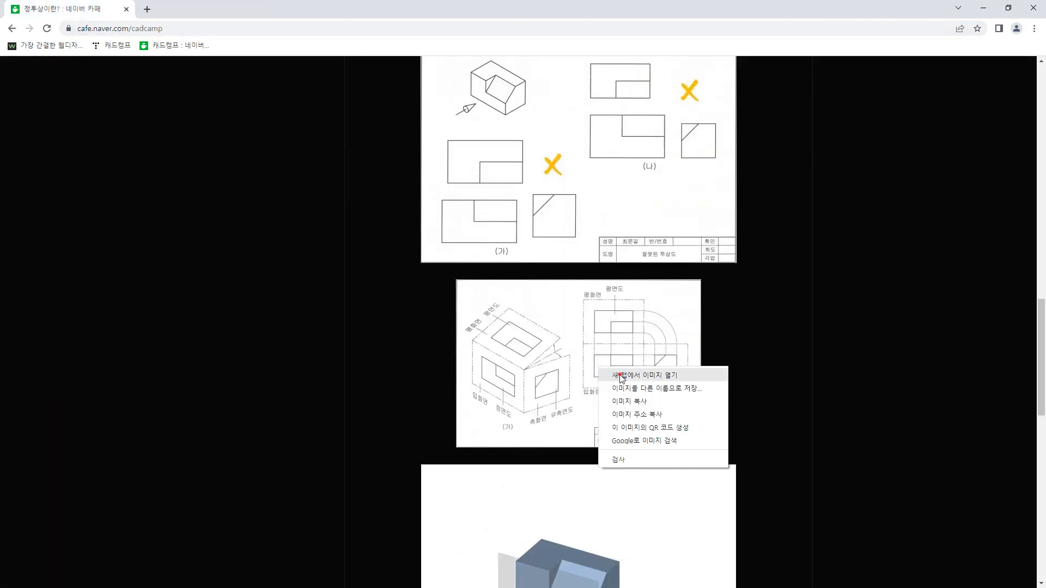
left_click(615, 371)
left_click(202, 7)
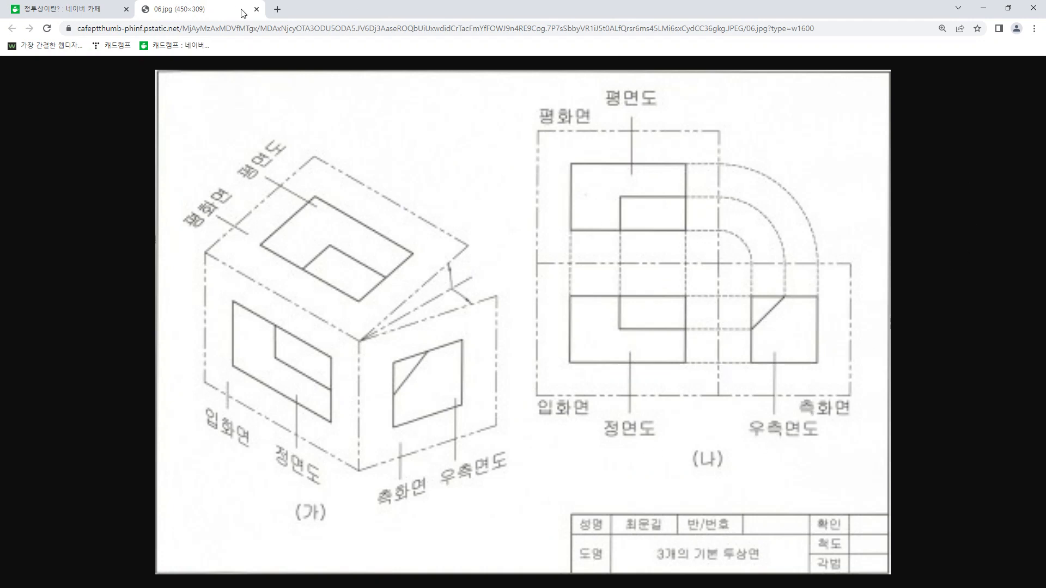
left_click(256, 10)
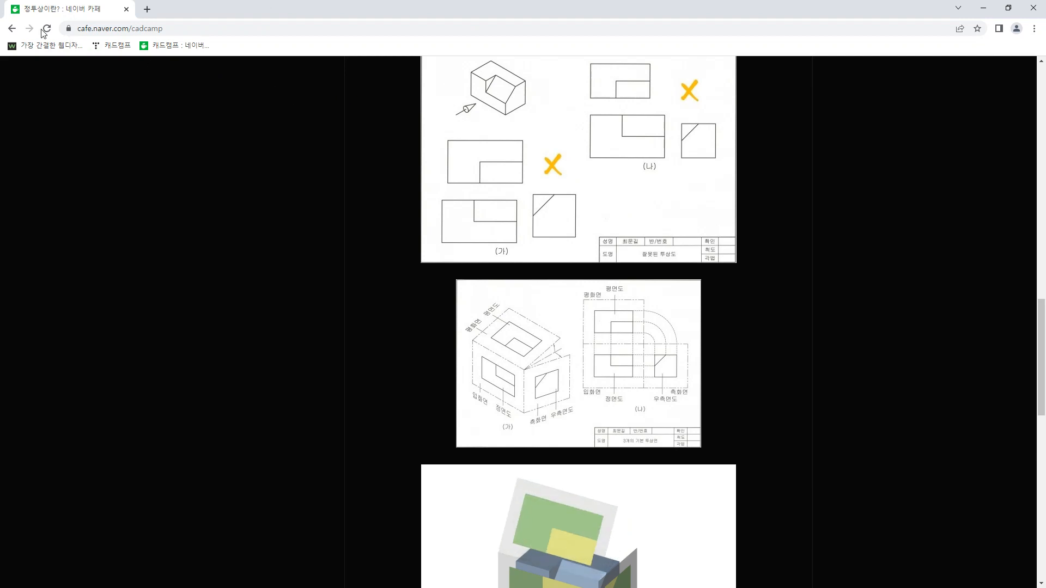
Return to the board list, open the 정투상 예제 post, and circle its first sheet of isometric shapes before clearing the mark.
left_click(12, 28)
left_click(525, 177)
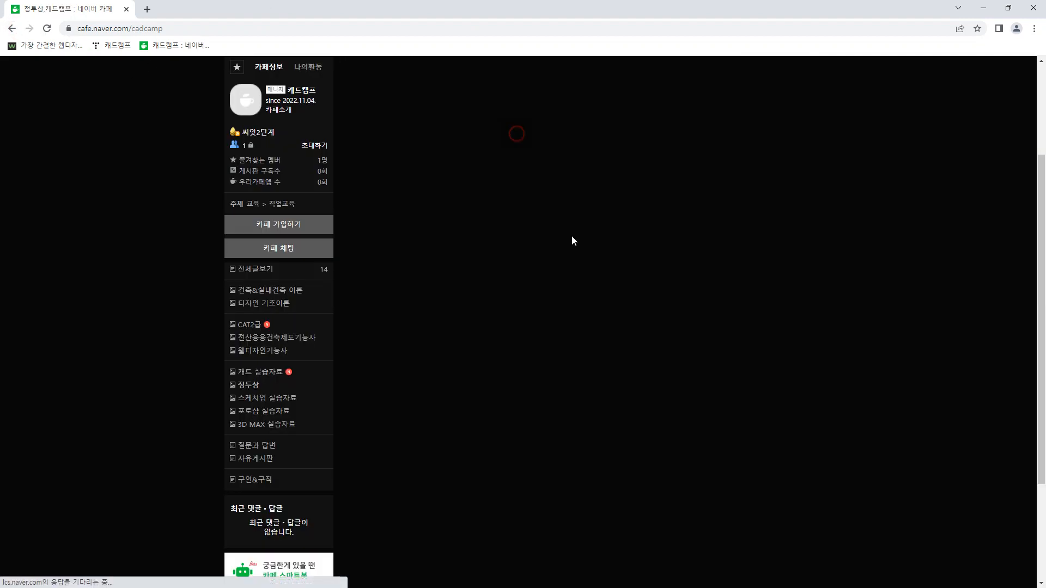
scroll(692, 406, "down", 2)
scroll(692, 406, "down", 15)
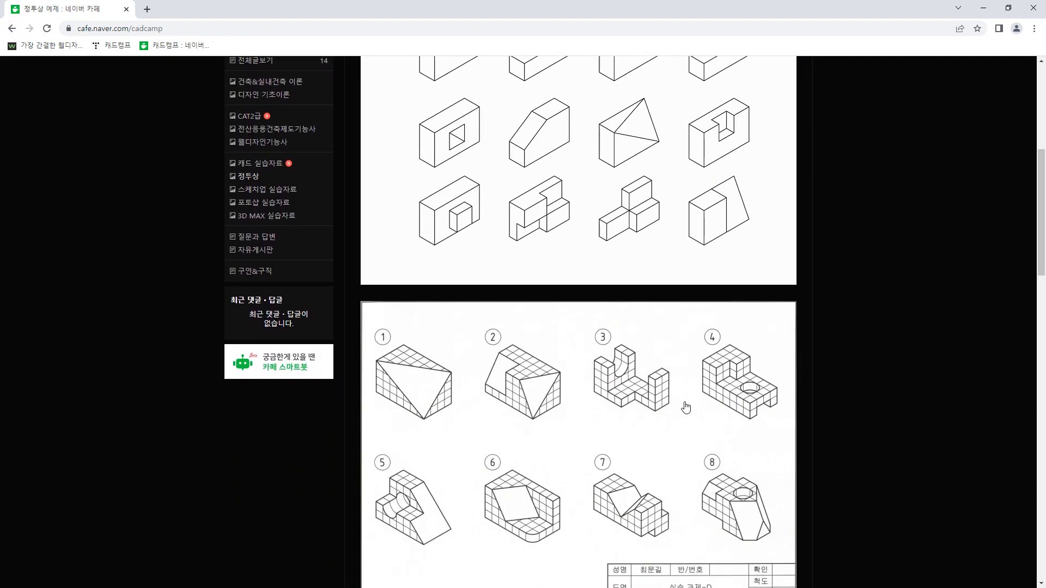
scroll(687, 410, "up", 15)
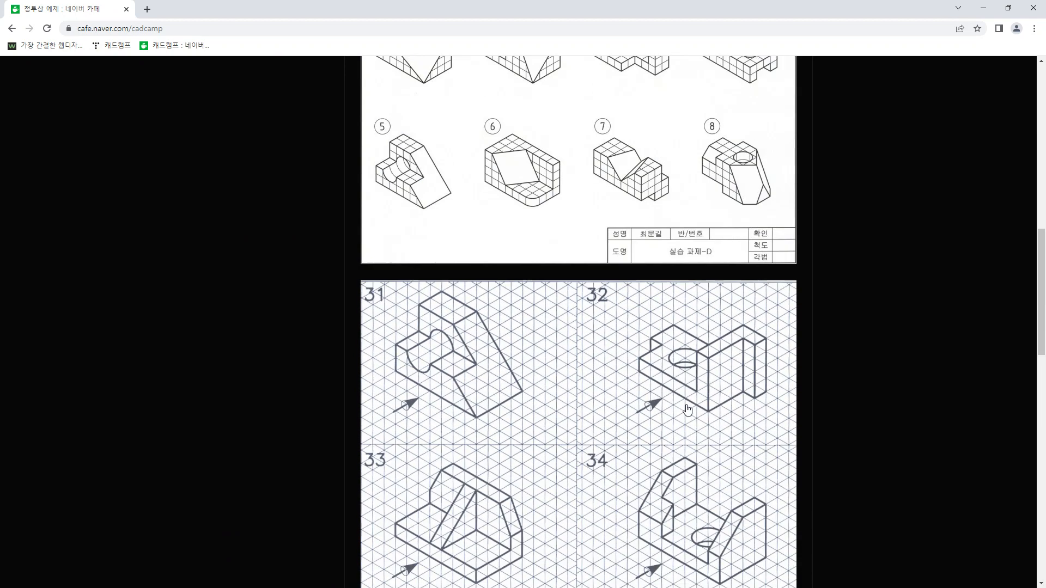
scroll(678, 383, "down", 2)
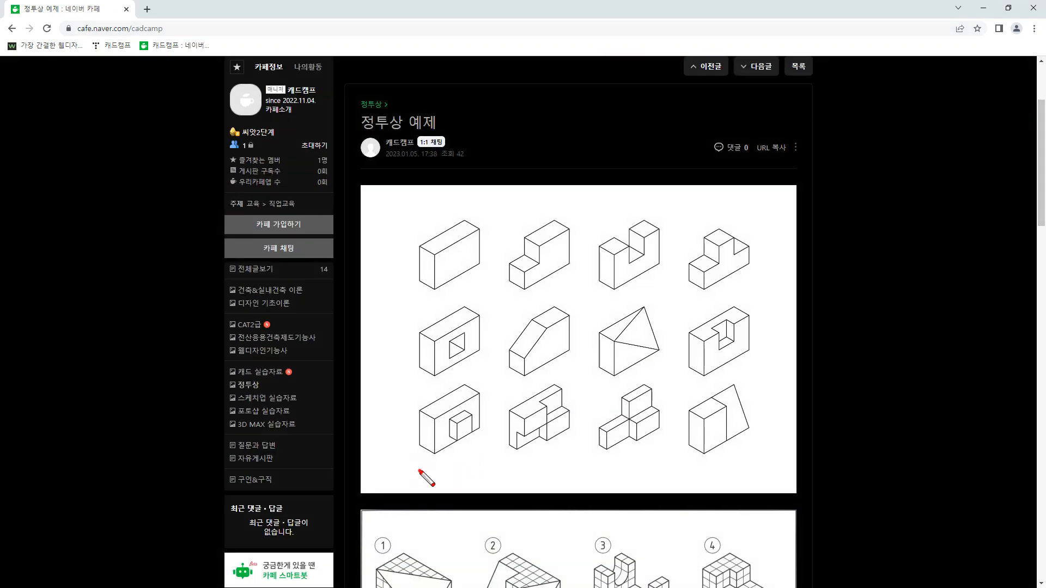
mouse_move(420, 472)
left_mouse_down()
mouse_move(620, 172)
mouse_move(829, 420)
mouse_move(538, 467)
mouse_move(444, 467)
left_mouse_up()
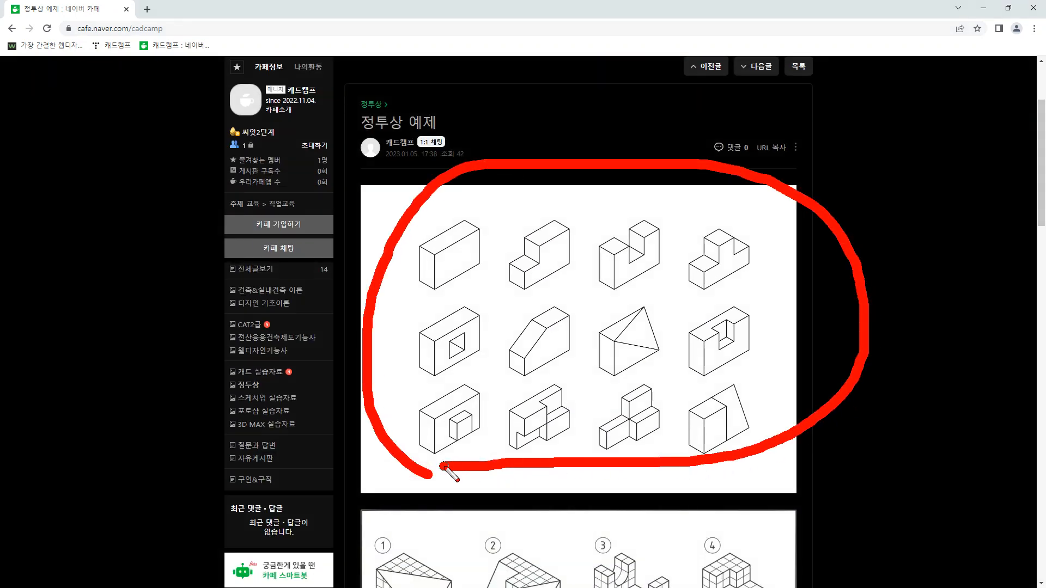
key("Escape")
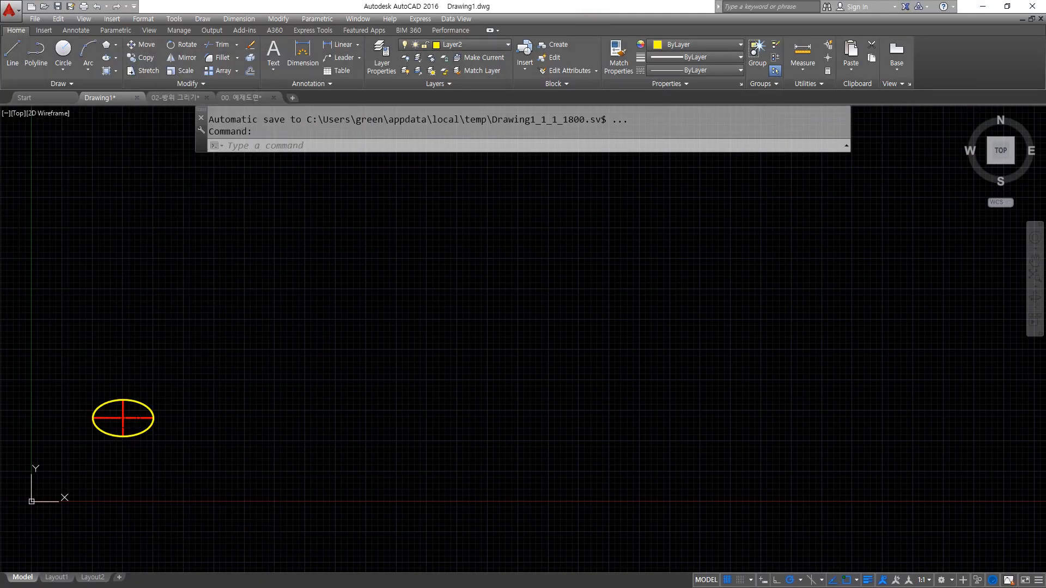
Switch to AutoCAD and erase the ellipse together with its two red centre lines.
left_click(243, 495)
left_click(28, 320)
key("Delete")
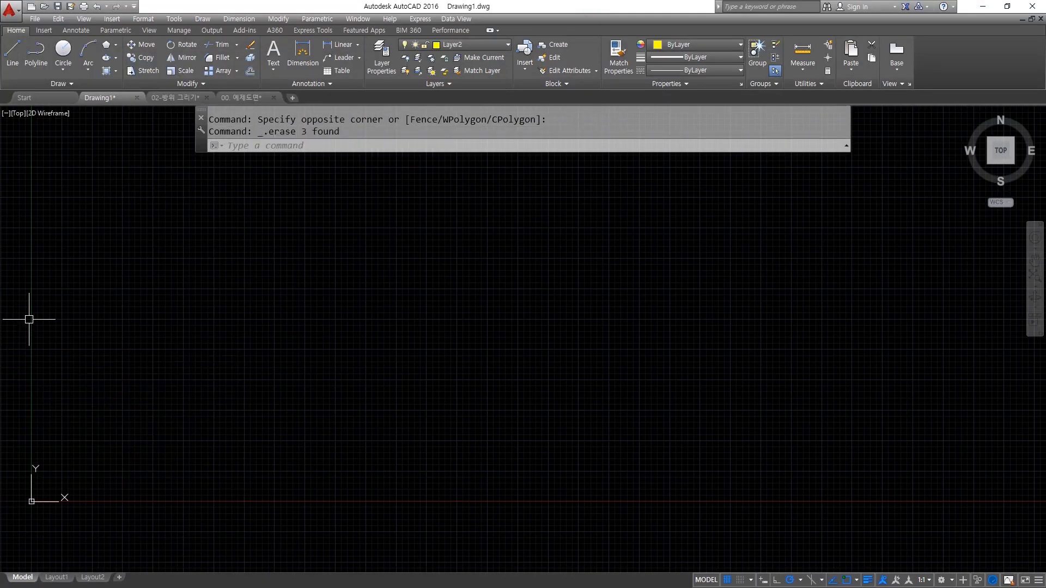
Draw horizontal, vertical and 45° construction lines through one common point using XLINE.
type("xl")
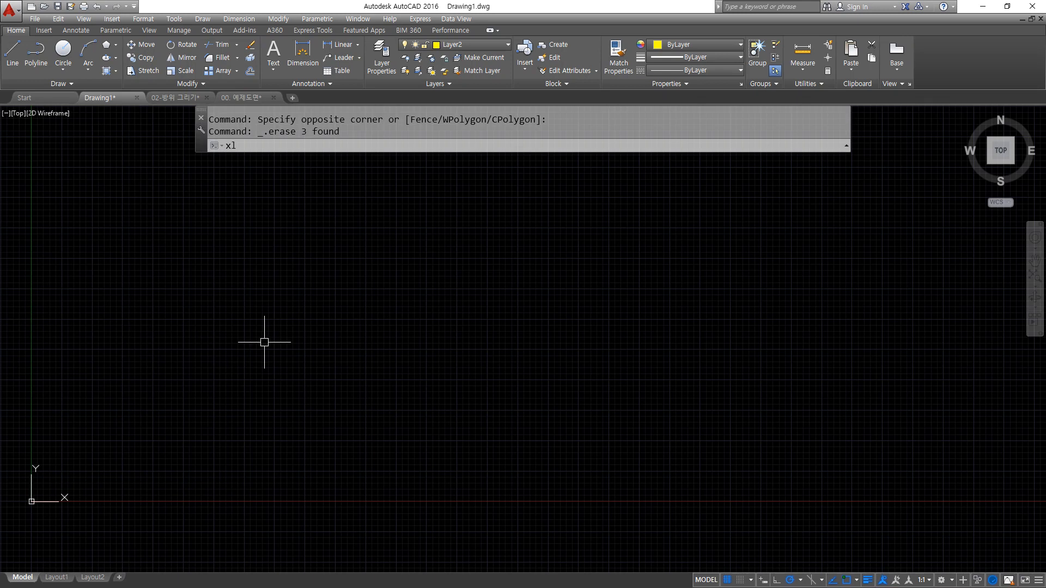
key("Return")
left_click(255, 340)
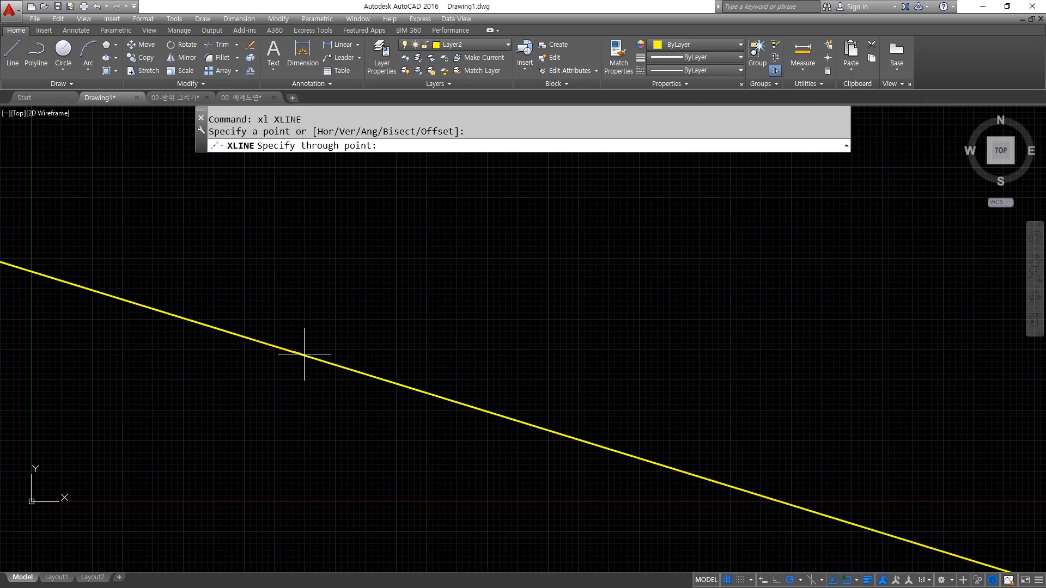
left_click(303, 340)
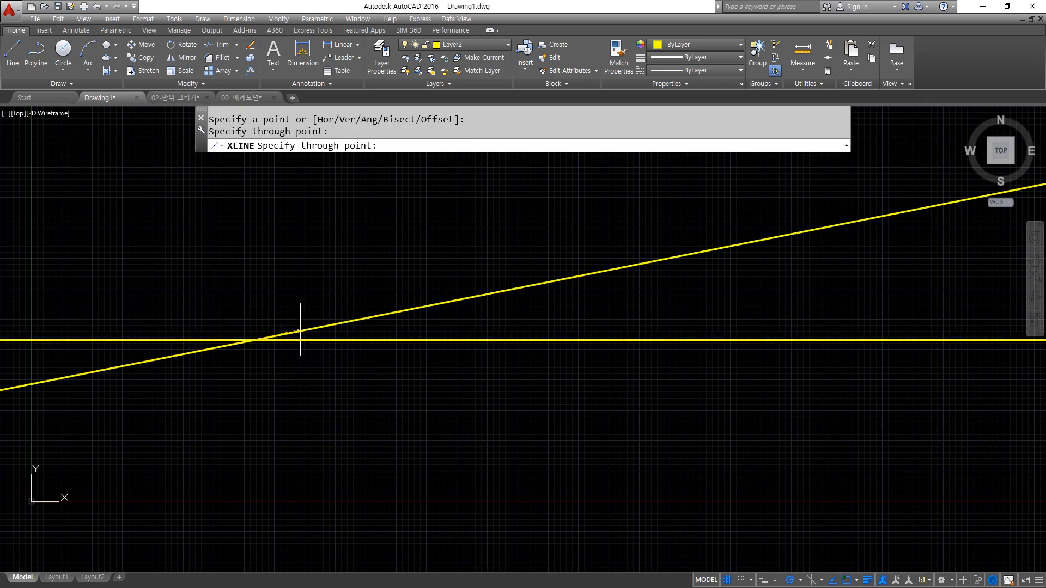
left_click(255, 296)
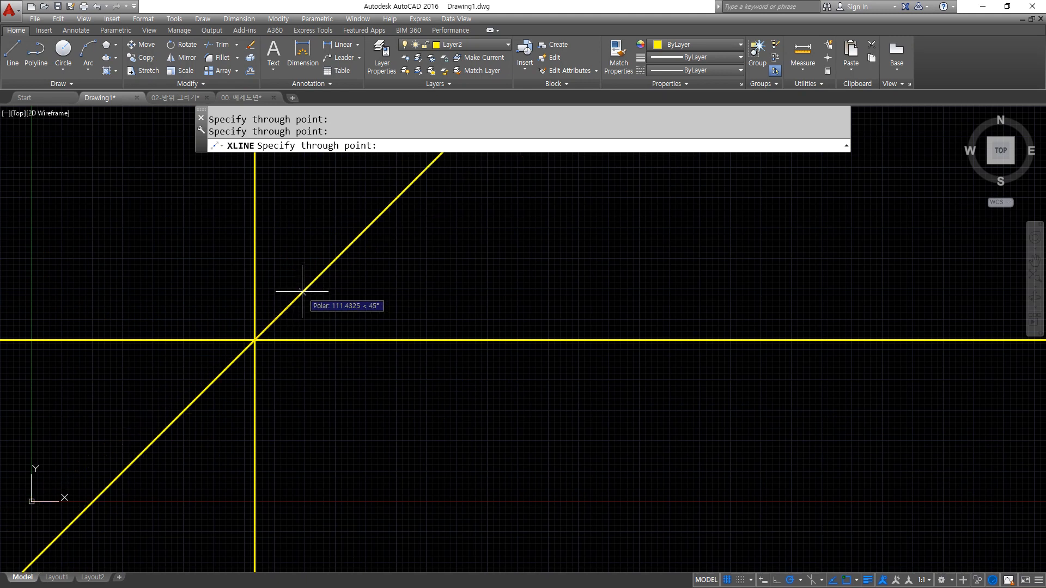
left_click(302, 292)
key("Return")
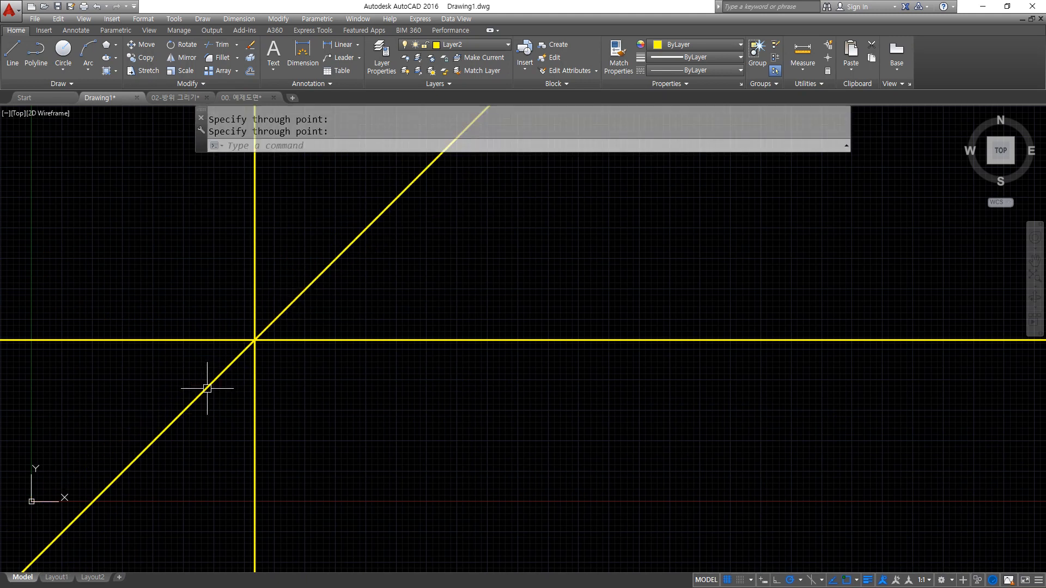
Trim away the half of the 45° construction line below the common intersection point.
type("t")
key("Return")
key("Return")
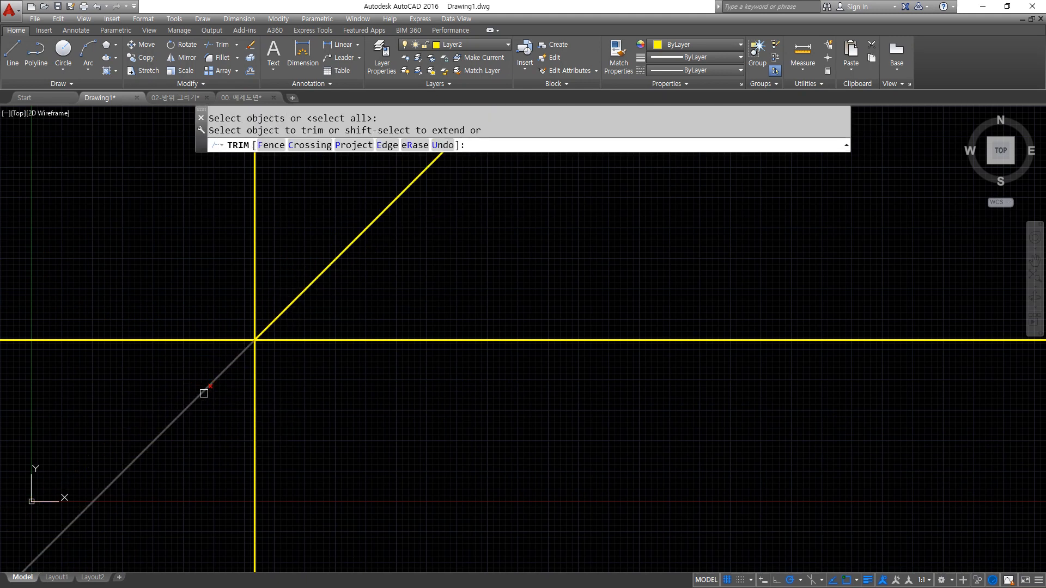
left_click(204, 394)
key("Return")
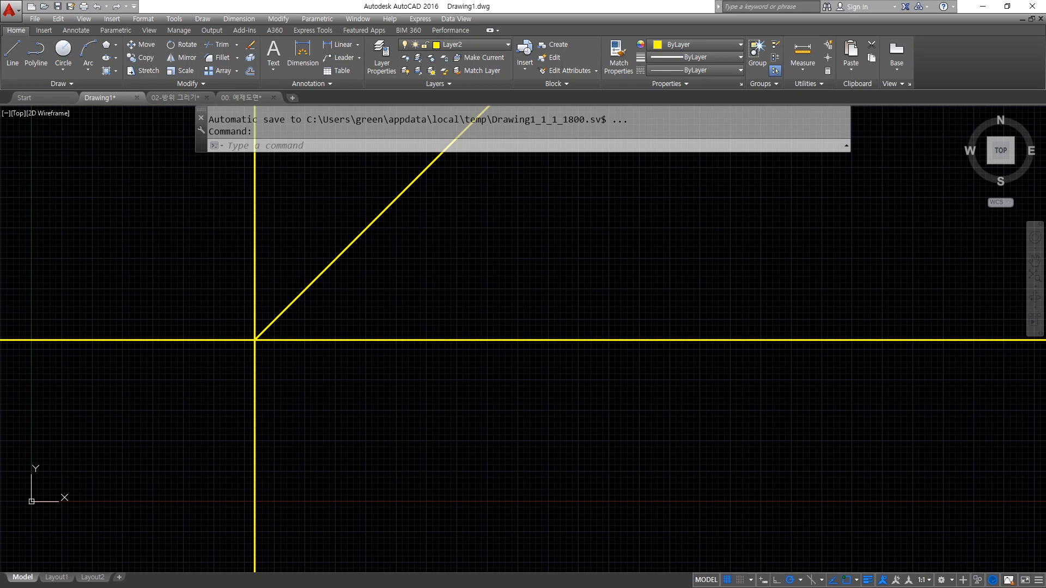
Place the browser as a smaller window over AutoCAD and open the exercise image 정투상_01.jpg in its own tab.
left_click_drag(0, 110, 196, 293)
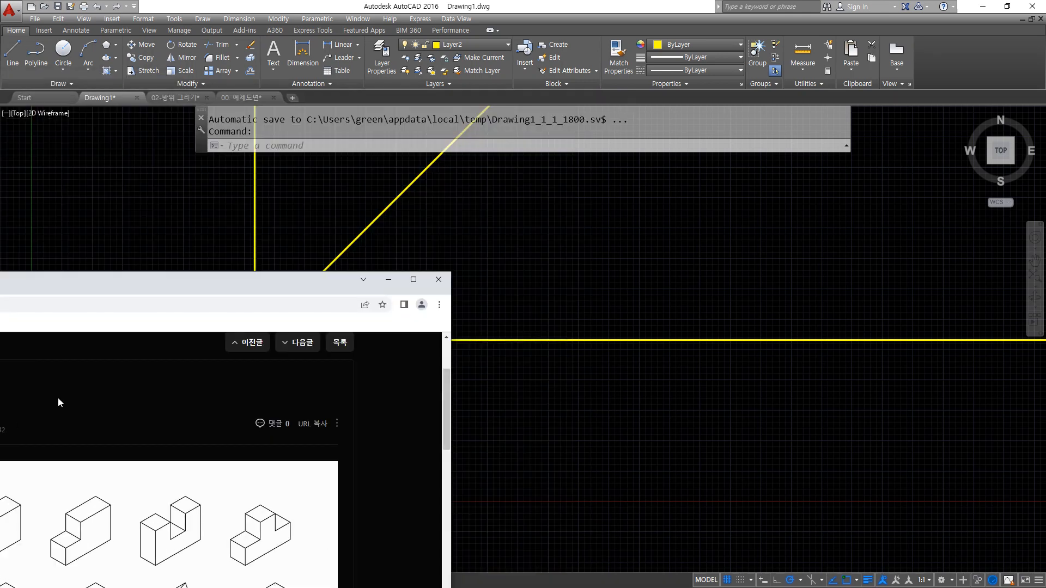
left_click_drag(65, 279, 469, 178)
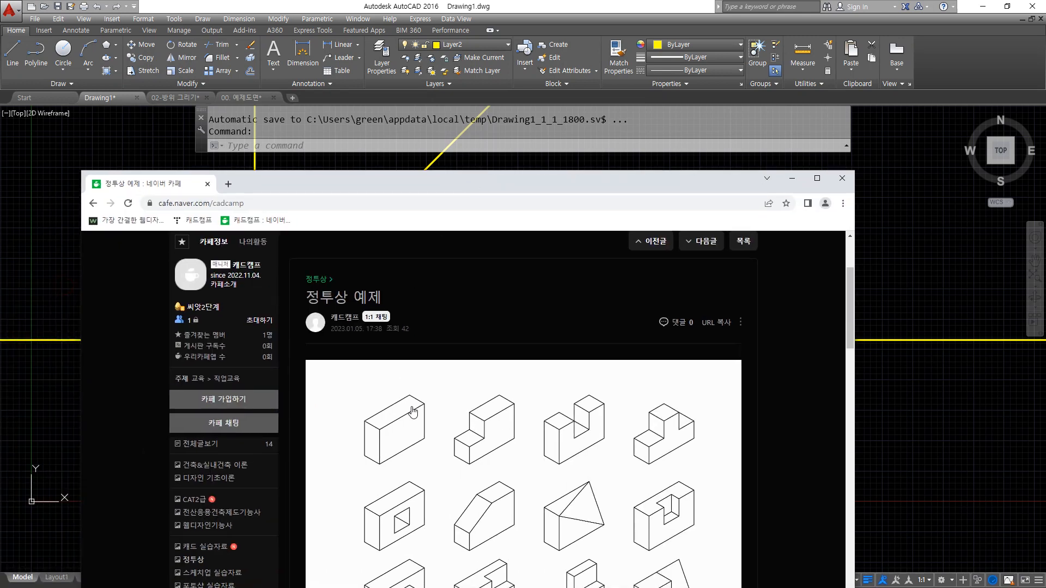
right_click(420, 433)
left_click(438, 437)
left_click(276, 185)
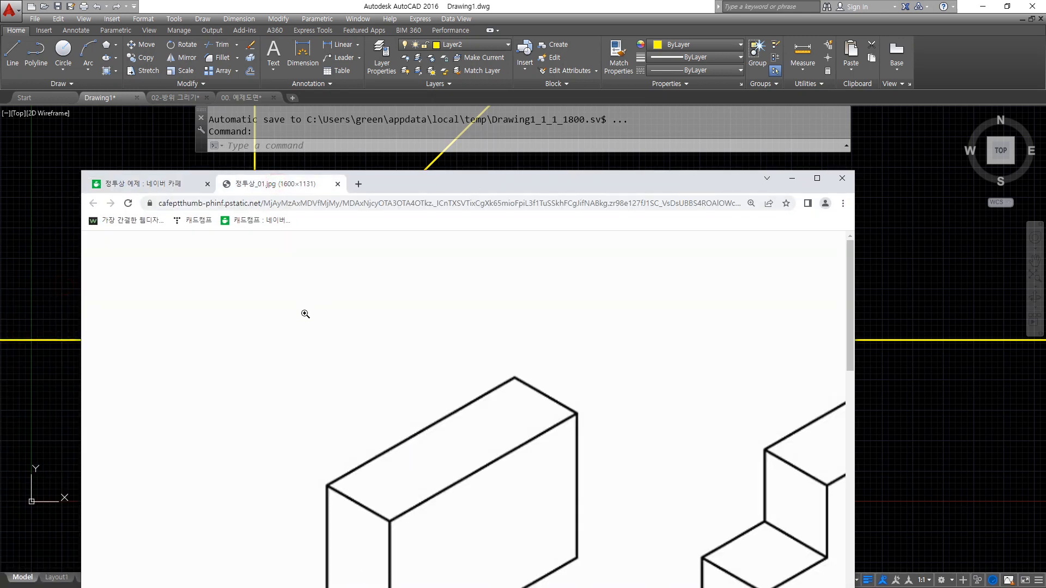
Mark the first box's long bottom edge with an arc and handwrite 30 beside it as its length.
scroll(361, 351, "down", 3)
scroll(503, 422, "up", 1)
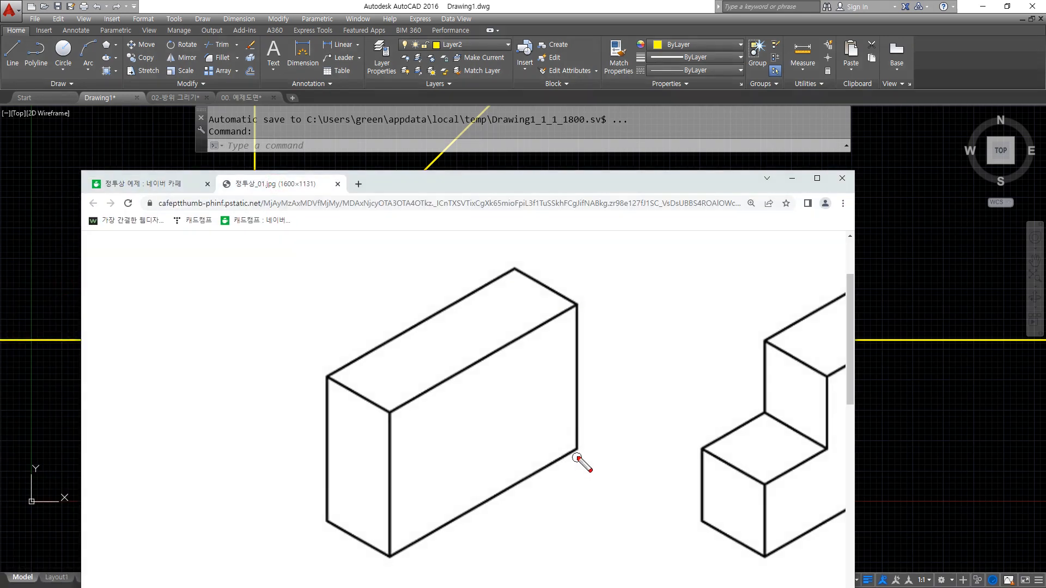
mouse_move(580, 450)
left_mouse_down()
mouse_move(480, 543)
mouse_move(403, 554)
left_mouse_up()
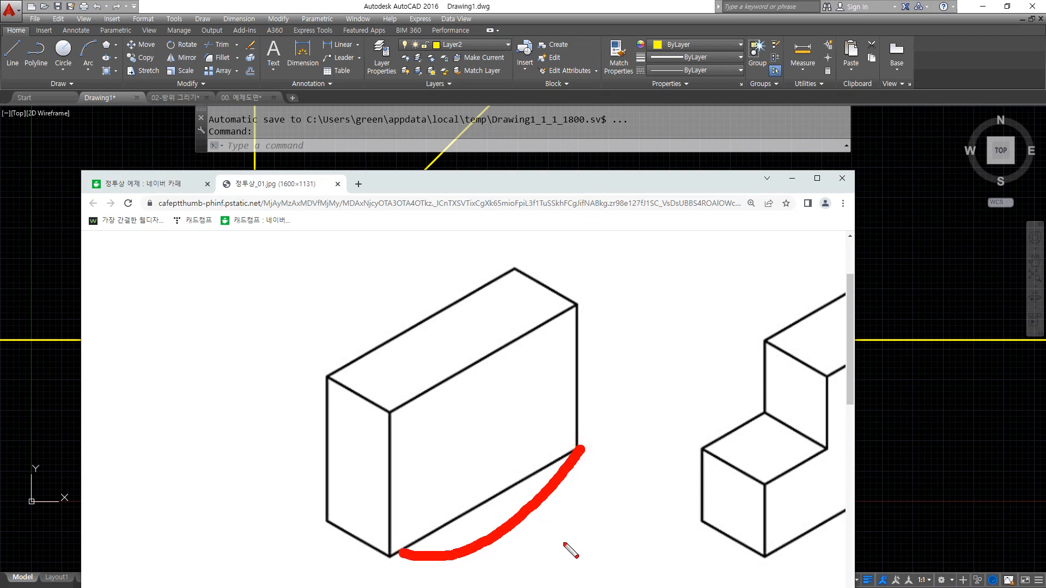
mouse_move(546, 517)
left_mouse_down()
mouse_move(580, 528)
mouse_move(582, 550)
mouse_move(601, 524)
left_mouse_up()
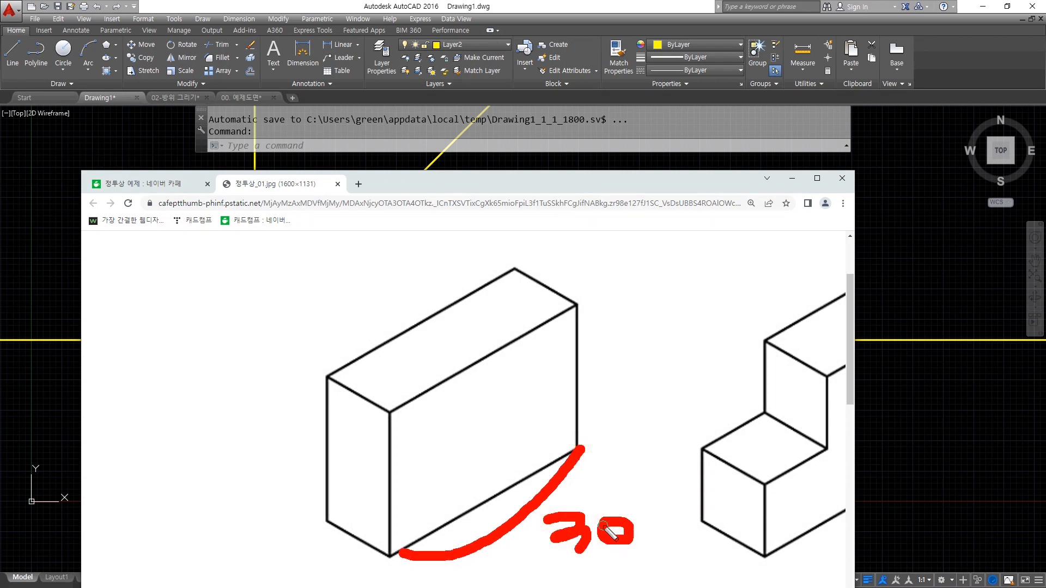
Mark the first box's height as 20 and its short bottom edge as 10, and draw an arrow showing the front viewing direction.
mouse_move(584, 449)
left_mouse_down()
mouse_move(614, 410)
mouse_move(577, 320)
left_mouse_up()
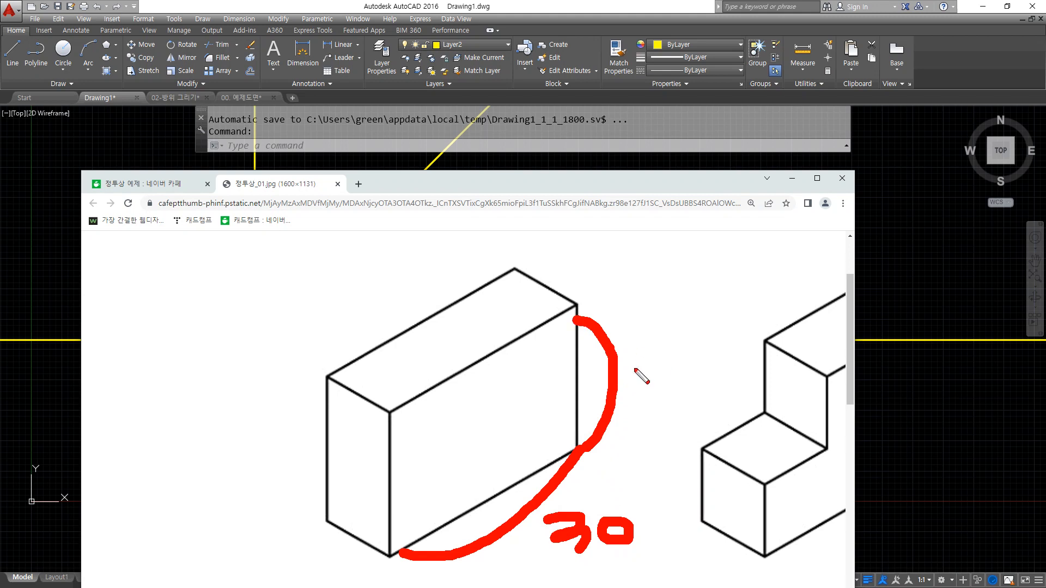
mouse_move(635, 370)
left_mouse_down()
mouse_move(645, 389)
mouse_move(669, 381)
left_mouse_up()
mouse_move(685, 353)
left_mouse_down()
mouse_move(687, 375)
mouse_move(685, 354)
left_mouse_up()
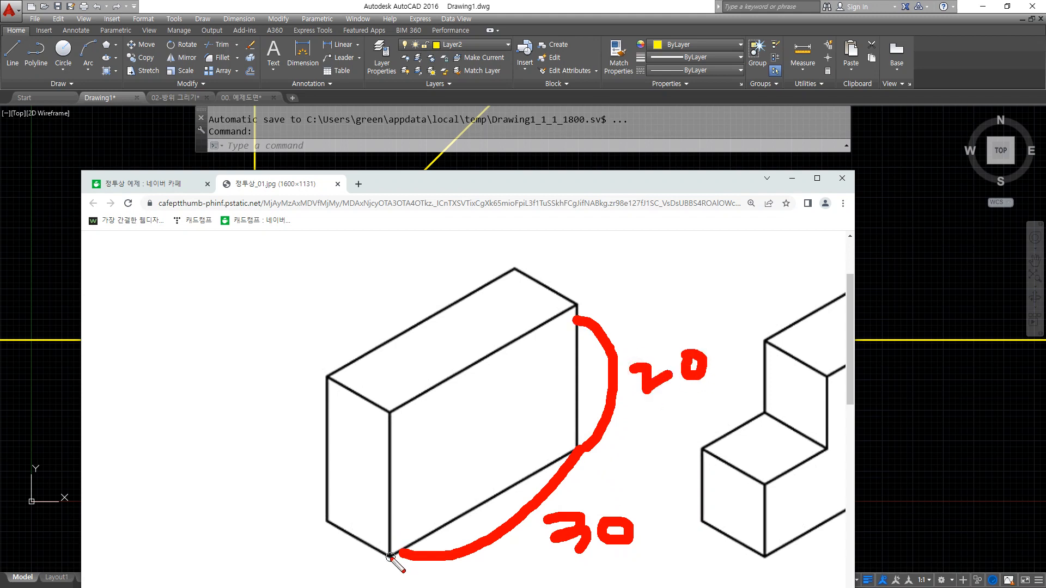
mouse_move(391, 557)
left_mouse_down()
mouse_move(355, 560)
mouse_move(329, 524)
mouse_move(285, 573)
mouse_move(327, 559)
mouse_move(316, 555)
left_mouse_up()
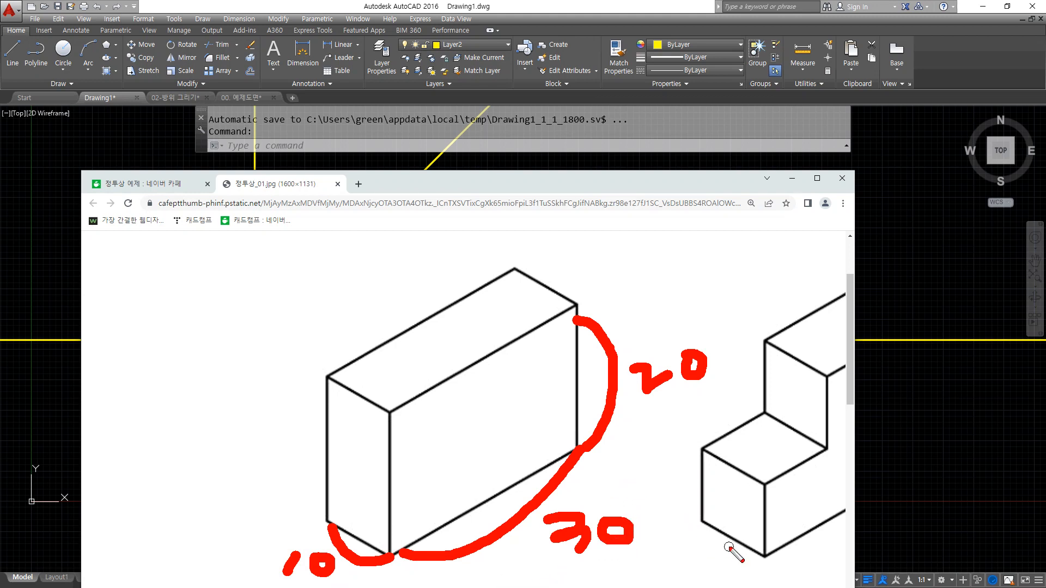
mouse_move(733, 568)
left_mouse_down()
mouse_move(656, 508)
mouse_move(683, 498)
left_mouse_up()
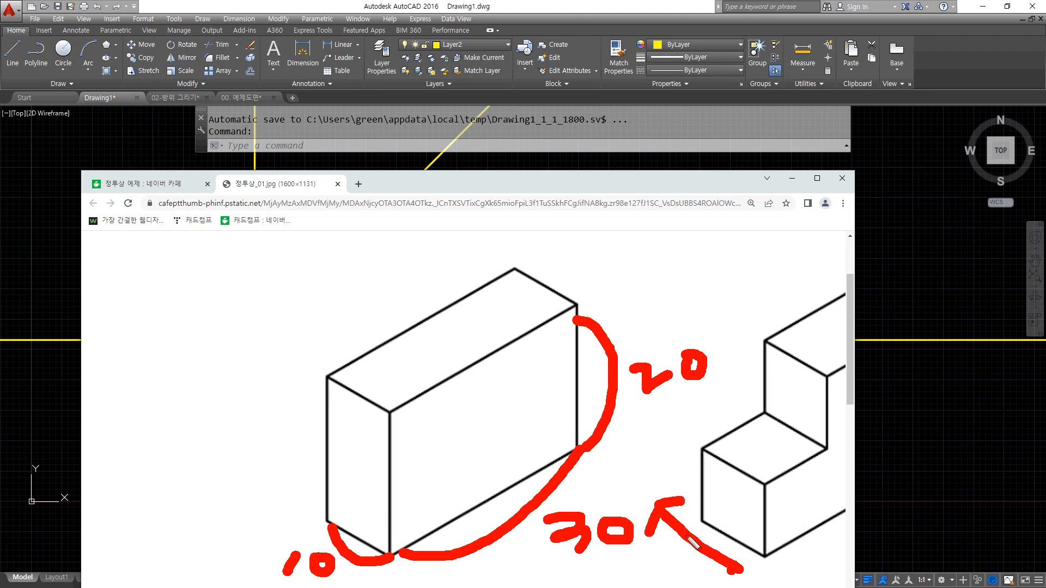
Clear the pen marks and move the browser window off the AutoCAD drawing.
key("Escape")
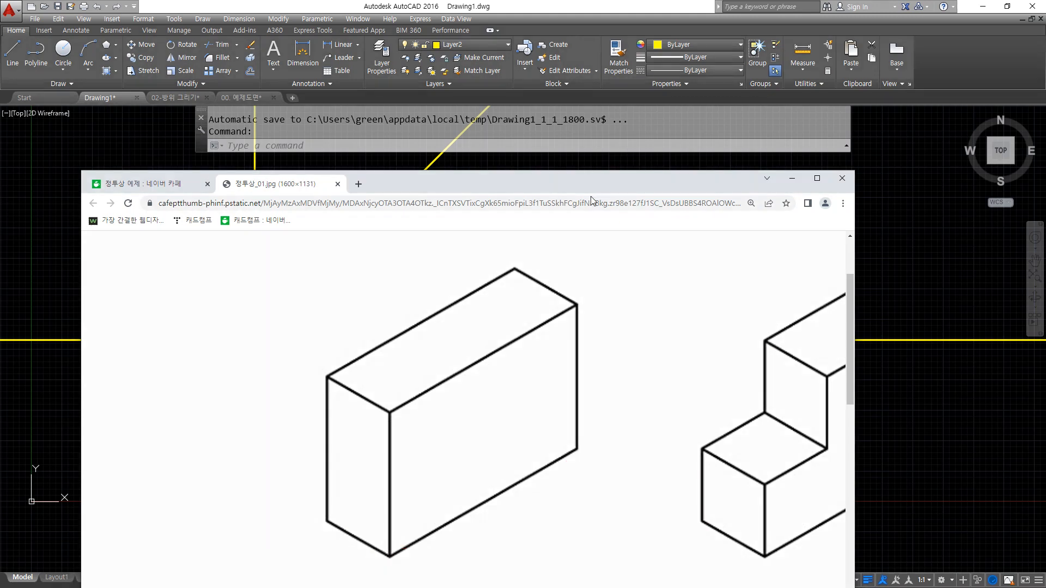
mouse_move(590, 187)
left_mouse_down()
mouse_move(18, 214)
mouse_move(0, 177)
left_mouse_up()
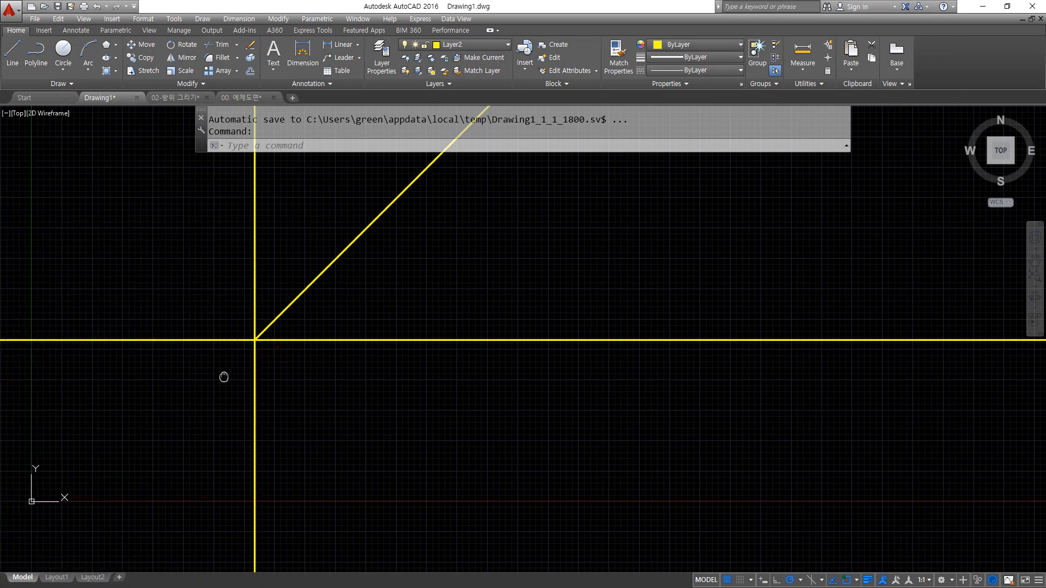
Offset the vertical construction line 30 to its left for the front view's width.
middle_click_drag(224, 374, 264, 366)
type("o")
key("Return")
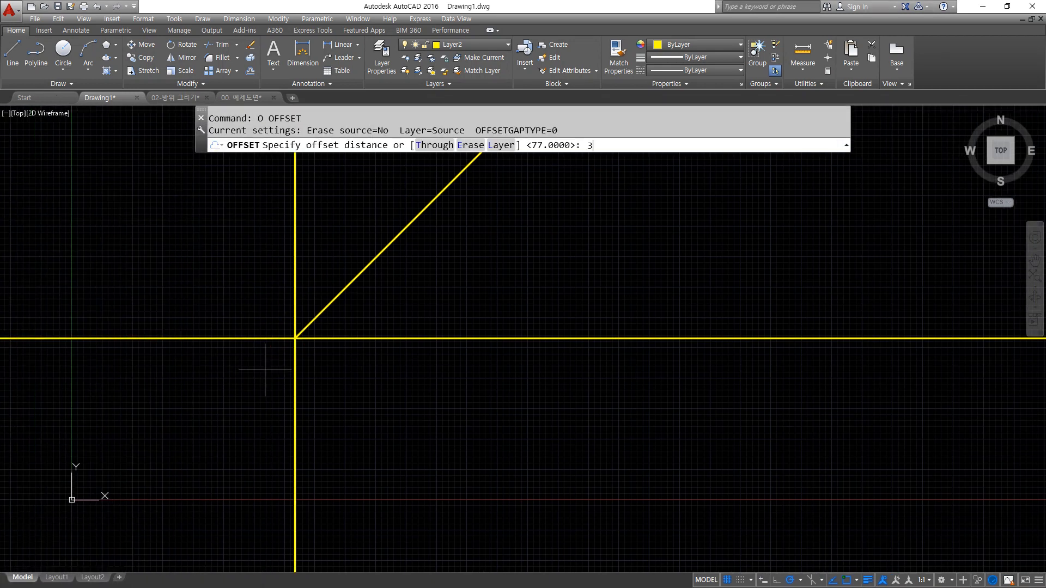
key("Return")
left_click(292, 372)
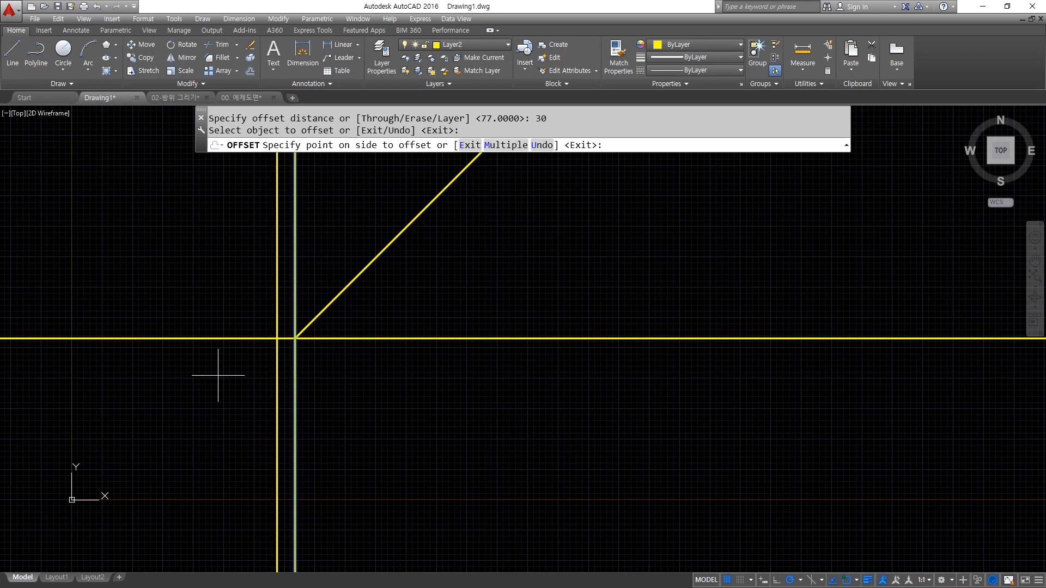
left_click(218, 374)
scroll(283, 342, "up", 2)
key("Return")
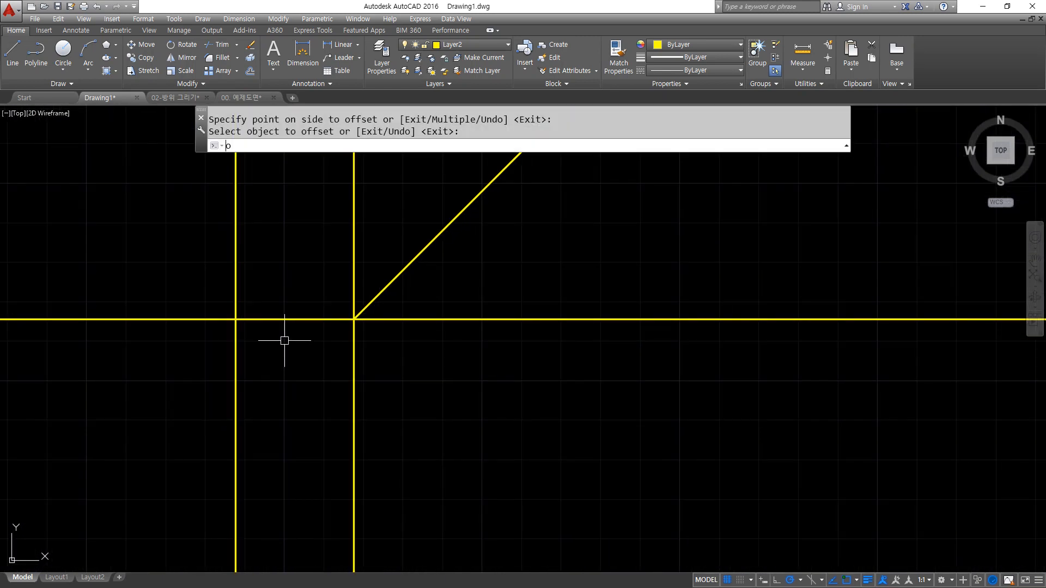
Offset the horizontal construction line 20 downward for the front view's height.
type("o")
key("Return")
type("20")
key("Return")
left_click(288, 320)
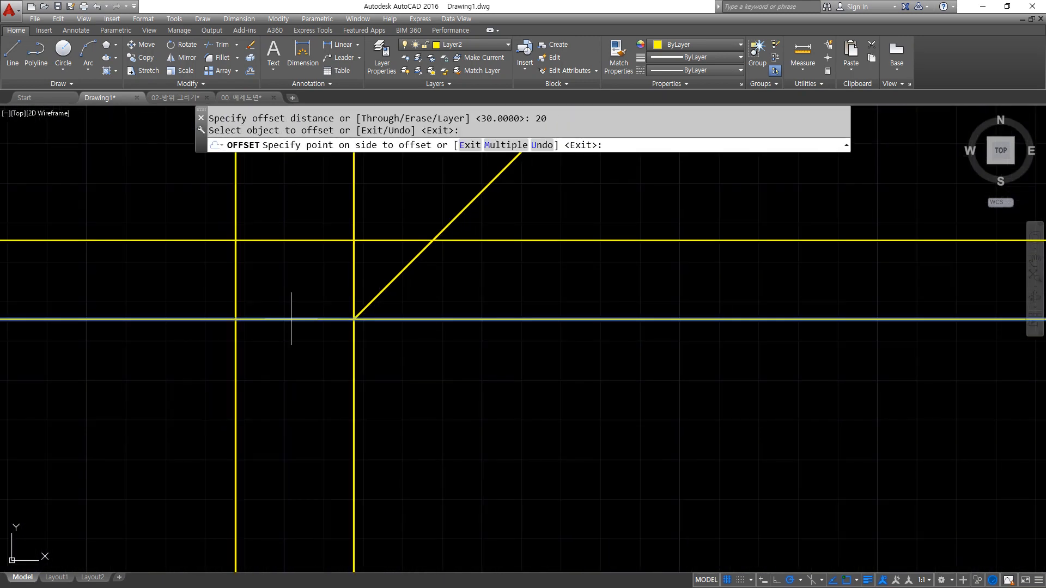
left_click(286, 381)
key("Return")
Outline the front view rectangle, mark the 45° line and its starting corner with the pen, and clear the marks.
mouse_move(354, 396)
left_mouse_down()
mouse_move(246, 396)
mouse_move(239, 318)
mouse_move(346, 319)
mouse_move(353, 397)
left_mouse_up()
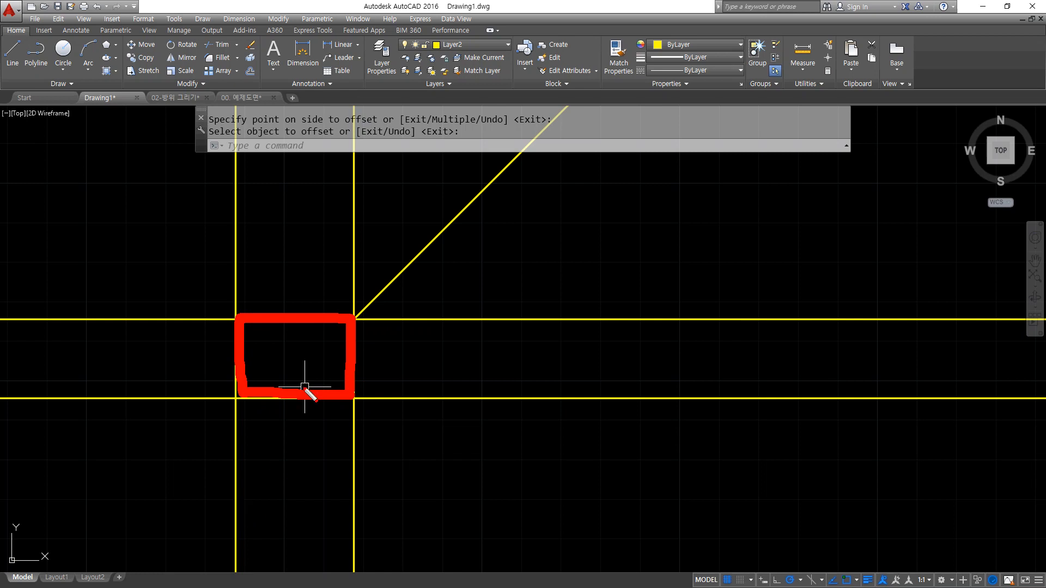
left_click_drag(468, 221, 461, 218)
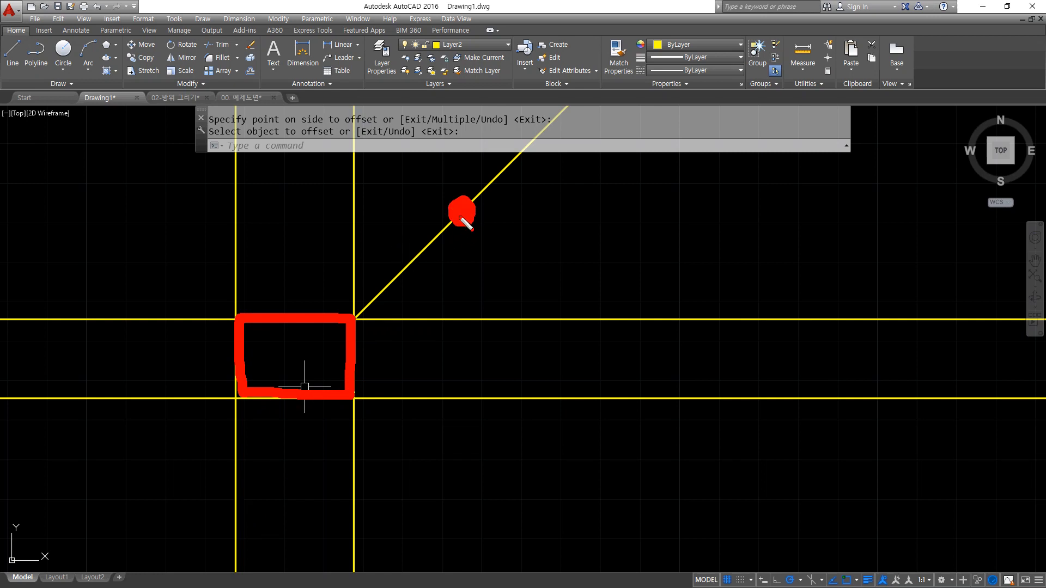
mouse_move(360, 337)
left_mouse_down()
mouse_move(348, 298)
mouse_move(363, 327)
left_mouse_up()
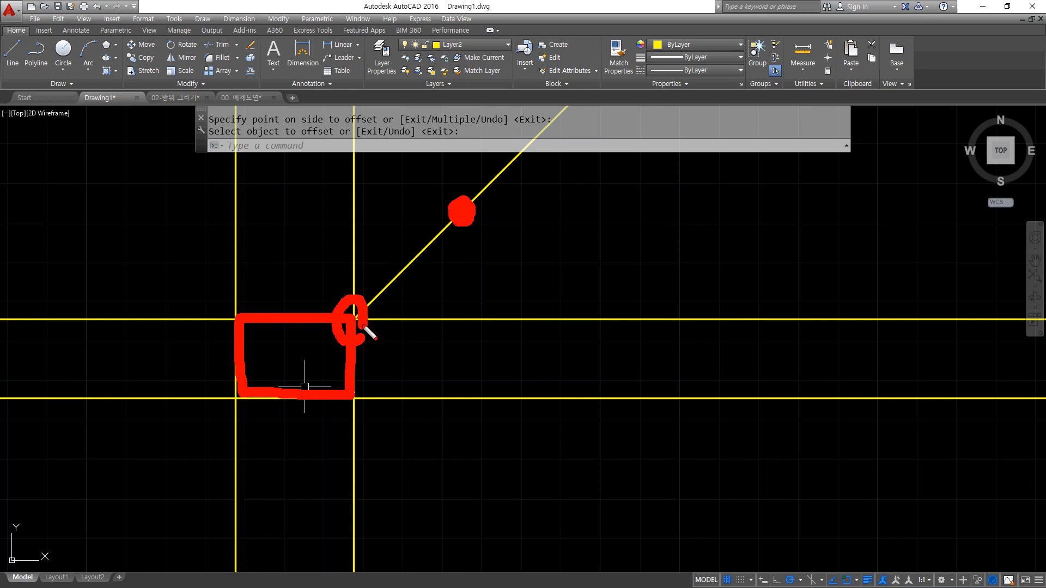
key("Escape")
Trim the vertical lines below the front view and the horizontal lines beyond its left edge.
type("tr")
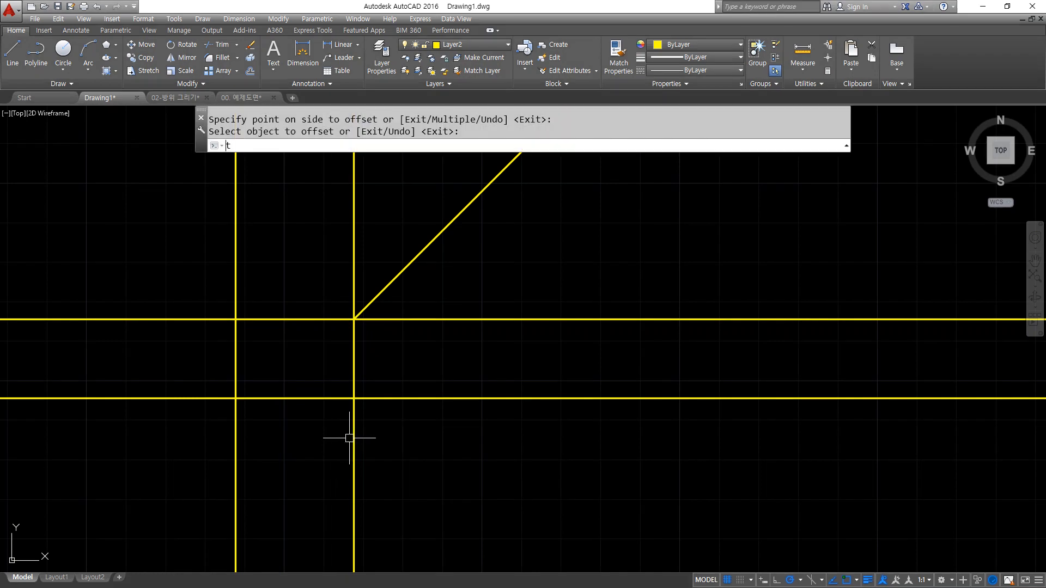
key("Return")
key("Return")
left_click(432, 456)
left_click(219, 437)
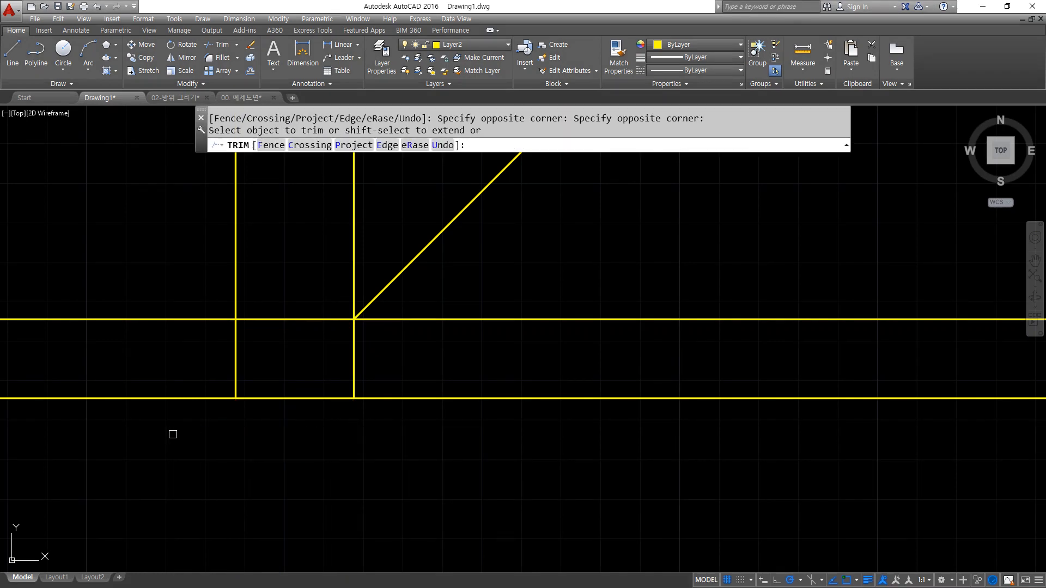
left_click(169, 439)
left_click(155, 321)
key("Return")
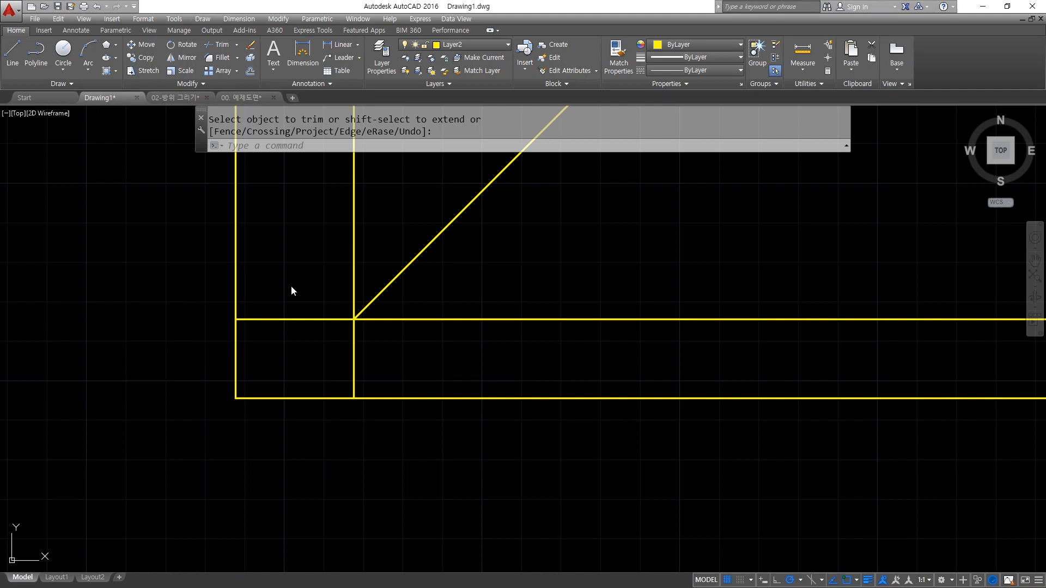
Draw a horizontal line above the front view, crossing both vertical lines and the 45° line.
type("l")
key("Return")
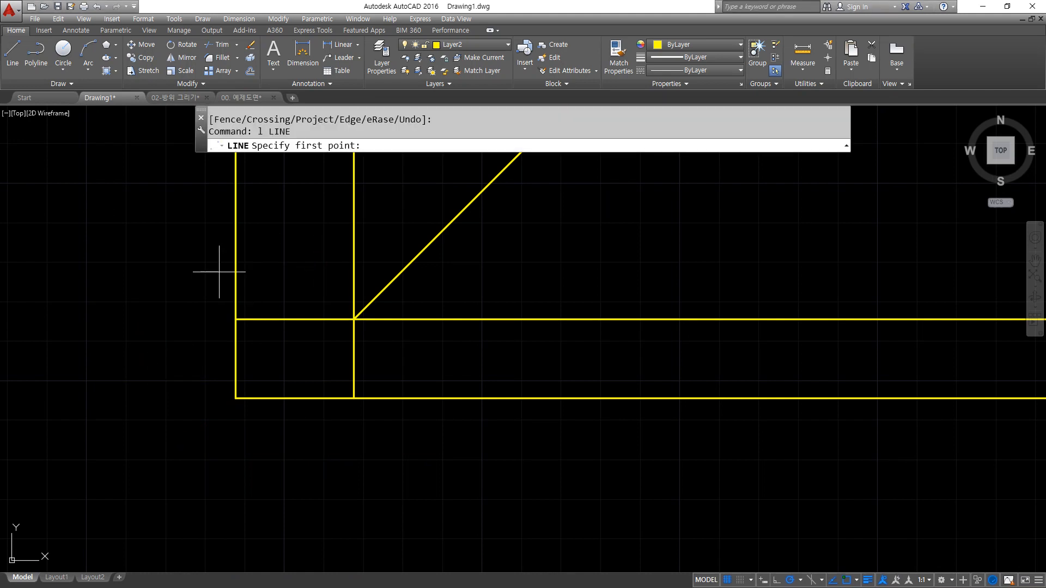
left_click(191, 274)
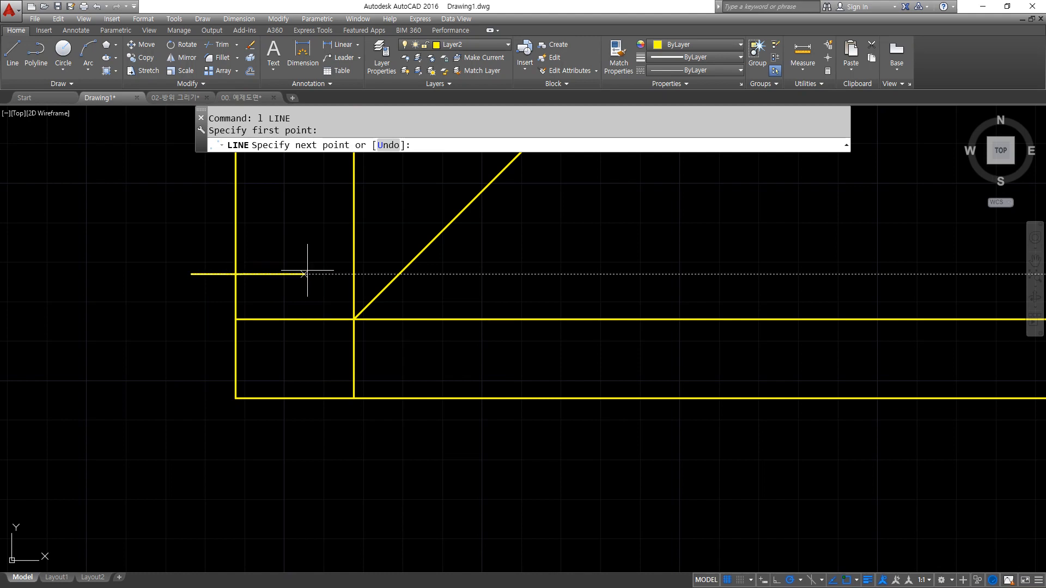
mouse_move(298, 278)
left_mouse_down()
mouse_move(292, 307)
mouse_move(324, 321)
mouse_move(318, 274)
left_mouse_up()
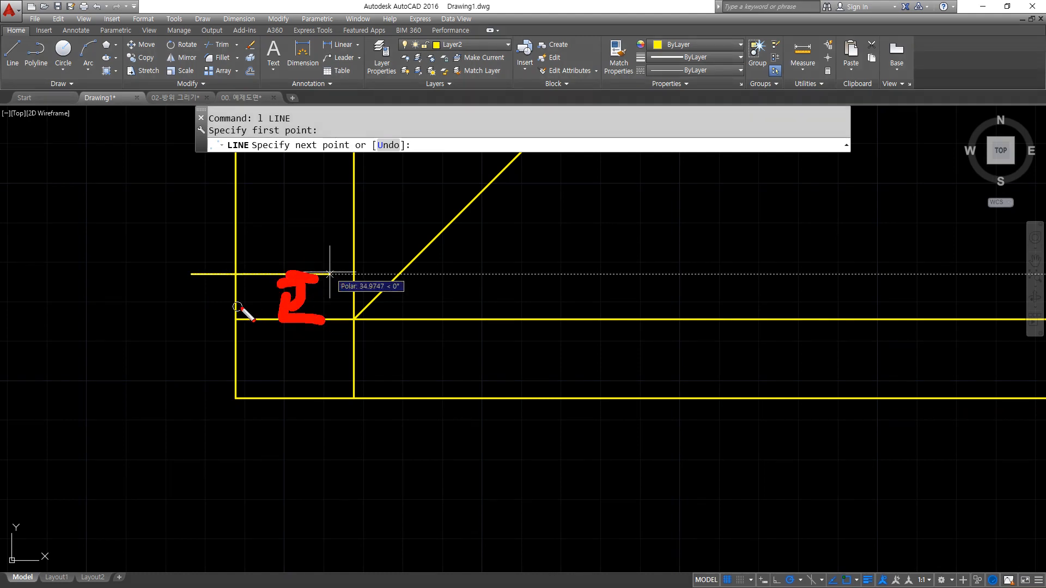
mouse_move(272, 327)
left_mouse_down()
mouse_move(273, 267)
mouse_move(341, 306)
mouse_move(288, 280)
mouse_move(307, 276)
left_mouse_up()
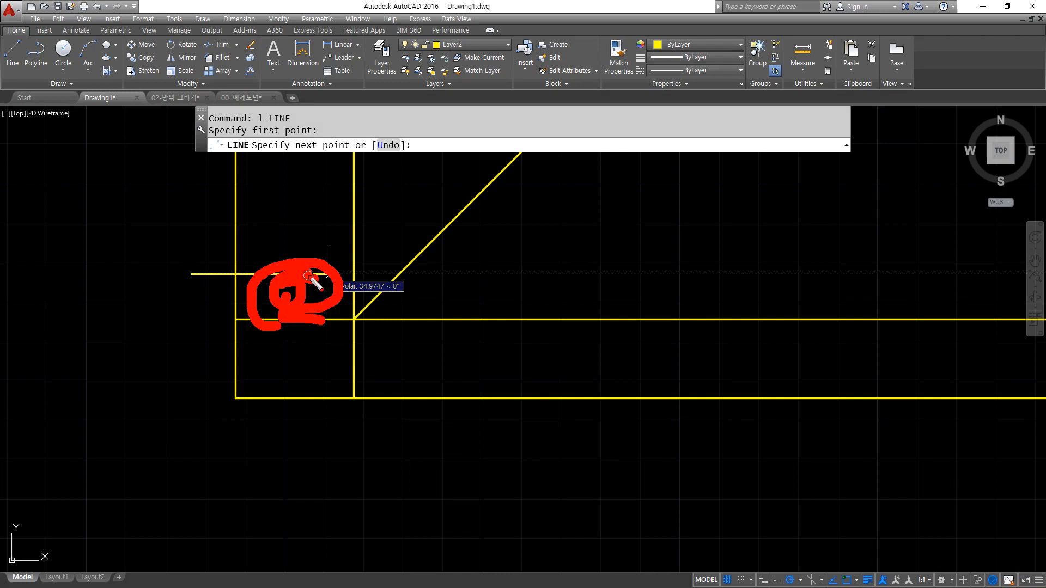
key("Escape")
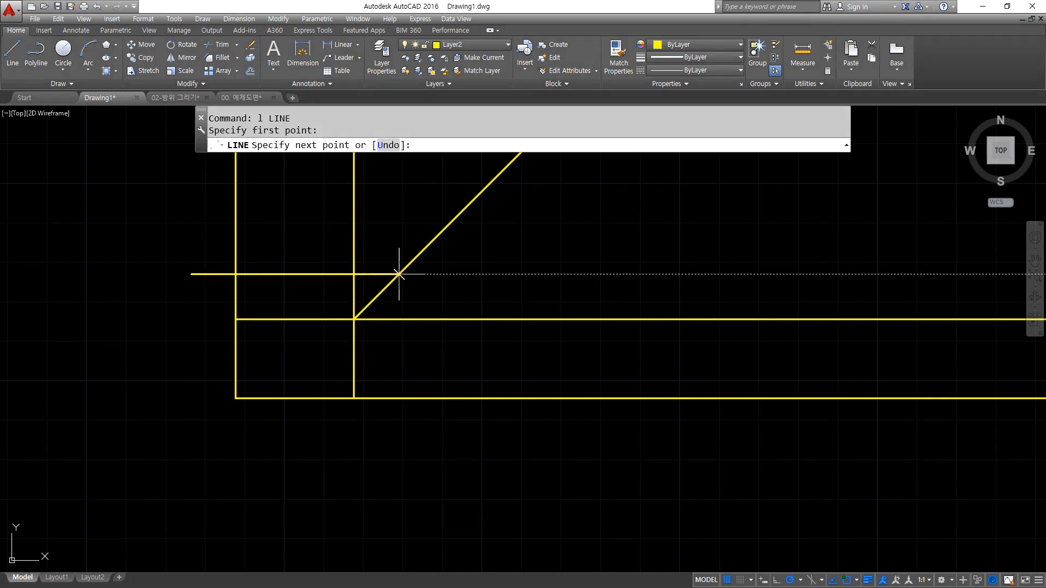
left_click(467, 274)
key("Return")
scroll(376, 284, "up", 4)
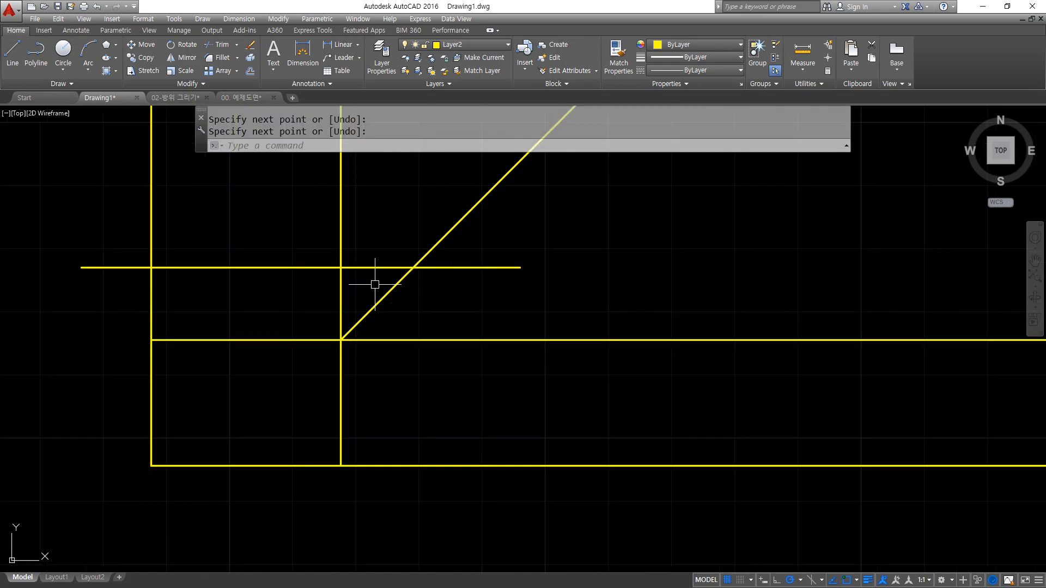
Draw a vertical line from the horizontal line's intersection with the 45° line down to the lowest horizontal line.
key("Return")
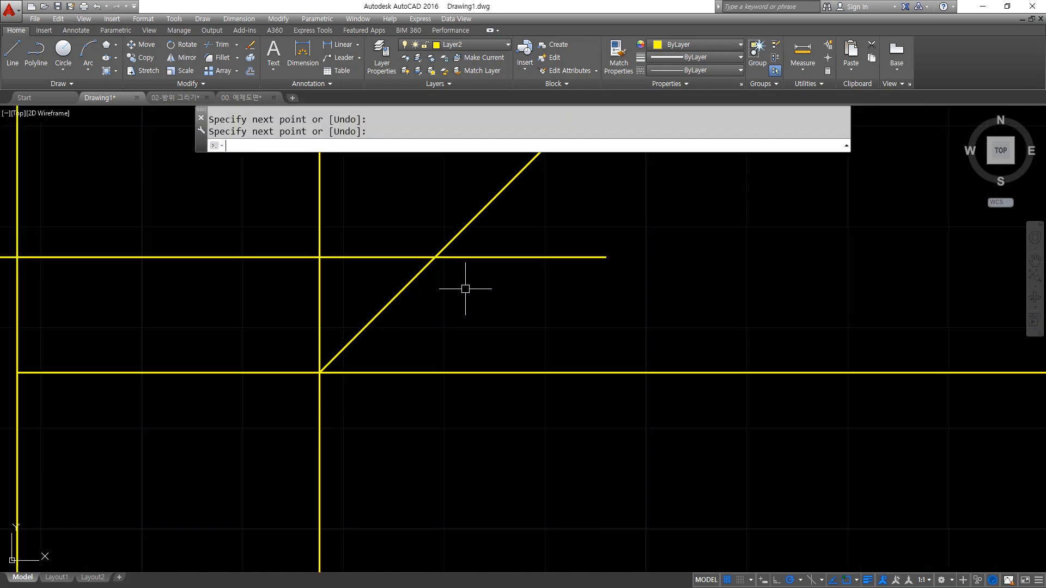
left_click(435, 257)
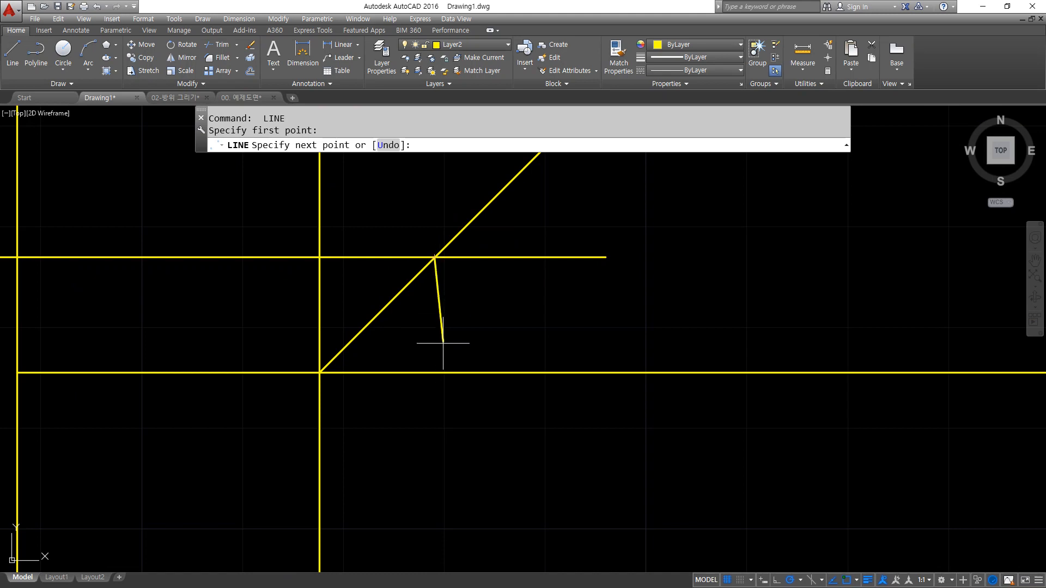
scroll(443, 349, "down", 2)
left_click(438, 494)
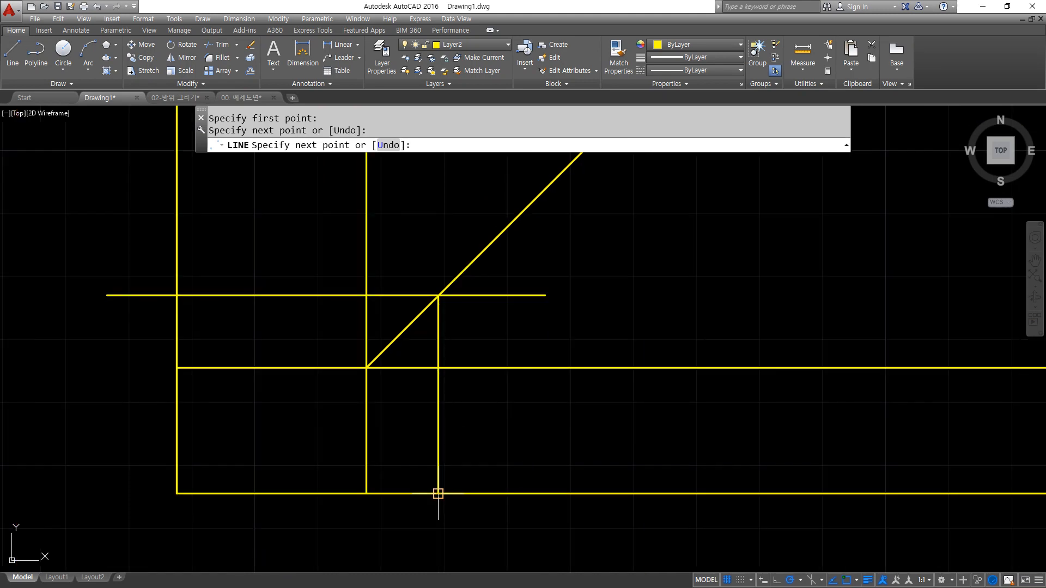
key("Return")
Erase the added horizontal line above the front view and the vertical line dropped from the 45° line.
left_click(459, 461)
left_click(431, 427)
left_click(515, 327)
left_click(495, 283)
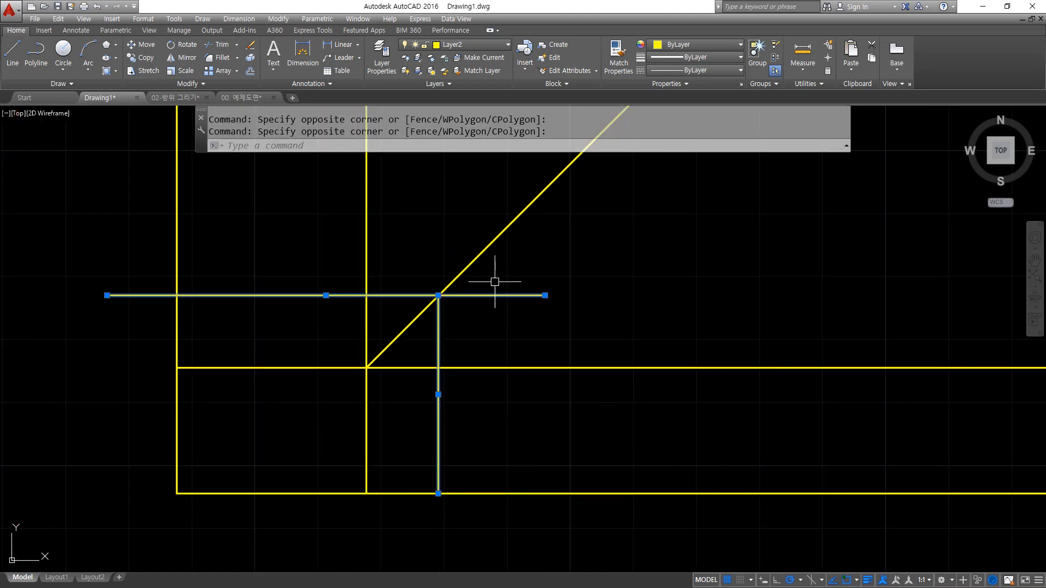
key("Delete")
Draw a continuous line from left of the front view across to the 45° line and straight down to the lowest horizontal line.
type("l")
key("Return")
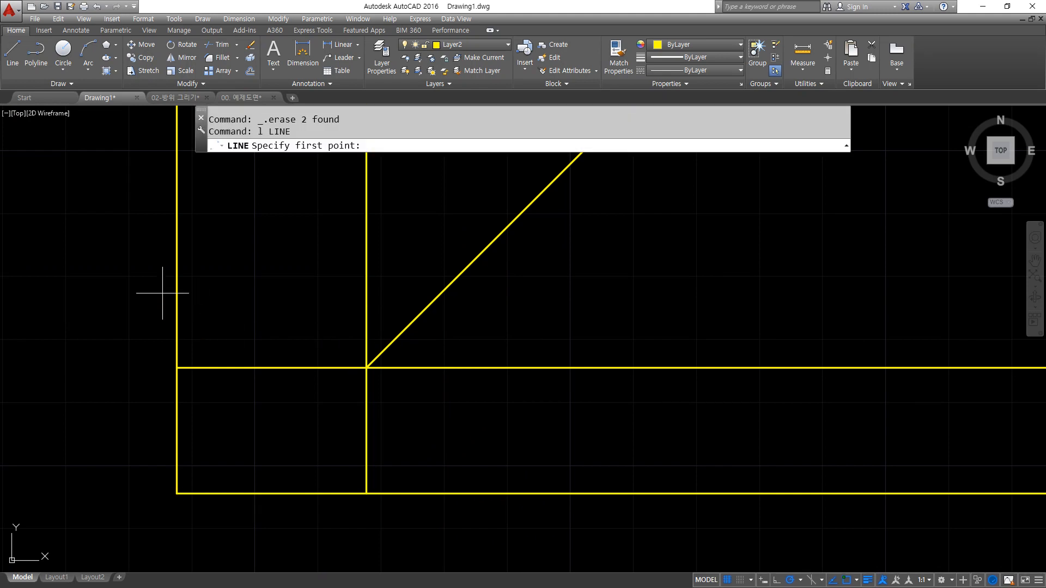
left_click(133, 284)
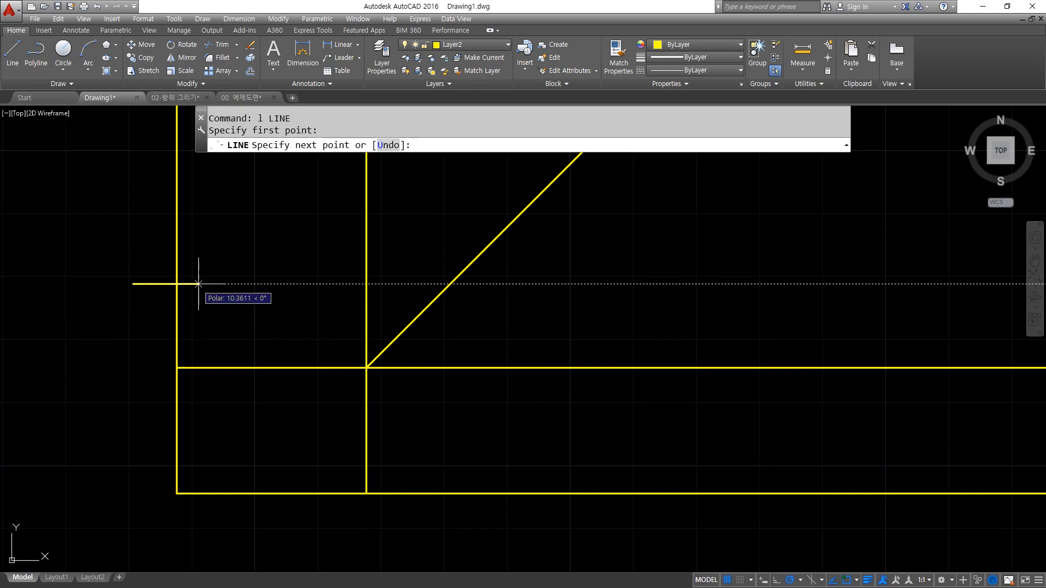
left_click(451, 283)
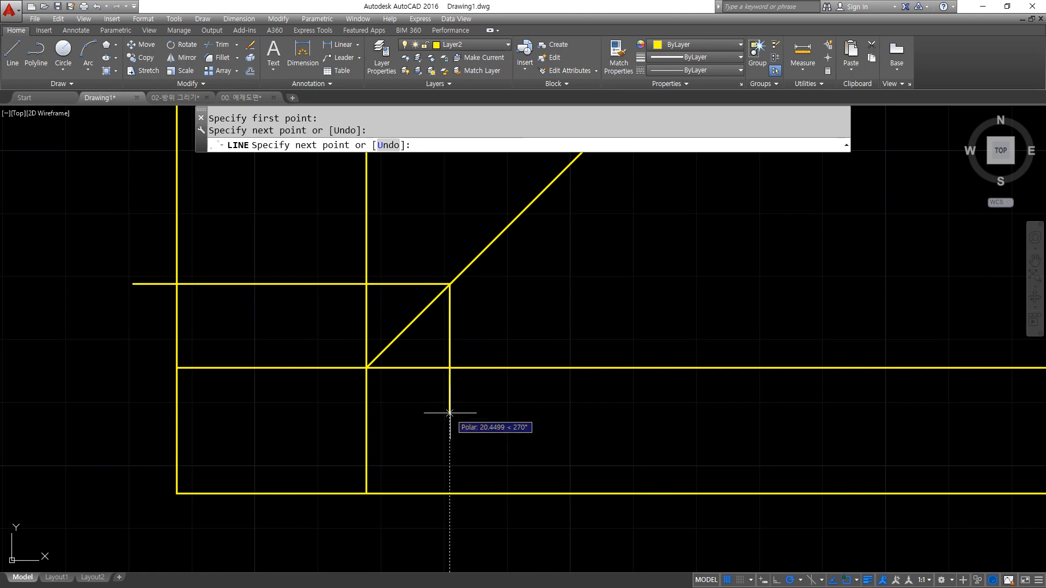
left_click(449, 494)
key("Return")
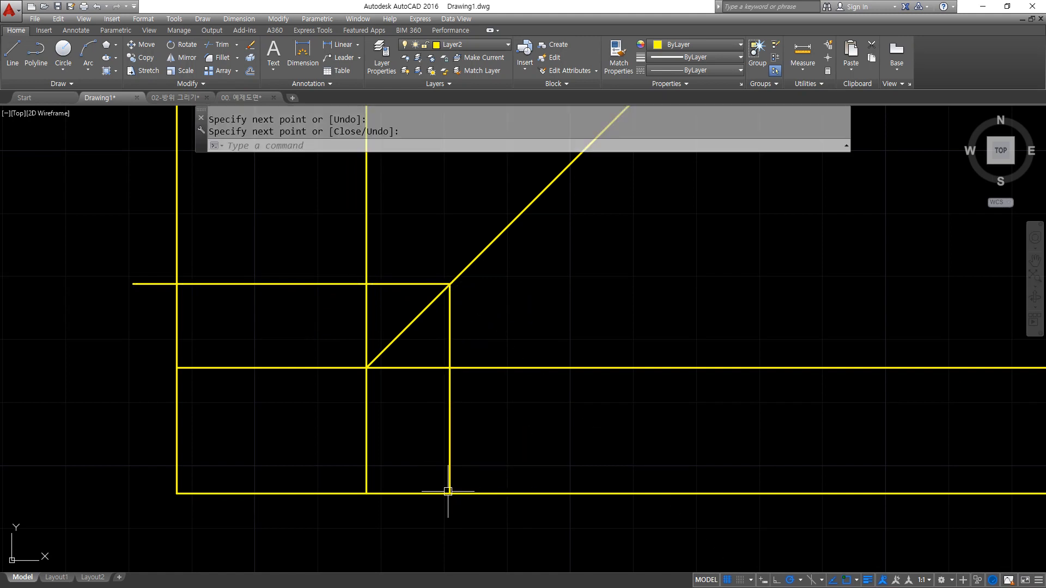
Offset the new vertical segment 10 to the right and the new horizontal segment 10 upward.
type("o")
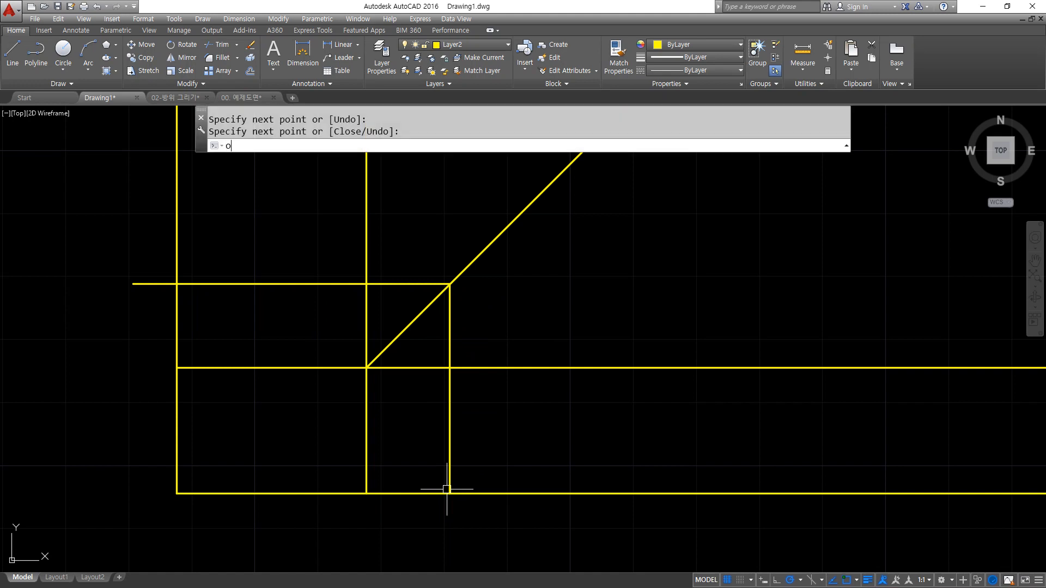
key("Return")
type("10")
key("Return")
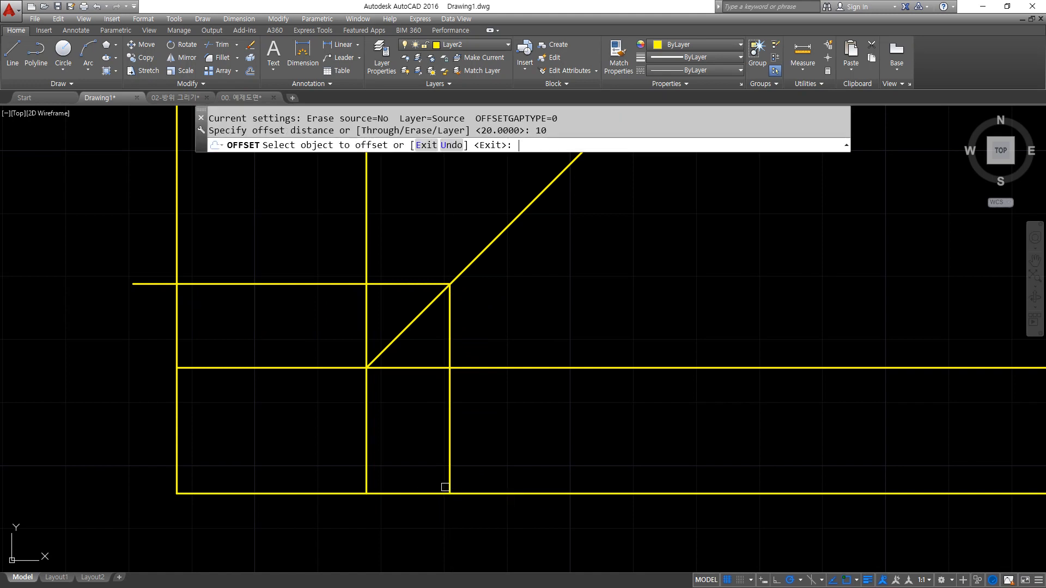
left_click(451, 450)
left_click(451, 447)
left_click(417, 284)
left_click(409, 241)
key("Return")
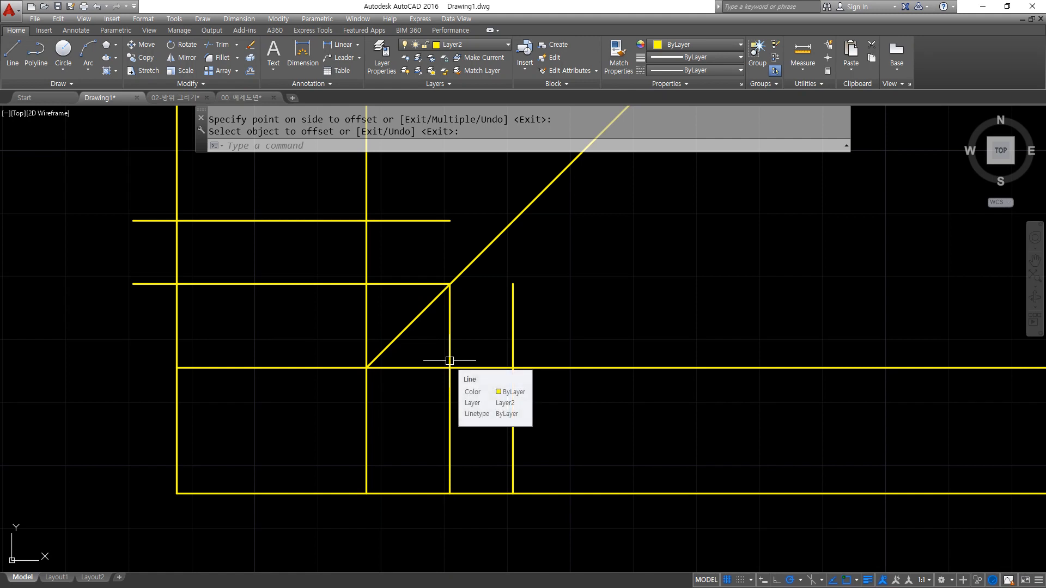
Fillet the far vertical side-view line to the 45° line with radius 0 so they meet in a sharp corner.
type("f")
key("Return")
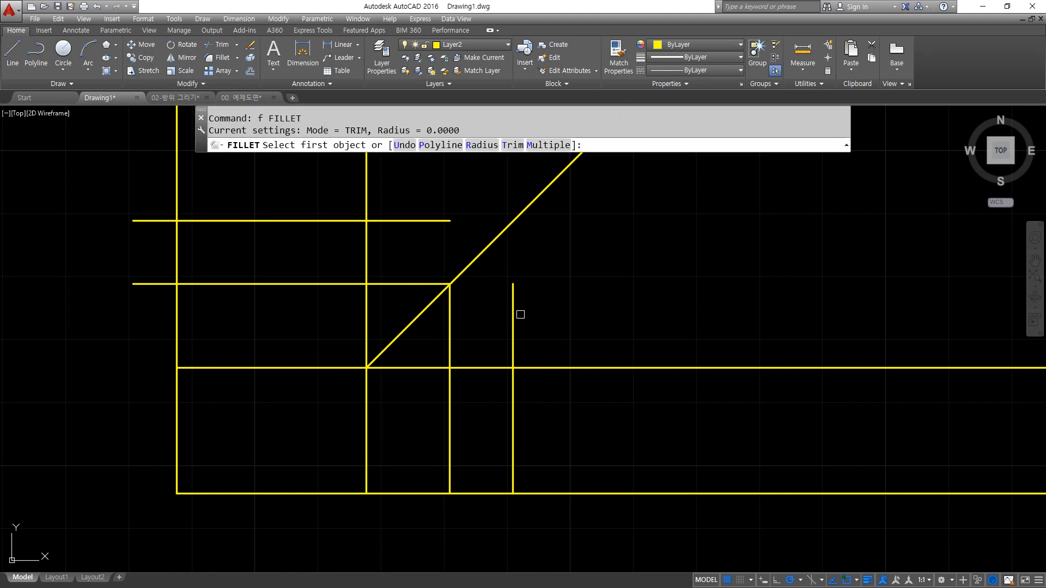
left_click(515, 300)
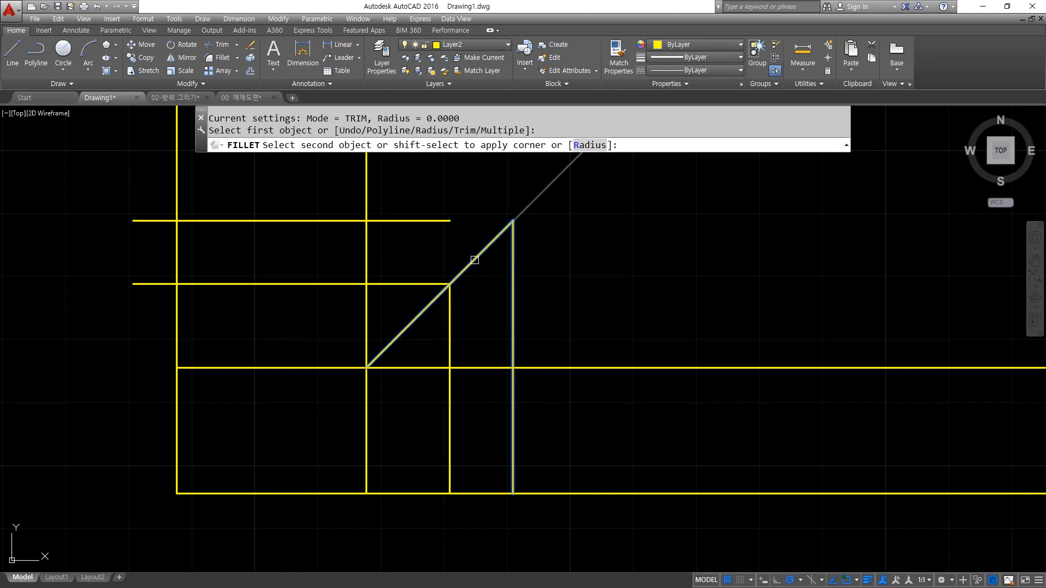
left_click(474, 260)
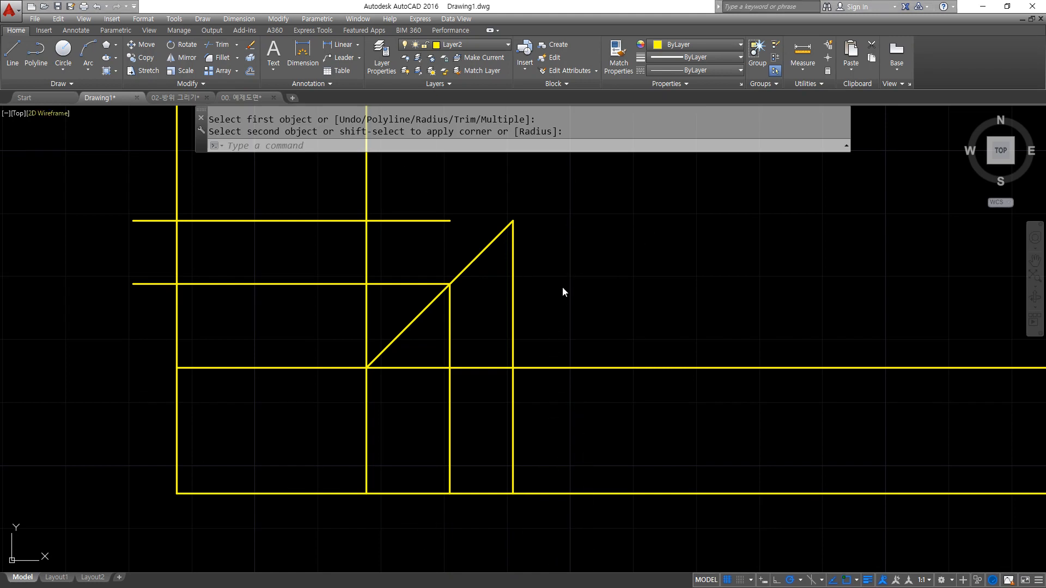
Trim the excess lines around the side-view rectangle with a fence.
type("tr")
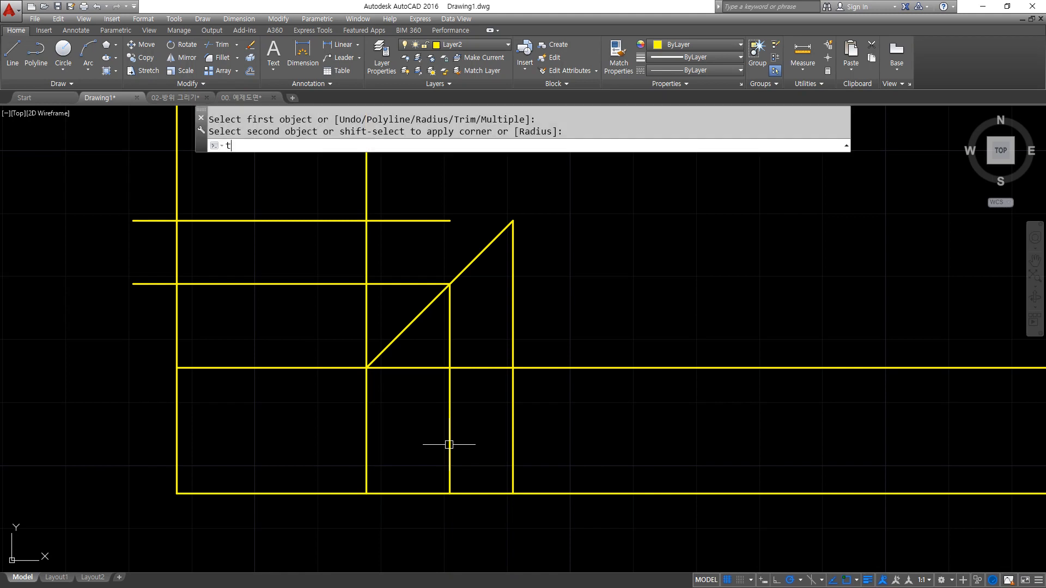
key("Return")
key("Return")
type("f")
key("Return")
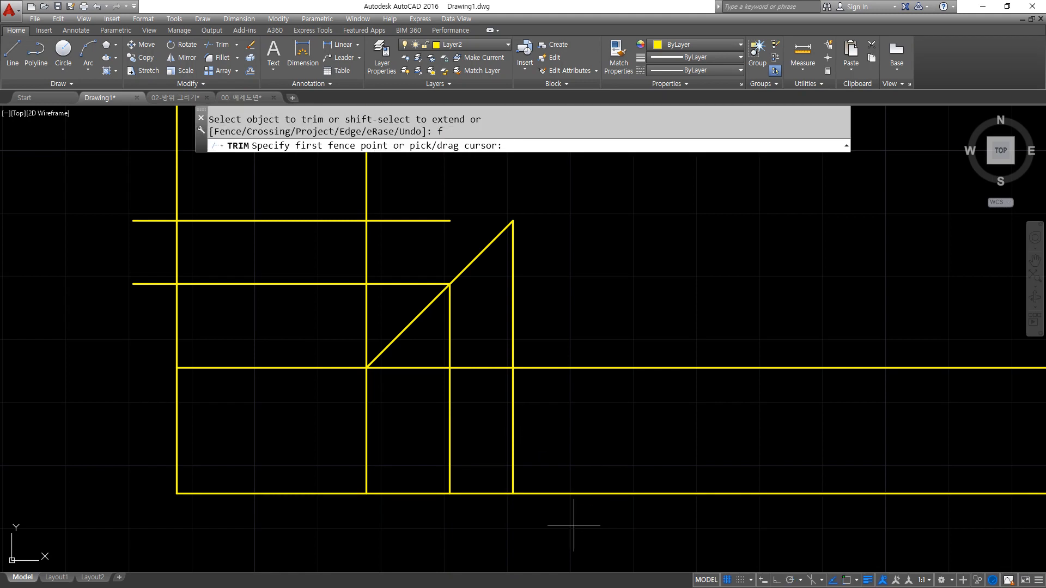
left_click(565, 524)
left_click(548, 338)
left_click(433, 352)
left_click(423, 510)
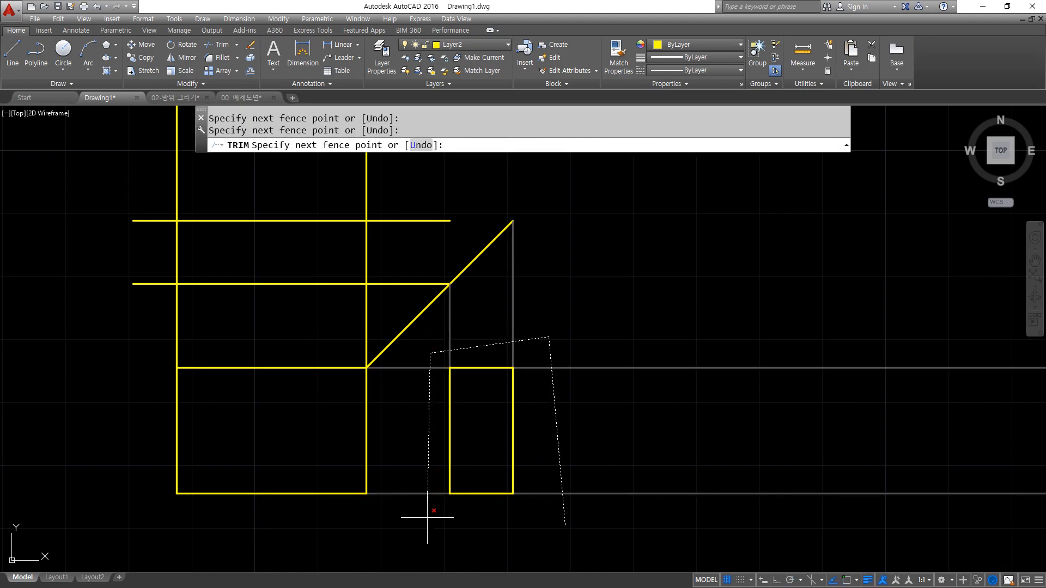
key("Return")
Trim the excess horizontal and vertical lines around the top-view rectangle with a closed fence path.
key("Return")
left_click(156, 333)
left_click(327, 316)
left_click(385, 310)
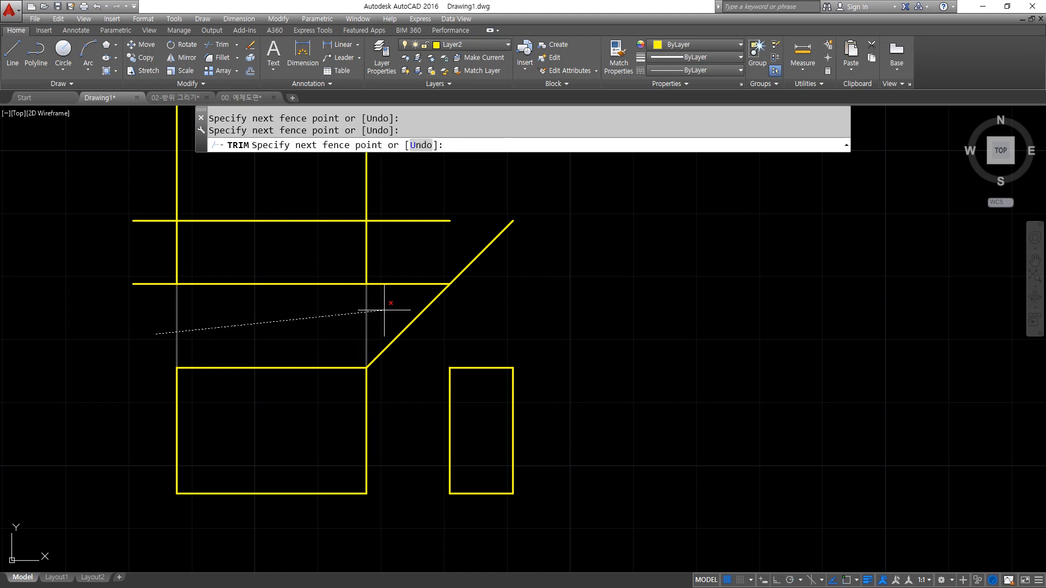
left_click(397, 183)
left_click(142, 190)
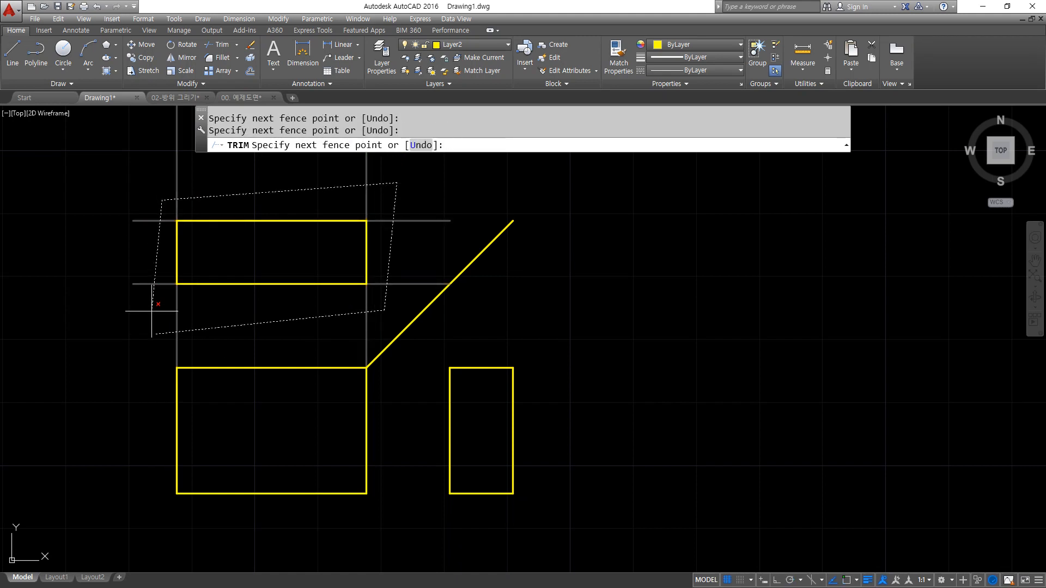
key("Return")
key("Return")
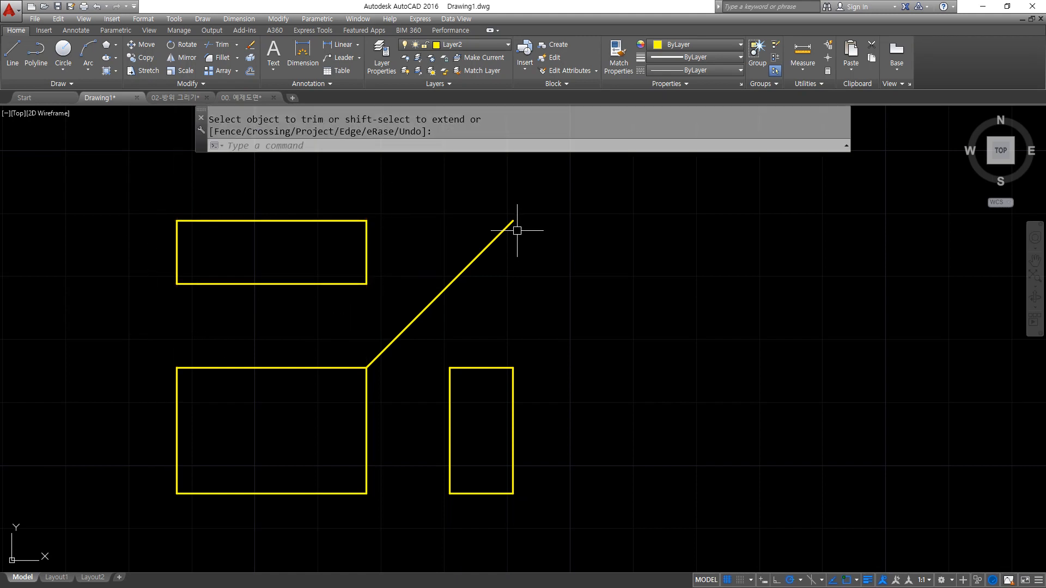
Erase the 45° line between the top view and the side view.
mouse_move(450, 275)
left_mouse_down()
mouse_move(436, 319)
mouse_move(448, 297)
mouse_move(467, 311)
mouse_move(471, 287)
left_mouse_up()
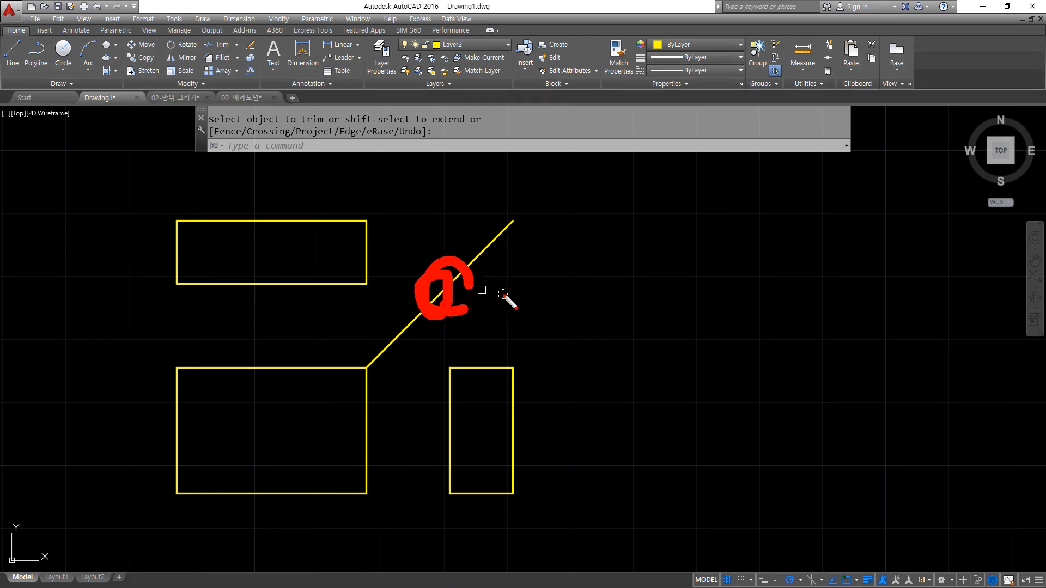
key("Escape")
left_click(478, 294)
left_click(463, 268)
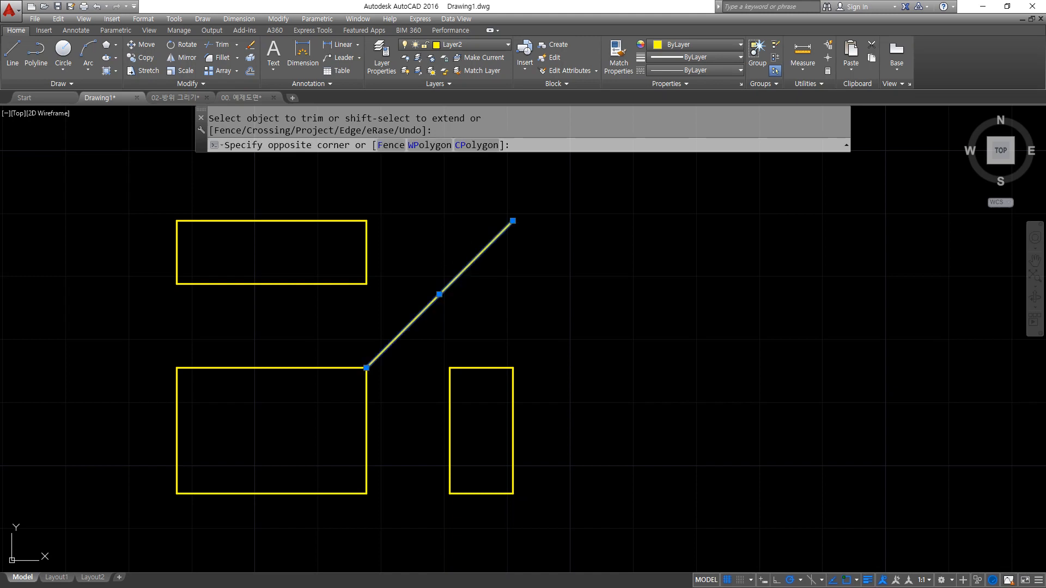
type("e")
key("Return")
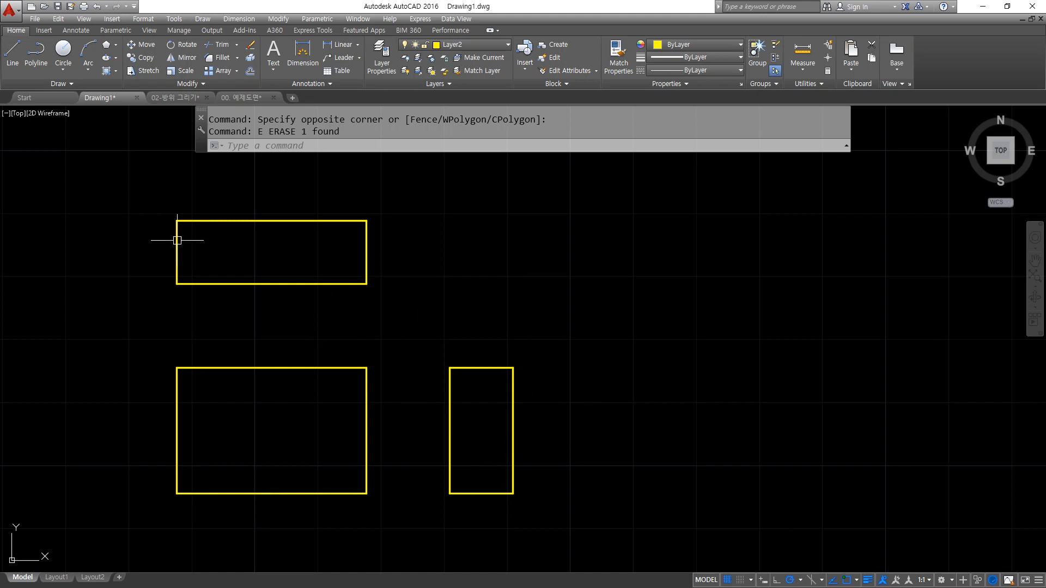
Erase the box's front, top and side views to clear the drawing area.
scroll(462, 384, "down", 2)
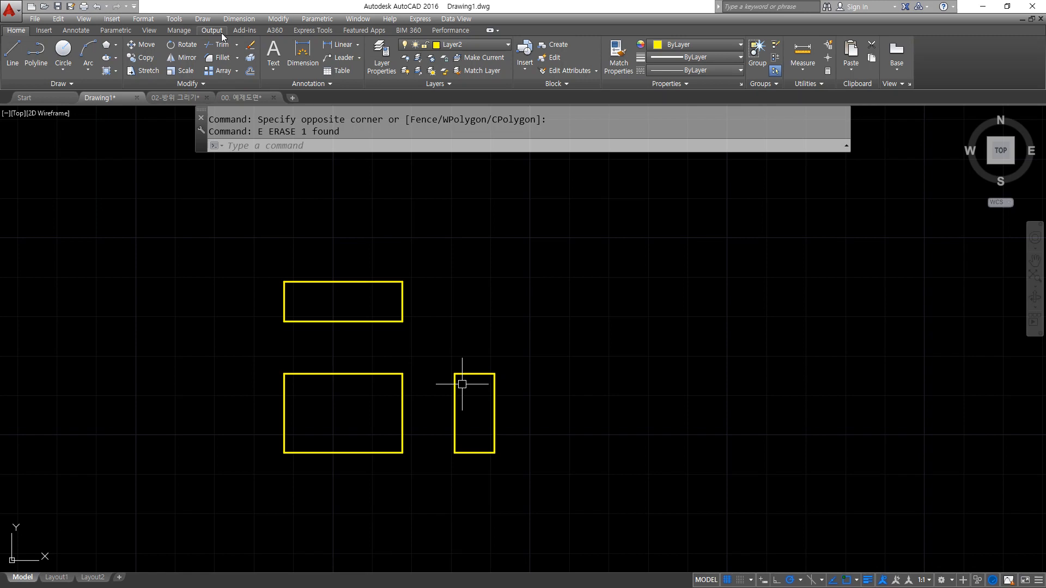
left_click(569, 485)
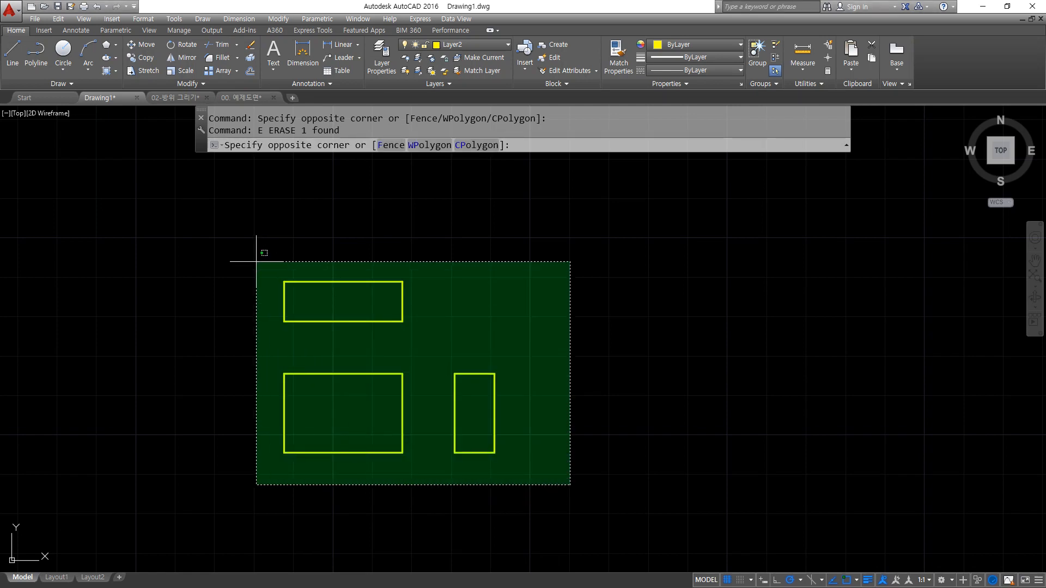
left_click(256, 262)
type("e")
key("Return")
Draw a horizontal, a vertical and a 45° construction line through one common point.
type("x")
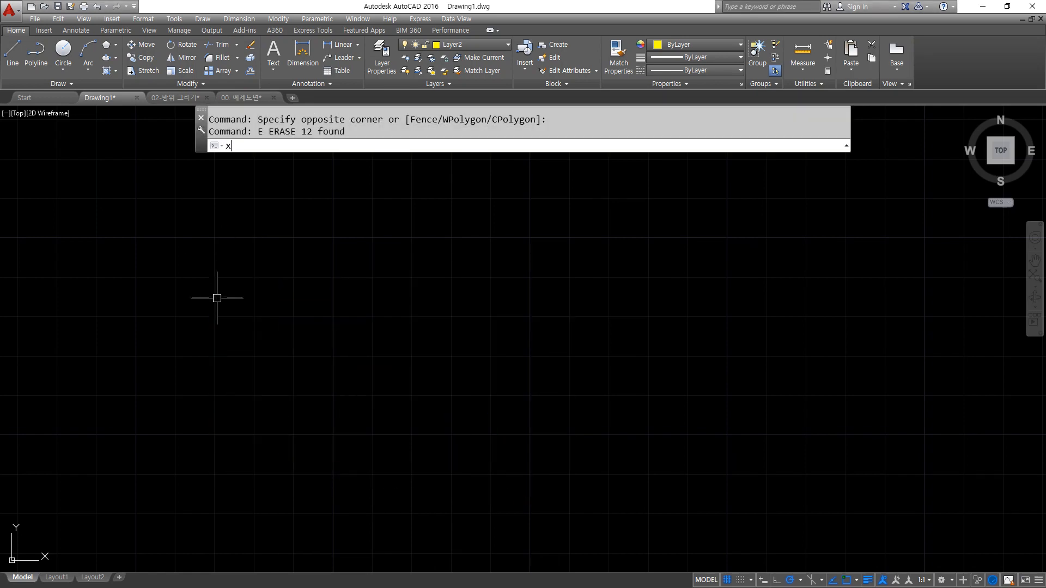
type("l")
key("Return")
left_click(381, 386)
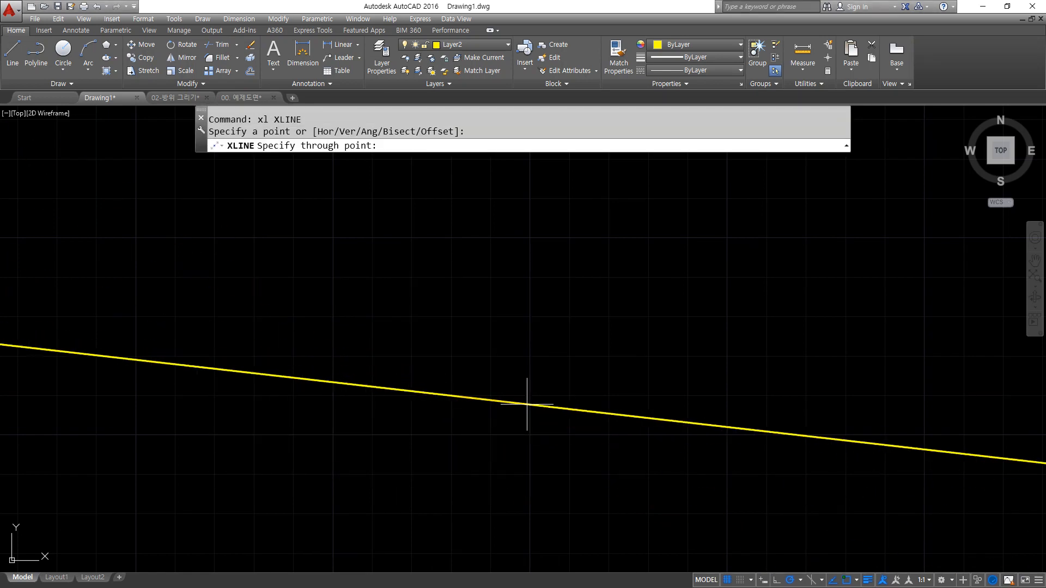
left_click(530, 388)
left_click(466, 345)
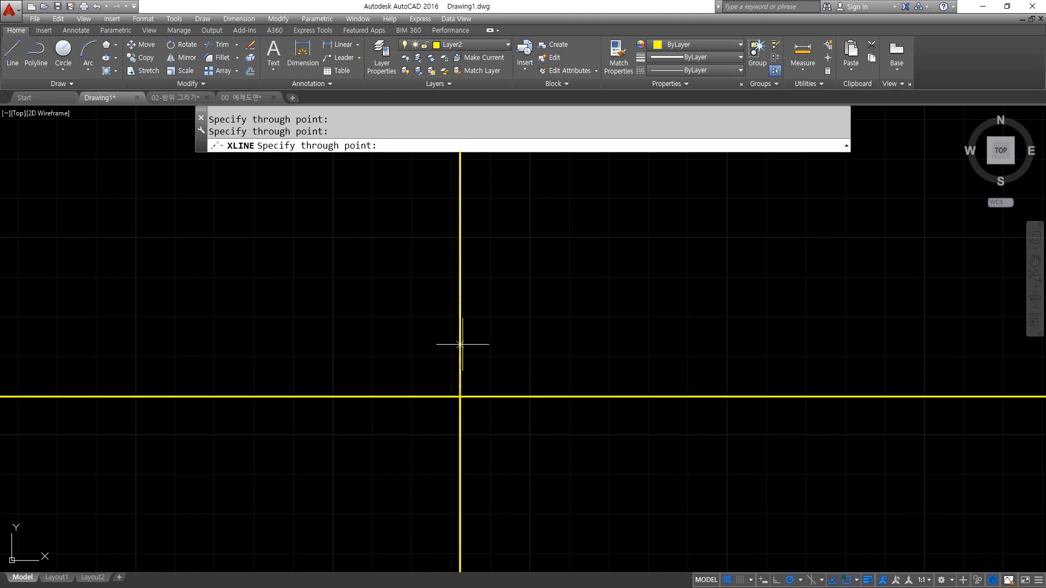
left_click(507, 346)
key("Return")
Trim off the part of the 45° construction line below the common intersection.
type("tr")
key("Return")
key("Return")
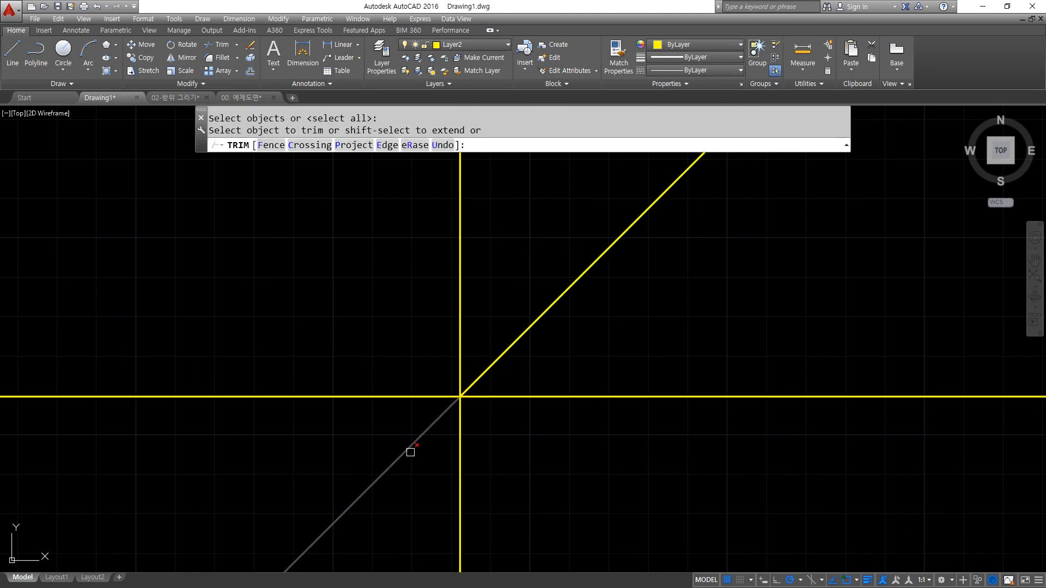
left_click(410, 453)
key("Return")
Offset the horizontal construction line 10 downward, and offset the resulting line another 10 downward.
type("o")
key("Return")
type("1")
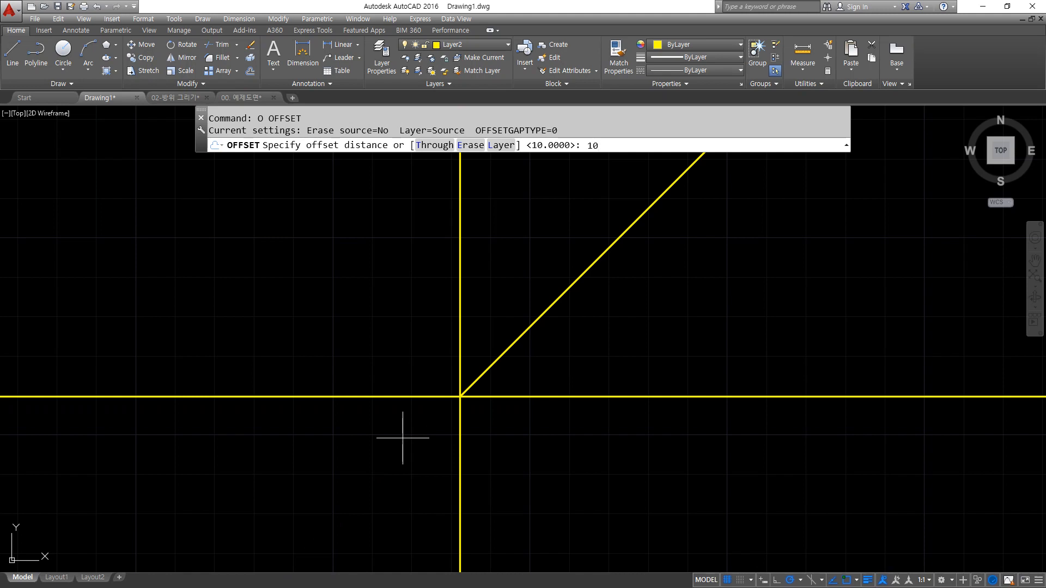
key("Return")
left_click(404, 397)
left_click(404, 430)
left_click(402, 436)
left_click(390, 486)
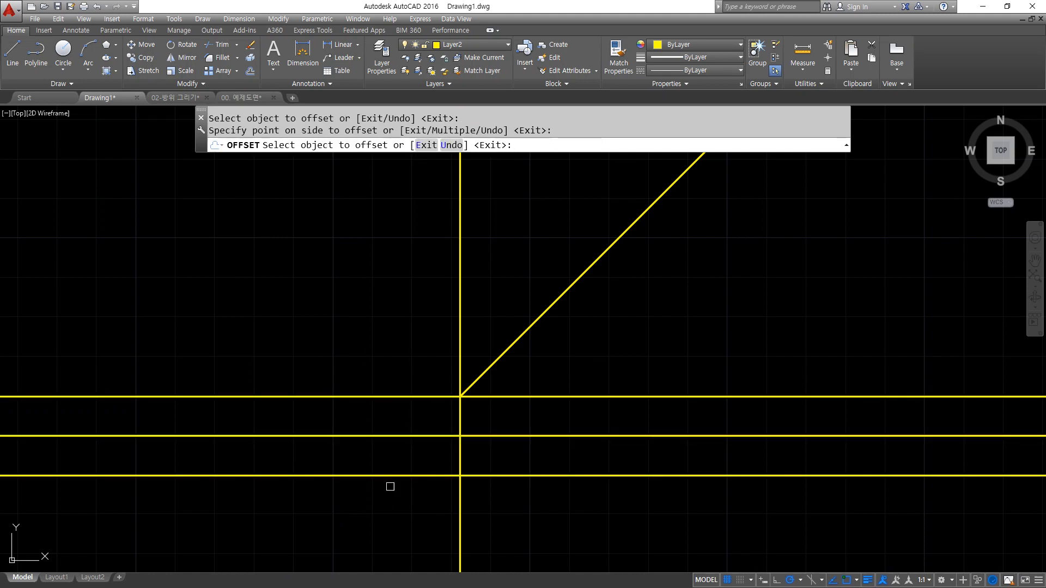
key("Return")
Move the middle horizontal line to Layer1 as the centre line.
left_click(385, 435)
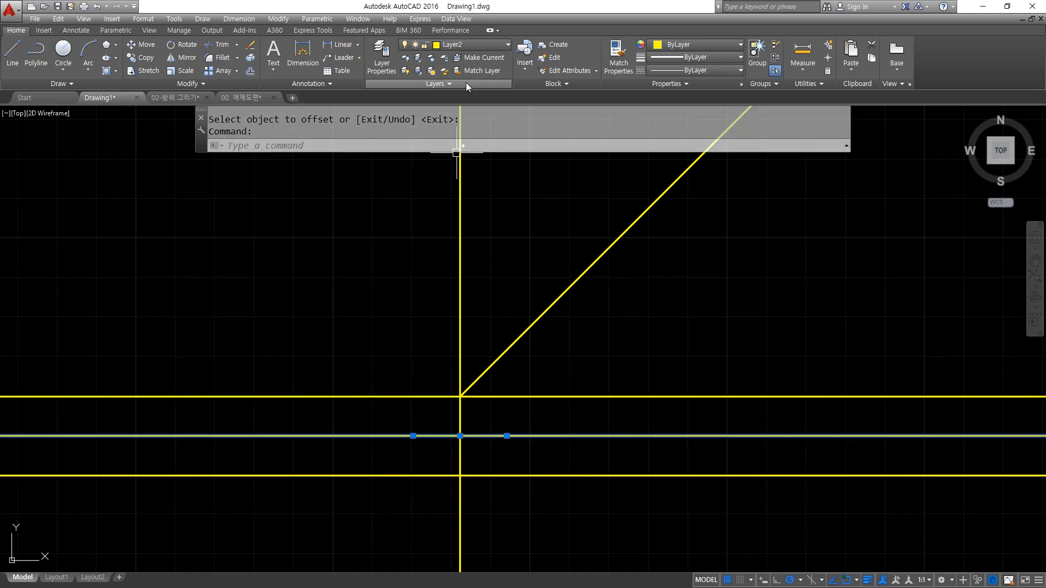
left_click(480, 44)
left_click(474, 72)
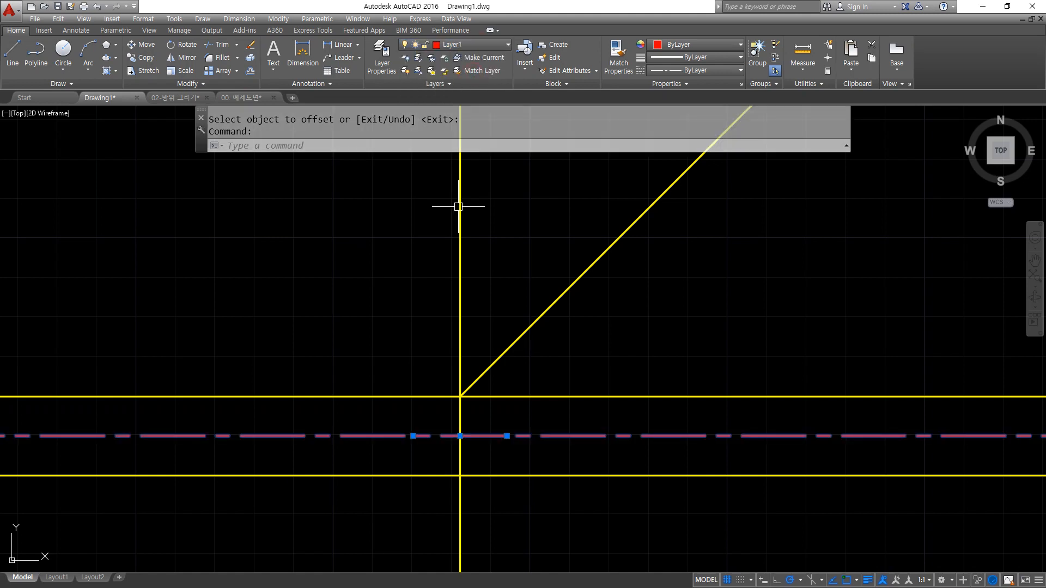
key("Escape")
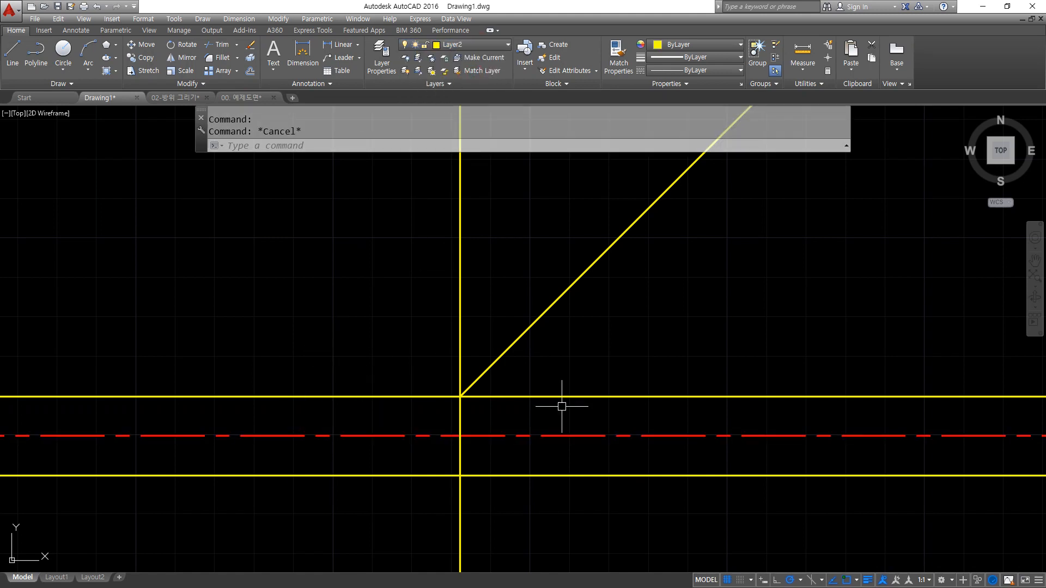
Draw a continuous line from below the horizontals straight up to the 45° line and across to the left.
type("l")
key("Return")
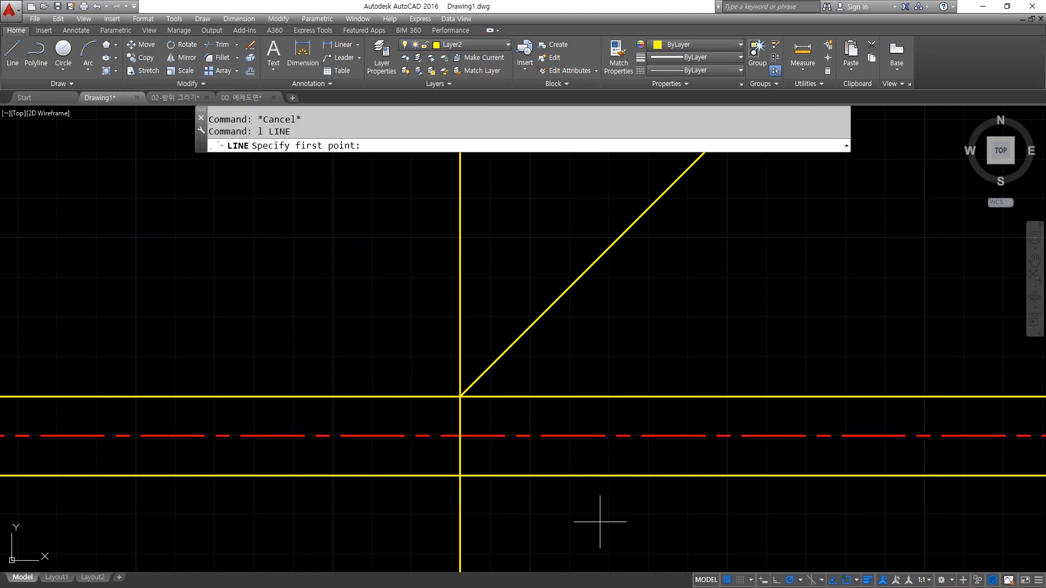
left_click(599, 522)
left_click(599, 257)
scroll(214, 255, "down", 1)
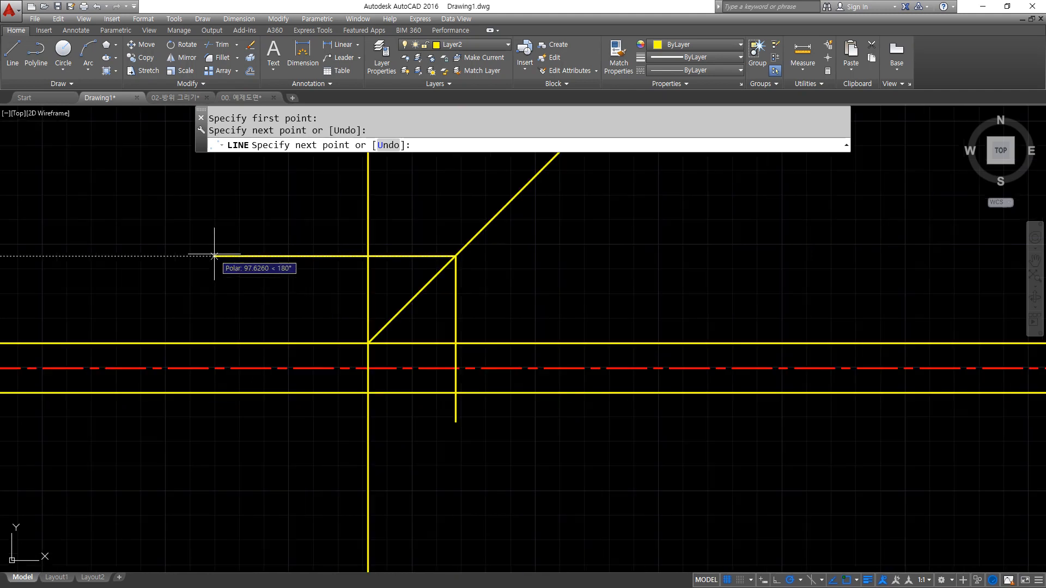
middle_click_drag(214, 255, 426, 261)
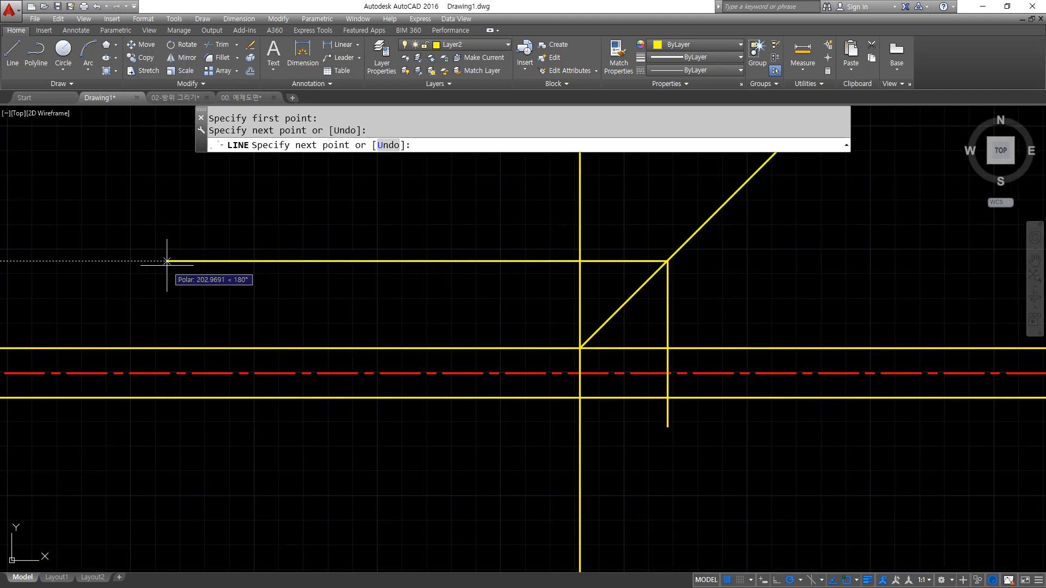
left_click(45, 262)
key("Return")
Draw a circle centred where the new vertical line crosses the centre line, reaching the upper yellow horizontal line.
scroll(667, 364, "up", 2)
type("c")
key("Return")
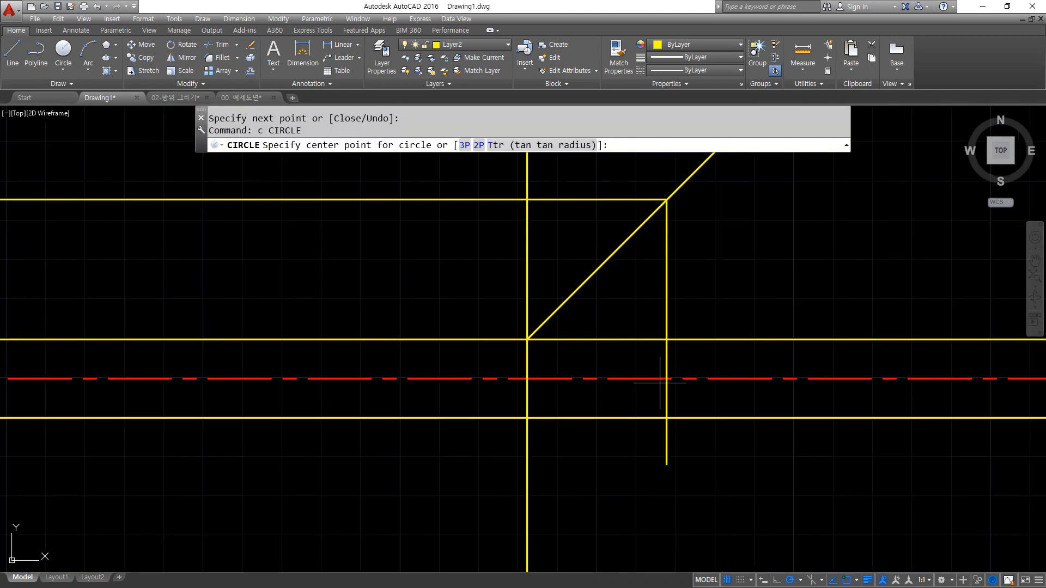
left_click(666, 379)
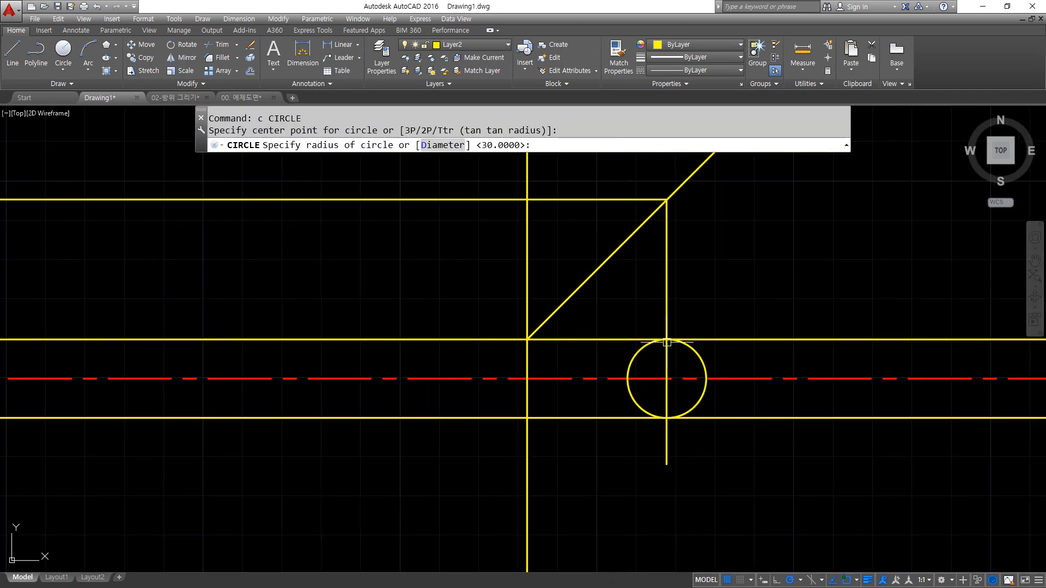
left_click(667, 342)
Trim both yellow horizontal lines between the vertical construction line and the vertical line through the circle.
type("tr")
key("Return")
key("Return")
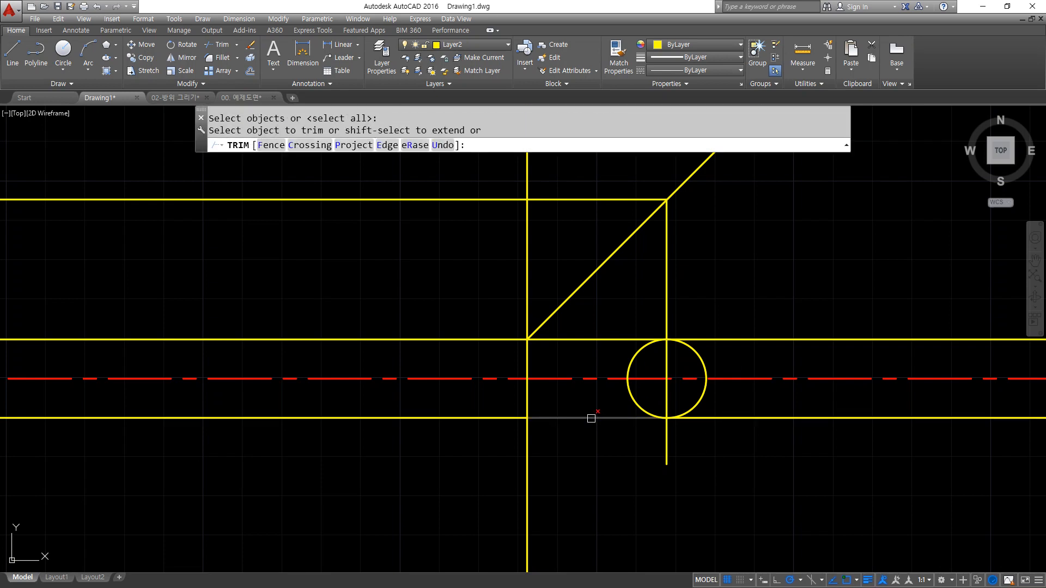
left_click(591, 418)
left_click(588, 339)
key("Return")
Erase the two yellow horizontal line remnants to the right of the circle.
left_click(801, 419)
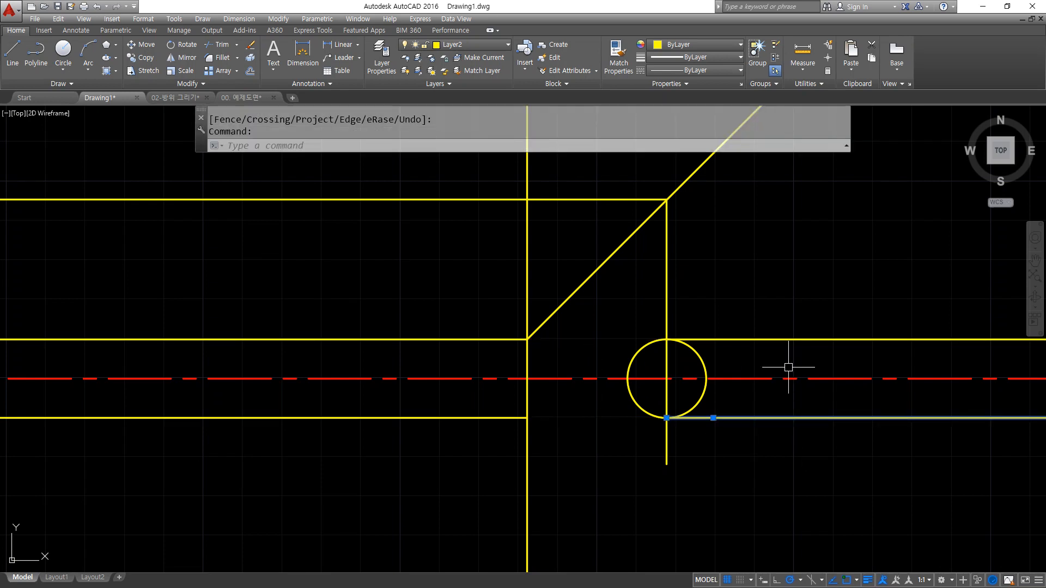
left_click(788, 367)
left_click(759, 329)
type("e")
key("Return")
Match the vertical line through the circle to the red centre line's properties.
type("m")
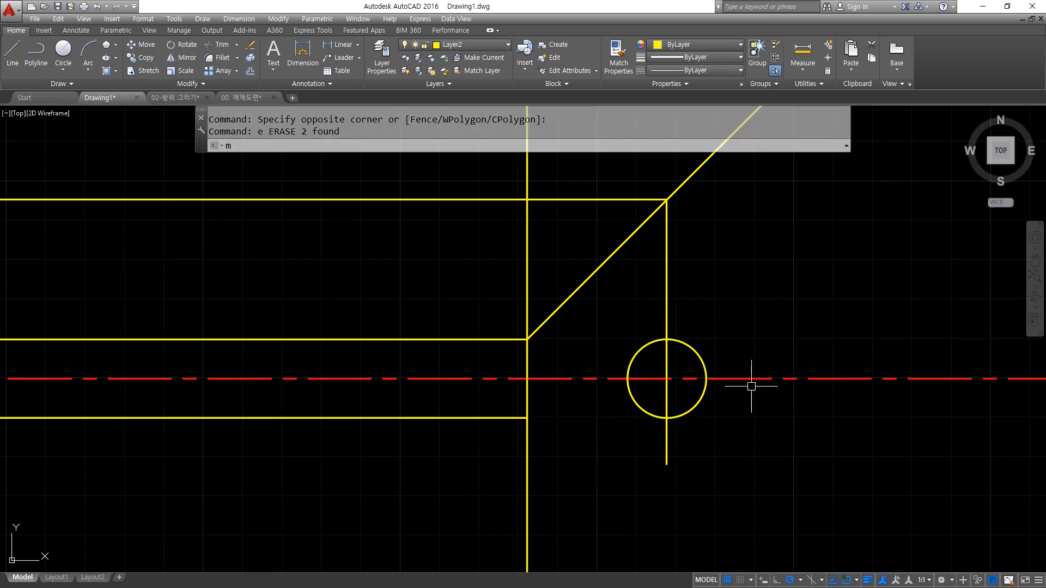
type("a")
key("Return")
left_click(746, 379)
left_click(662, 316)
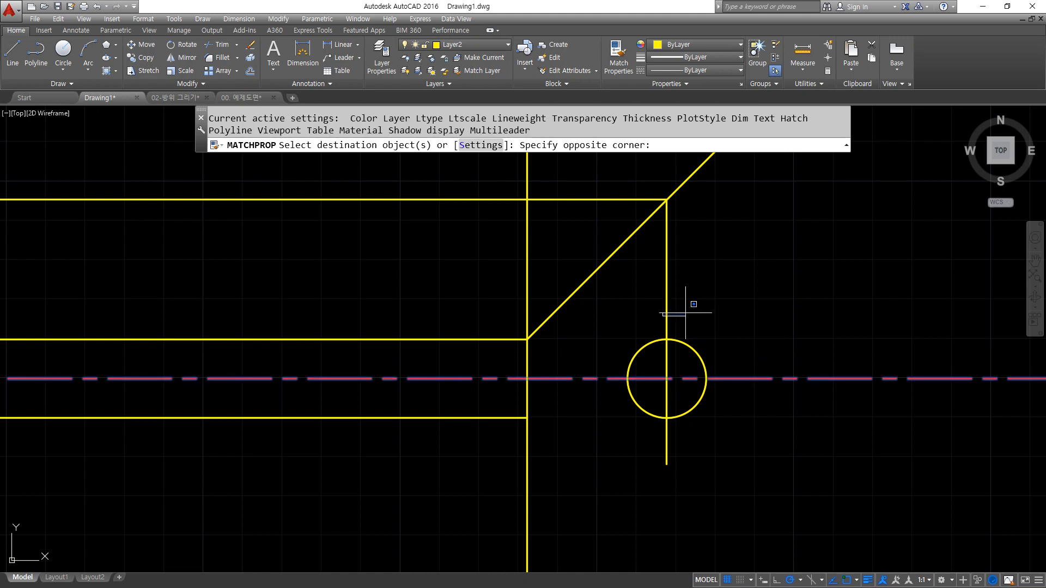
left_click(681, 302)
left_click(667, 309)
key("Return")
Offset the horizontal line ending at the 45° line by 10 upward and 10 downward.
type("o")
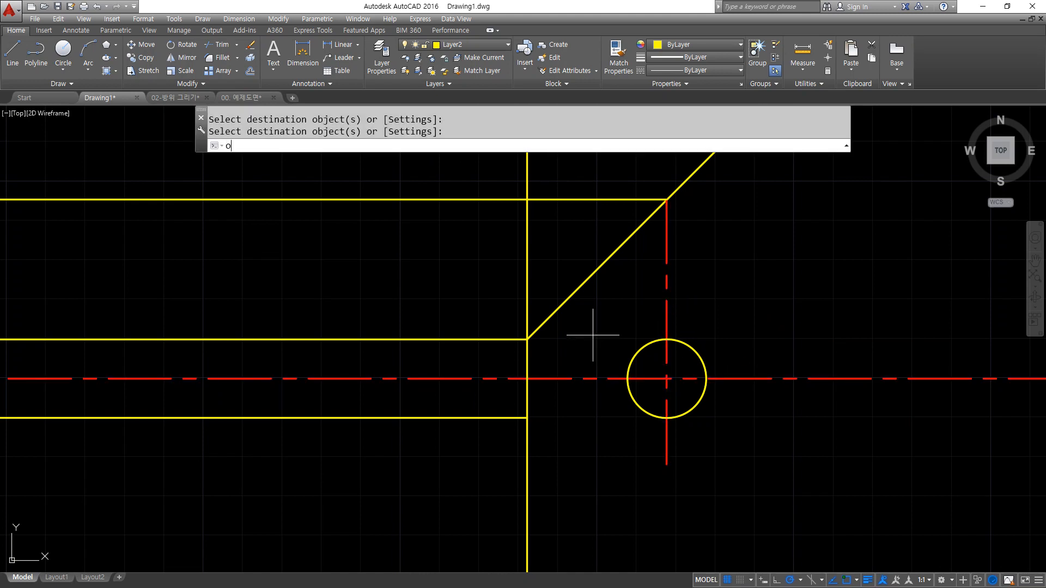
key("Return")
type("10")
key("Return")
left_click(465, 203)
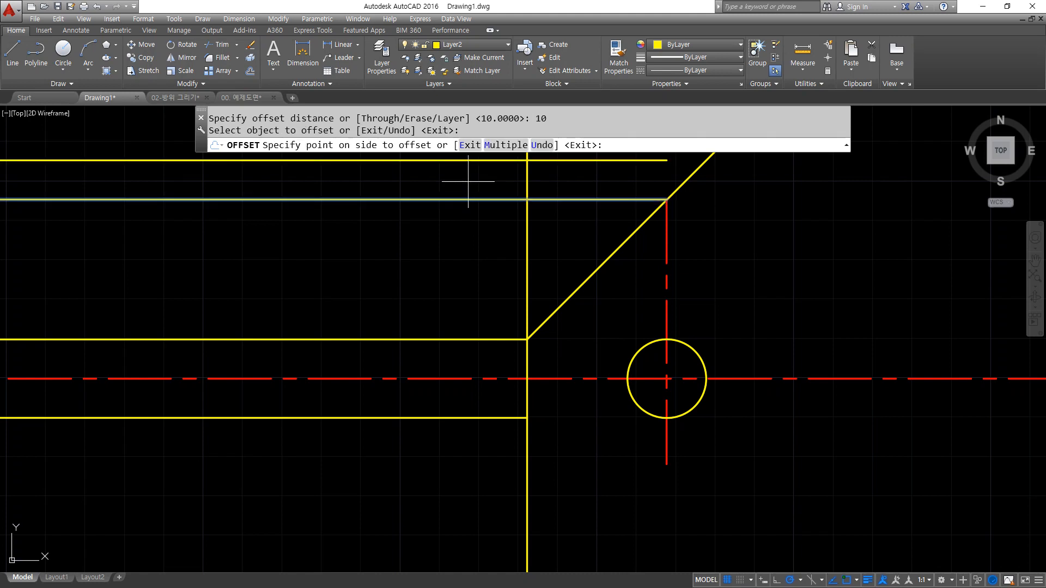
left_click(464, 189)
left_click(459, 201)
left_click(451, 263)
key("Return")
Trim the ends of the two offset horizontal lines that extend past the vertical construction line.
type("tr")
key("Return")
key("Return")
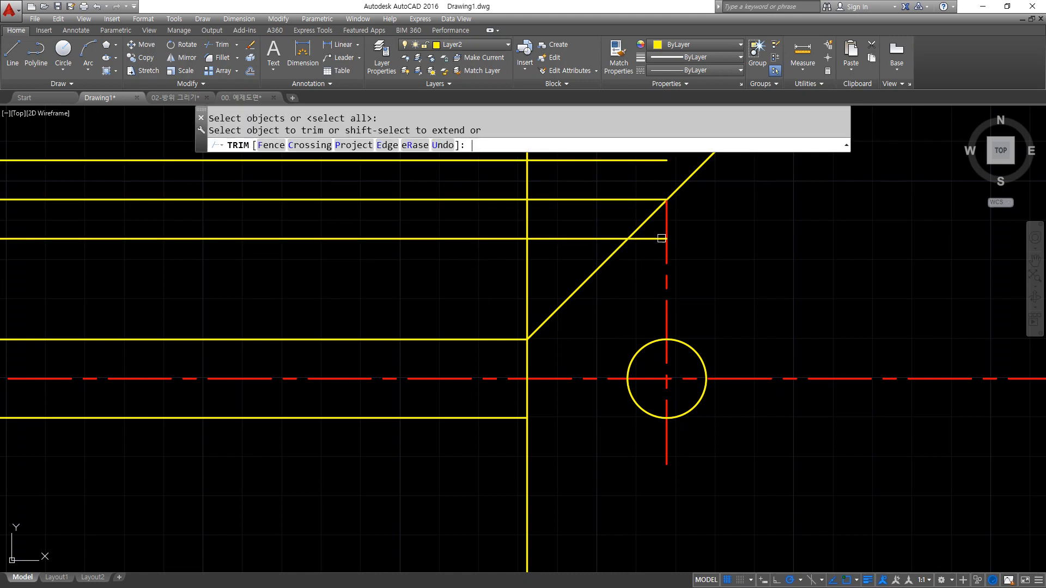
left_click(654, 239)
left_click(572, 238)
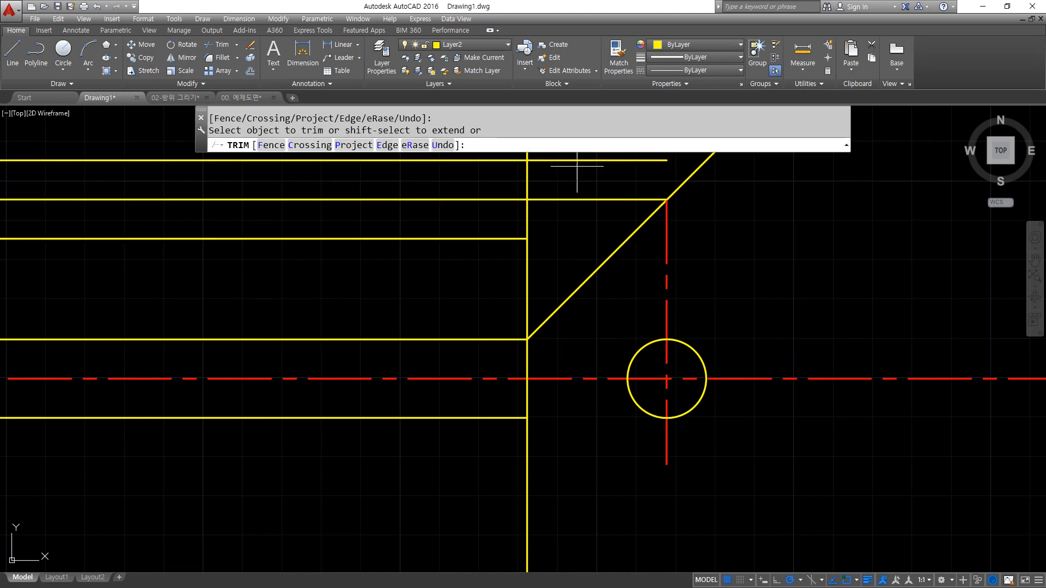
left_click(577, 166)
left_click(549, 159)
Trim the vertical construction line between the two cylinder views, below the lower view and above the upper view.
left_click(526, 273)
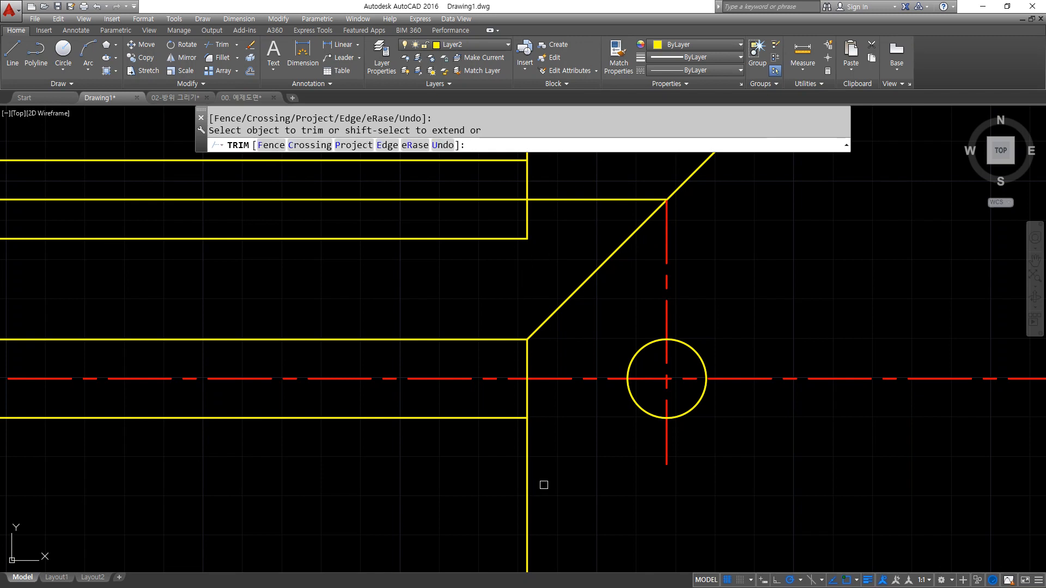
left_click(533, 492)
left_click(517, 503)
middle_click_drag(473, 240, 490, 295)
left_click(559, 174)
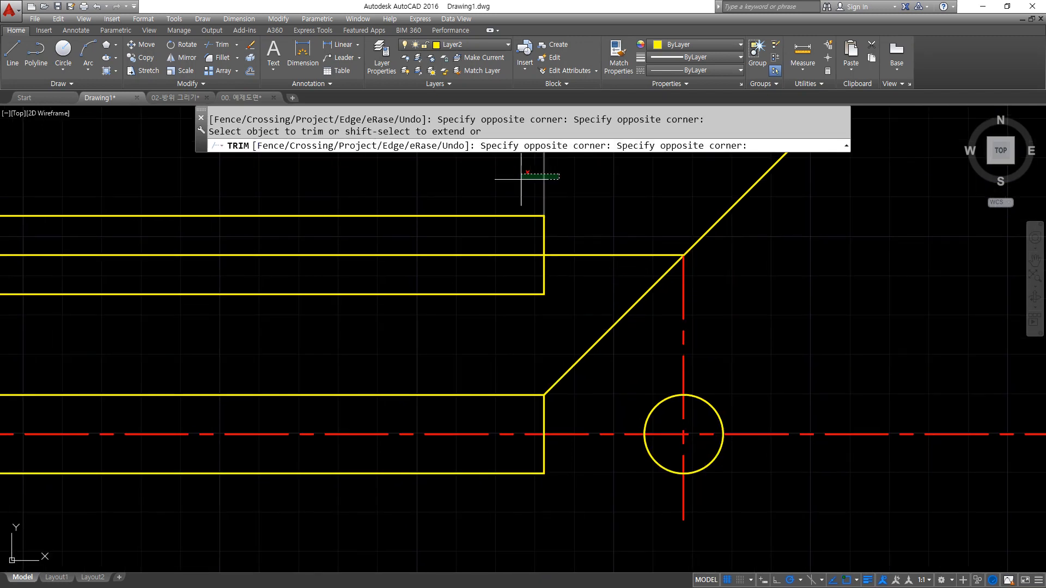
left_click(521, 178)
key("Return")
Match the upper view's middle horizontal line to the properties of the red vertical centre line through the circle.
type("ma")
key("Return")
left_click(683, 321)
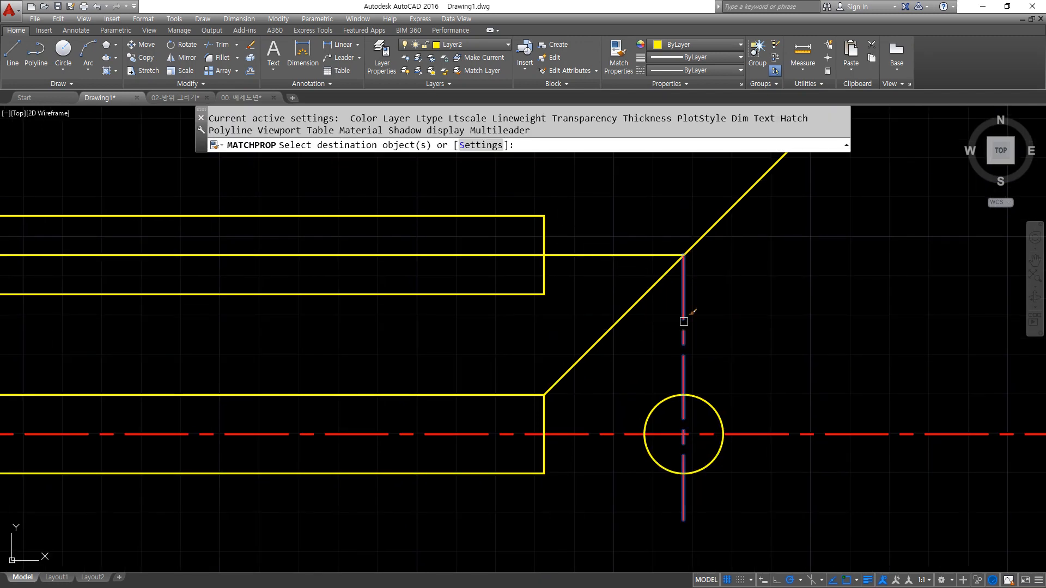
left_click(632, 255)
key("Return")
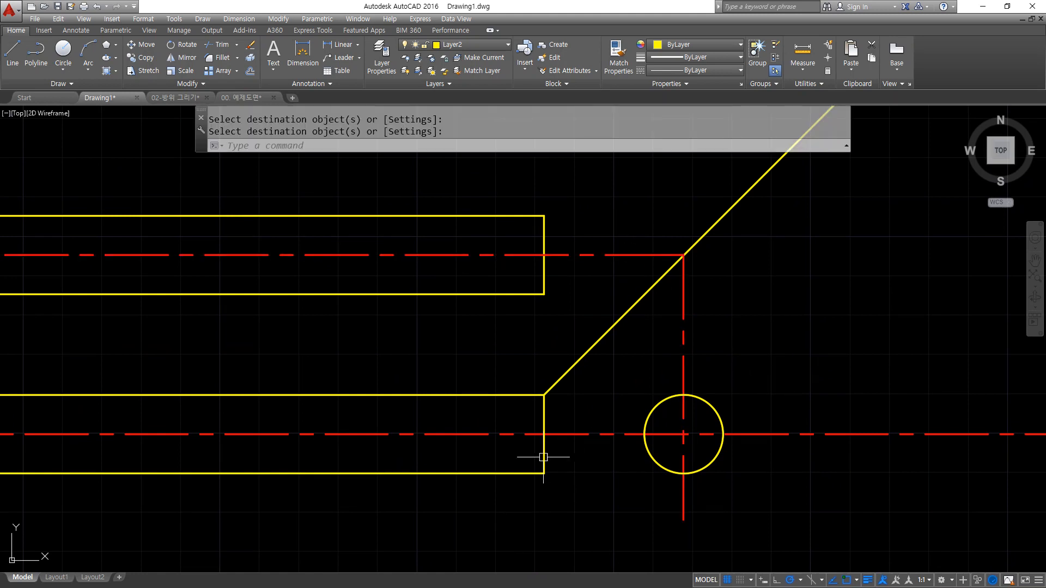
mouse_move(343, 473)
left_mouse_down()
mouse_move(317, 436)
mouse_move(379, 471)
left_mouse_up()
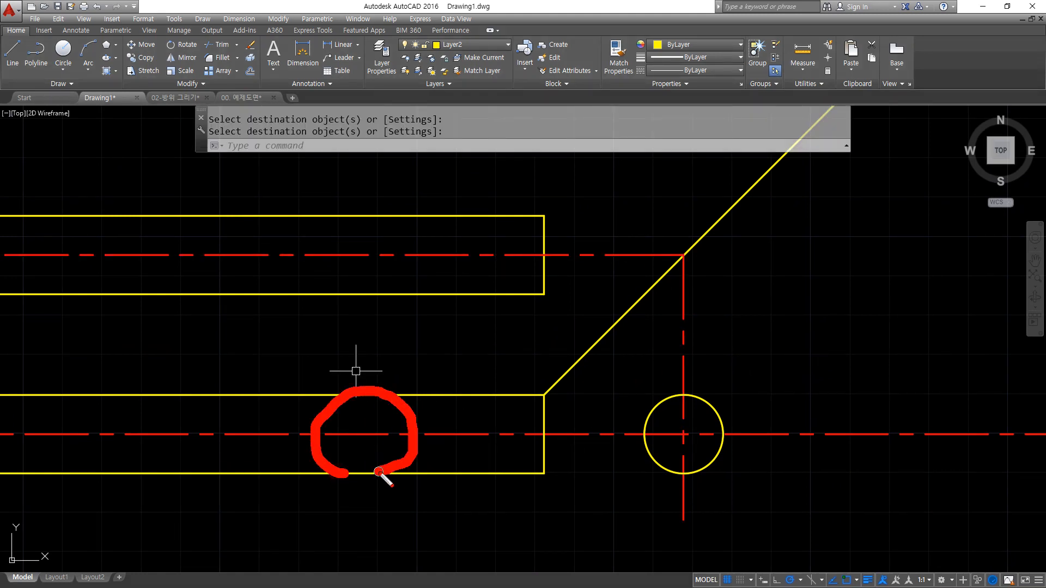
left_click_drag(354, 294, 367, 290)
left_click_drag(716, 470, 761, 454)
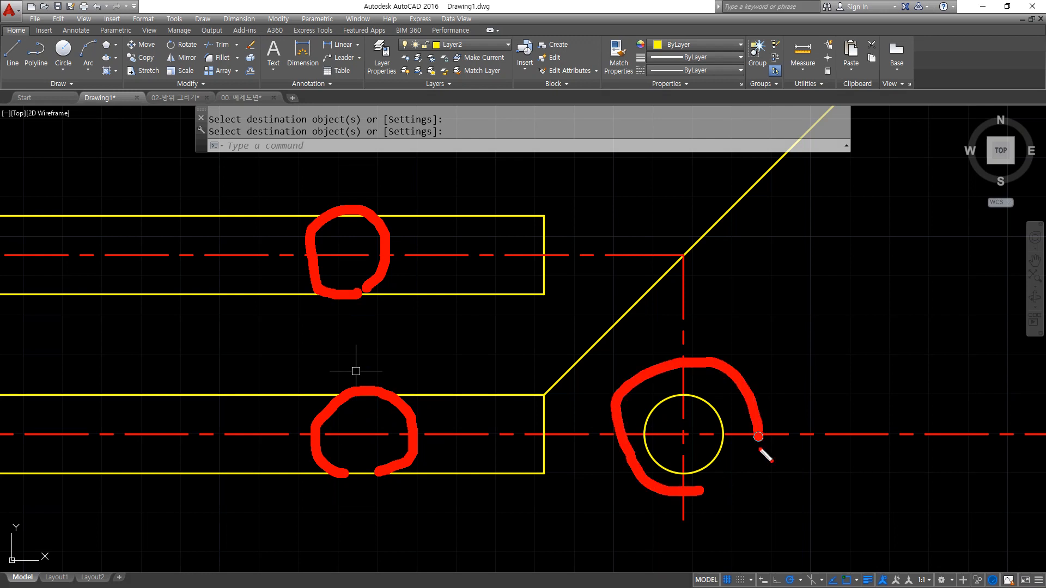
key("Escape")
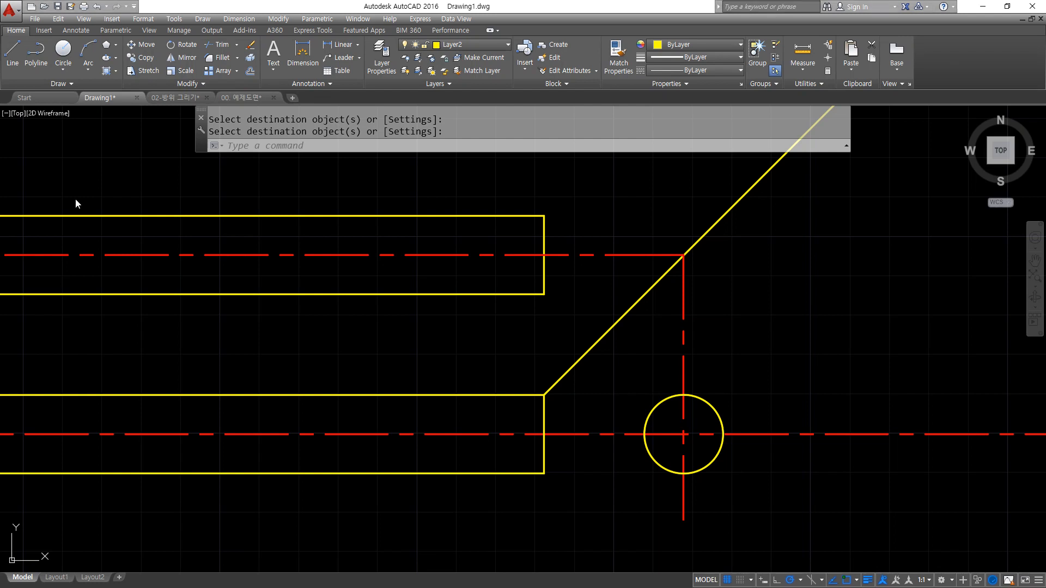
key("Return")
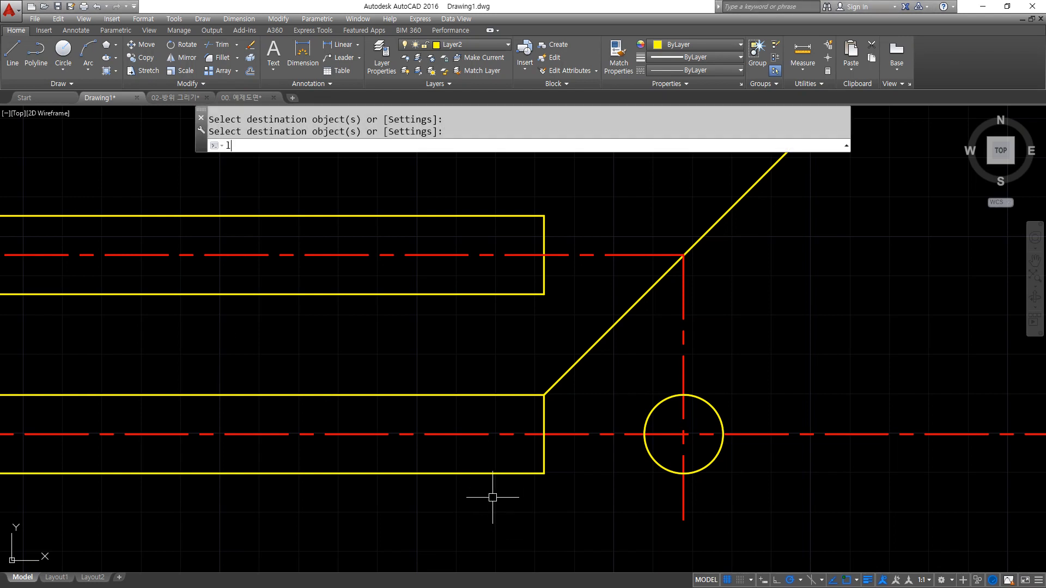
Set polar tracking to 30° increments and draw a slanted line from the lower view's bottom-right corner to its top edge.
type("l")
key("Return")
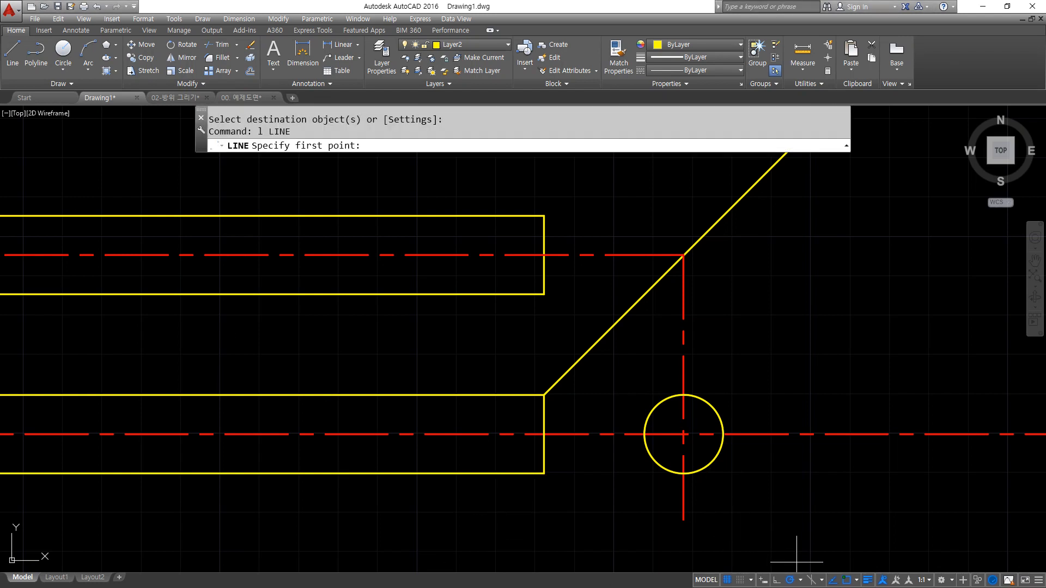
left_click(800, 581)
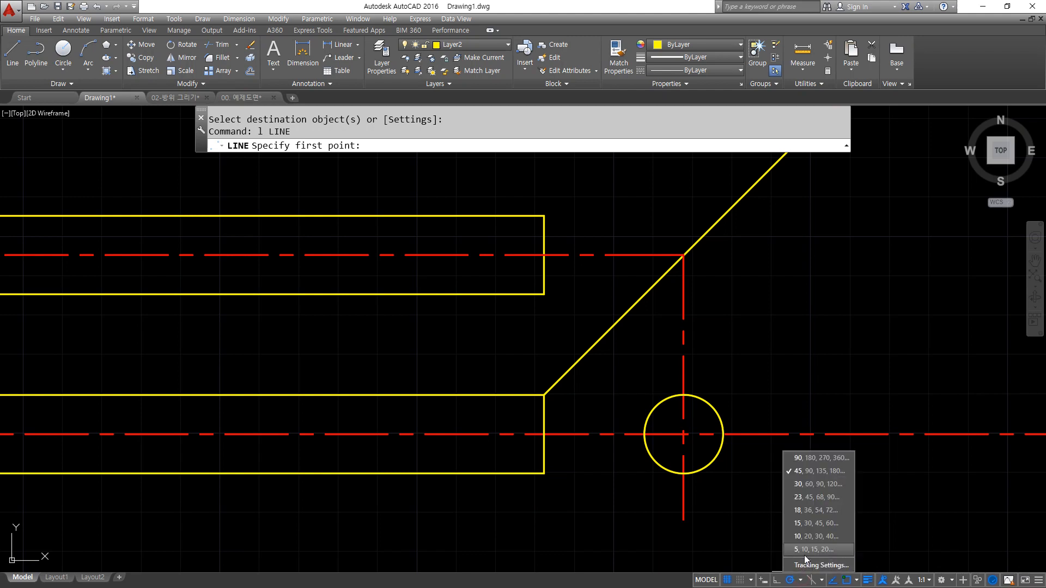
left_click(813, 485)
left_click(544, 473)
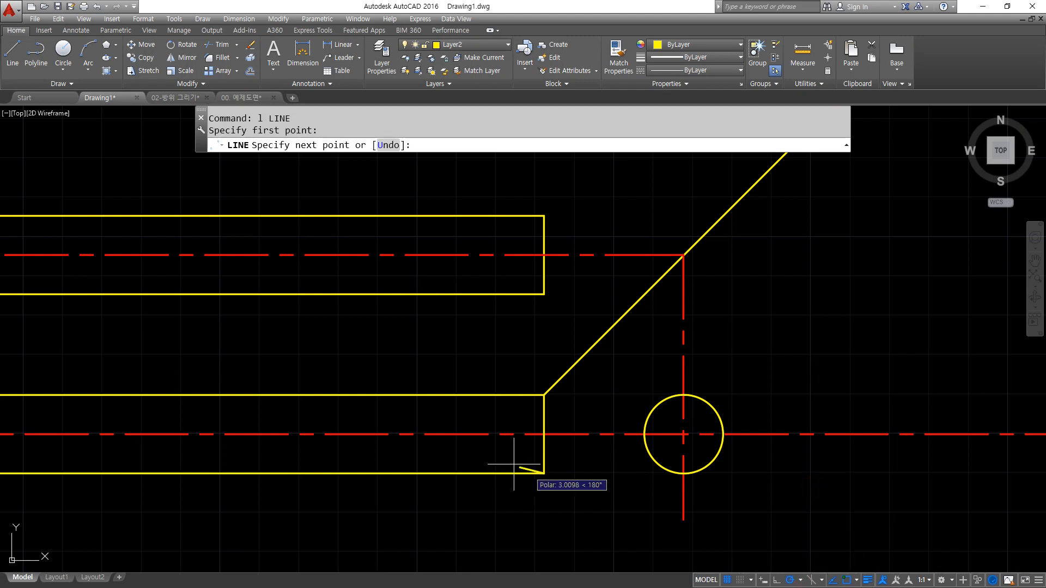
left_click(408, 395)
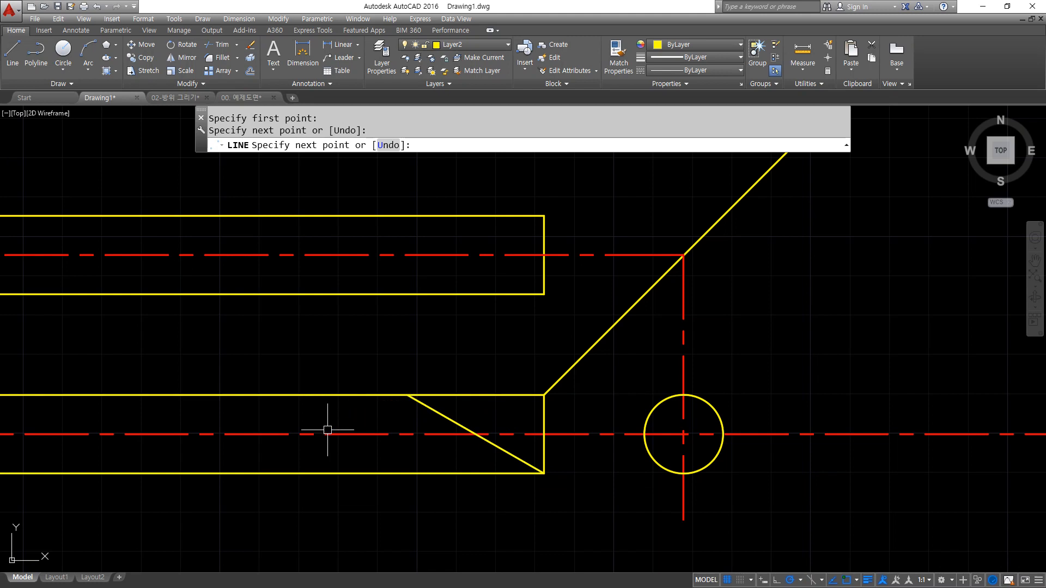
key("Return")
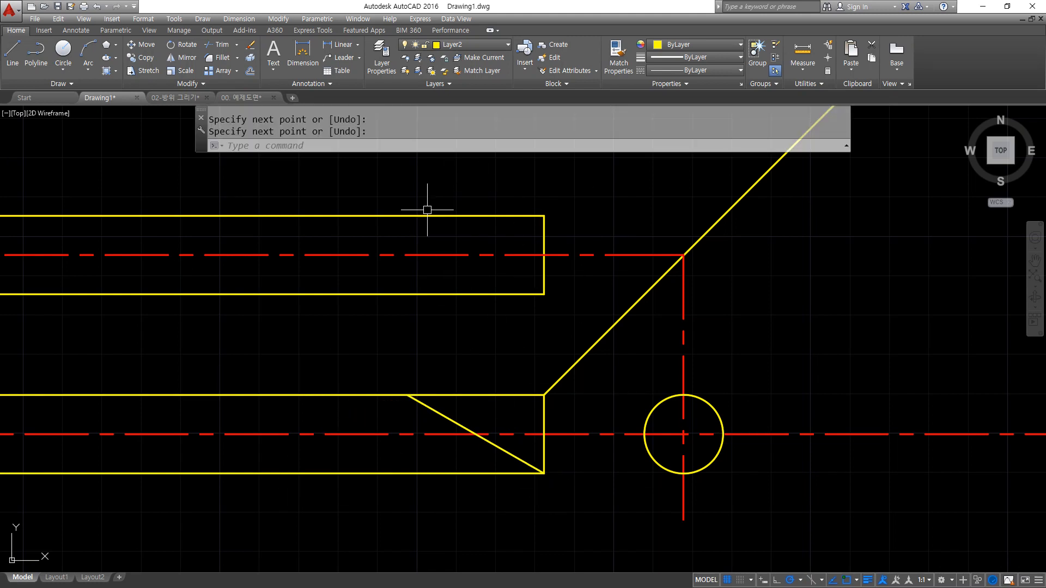
mouse_move(479, 364)
left_mouse_down()
mouse_move(480, 301)
mouse_move(467, 315)
mouse_move(515, 321)
left_mouse_up()
mouse_move(518, 289)
left_mouse_down()
mouse_move(479, 296)
mouse_move(528, 305)
left_mouse_up()
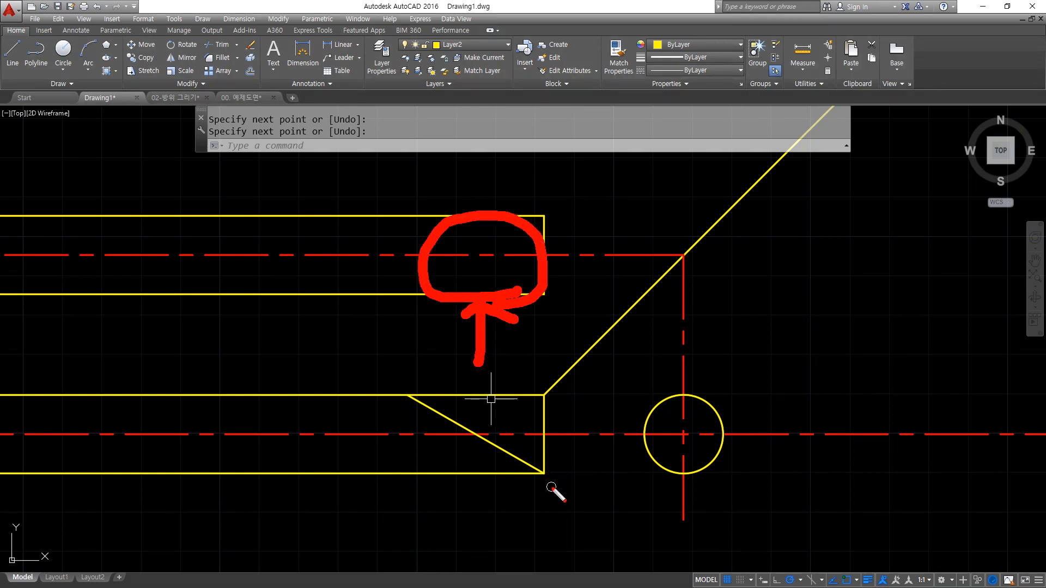
mouse_move(550, 487)
left_mouse_down()
mouse_move(431, 405)
mouse_move(578, 490)
left_mouse_up()
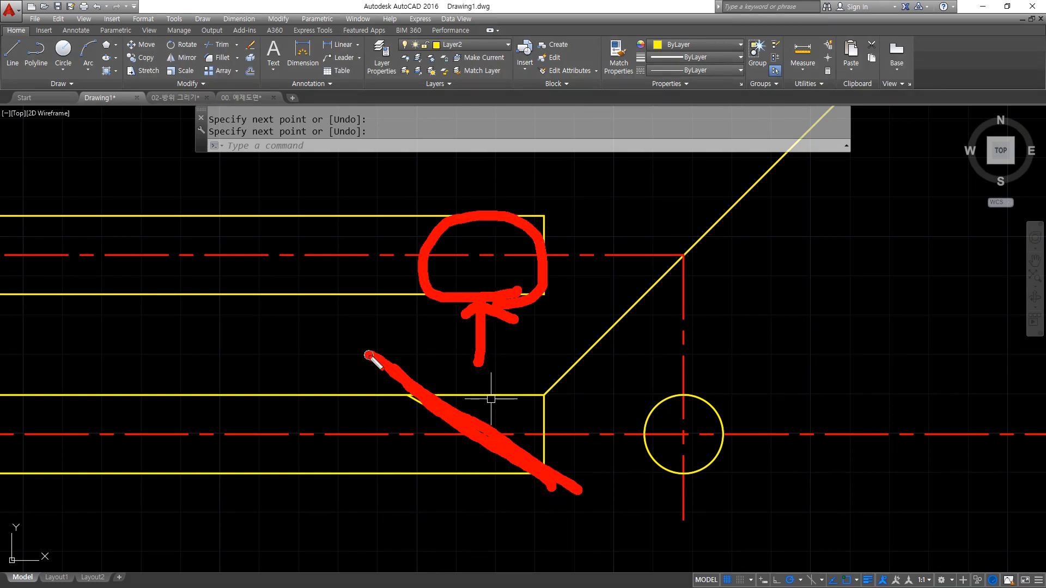
key("Escape")
Trim the lower view's top edge to the right of the slanted line.
type("tr")
key("Return")
key("Return")
left_click(509, 394)
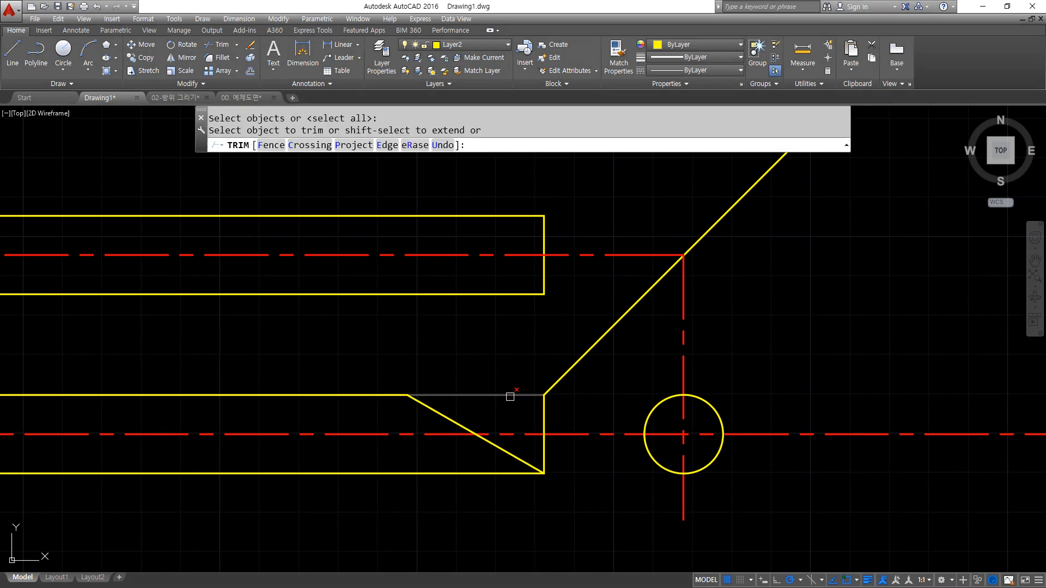
key("Return")
Erase the vertical end edge of the lower view.
left_click(544, 412)
left_click(511, 412)
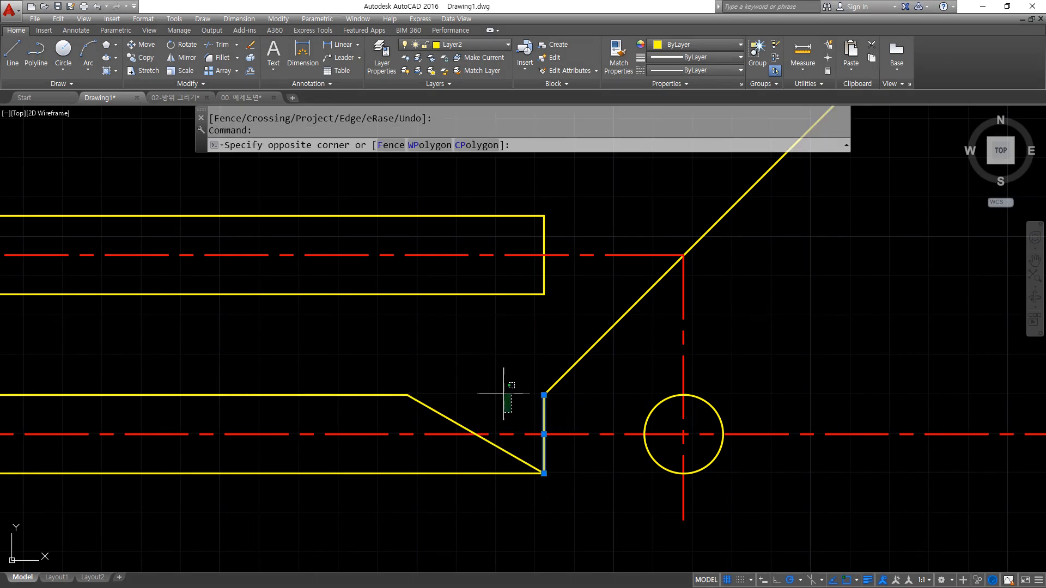
left_click(538, 438)
type("e")
key("Return")
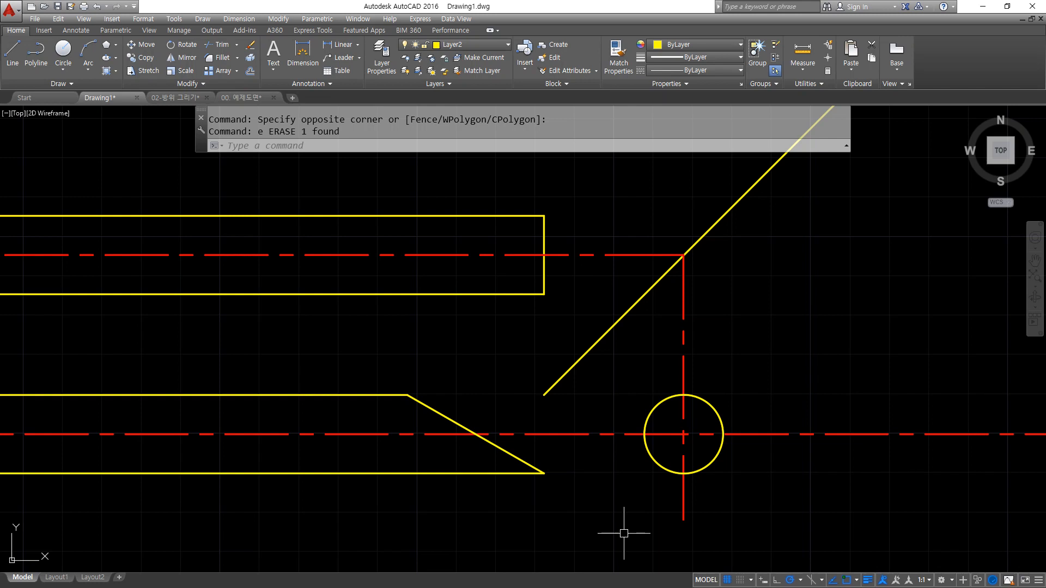
key("ctrl+2")
mouse_move(605, 430)
left_mouse_down()
mouse_move(550, 421)
mouse_move(586, 438)
left_mouse_up()
mouse_move(688, 490)
left_mouse_down()
mouse_move(667, 385)
mouse_move(735, 483)
mouse_move(687, 487)
left_mouse_up()
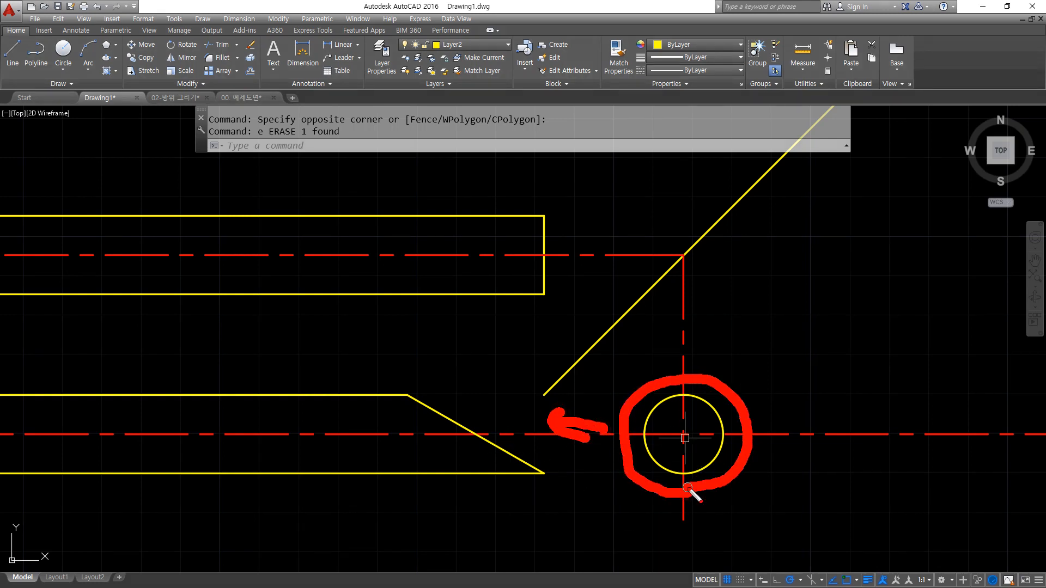
key("e")
mouse_move(685, 435)
left_mouse_down("shift")
mouse_move(487, 436)
mouse_move(479, 442)
mouse_move(493, 457)
mouse_move(480, 265)
mouse_move(468, 279)
mouse_move(506, 283)
left_mouse_up("shift")
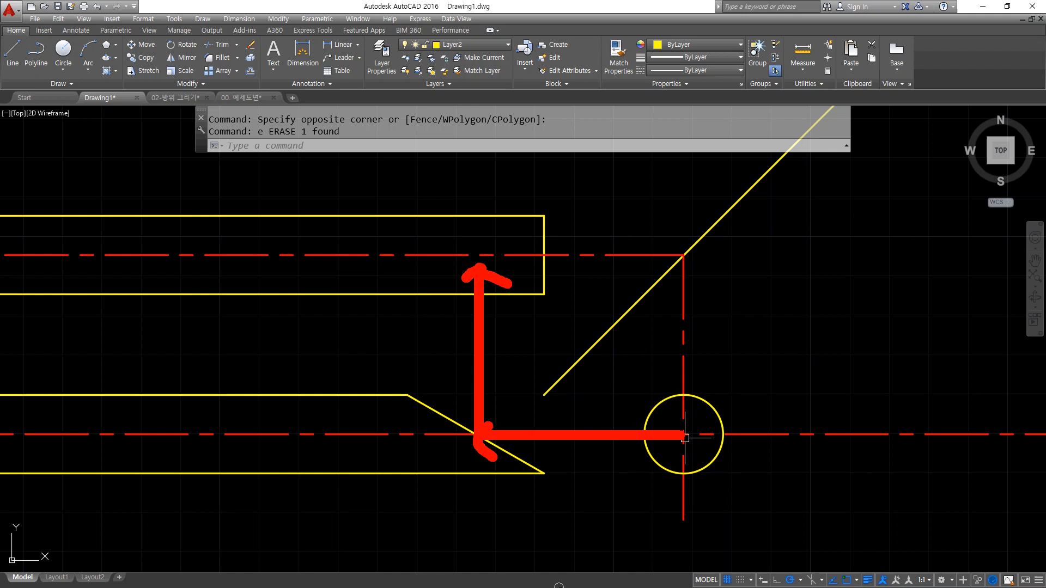
key("Escape")
Draw a vertical line from the slanted edge's intersection with the centre line up past the upper view's top edge.
type("l")
key("Return")
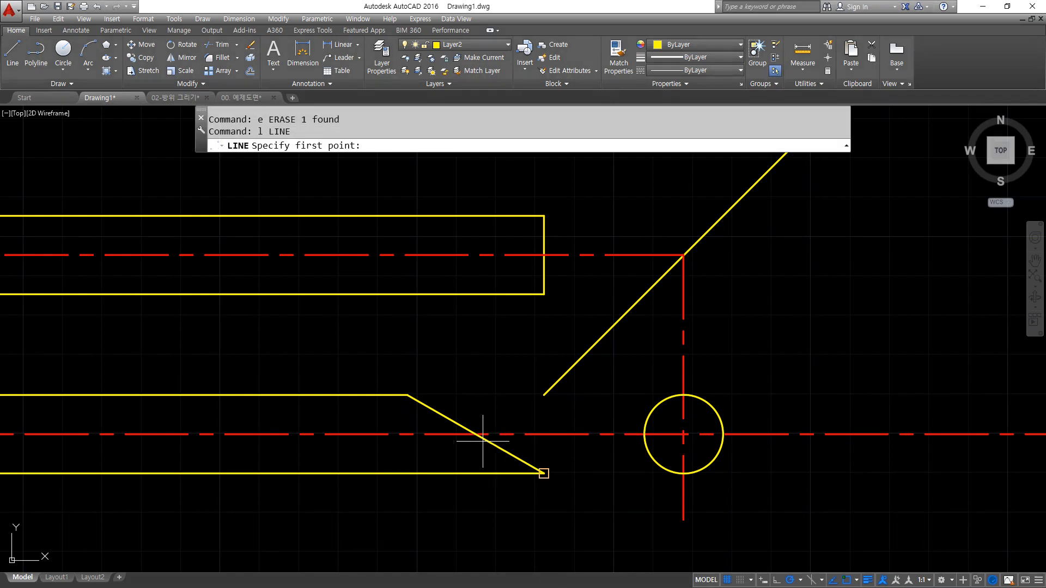
left_click(476, 435)
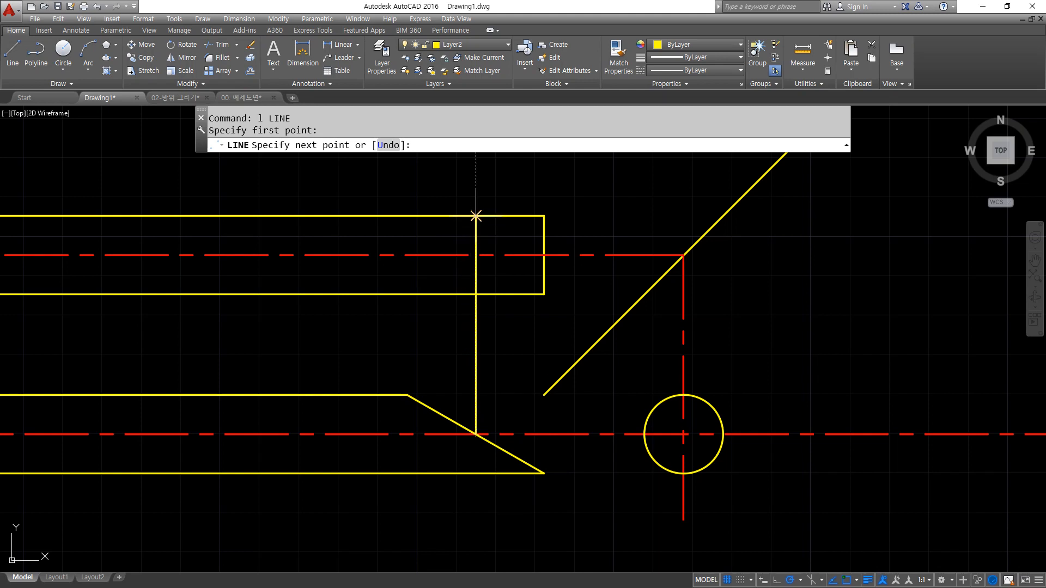
left_click(475, 185)
key("Return")
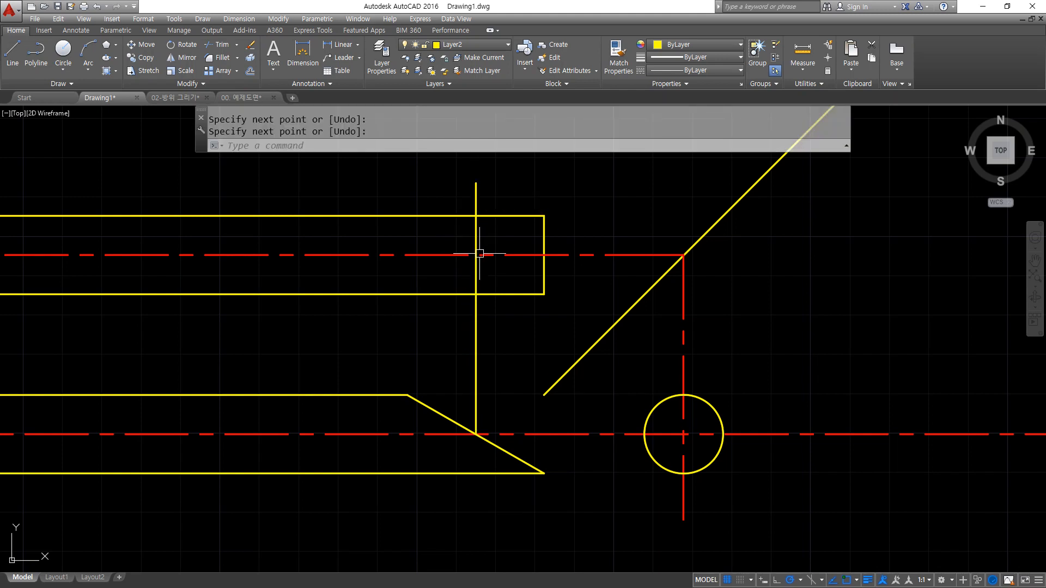
Match the vertical line from the slanted edge's midpoint to the red horizontal centre line's properties.
type("ma")
key("Return")
left_click(545, 434)
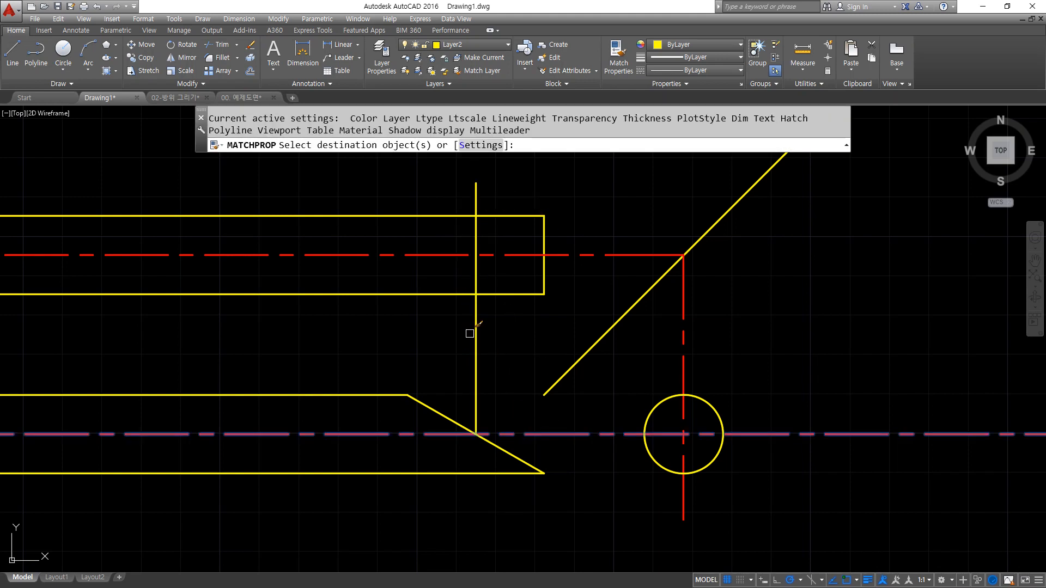
left_click(476, 330)
key("Return")
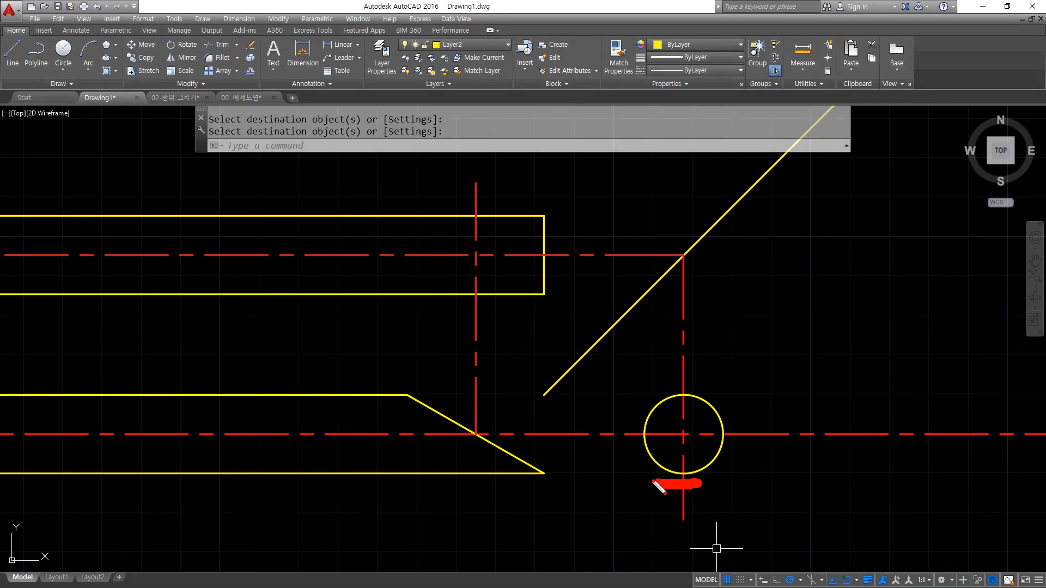
mouse_move(684, 435)
left_mouse_down()
mouse_move(684, 258)
mouse_move(238, 266)
mouse_move(277, 247)
mouse_move(267, 277)
left_mouse_up()
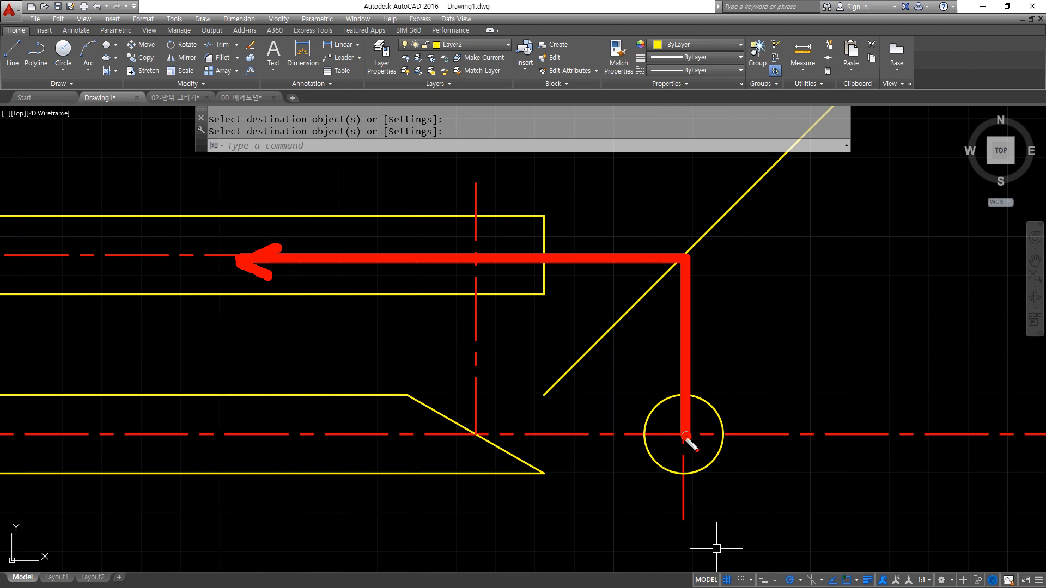
mouse_move(684, 436)
left_mouse_down()
mouse_move(243, 439)
mouse_move(261, 450)
left_mouse_up()
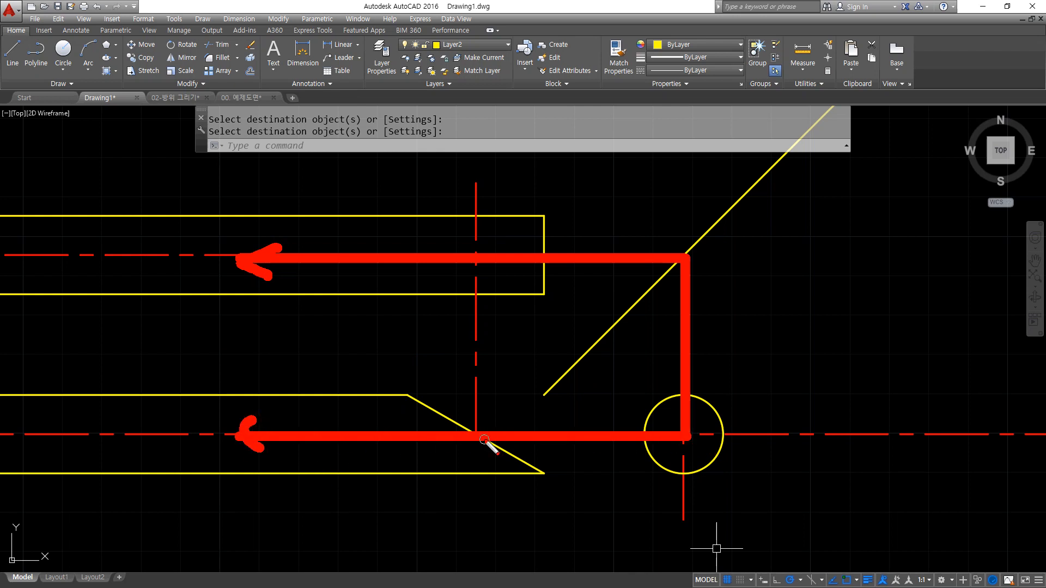
mouse_move(470, 425)
left_mouse_down()
mouse_move(480, 431)
mouse_move(474, 202)
mouse_move(452, 213)
left_mouse_up()
left_click_drag(474, 204, 490, 224)
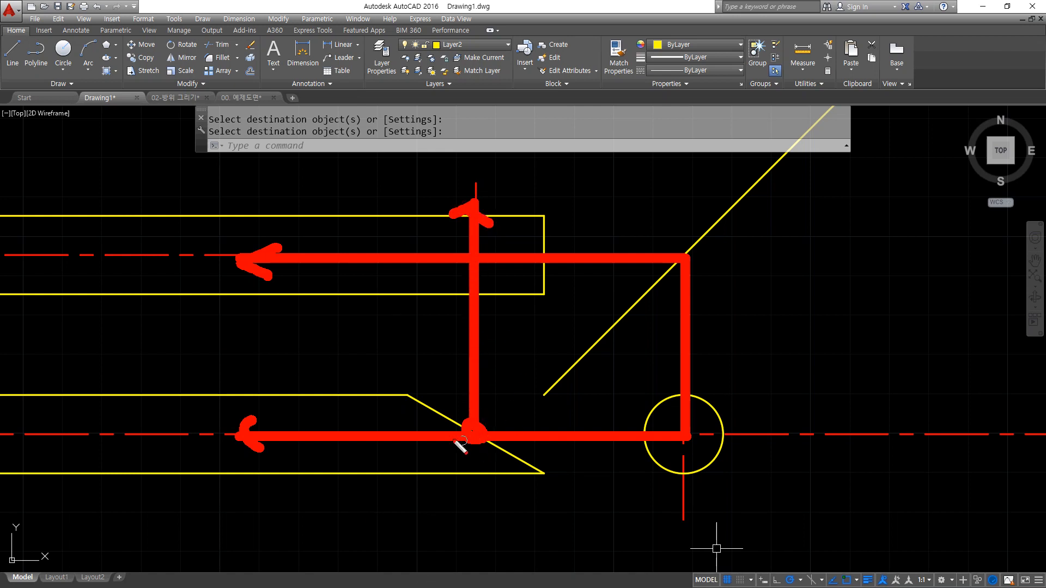
key("Escape")
Draw a vertical line from the slanted edge's upper end to the upper view's top edge.
type("l")
key("Return")
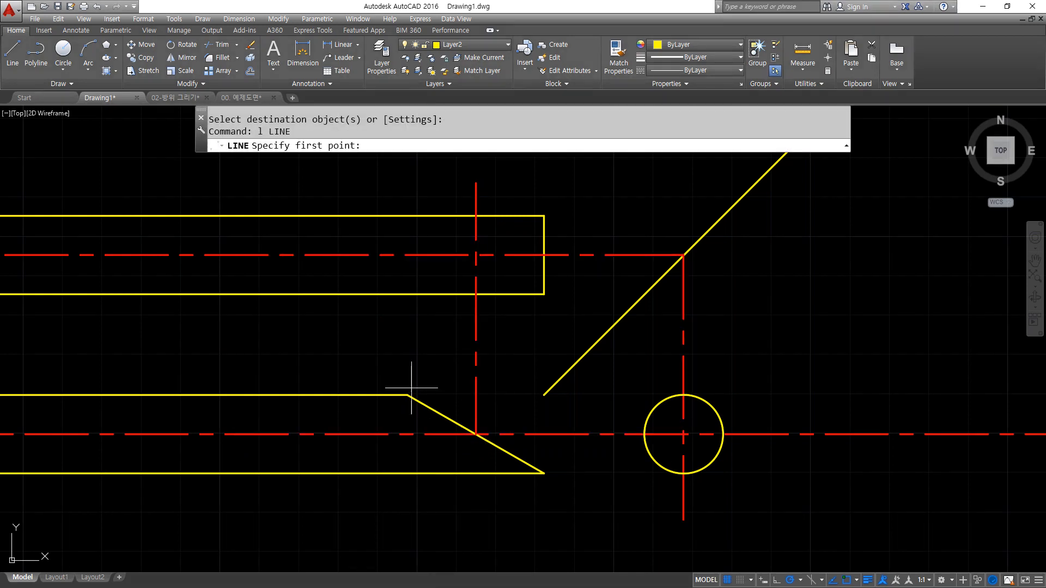
left_click(406, 395)
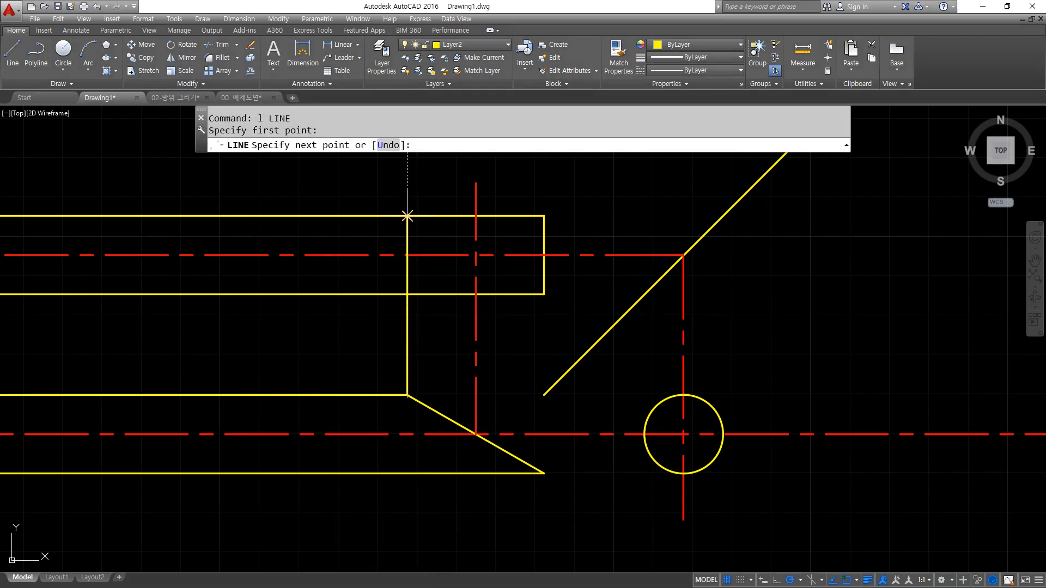
left_click(407, 216)
key("Return")
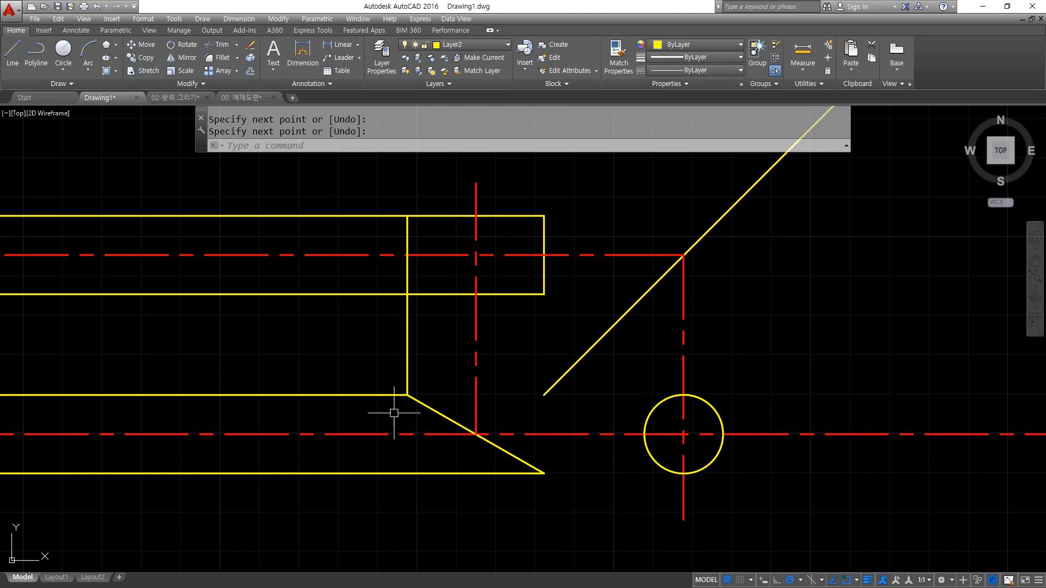
Draw an ellipse in the upper view spanning the projected edge to the end edge along the centre line, reaching its bottom edge.
type("EL")
key("Return")
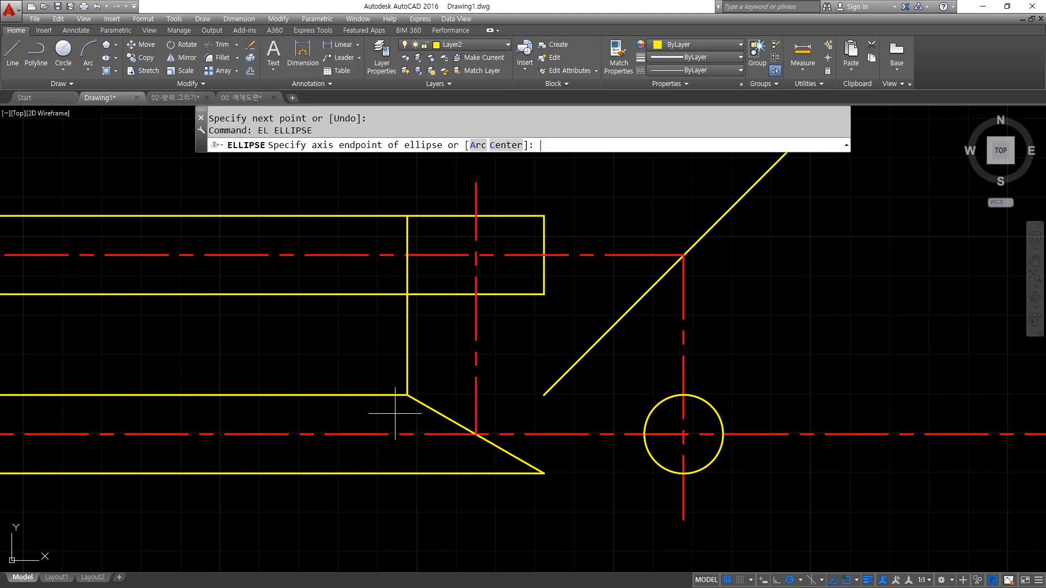
left_click(407, 254)
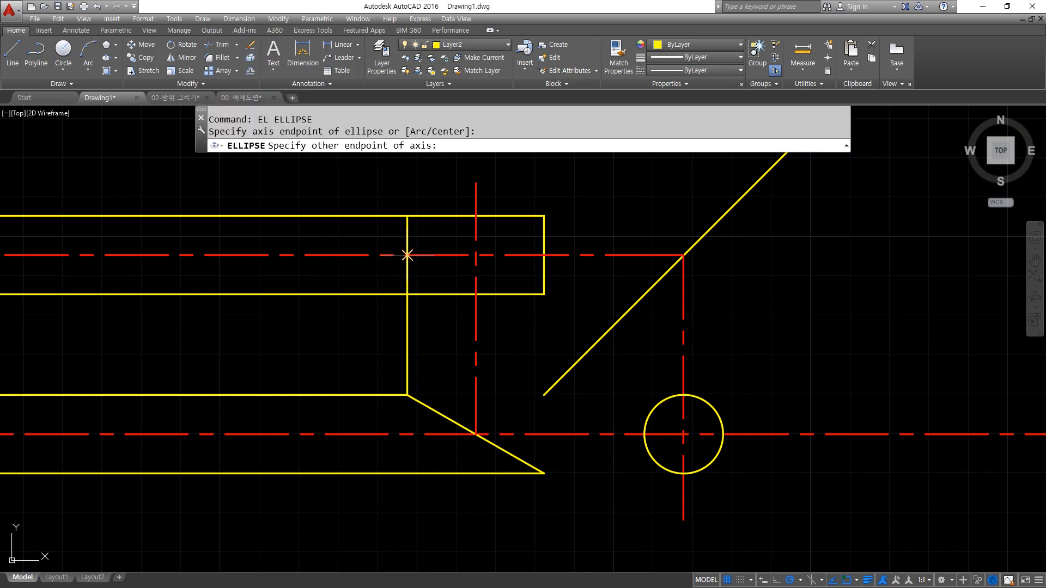
left_click(544, 255)
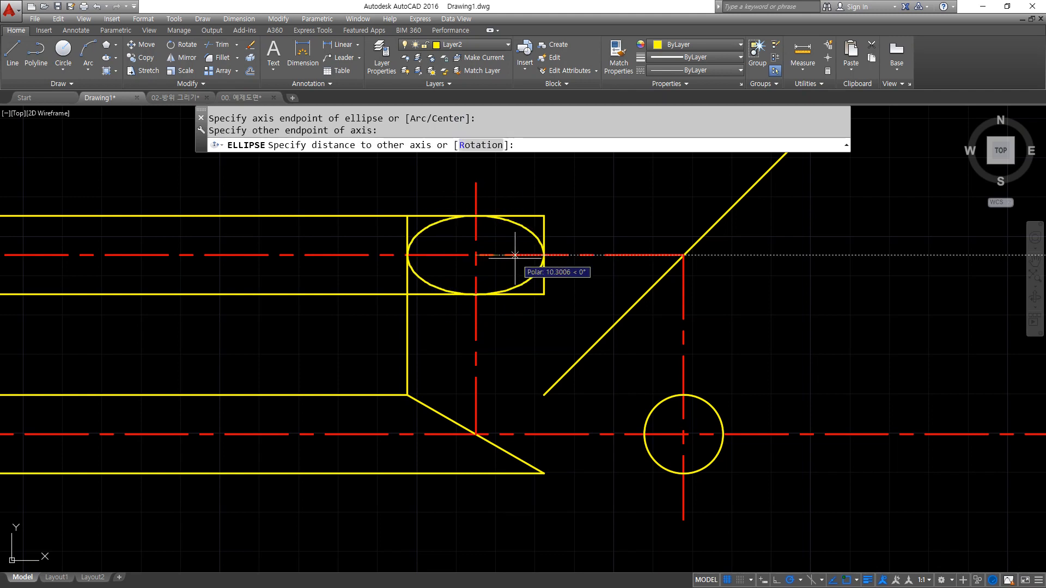
left_click(476, 294)
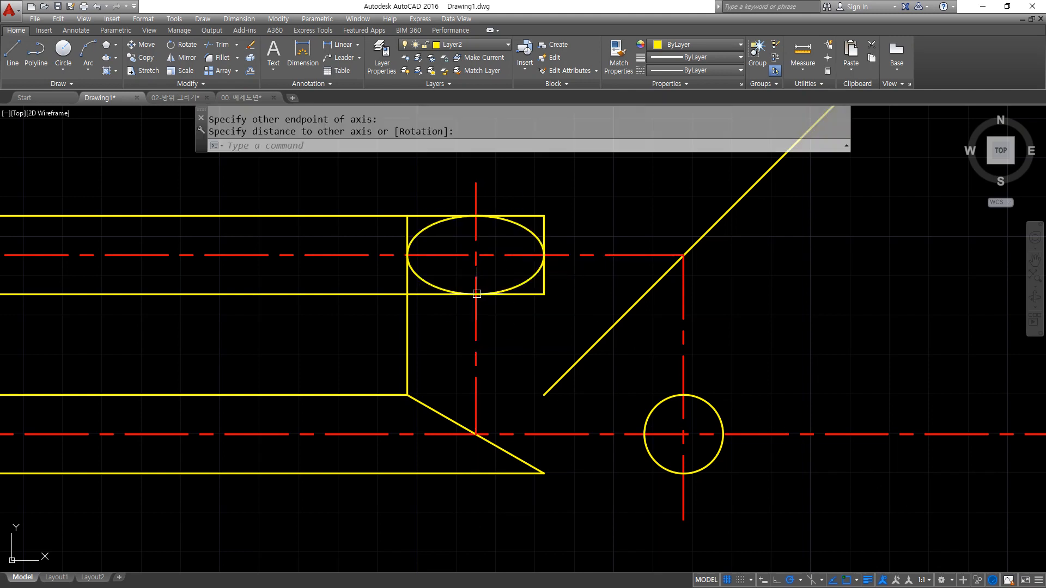
left_click(418, 333)
left_click(344, 394)
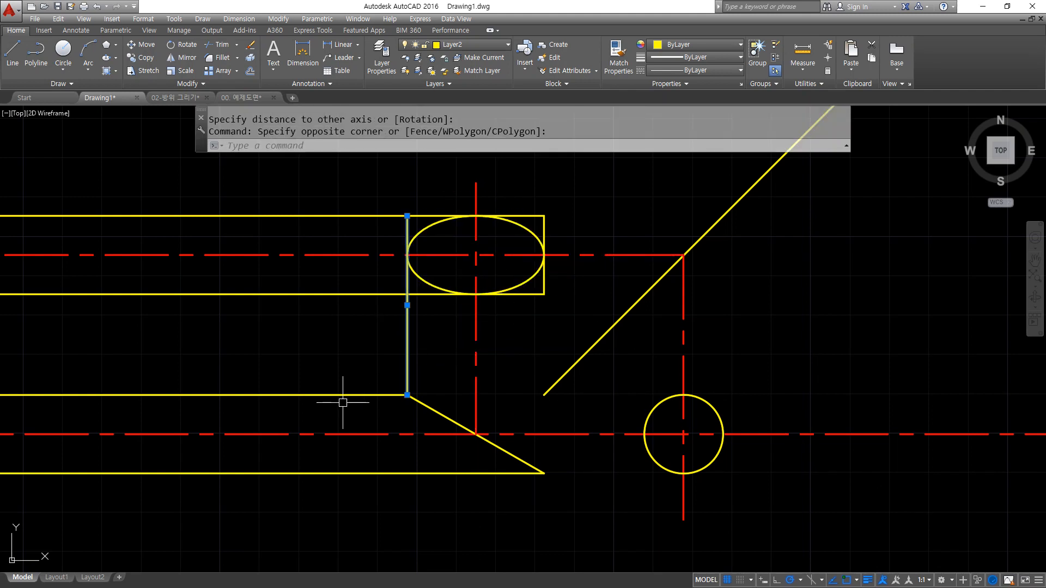
key("Escape")
Trim the upper view's top and bottom edges back to the ellipse at its end side.
type("tr")
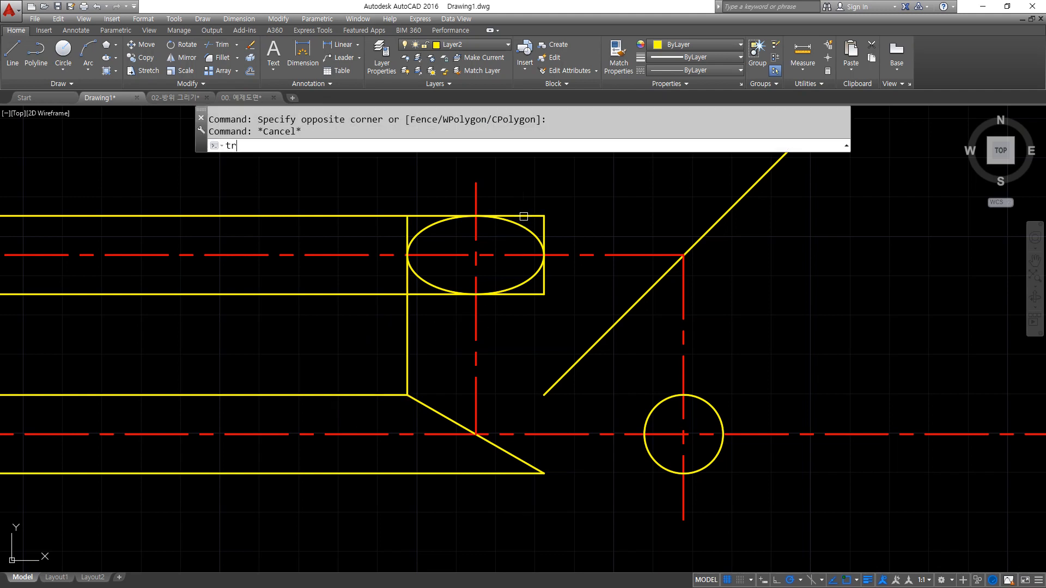
key("Return")
key("Return")
left_click(532, 216)
left_click(534, 289)
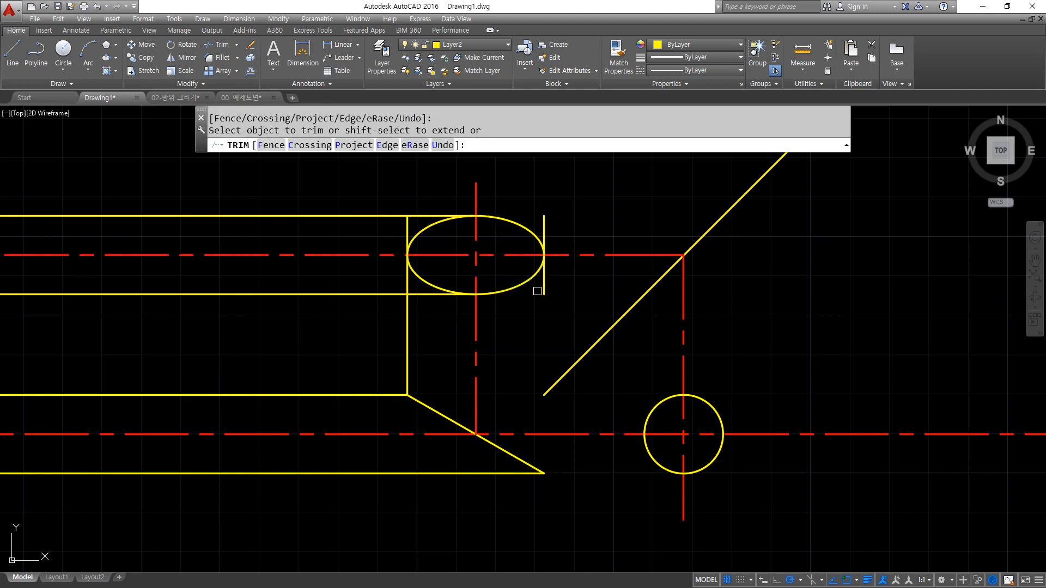
key("Return")
Erase the upper view's vertical end edge and the vertical projection line from the slanted edge's upper end.
left_click(543, 289)
type("e")
key("Return")
left_click(432, 315)
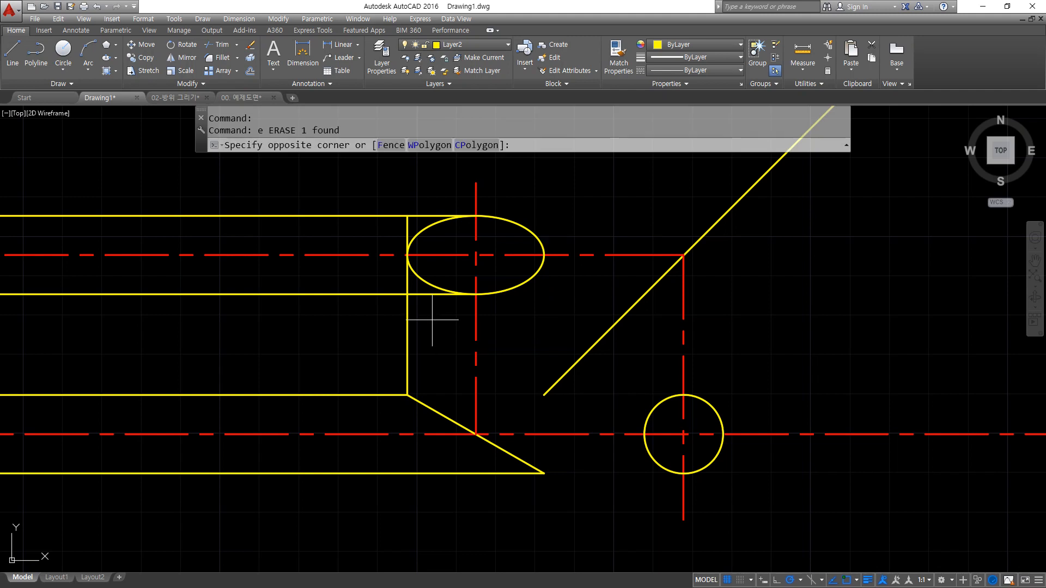
left_click(358, 335)
type("e")
key("Return")
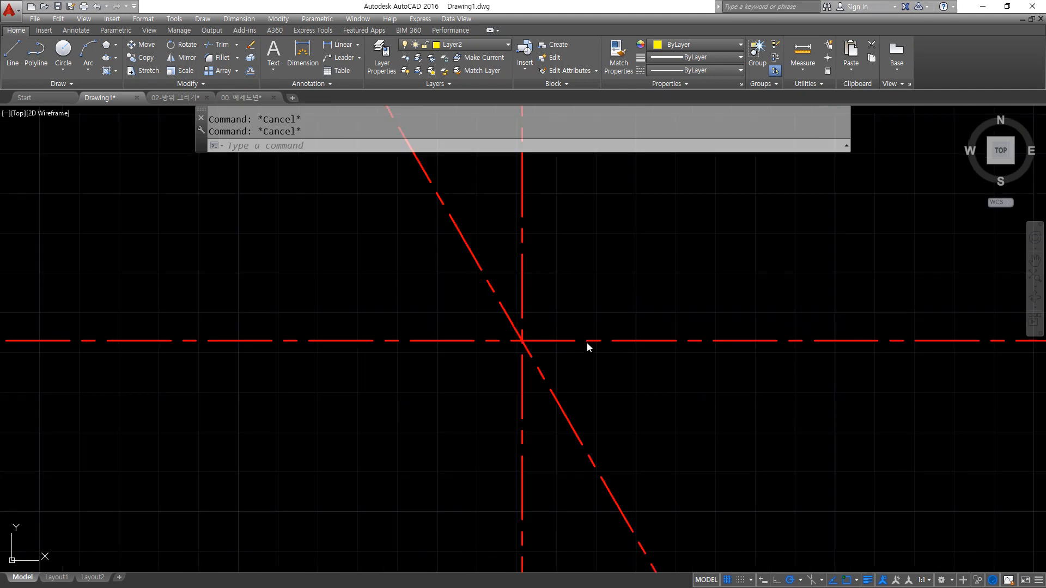
left_click_drag(609, 343, 425, 343)
left_click_drag(521, 244, 520, 474)
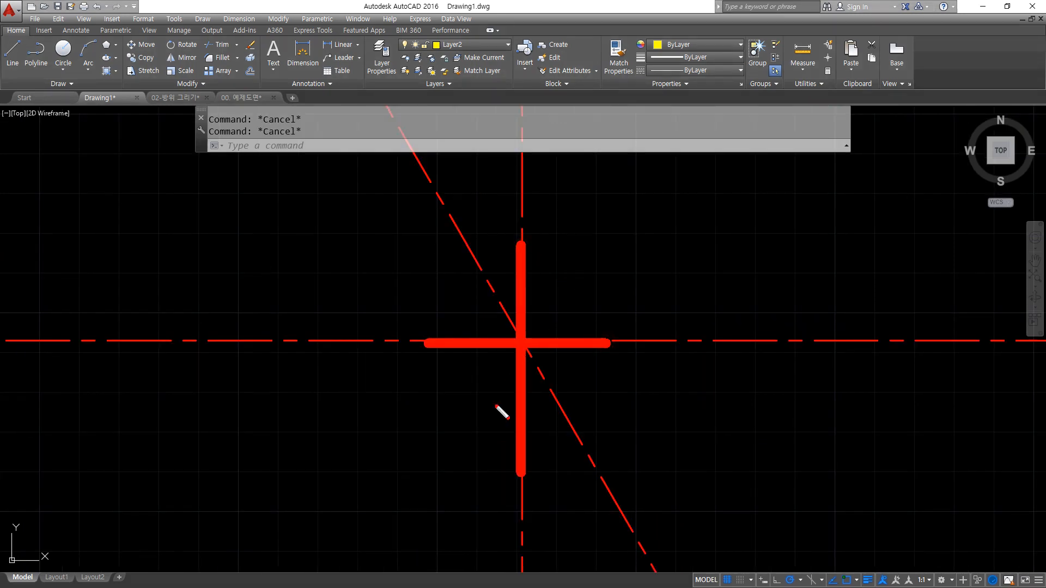
left_click_drag(452, 225, 532, 343)
key("Escape")
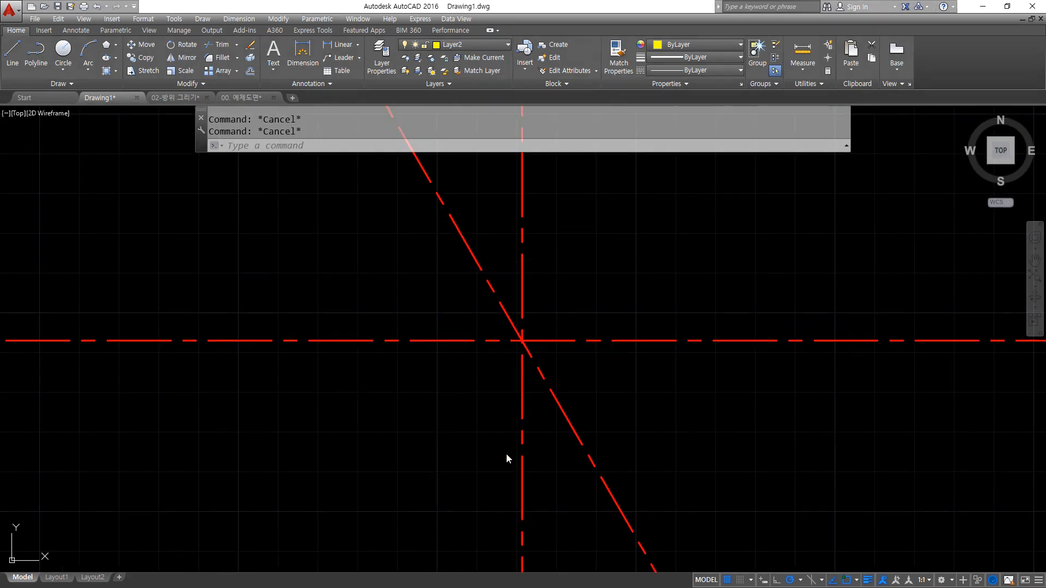
Draw a circle of radius 50 centred on the intersection of the three red centre lines.
type("c")
key("Return")
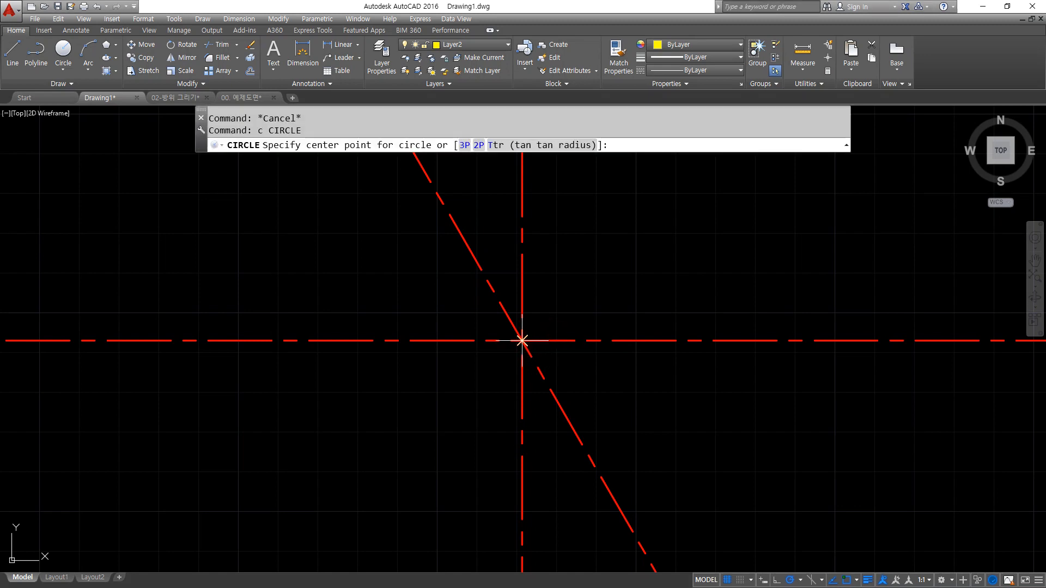
left_click(522, 341)
type("50")
key("Return")
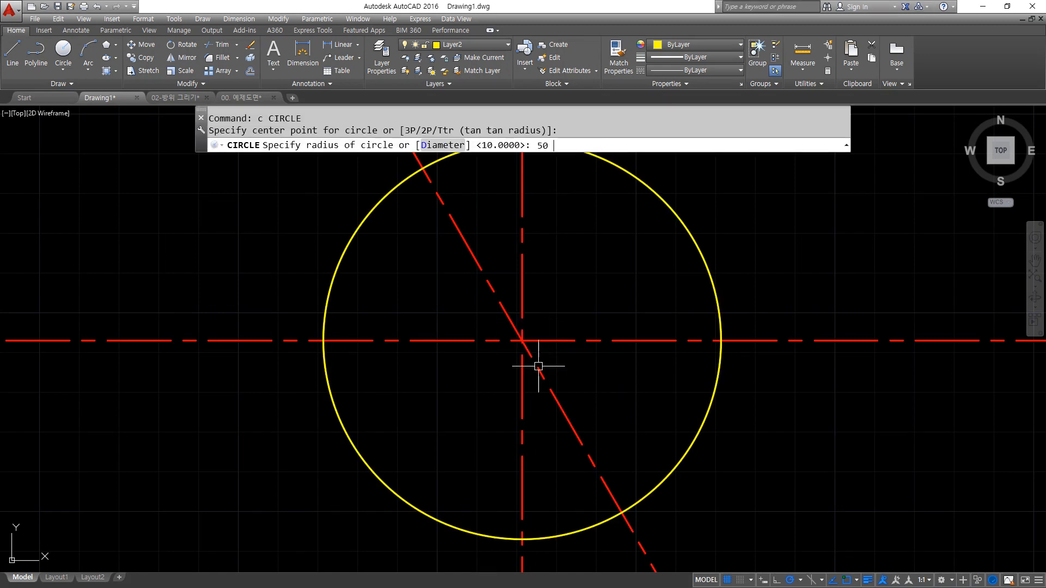
Trim the horizontal, vertical and slanted red centre lines back to the circle.
scroll(626, 418, "down", 2)
type("tr")
key("Return")
key("Return")
left_click(798, 344)
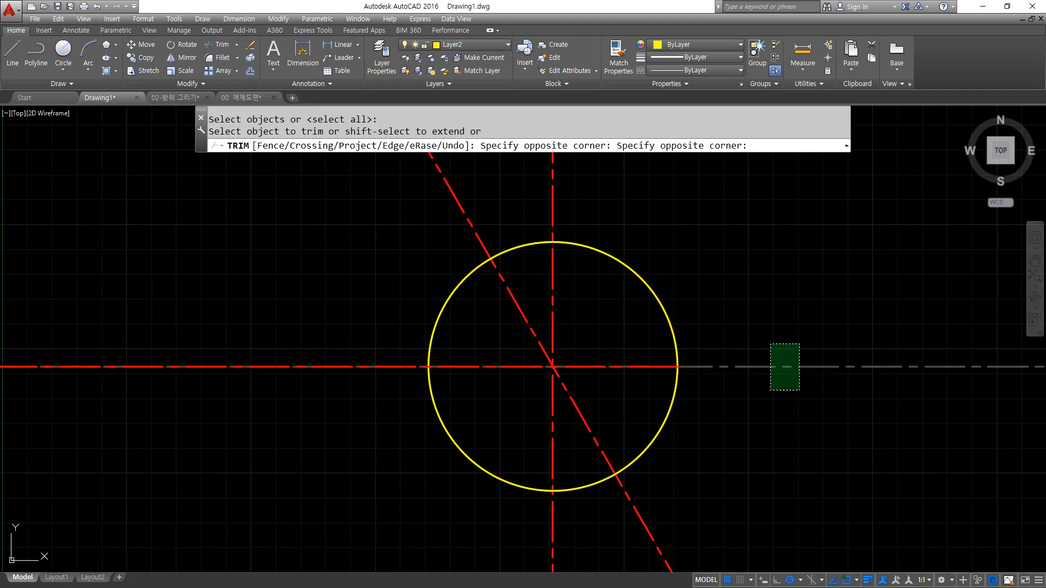
left_click(771, 390)
left_click(669, 513)
left_click(545, 548)
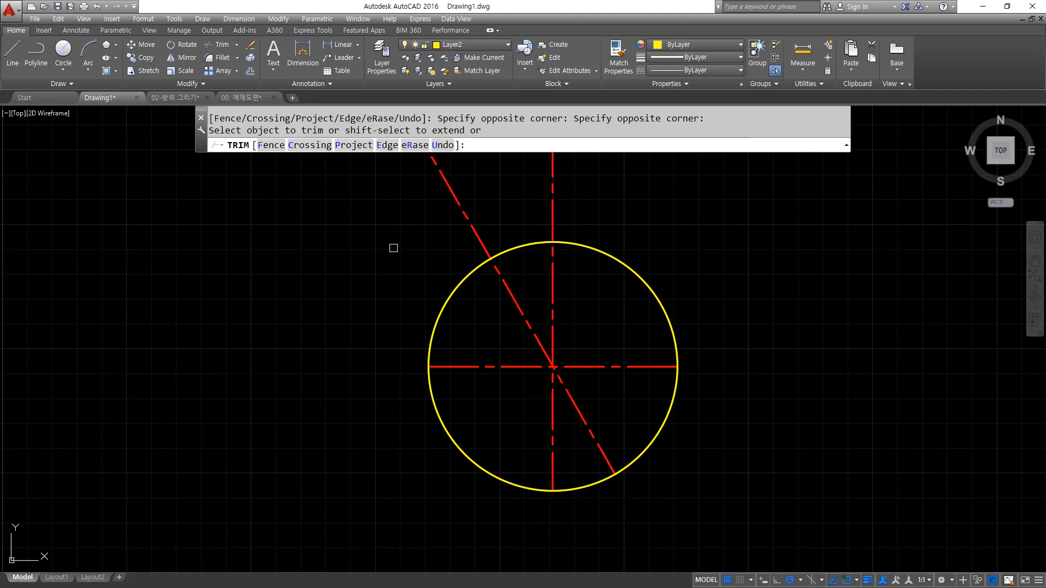
Trim the vertical and diagonal centre lines where they extend above the circle.
left_click(565, 155)
left_click(420, 226)
key("Return")
Try trimming the diagonal centre line's lower half below the circle's centre, and undo that trim.
type("tr")
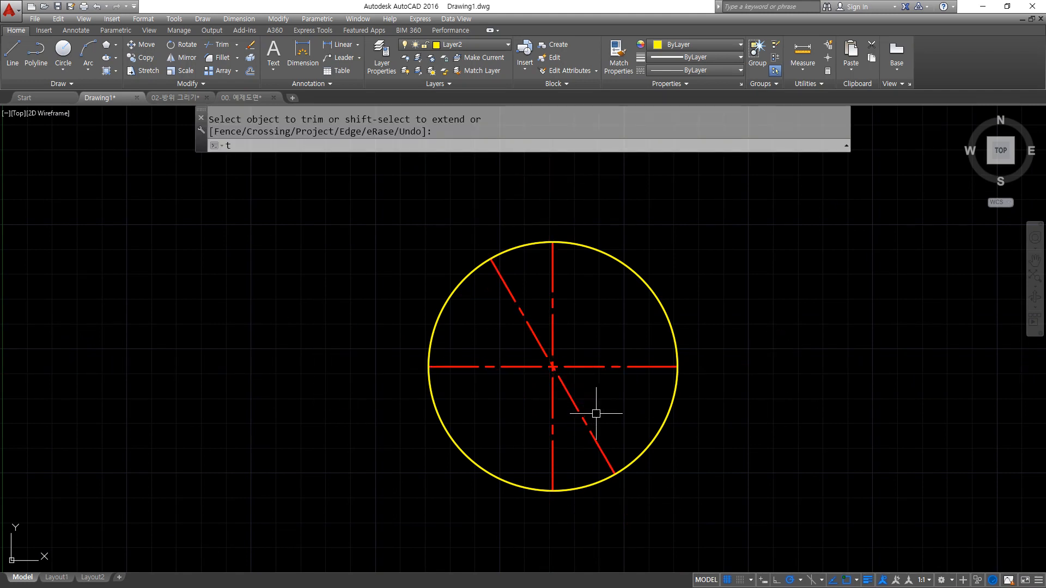
key("Return")
key("Return")
left_click(604, 440)
left_click(599, 447)
key("Return")
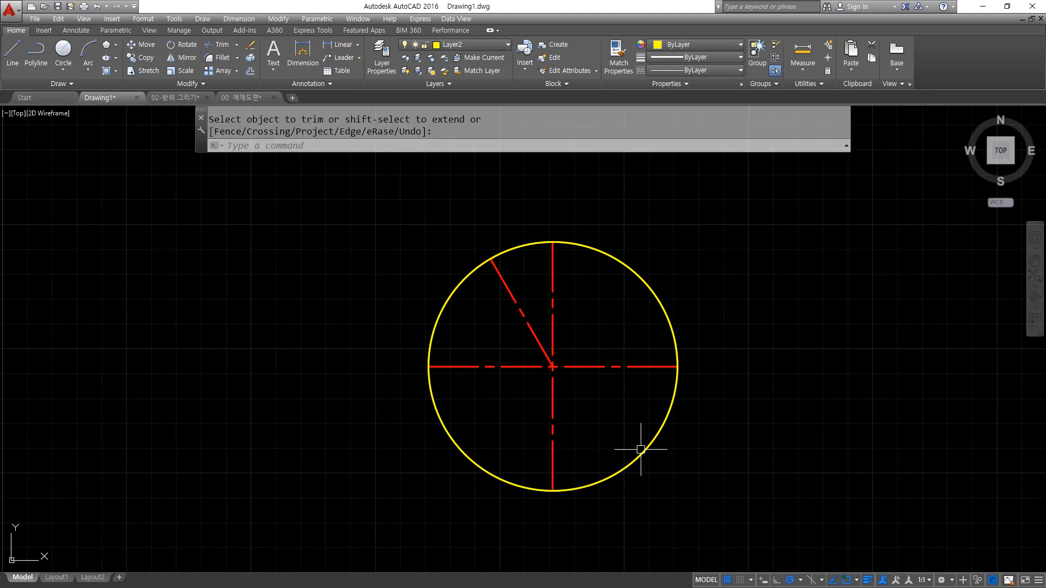
key("ctrl+z")
Erase the yellow circle around the centre lines.
left_click(656, 435)
type("e")
key("Return")
Set the linetype scale factor to 0.3 for the centre lines.
middle_click_drag(554, 369, 502, 360)
scroll(502, 359, "up", 2)
type("lts")
key("Return")
type("0.3")
key("Return")
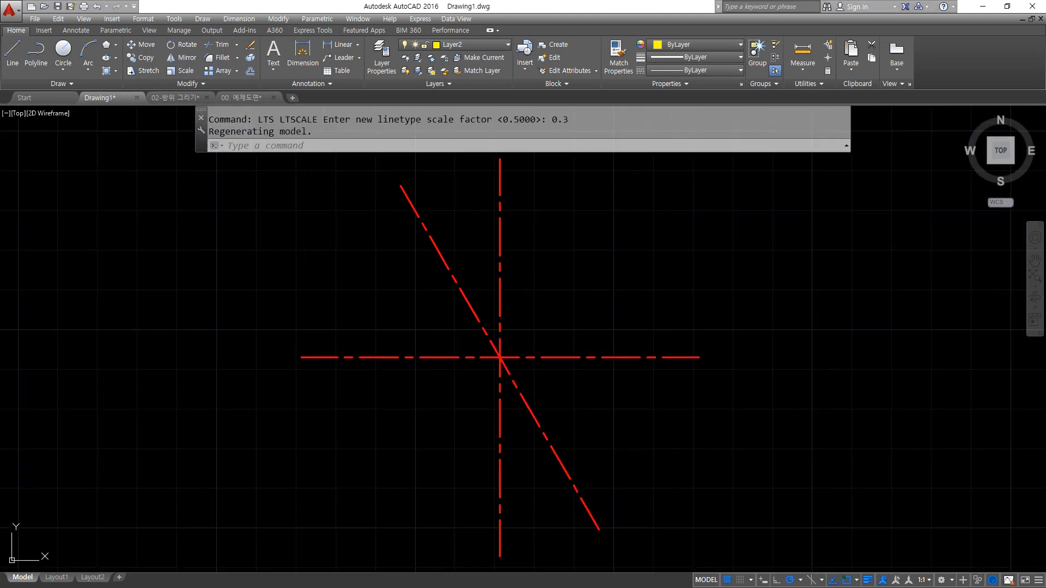
left_click(91, 71)
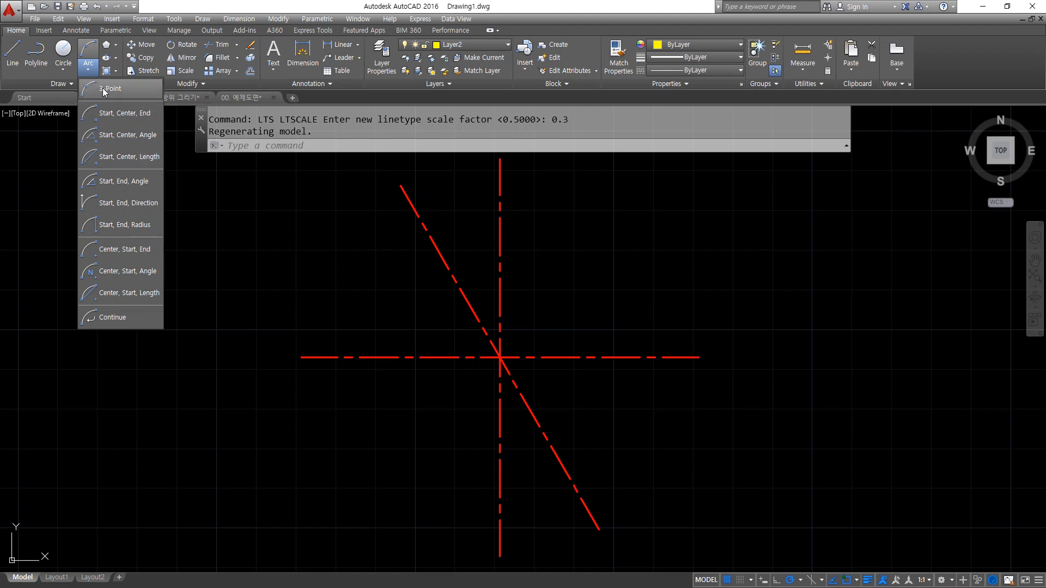
left_click(319, 272)
scroll(306, 269, "up", 2)
middle_click_drag(307, 269, 261, 297)
scroll(262, 298, "down", 2)
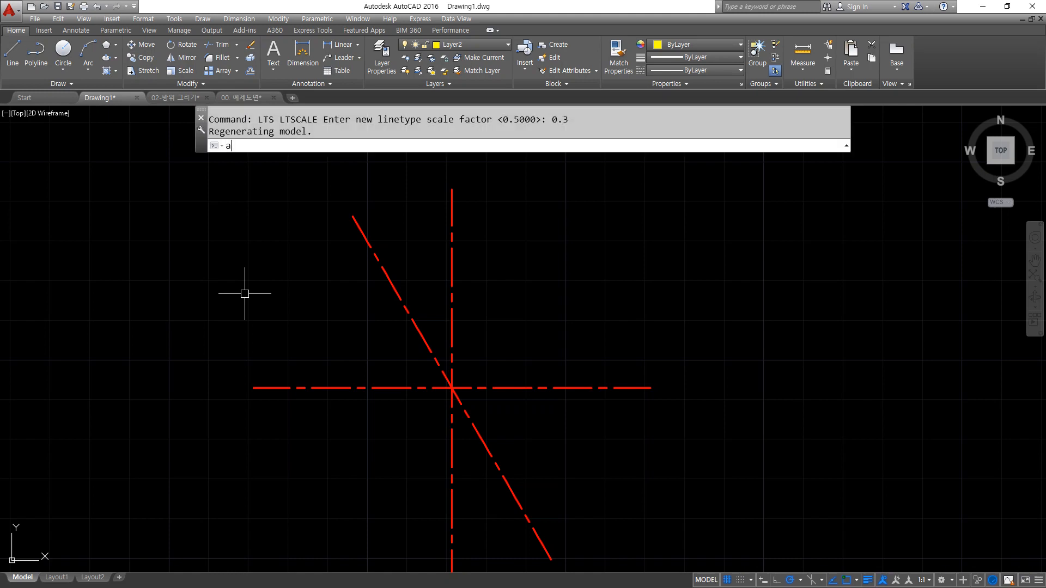
Draw a three-point arc from the horizontal centre line's right end through the vertical line's top to the diagonal's upper end.
type("a")
key("Return")
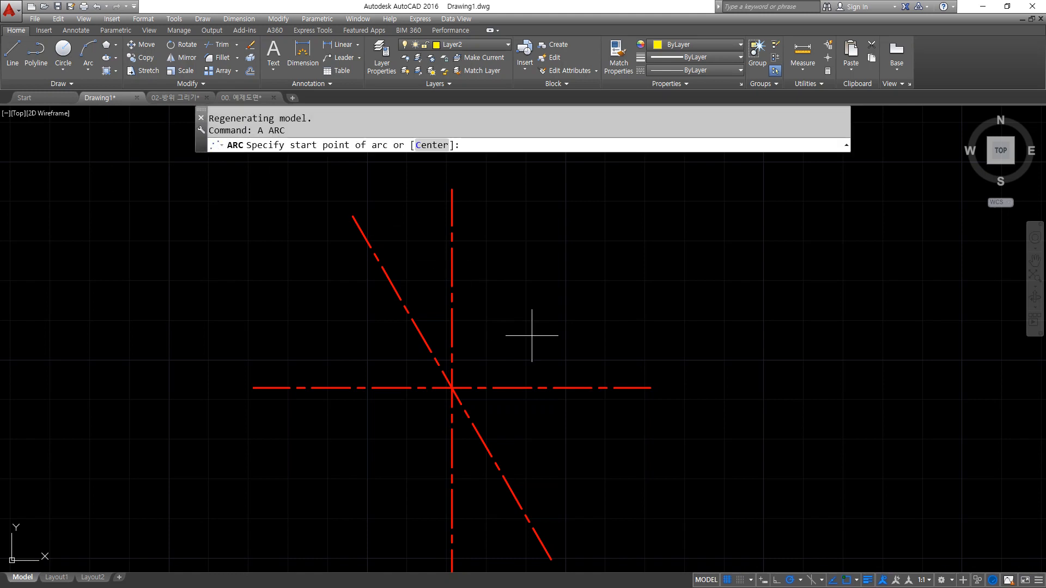
left_click(651, 388)
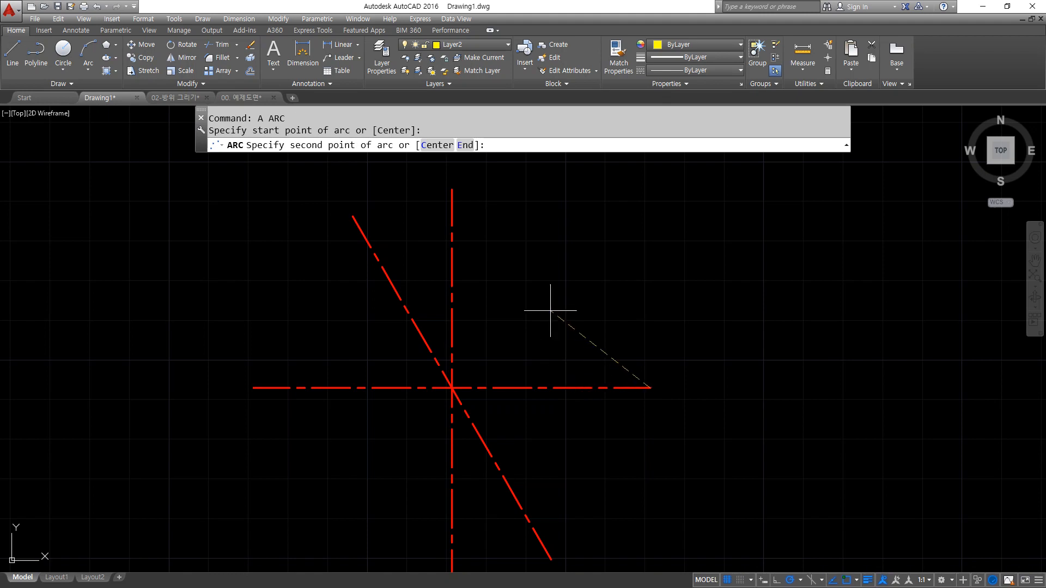
left_click(457, 199)
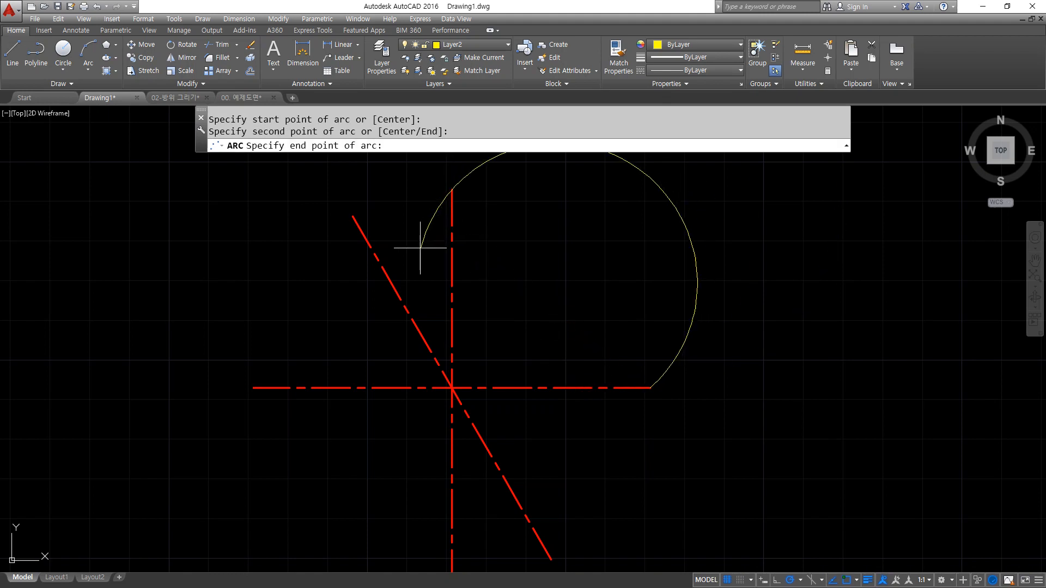
left_click(370, 242)
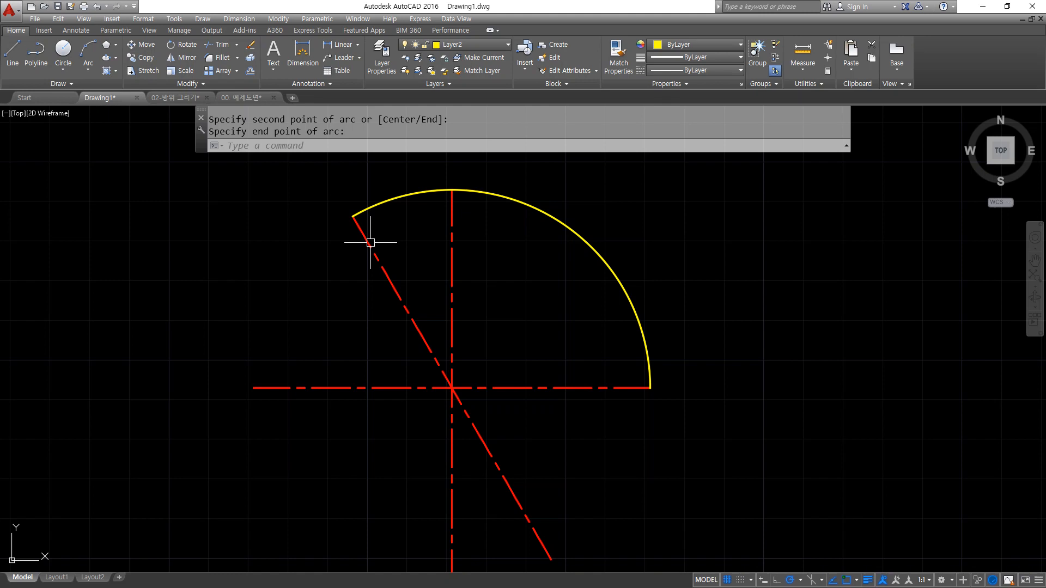
Erase the three-point arc.
left_click(602, 201)
left_click(547, 259)
key("Delete")
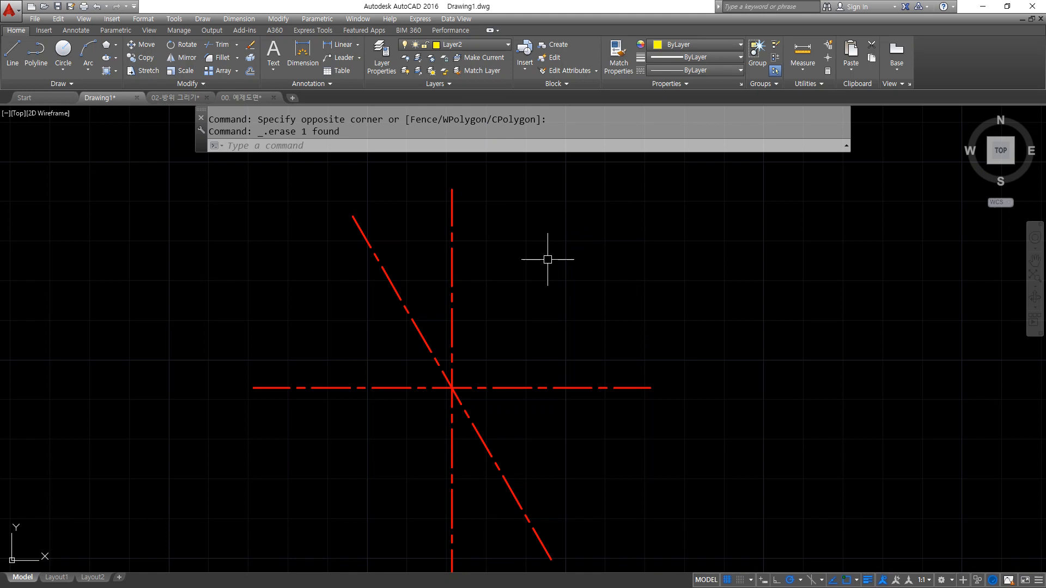
scroll(547, 259, "up", 2)
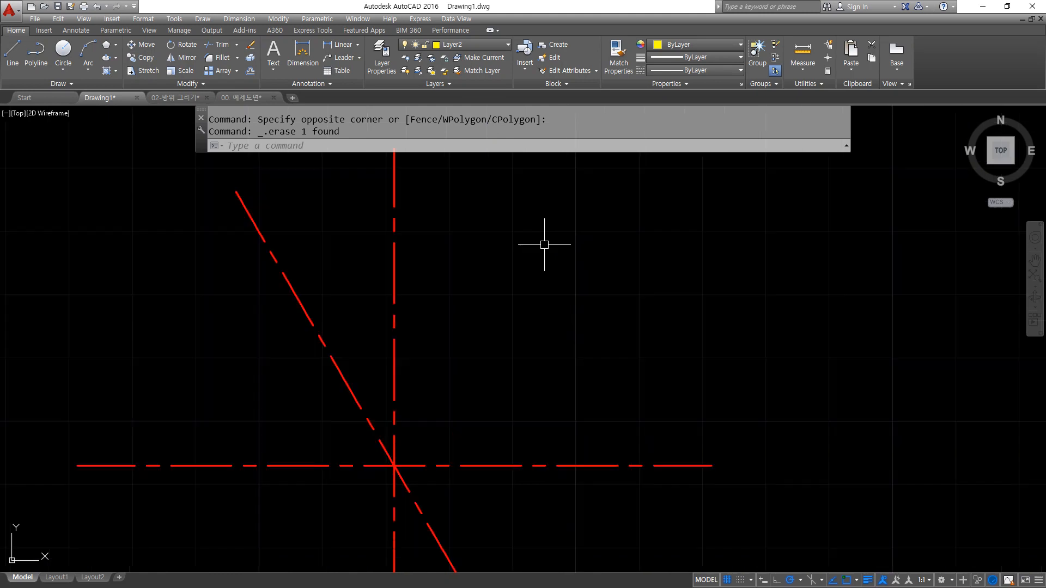
left_click(90, 73)
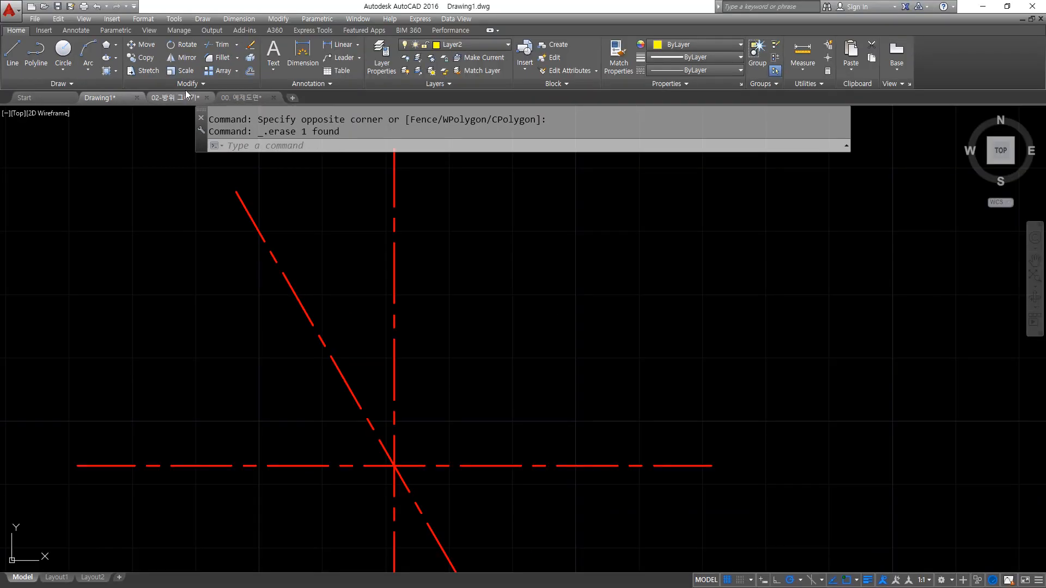
left_click(88, 71)
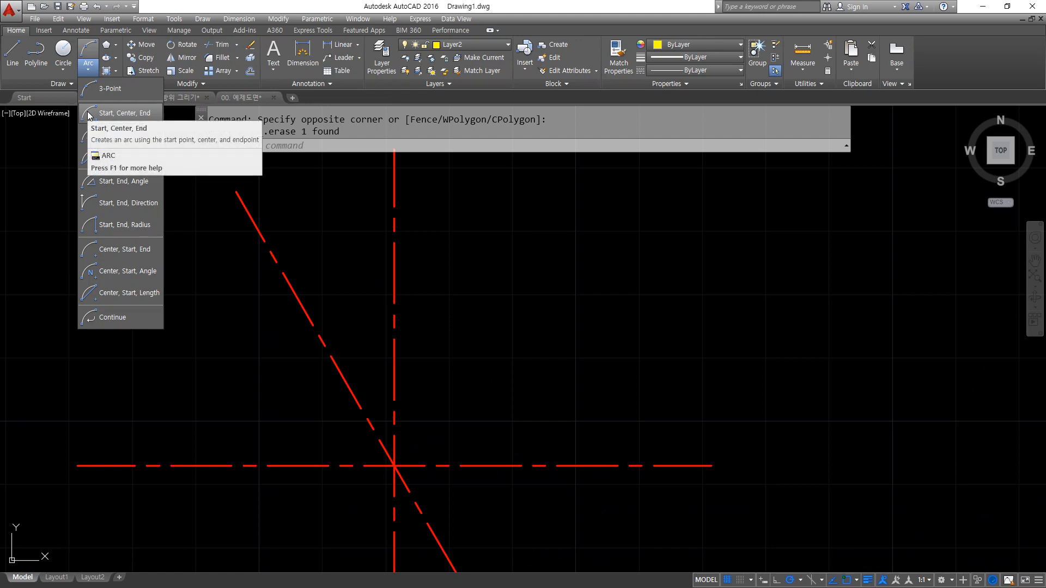
key("Escape")
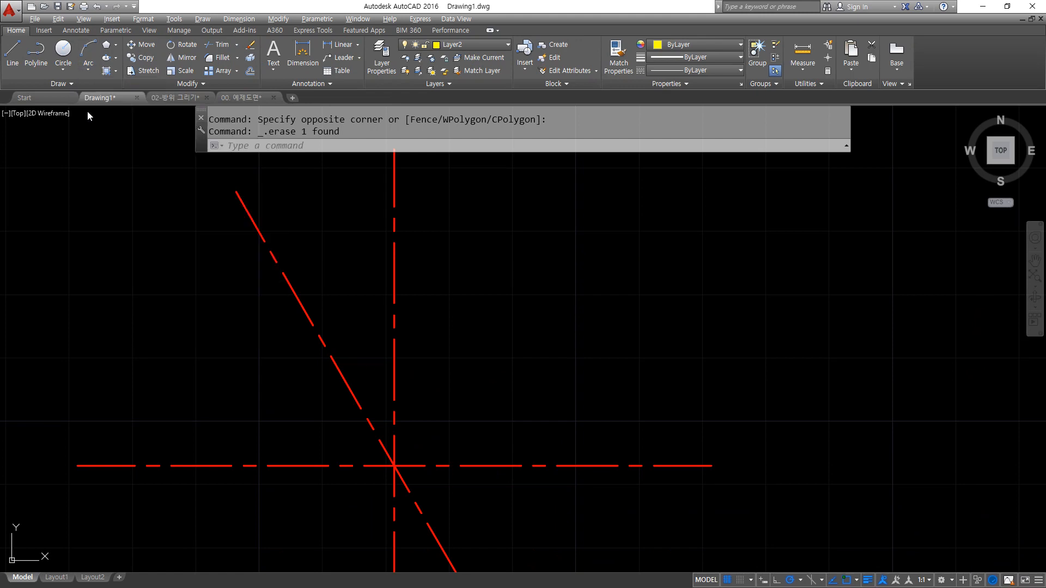
left_click(82, 75)
key("Escape")
Draw a Start, Center, End arc from the horizontal line's right end, centred on the lines' intersection, to the diagonal's upper end.
left_click(88, 67)
left_click(86, 70)
left_click(125, 113)
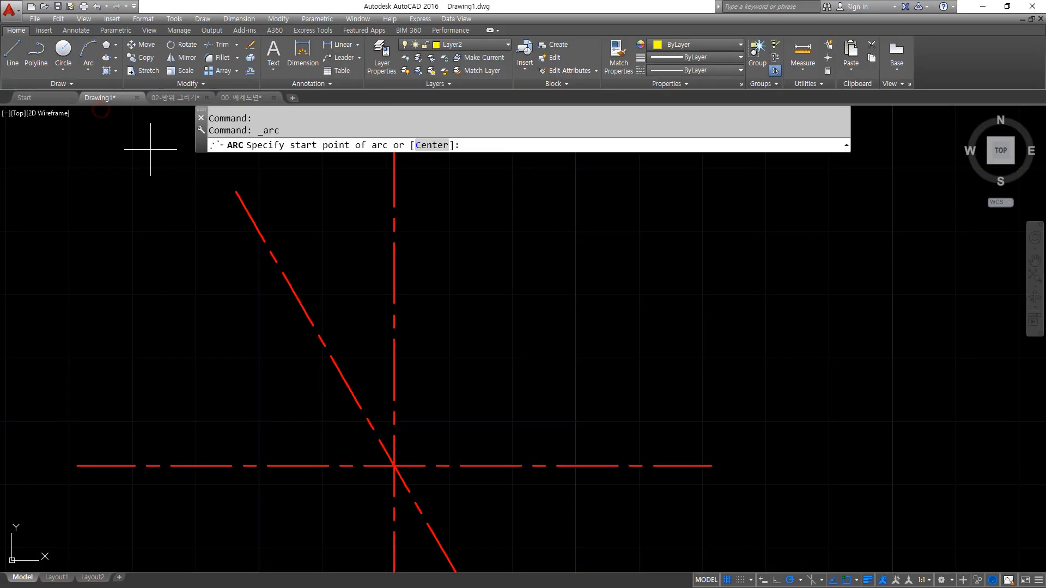
left_click(691, 466)
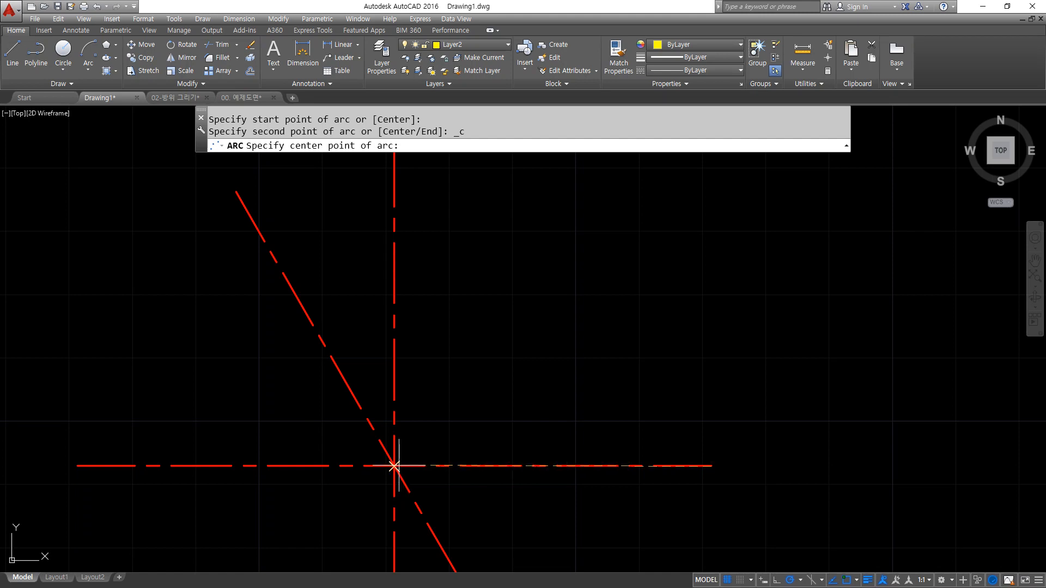
left_click(394, 466)
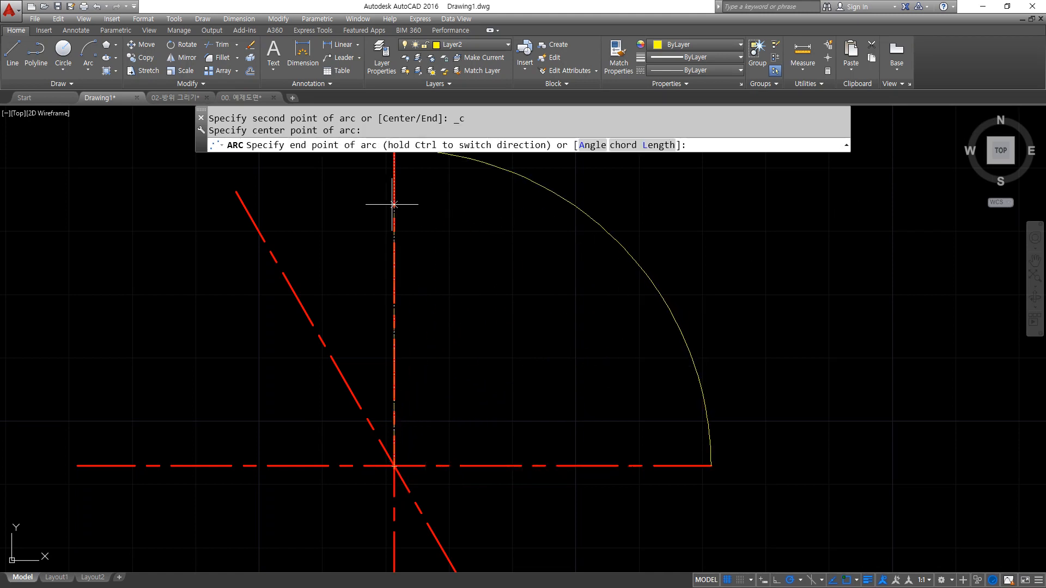
left_click(236, 191)
middle_click_drag(175, 310, 191, 338)
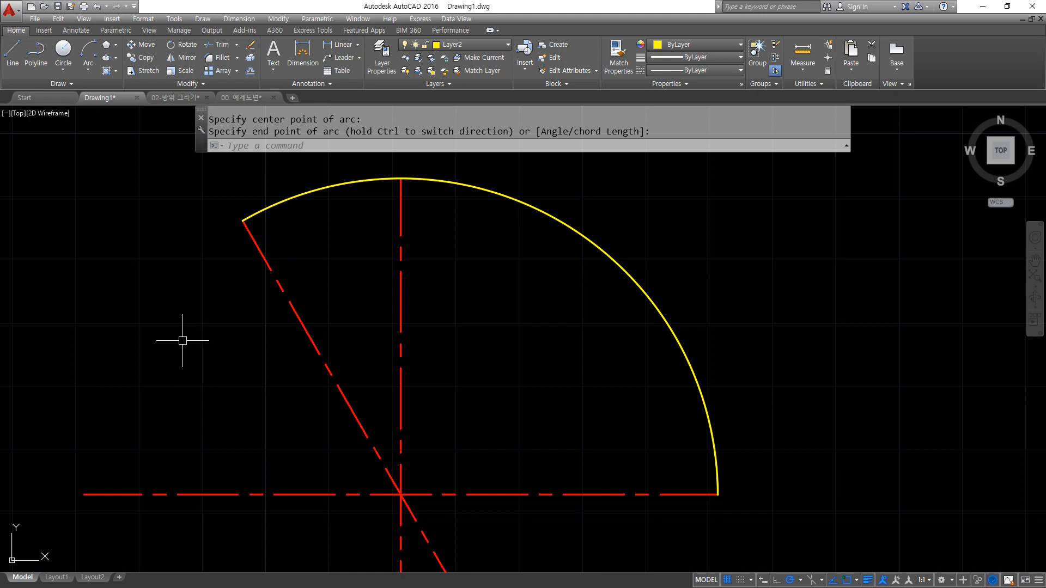
Erase the Start, Center, End arc.
left_click(672, 224)
left_click(547, 345)
key("Delete")
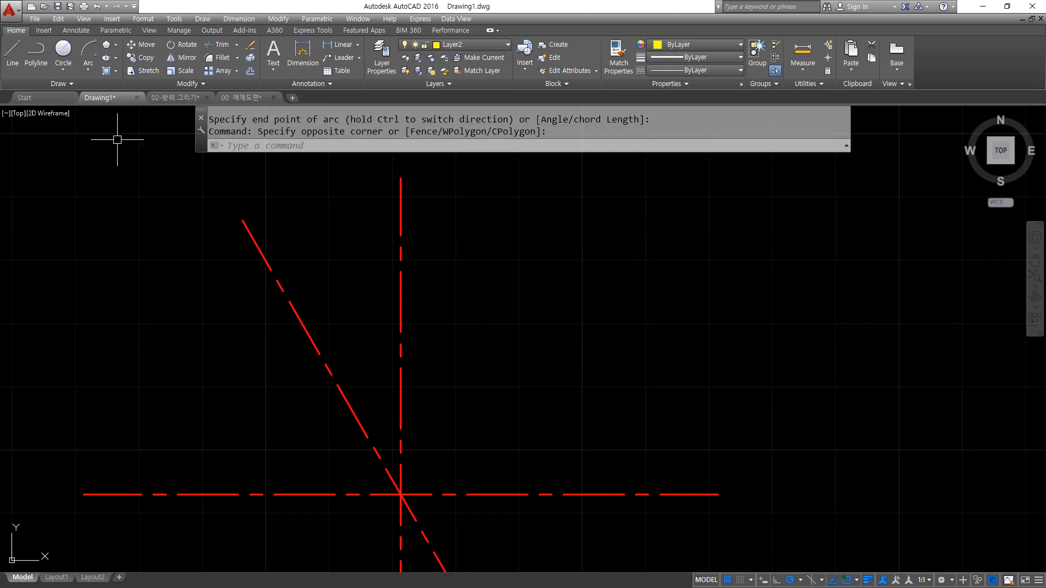
Draw a Start, Center, Angle arc from the horizontal line's right end, centred on the lines' intersection, with a 120-degree included angle.
left_click(89, 73)
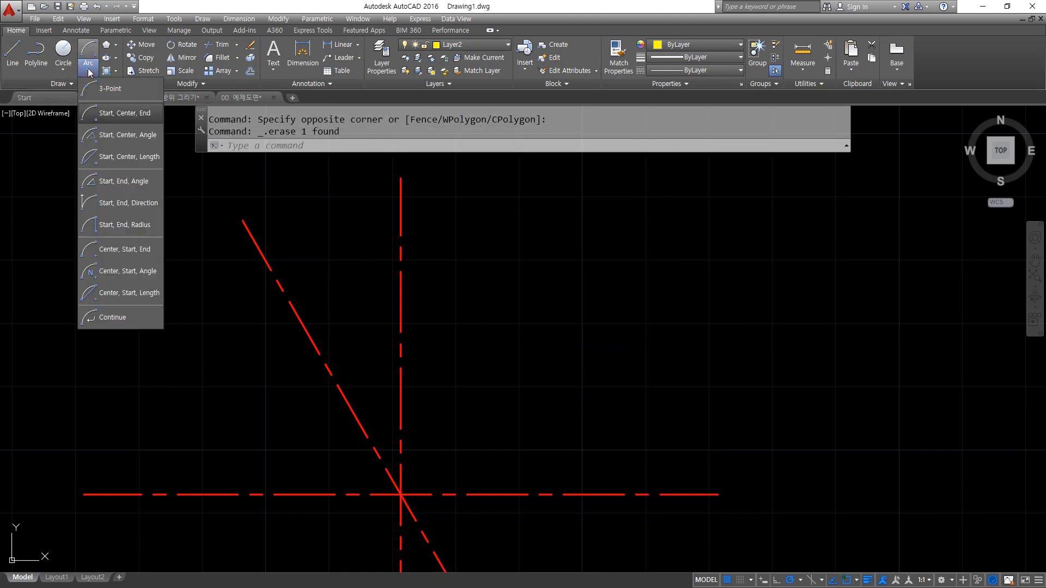
left_click(101, 135)
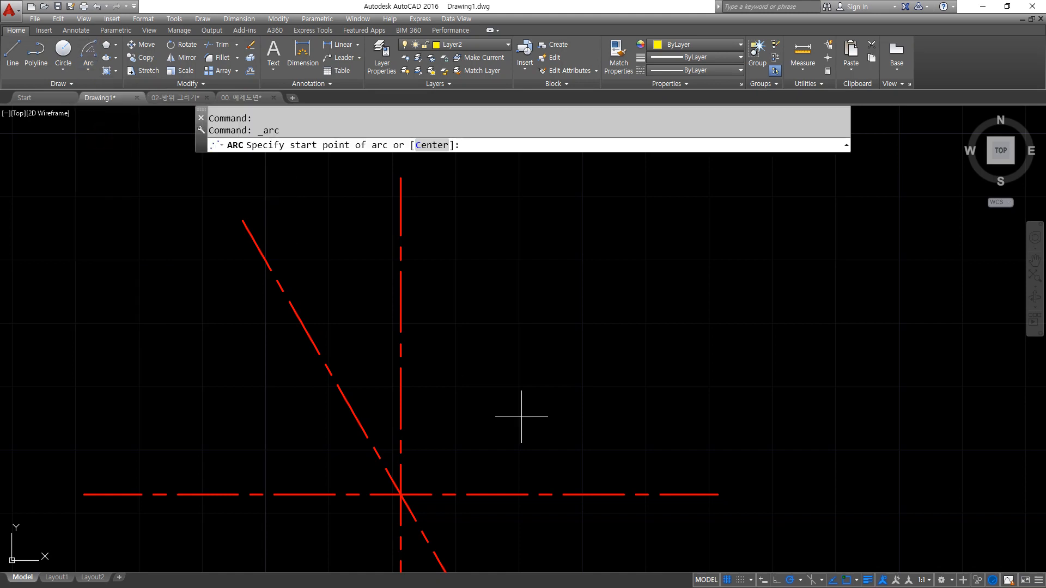
left_click(718, 495)
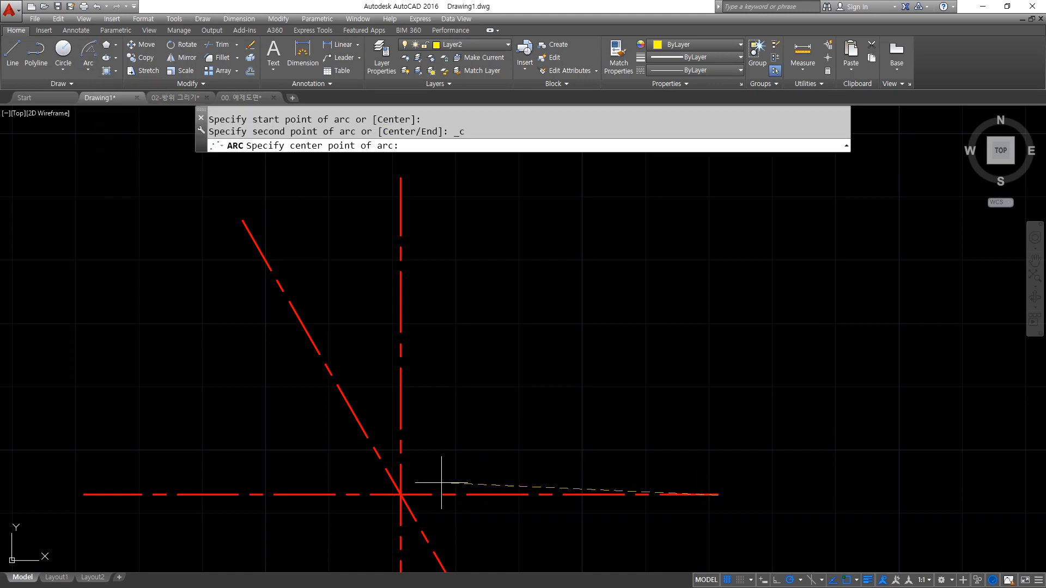
left_click(400, 495)
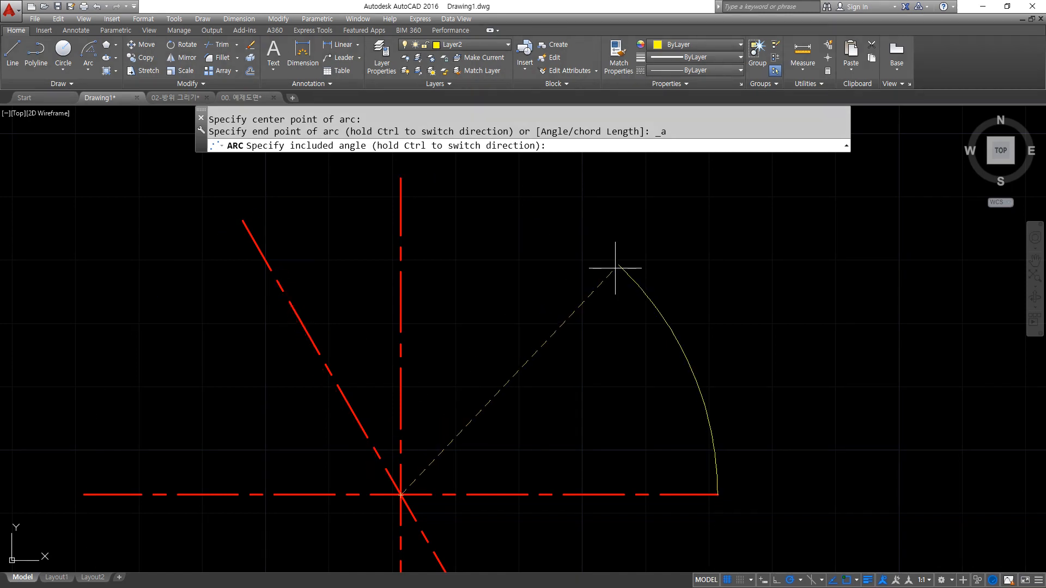
type("120")
key("Return")
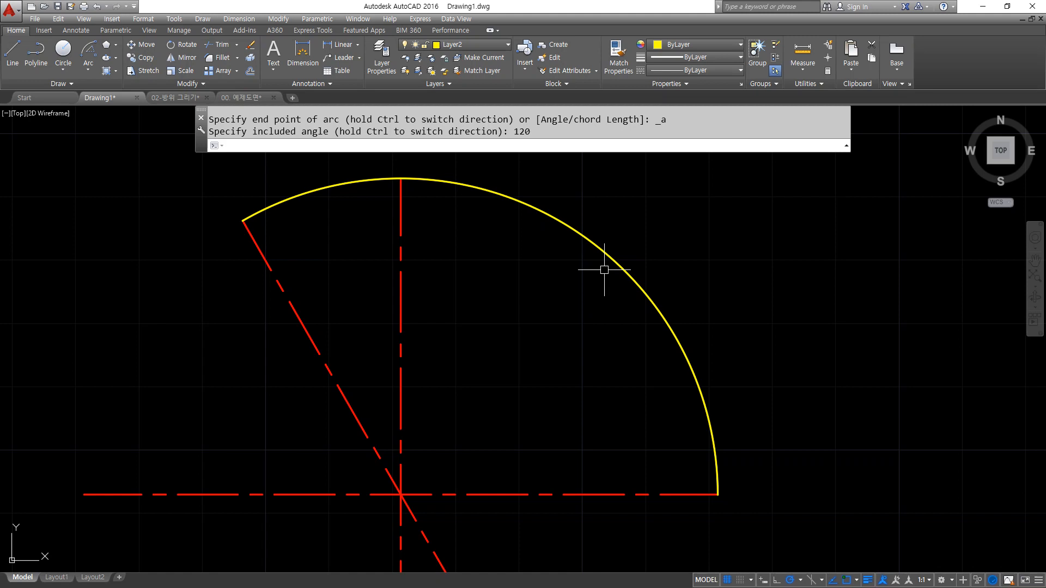
Erase the 120-degree arc.
left_click(689, 224)
left_click(525, 304)
key("Delete")
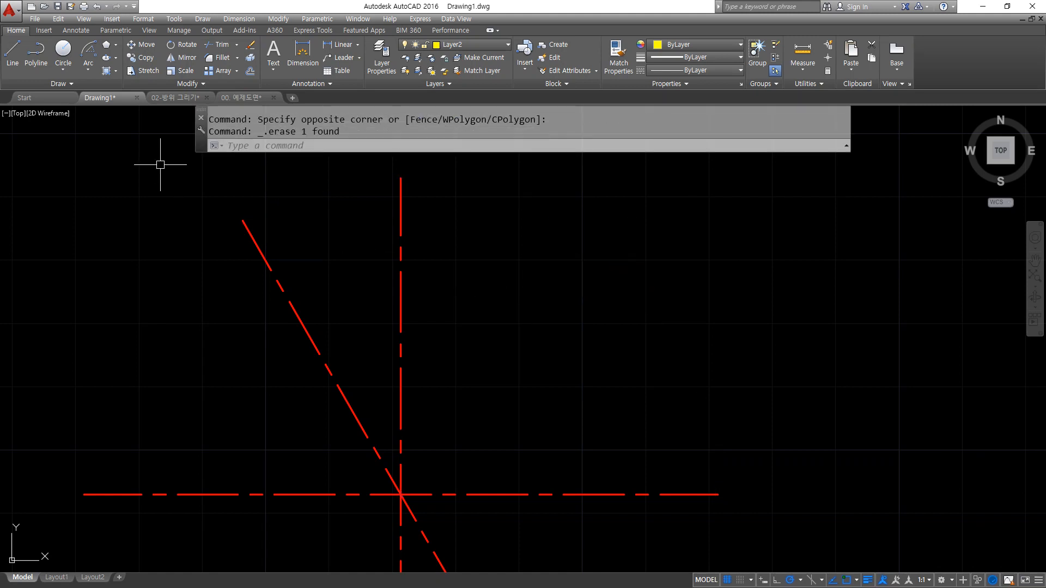
Switch to the Notepad notes and add the lines "호의 길이" and "현의 길이" below the Circle, Arc, ELlipse line.
left_click(88, 67)
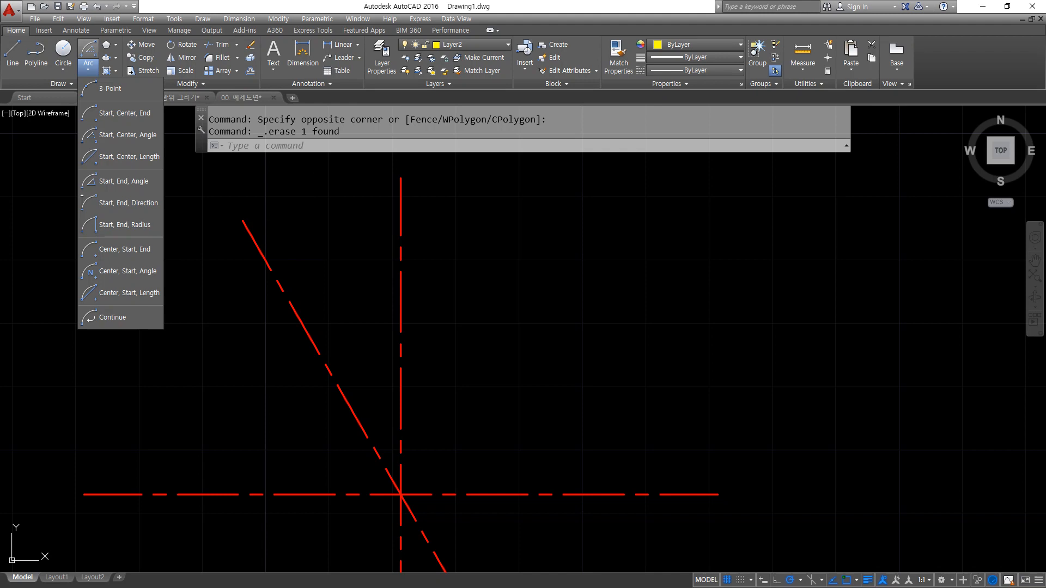
key("alt+Tab")
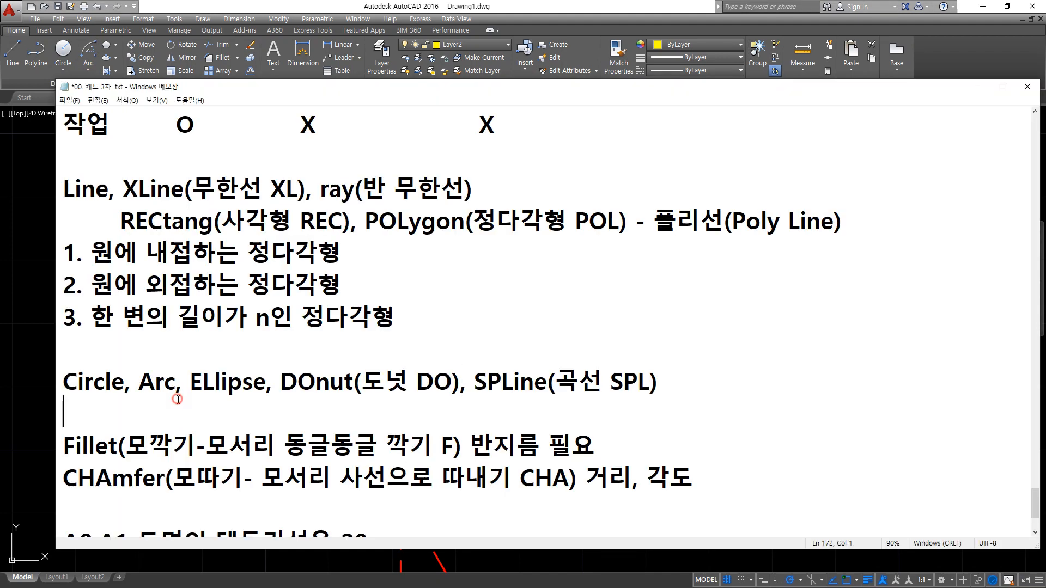
key("Down")
key("Return")
key("Up")
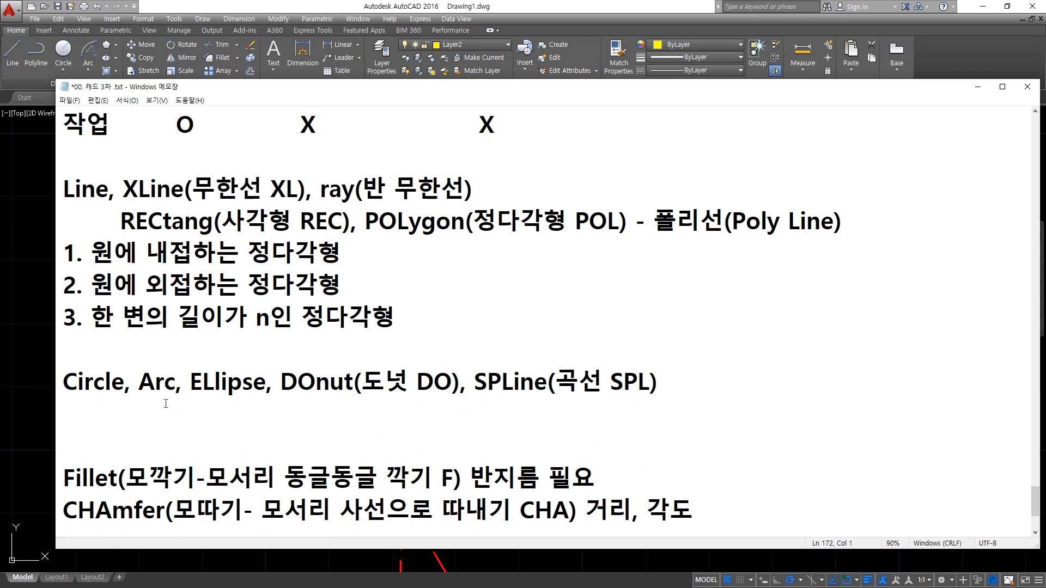
type("호의 길이")
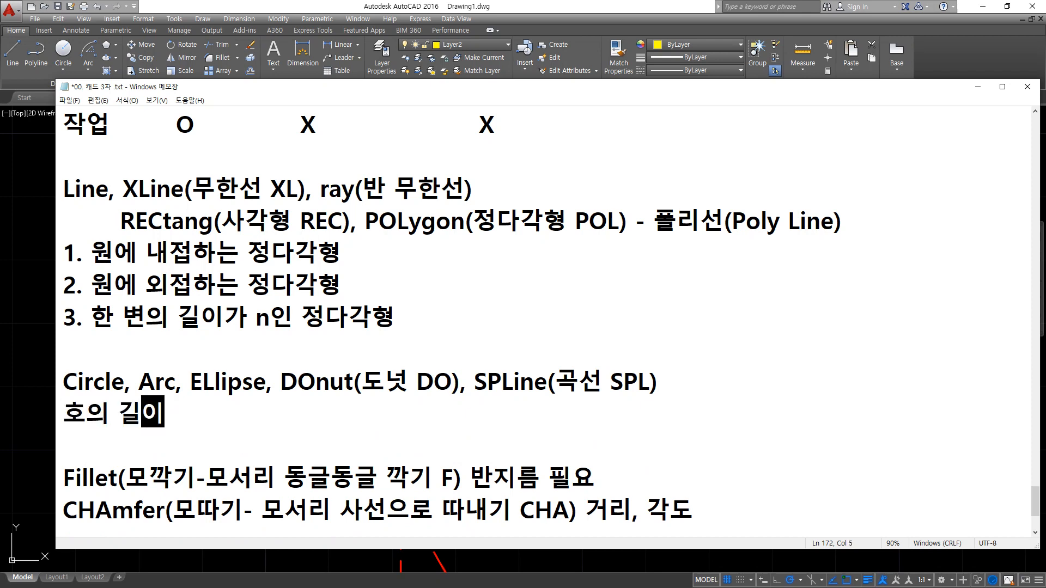
key("Return")
type("현의 길이")
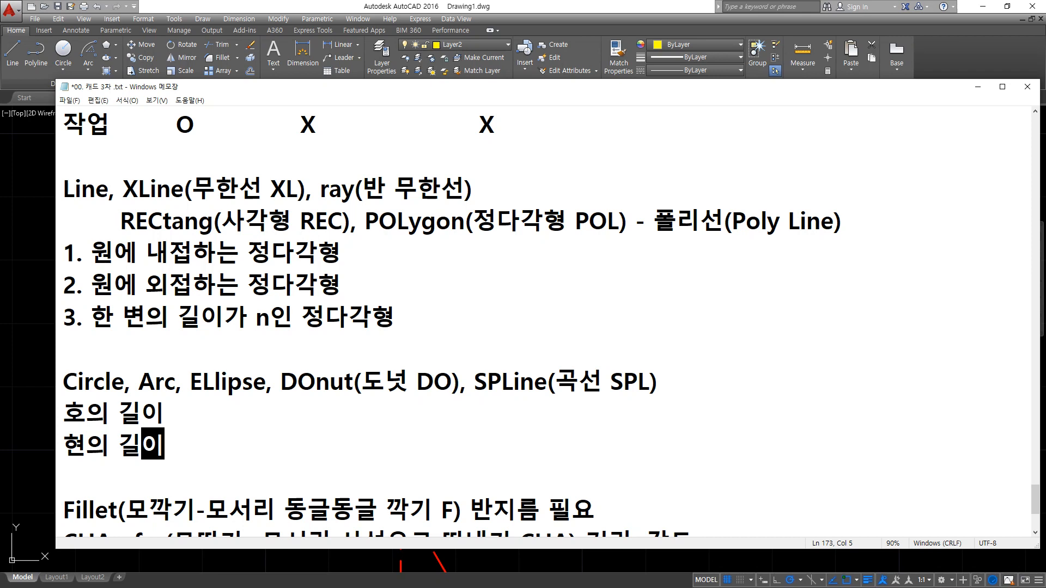
Extend the "호의 길이" note with the definition "- 원(호)의 둘레 길이".
key("Up")
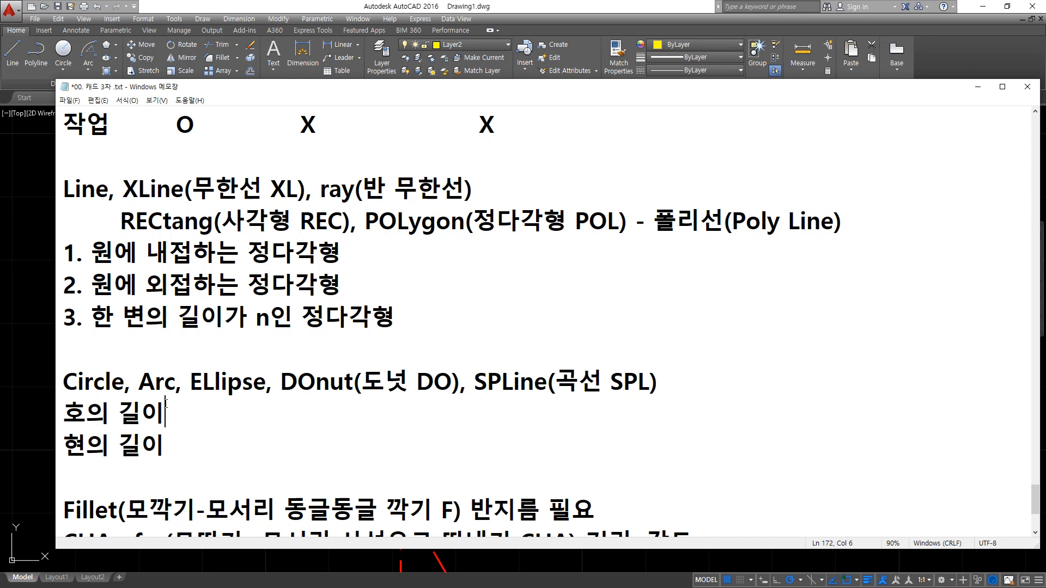
type("- 원")
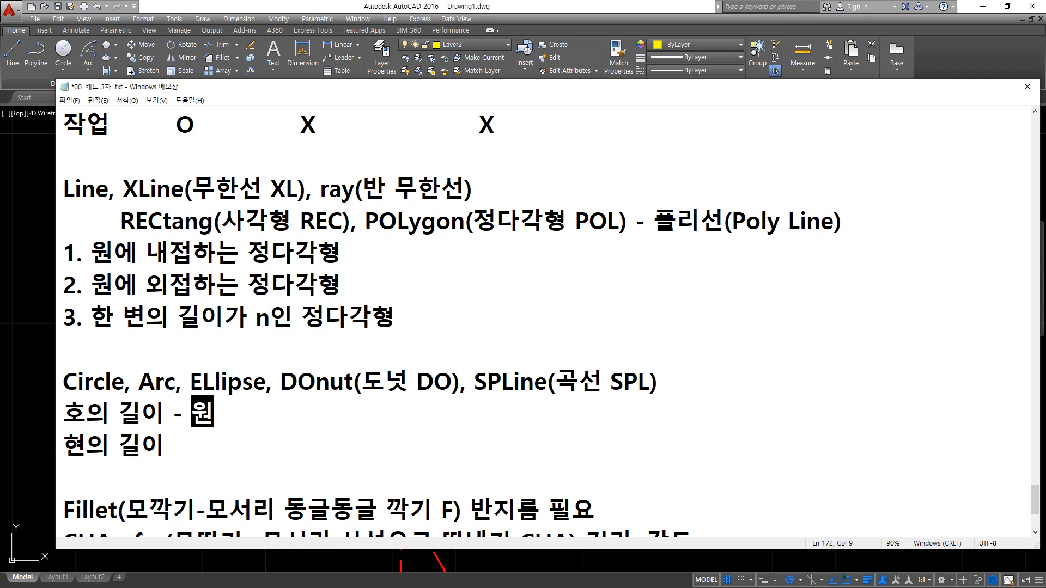
type("(호)의 ")
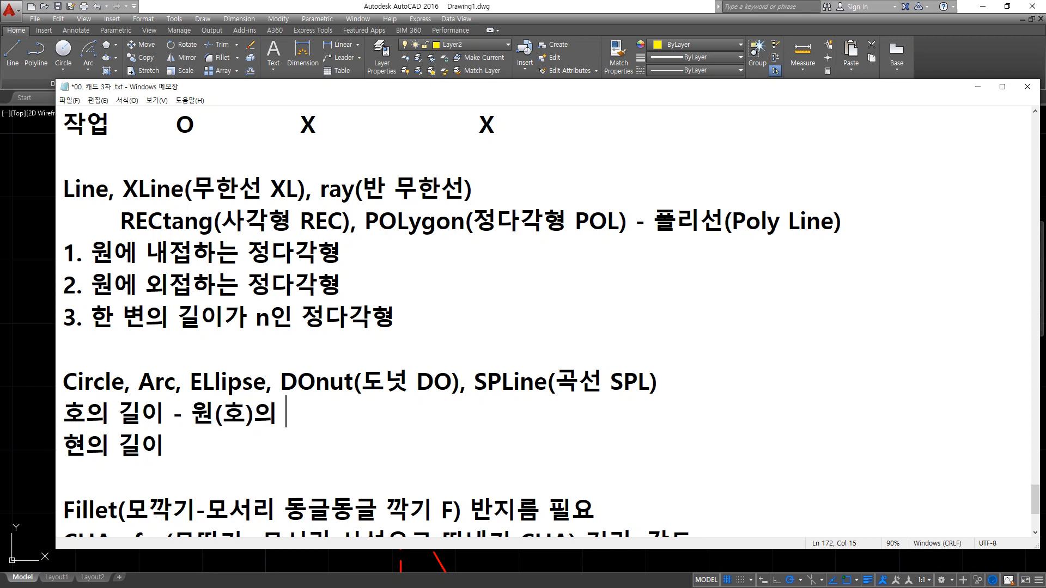
type("둘레 길이")
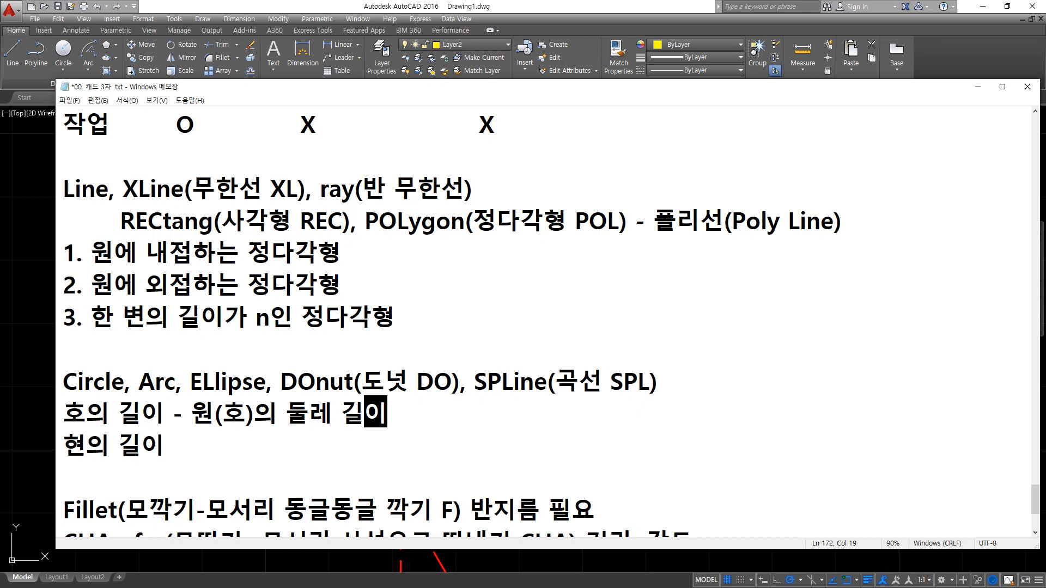
key("Down")
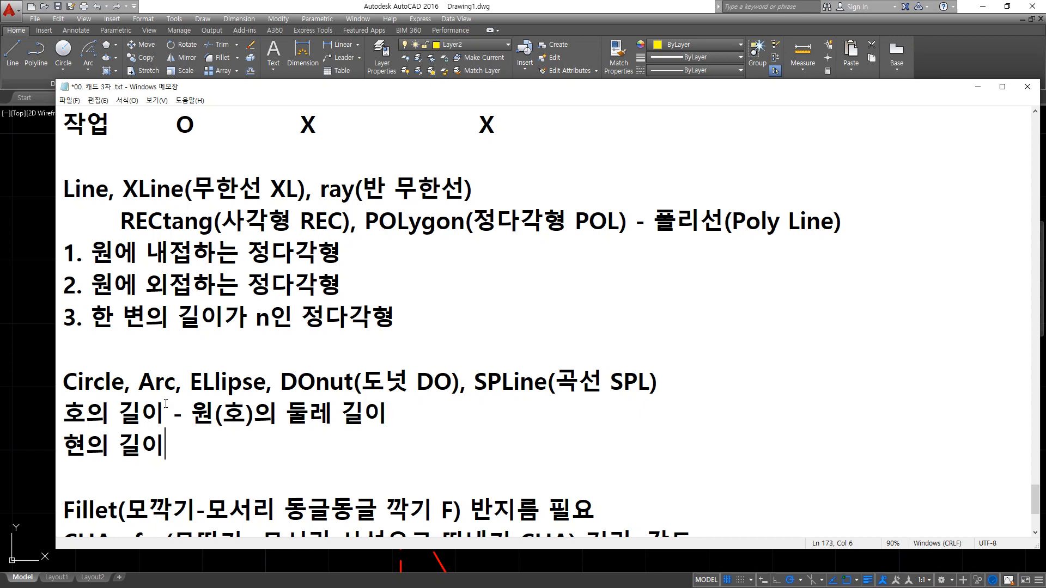
Extend the "현의 길이" note with the definition "- 호의 양 끝에서 일직선으로의 길이".
type("-")
type("호")
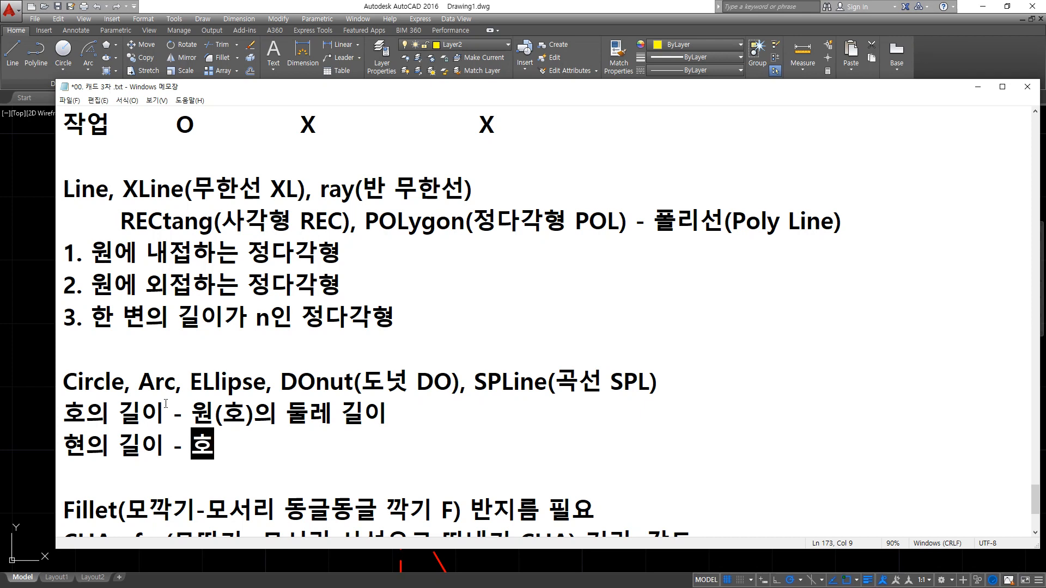
type("의 양 끝에서 ")
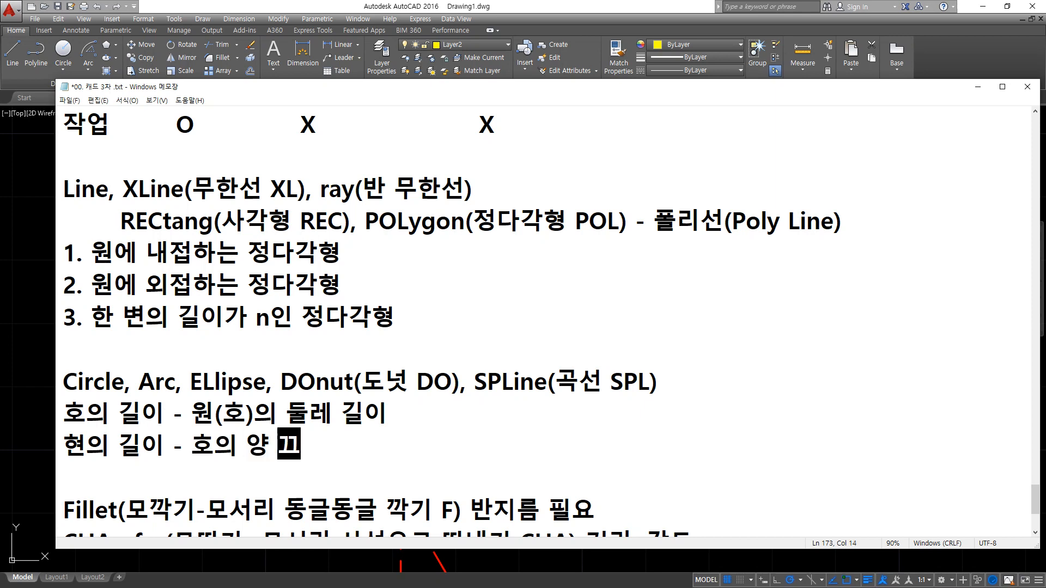
type("일")
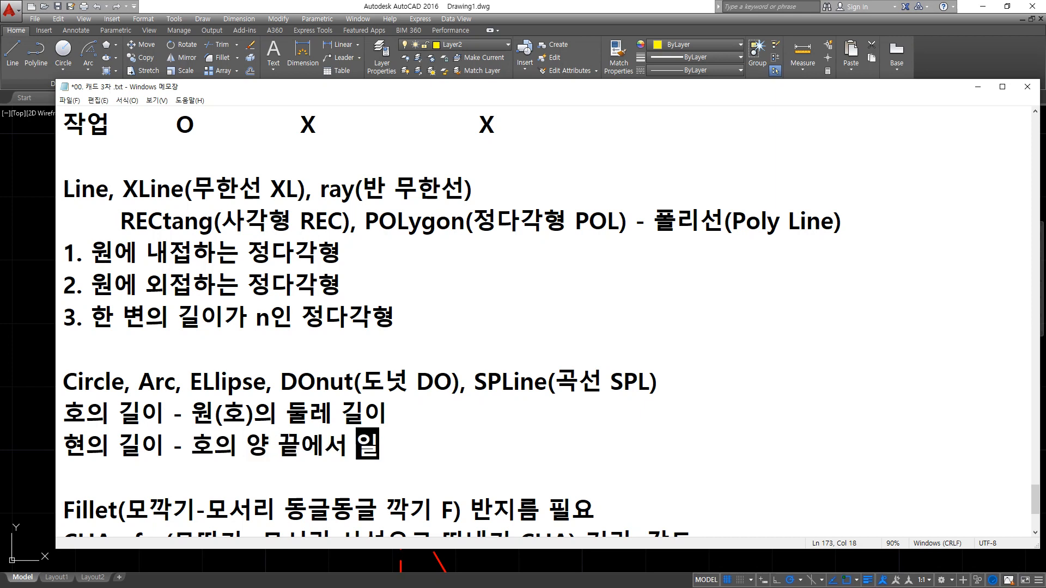
type("직선을로 으")
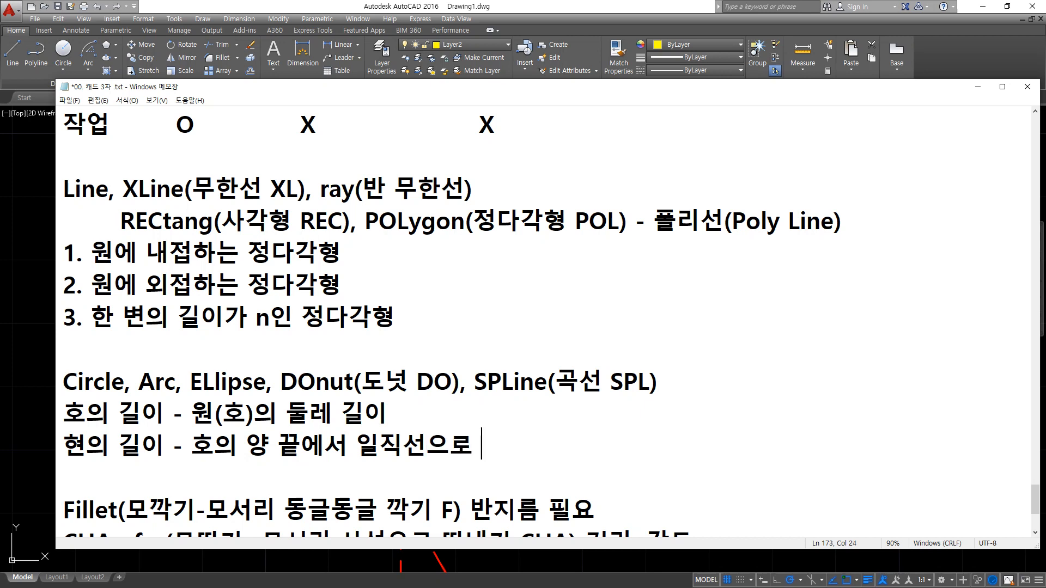
key("BackSpace")
key("BackSpace")
key("BackSpace")
type("의 길이")
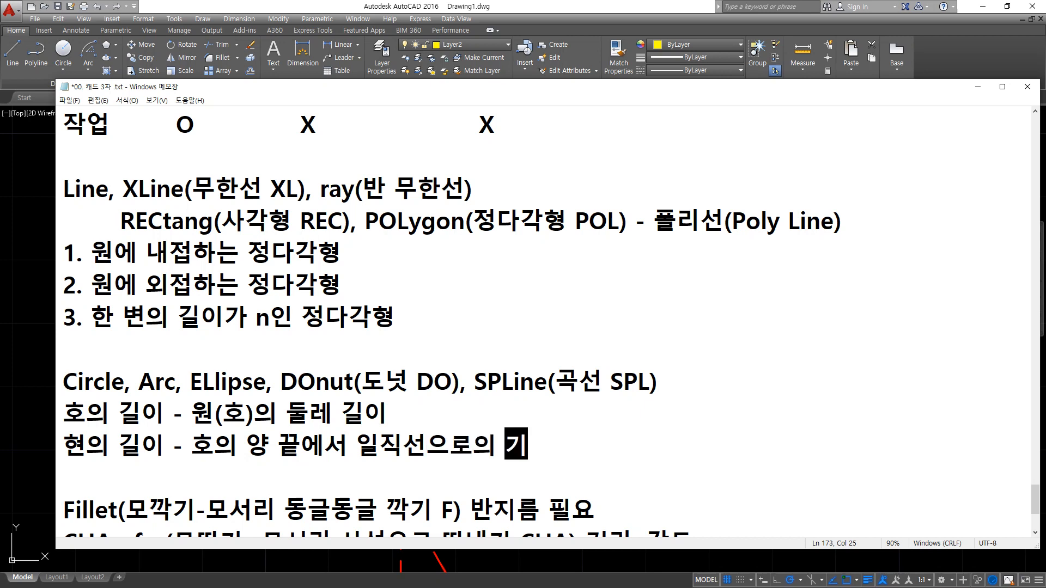
Shorten the chord definition's ending to "일직선 길이" by removing "으로의".
key("Left")
key("Left")
key("Left")
key("BackSpace")
key("BackSpace")
key("BackSpace")
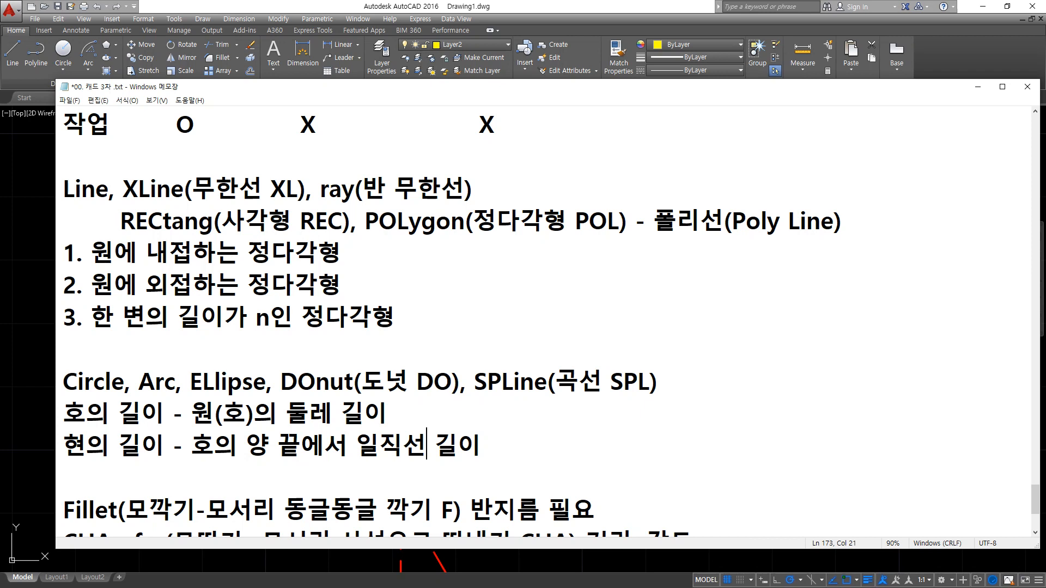
key("End")
type("ㅐ")
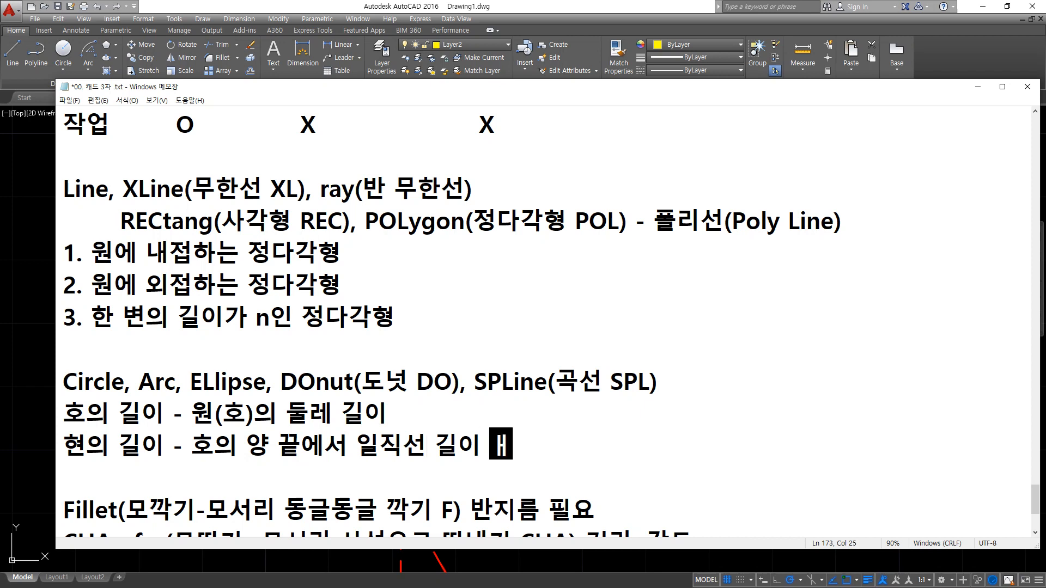
key("BackSpace")
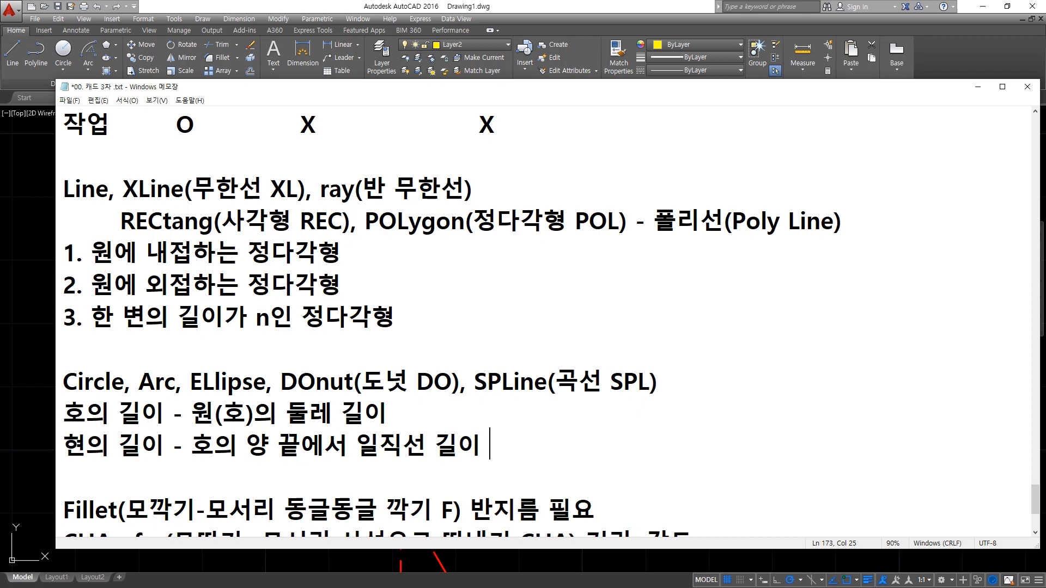
type("o")
Switch back to AutoCAD and circle the horizontal line's right end and the slanted line's upper end with the screen pen, then clear the marks.
left_click(169, 6)
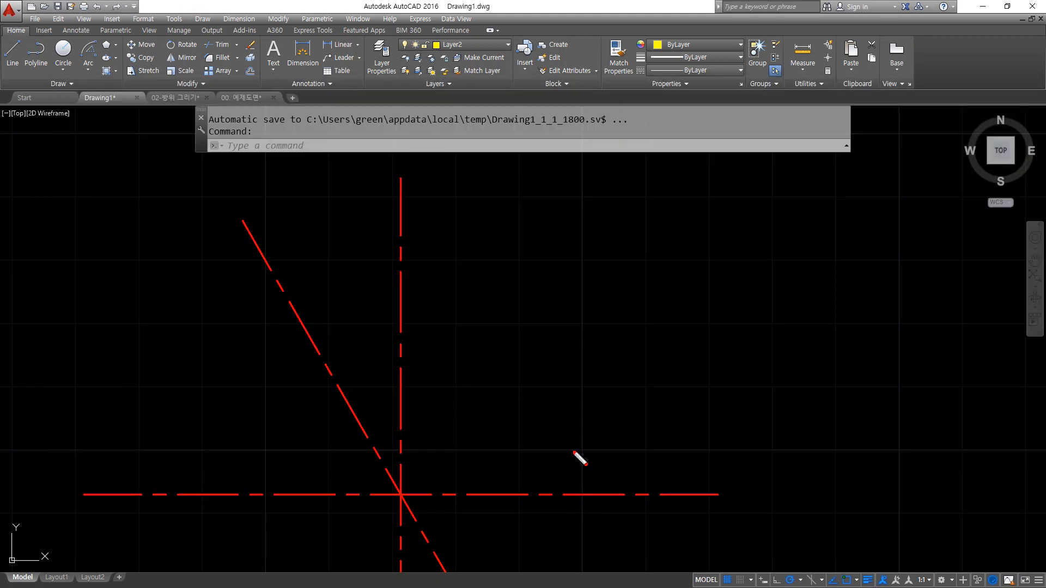
mouse_move(711, 495)
left_mouse_down()
mouse_move(724, 479)
mouse_move(715, 486)
left_mouse_up()
left_click_drag(252, 216, 248, 233)
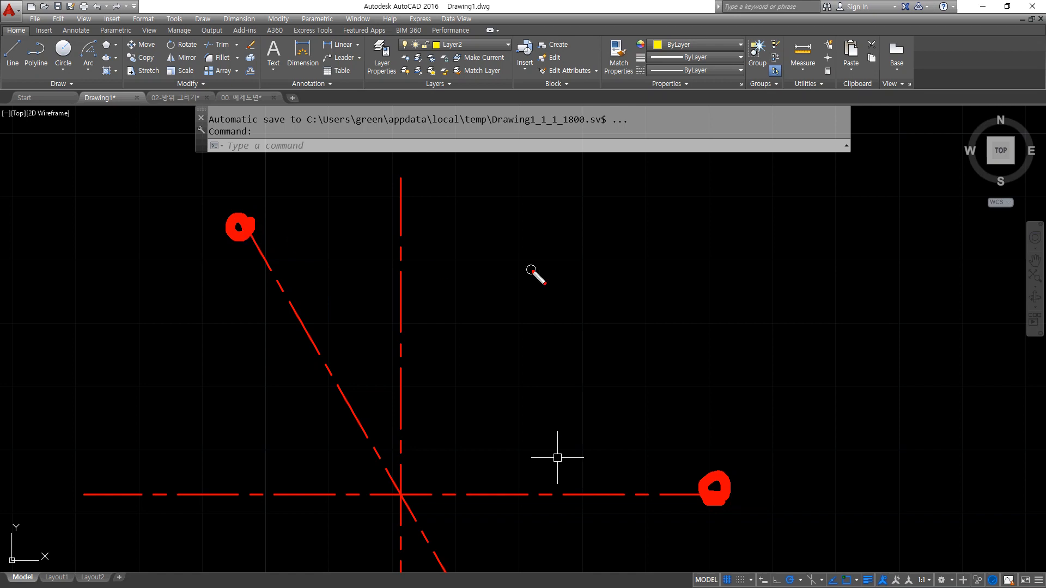
key("Escape")
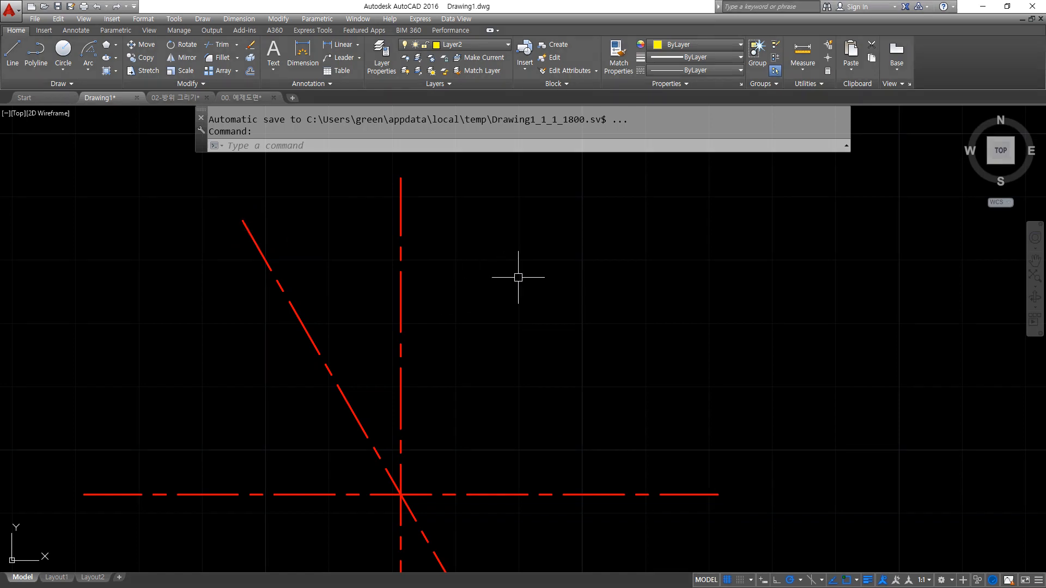
Draw a Start, Center, Length arc from the horizontal line's right end, centred on the lines' intersection, with a chord length of 56.6.
left_click(90, 69)
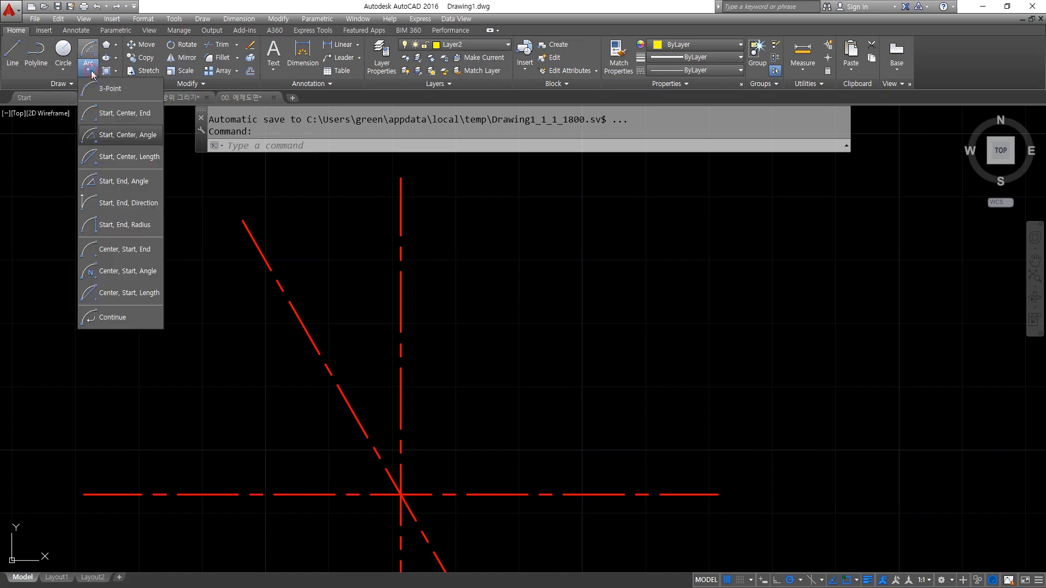
left_click(126, 157)
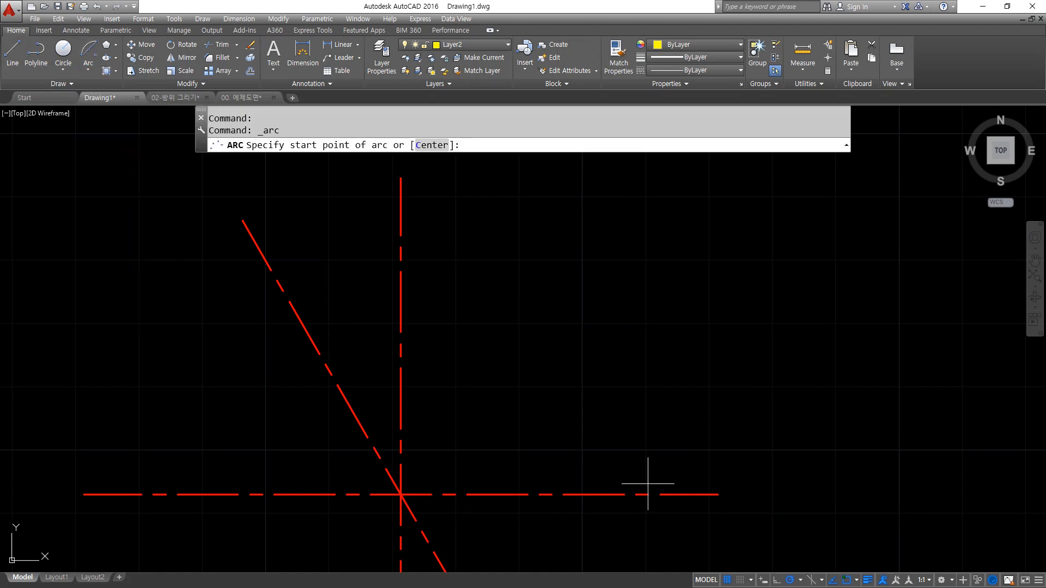
left_click(692, 493)
left_click(400, 495)
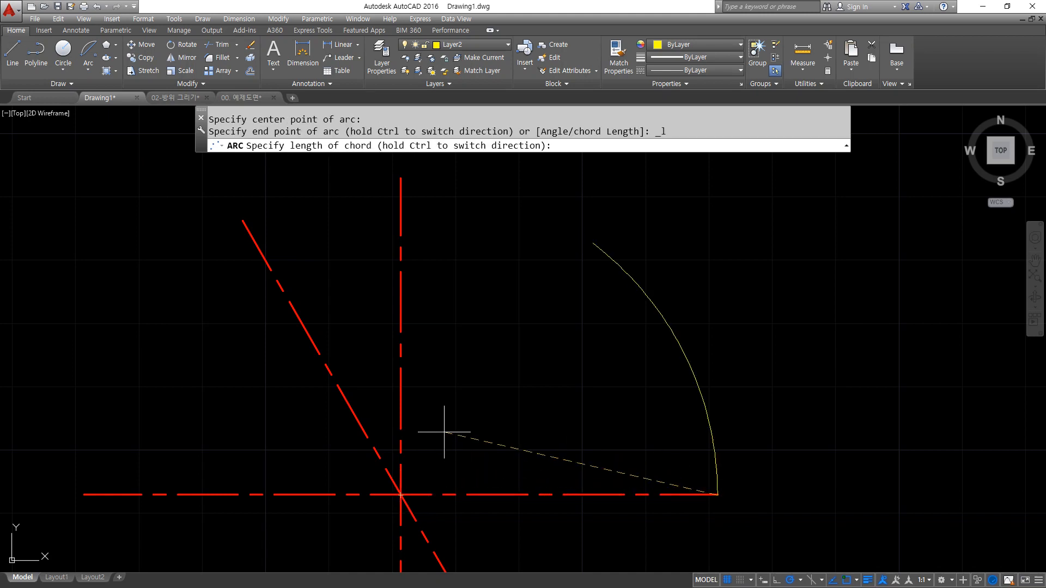
type("56.")
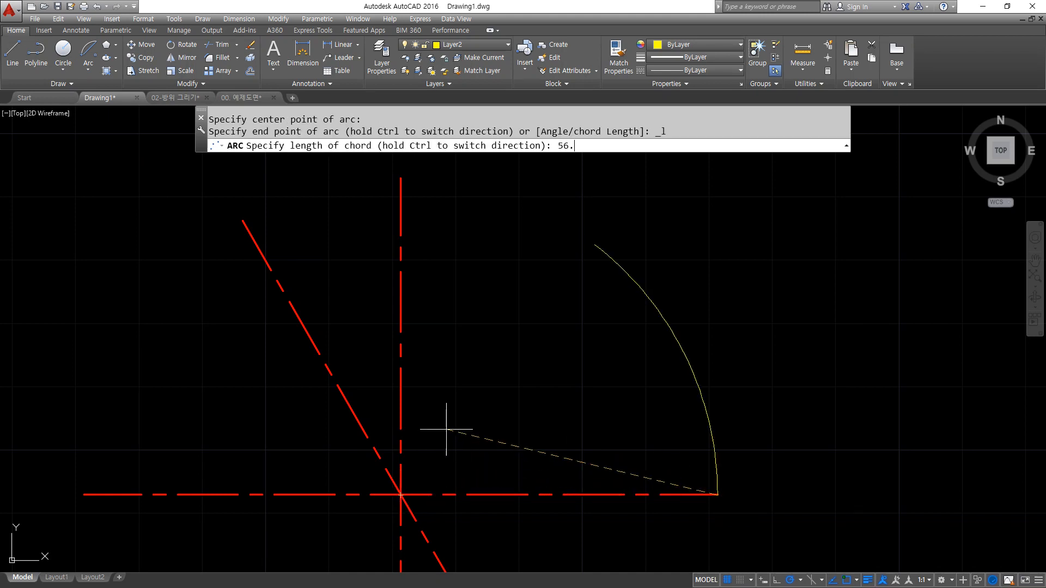
type("6")
key("Return")
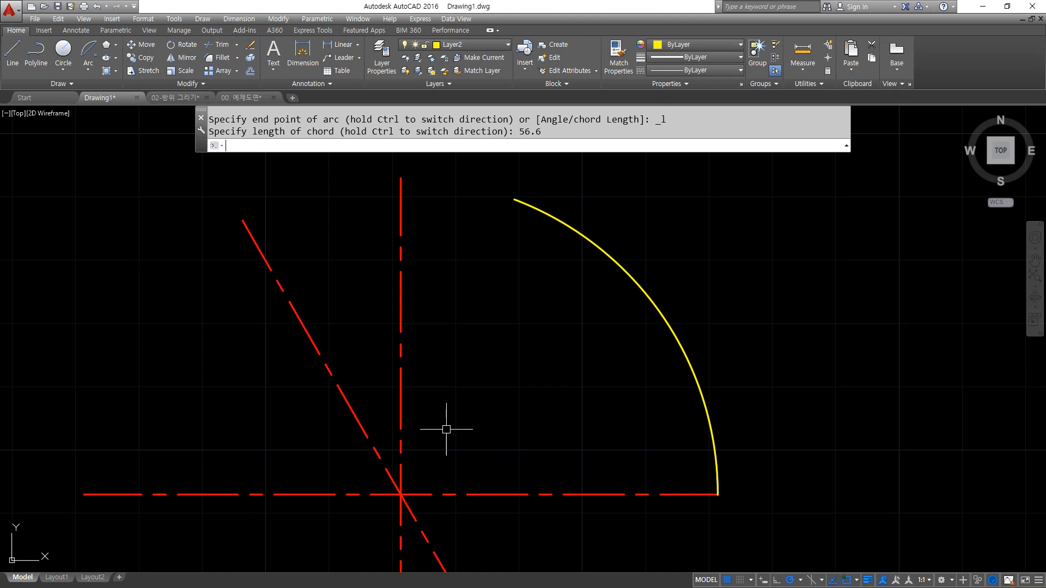
Erase the arc with the 56.6 chord length.
left_click(679, 203)
left_click(545, 245)
type("e")
key("Return")
Measure the distance from the horizontal line's right end to the slanted line's upper end.
type("d")
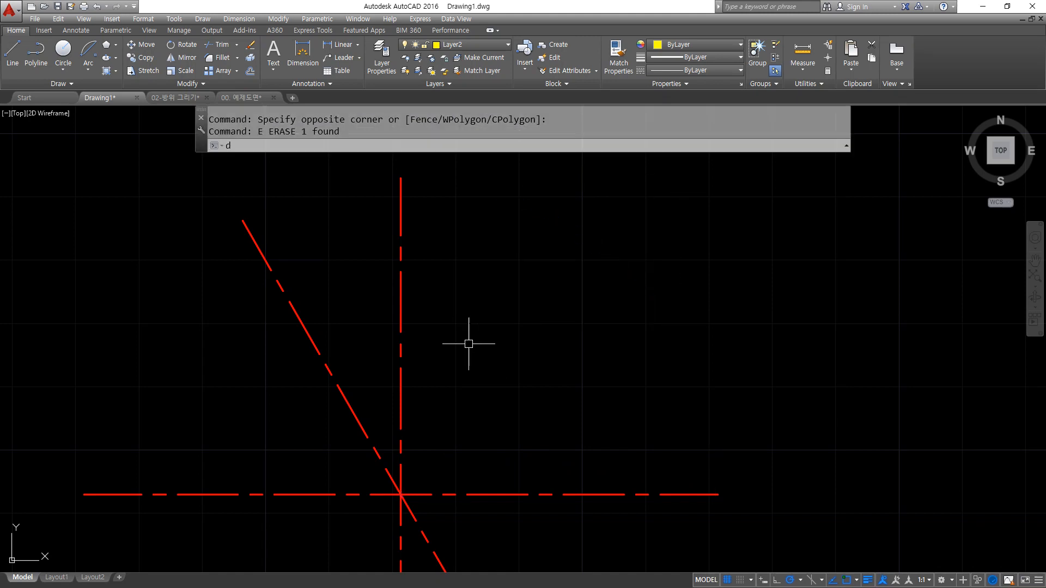
type("i")
key("Return")
left_click(716, 494)
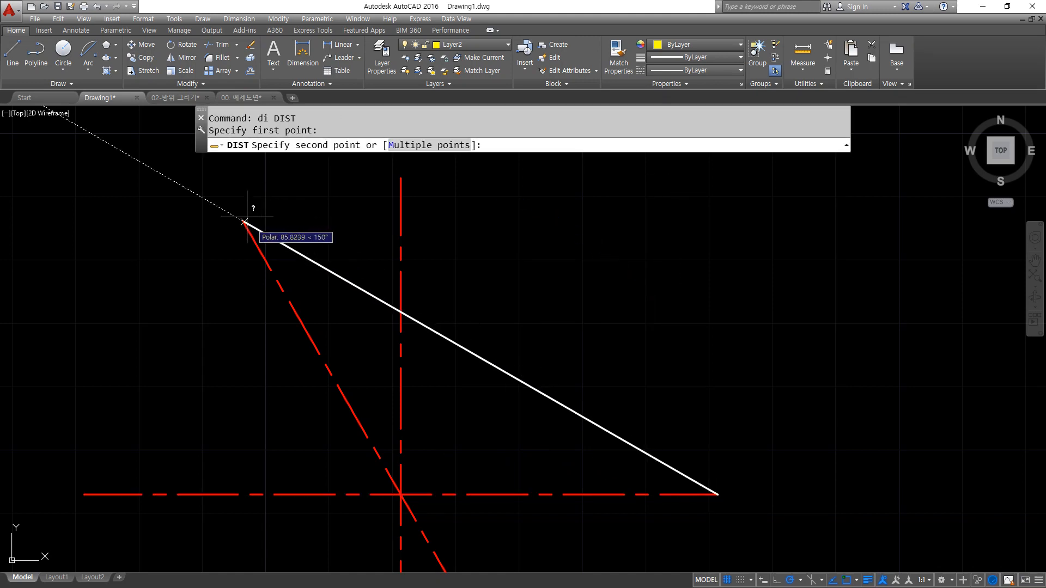
left_click(243, 219)
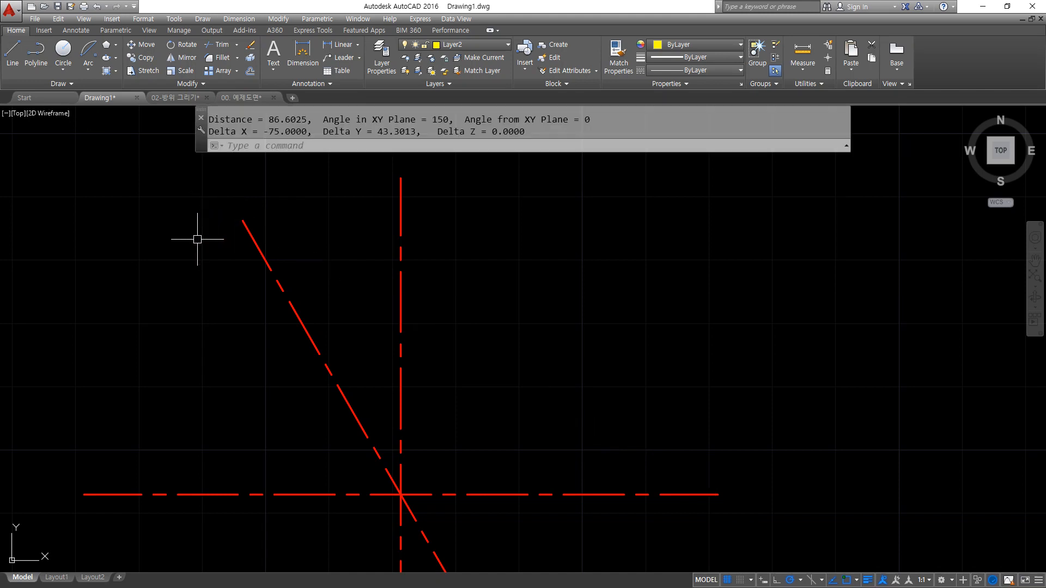
key("Escape")
key("Escape")
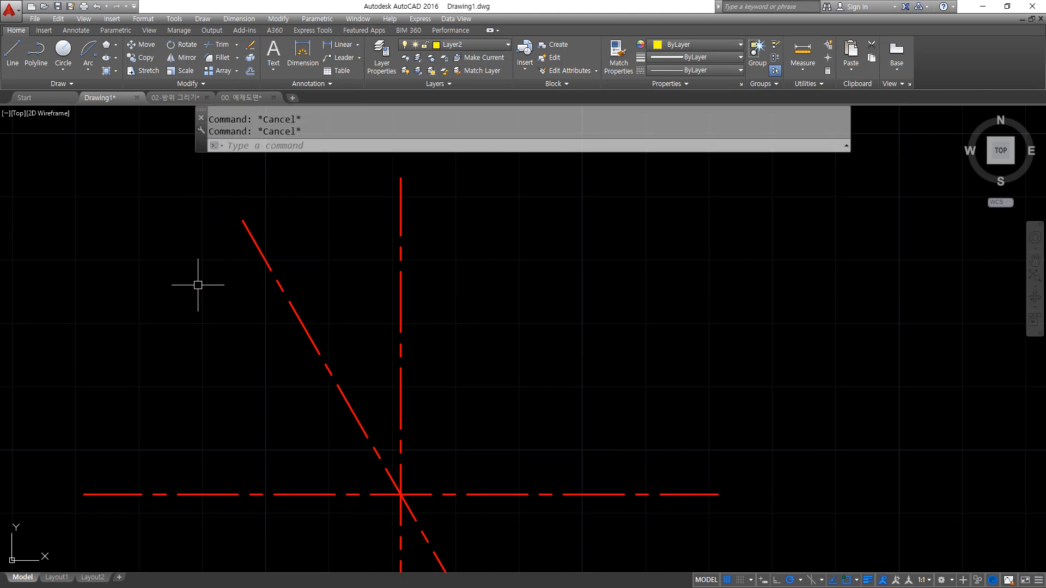
Draw a Start, Center, Length arc from the horizontal line's right end, centred on the intersection, with chord length 86.6, and trace its chord with the screen pen.
left_click(88, 54)
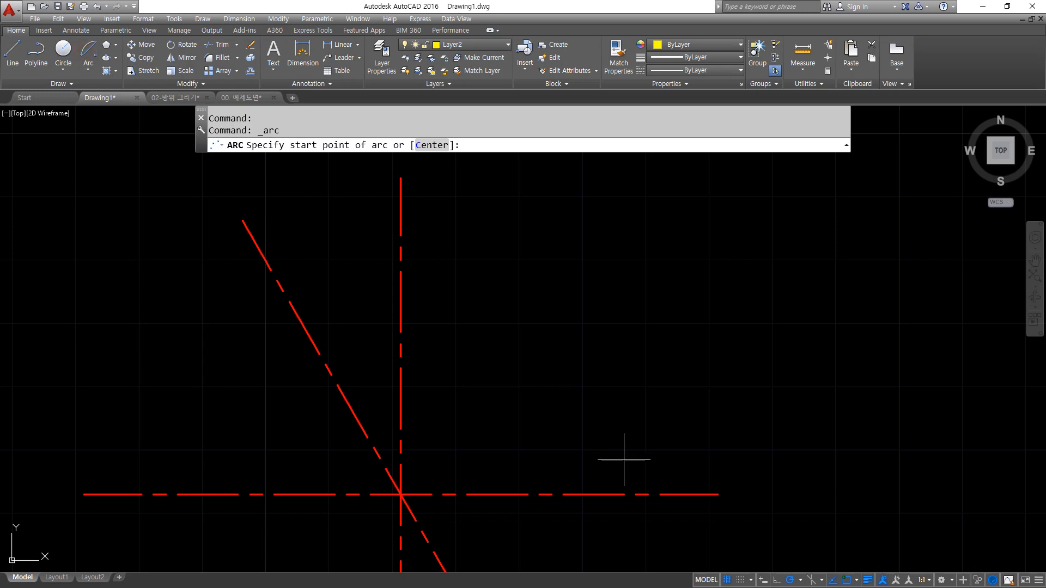
left_click(718, 495)
type("c")
key("Return")
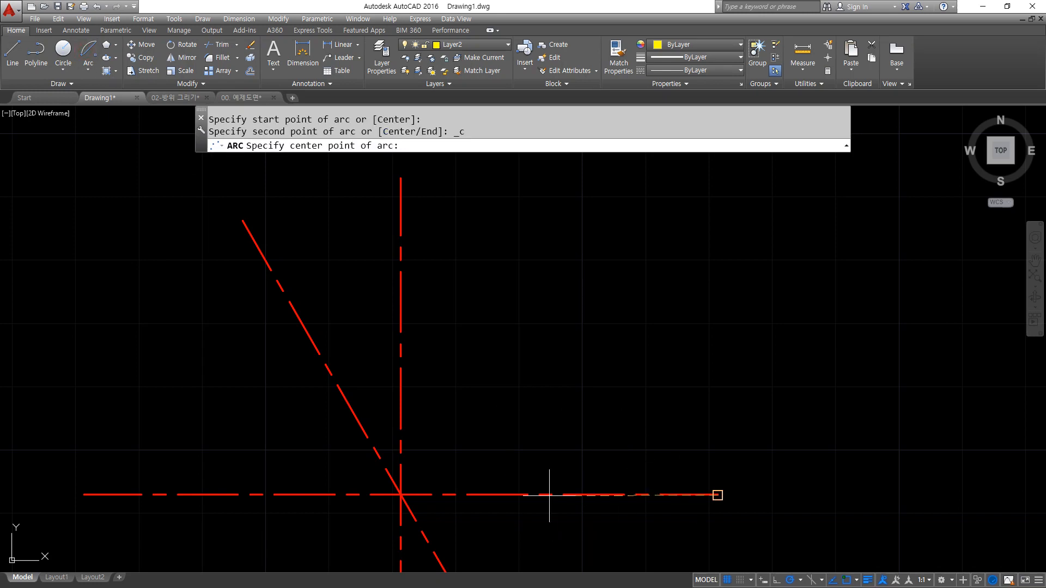
left_click(400, 494)
type("86")
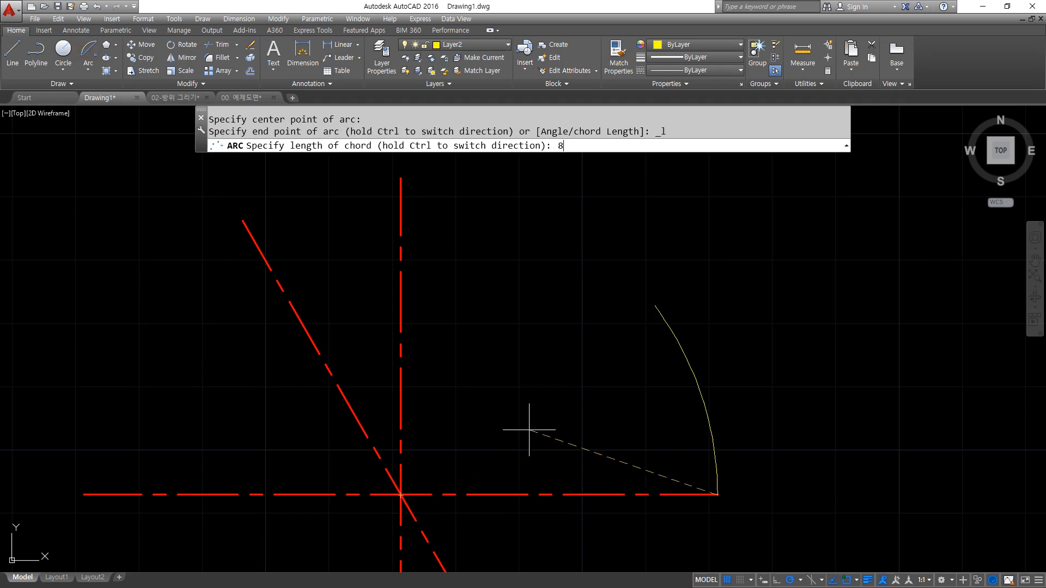
type(".6")
key("Return")
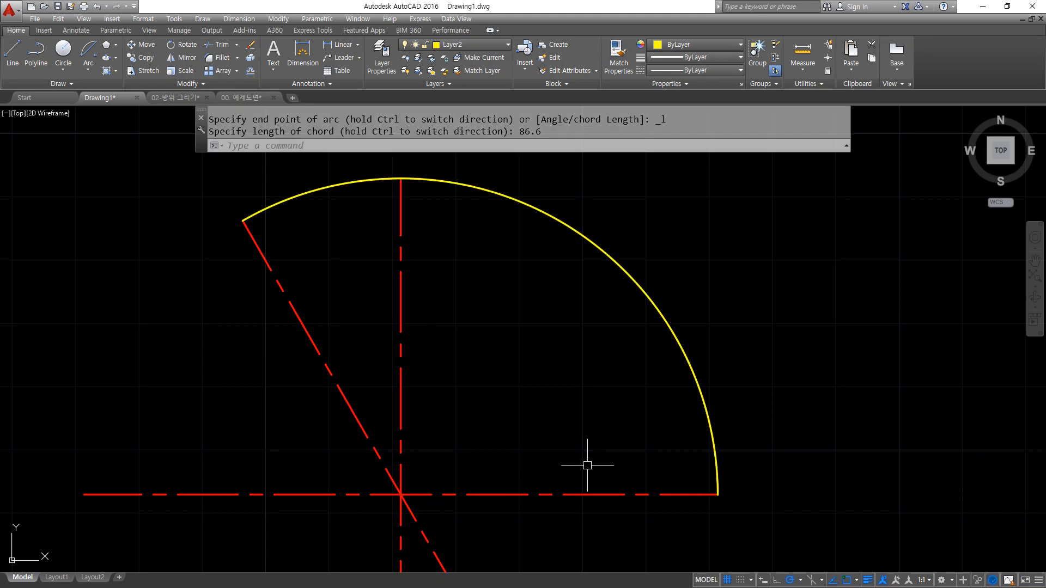
mouse_move(714, 492)
left_mouse_down()
mouse_move(374, 308)
mouse_move(245, 224)
left_mouse_up()
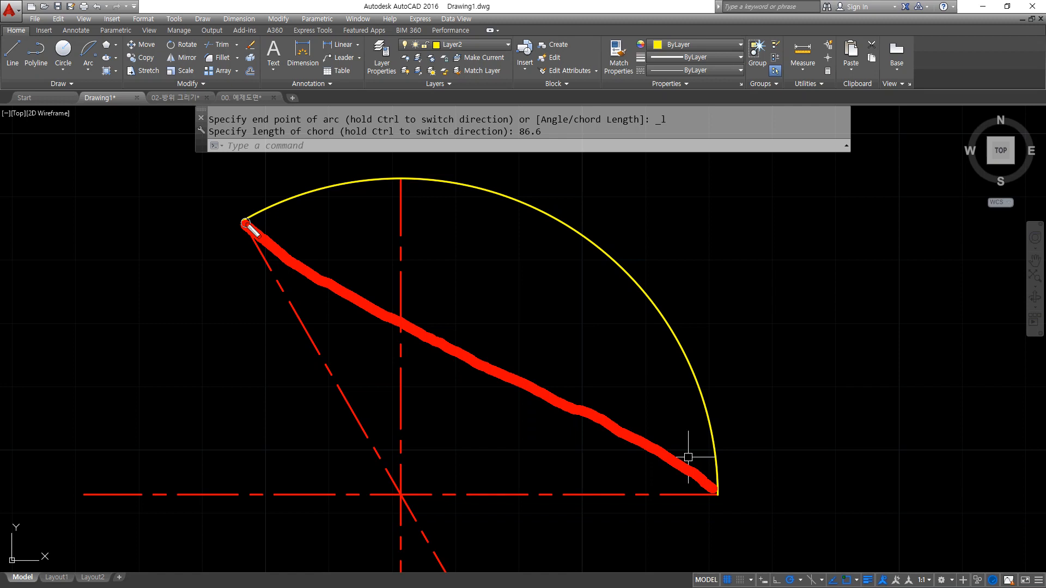
key("Escape")
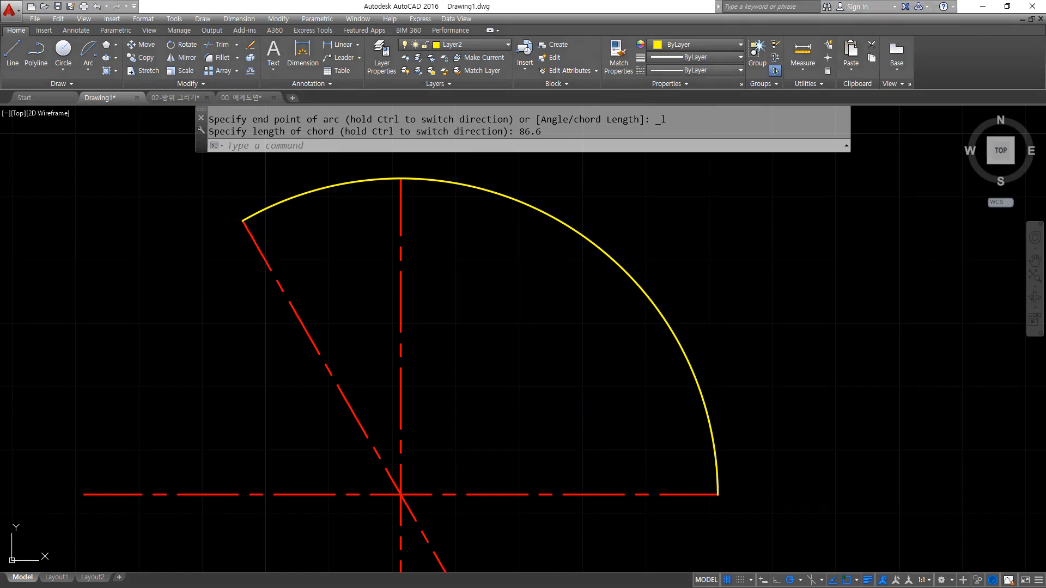
Erase the arc with the 86.6 chord length.
left_click(633, 225)
left_click(577, 283)
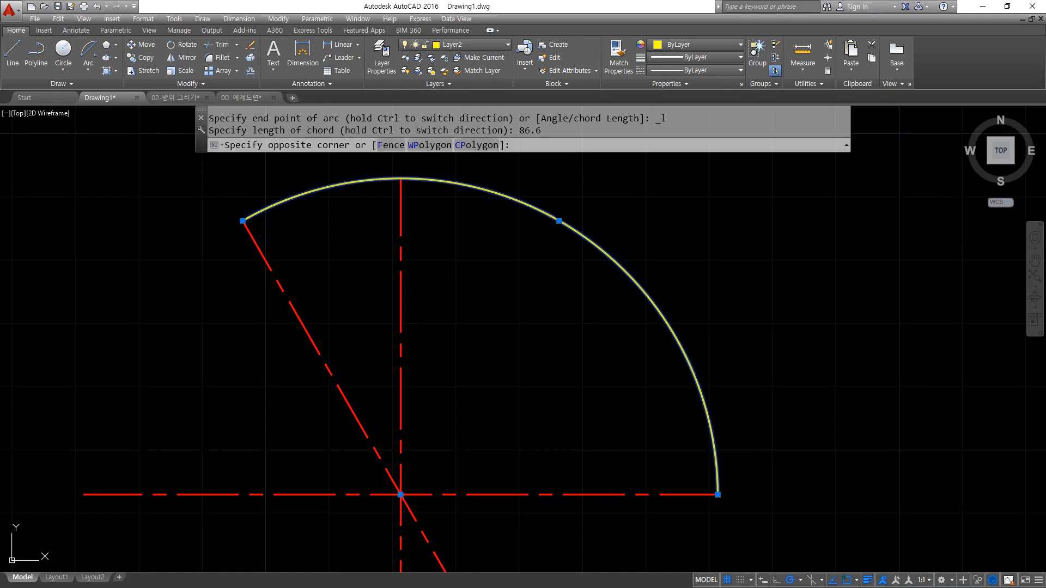
type("e")
key("Return")
Mark the horizontal line's two ends and both halves with the screen pen to explain its length, and clear the marks.
scroll(438, 387, "down", 2)
middle_click_drag(435, 392, 528, 353)
scroll(532, 392, "up", 2)
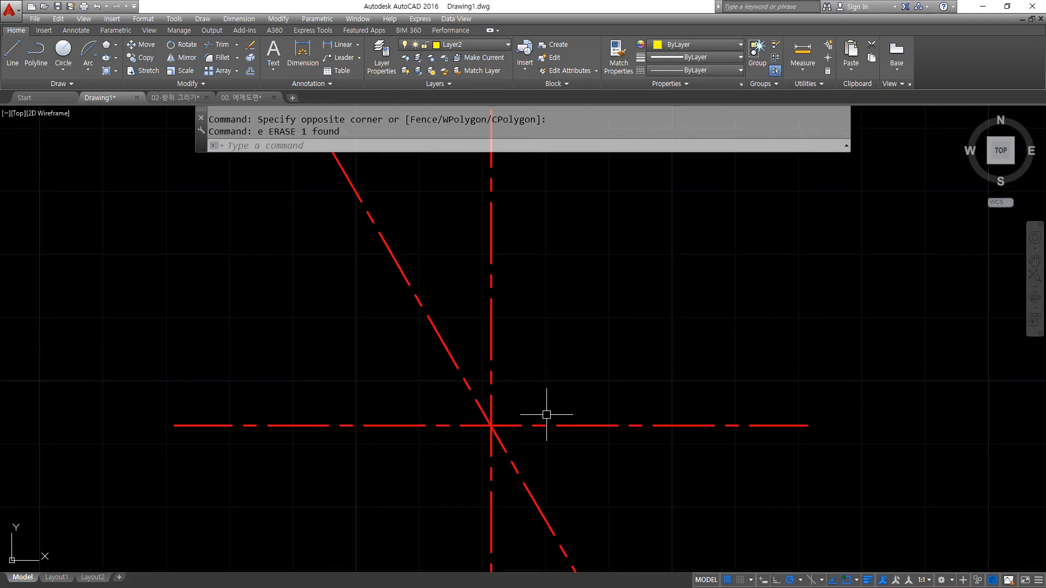
key("ctrl+2")
left_click_drag(814, 415, 810, 432)
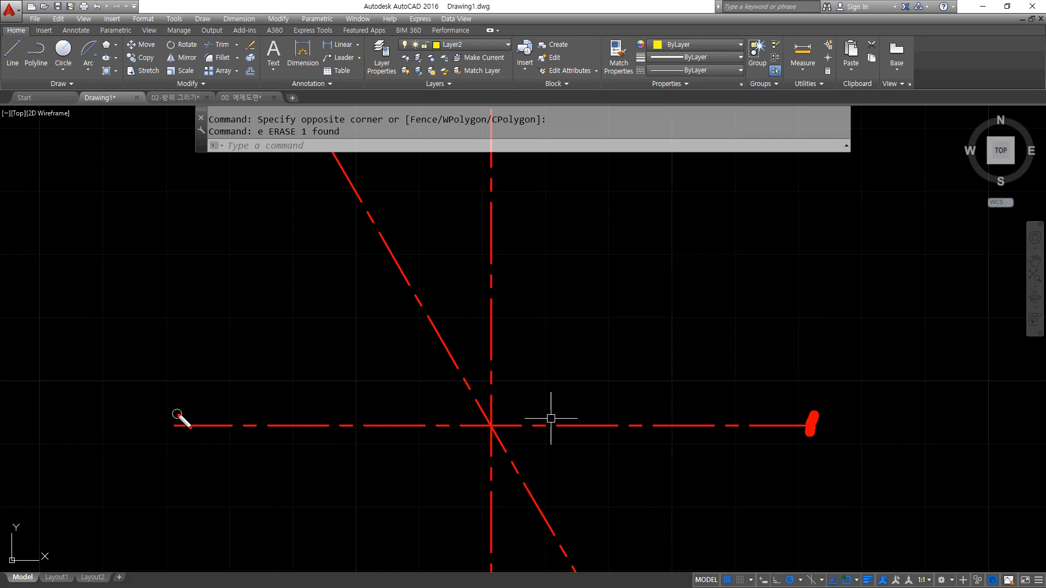
left_click_drag(177, 413, 165, 434)
mouse_move(482, 412)
left_mouse_down()
mouse_move(615, 366)
mouse_move(793, 384)
left_mouse_up()
left_click_drag(587, 266, 594, 325)
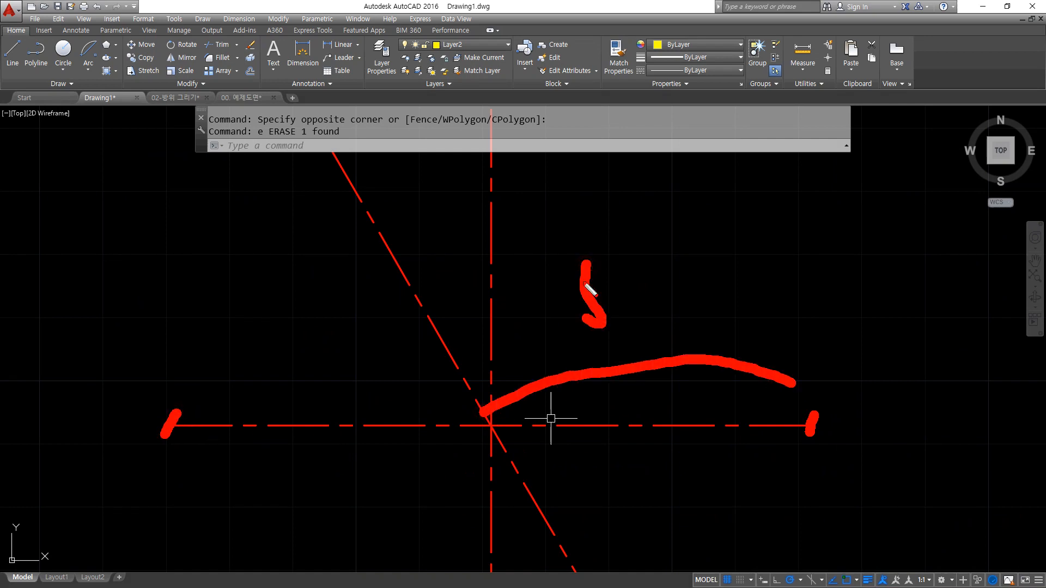
left_click_drag(588, 286, 619, 280)
mouse_move(453, 397)
left_mouse_down()
mouse_move(418, 384)
mouse_move(236, 396)
left_mouse_up()
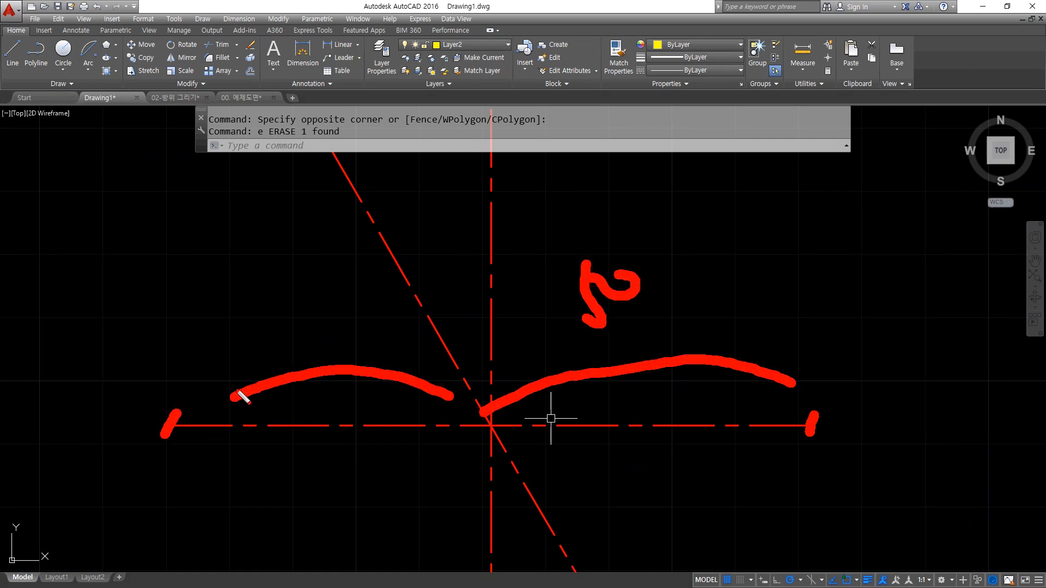
key("Escape")
Draw a Start, Center, Length arc from the horizontal line's right end, centred on the lines' intersection, with a chord length of 100.
left_click(89, 53)
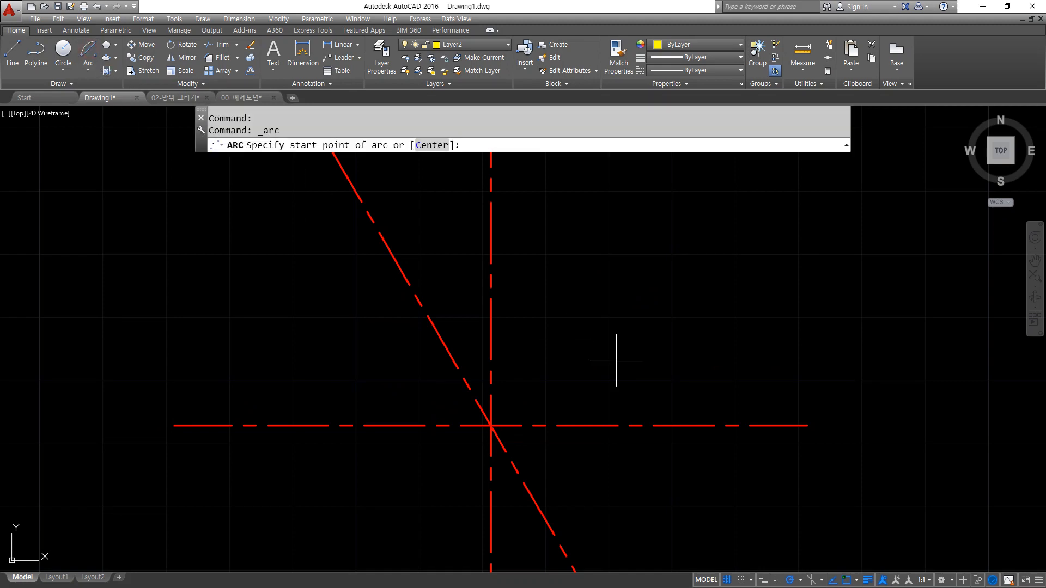
left_click(807, 425)
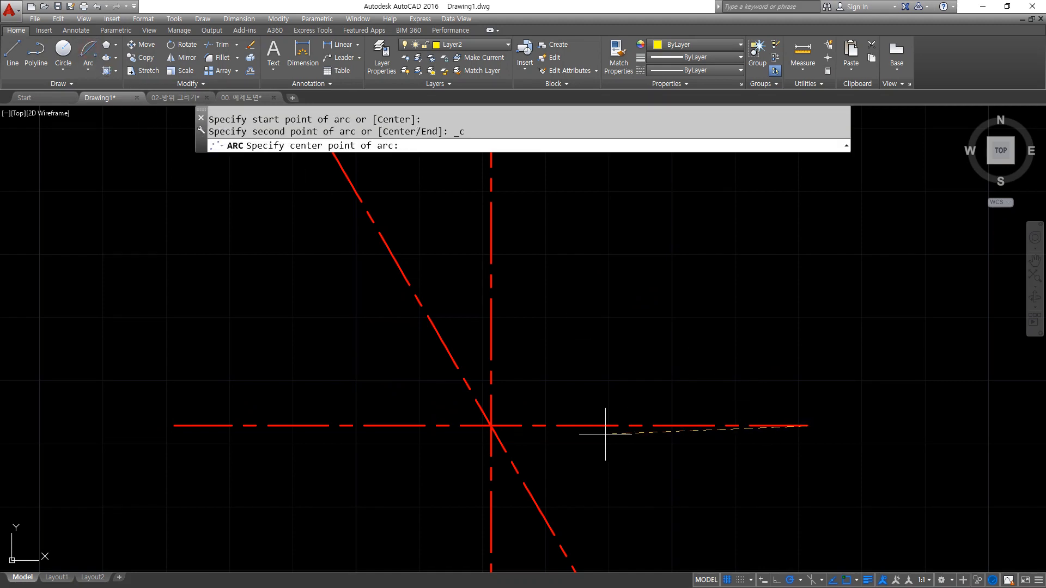
left_click(491, 425)
type("100")
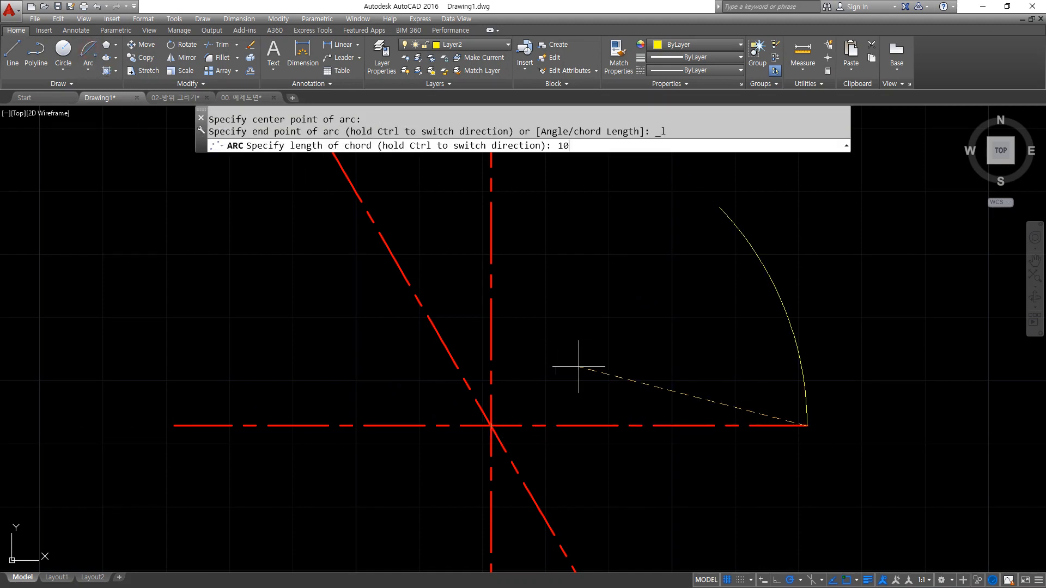
key("Return")
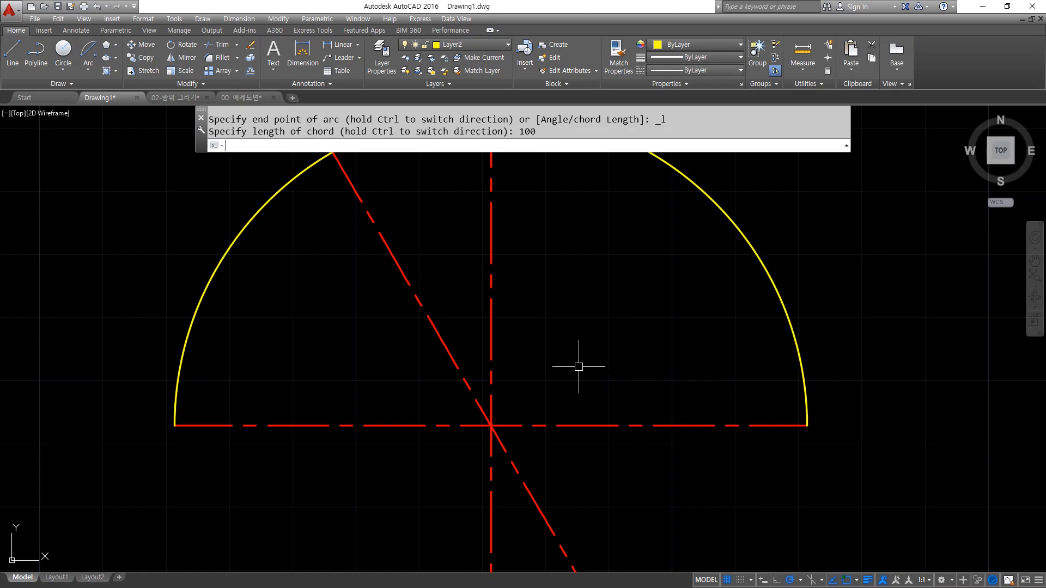
Erase the half-circle arc drawn with the 100 chord length.
left_click(814, 226)
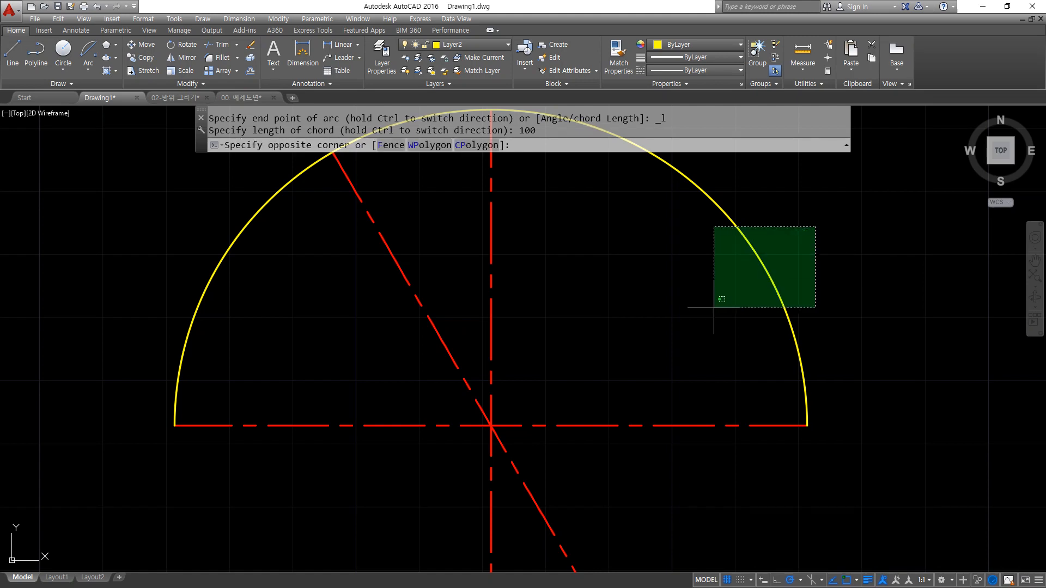
left_click(714, 308)
type("e")
key("Return")
Try to draw a Start, Center, Length arc from the horizontal line's right end, centred on the intersection, with chord length 100.01.
left_click(87, 50)
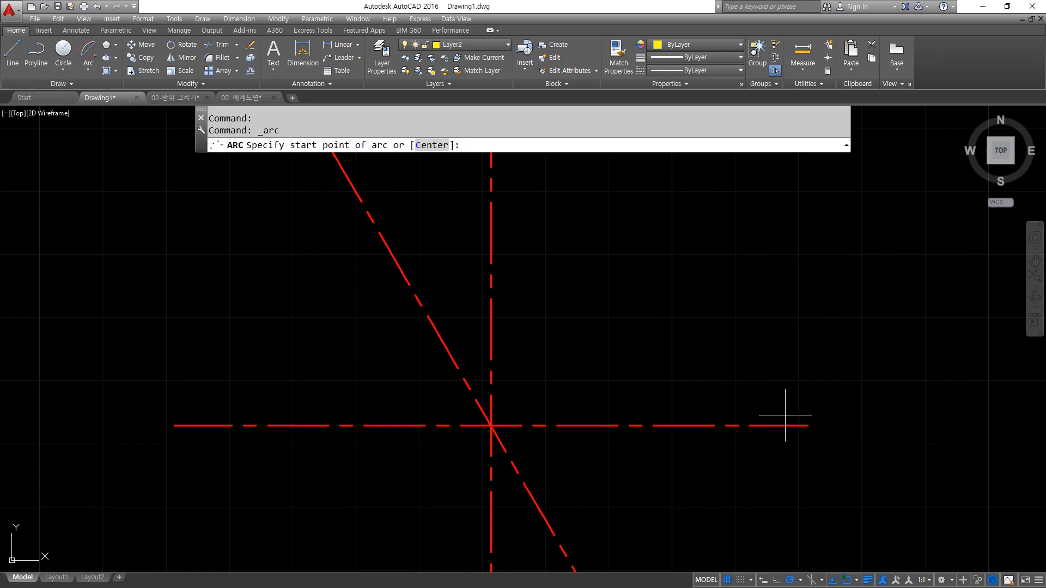
left_click(806, 425)
left_click(491, 426)
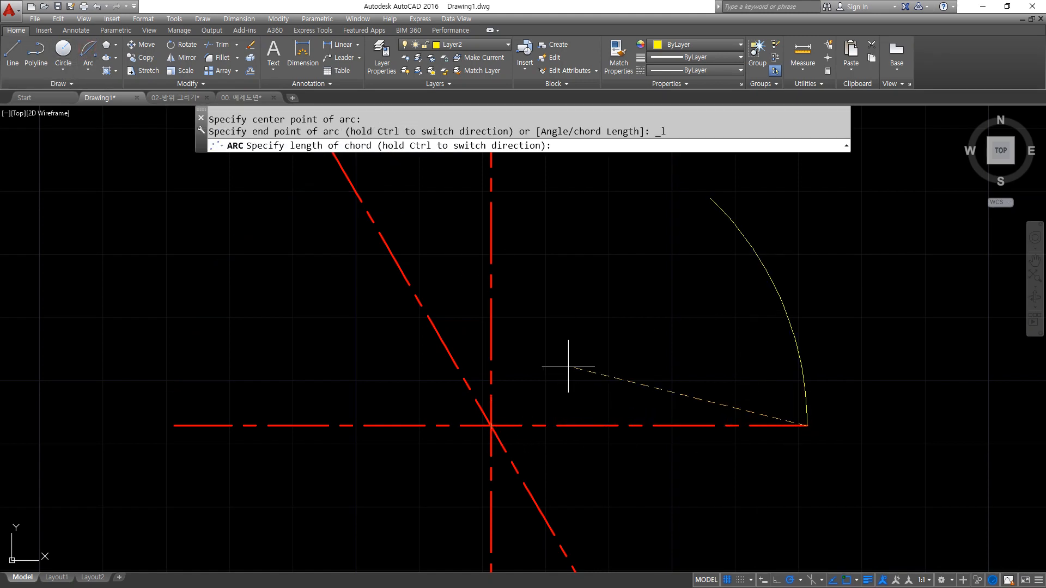
type("100")
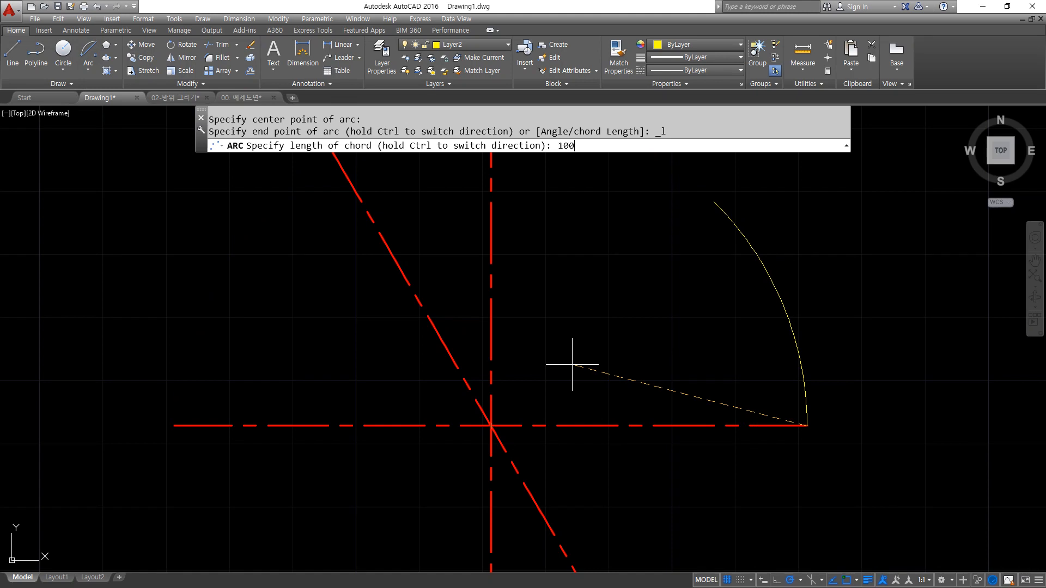
type(".01")
key("Return")
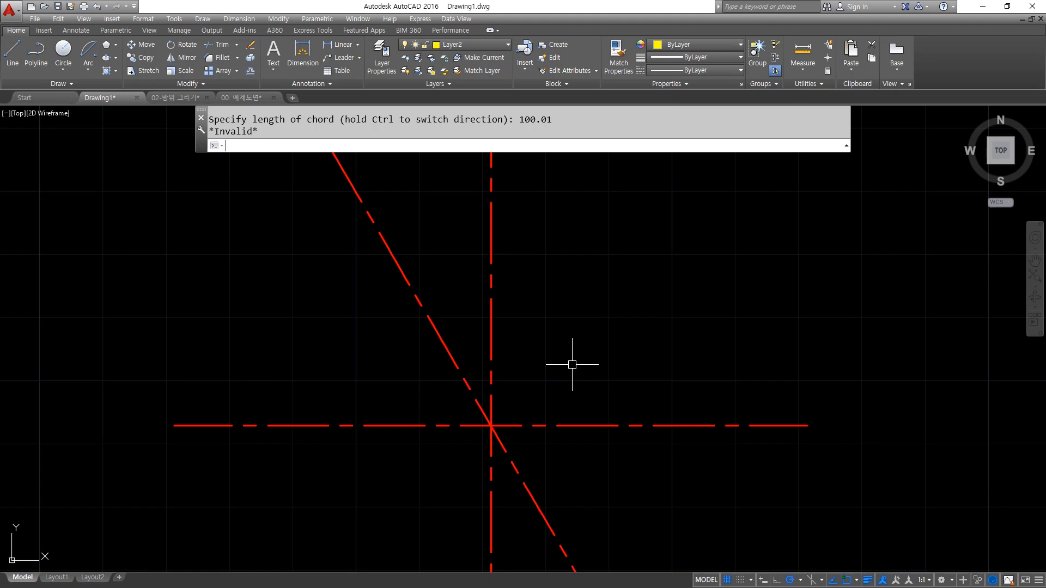
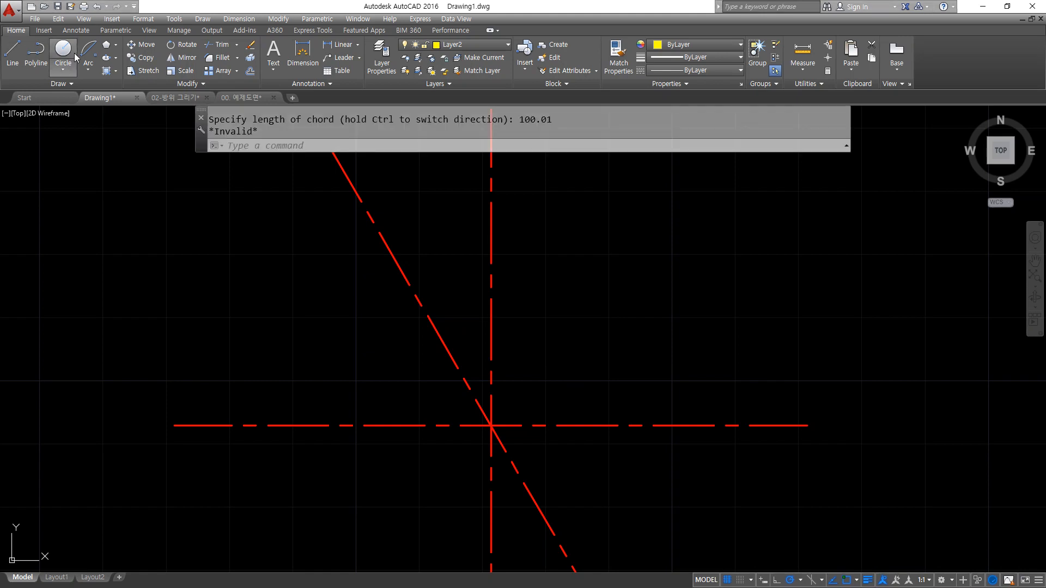
Draw a Start, End, Angle arc from the horizontal line's right end to the slanted line's upper end with an included angle of 120.
left_click(88, 68)
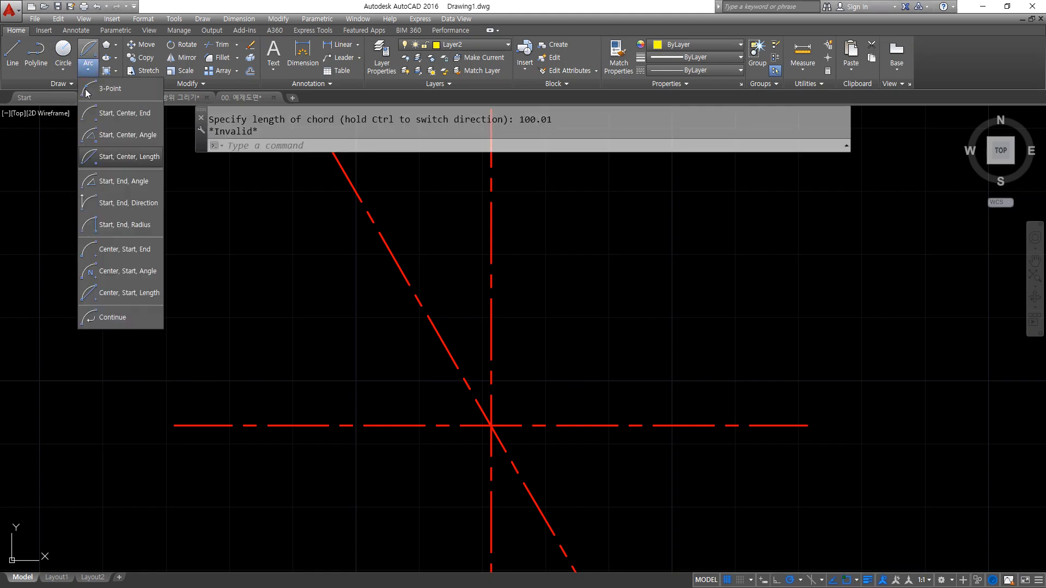
left_click(143, 187)
scroll(230, 276, "down", 2)
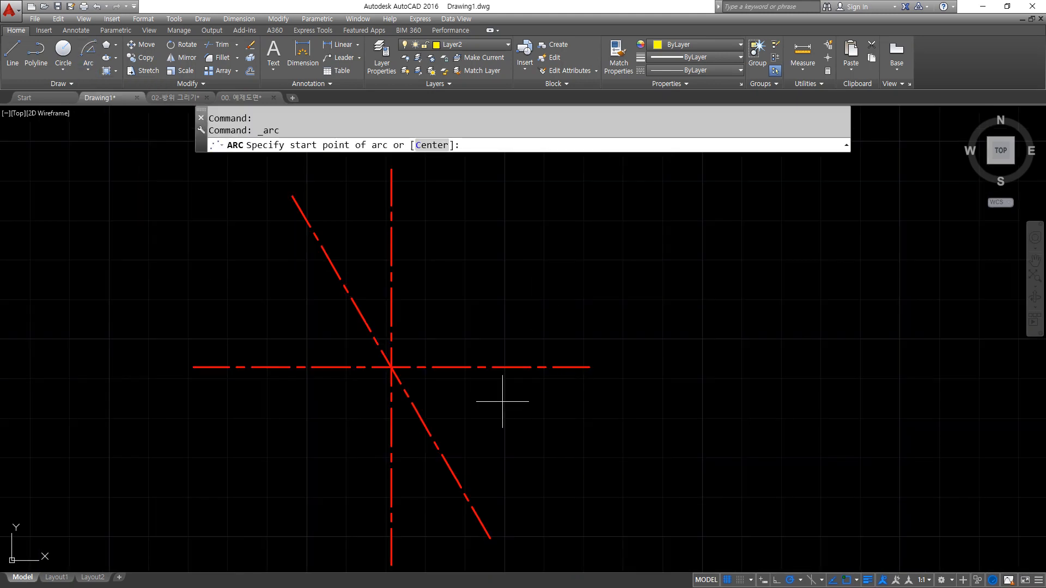
left_click(581, 365)
left_click(292, 196)
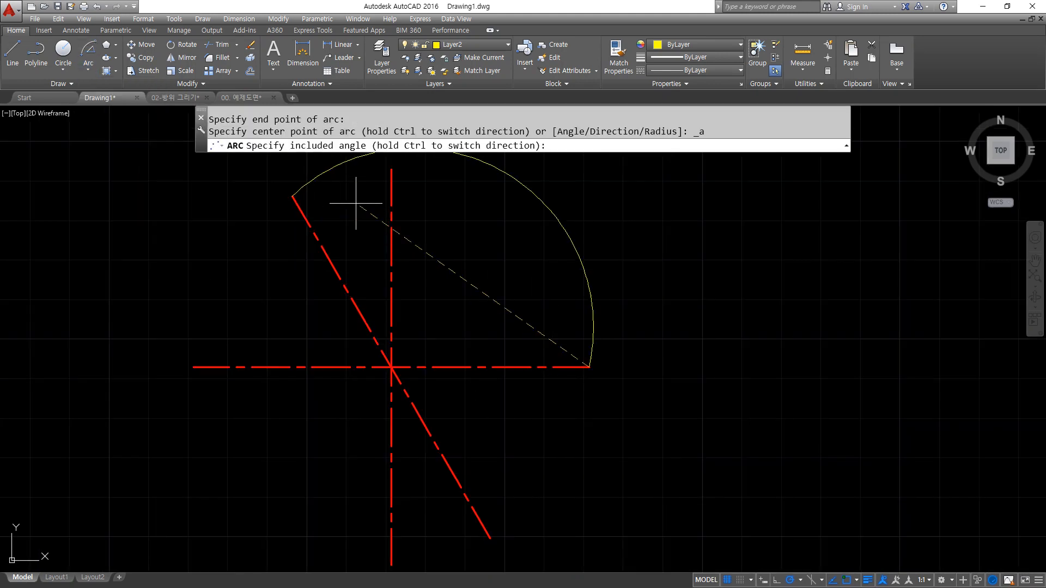
type("120")
key("Return")
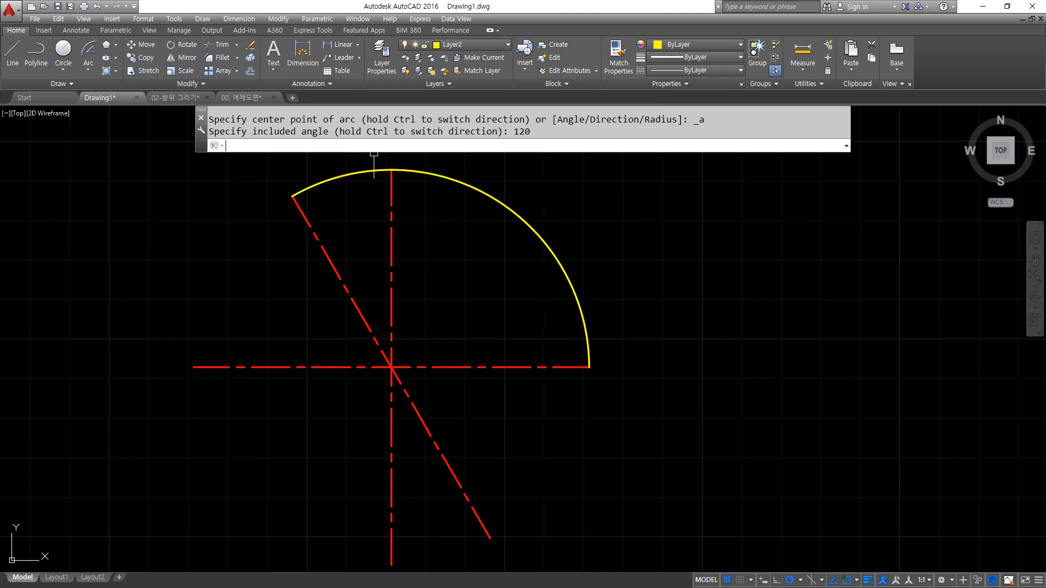
Erase the arc drawn with the 120 included angle.
mouse_move(287, 300)
middle_mouse_down()
mouse_move(250, 311)
mouse_move(251, 320)
middle_mouse_up()
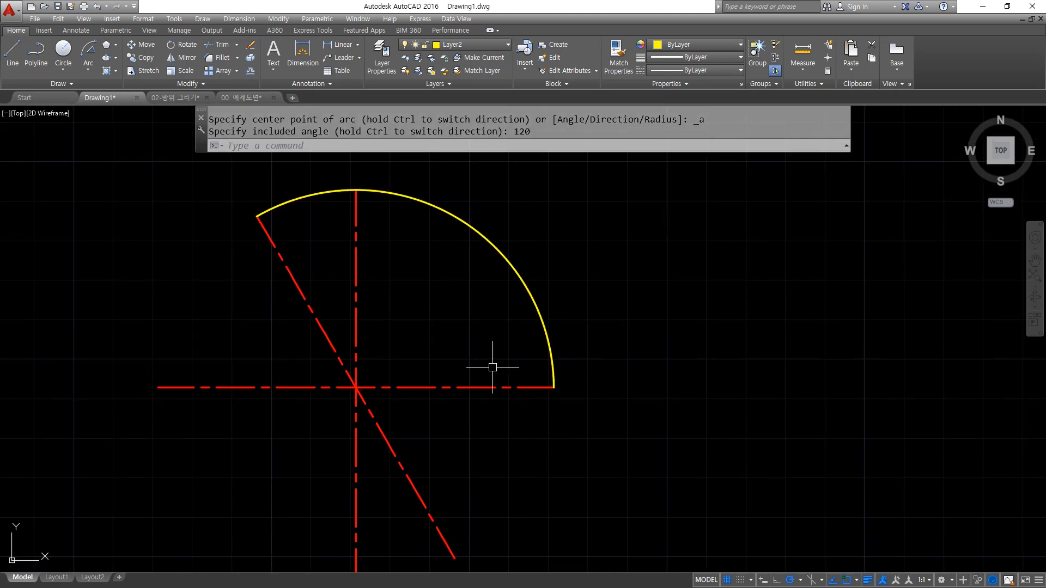
left_click(534, 233)
left_click(444, 261)
key("Delete")
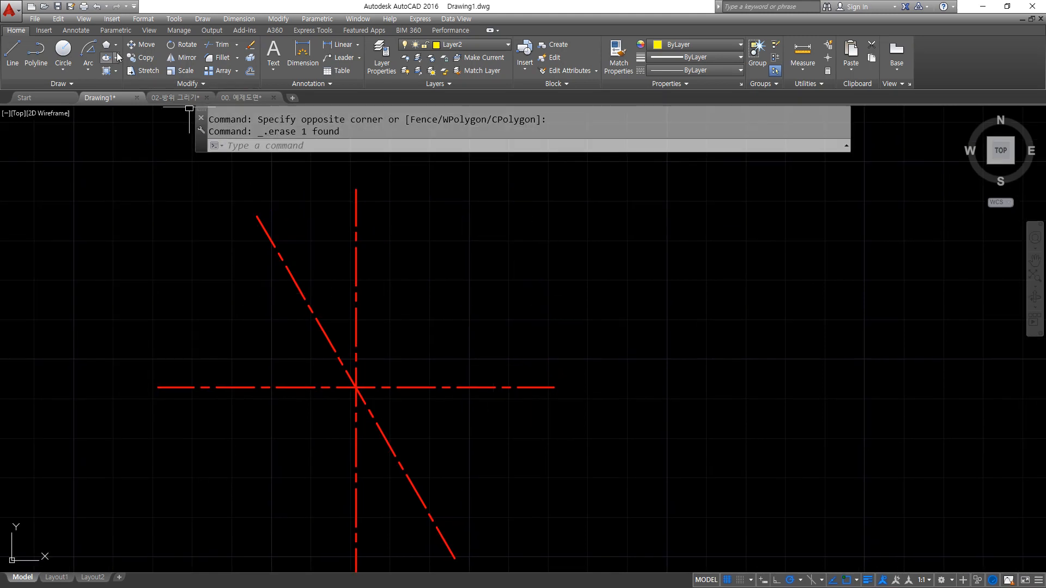
Draw a Start, End, Direction arc from the horizontal line's right end to the slanted line's upper end, with the start tangent pointing straight up.
left_click(90, 67)
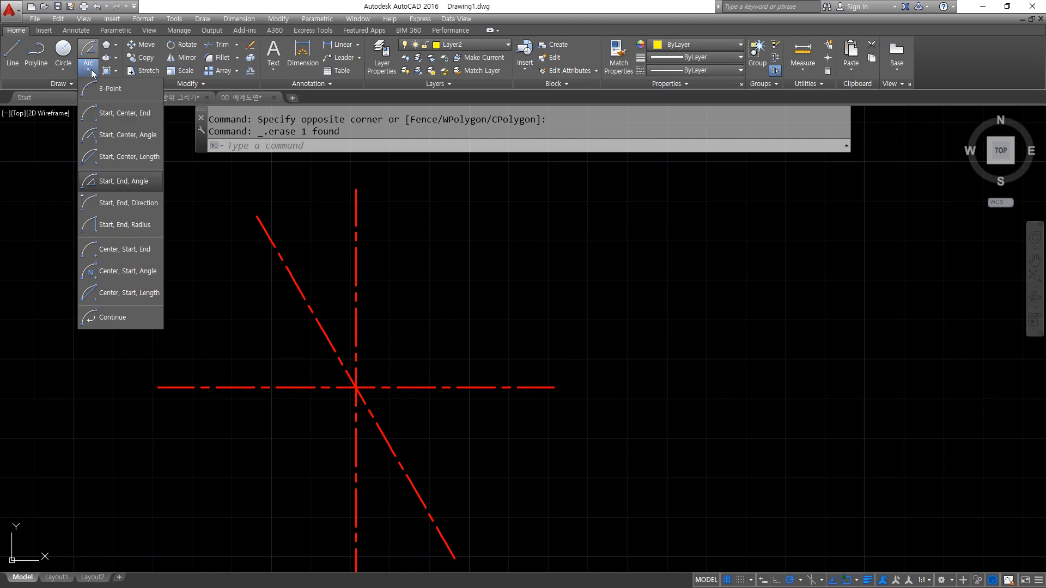
left_click(102, 203)
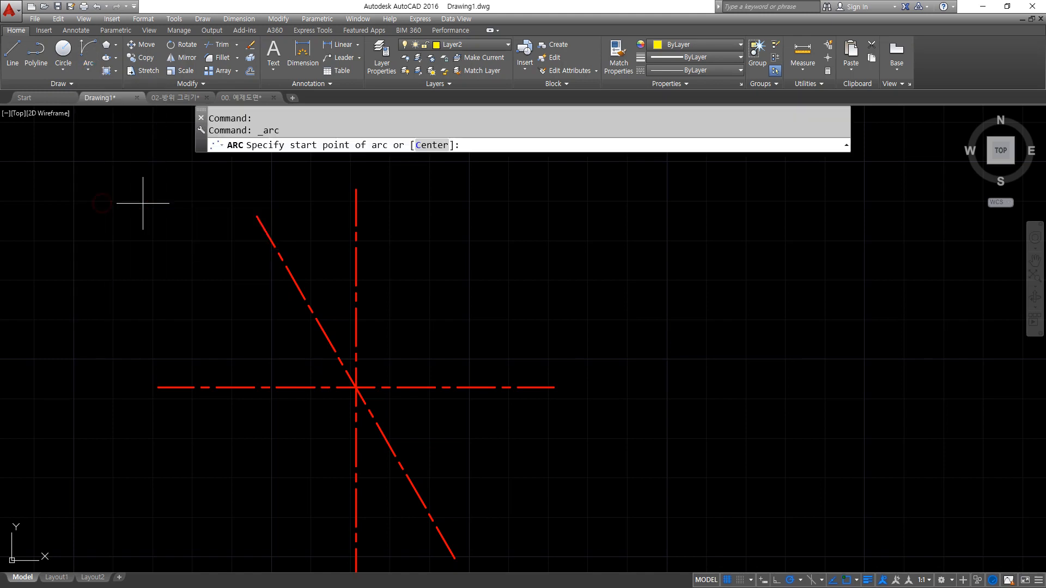
left_click(495, 390)
left_click(273, 234)
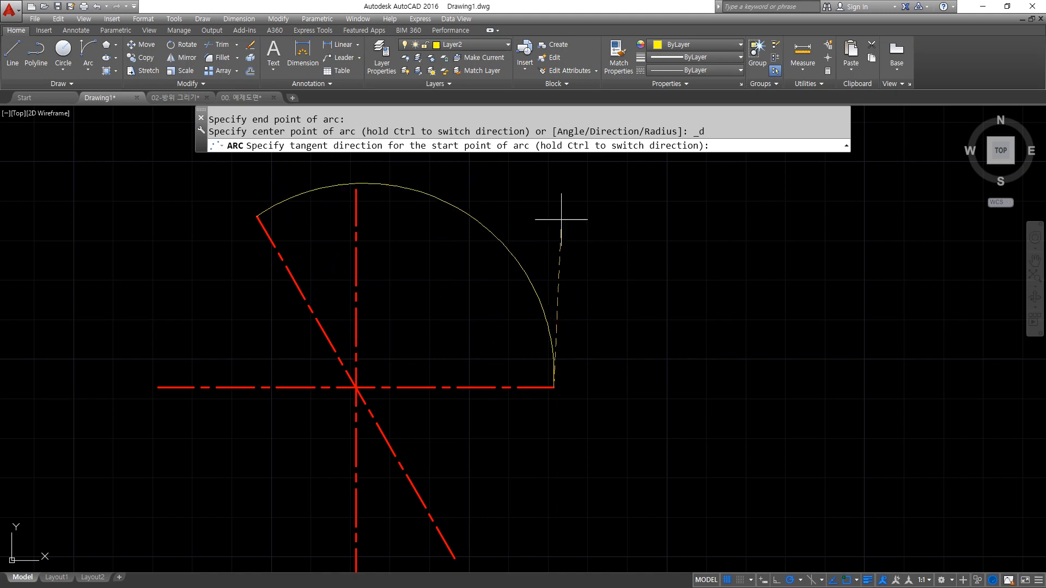
left_click(549, 255)
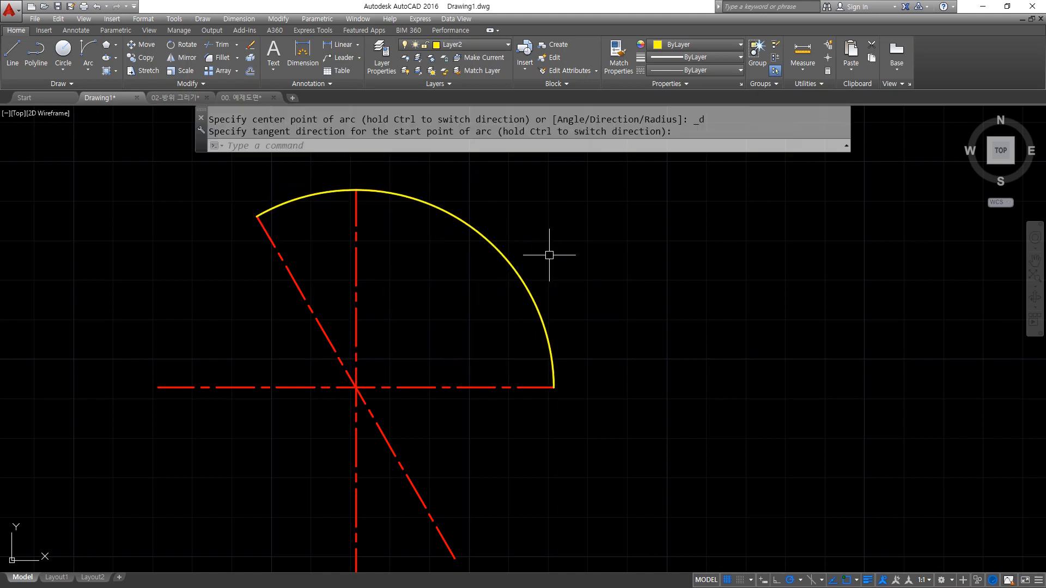
Draw a second Start, End, Direction arc between the same two ends, with its start tangent running left along the horizontal line.
left_click(88, 52)
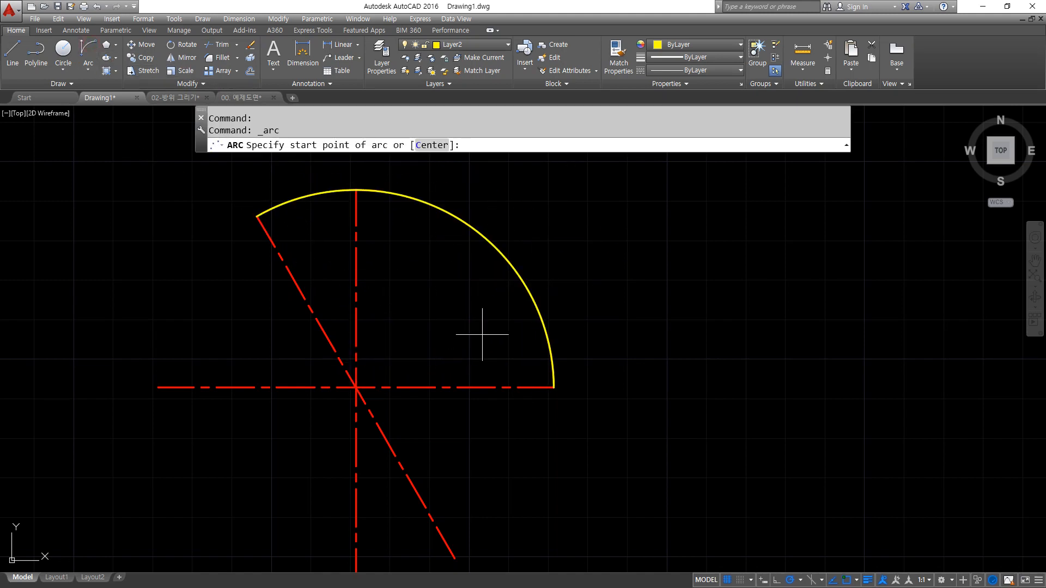
left_click(539, 392)
left_click(256, 217)
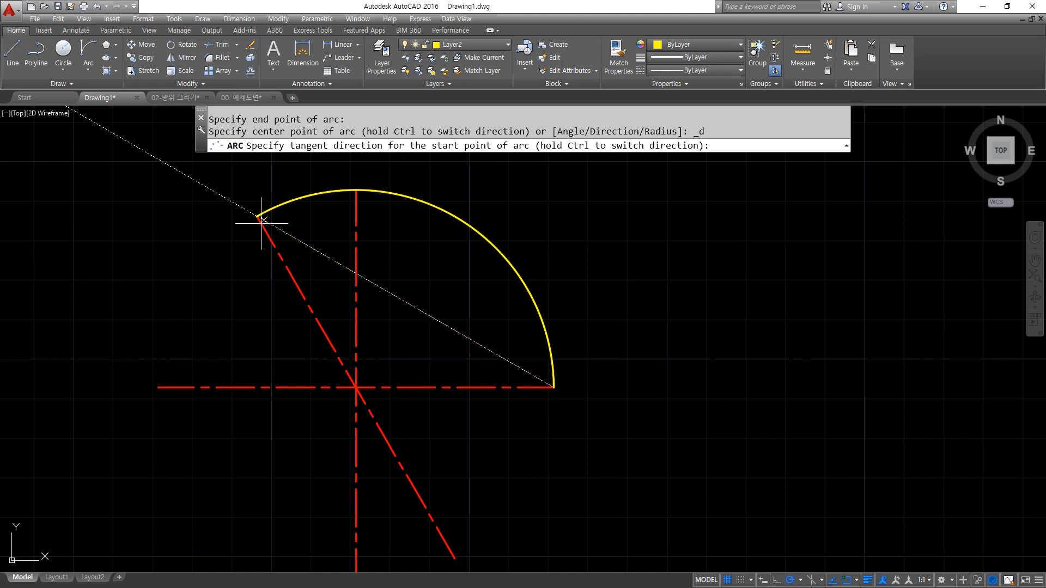
left_click(334, 380)
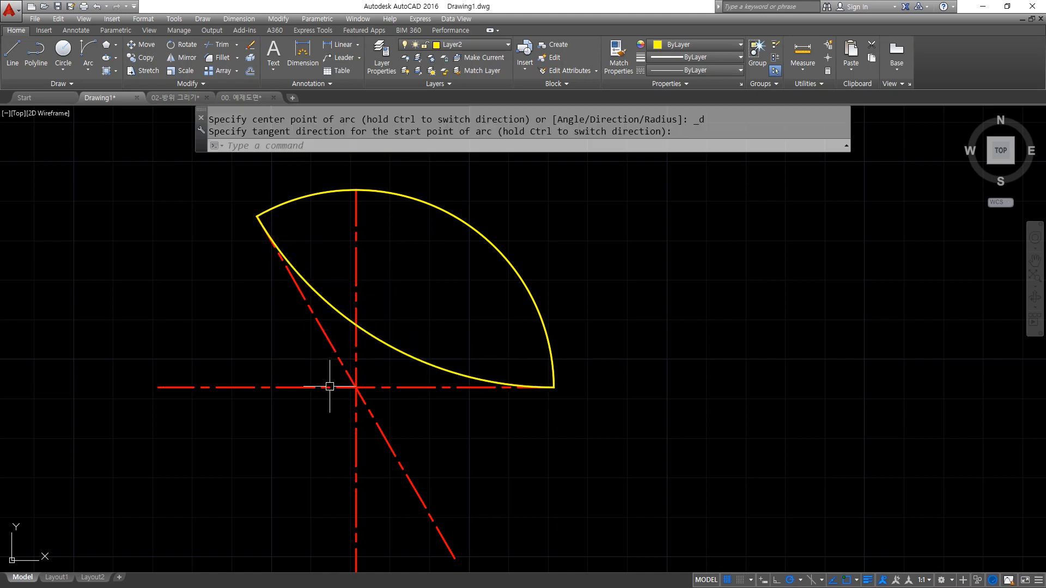
Draw a third Start, End, Direction arc between the same two ends, with its start tangent pointing straight down.
left_click(89, 46)
left_click(548, 389)
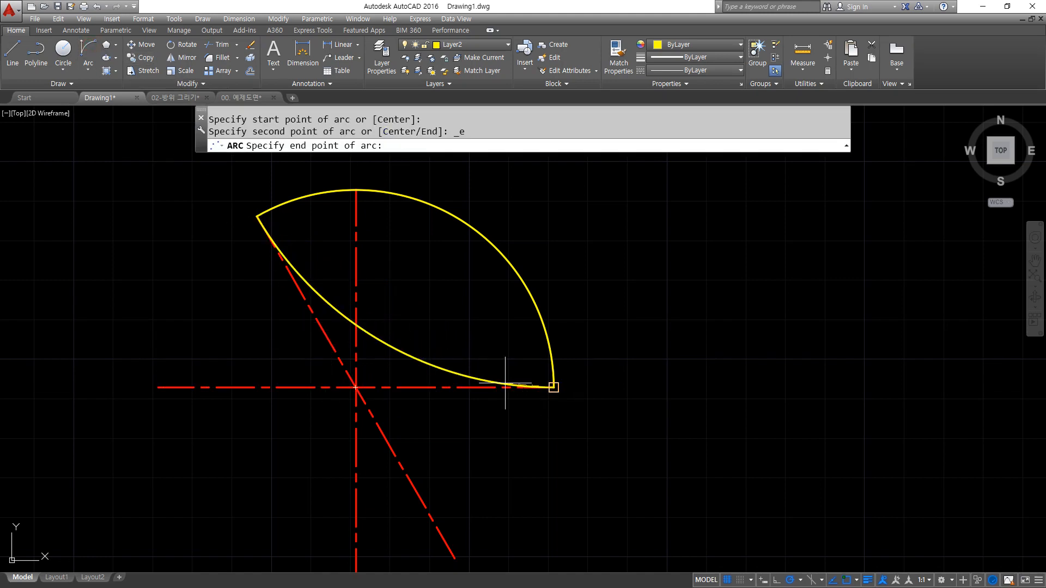
left_click(271, 228)
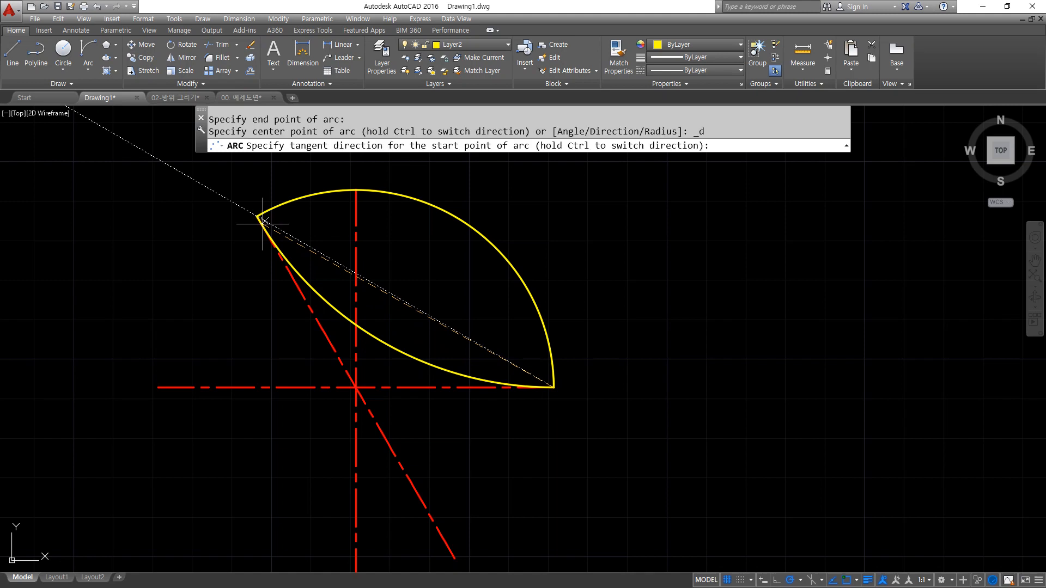
left_click(553, 422)
middle_click_drag(310, 357, 321, 310)
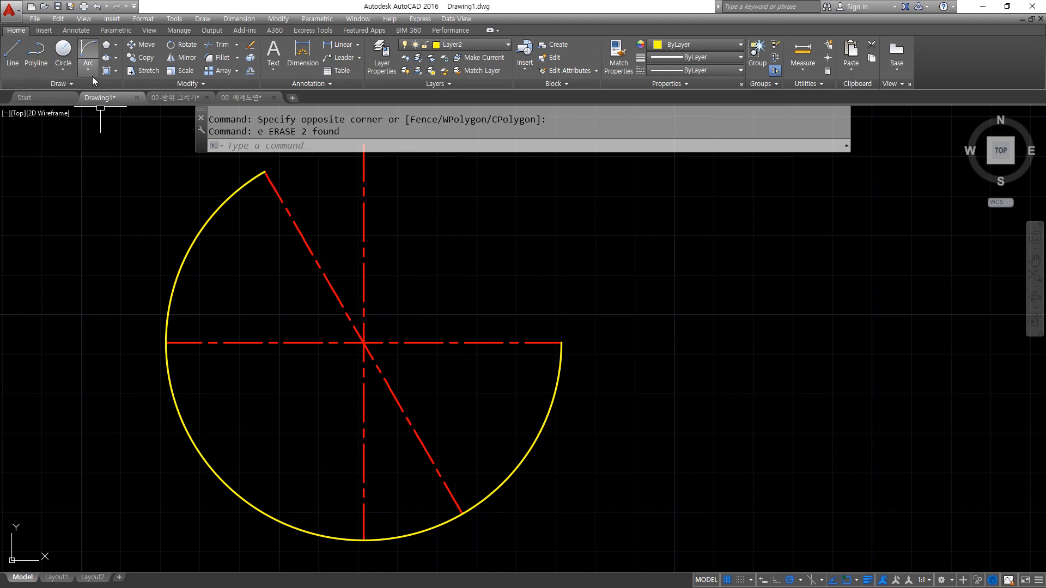
Draw a Start, End, Radius arc from the horizontal line's right end to the slanted line's upper end with a radius of 50.
left_click(91, 71)
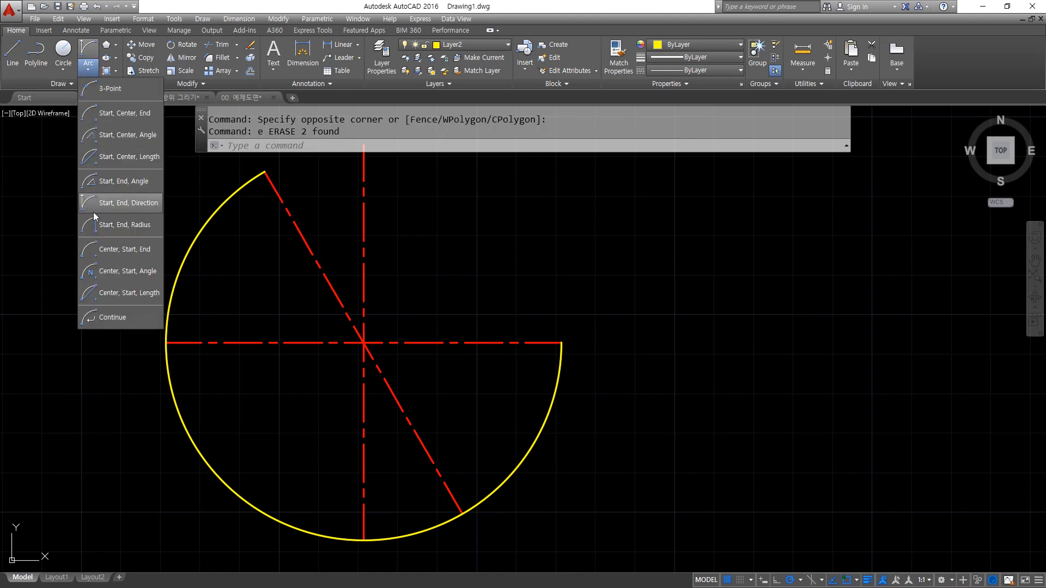
left_click(132, 225)
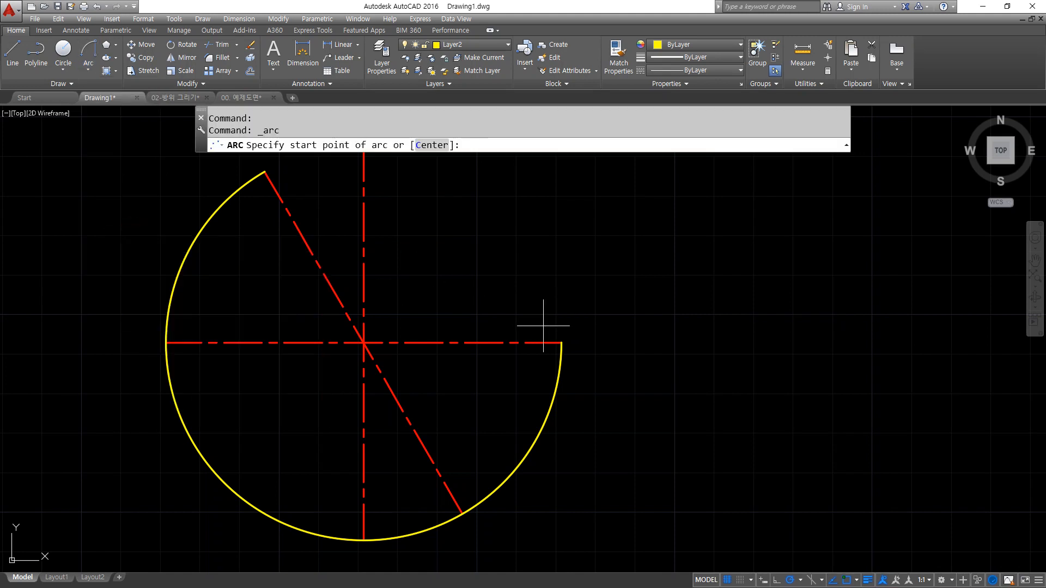
left_click(558, 344)
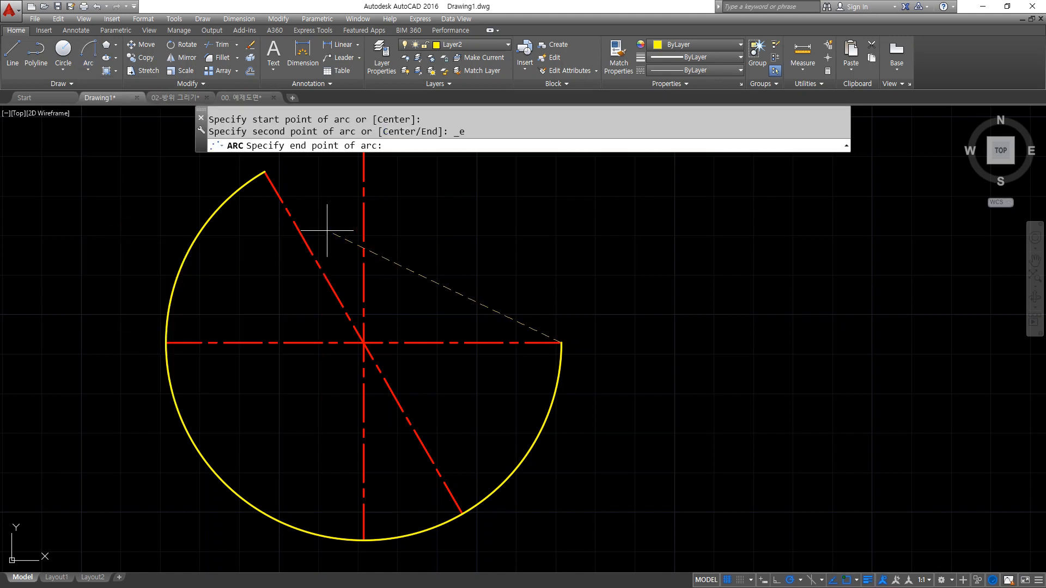
left_click(281, 209)
type("50")
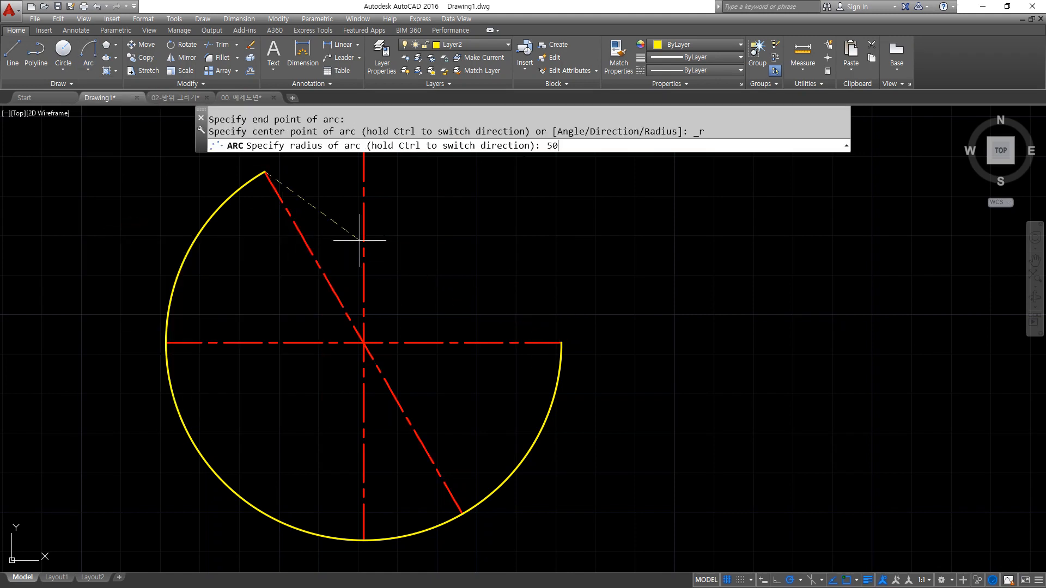
key("Return")
Erase the large lower arc, keeping the upper radius 50 arc.
left_click(199, 303)
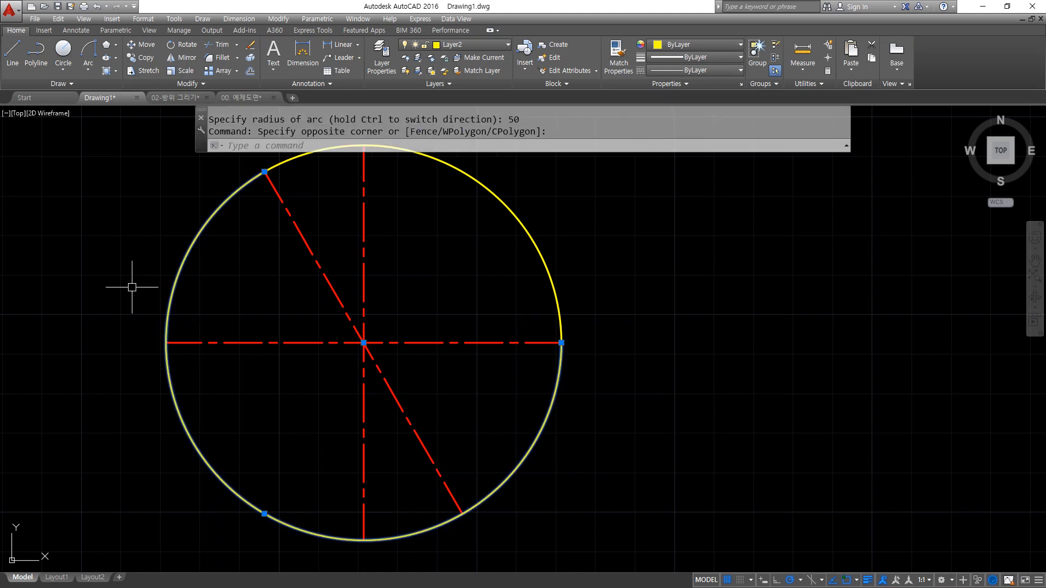
left_click(171, 296)
type("e")
key("Return")
Erase the upper radius 50 arc and undo the erasure.
middle_click_drag(430, 339, 376, 366)
left_click(497, 280)
left_click(341, 263)
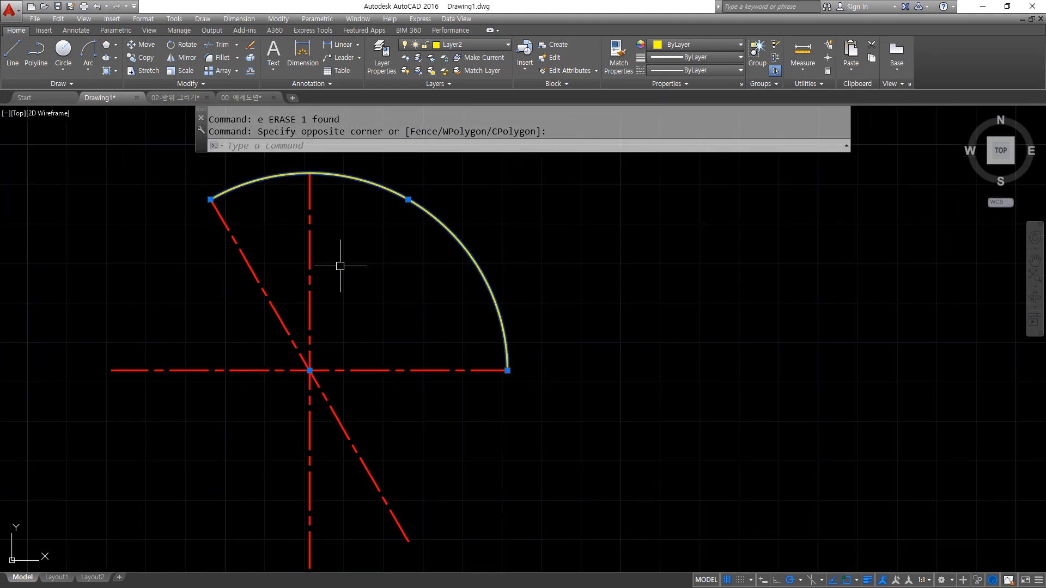
type("E")
key("Return")
key("ctrl+z")
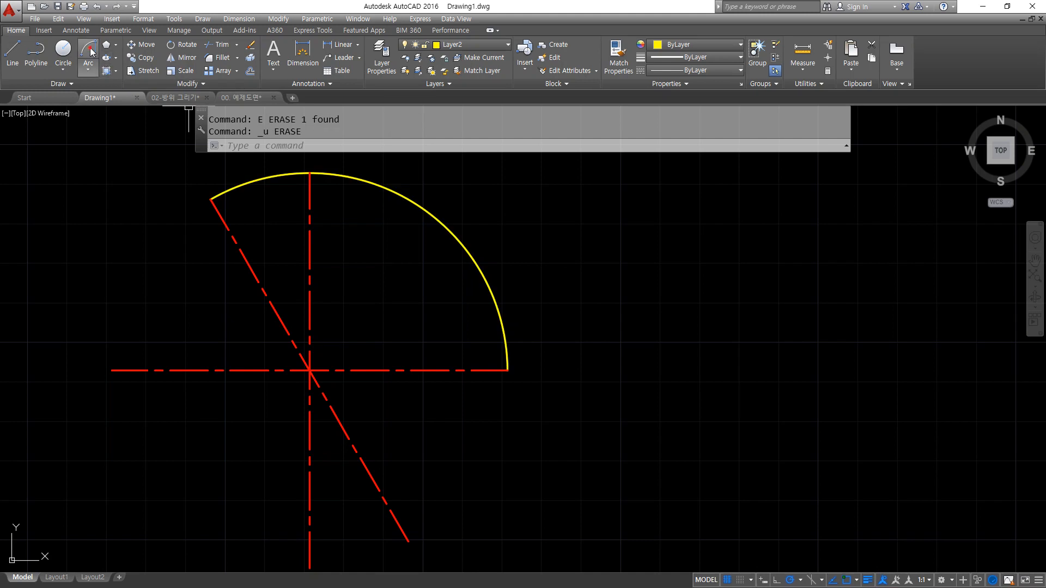
Draw a Start, End, Radius arc from the slanted line's upper end to the horizontal line's right end with a radius of 50.
left_click(88, 54)
left_click(215, 217)
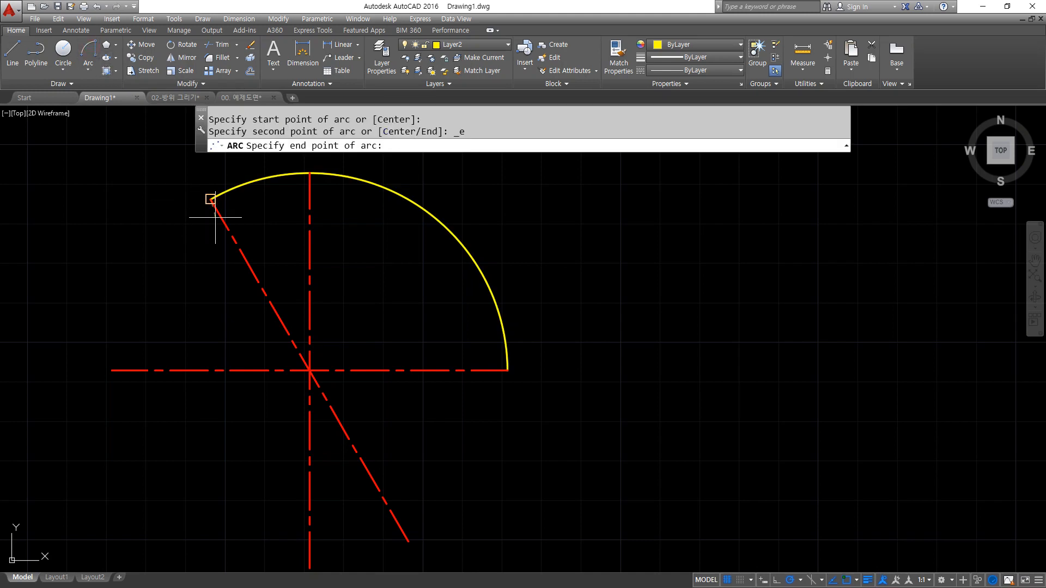
left_click(468, 366)
type("50")
key("Return")
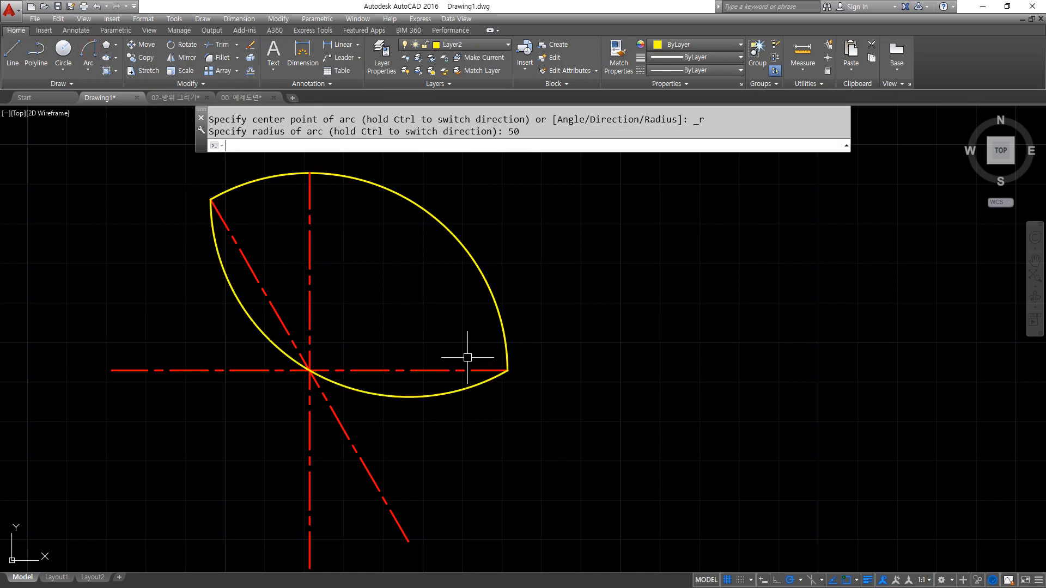
Circle both arcs with the screen pen, trace their opposite drawing directions from each start point, and clear the marks.
left_click_drag(459, 267, 479, 265)
mouse_move(445, 408)
left_mouse_down()
mouse_move(428, 380)
mouse_move(446, 407)
left_mouse_up()
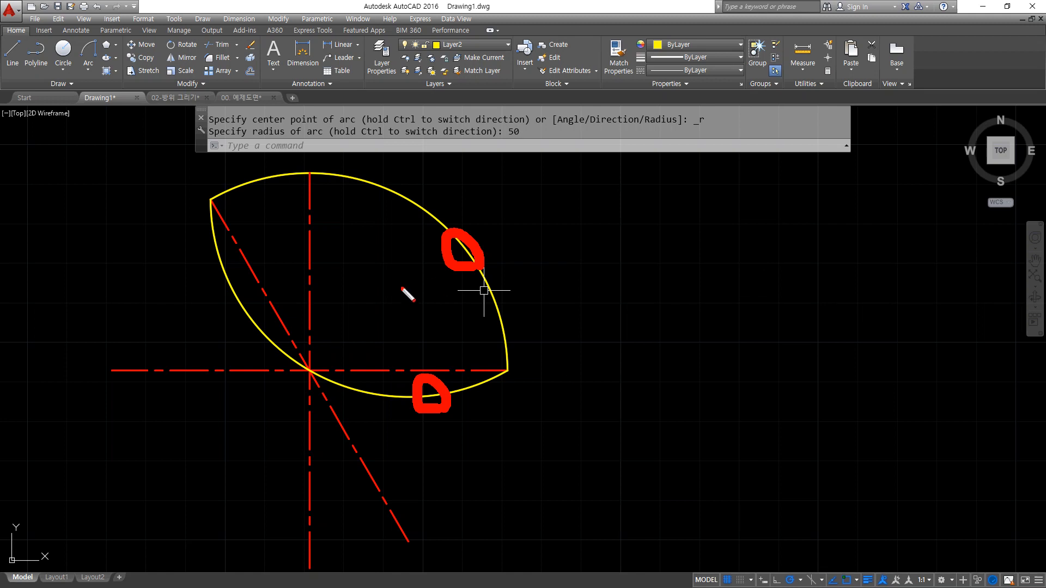
mouse_move(486, 406)
left_mouse_down()
mouse_move(531, 417)
mouse_move(514, 291)
mouse_move(547, 254)
left_mouse_up()
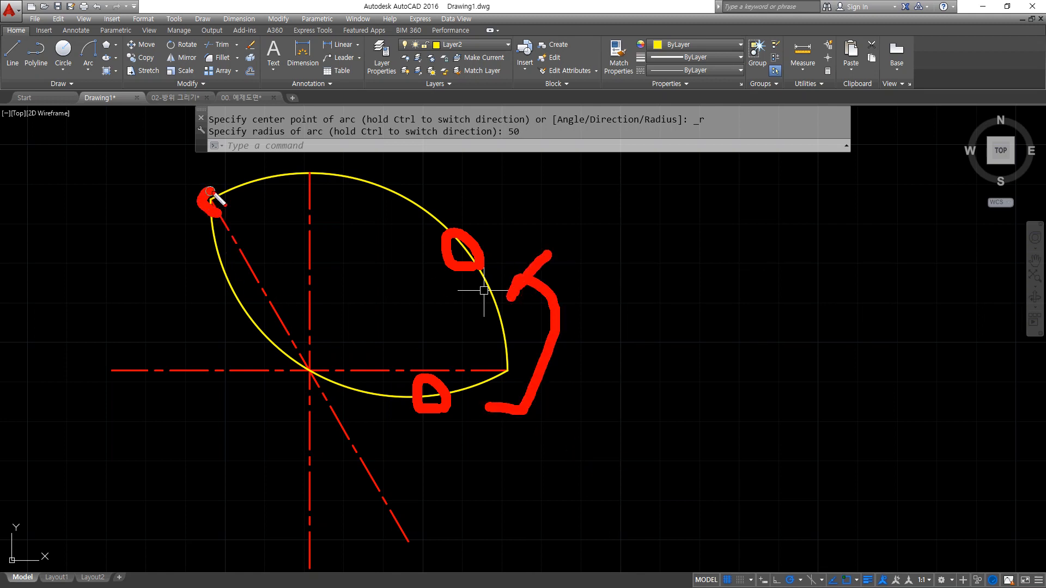
left_click_drag(210, 192, 235, 200)
mouse_move(178, 163)
left_mouse_down()
mouse_move(173, 191)
mouse_move(297, 335)
mouse_move(301, 362)
left_mouse_up()
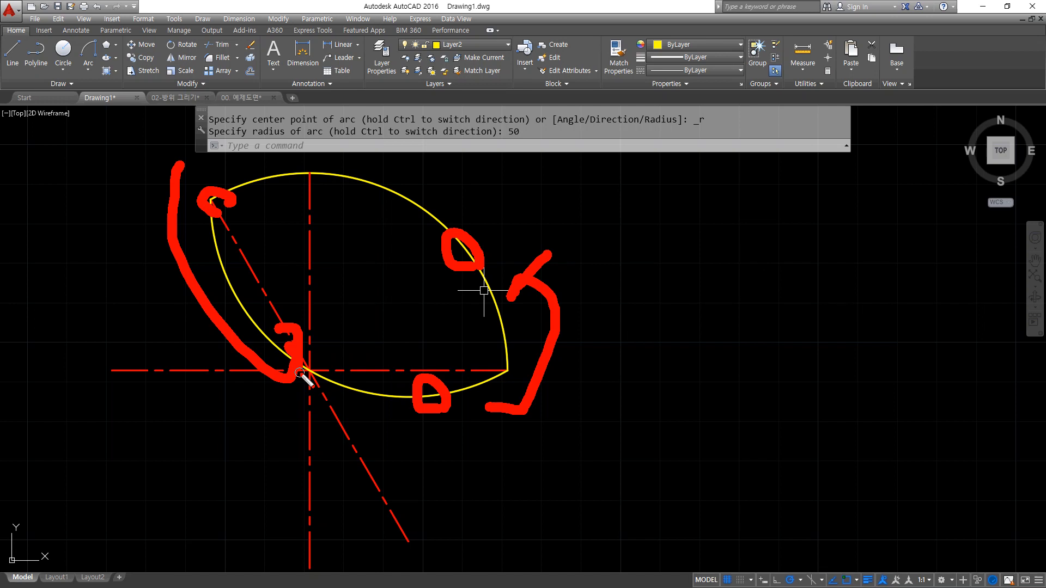
key("Escape")
Switch to the browser window showing the img.png example drawing.
key("alt+Tab")
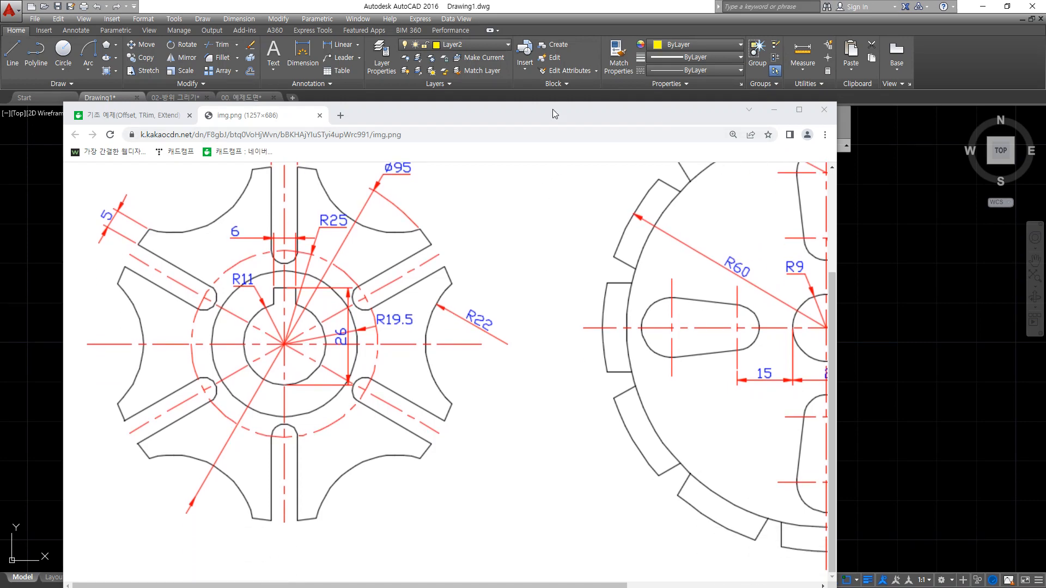
Switch back to the AutoCAD drawing, erase all the arcs and centre lines, and zoom to the whole drawing area.
key("alt+Tab")
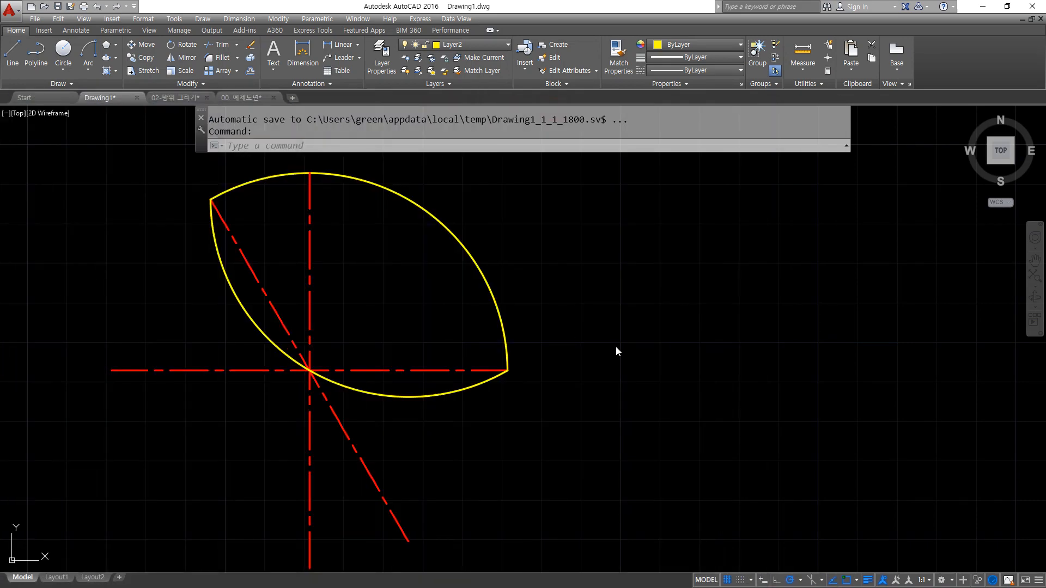
left_click(556, 532)
left_click(161, 218)
type("e")
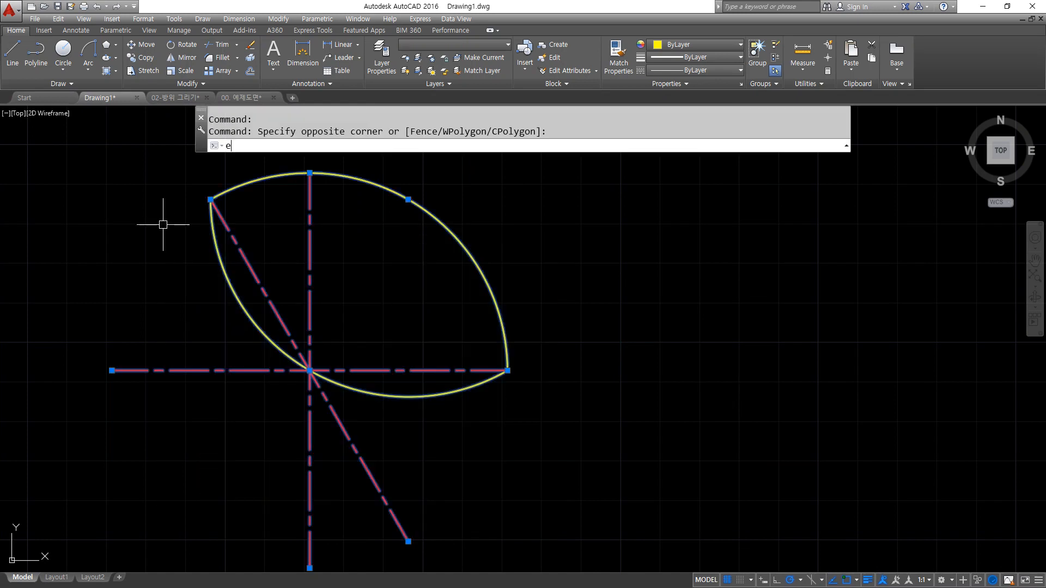
key("Return")
type("z")
key("Return")
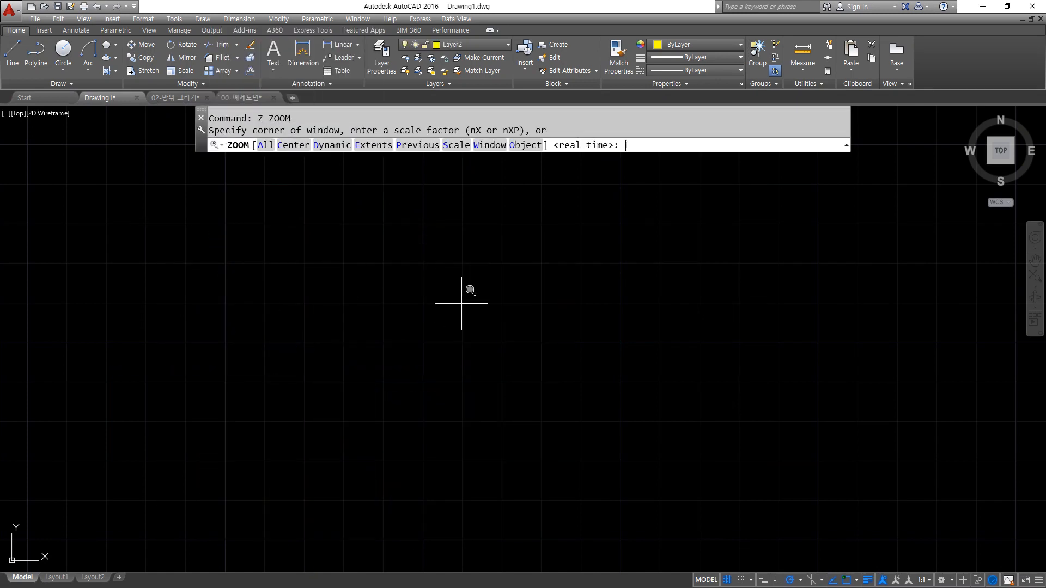
type("a")
key("Return")
Draw four construction lines through one common point at 0°, 30°, 90° and 150°.
type("xk")
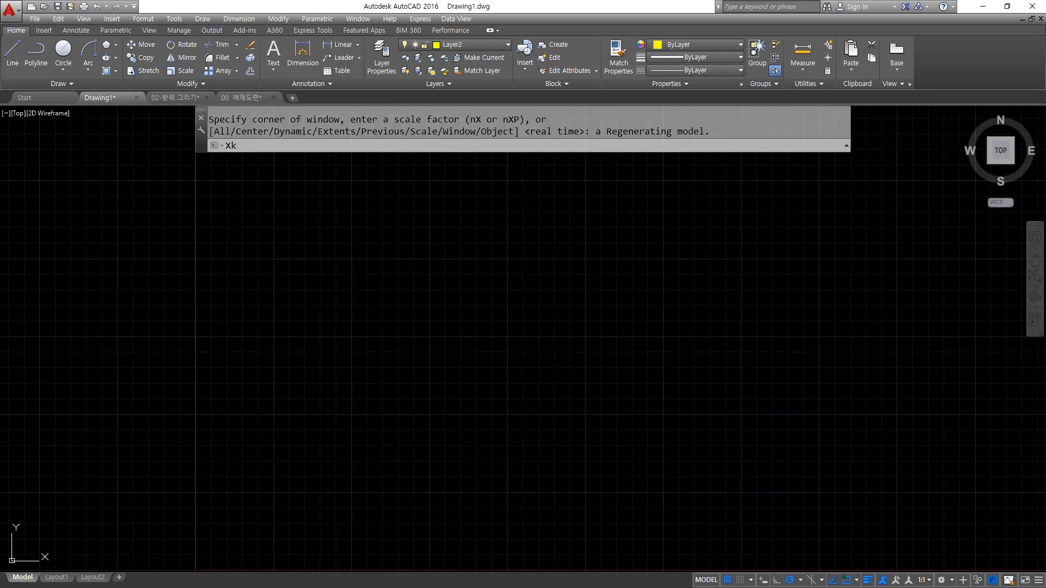
key("Return")
type("xl")
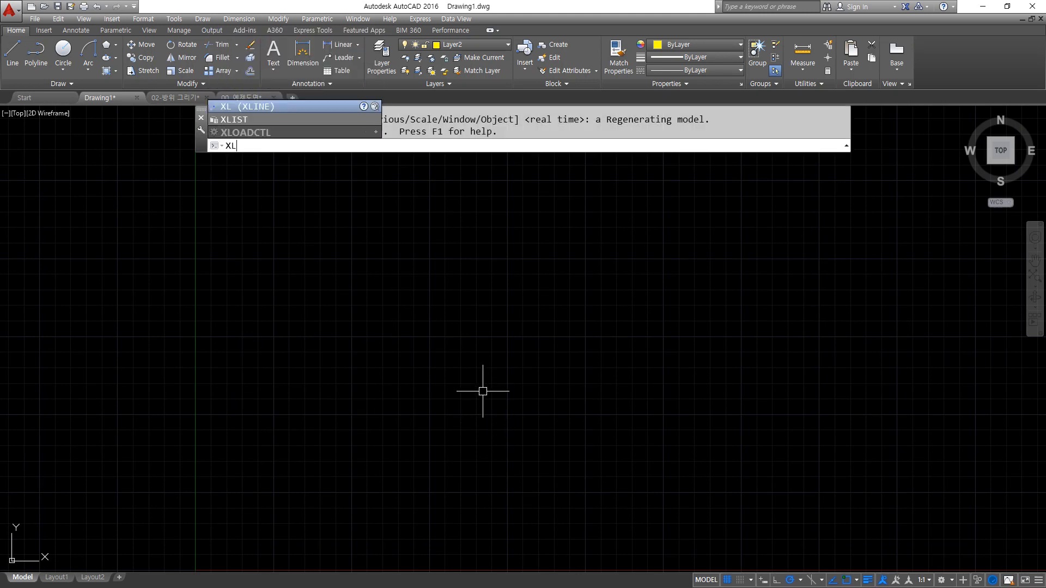
key("Return")
left_click(504, 408)
left_click(572, 408)
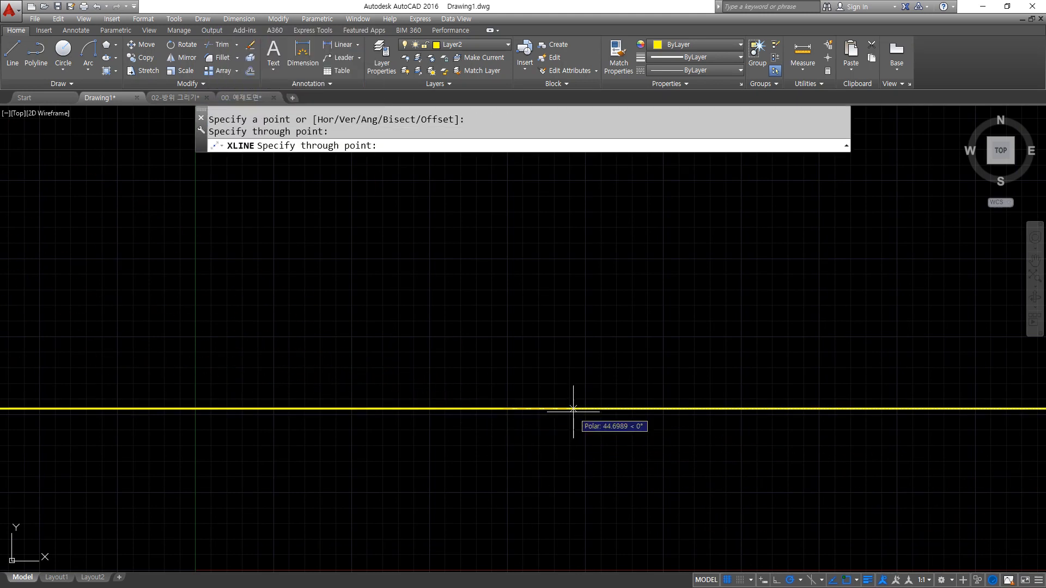
left_click(561, 375)
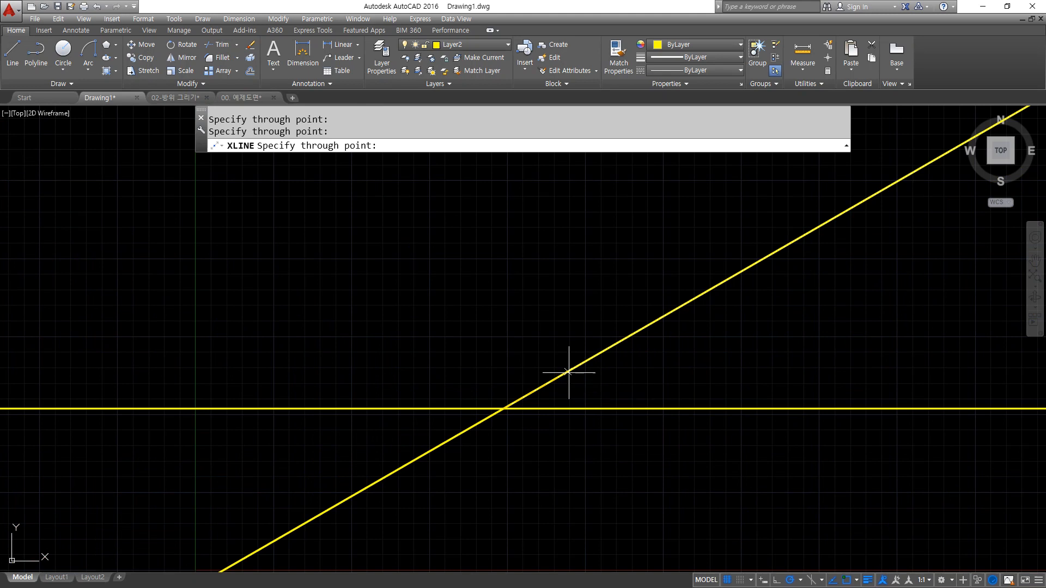
left_click(503, 354)
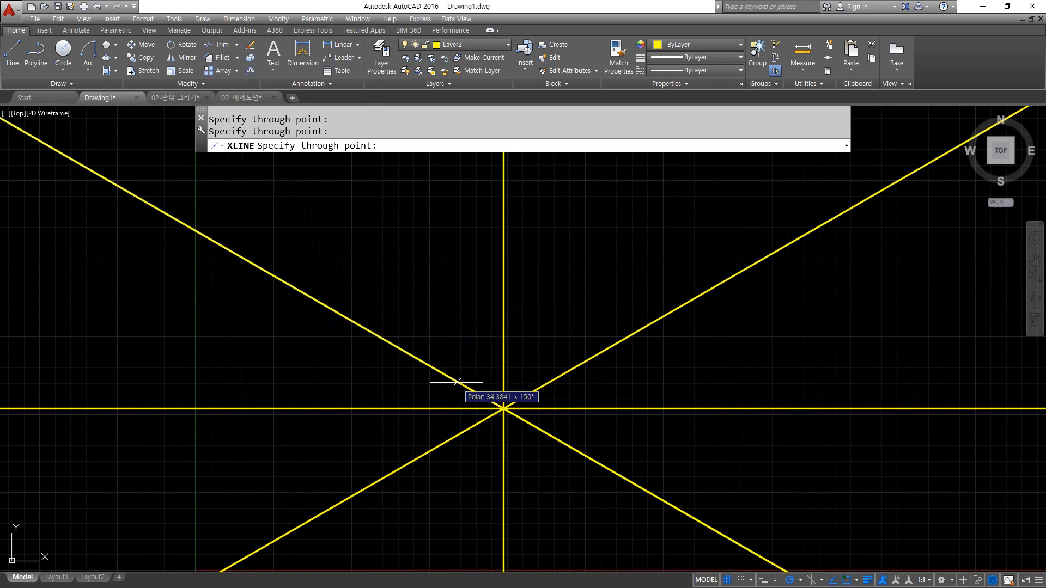
key("Return")
Assign all four construction lines to Layer1.
left_click_drag(513, 423, 493, 397)
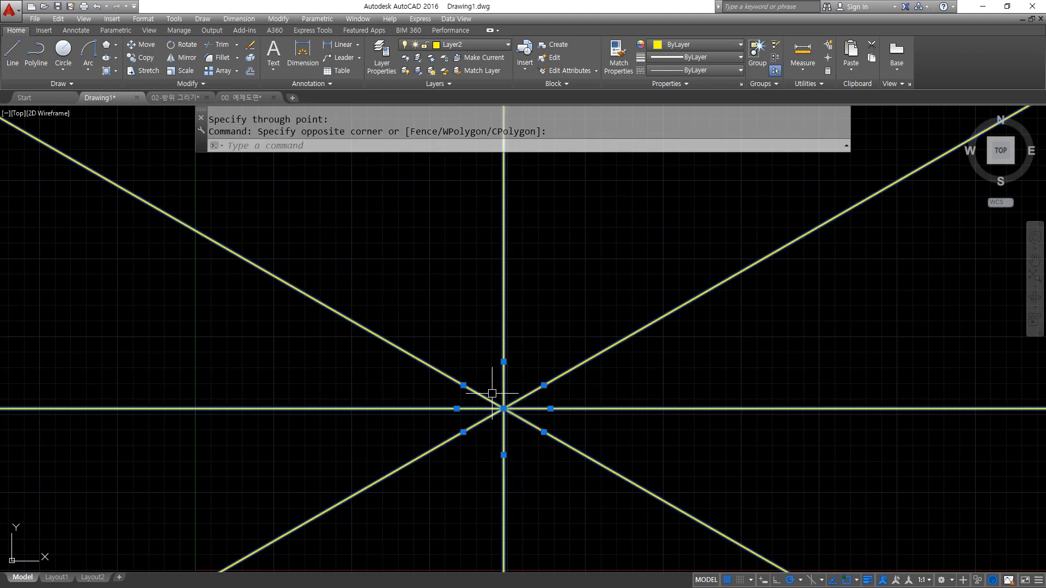
left_click(477, 45)
left_click(467, 71)
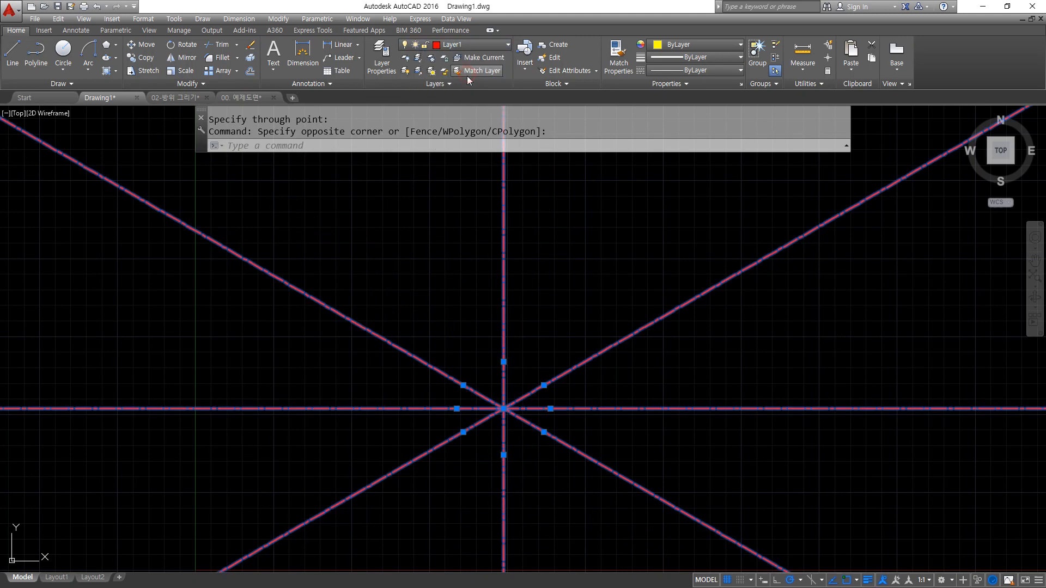
key("Escape")
Draw a circle of radius 11 centred on the intersection of the centre lines.
scroll(512, 419, "up", 5)
scroll(509, 417, "up", 2)
type("c")
key("Return")
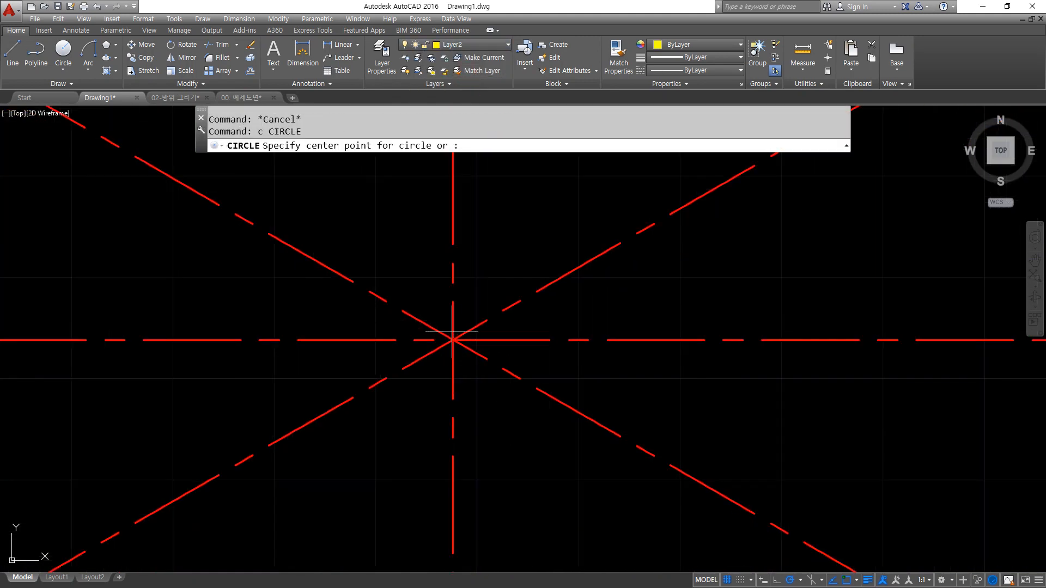
left_click(454, 339)
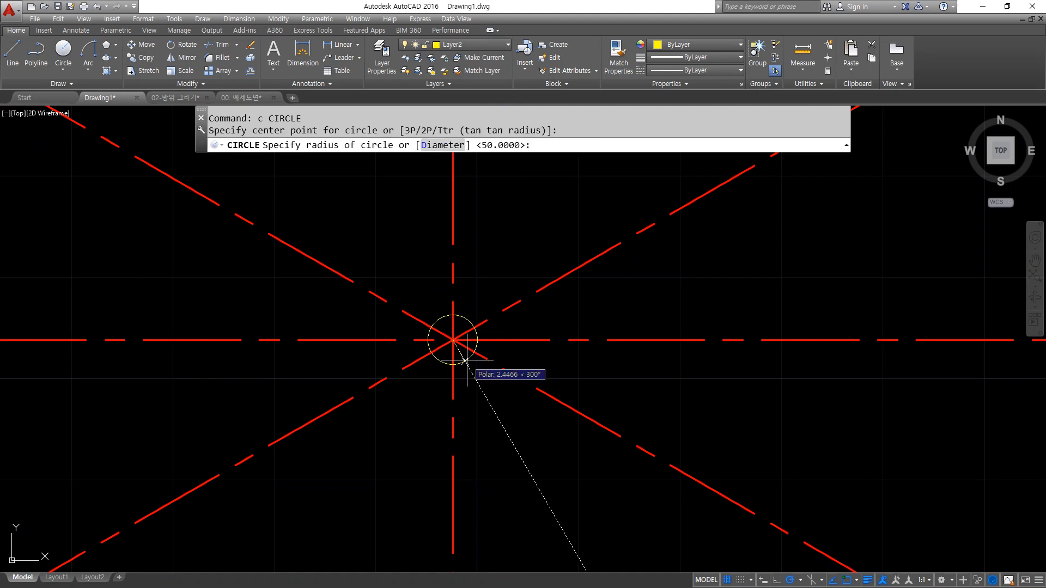
type("11")
key("Return")
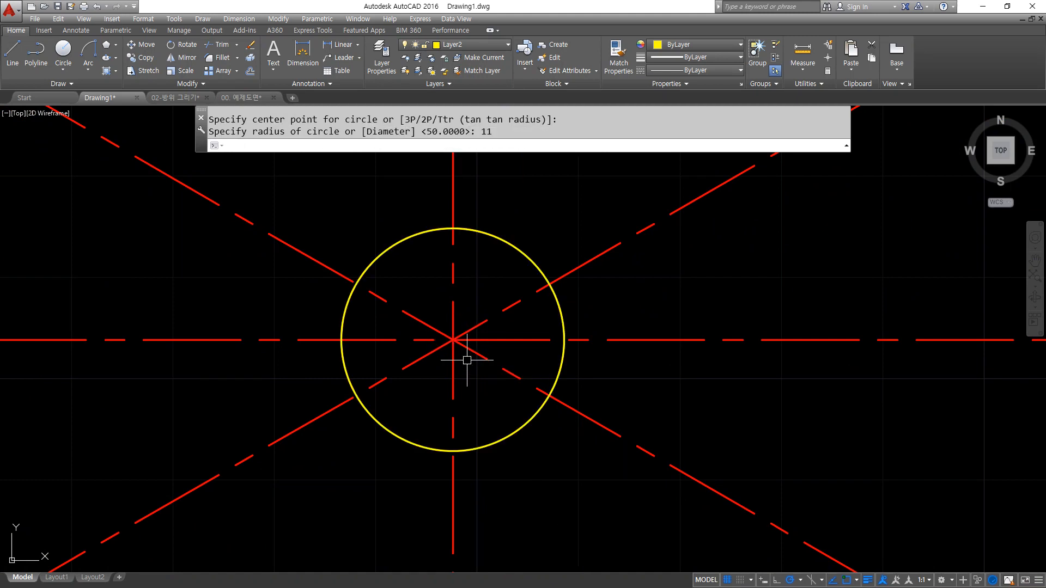
Draw a horizontal construction line through the lowest point of the circle.
type("xl")
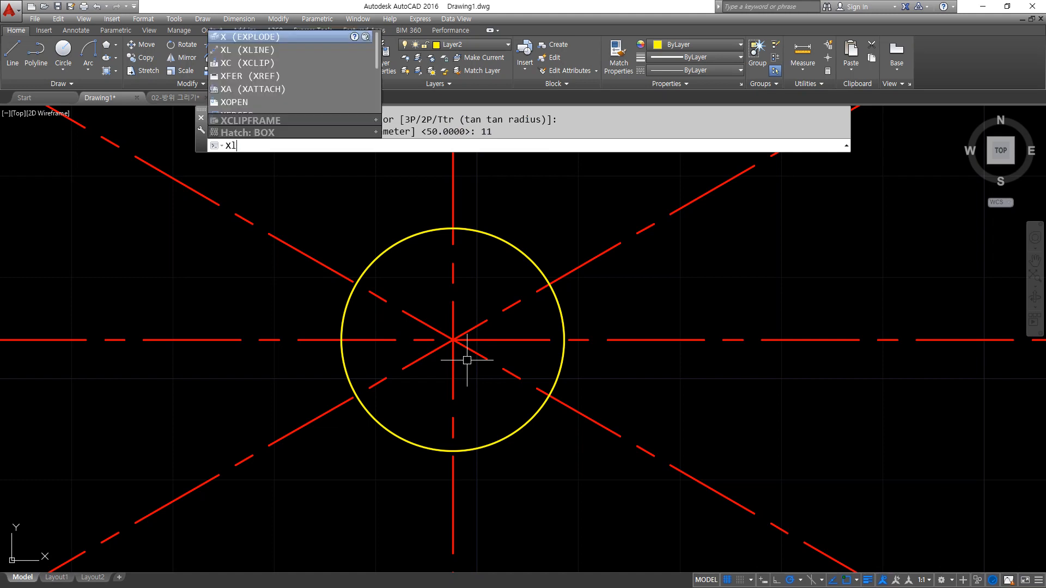
key("Return")
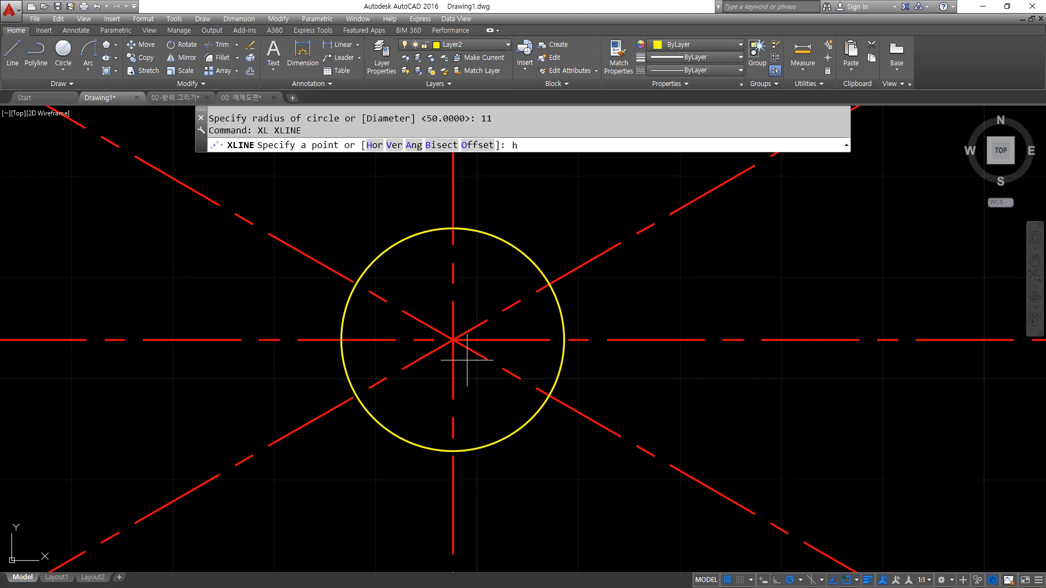
key("Return")
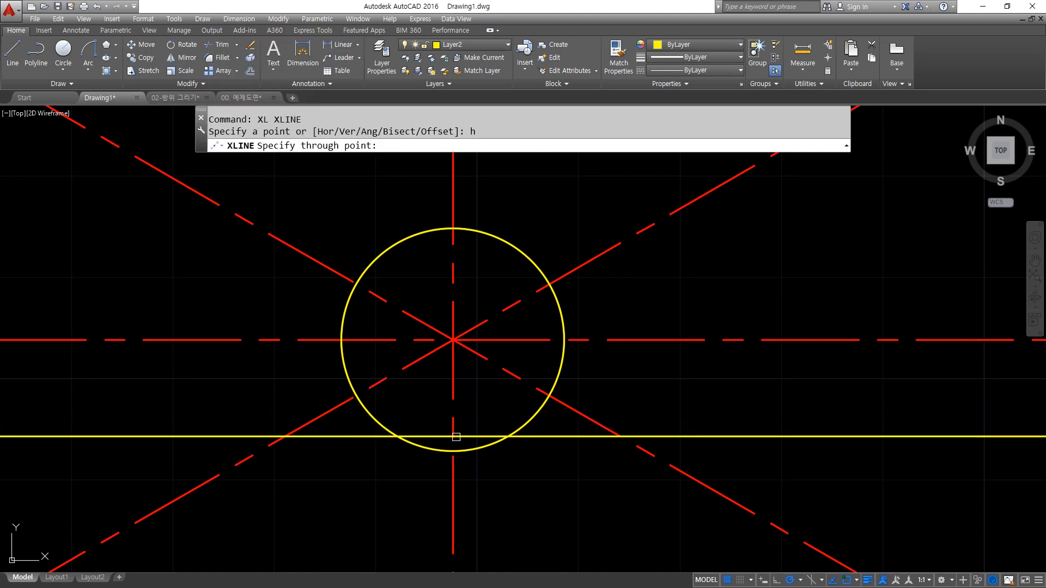
left_click(453, 450)
key("Return")
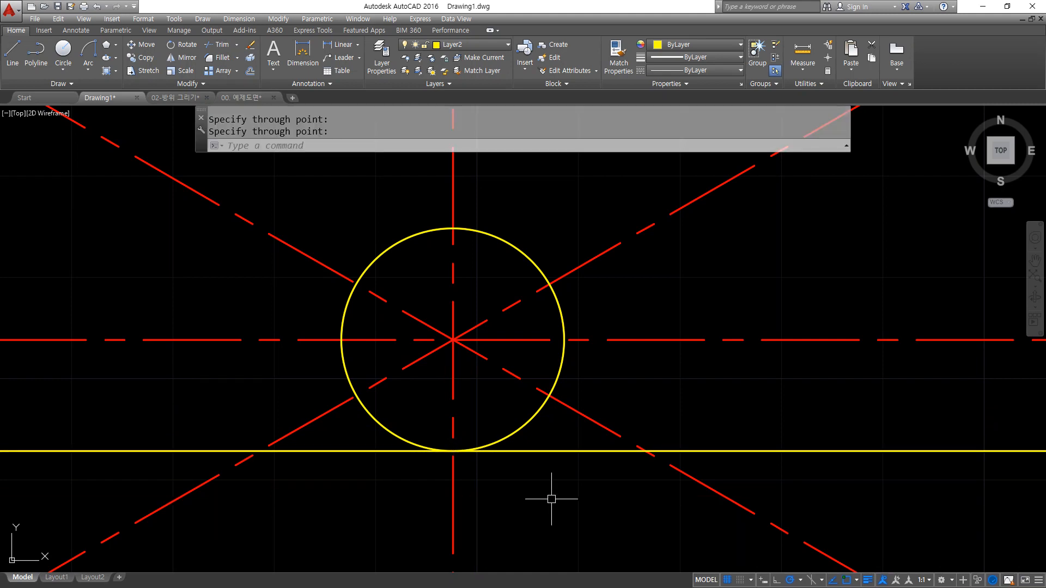
Offset the horizontal construction line upward by 26 to mark the keyway's upper edge.
type("o")
key("Return")
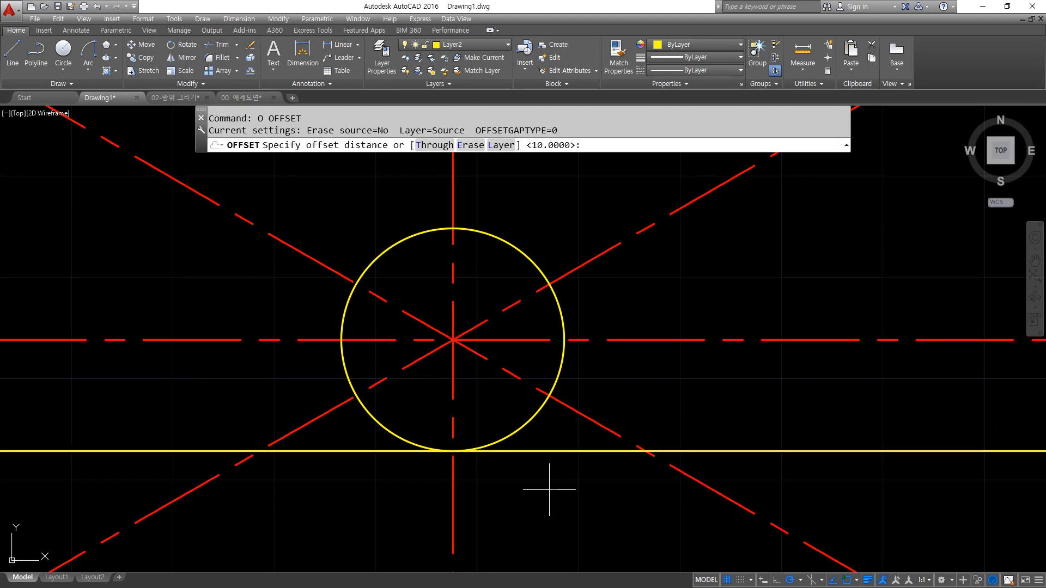
type("26")
key("Return")
left_click(577, 451)
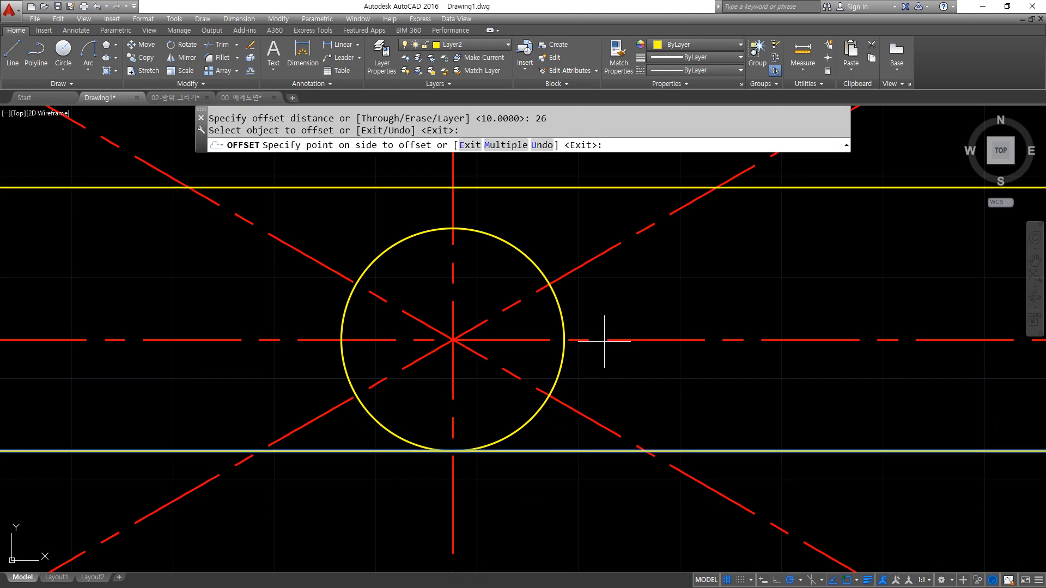
left_click(614, 317)
key("Return")
Sketch the keyway's sides and its symmetric width about the vertical centre line with the screen pen, and clear the marks.
left_click_drag(418, 184, 425, 235)
left_click_drag(492, 185, 457, 423)
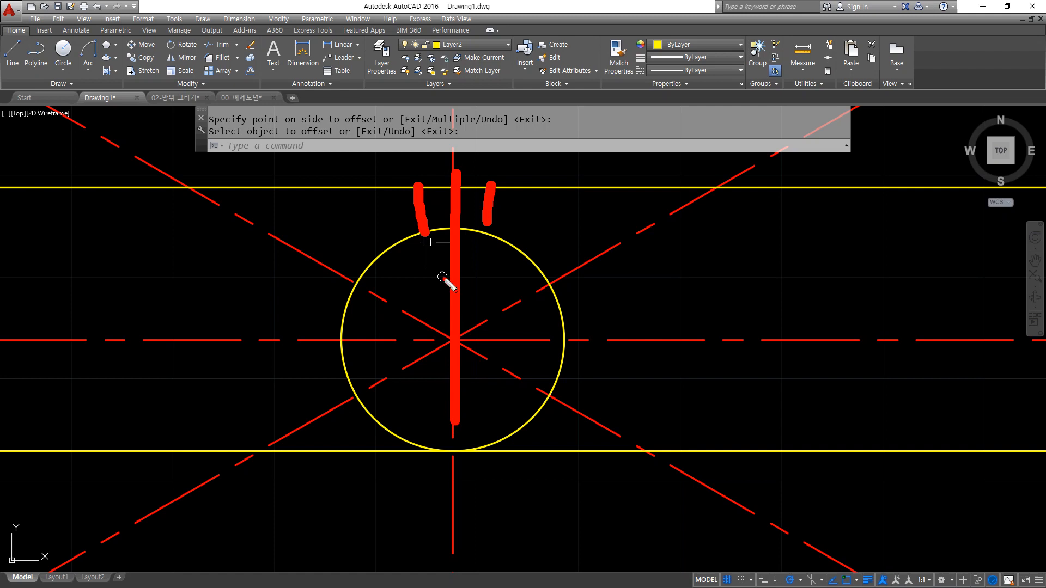
mouse_move(443, 277)
left_mouse_down()
mouse_move(409, 263)
mouse_move(452, 280)
mouse_move(490, 275)
mouse_move(493, 295)
left_mouse_up()
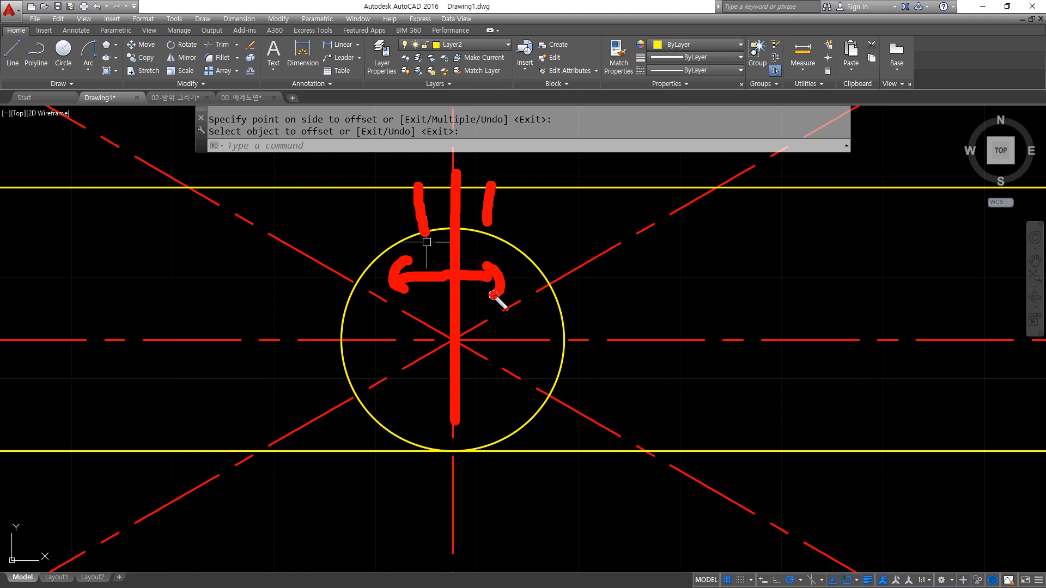
key("Escape")
Offset the vertical centre line by 3 to both sides for the keyway's side edges.
type("o")
key("Return")
type("3")
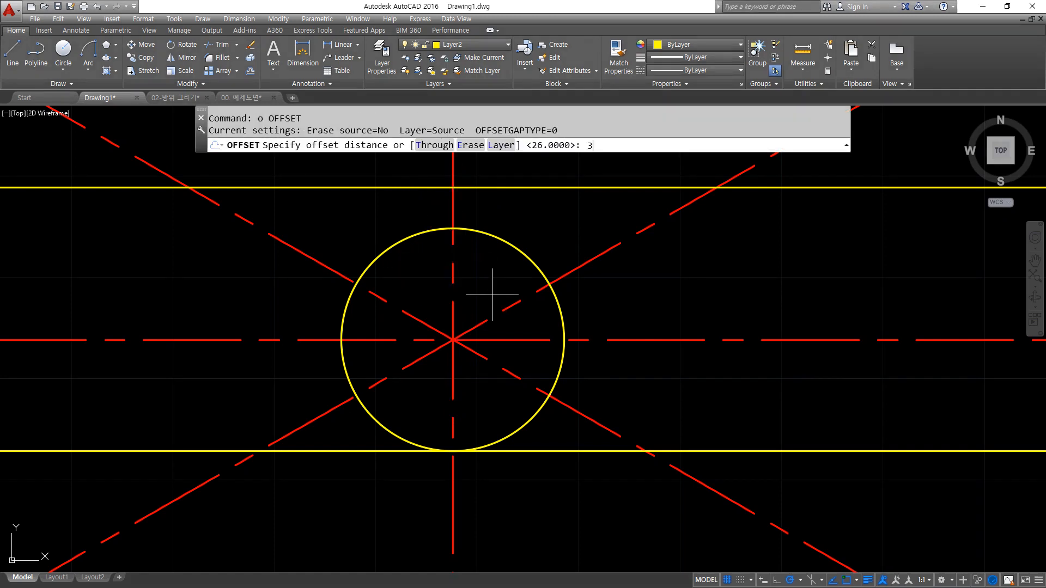
key("Return")
left_click(454, 274)
left_click(430, 273)
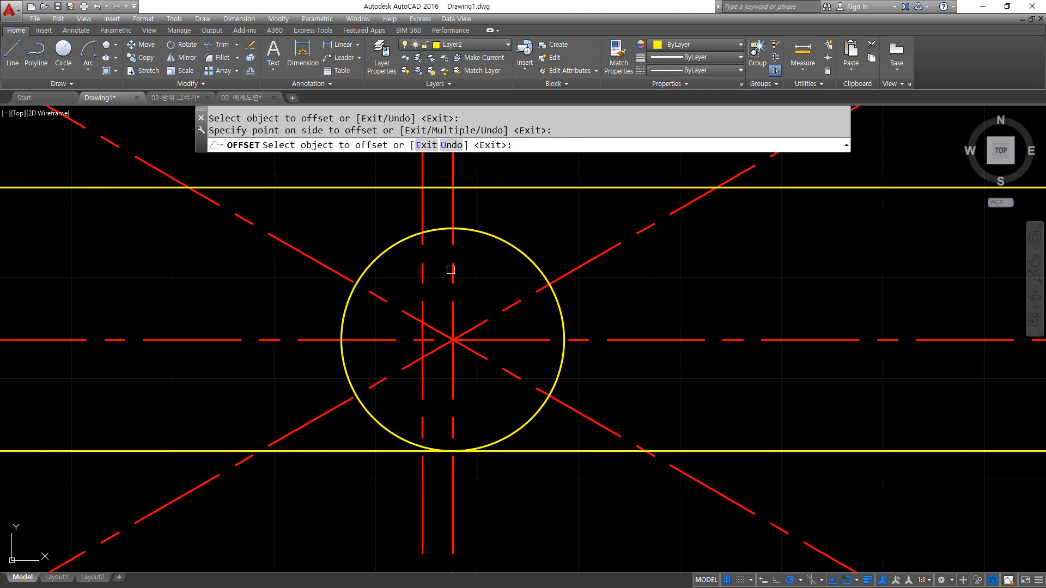
left_click(451, 270)
left_click(493, 269)
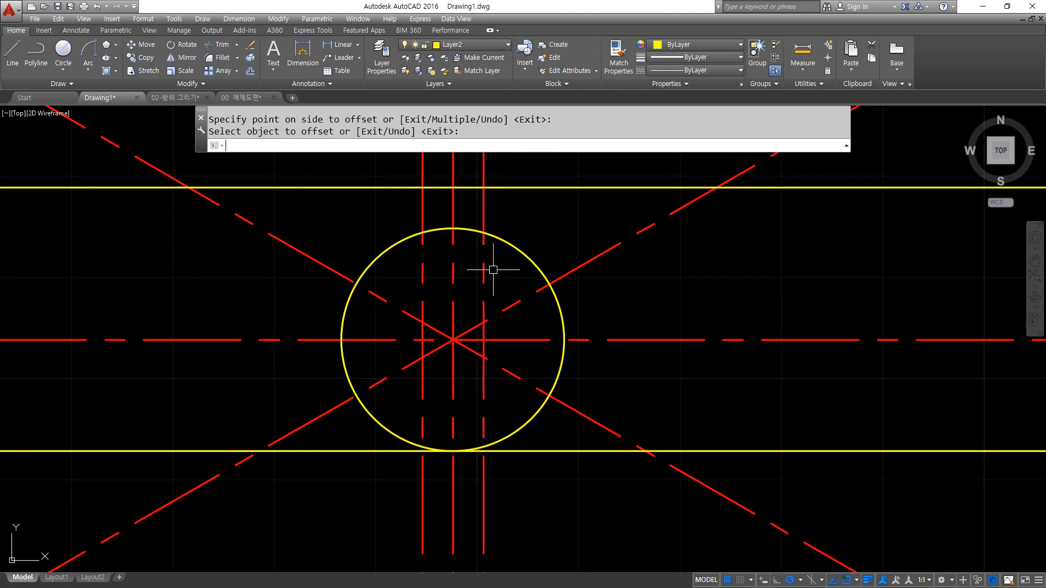
key("Return")
Match both offset vertical lines to the upper yellow line's properties, and briefly circle the Match Properties tool with the screen pen.
type("ma")
key("Return")
left_click(497, 188)
left_click(484, 205)
left_click(423, 205)
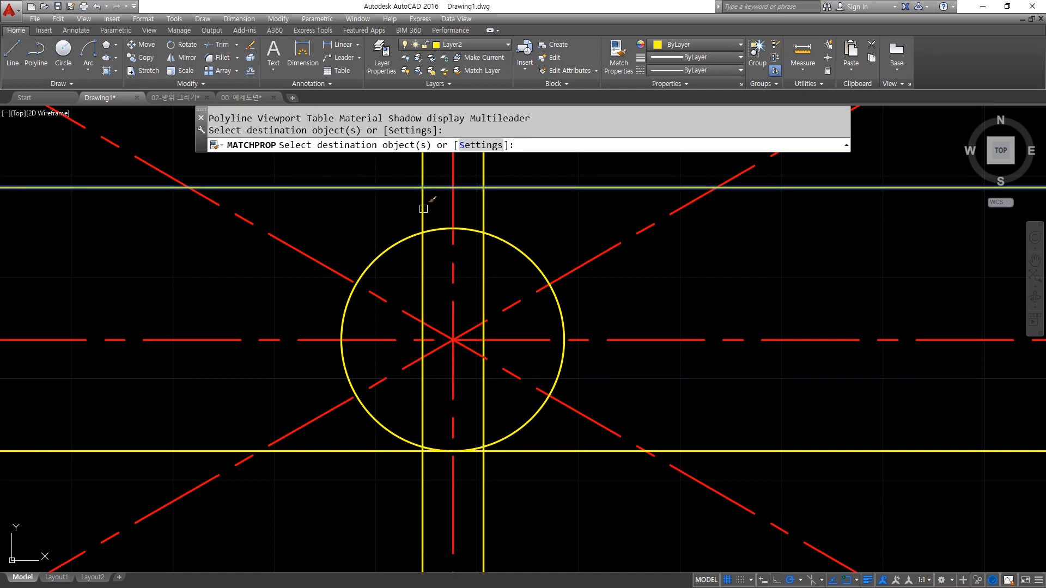
key("Return")
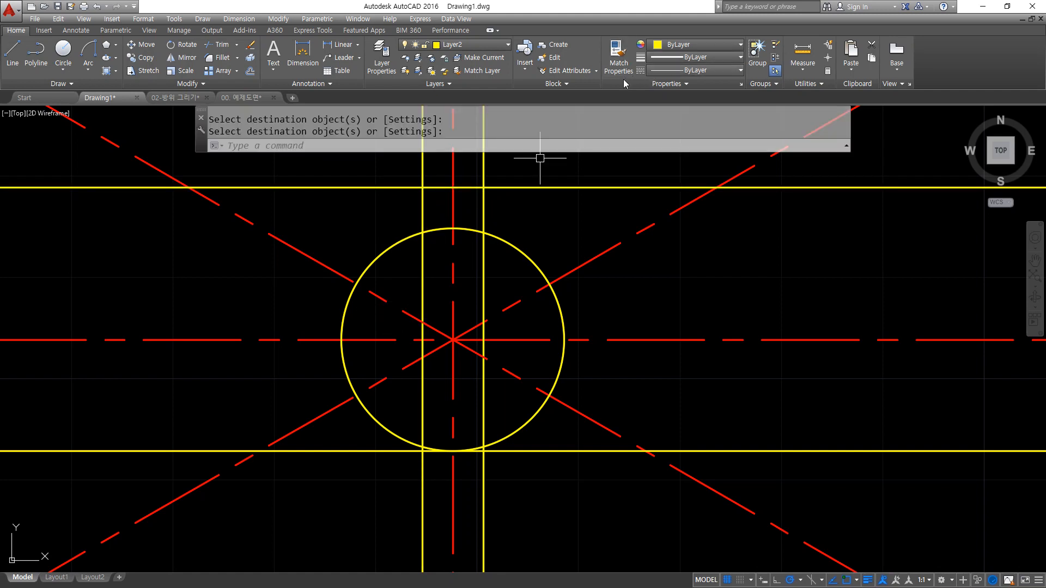
mouse_move(626, 93)
left_mouse_down()
mouse_move(604, 86)
mouse_move(637, 41)
mouse_move(631, 91)
left_mouse_up()
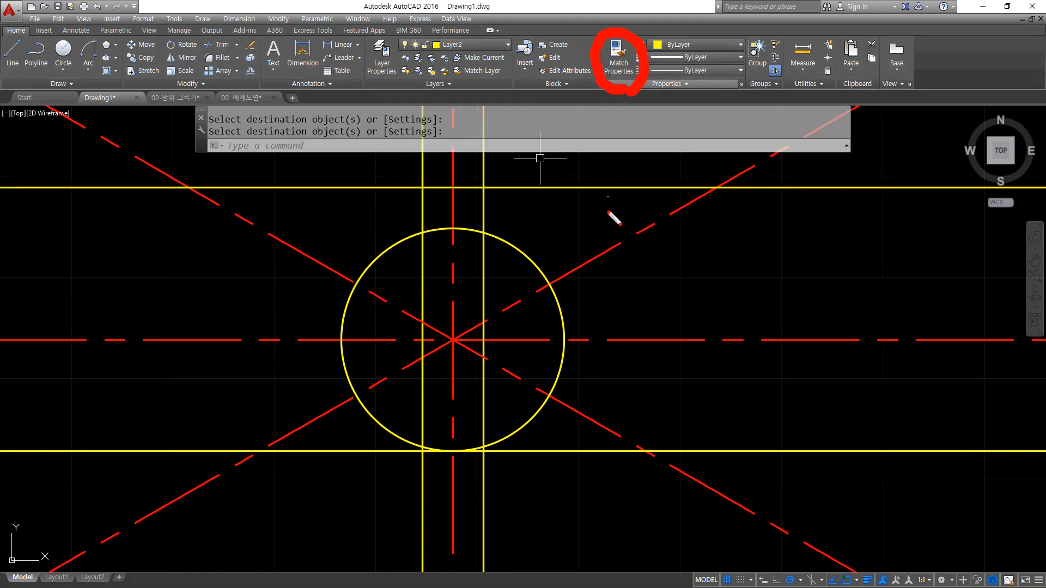
key("Escape")
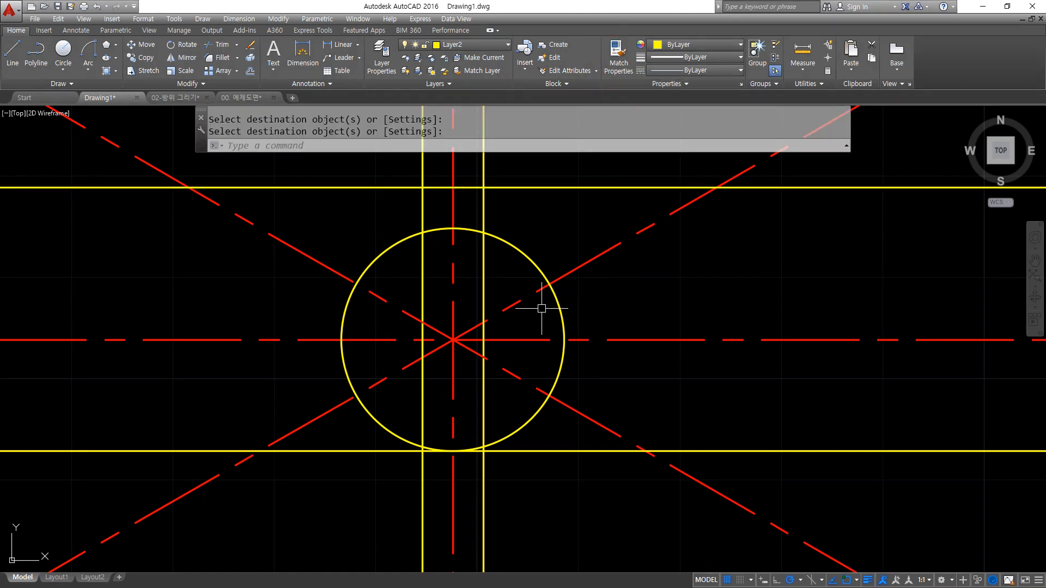
Erase the horizontal construction line touching the lowest point of the circle.
left_click(549, 451)
type("e")
key("Return")
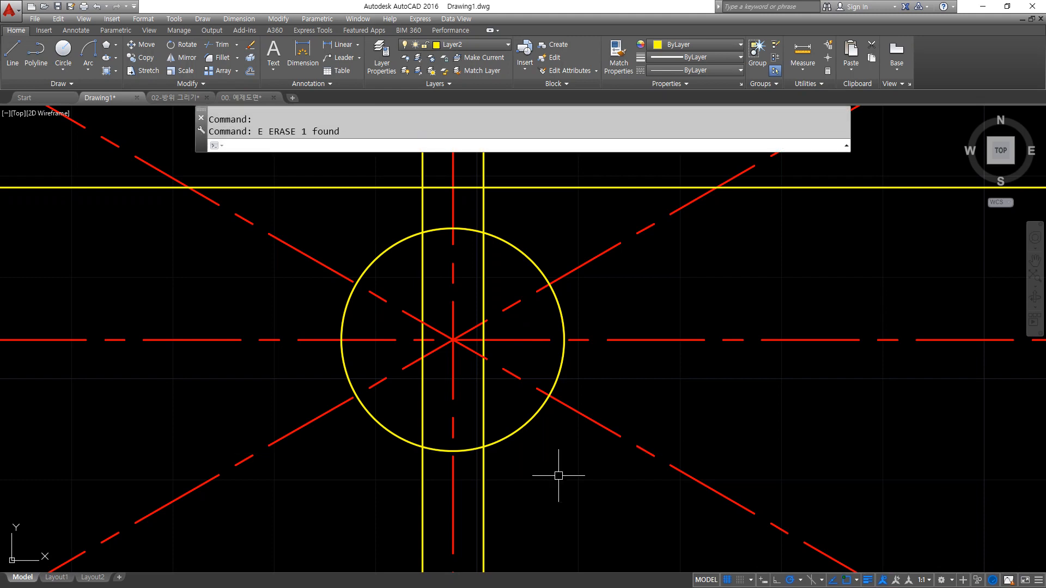
Fillet the upper horizontal line with both vertical lines at radius 0 to form the keyway's square upper corners.
type("f")
key("Return")
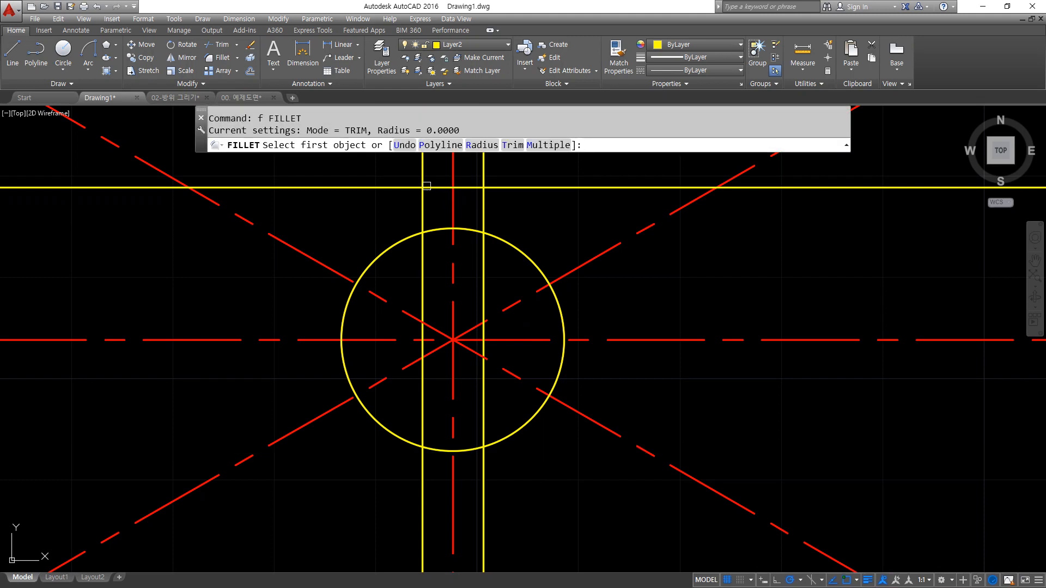
left_click(443, 189)
left_click(422, 198)
key("Return")
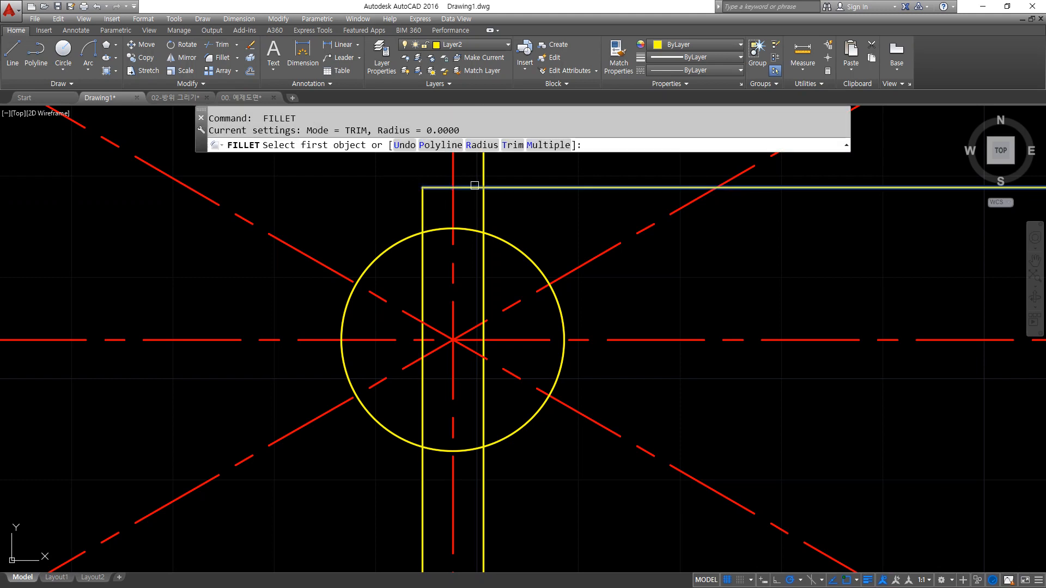
left_click(474, 188)
left_click(484, 220)
Fillet both keyway side lines against the circle so that they end on its circumference.
key("Return")
left_click(483, 220)
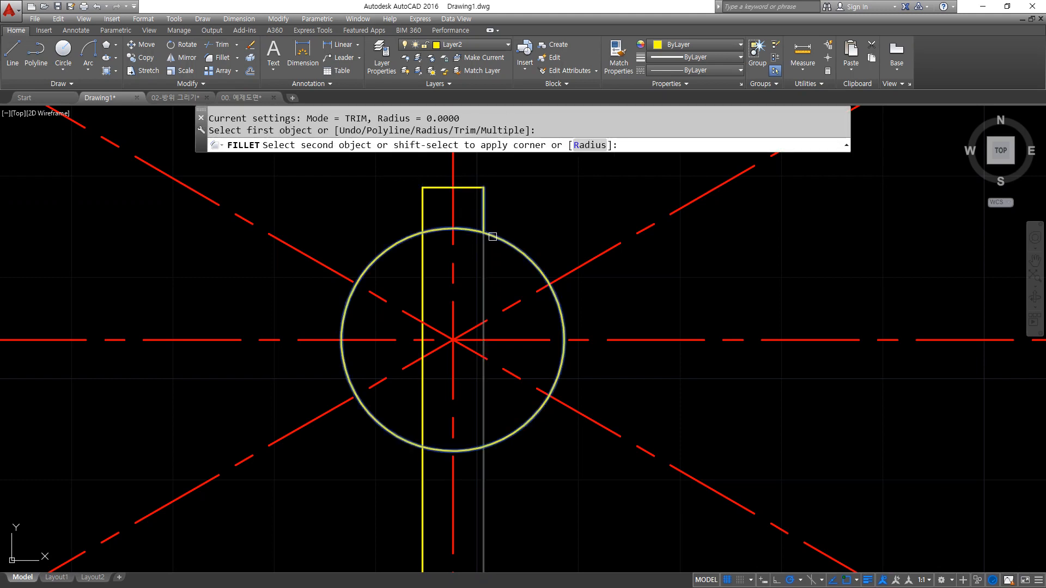
left_click(493, 237)
key("Return")
left_click(422, 216)
left_click(411, 235)
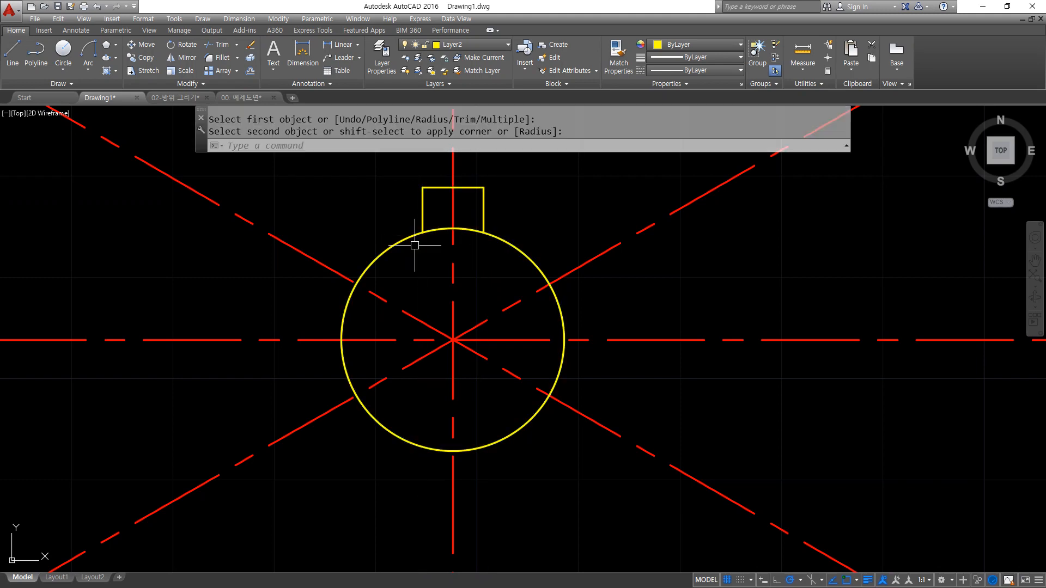
Trim away the part of the circle that lies between the two keyway side lines.
type("tr")
key("Return")
key("Return")
left_click(469, 229)
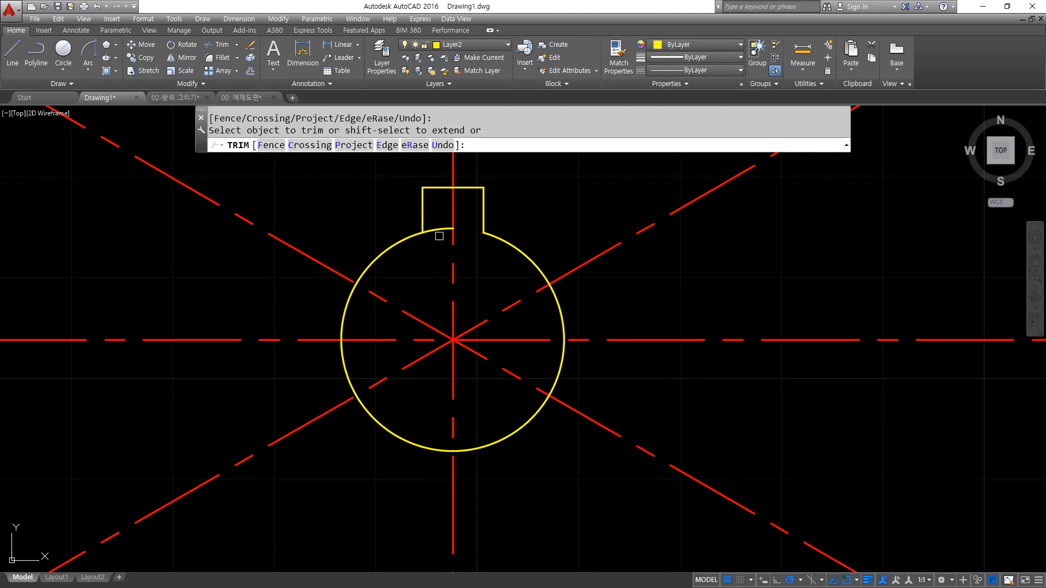
key("Return")
Draw a circle of radius 19.5 centred on the intersection of the centre lines.
type("c CIRCLE")
key("Return")
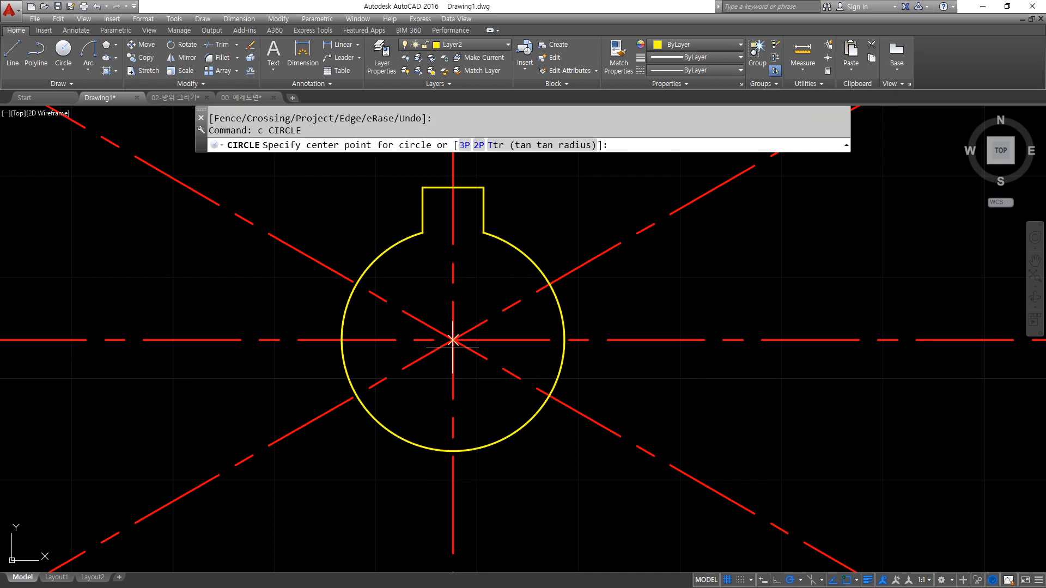
left_click(452, 340)
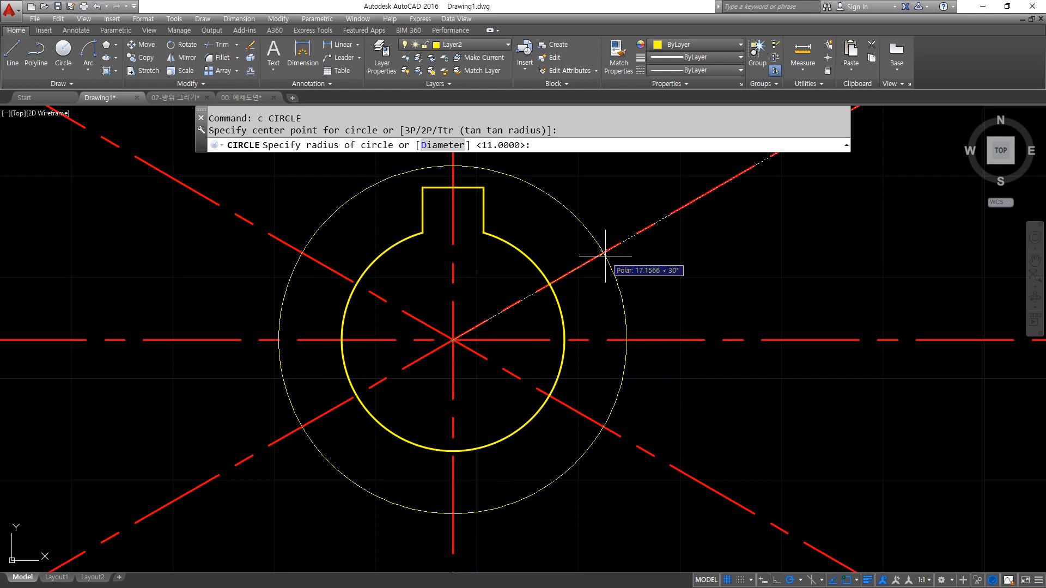
type("19.5")
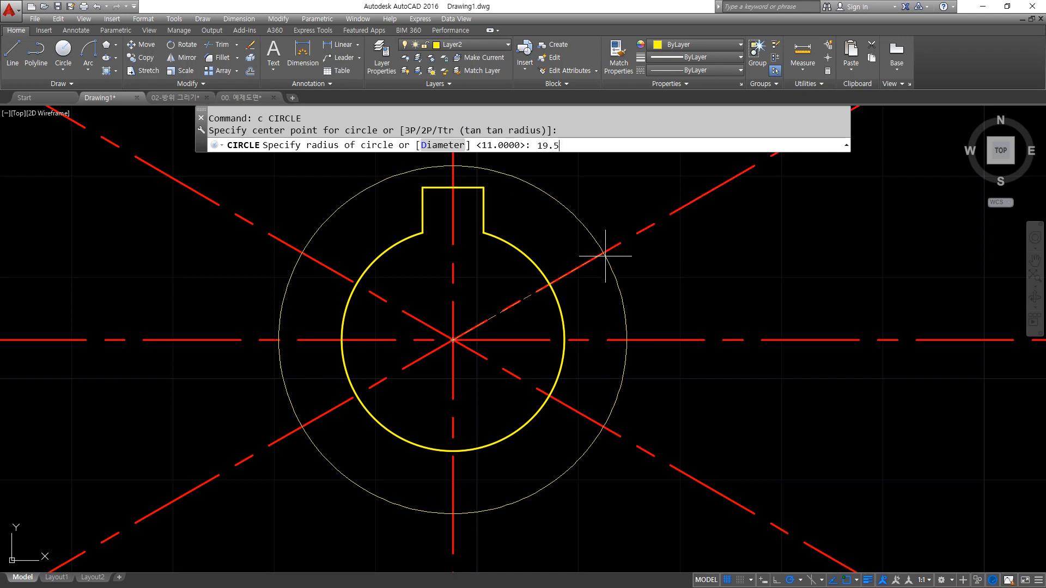
key("Return")
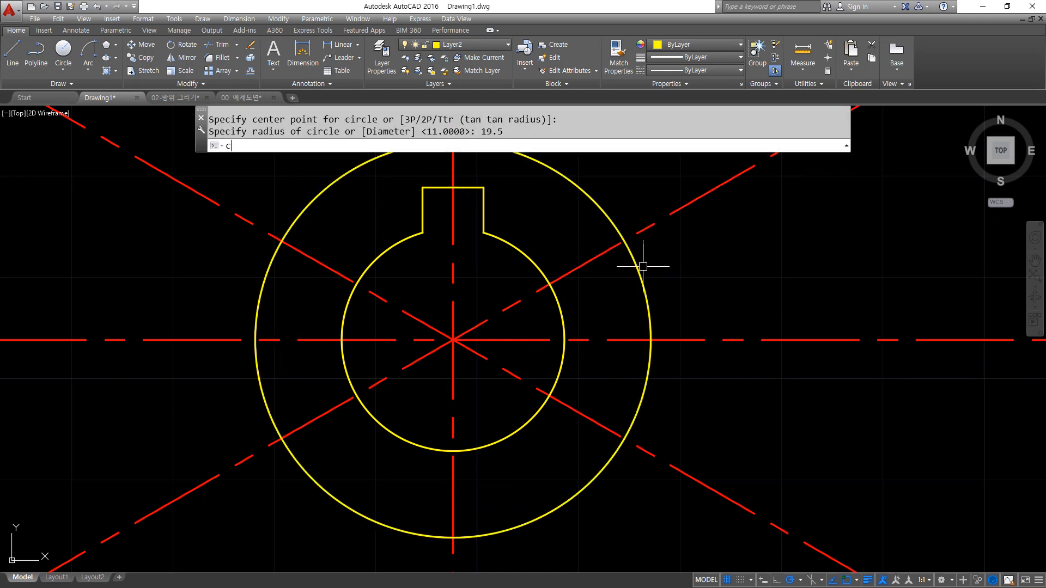
Draw a concentric circle of radius 25 around the intersection of the centre lines.
key("Return")
left_click(460, 342)
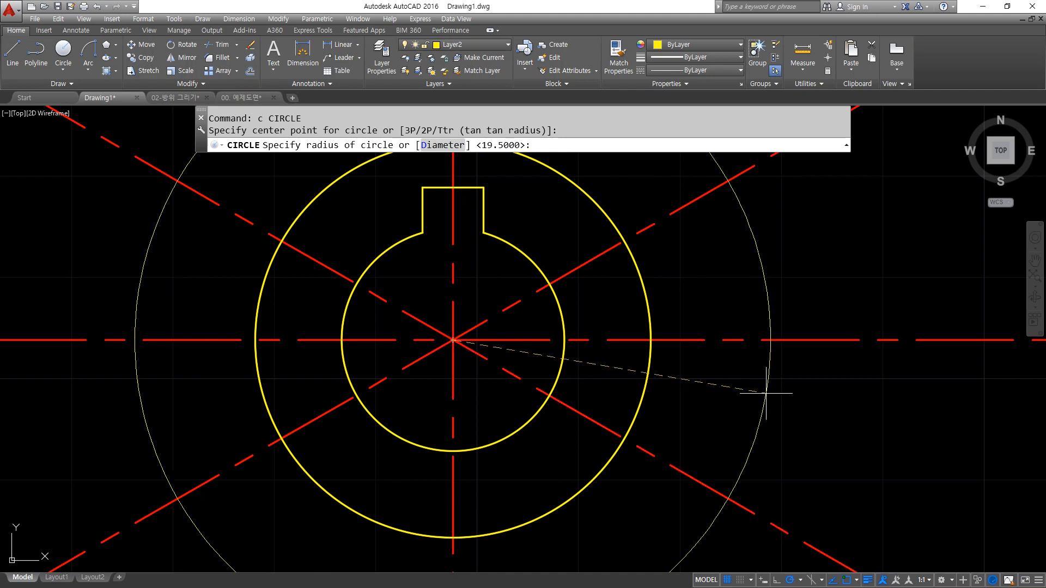
type("25")
key("Return")
scroll(769, 397, "down", 2)
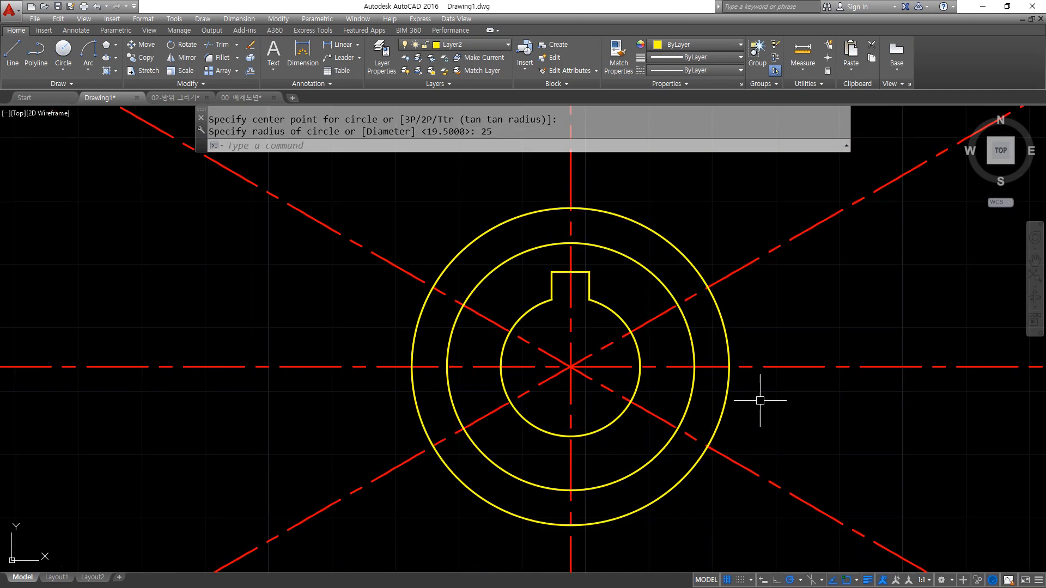
Match the radius 25 circle's properties to a centre line to make it the pitch circle.
type("ma")
key("Return")
left_click(741, 274)
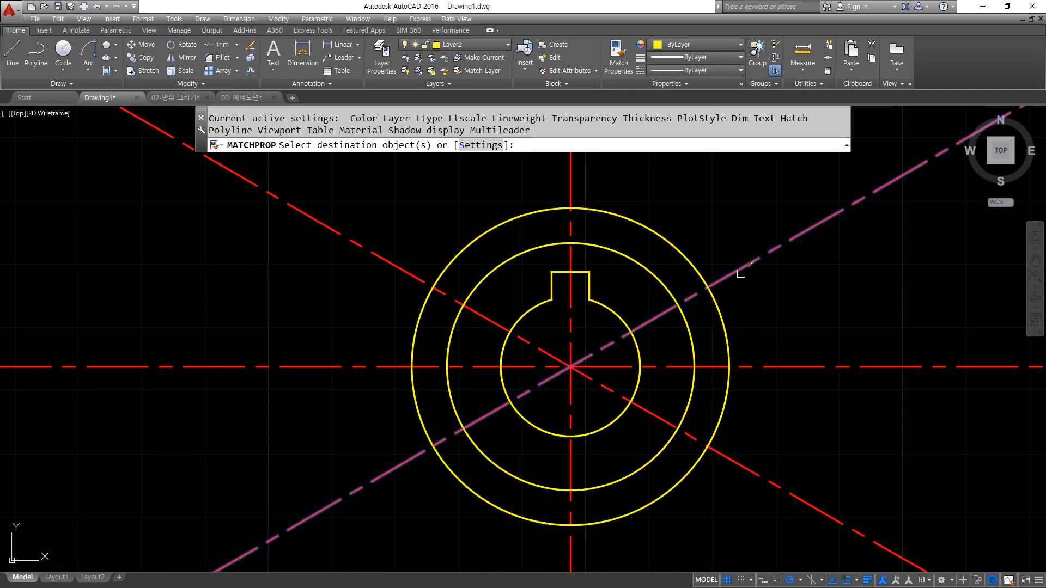
left_click(722, 305)
key("Return")
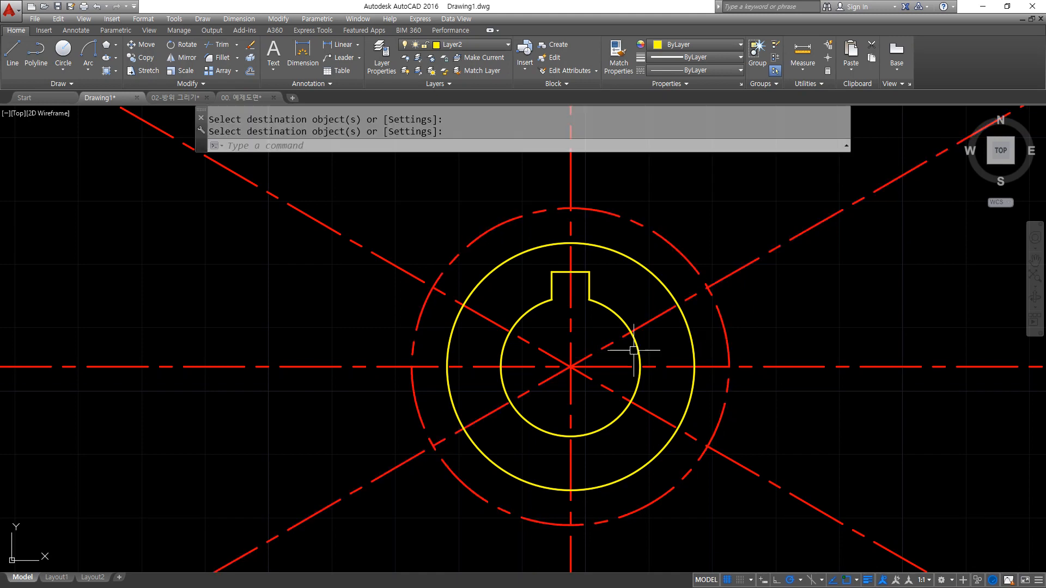
Draw the outer circle with diameter 95 from the intersection of the centre lines.
type("c")
key("Return")
left_click(570, 366)
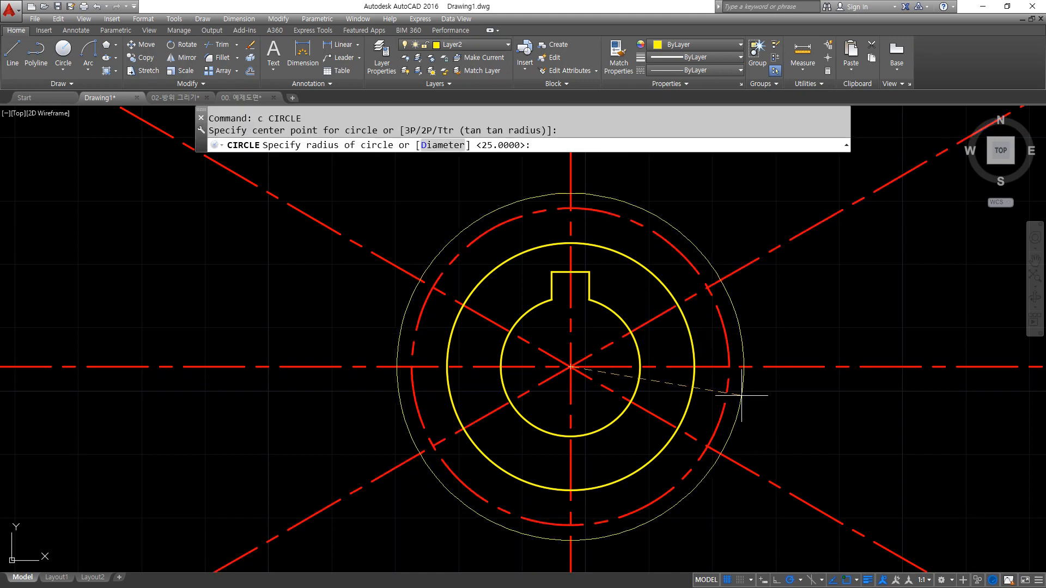
type("d")
key("Return")
type("95")
key("Return")
scroll(738, 397, "down", 3)
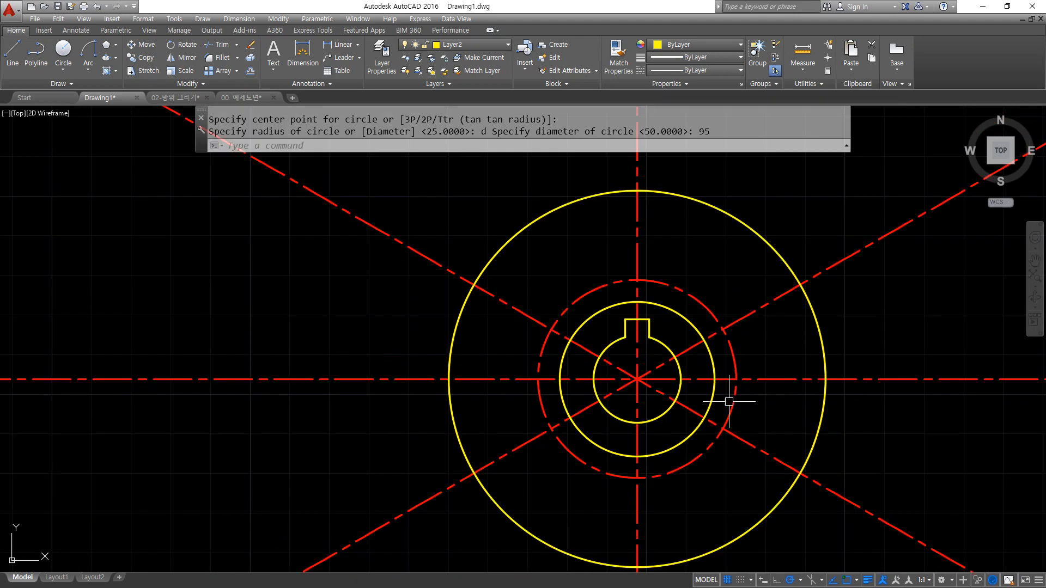
Offset the diameter 95 circle outward by 5 as a limit for the centre lines.
type("o")
key("Return")
type("5")
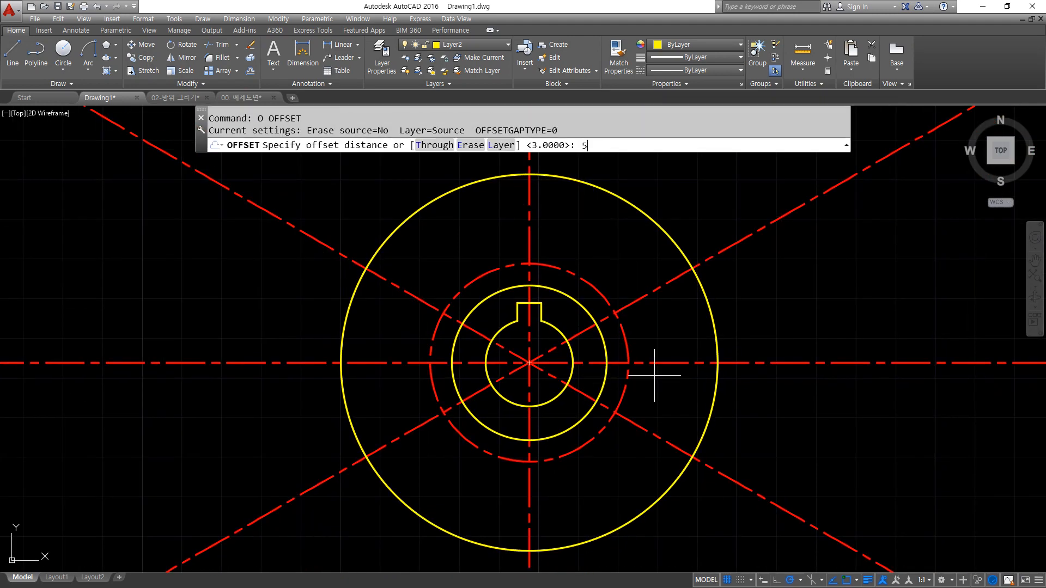
key("Return")
left_click(715, 334)
left_click(754, 299)
key("Return")
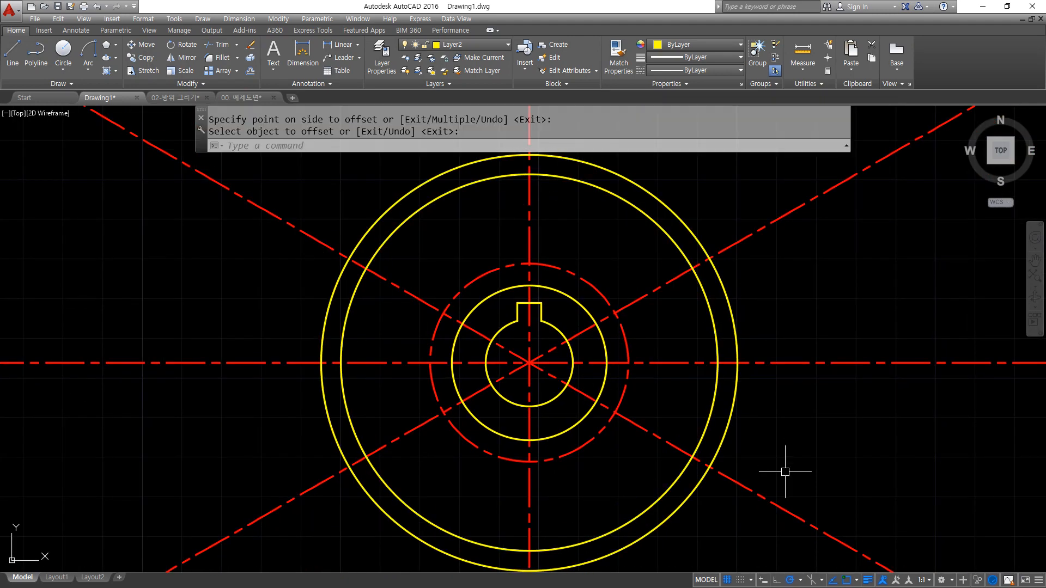
Trim away all parts of the centre lines that extend beyond the outermost circle.
type("tr")
key("Return")
key("Return")
left_click(801, 546)
left_click(759, 226)
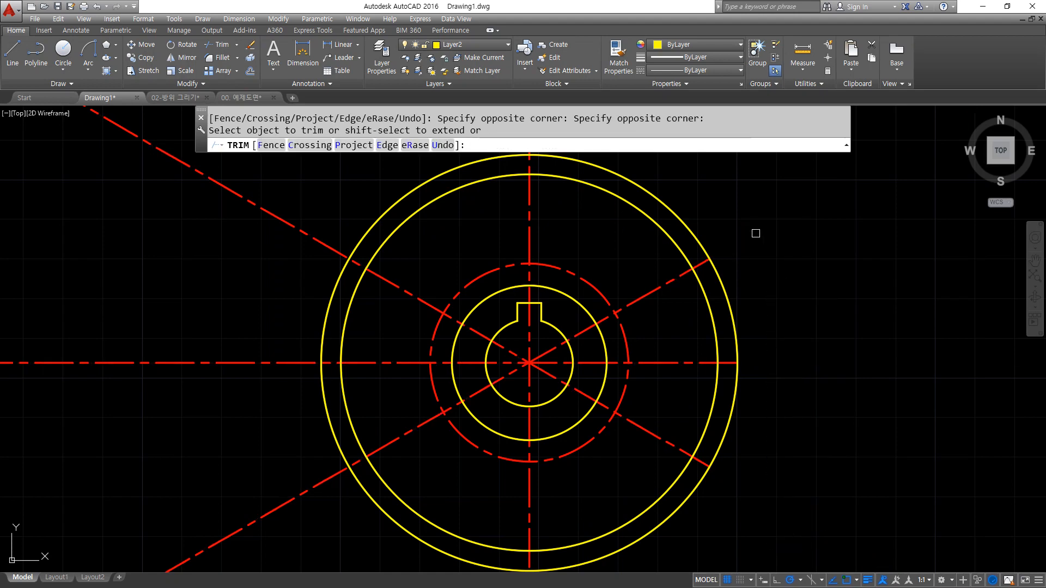
scroll(752, 239, "down", 2)
left_click(416, 186)
left_click(368, 436)
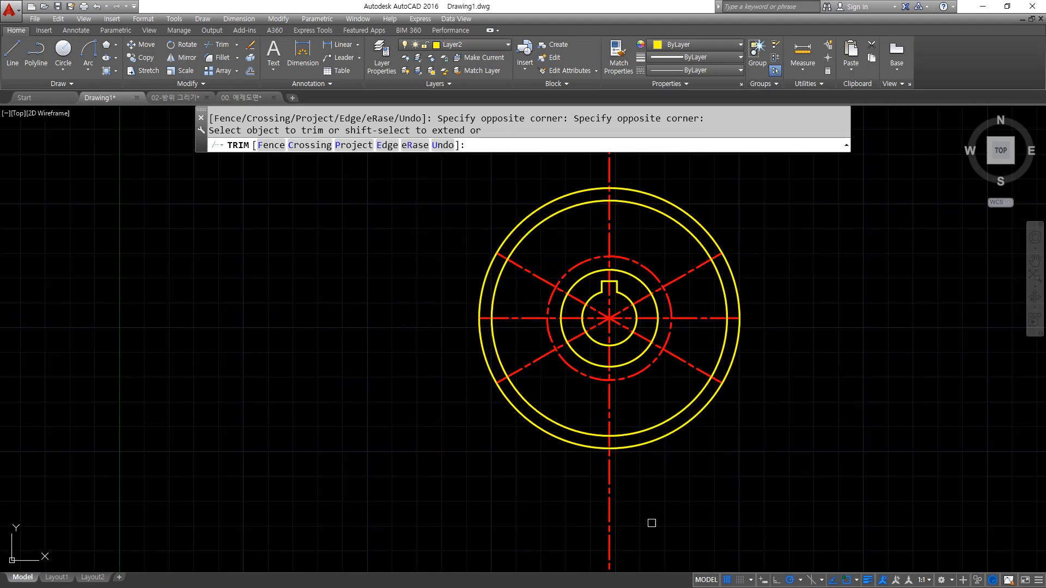
left_click(679, 532)
left_click(534, 478)
left_click(643, 548)
left_click(558, 498)
middle_click_drag(619, 216, 602, 276)
left_click(602, 207)
left_click(581, 196)
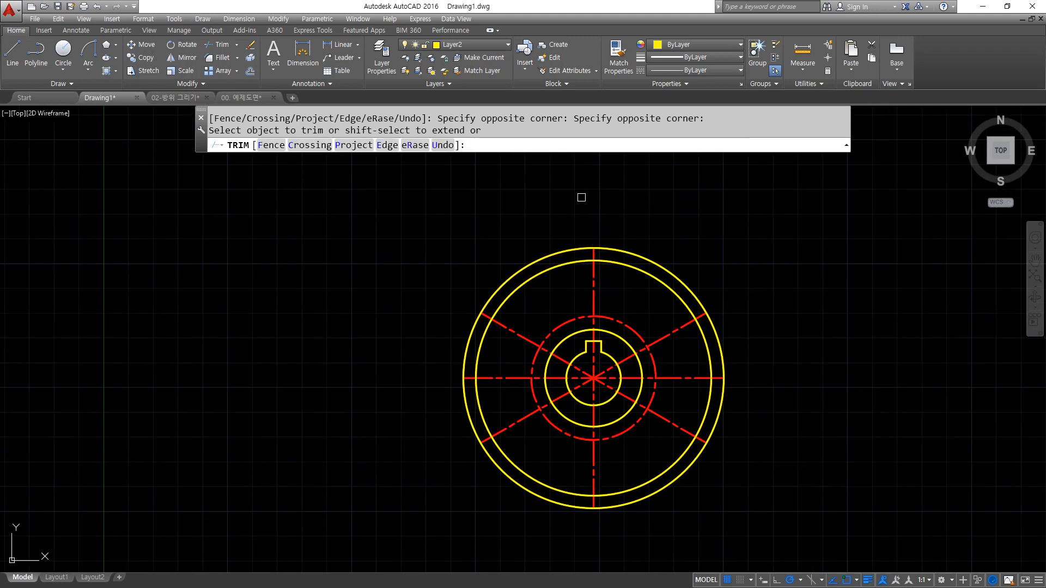
key("Escape")
Erase the outermost offset circle that served as the trimming boundary.
left_click(633, 250)
type("e")
key("Return")
Draw a circle of diameter 7 where the vertical centre line crosses the upper part of the pitch circle.
scroll(656, 393, "up", 2)
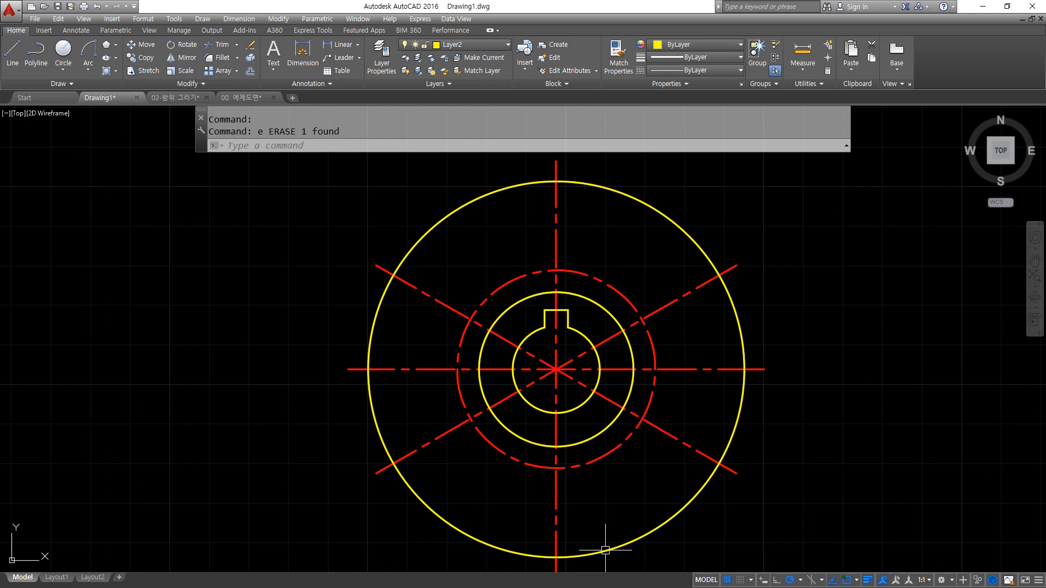
scroll(593, 250, "up", 2)
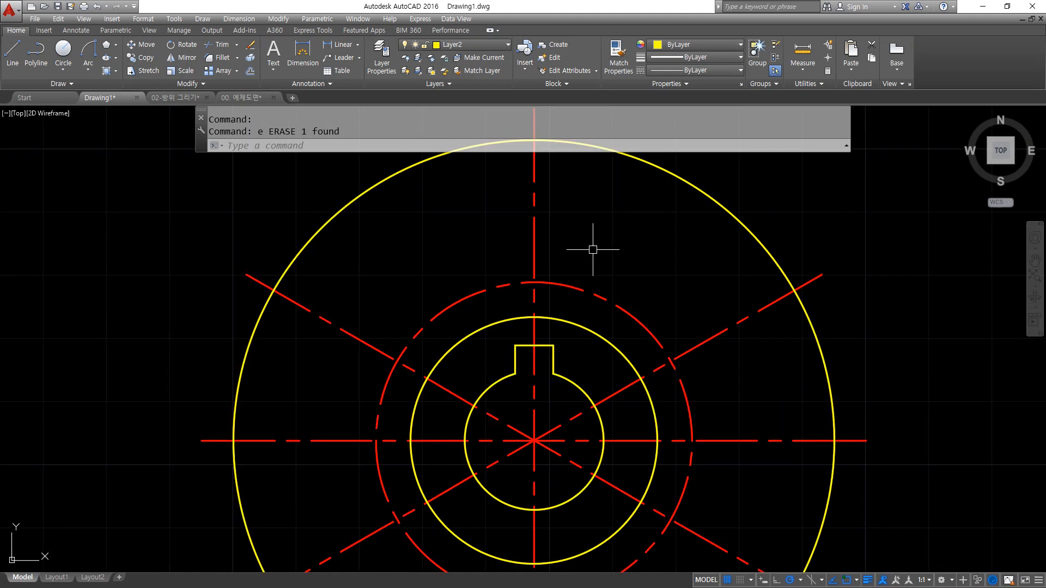
scroll(556, 266, "up", 2)
type("c")
key("Return")
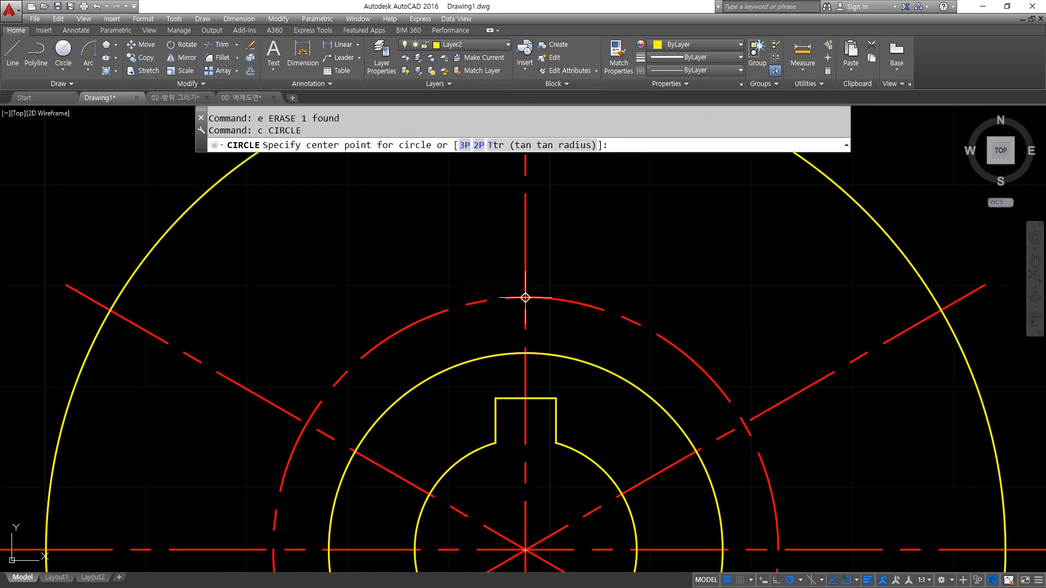
left_click(525, 298)
type("d")
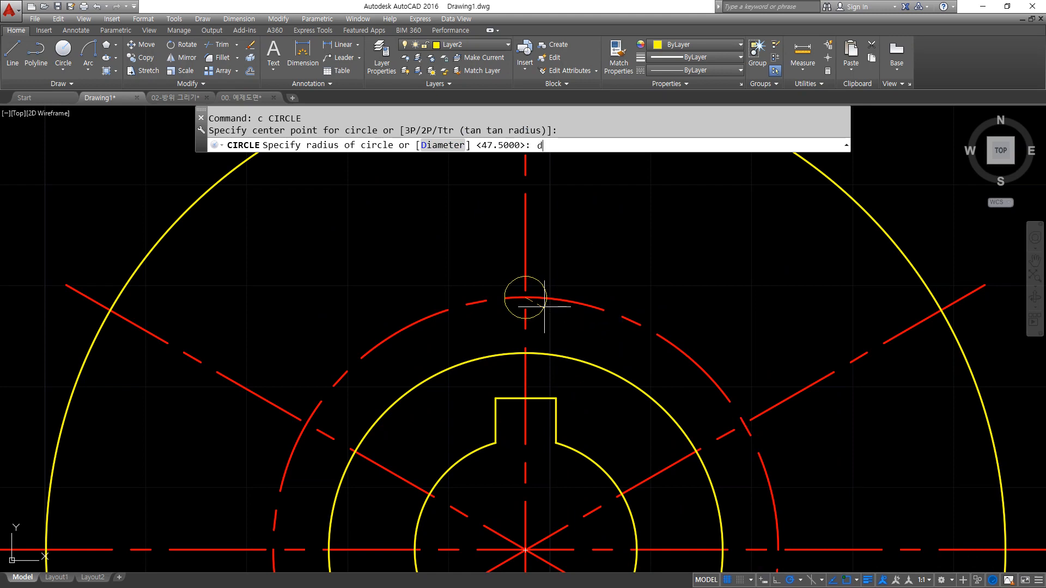
key("Return")
type("7")
key("Return")
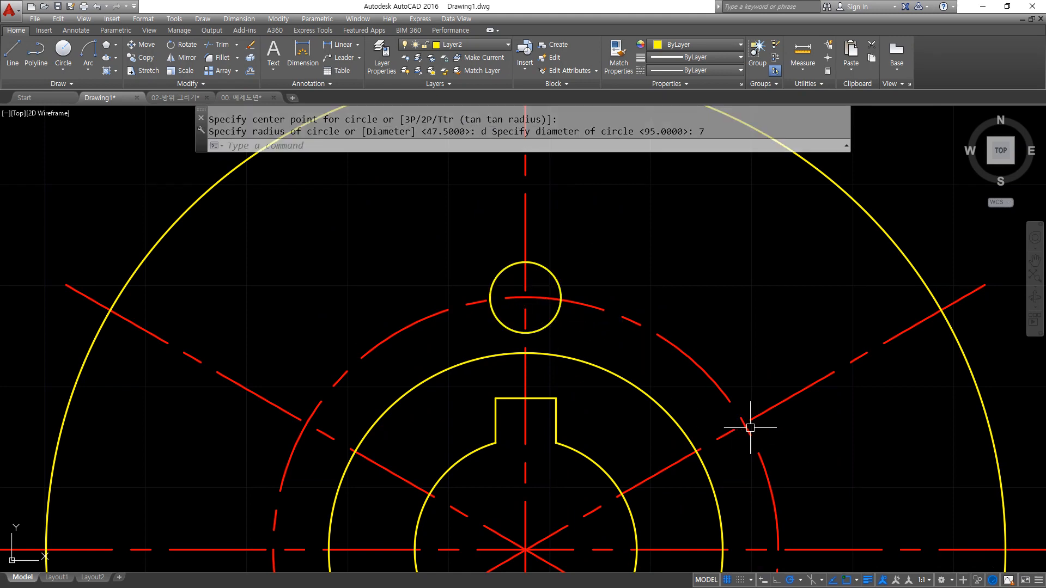
Draw circles of the same size at the upper-right and upper-left crossings of the pitch circle and diagonal centre lines.
key("Return")
scroll(763, 417, "down", 2)
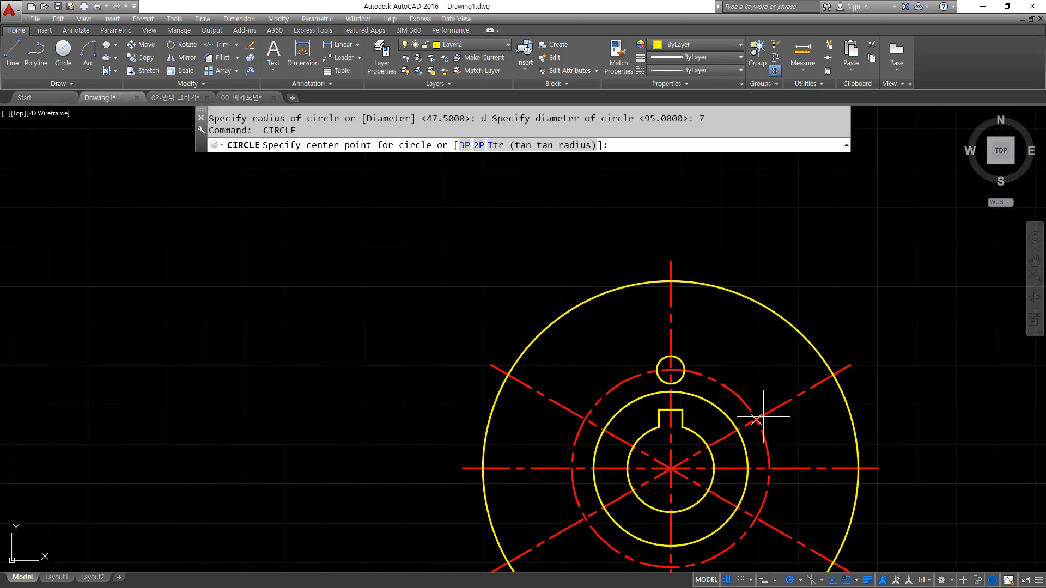
left_click(756, 420)
key("Return")
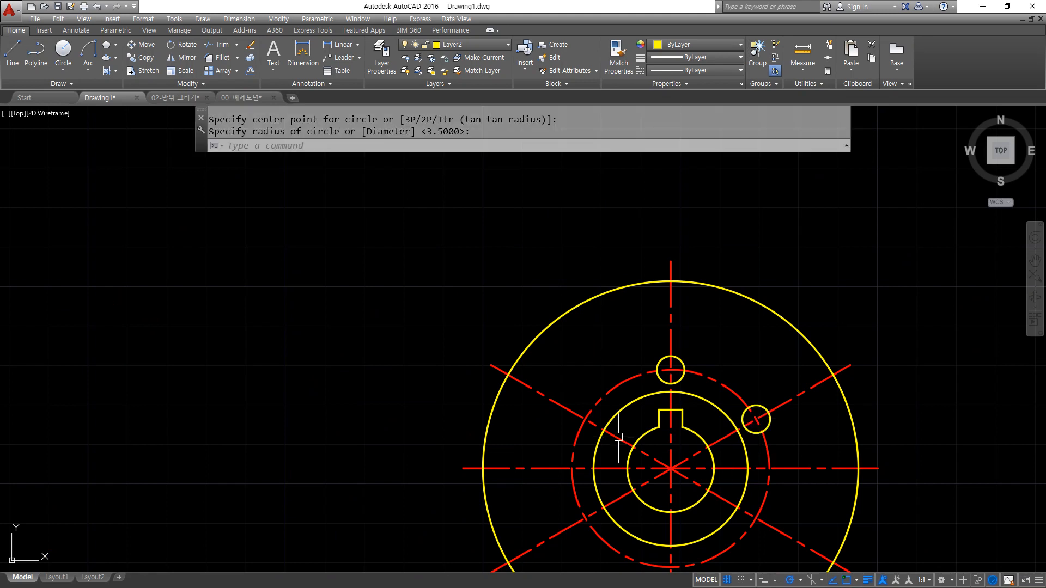
key("Return")
left_click(585, 419)
key("Return")
Draw circles of the same size at the lower-left, bottom and lower-right centre line crossings on the pitch circle.
key("Return")
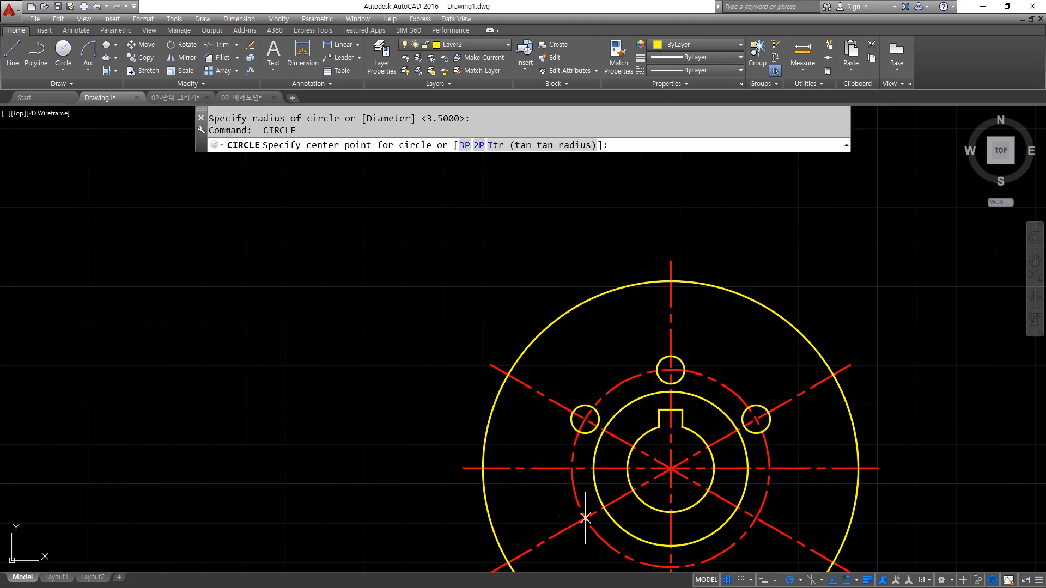
left_click(585, 517)
middle_click_drag(585, 517, 527, 400)
key("Return")
key("Return")
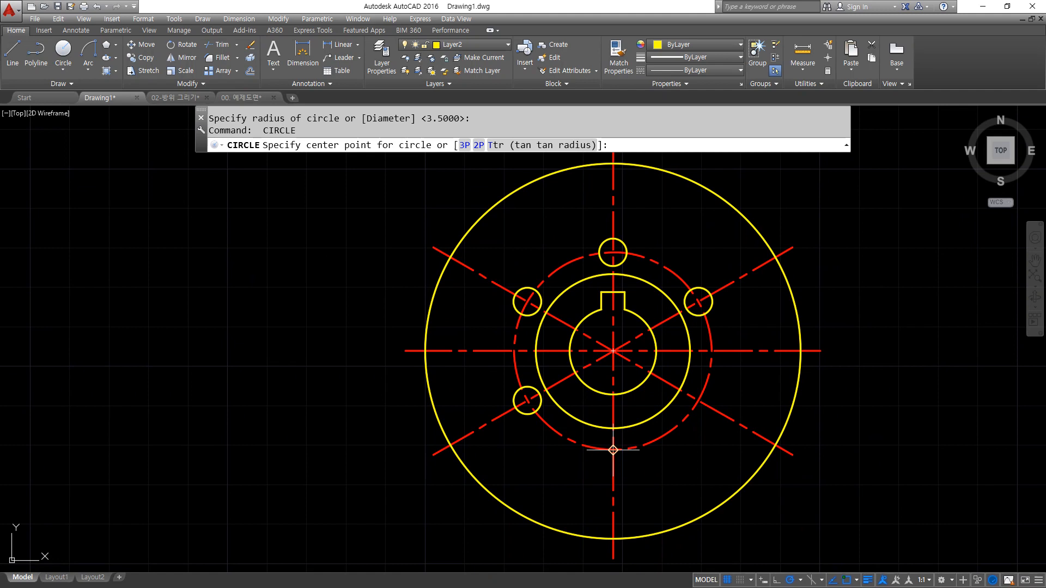
left_click(613, 450)
key("Return")
key("Return")
left_click(698, 401)
key("Return")
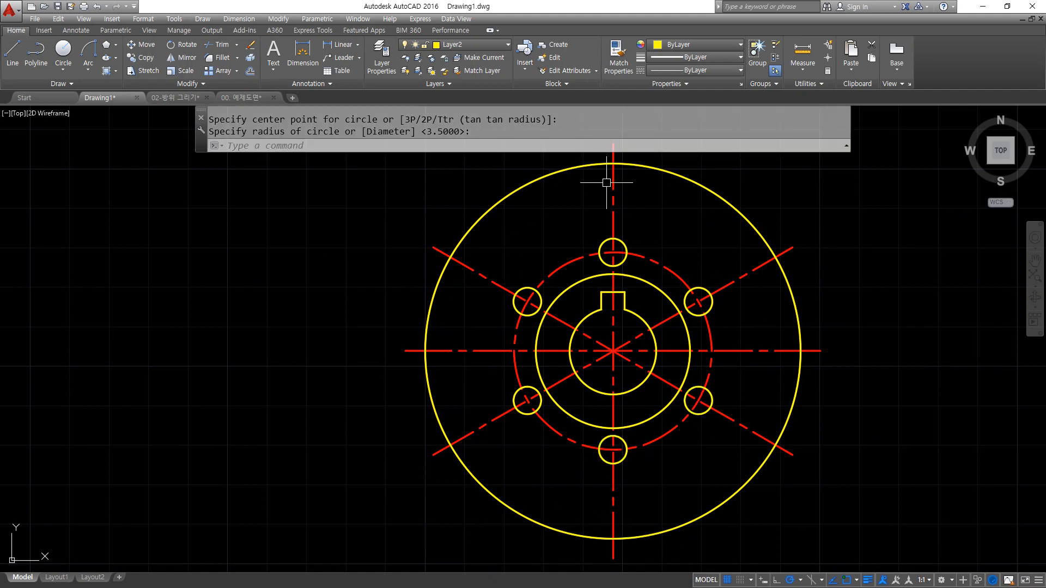
Offset the vertical centre line by 7/2 to both sides for the slot edges.
type("o")
key("Return")
type("7/")
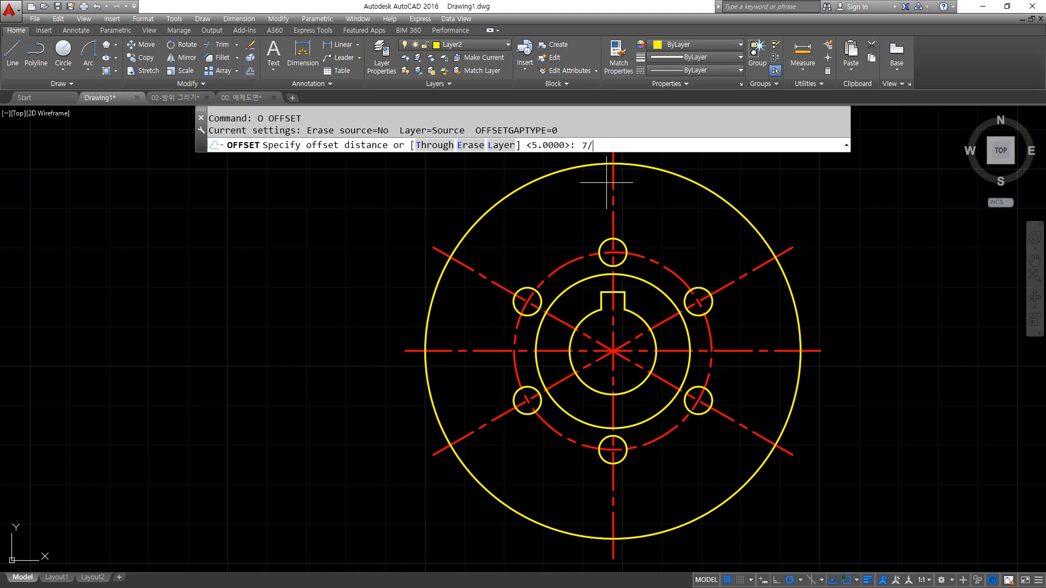
type("2")
key("Return")
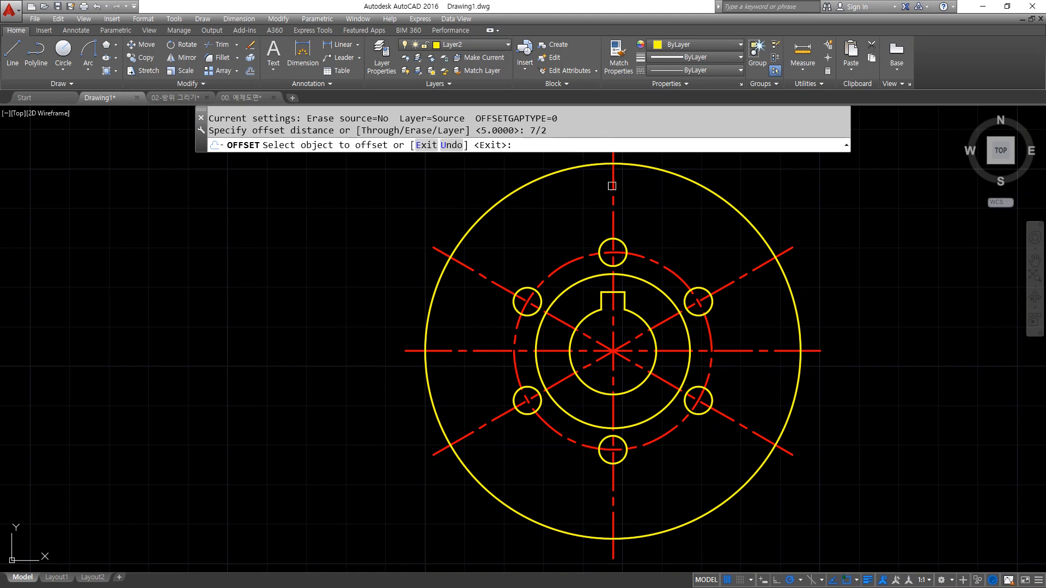
left_click(612, 186)
left_click(598, 184)
left_click(612, 189)
left_click(719, 268)
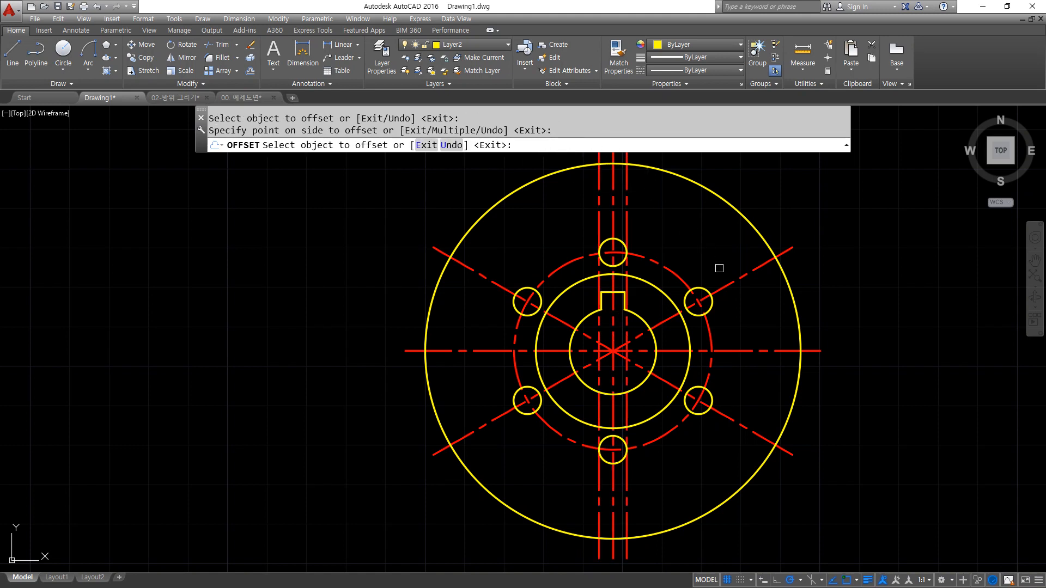
Offset the diagonal centre line that rises to the right by 7/2 to both sides.
left_click(738, 281)
left_click(734, 279)
left_click(725, 266)
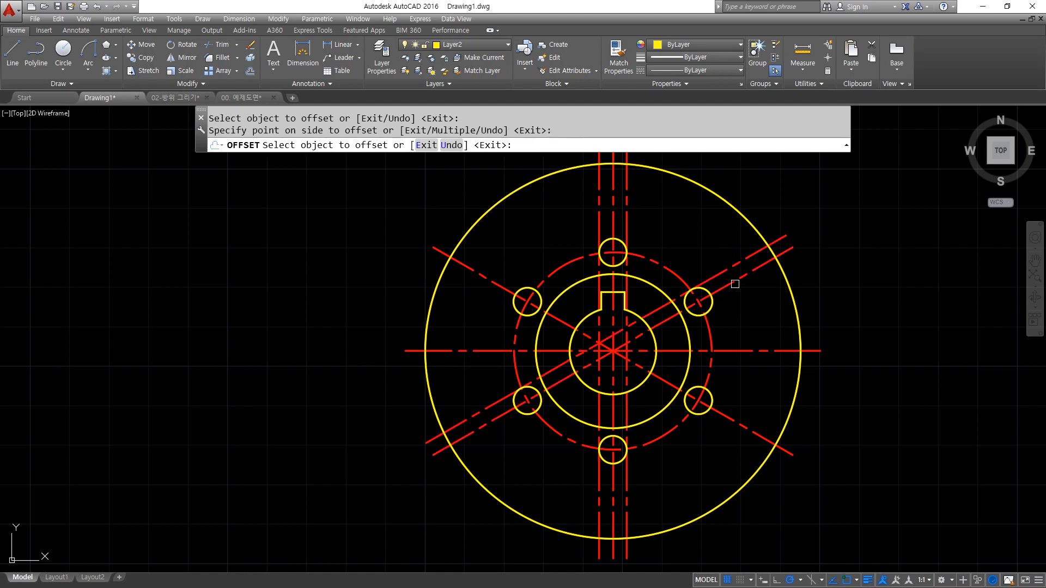
left_click(735, 284)
left_click(774, 270)
Offset the diagonal centre line that falls to the right by 7/2 to both sides.
left_click(486, 277)
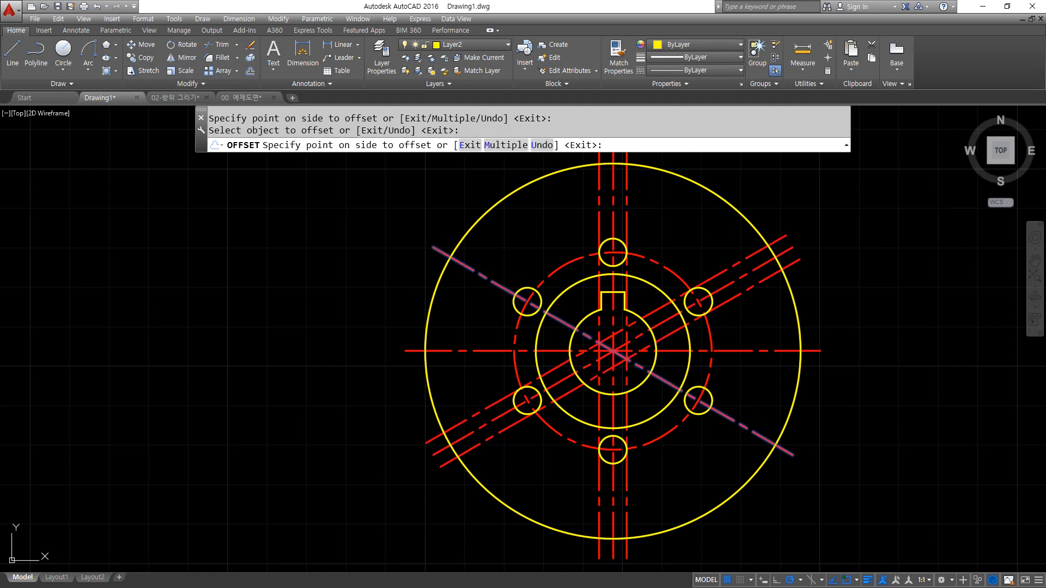
left_click(493, 273)
left_click(490, 276)
left_click(489, 281)
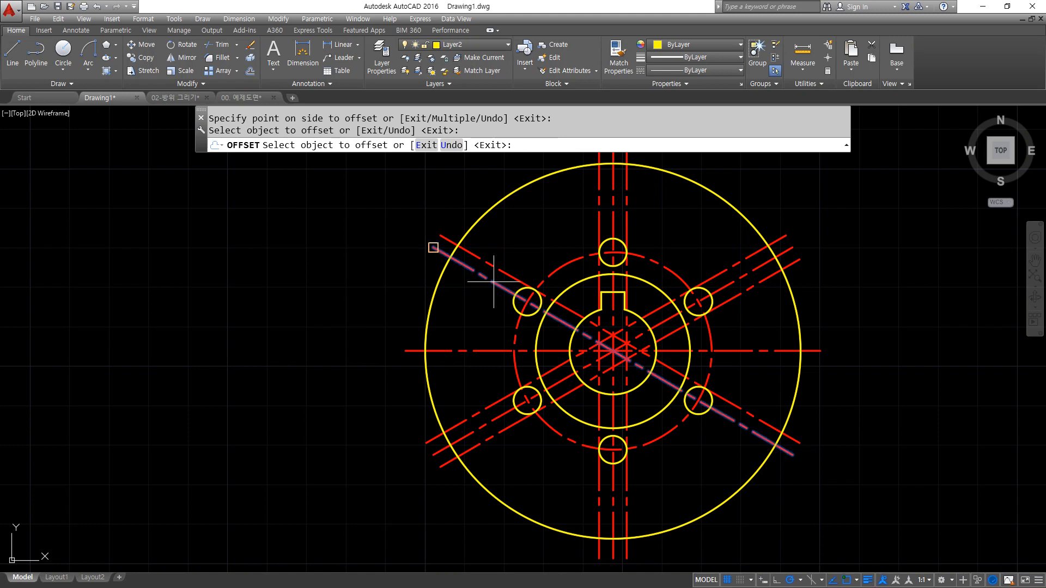
left_click(474, 304)
key("Return")
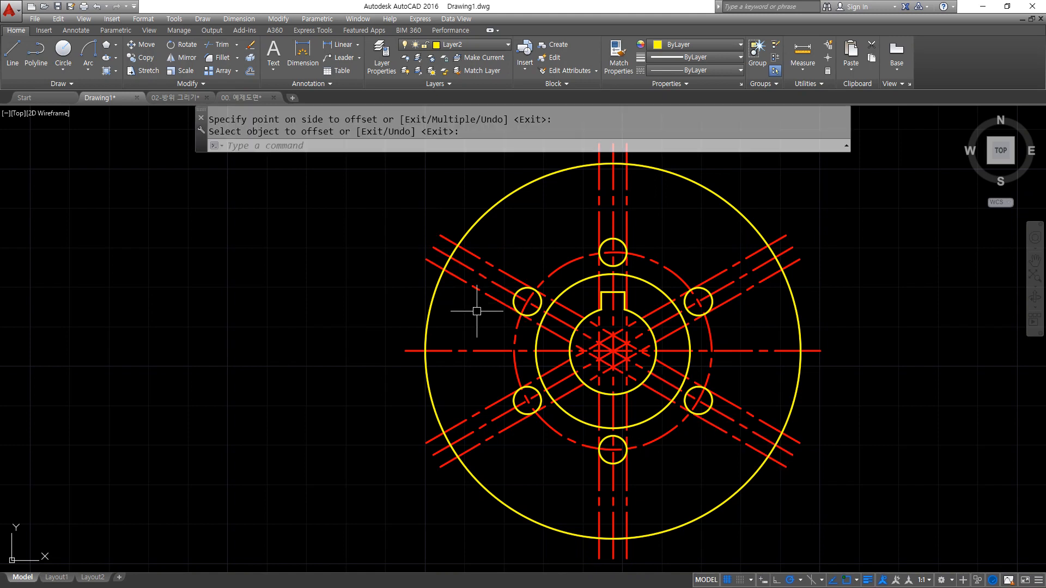
Match the properties of the outer circle onto the six offset slot edge lines.
type("ma")
key("Return")
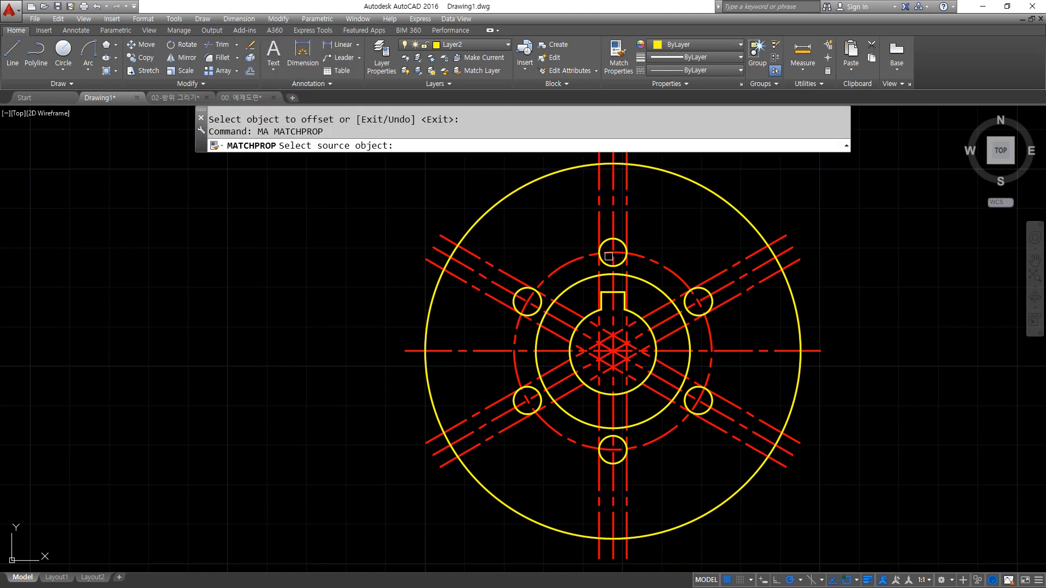
left_click(677, 170)
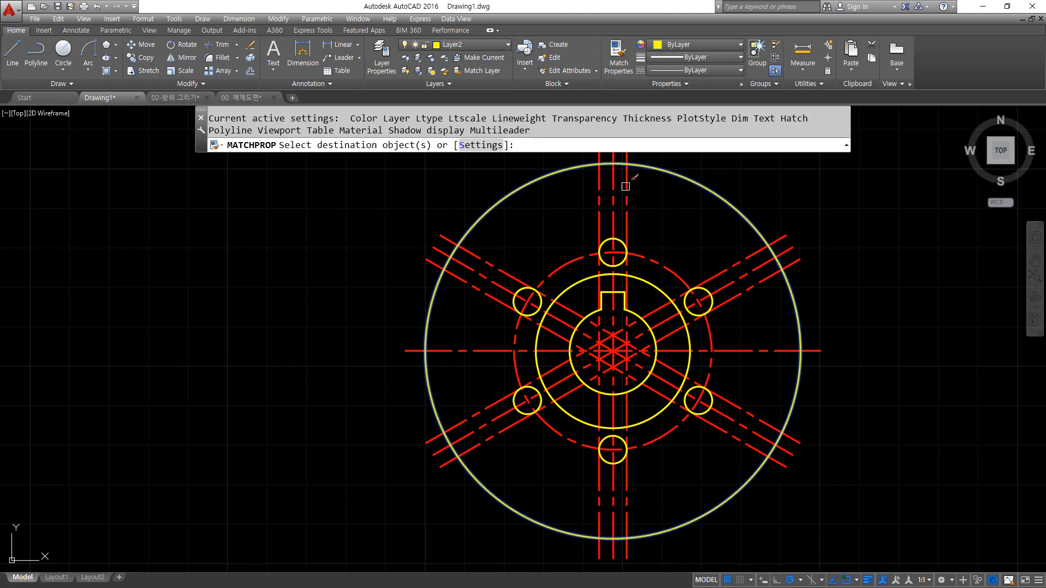
left_click(626, 186)
left_click(746, 290)
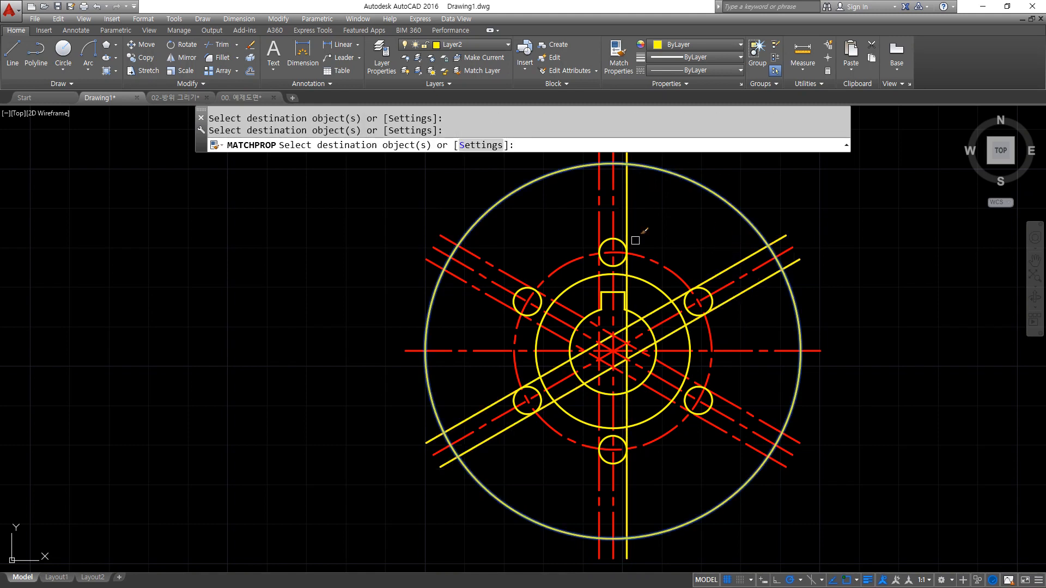
left_click(599, 210)
left_click(500, 271)
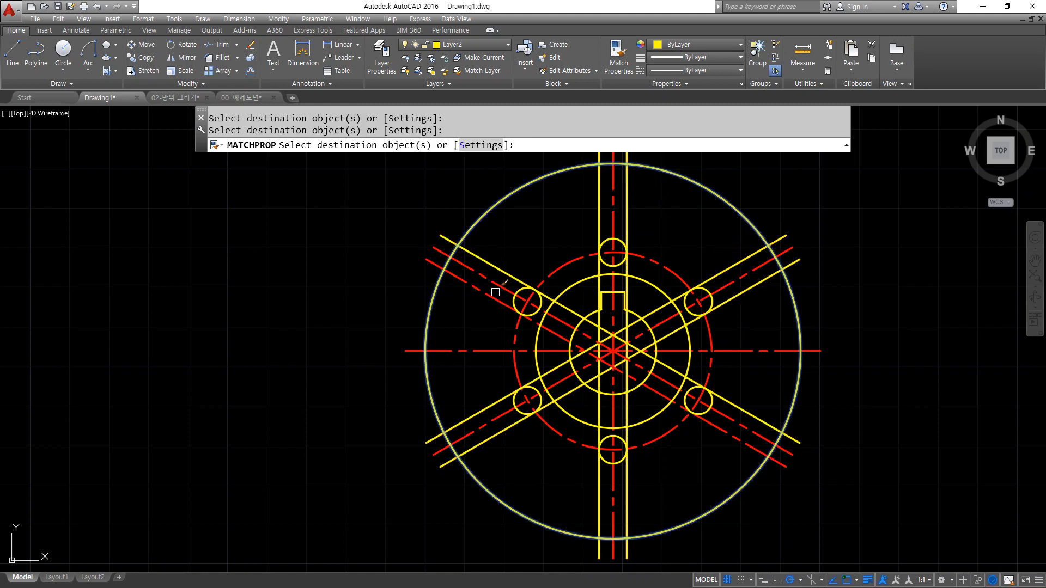
left_click(489, 297)
key("Return")
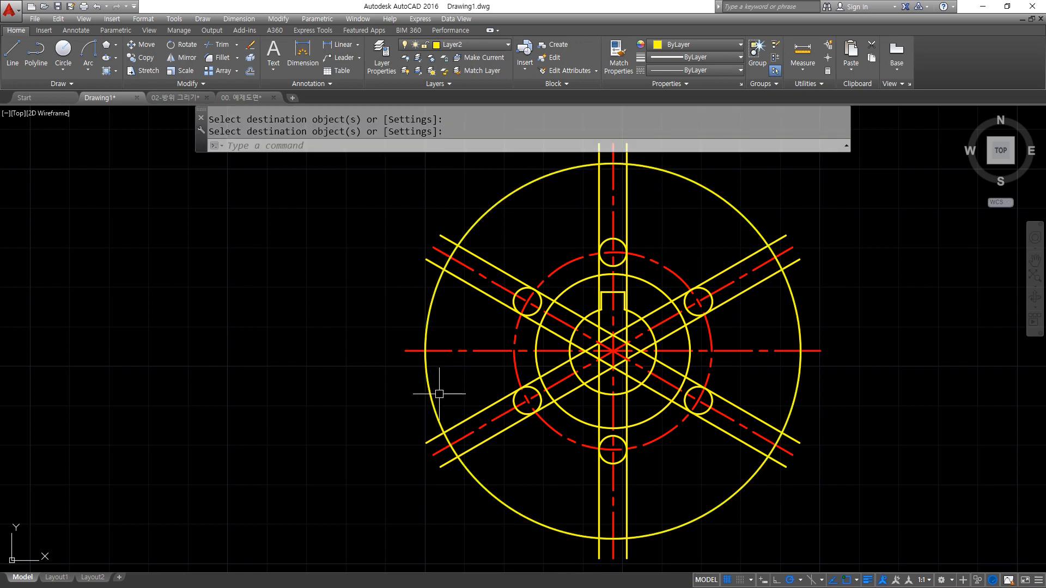
Offset the two slot edges of the diagonal falling to the right outward by 5.
type("o")
key("Return")
type("5")
key("Return")
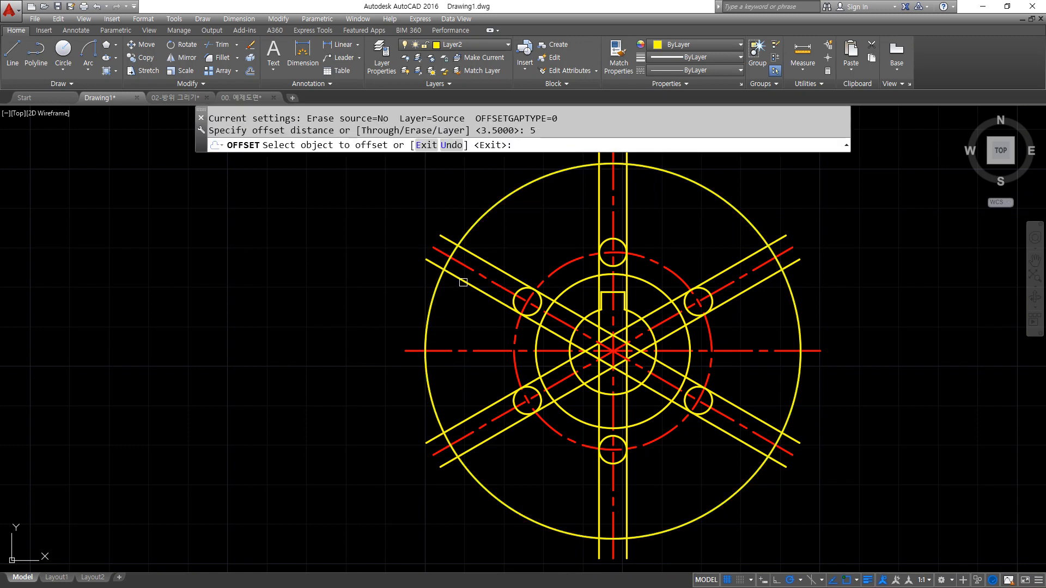
left_click(461, 282)
left_click(447, 323)
left_click(497, 265)
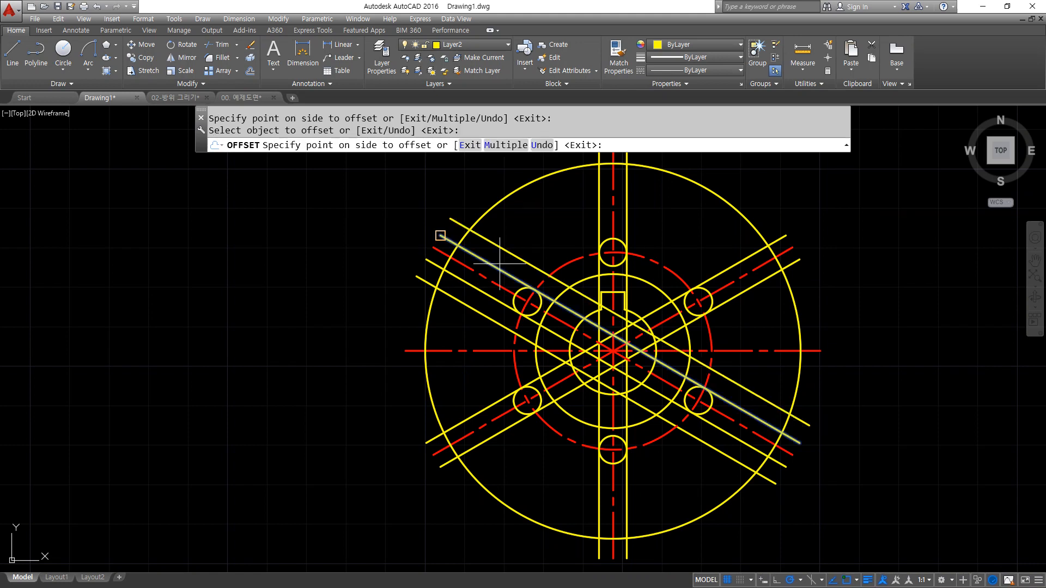
left_click(539, 225)
Offset both vertical slot edges outward by 5.
left_click(592, 210)
left_click(593, 209)
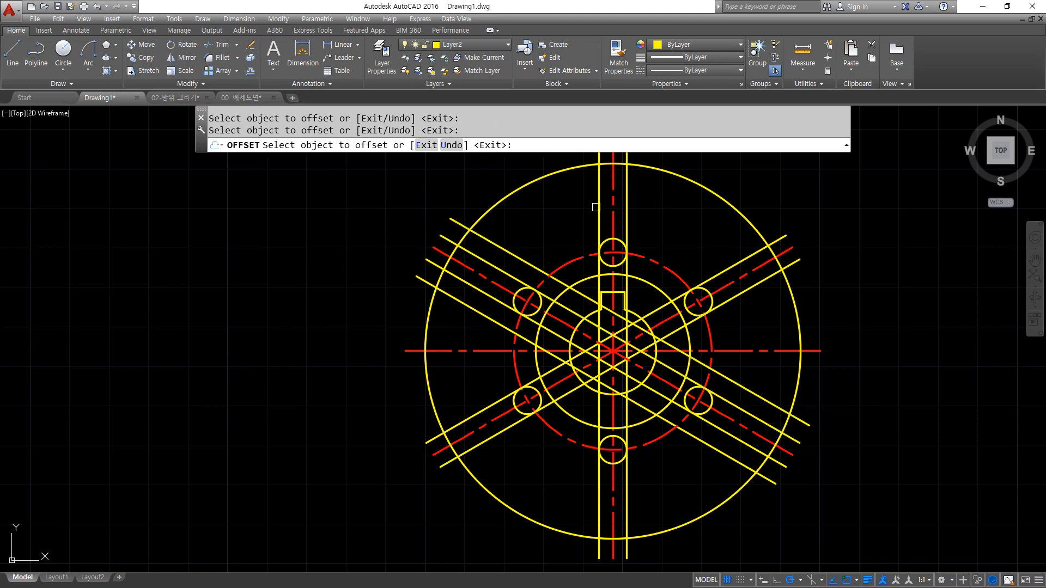
left_click(598, 207)
left_click(583, 207)
left_click(630, 211)
left_click(680, 216)
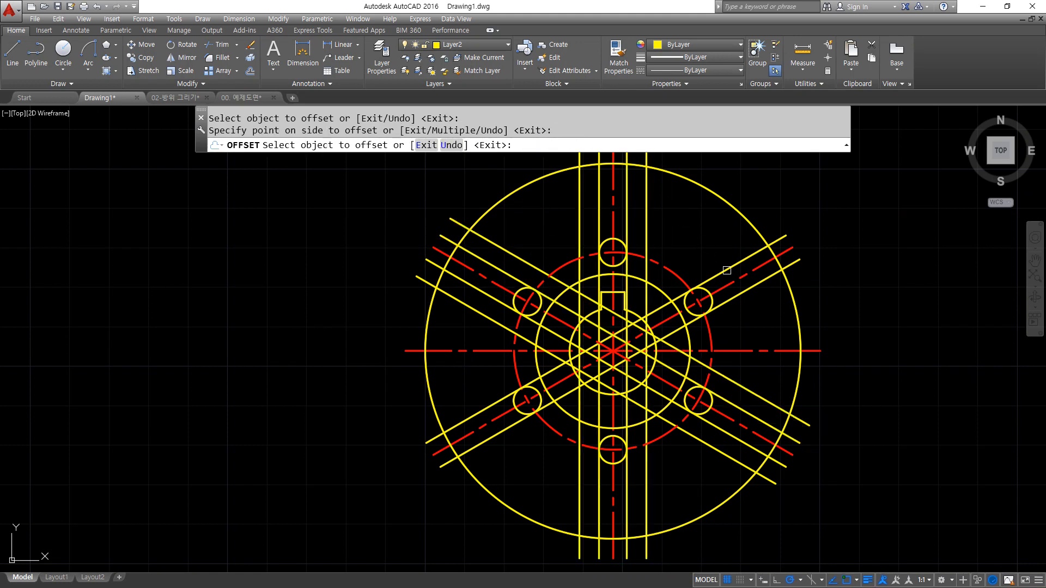
Offset the two slot edges of the diagonal rising to the right outward by 5.
left_click(727, 272)
left_click(727, 240)
left_click(750, 286)
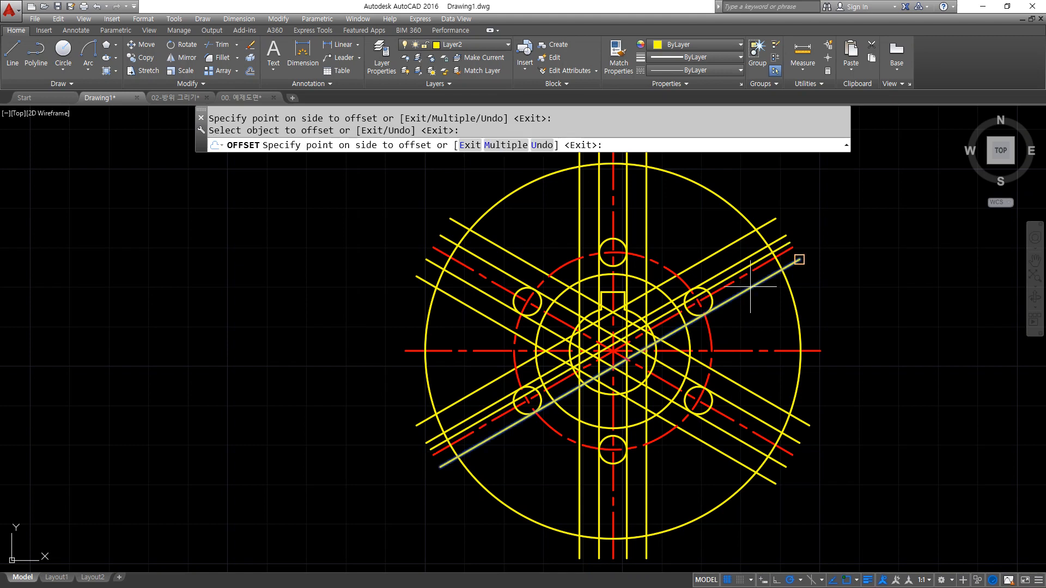
left_click(761, 345)
key("Return")
Trim the outer circle between the arms, except for the stretch between the top and upper-left arms.
type("tr")
key("Return")
key("Return")
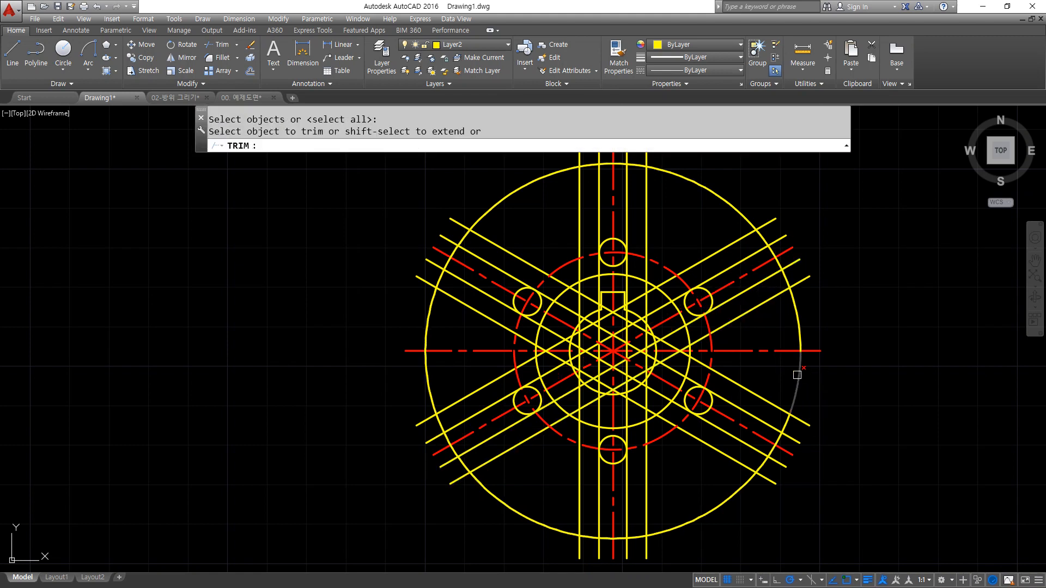
left_click(797, 333)
left_click(719, 190)
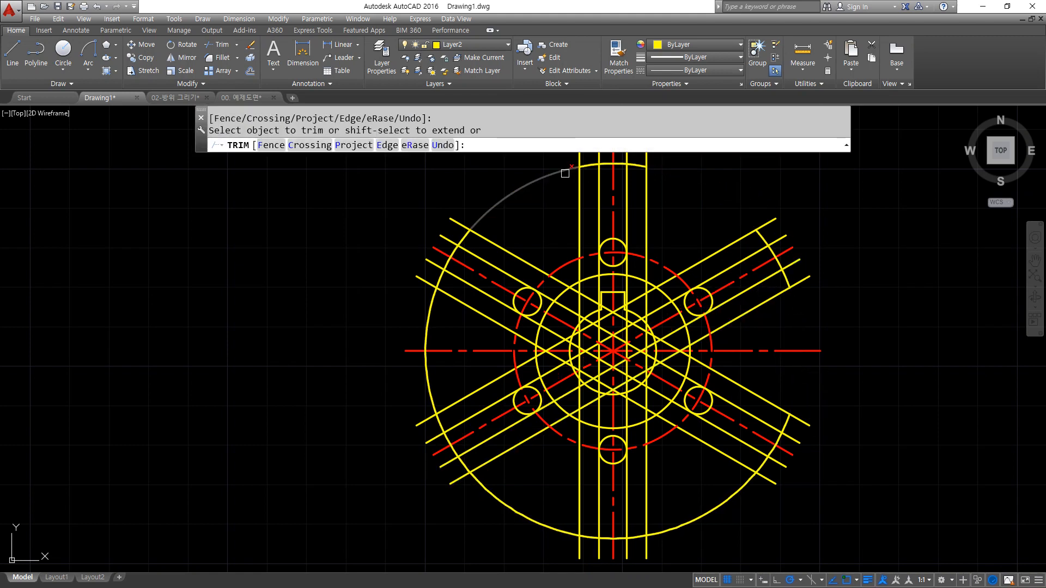
left_click(532, 197)
left_click(533, 197)
left_click(426, 323)
left_click(430, 383)
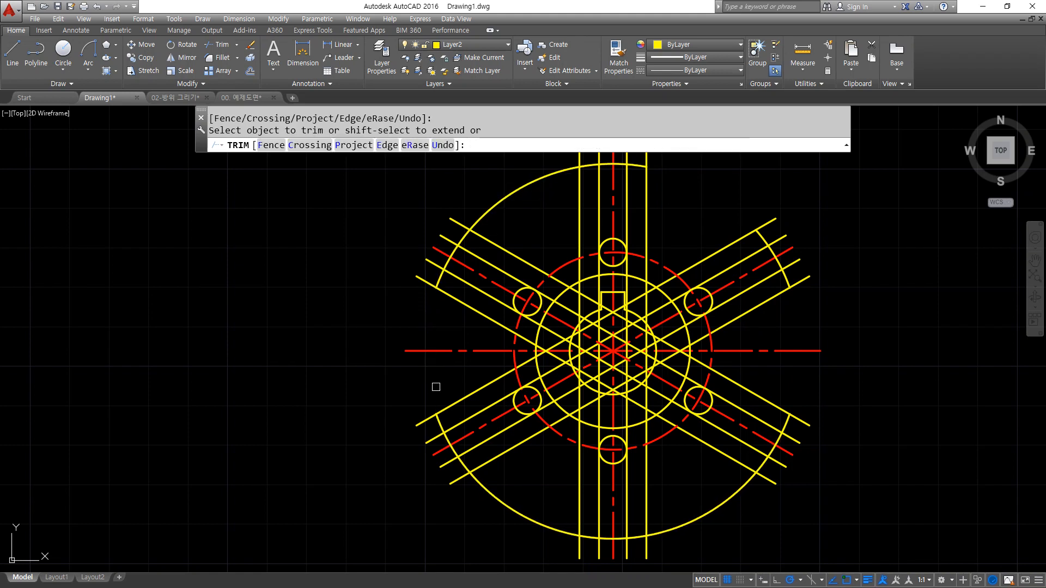
left_click(491, 497)
left_click(694, 522)
key("Return")
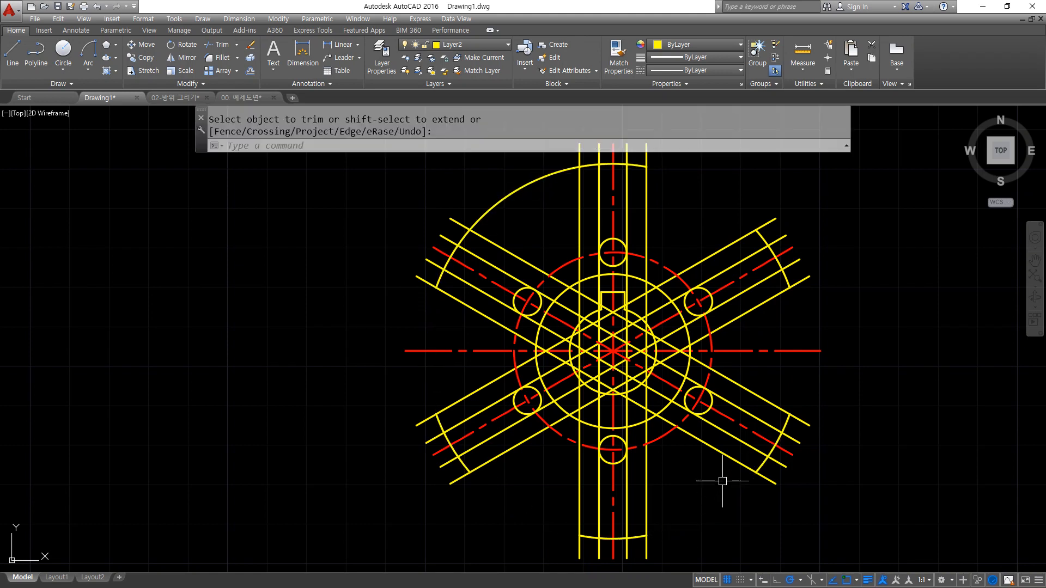
Erase the two outermost lines of the rising diagonal arm and the right outermost vertical line.
left_click(721, 452)
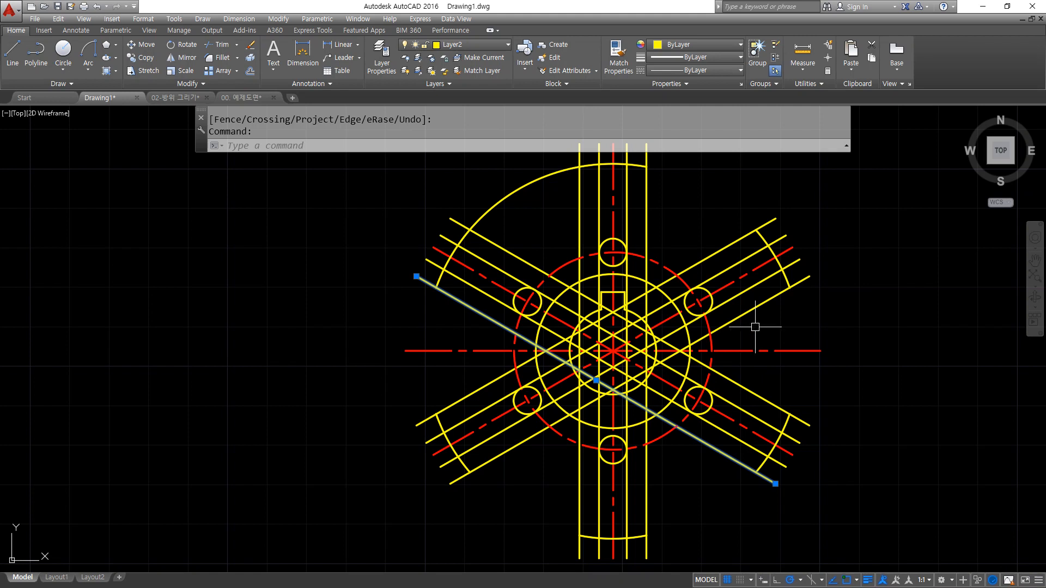
key("Escape")
left_click(747, 313)
key("Delete")
left_click(721, 251)
key("Delete")
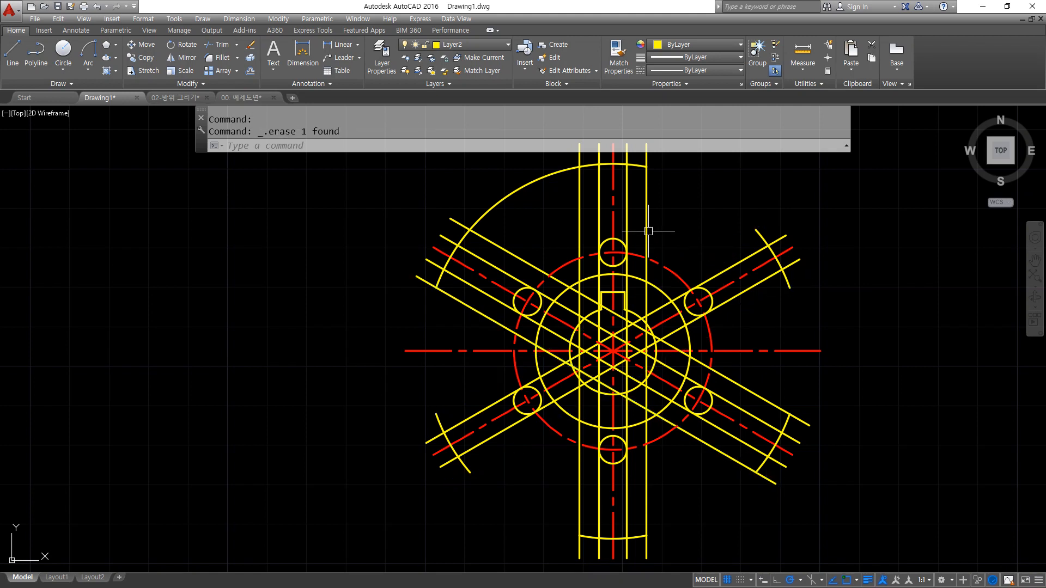
left_click(648, 231)
key("Delete")
left_click(582, 205)
left_click(561, 218)
key("Delete")
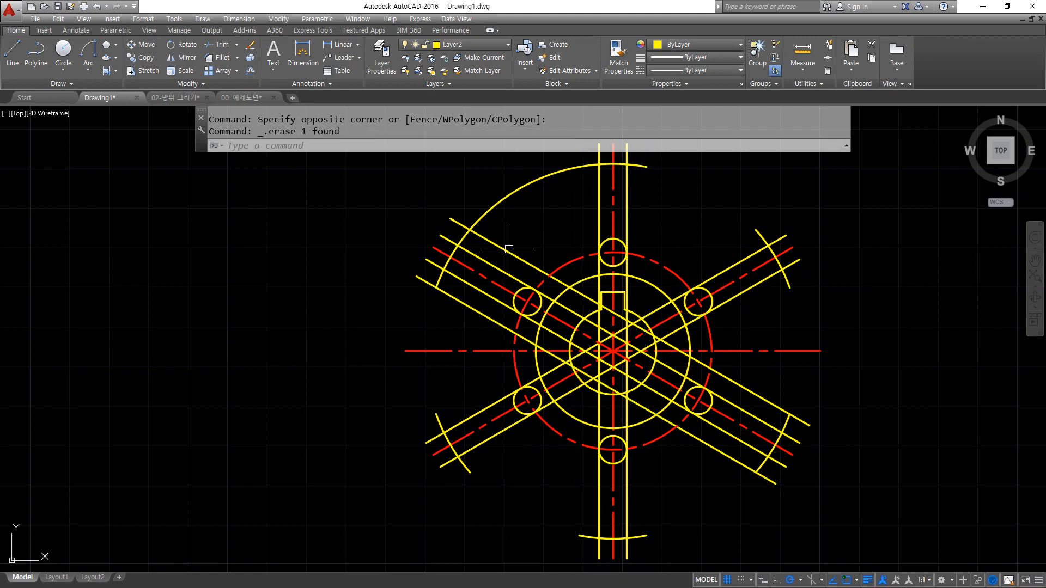
key("ctrl+z")
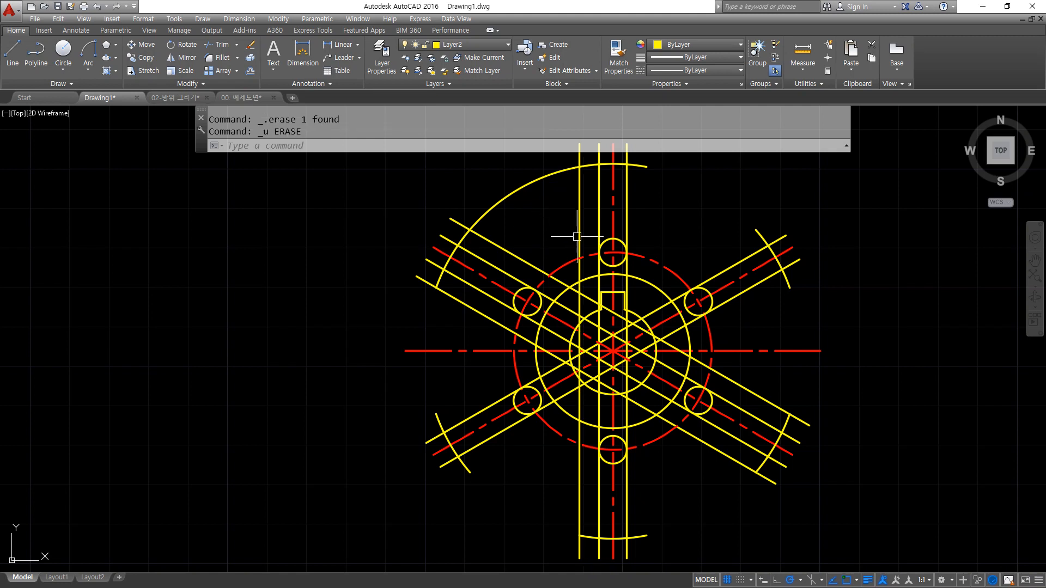
Trim the remaining outer circle arc between the upper-left and top arms.
type("tr")
key("Return")
key("Return")
left_click(532, 182)
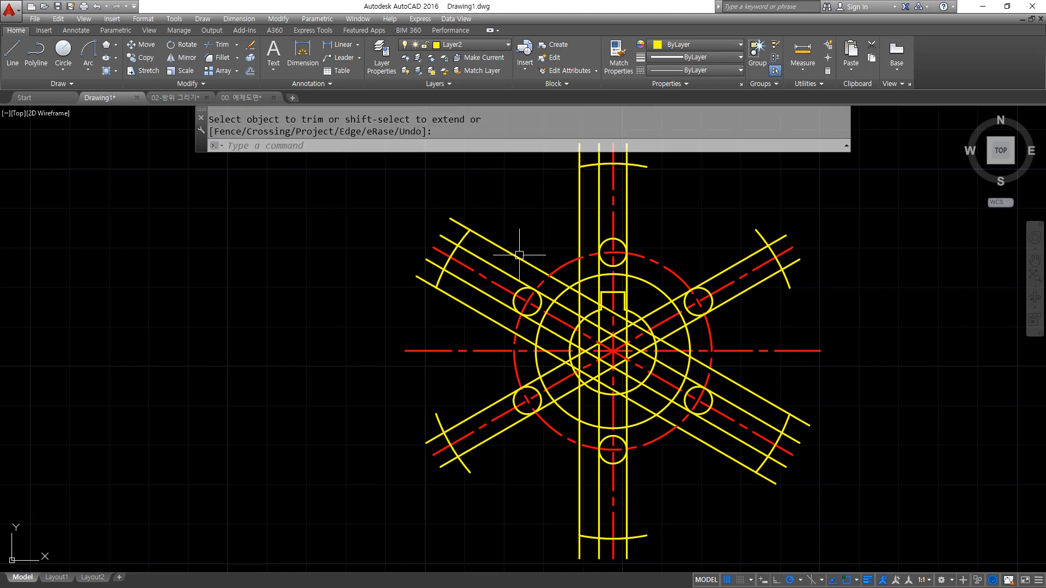
key("Escape")
Erase the left outermost vertical line and the two outermost lines of the falling diagonal arm.
left_click(585, 208)
left_click(561, 212)
key("Delete")
left_click(506, 251)
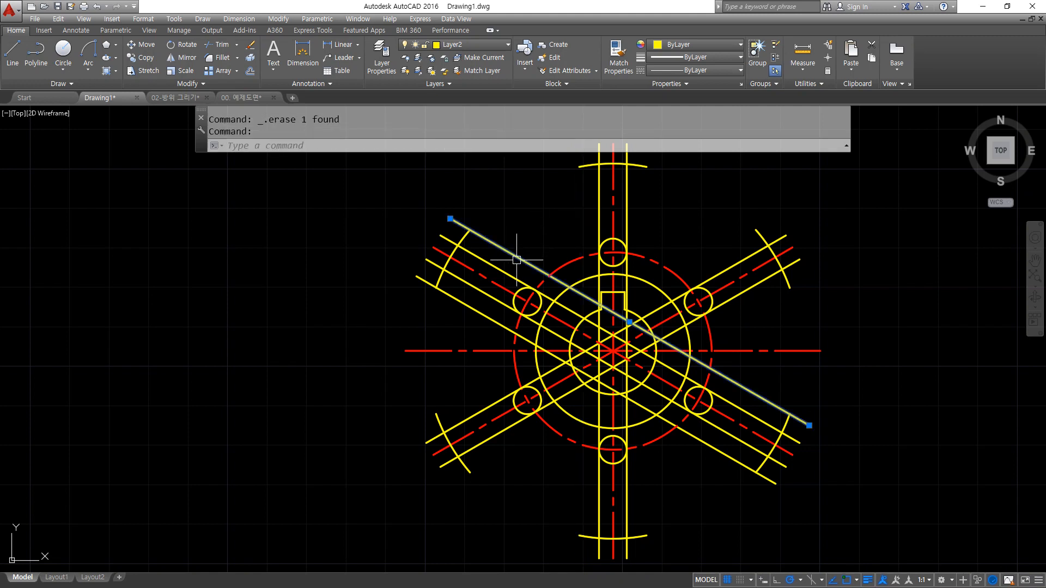
key("Delete")
left_click(477, 314)
key("Delete")
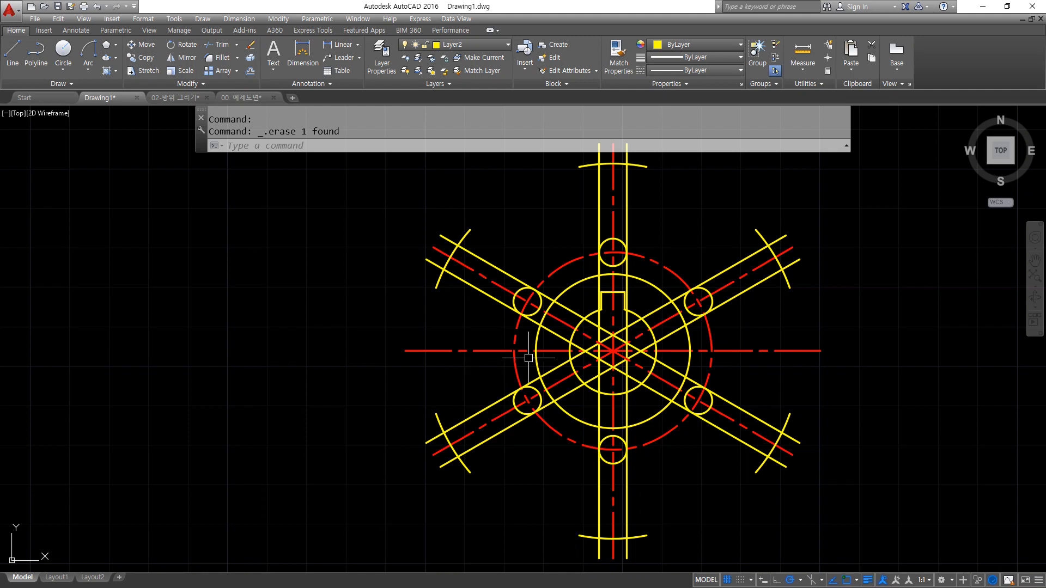
Trim the slot edge lines between opposite slot circles, using the six small circles as cutting edges.
type("tr")
key("Return")
left_click(500, 250)
left_click(551, 445)
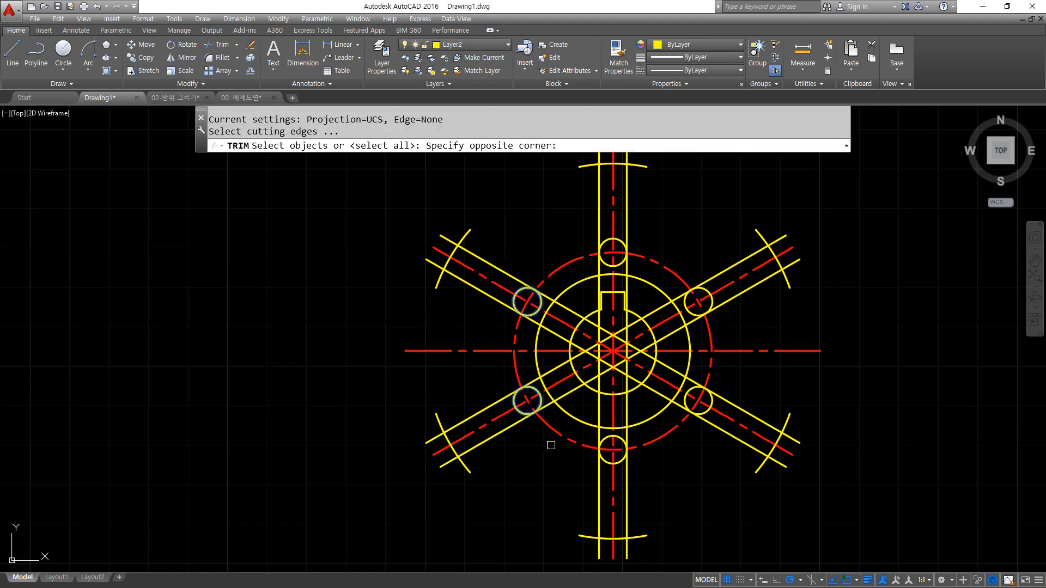
left_click(672, 250)
left_click(731, 463)
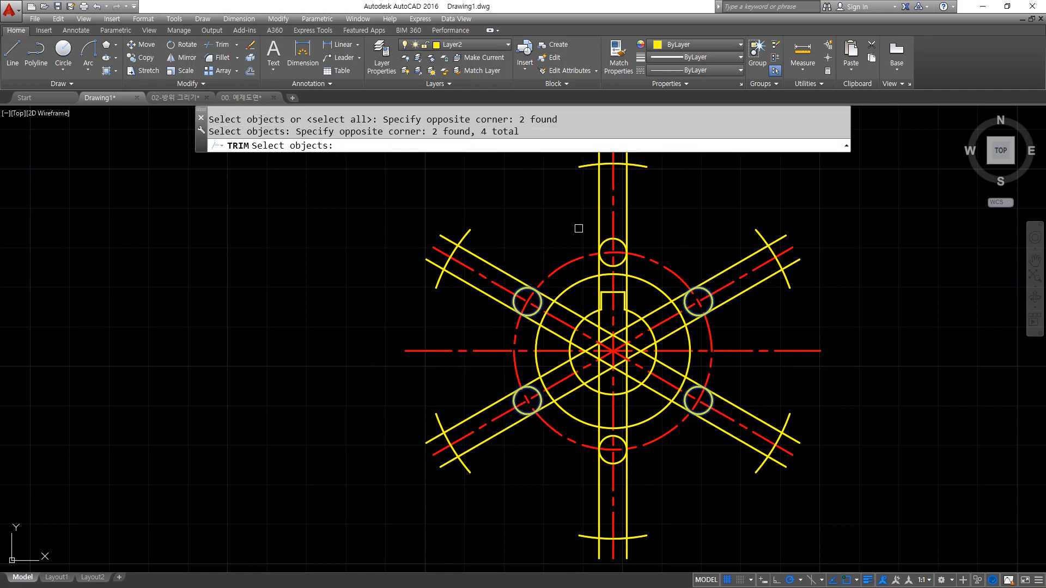
left_click(561, 220)
left_click(660, 281)
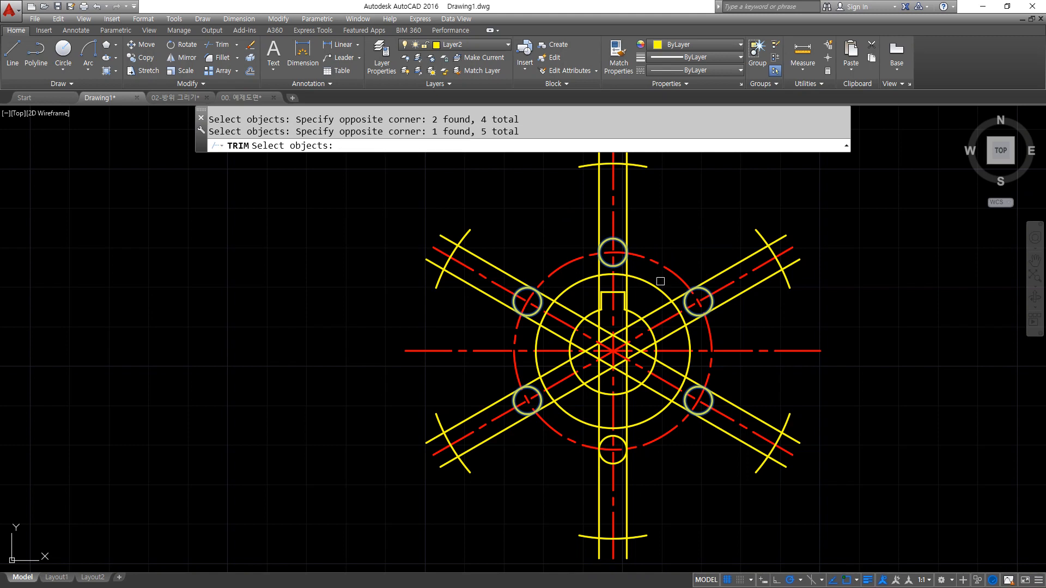
left_click(579, 410)
left_click(666, 479)
key("Return")
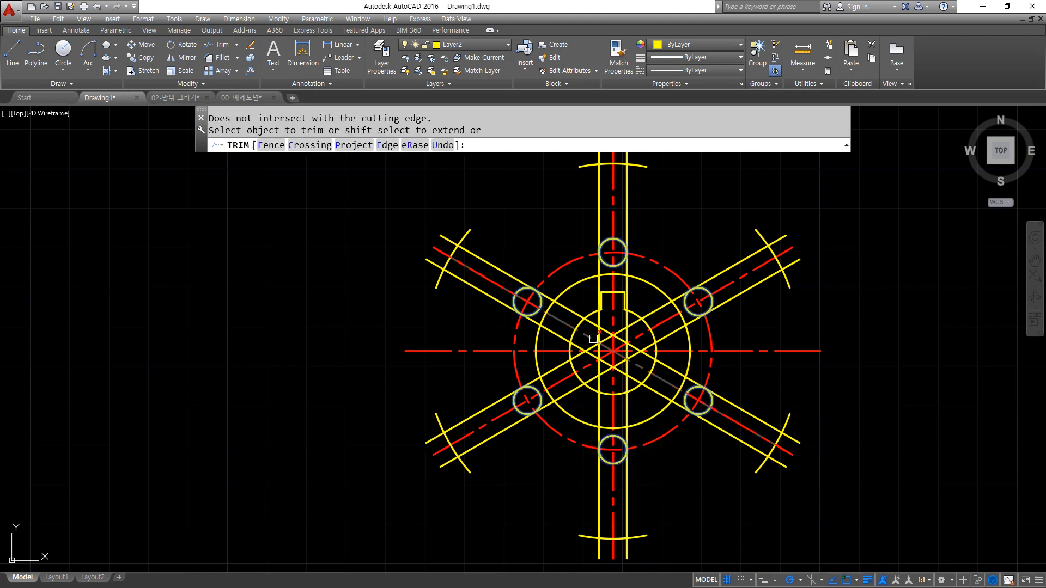
left_click(551, 329)
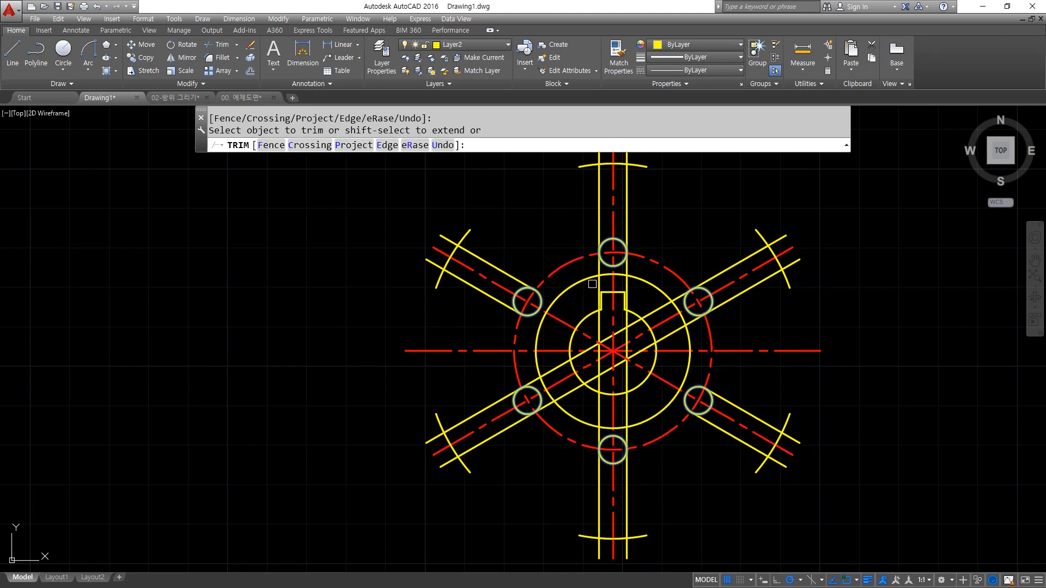
left_click(625, 283)
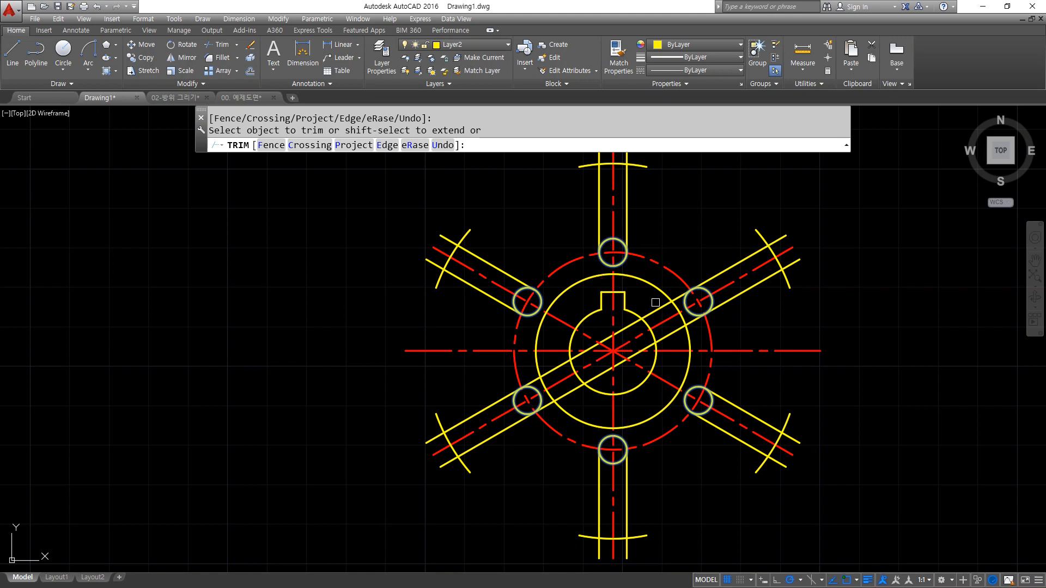
key("Return")
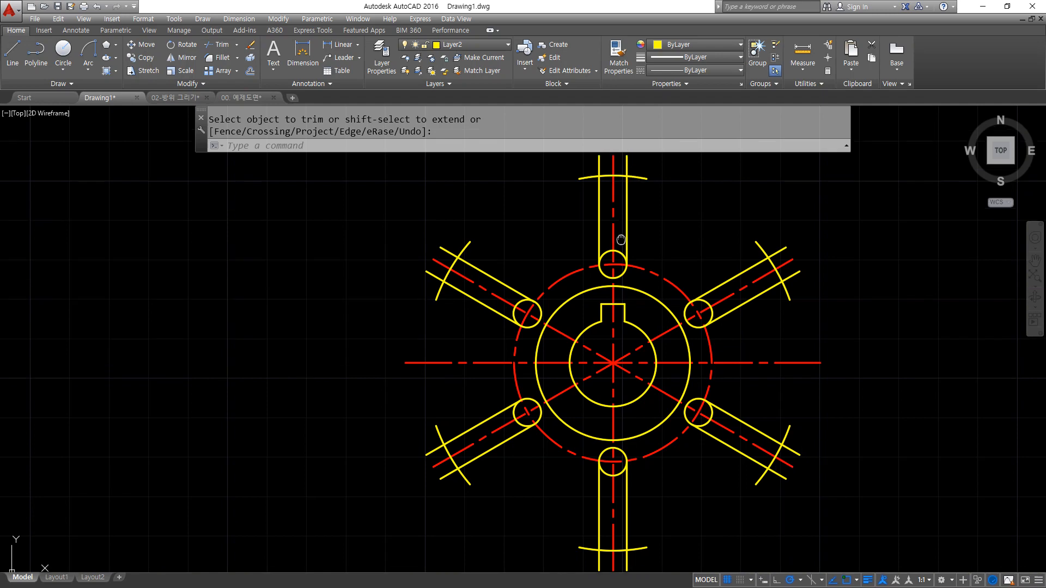
Fence-trim the left half of the top slot: the overhanging edge, the outer arc and the small circle's upper arc.
scroll(595, 262, "up", 5)
key("Return")
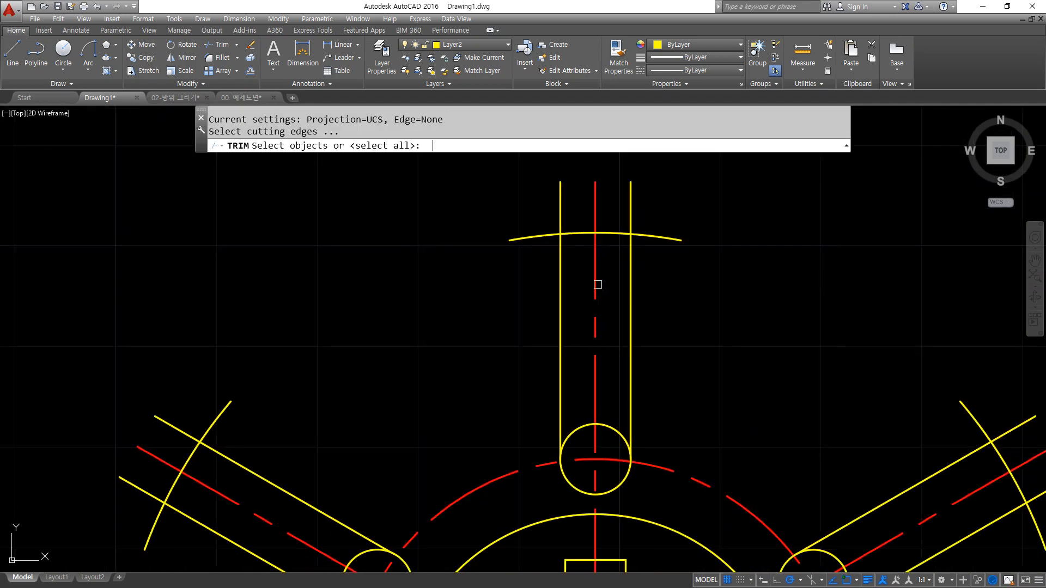
key("Return")
type("f")
key("Return")
left_click(536, 194)
left_click(578, 220)
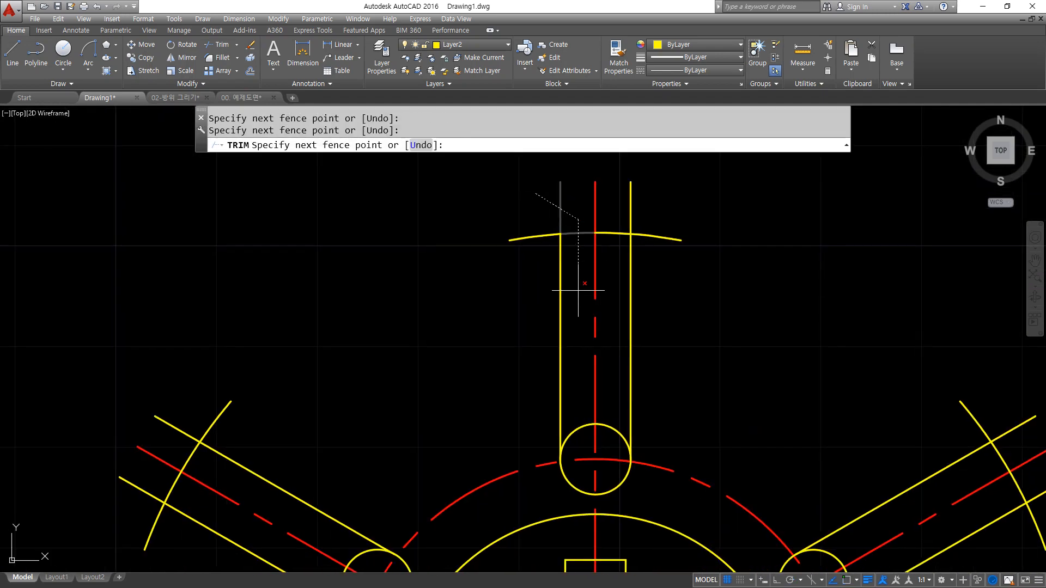
key("Return")
Fence-trim the right half of the top slot: the overhanging edge, the outer arc and the small circle's upper arc.
type("f")
key("Return")
left_click(647, 202)
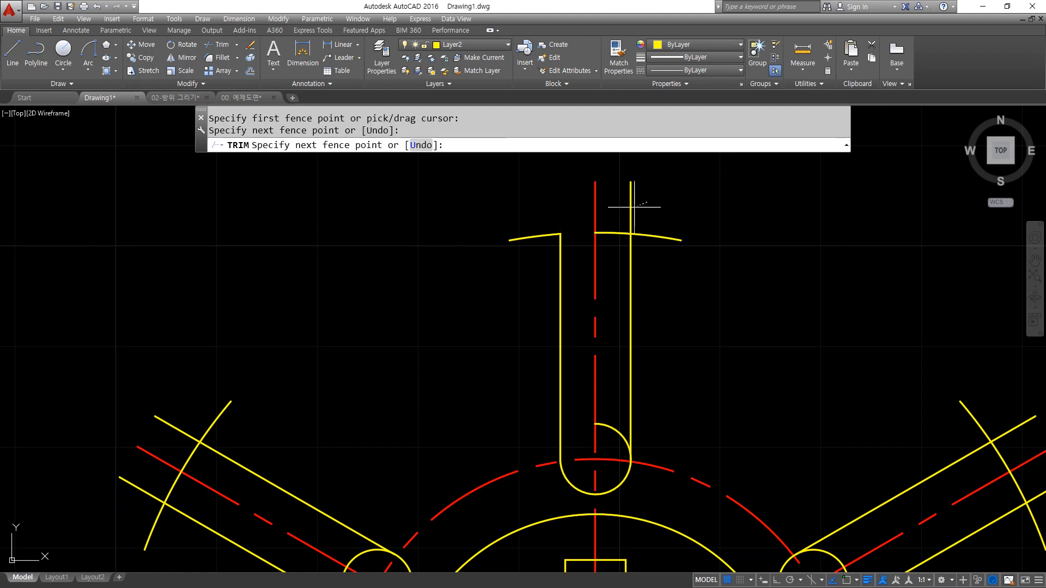
left_click(625, 209)
left_click(620, 438)
key("Return")
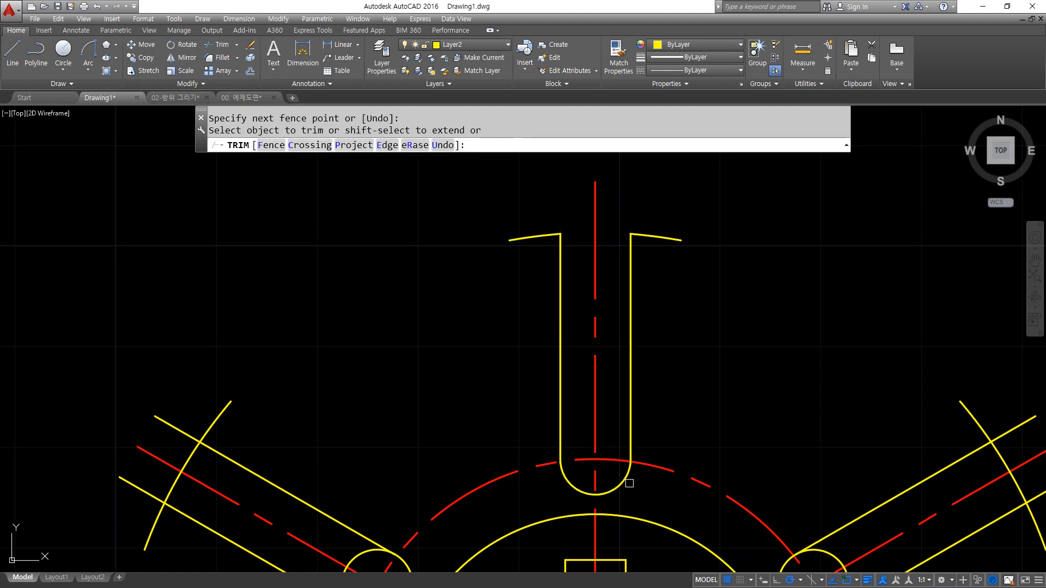
Fence-trim the upper half of the upper-left slot: the small circle's outward arc, the outer arc and the overhanging edge.
left_click(565, 242)
middle_click_drag(565, 241, 607, 423)
type("f")
key("Return")
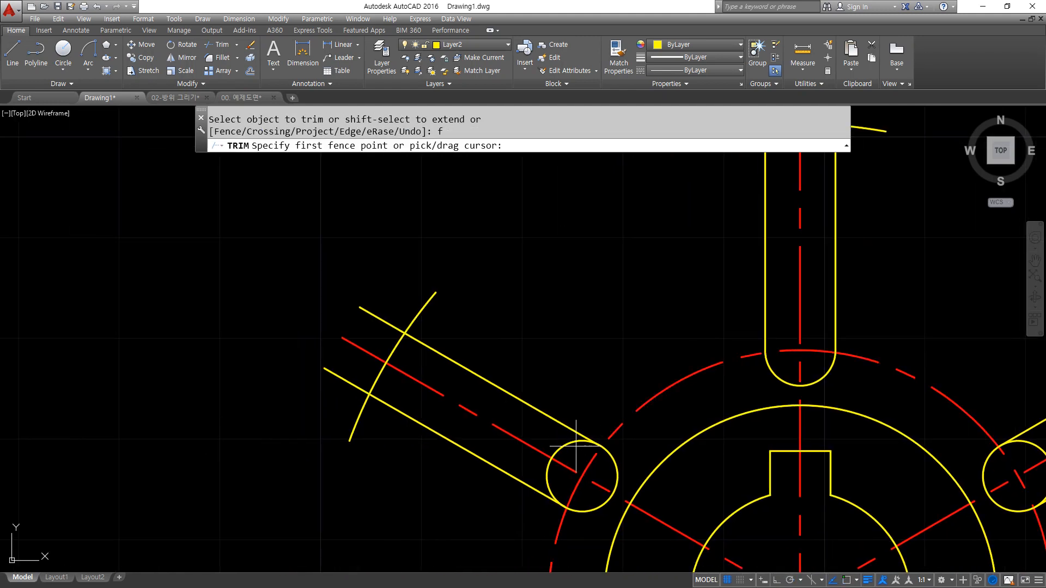
left_click(576, 445)
left_click(379, 308)
key("Return")
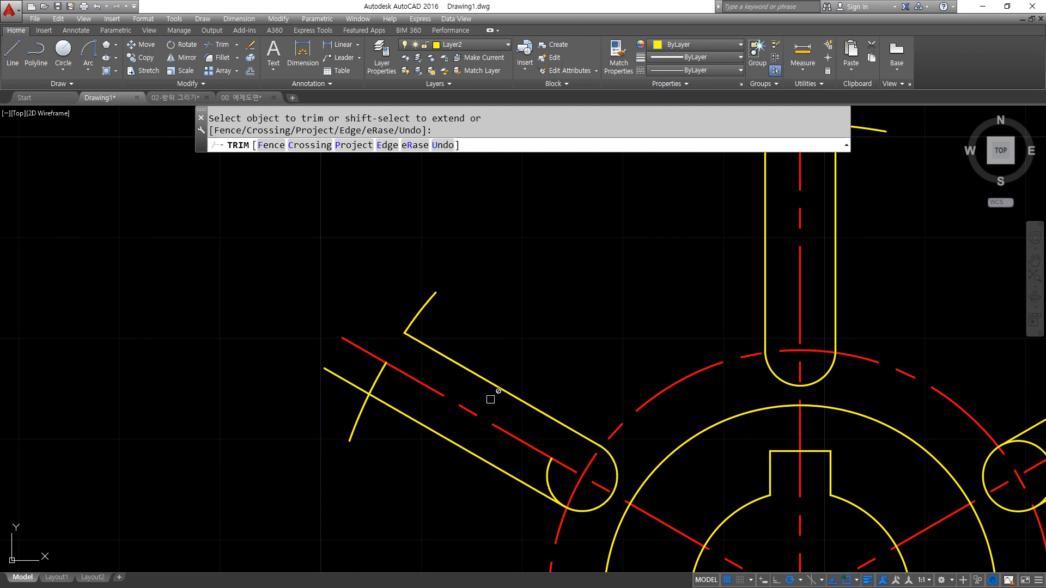
Fence-trim the lower half of the upper-left slot: the small circle's outward arc, the outer arc and the overhanging edge.
type("f")
key("Return")
left_click(555, 483)
left_click(363, 371)
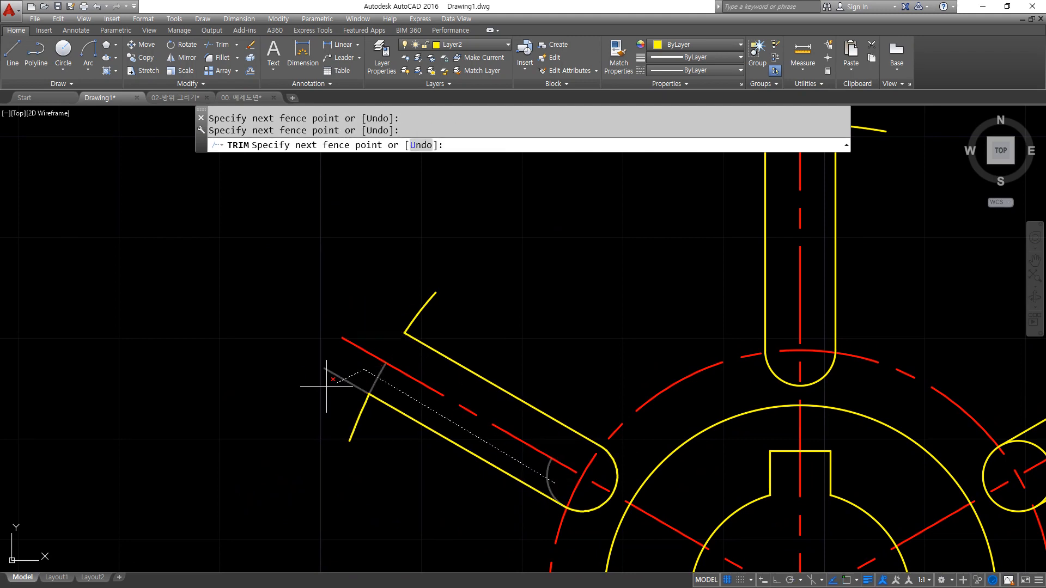
left_click(316, 391)
key("Return")
Fence-trim the upper half of the lower-left slot: the small circle's outward arc, the outer arc and the overhanging edge.
middle_click_drag(308, 473, 434, 252)
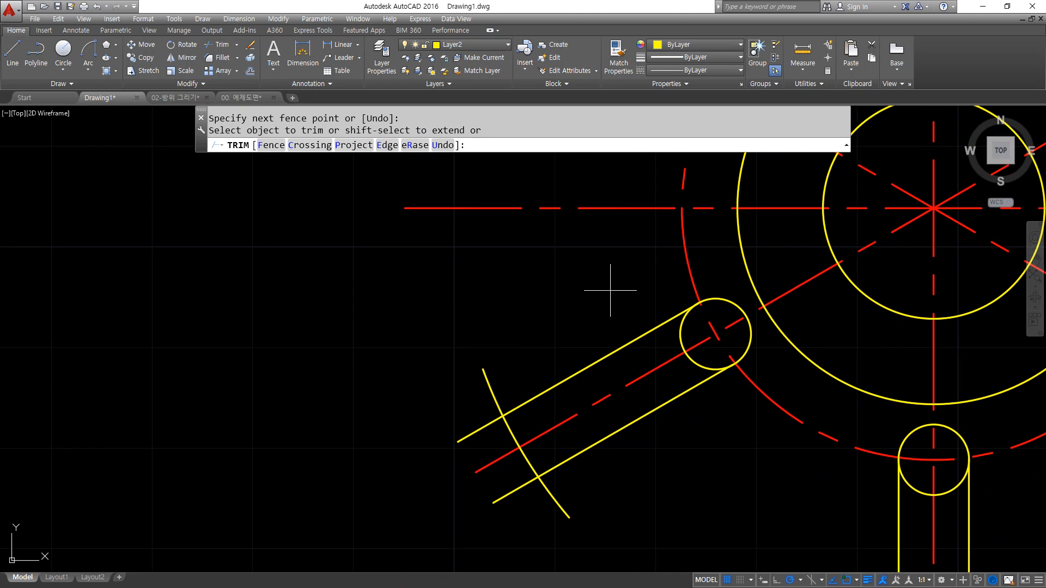
type("f")
key("Return")
left_click(696, 328)
left_click(504, 423)
key("Return")
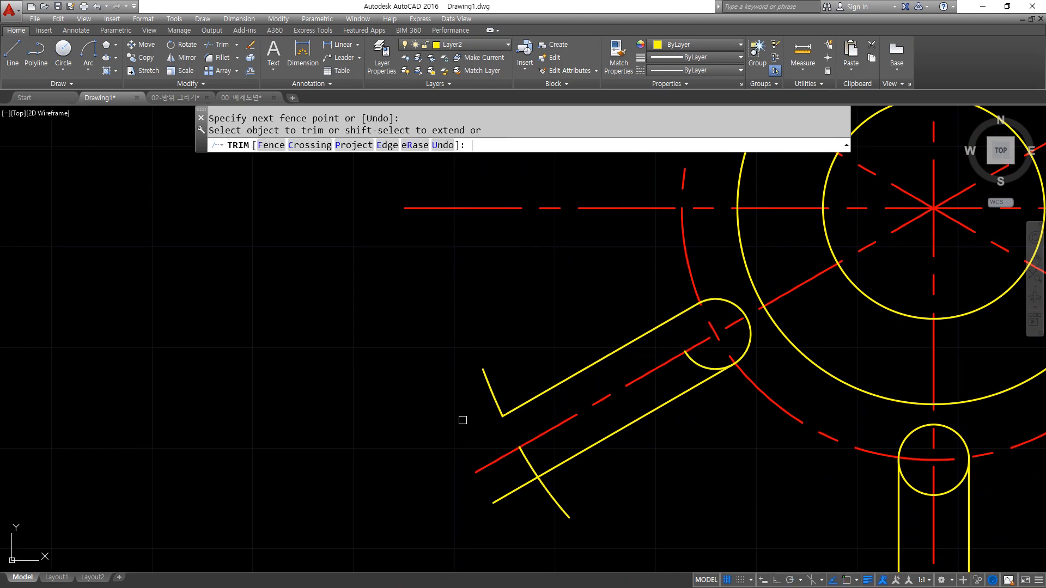
Fence-trim the lower half of the lower-left slot: the small circle's outward arc, the outer arc and the overhanging edge.
key("Return")
left_click(699, 362)
left_click(484, 483)
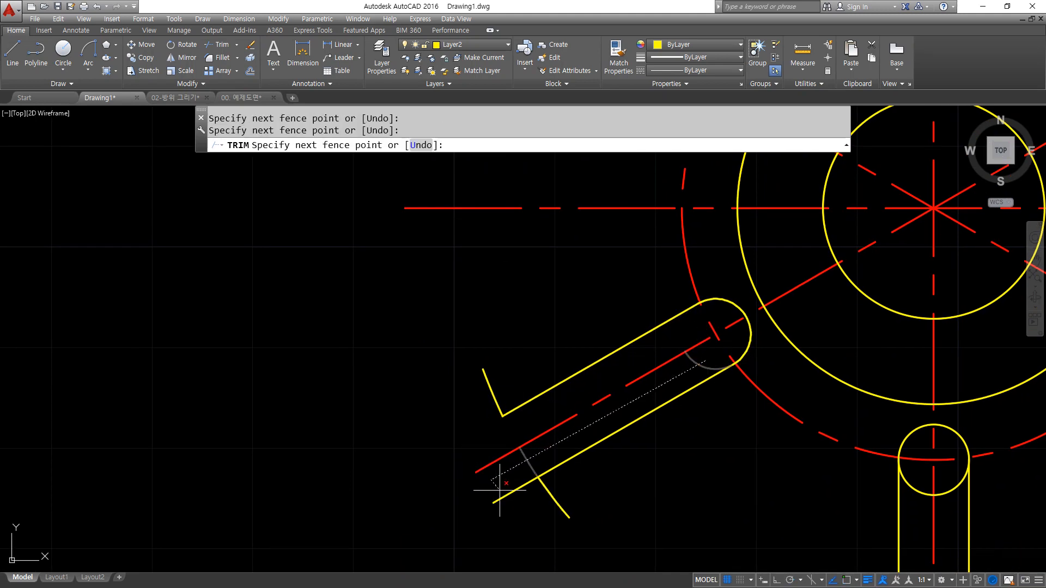
key("Return")
Fence-trim the left half of the bottom slot: the small circle's lower arc, the outer arc and the overhanging edge.
middle_click_drag(711, 492, 408, 227)
middle_click_drag(537, 227, 460, 220)
type("f")
key("Return")
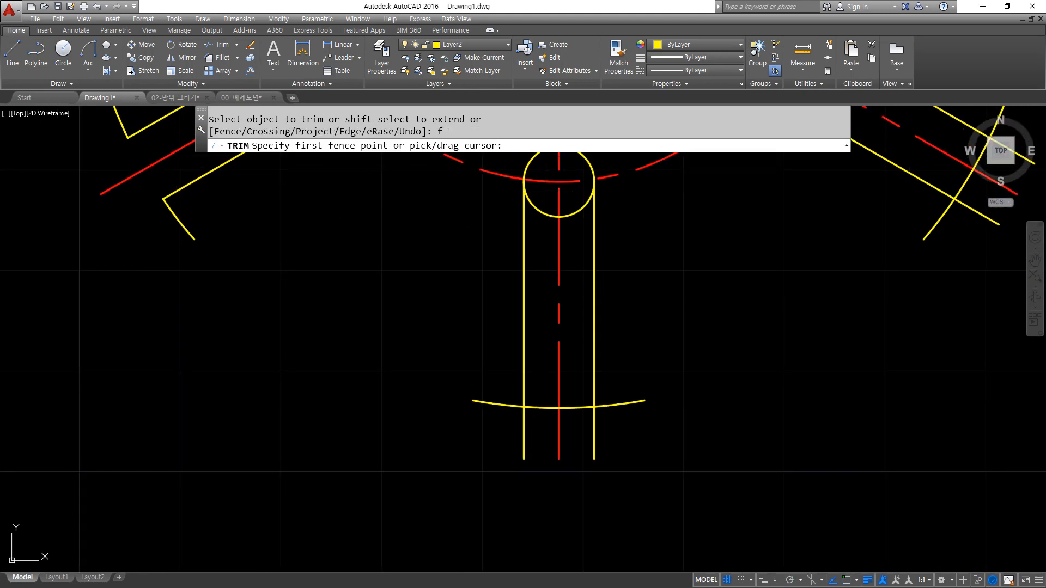
left_click(542, 189)
left_click(502, 427)
key("Return")
Fence-trim the right half of the bottom slot: the small circle's lower arc, the outer arc and the overhanging edge.
type("f")
key("Return")
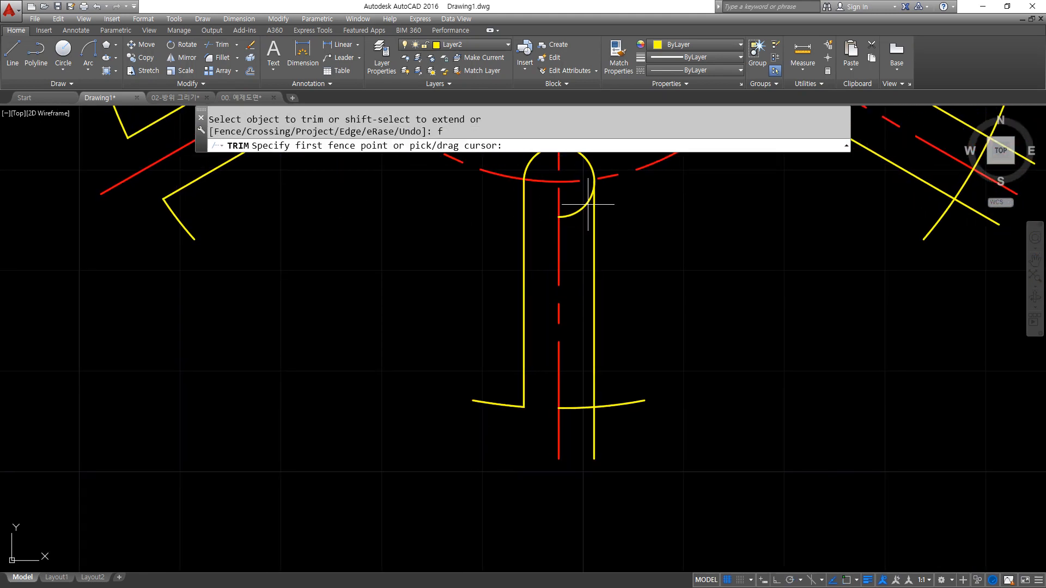
left_click(578, 192)
left_click(576, 428)
key("Return")
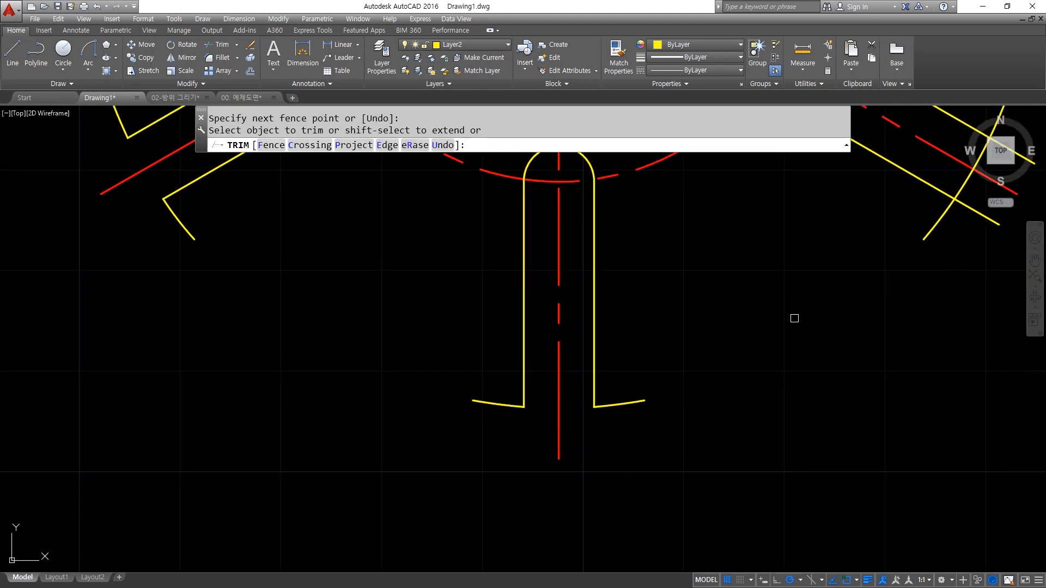
Fence-trim the lower half of the lower-right slot: the small circle's outward arc, the outer arc and the overhanging edge.
middle_click_drag(785, 286, 566, 445)
type("f")
key("Return")
left_click(570, 244)
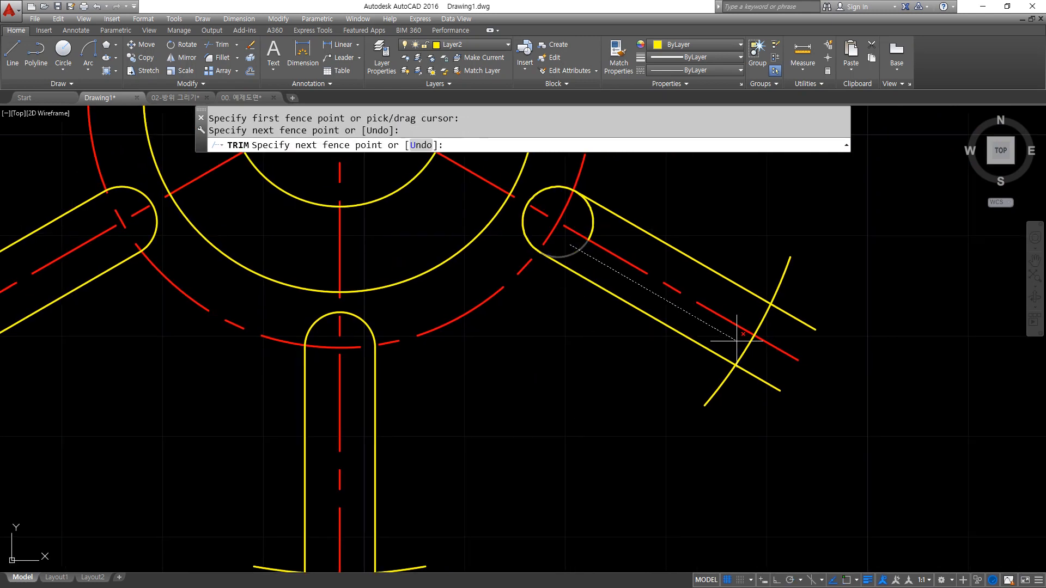
left_click(756, 348)
left_click(735, 413)
key("Return")
Fence-trim the upper half of the lower-right slot: the small circle's outward arc, the outer arc and the overhanging edge.
type("f")
key("Return")
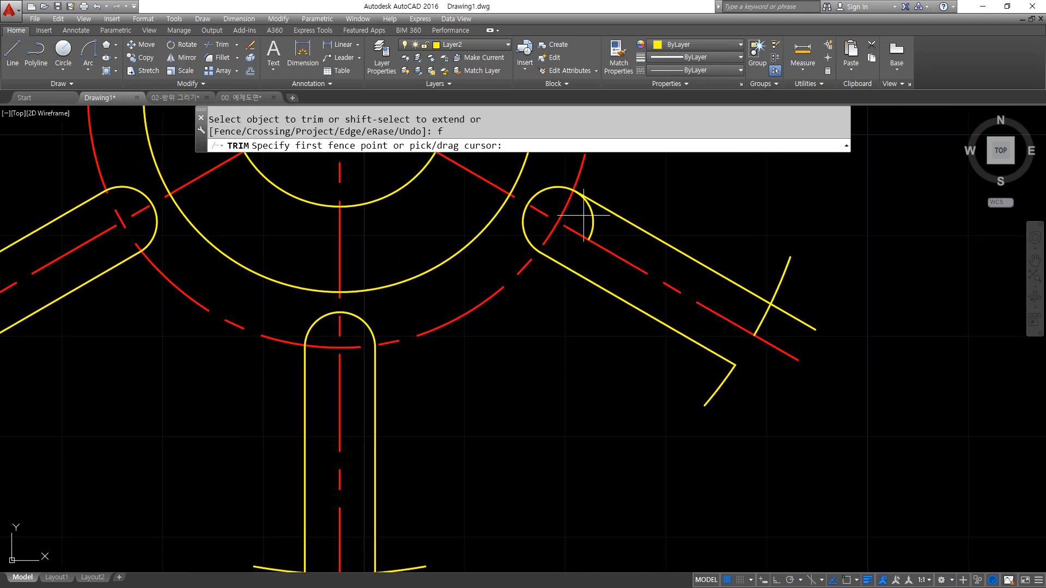
left_click(583, 215)
left_click(780, 335)
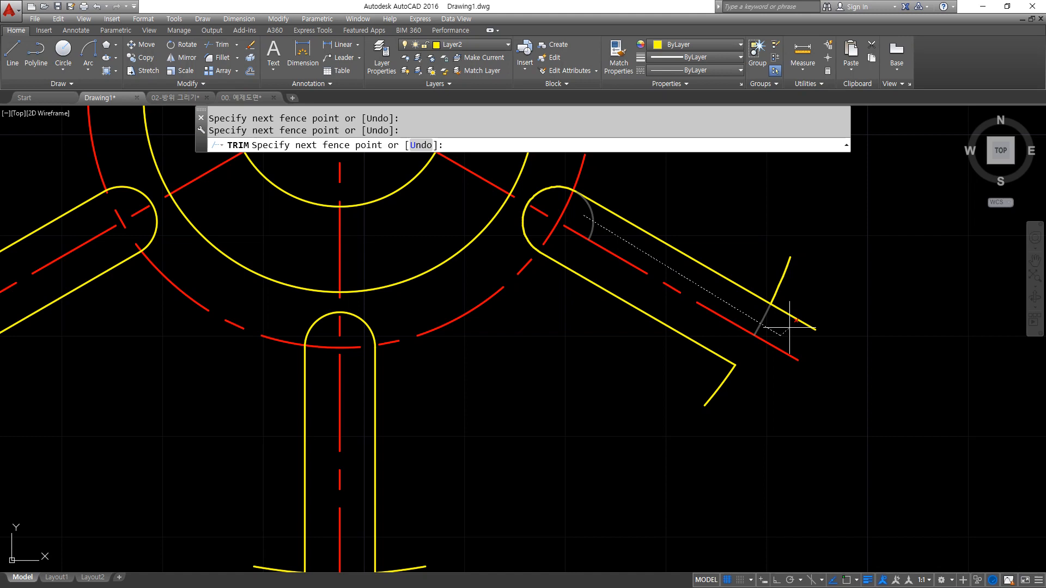
key("Return")
Fence-trim the lower half of the upper-right slot: the small circle's outward arc, the outer arc and the overhanging edge.
scroll(644, 262, "down", 3)
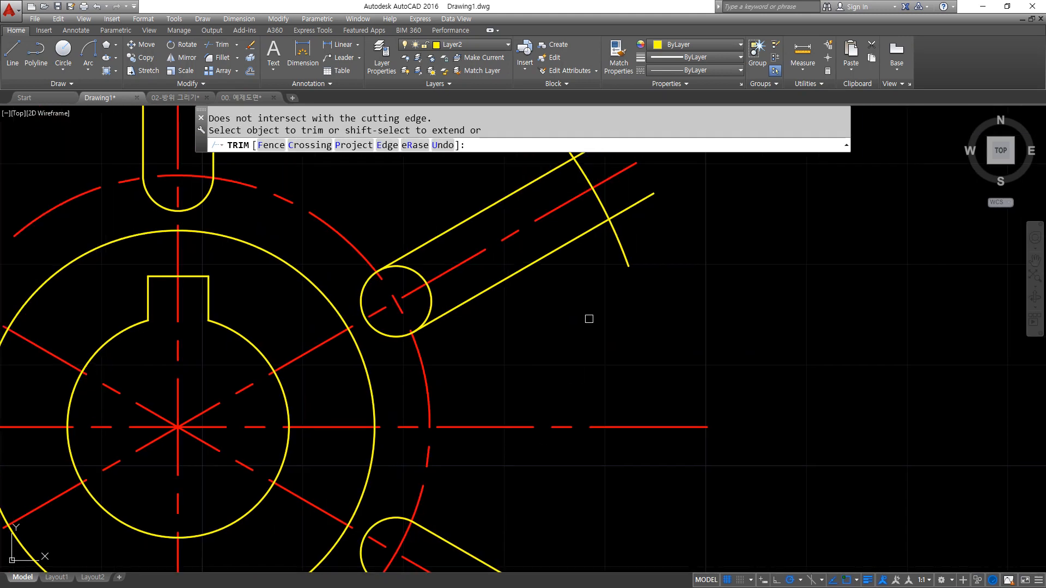
scroll(588, 320, "up", 3)
type("f")
key("Return")
left_click(393, 398)
left_click(606, 287)
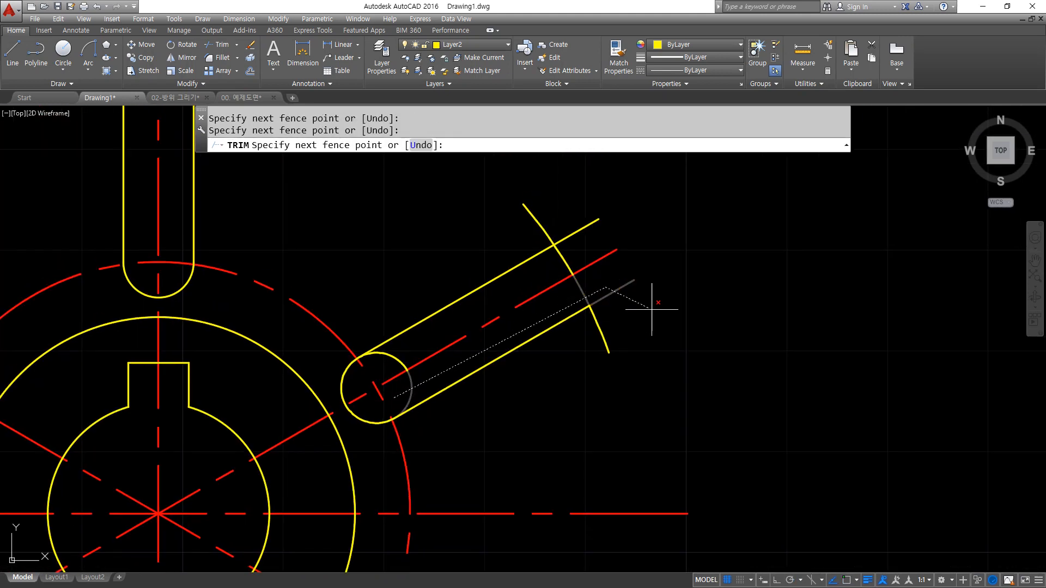
key("Return")
Fence-trim the upper half of the upper-right slot, including the overhanging edge, and finish trimming.
type("f")
key("Return")
left_click(383, 369)
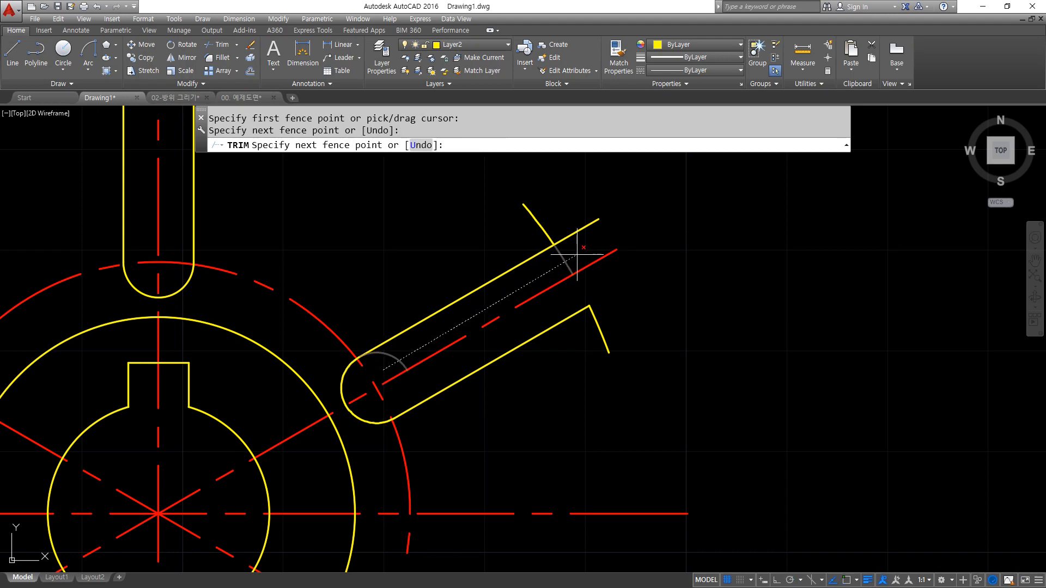
left_click(576, 254)
key("Return")
scroll(509, 401, "down", 5)
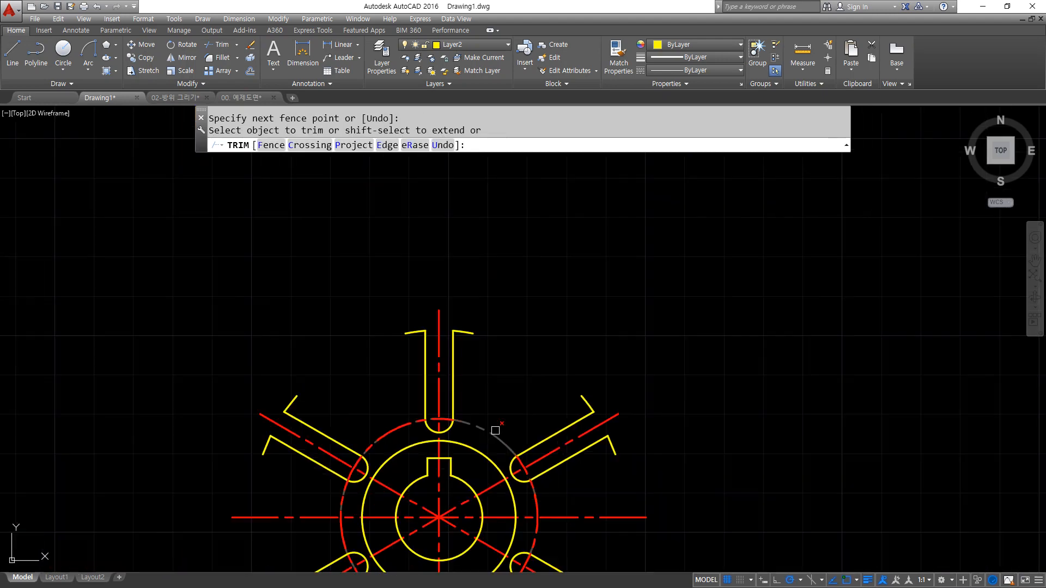
middle_click_drag(491, 427, 498, 281)
key("Return")
middle_click_drag(489, 178, 484, 221)
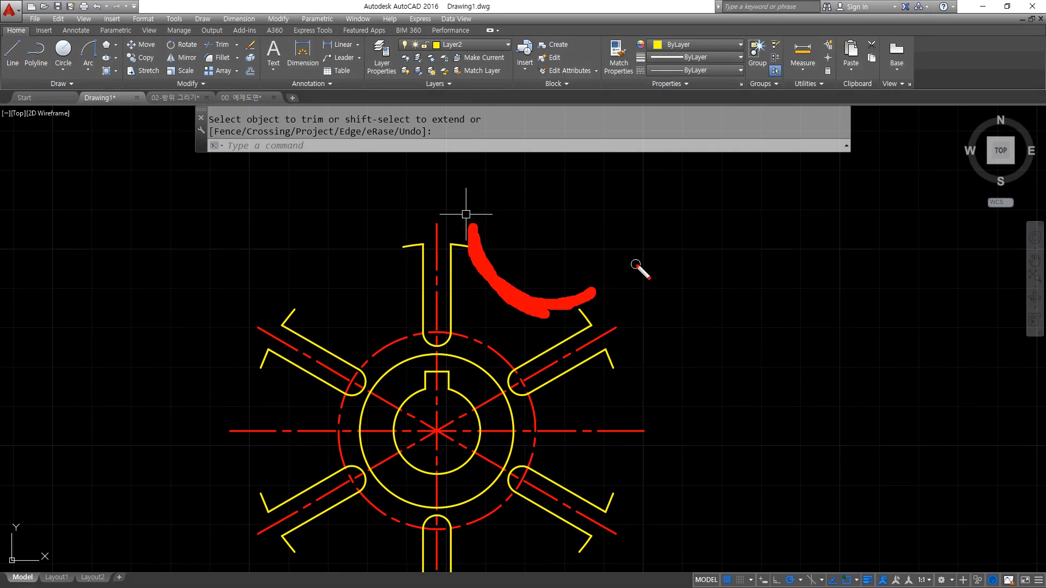
key("Escape")
Draw radius 22 construction circles centred on the facing outer arc ends of the top and upper-right slots.
scroll(497, 242, "up", 2)
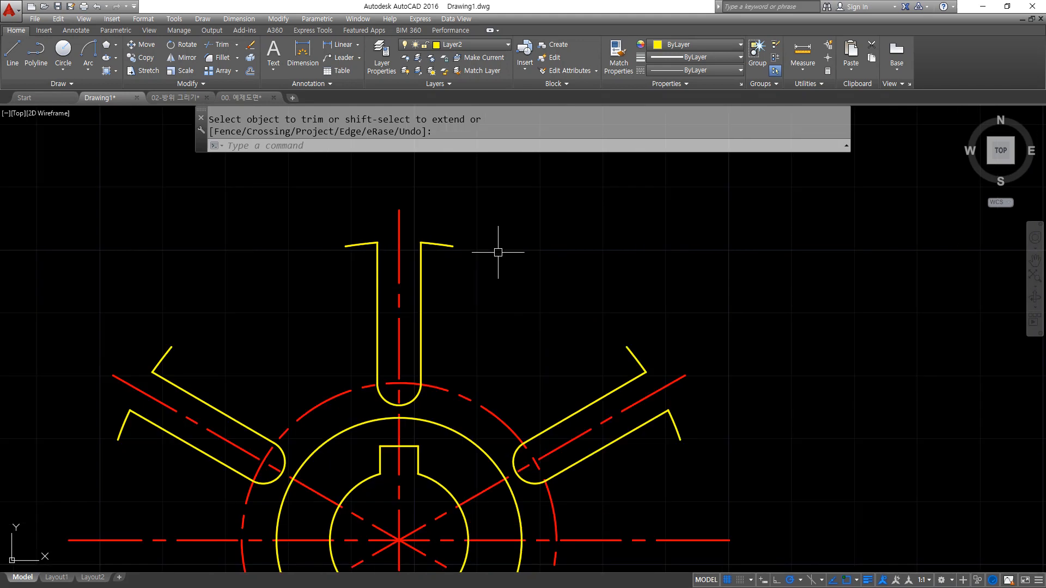
type("c")
key("Return")
left_click(452, 246)
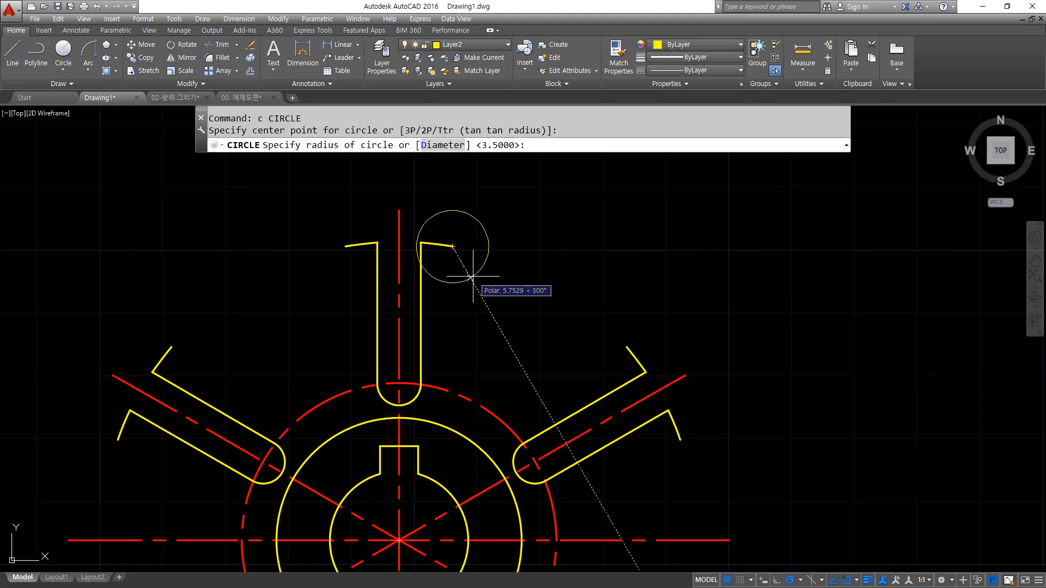
type("22")
key("Return")
key("Return")
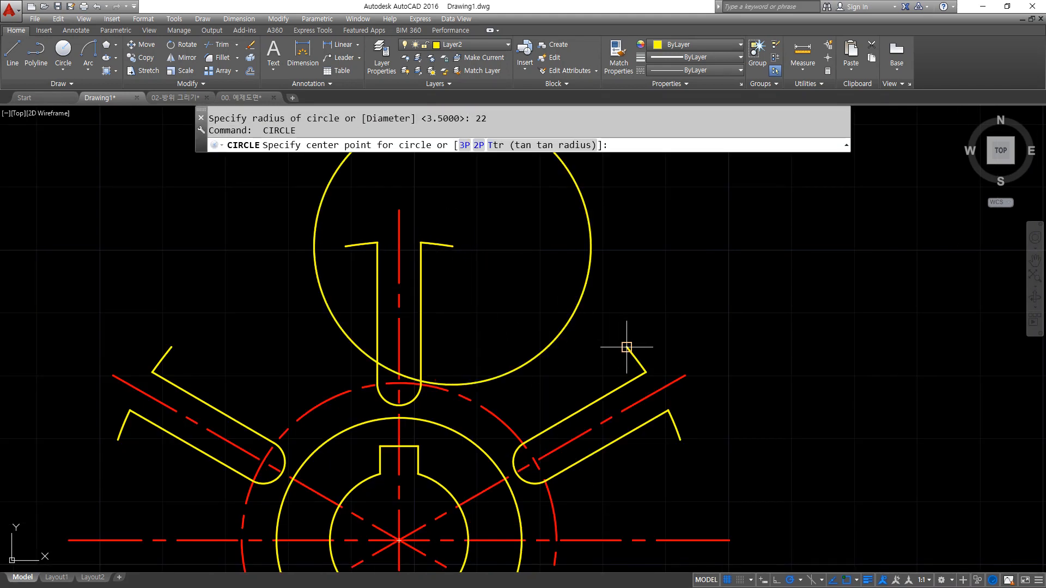
left_click(626, 347)
key("Return")
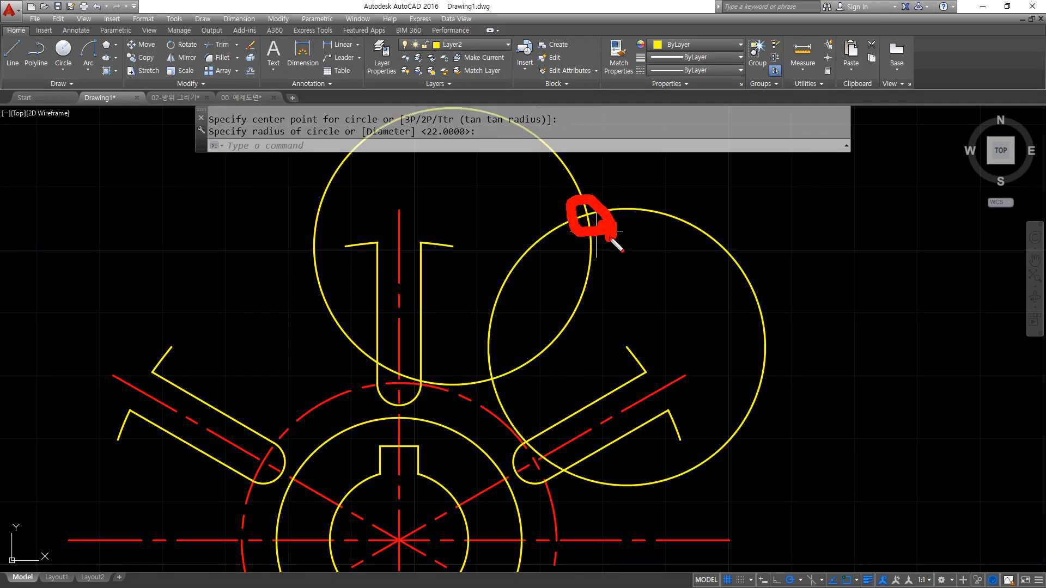
Draw a radius 22 circle centred on the outer intersection of the two construction circles.
key("Escape")
type("c")
key("Return")
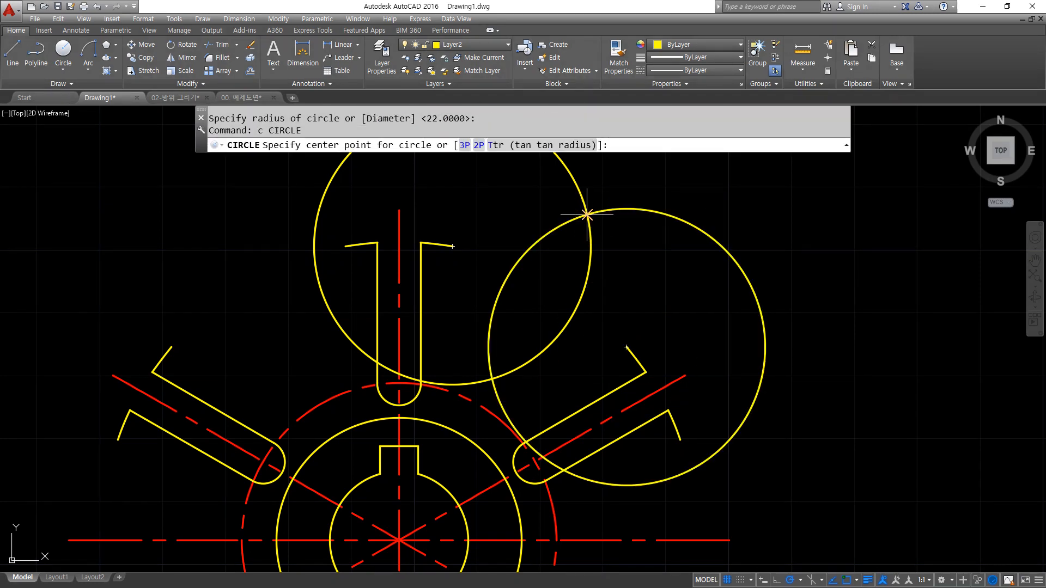
left_click(590, 218)
type("22")
key("Return")
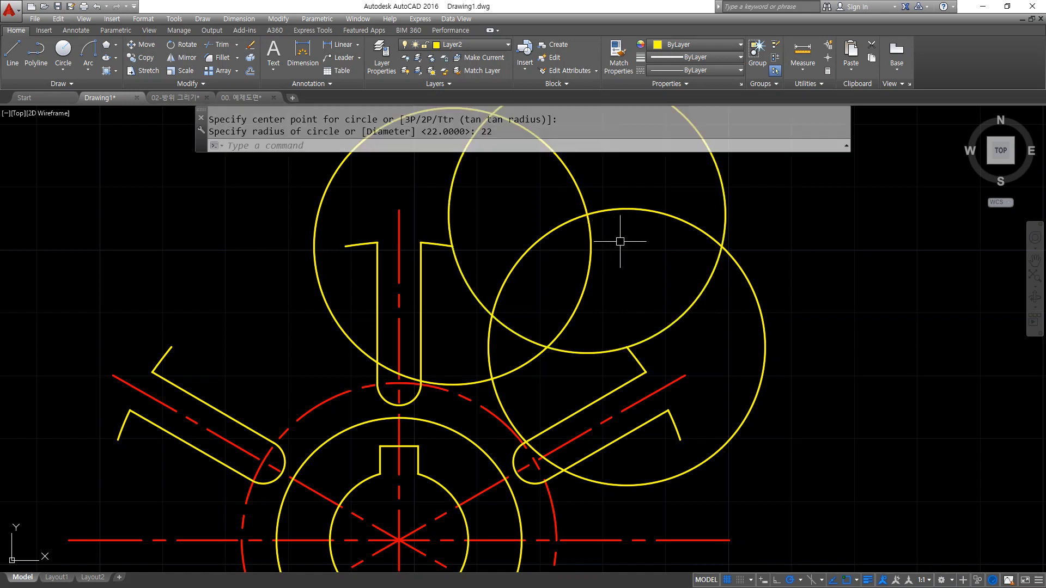
Erase the two construction circles centred on the slot arc ends.
left_click(619, 241)
left_click(553, 203)
type("e")
key("Return")
Trim away the outer part of the remaining circle, leaving the concave arc between the top and upper-right slots.
scroll(551, 242, "down", 3)
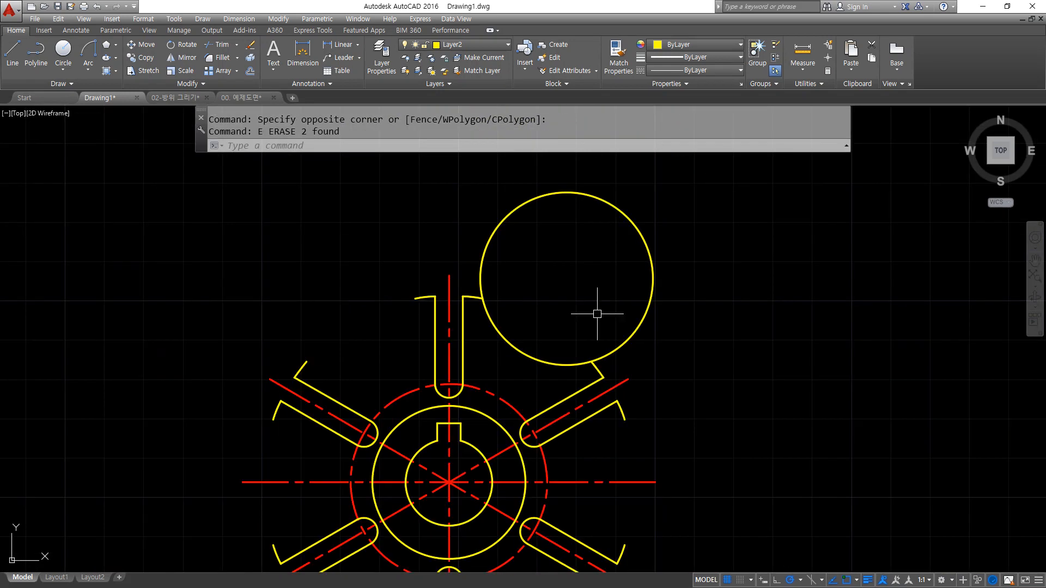
type("tr")
key("Return")
key("Return")
left_click(670, 311)
left_click(637, 289)
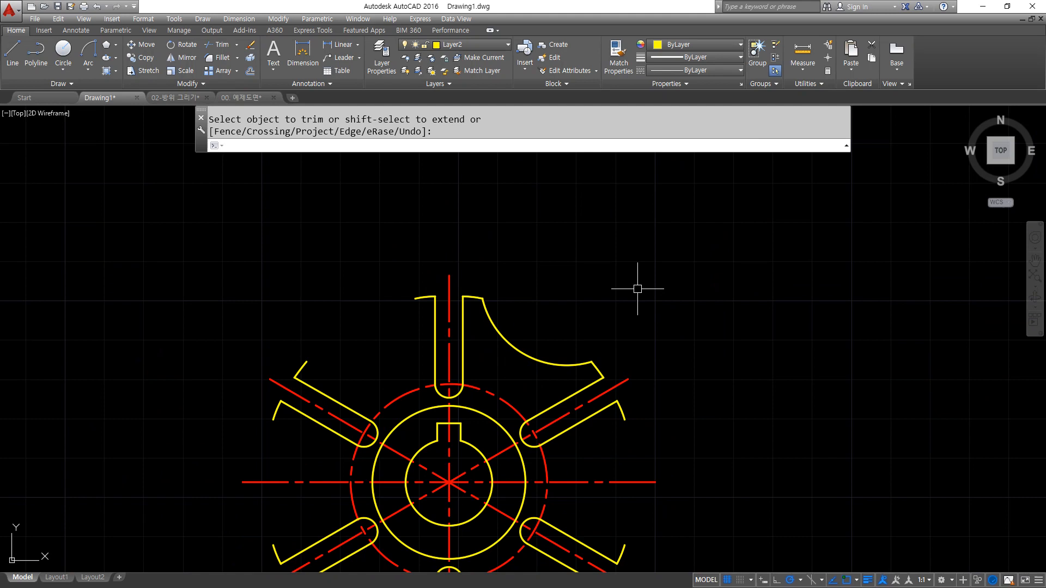
key("Return")
Draw a radius 22 start-end-radius arc joining the facing outer arc ends of the upper-right and lower-right slots.
middle_click_drag(567, 334, 546, 224)
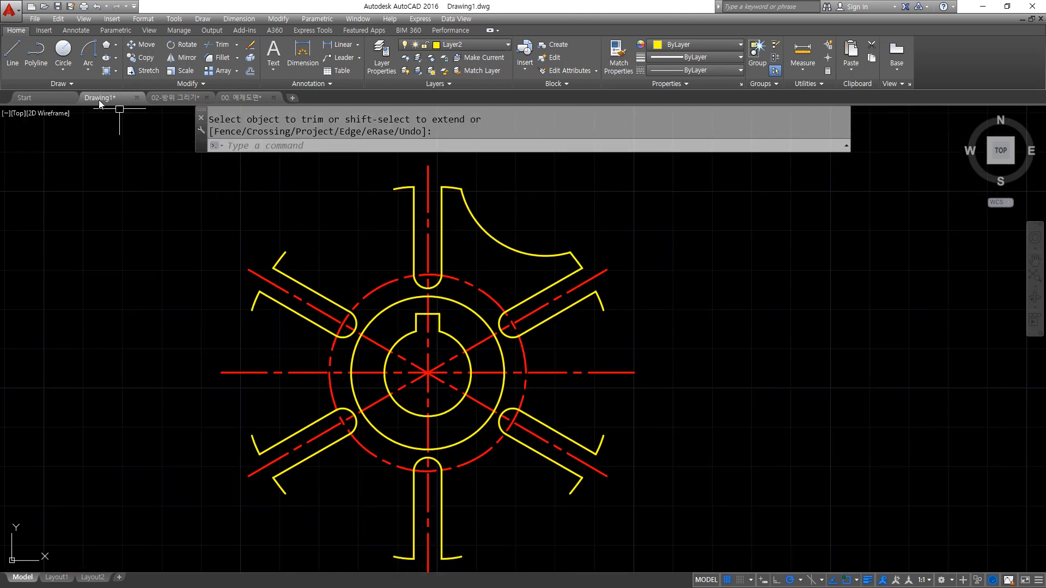
left_click(88, 66)
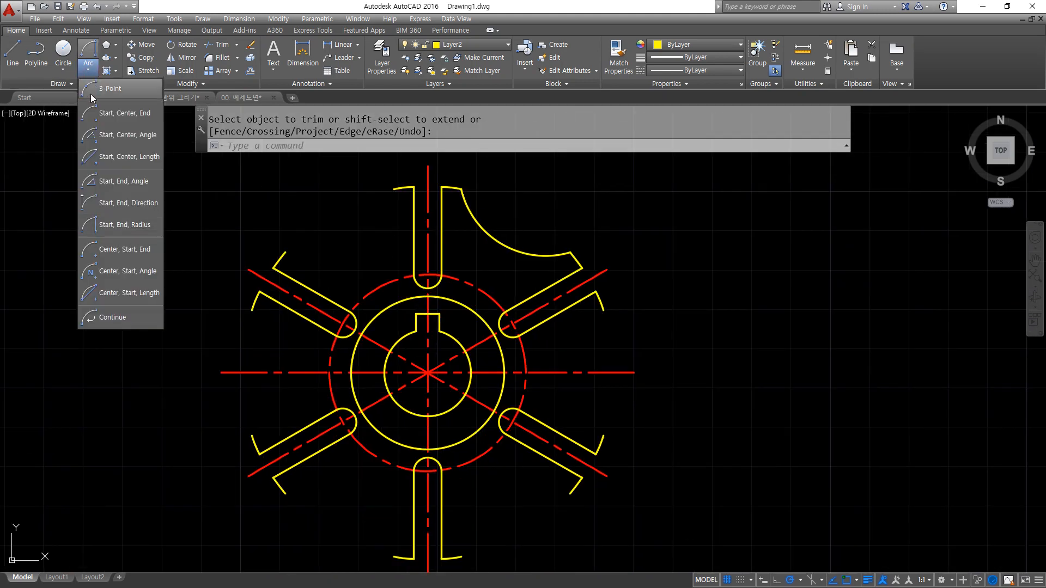
left_click(142, 229)
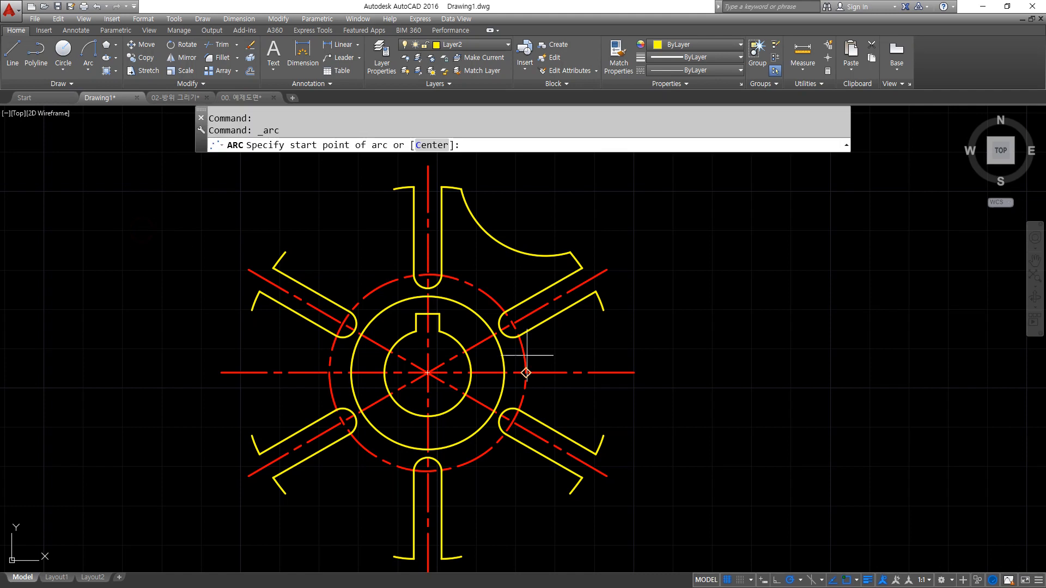
left_click(603, 310)
left_click(602, 436)
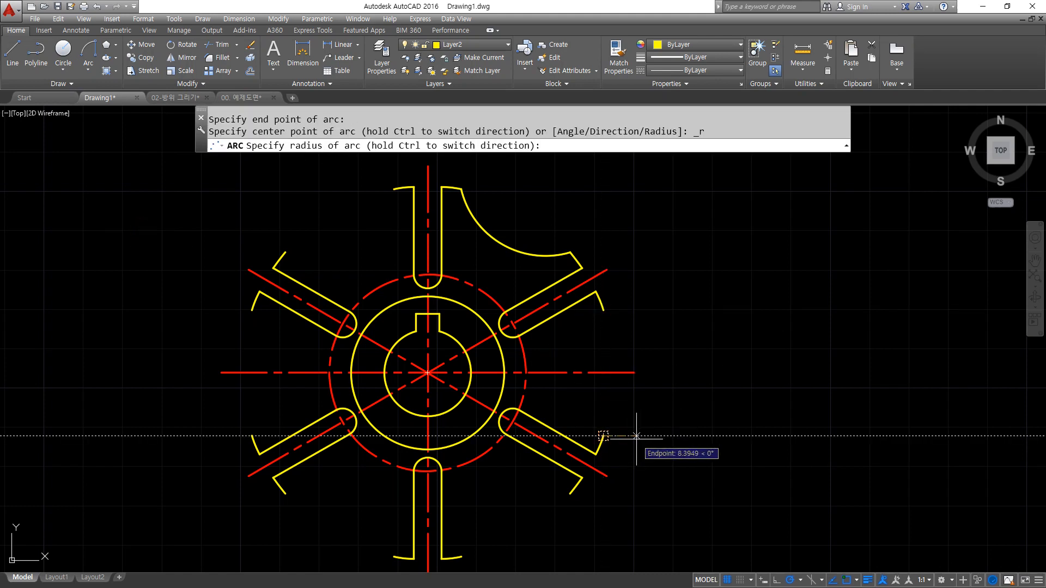
type("22")
key("Return")
Draw a radius 22 arc from the lower-right slot's outer arc end to the bottom slot's right arc end.
middle_click_drag(500, 347, 502, 257)
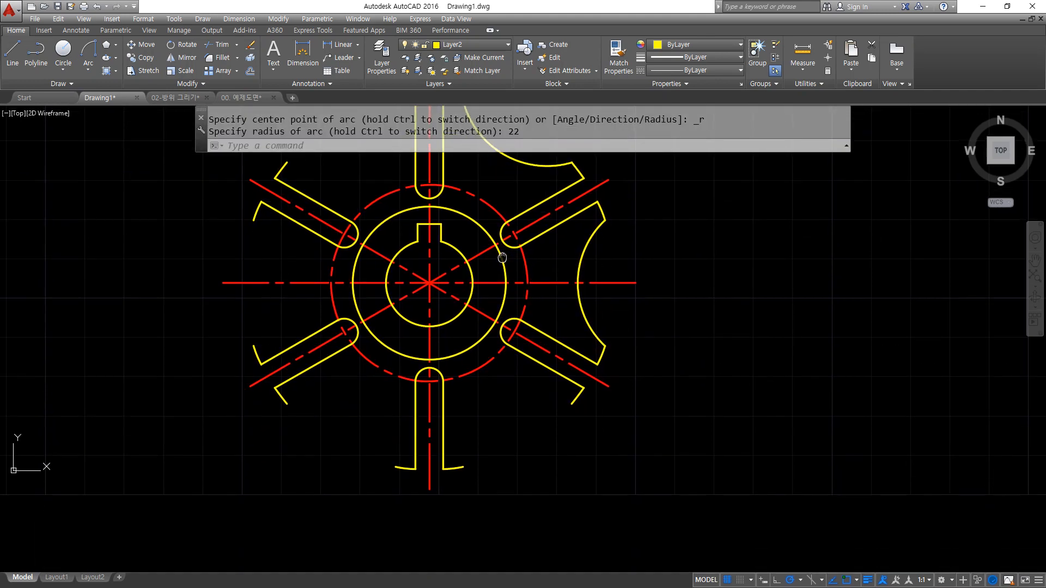
left_click(88, 52)
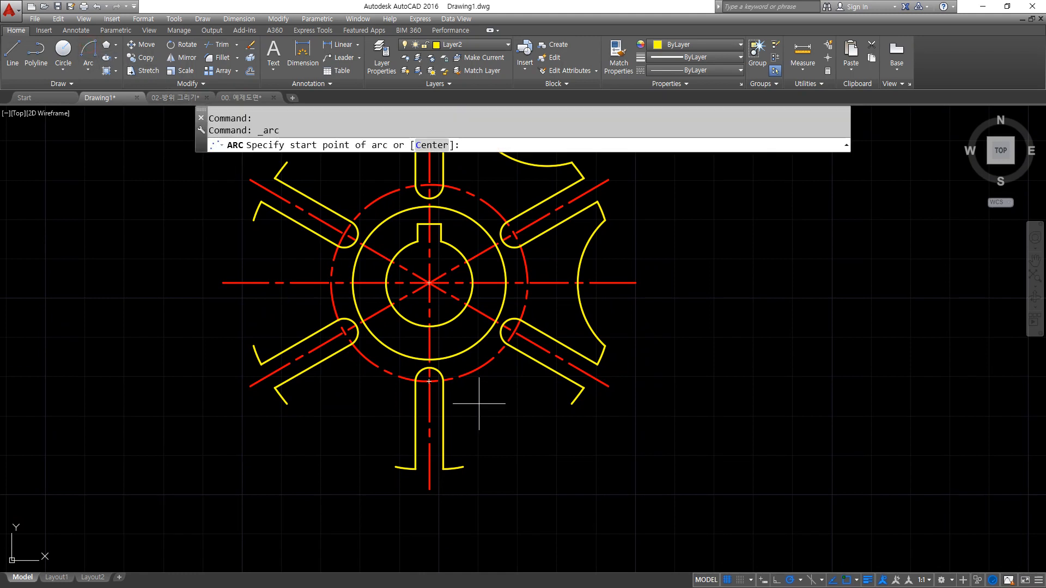
left_click(570, 404)
left_click(463, 467)
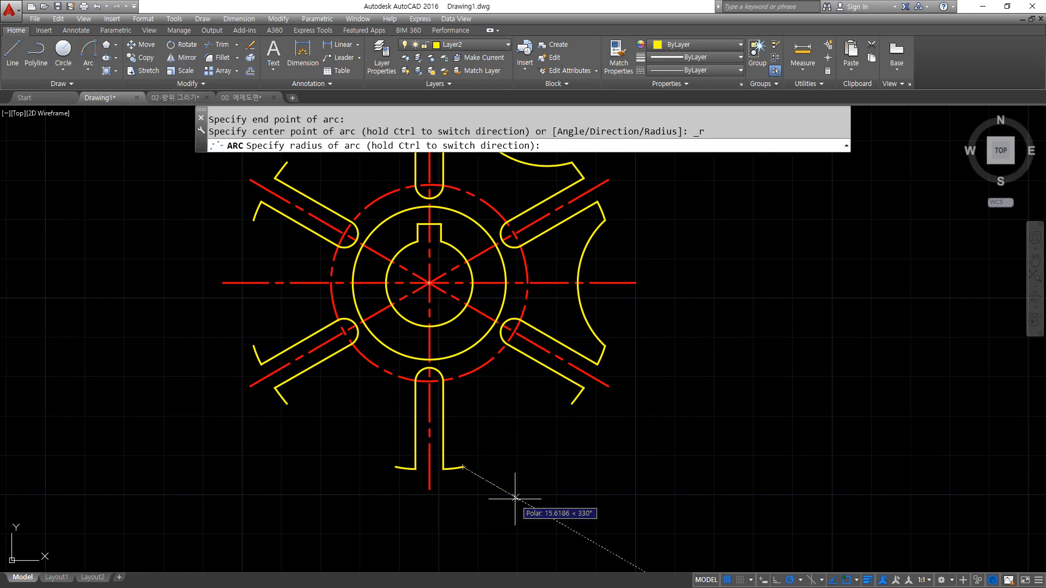
type("22")
key("Return")
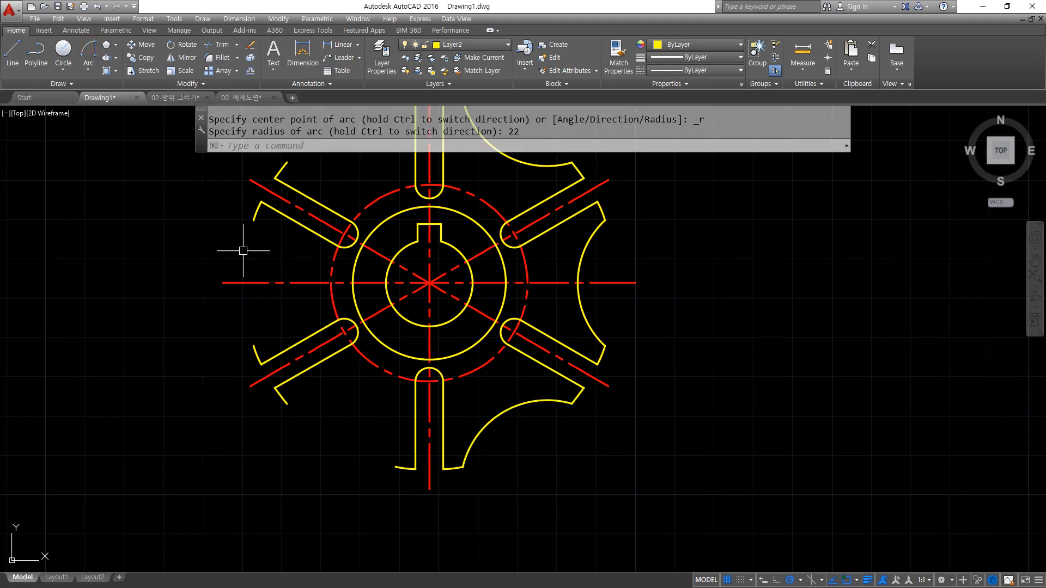
Draw a radius 22 arc from the bottom slot's left arc end to the lower-left slot's nearest arc end.
left_click(88, 52)
left_click(395, 467)
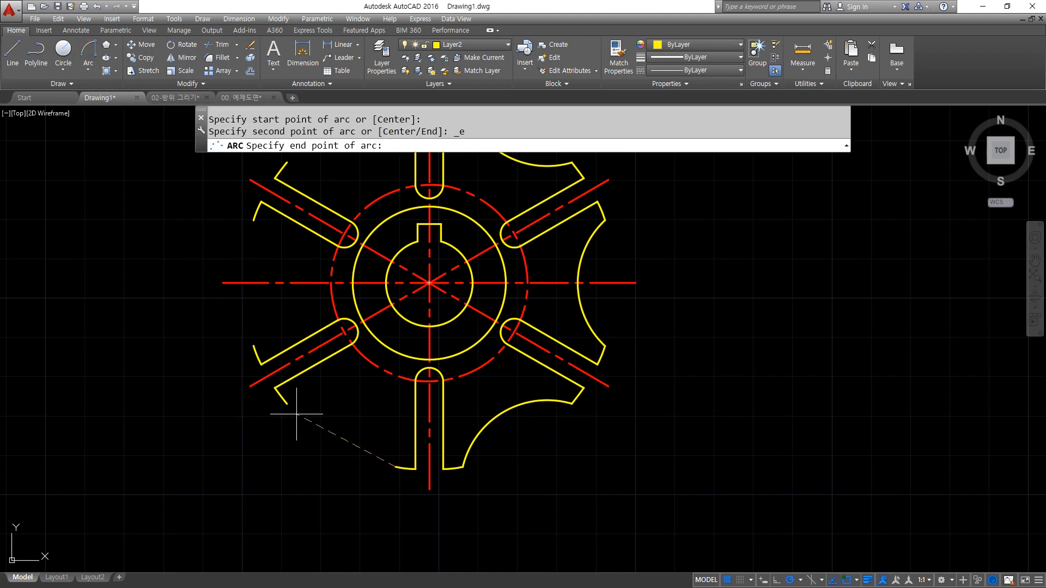
left_click(286, 404)
type("22")
key("Return")
Draw a radius 22 arc from the lower-left slot's upper arc end to the upper-left slot's lower arc end.
middle_click_drag(191, 299, 193, 381)
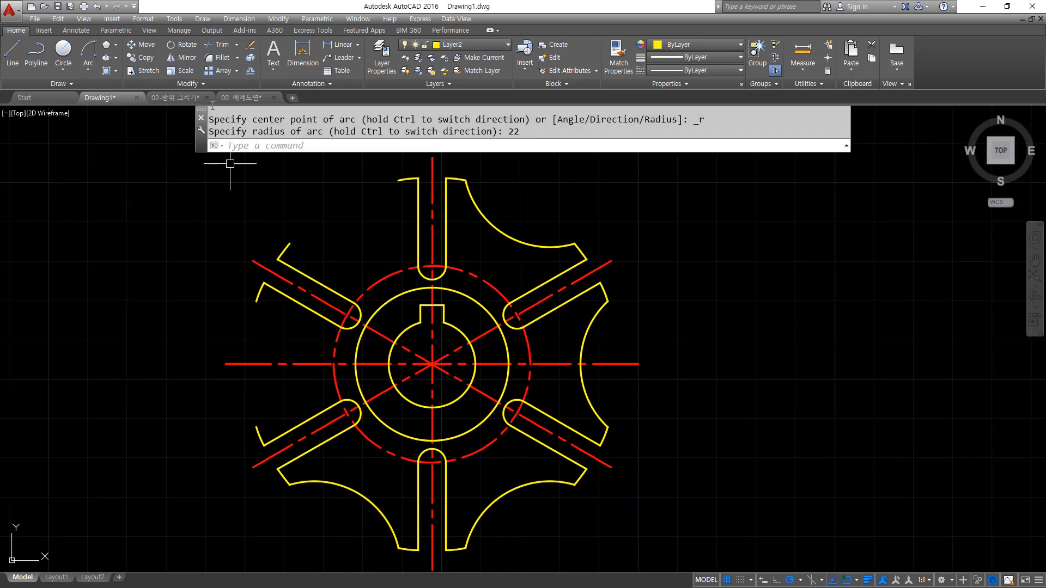
left_click(87, 51)
left_click(256, 428)
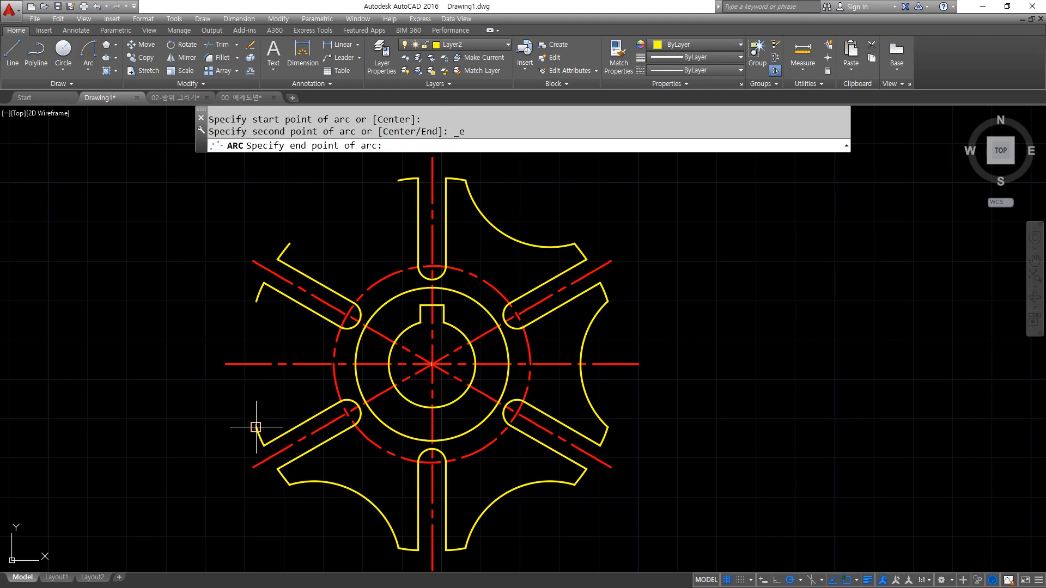
left_click(256, 301)
type("22")
key("Return")
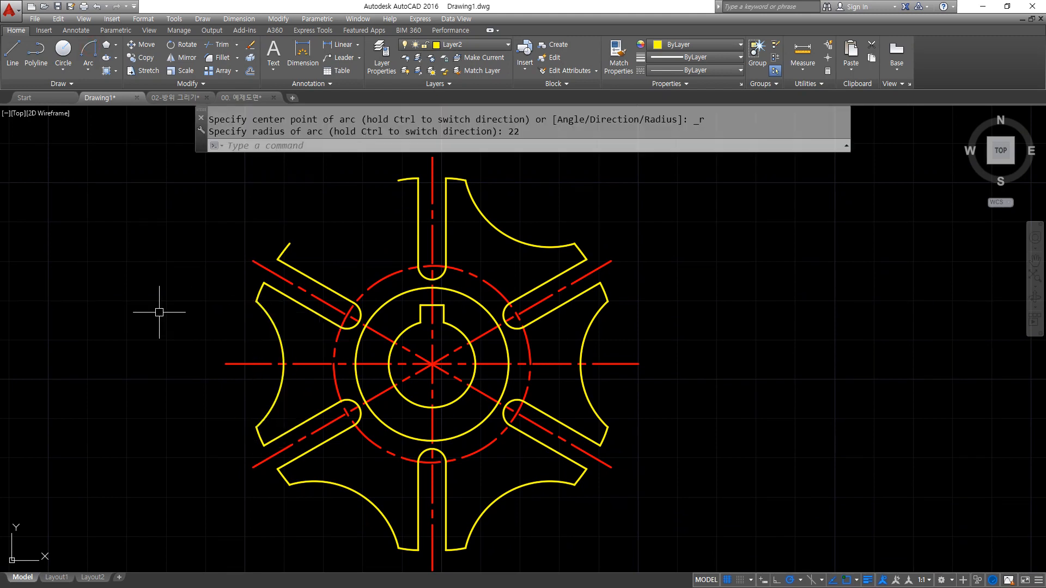
Draw a radius 22 start-end-radius arc from the upper-left slot's upper arc end to the top slot's left arc end.
mouse_move(156, 243)
middle_mouse_down()
mouse_move(151, 306)
mouse_move(140, 309)
middle_mouse_up()
left_click(87, 51)
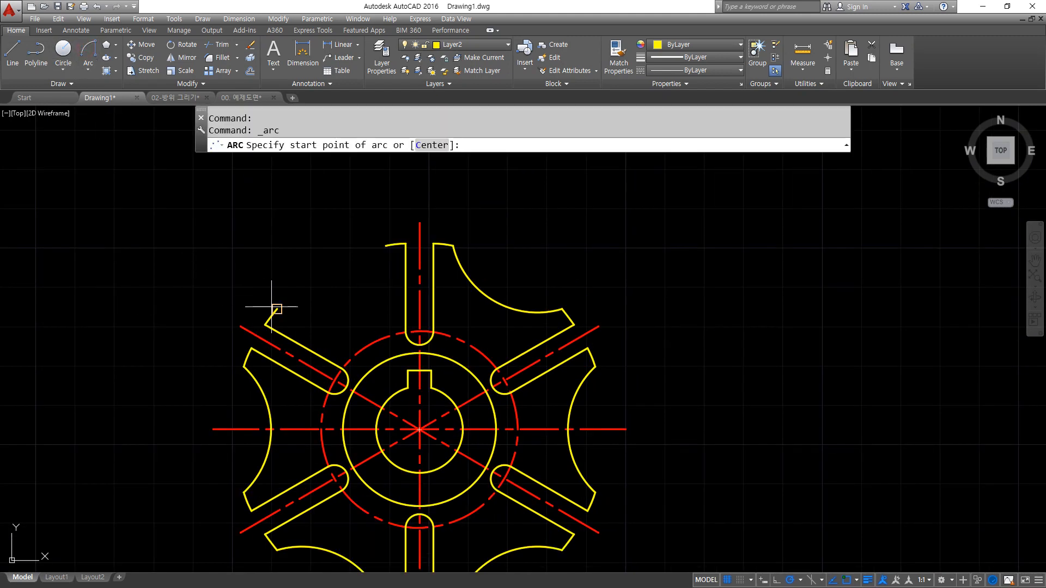
left_click(276, 309)
left_click(393, 246)
type("22")
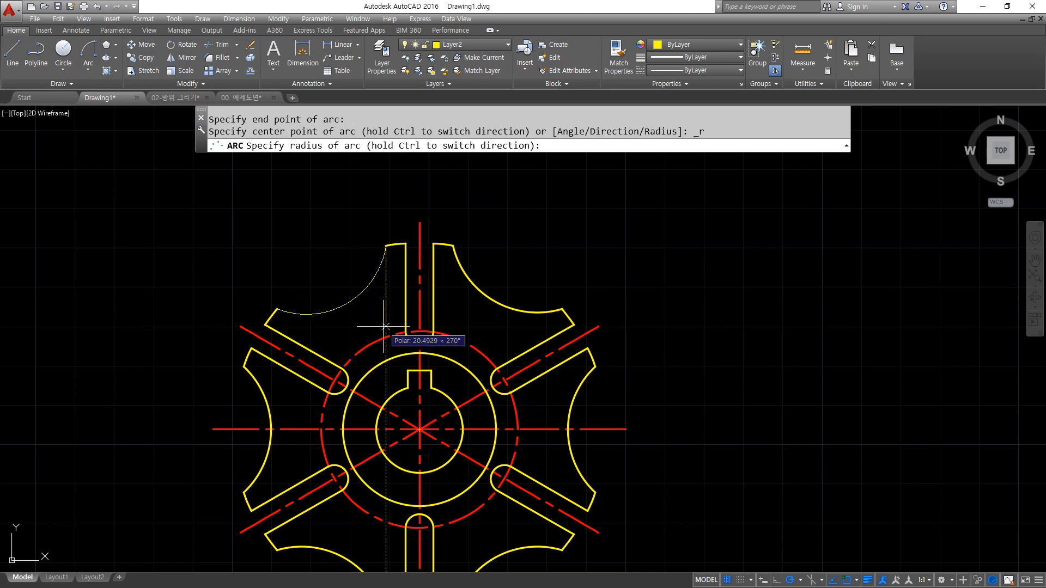
key("Return")
Erase the entire slotted part, including its centerlines, to clear the drawing area.
middle_click_drag(579, 418, 509, 347)
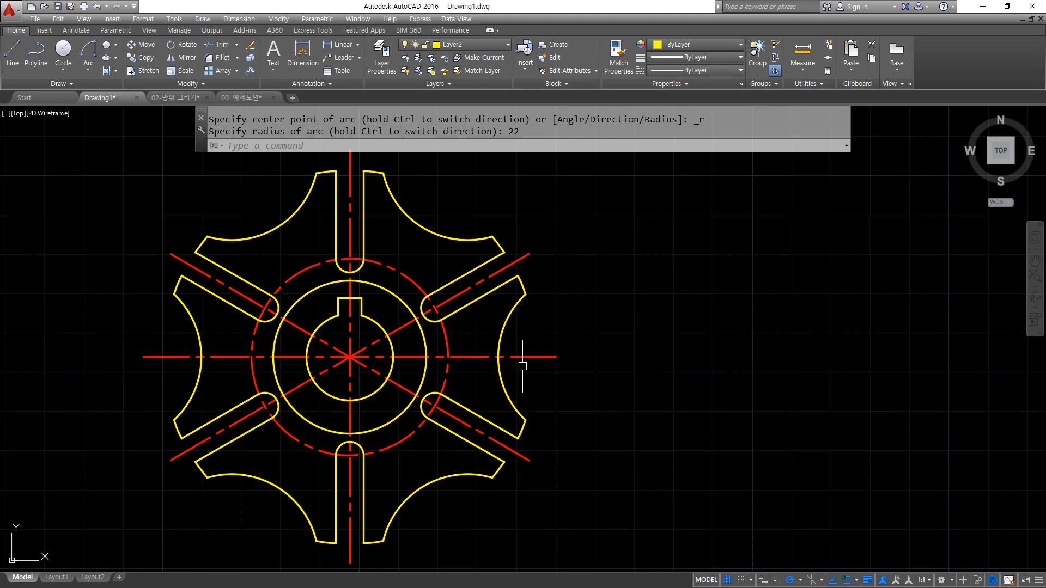
left_click_drag(578, 567, 137, 155)
key("Delete")
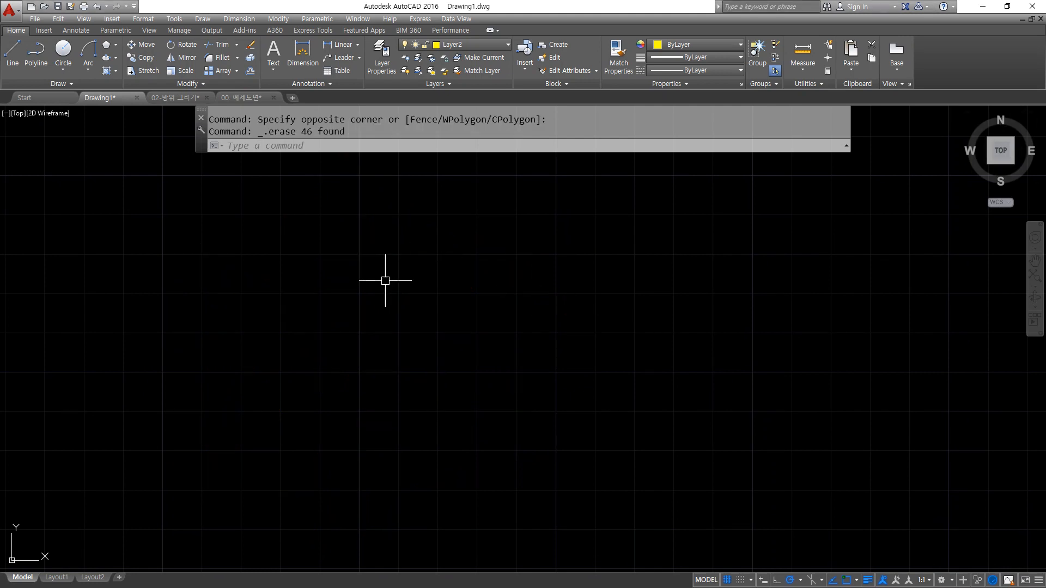
Draw three rays from one common point at 180, 60 and 300 degrees.
type("ray")
key("Return")
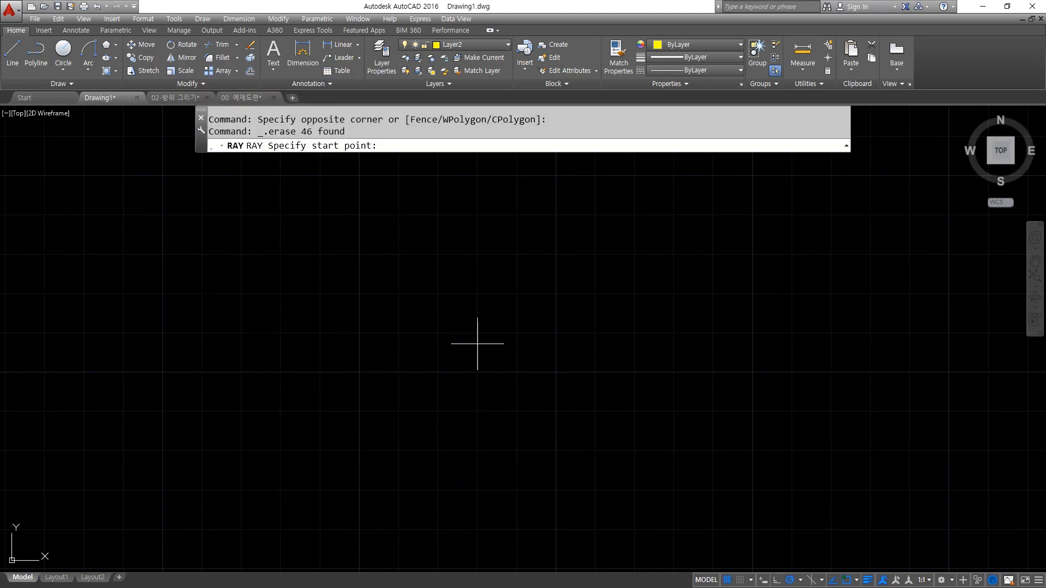
left_click(478, 331)
left_click(321, 332)
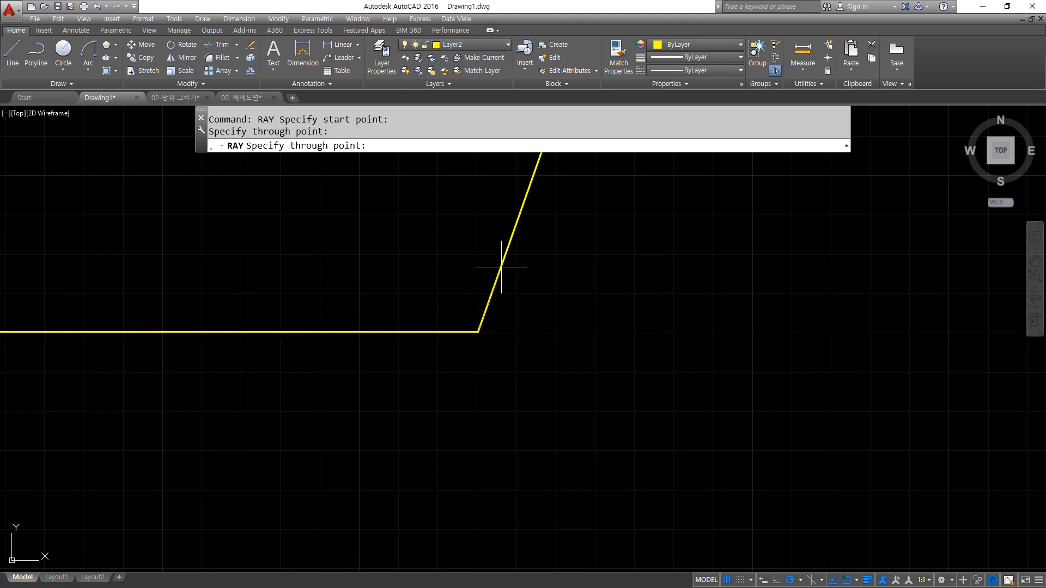
left_click(515, 267)
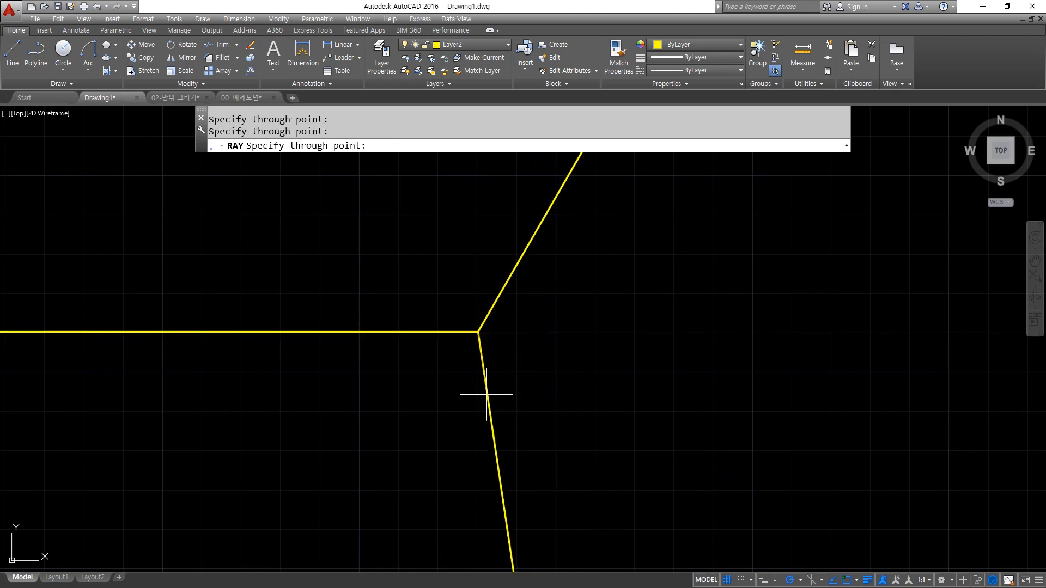
left_click(516, 396)
key("Return")
Move all three rays to Layer1 and clear the selection.
left_click(525, 292)
left_click(420, 376)
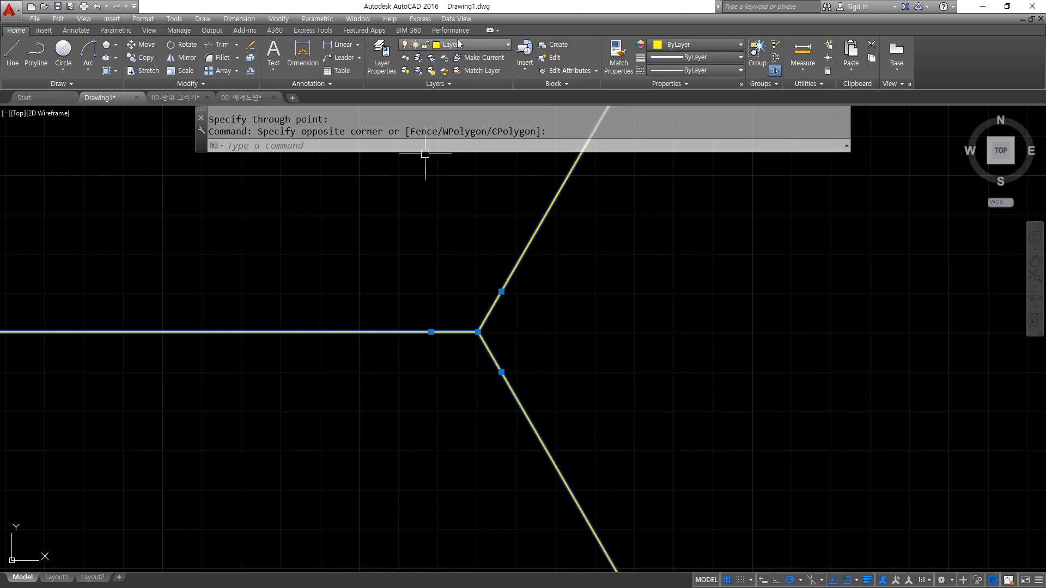
left_click(459, 44)
left_click(463, 72)
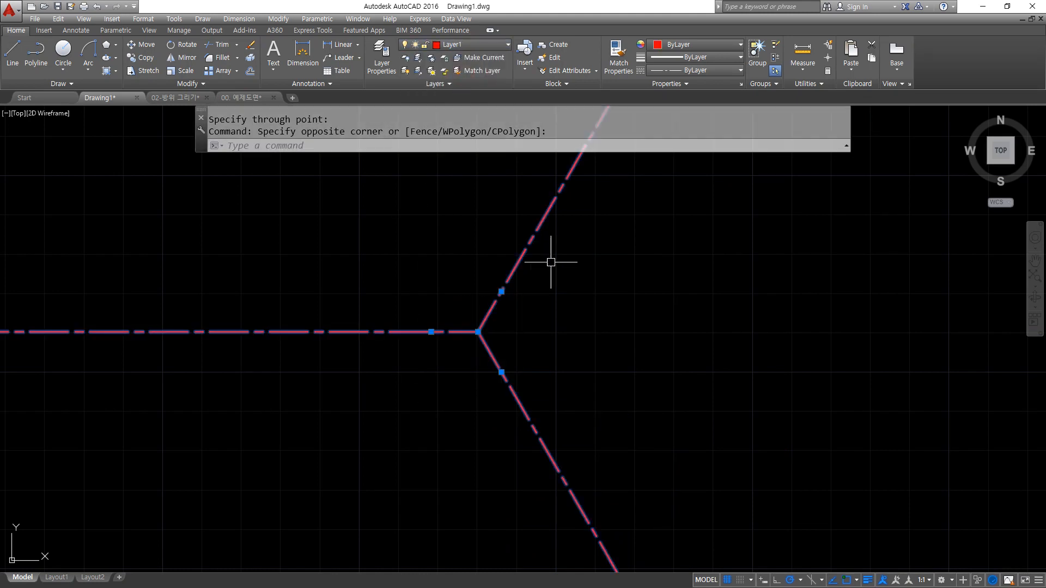
key("Escape")
Draw a circle of diameter 30 centred on the common start point of the three rays.
type("c")
key("Return")
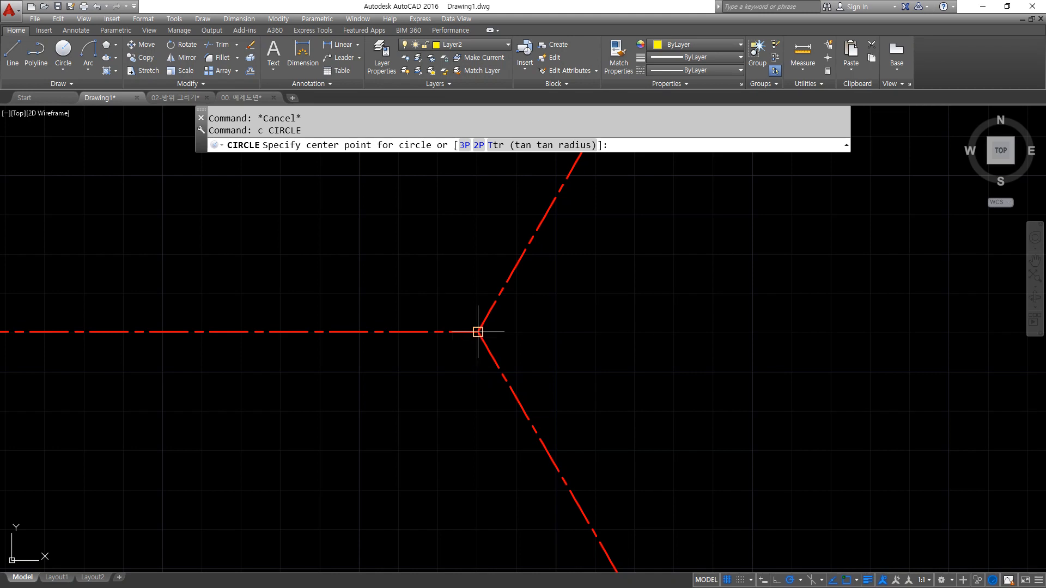
left_click(478, 331)
type("d")
key("Return")
type("30")
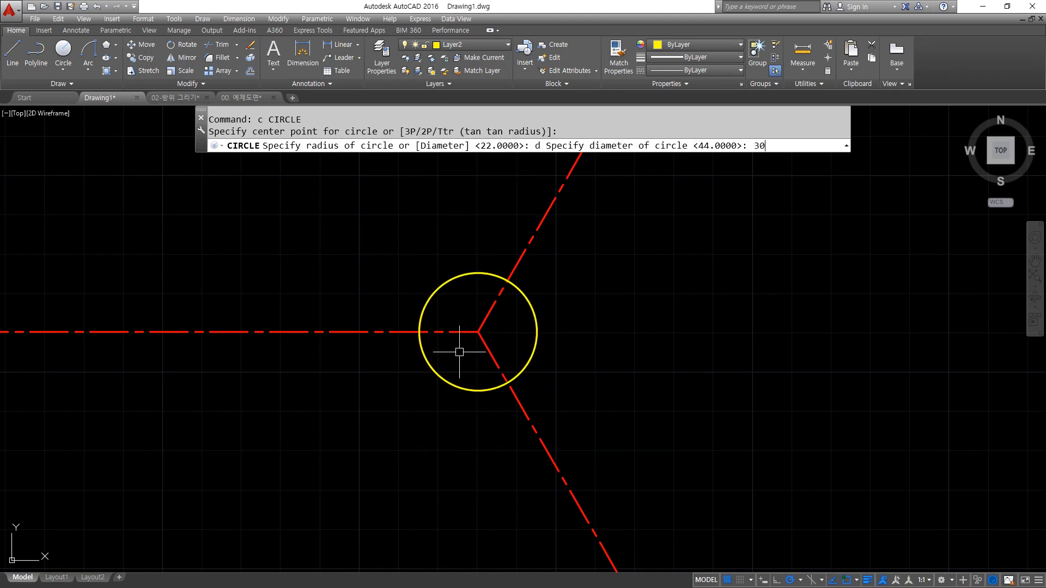
key("Return")
Add a concentric circle of radius 20 around the diameter 30 circle at the rays' junction.
type("c")
key("Return")
left_click(477, 332)
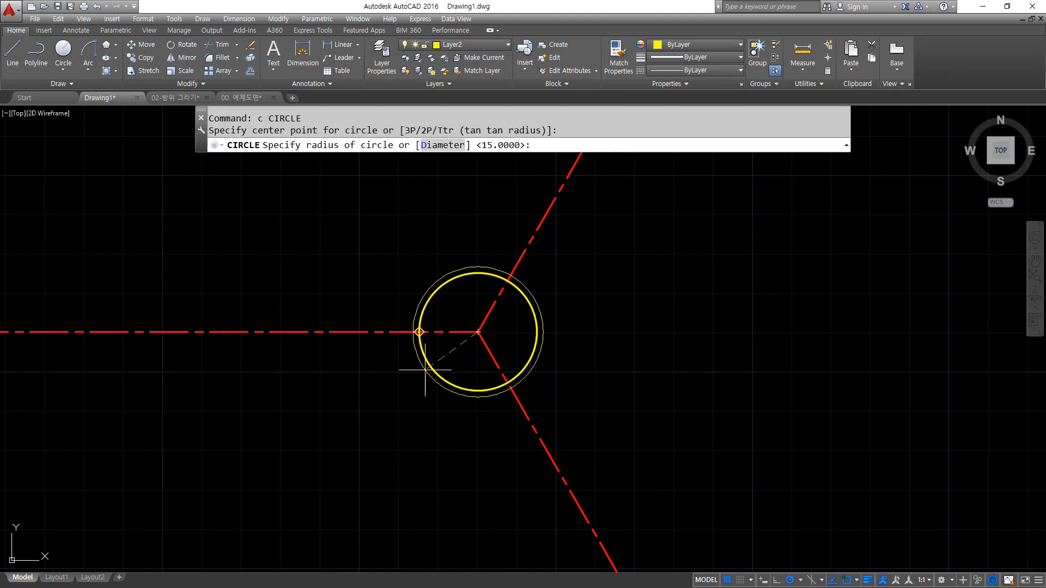
type("20")
key("Return")
Draw a large circle of radius 80 centred on the rays' junction.
type("c")
key("Return")
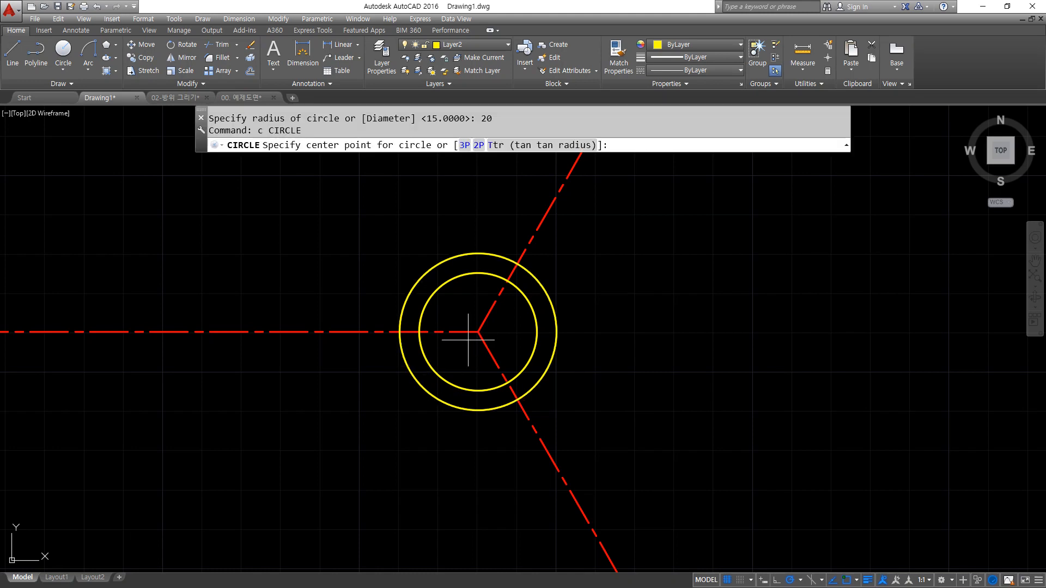
left_click(478, 331)
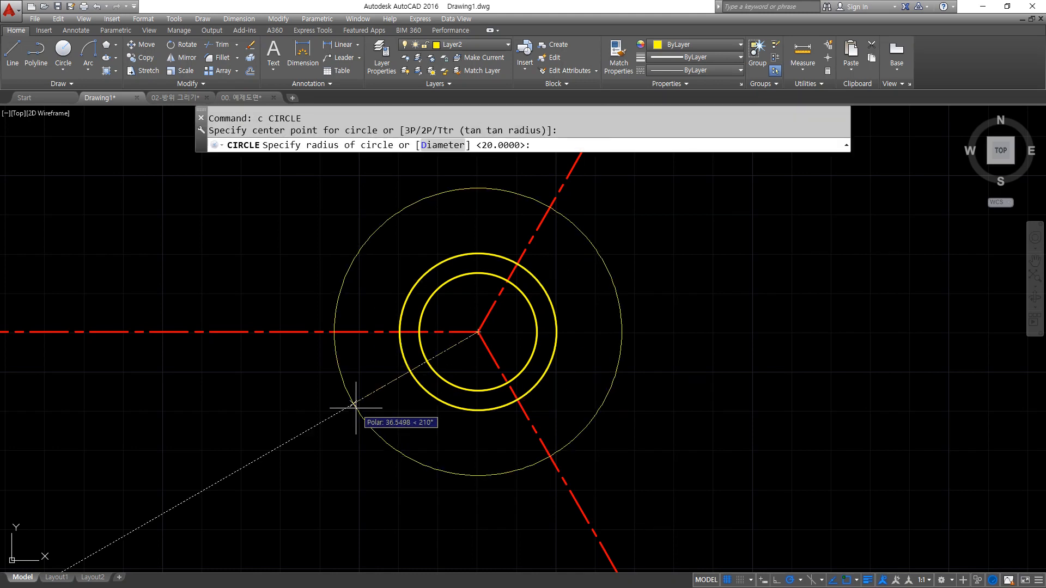
type("80")
key("Return")
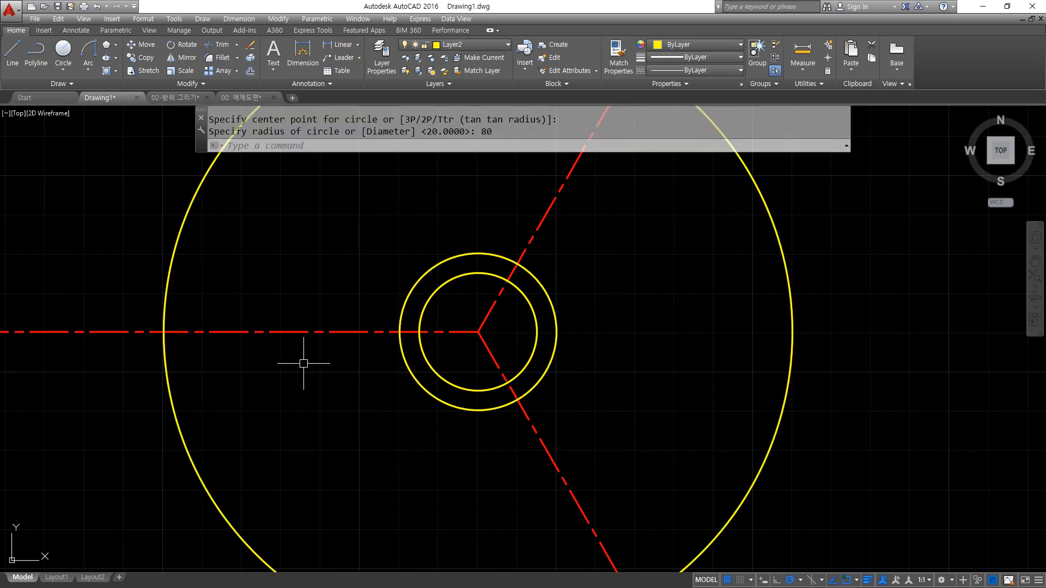
Draw a circle of diameter 10 where the horizontal ray crosses the radius 80 circle.
scroll(304, 363, "down", 2)
type("c")
key("Return")
left_click(215, 344)
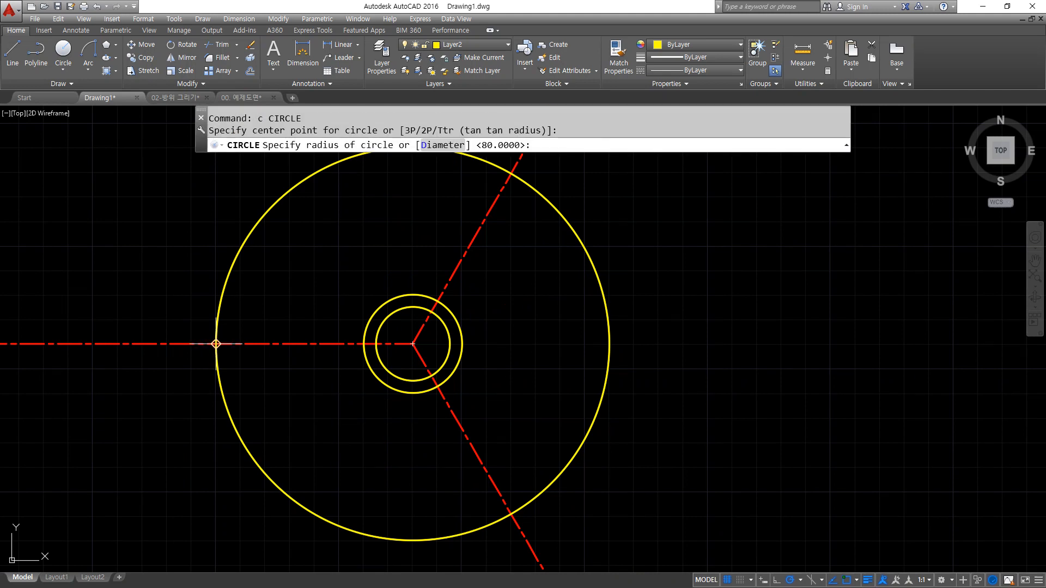
type("d")
key("Return")
type("10")
key("Return")
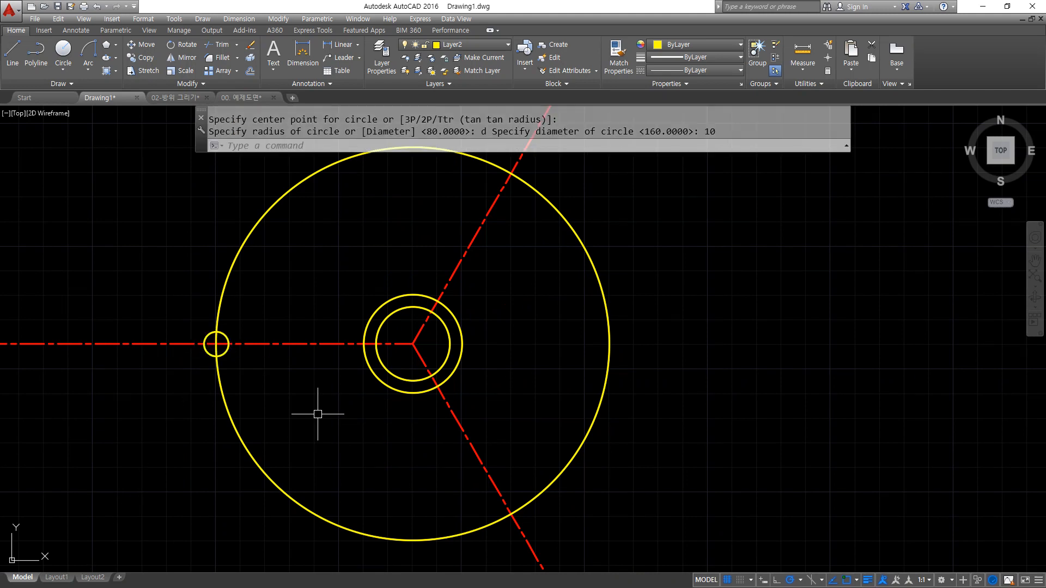
Draw matching diameter 10 circles where the lower-right and upper-right rays cross the radius 80 circle.
key("Return")
left_click(511, 514)
key("Return")
middle_click_drag(500, 325, 479, 367)
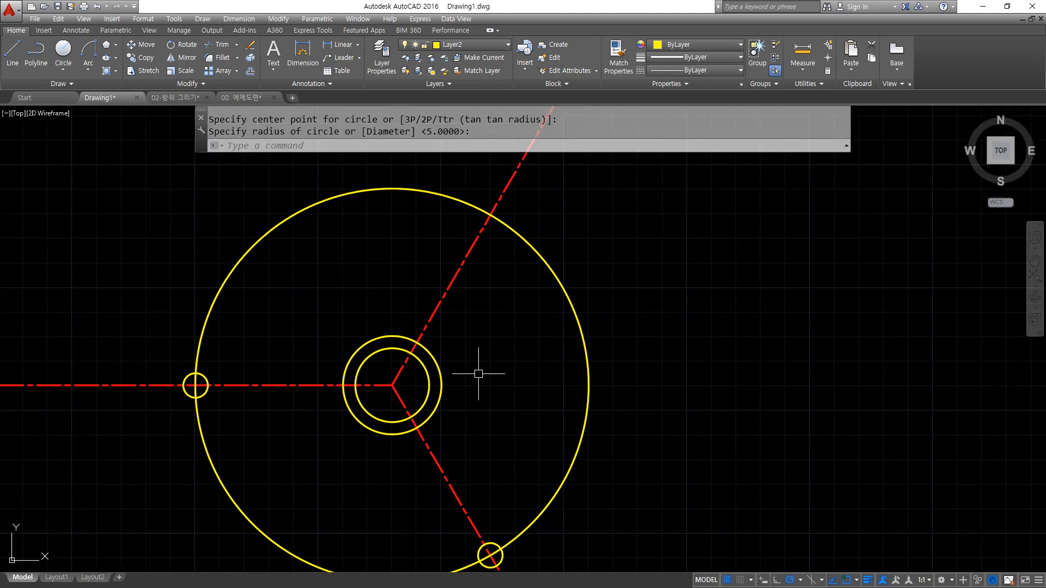
key("Return")
left_click(490, 215)
key("Return")
Match the radius 80 circle's properties to the upper-right centerline ray.
type("ma")
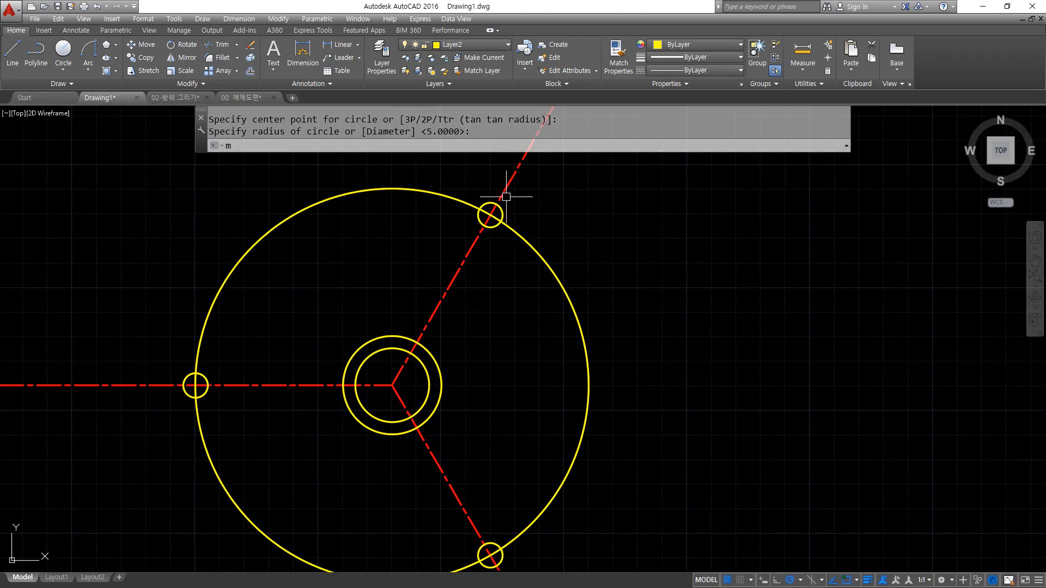
key("Return")
left_click(505, 182)
left_click(535, 248)
key("Return")
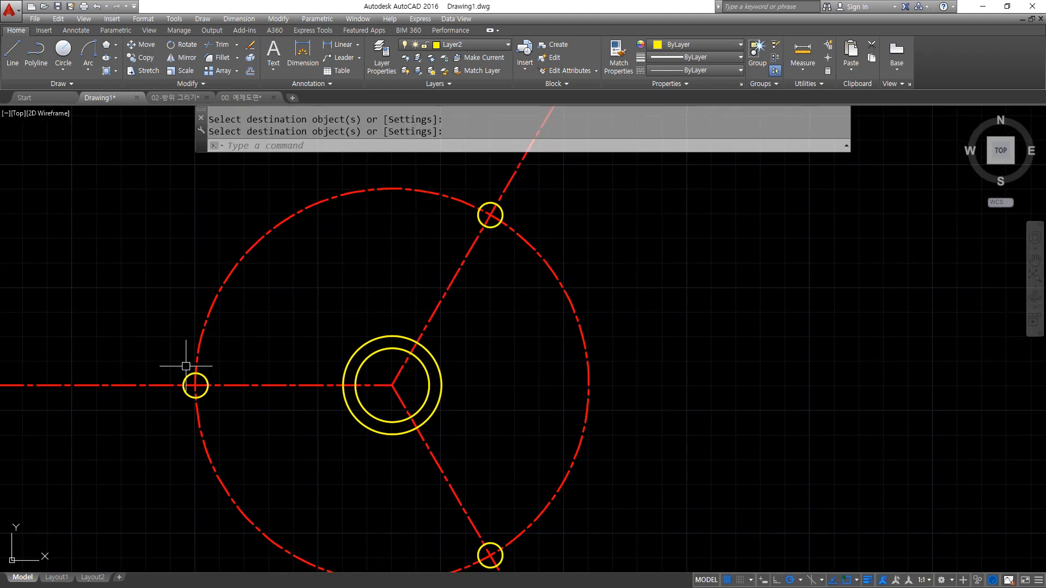
Draw a concentric circle of radius 10 around the small hole on the horizontal ray.
type("c")
key("Return")
left_click(195, 385)
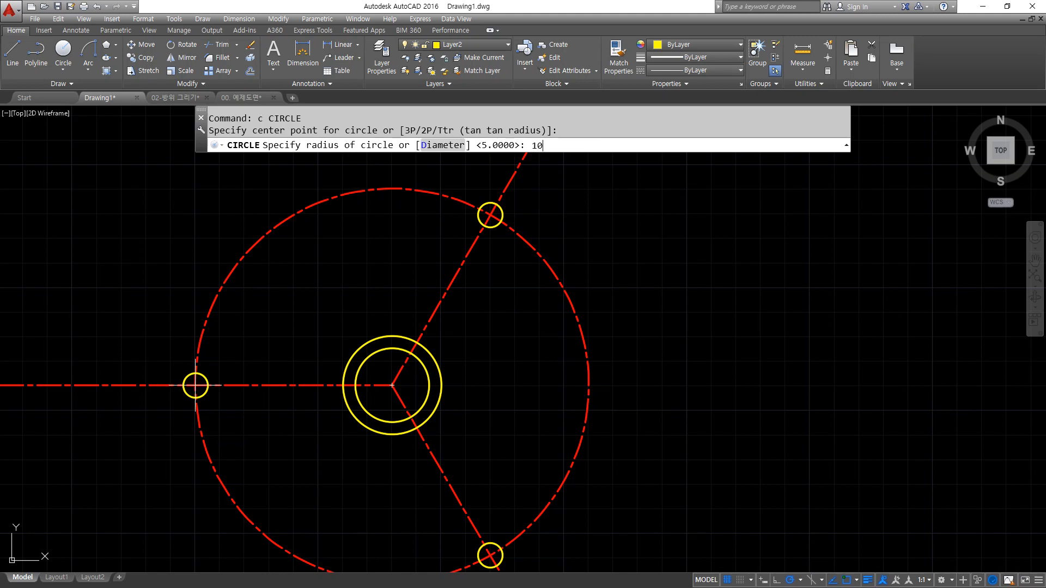
type("10")
key("Return")
Draw concentric radius 10 circles around the lower-right and upper-right small holes.
middle_click_drag(316, 432, 278, 373)
key("Return")
left_click(452, 493)
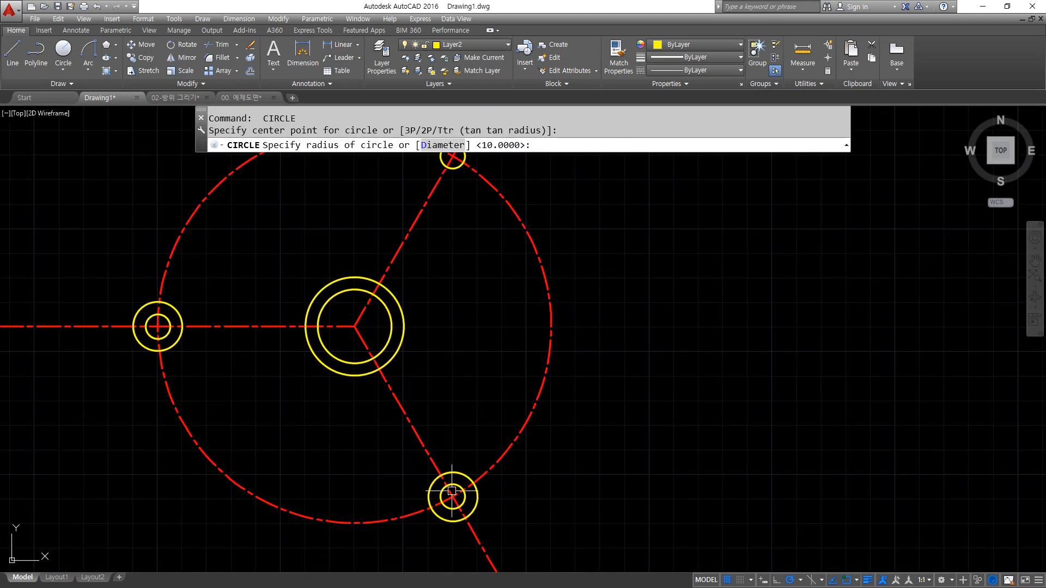
key("Return")
middle_click_drag(478, 308, 473, 415)
key("Return")
left_click(449, 264)
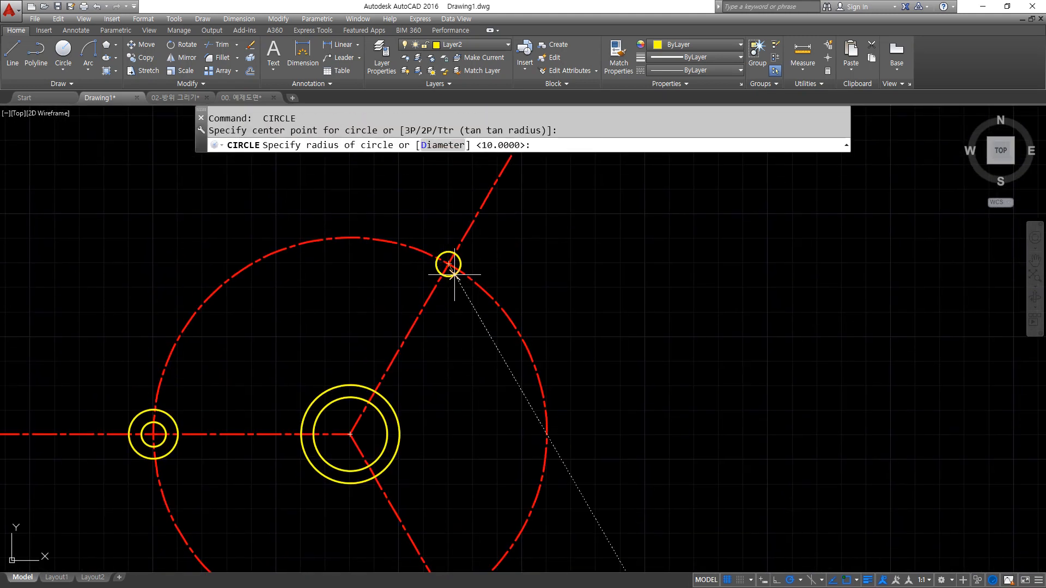
key("Return")
Offset each of the three radius 10 circles outward by 5.
type("o")
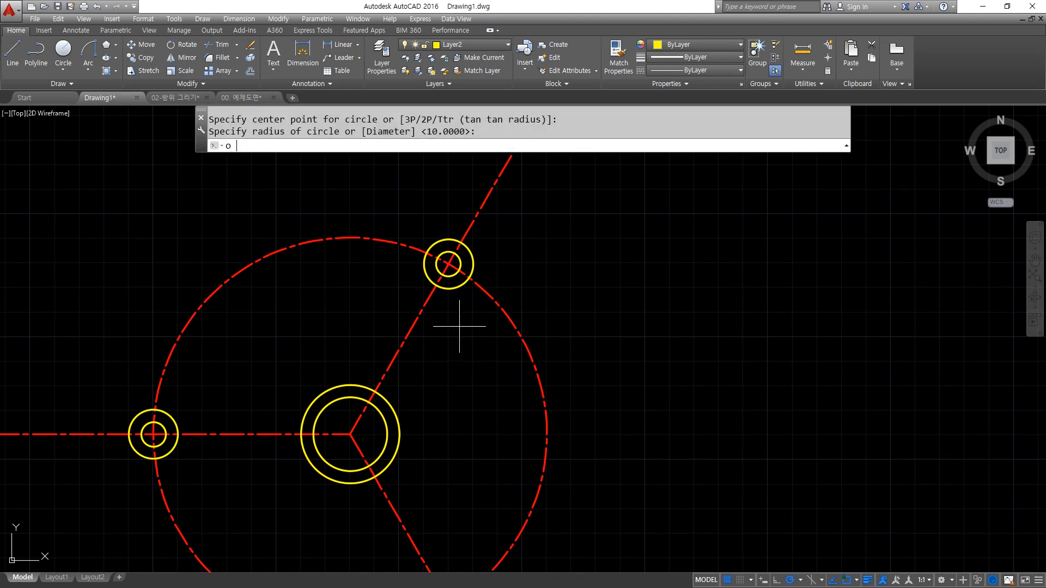
key("Return")
type("5")
key("Return")
left_click(461, 289)
left_click(461, 288)
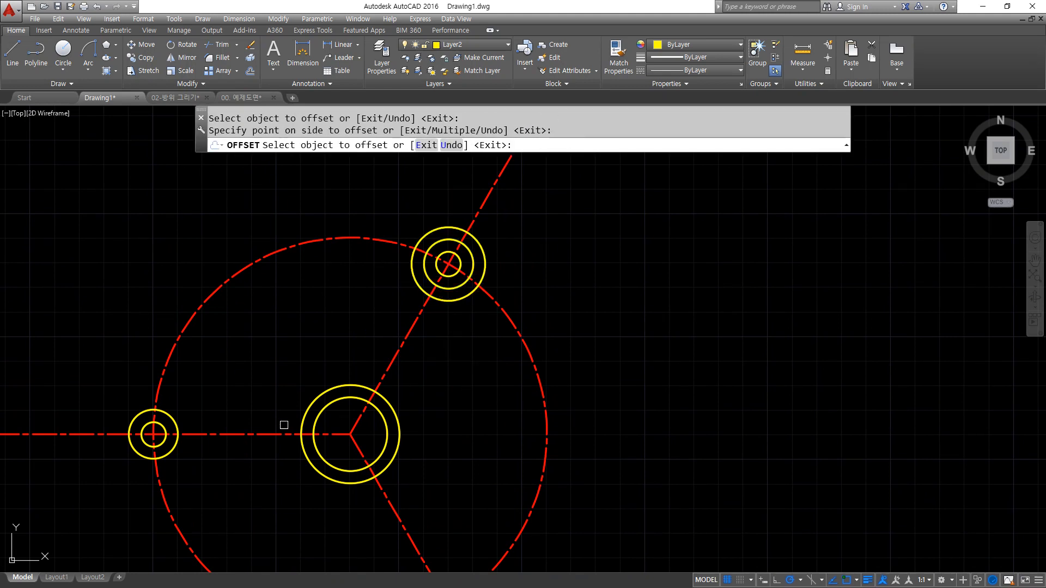
left_click(175, 415)
left_click(234, 362)
middle_click_drag(257, 499, 229, 378)
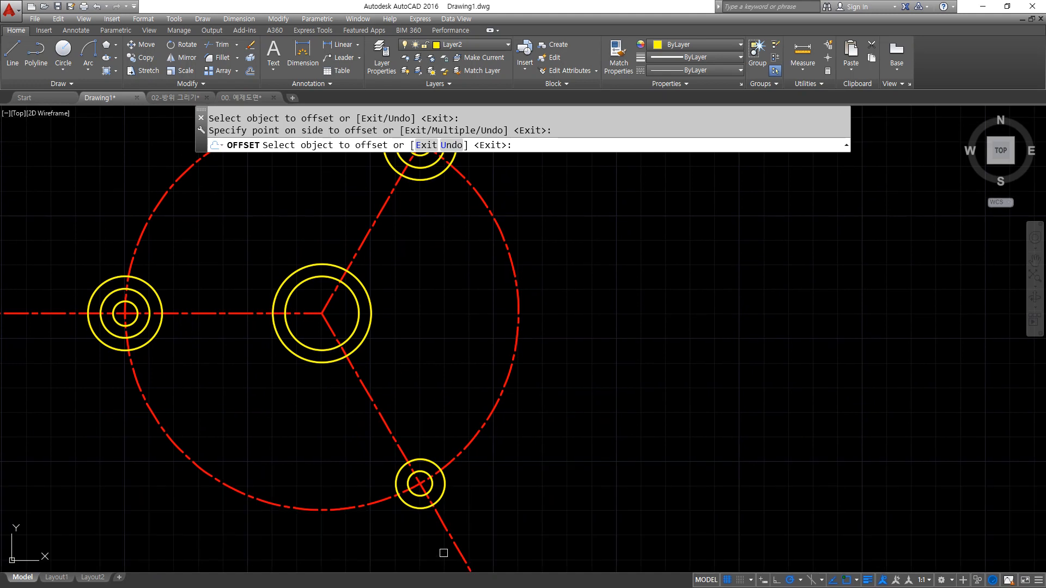
left_click(420, 512)
left_click(373, 555)
key("Return")
Trim the ray ends beyond the outer offset circles and the pitch circle's portions between the three holes.
type("tr")
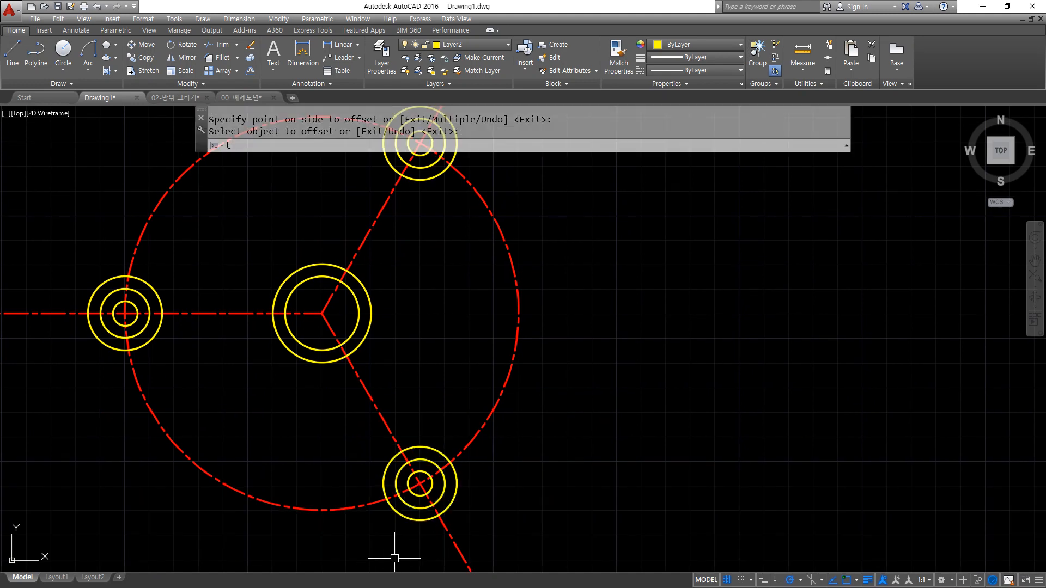
key("Return")
key("Return")
left_click(456, 548)
left_click(484, 432)
left_click(480, 428)
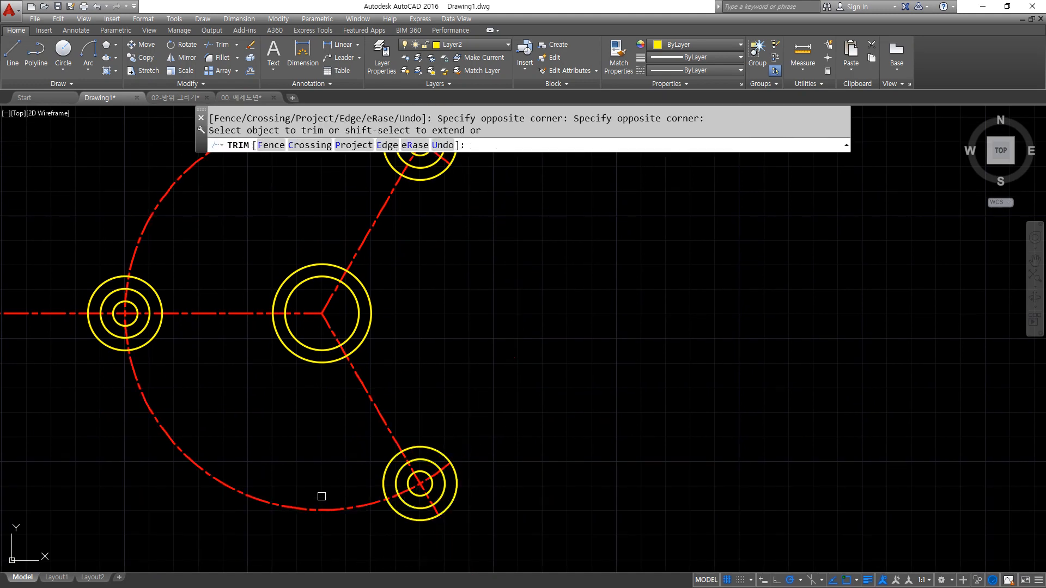
left_click(306, 514)
left_click(198, 431)
middle_click_drag(198, 392, 217, 454)
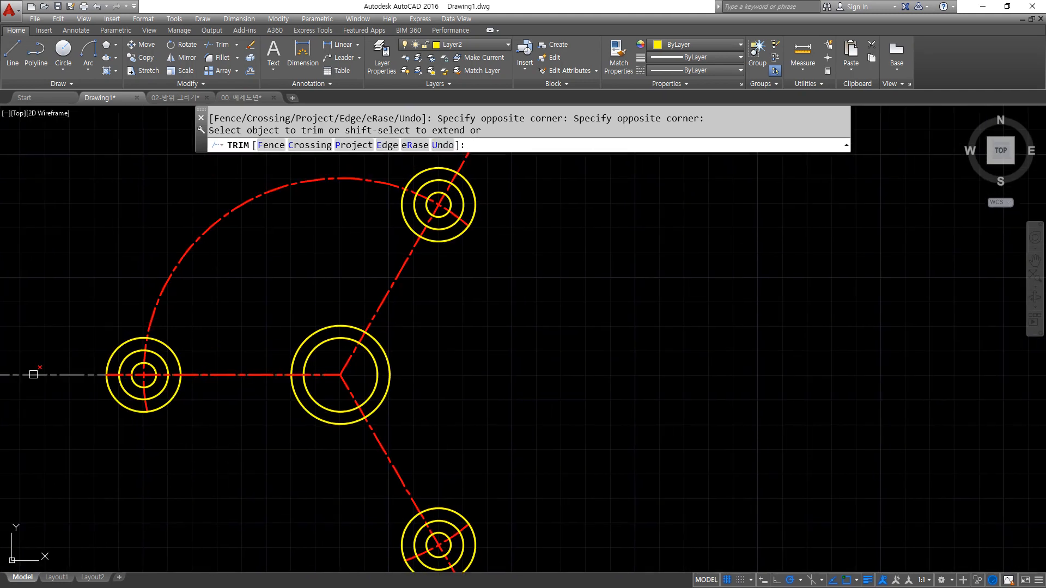
left_click(189, 255)
middle_click_drag(504, 156, 508, 218)
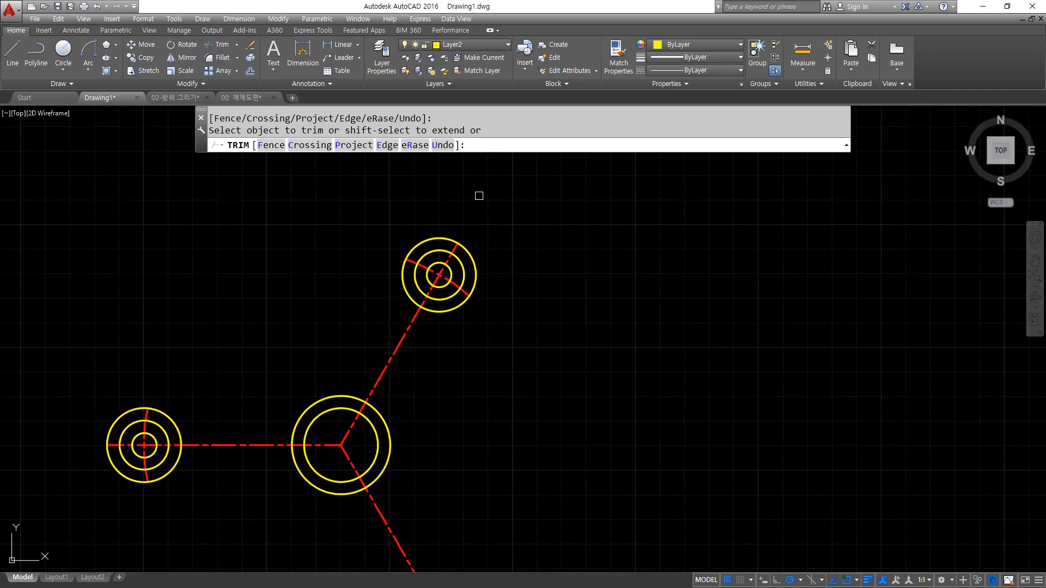
key("Return")
Erase the three offset helper circles around the small holes, keeping the shortened centerlines.
left_click(478, 266)
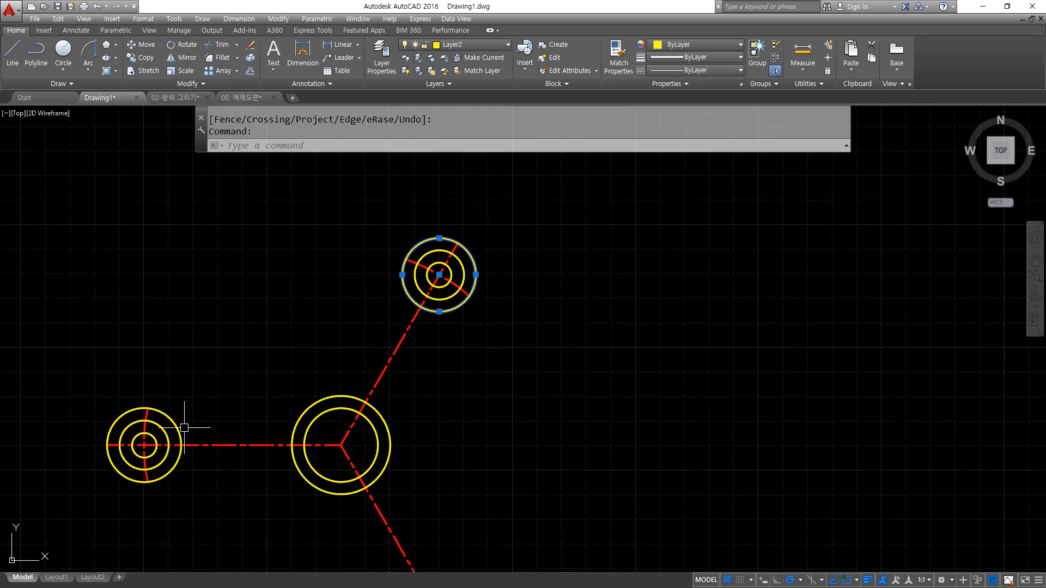
left_click(182, 436)
type("e")
key("Return")
middle_click_drag(200, 510, 180, 373)
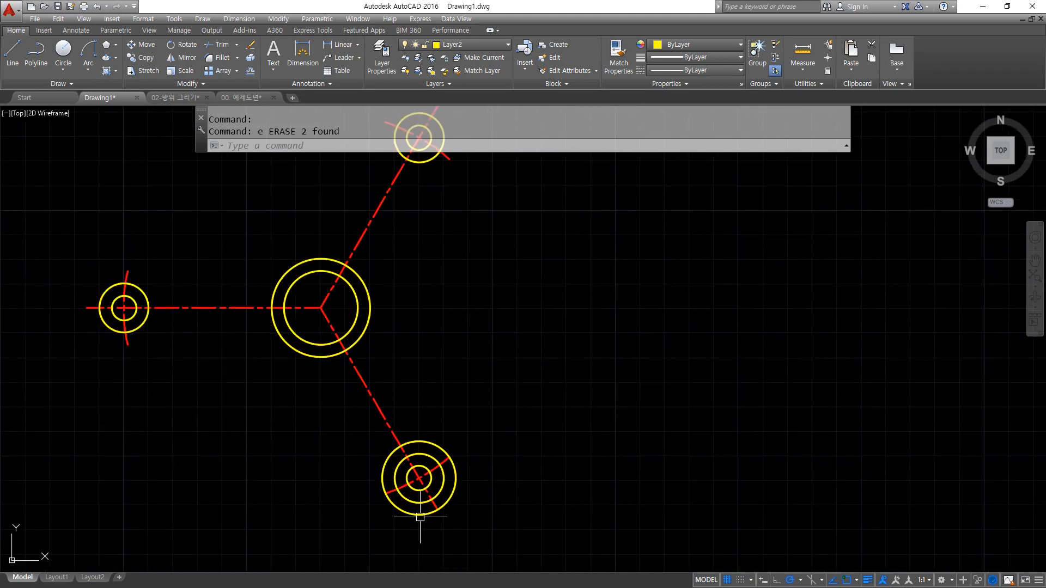
left_click(420, 517)
type("e")
key("Return")
scroll(453, 506, "up", 6)
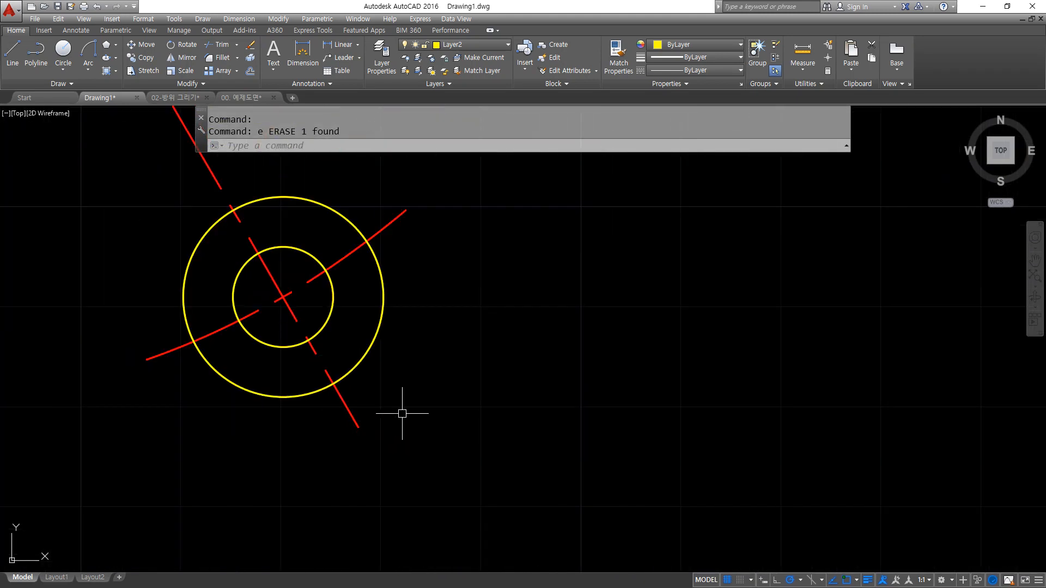
middle_click_drag(402, 413, 559, 463)
mouse_move(536, 490)
left_mouse_down()
mouse_move(547, 379)
mouse_move(530, 494)
left_mouse_up()
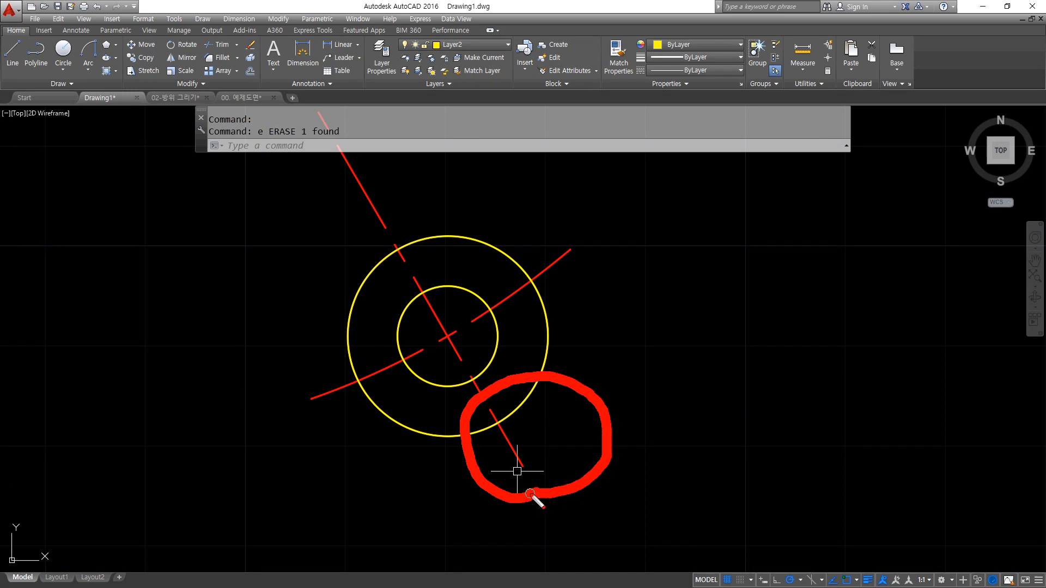
left_click_drag(625, 417, 660, 412)
left_click_drag(643, 385, 664, 434)
left_click_drag(687, 381, 709, 403)
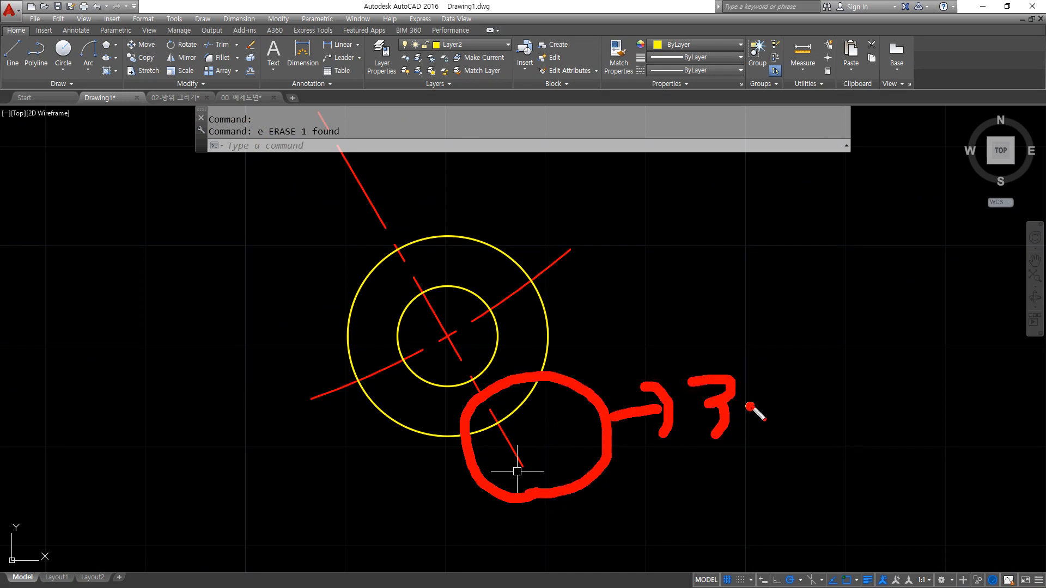
left_click_drag(813, 382, 890, 368)
key("Escape")
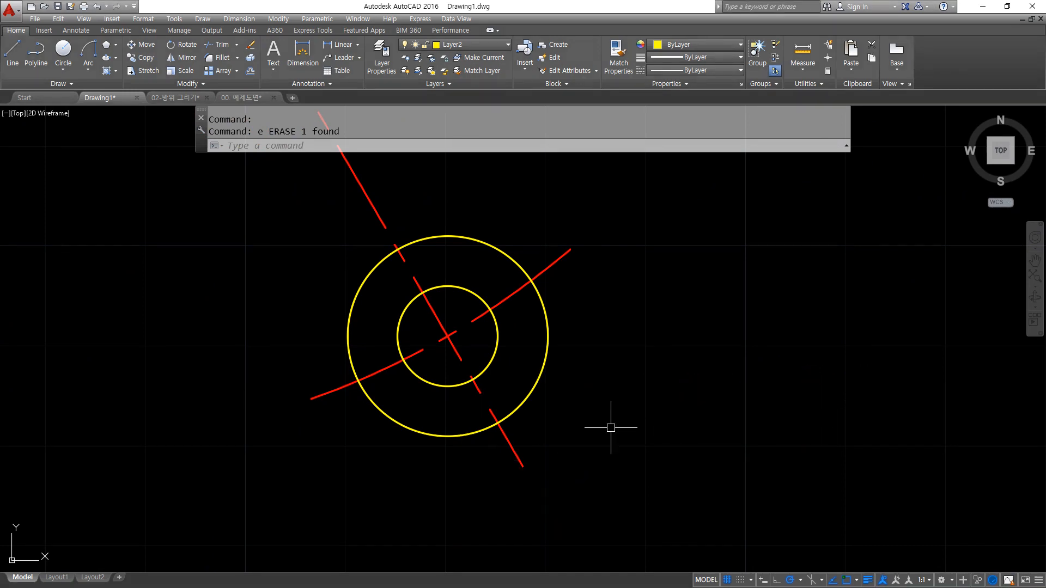
Draw a line tangent to the upper side of the left arm's small hole and the hub's outer circle.
scroll(454, 403, "down", 6)
middle_click_drag(315, 381, 339, 445)
scroll(299, 272, "up", 6)
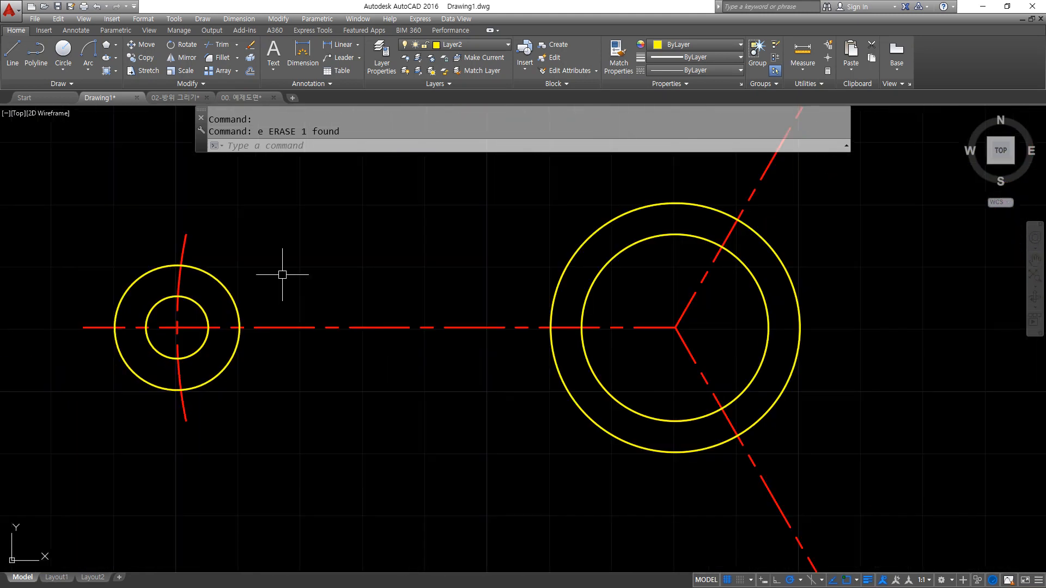
type("l")
key("Return")
right_click(285, 241, "shift")
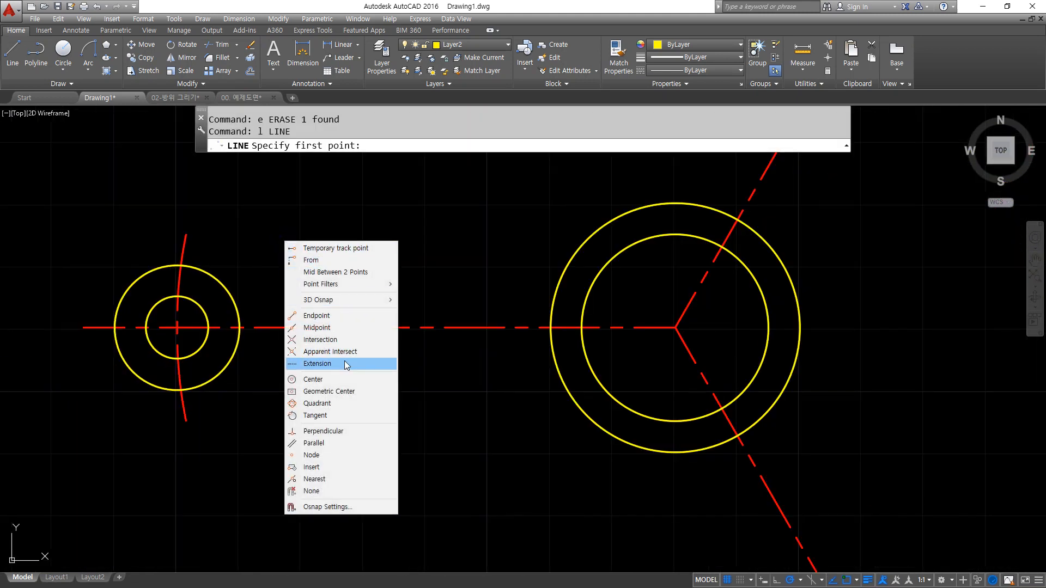
left_click(344, 416)
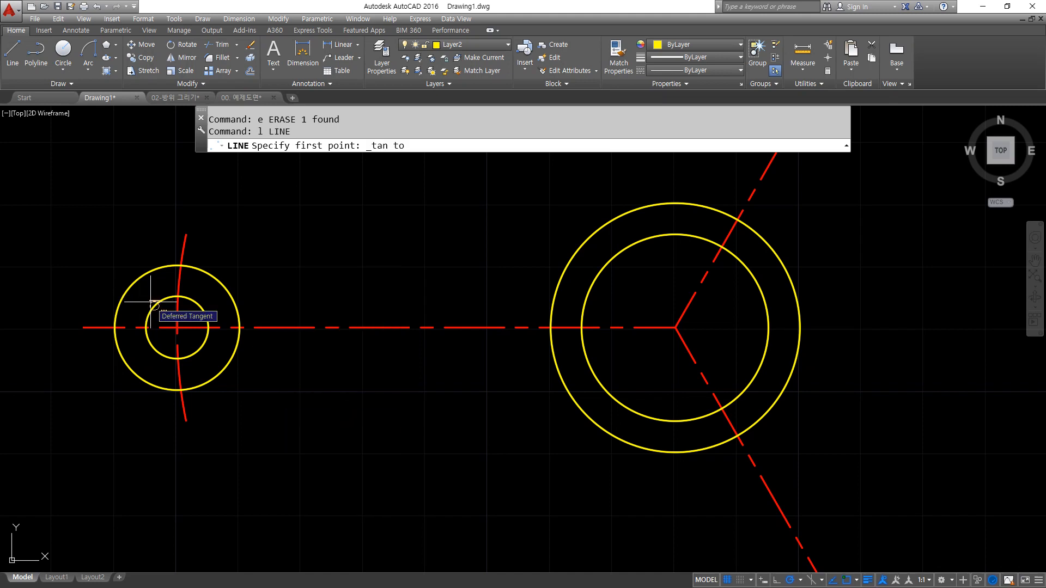
left_click(150, 301)
right_click(341, 247, "shift")
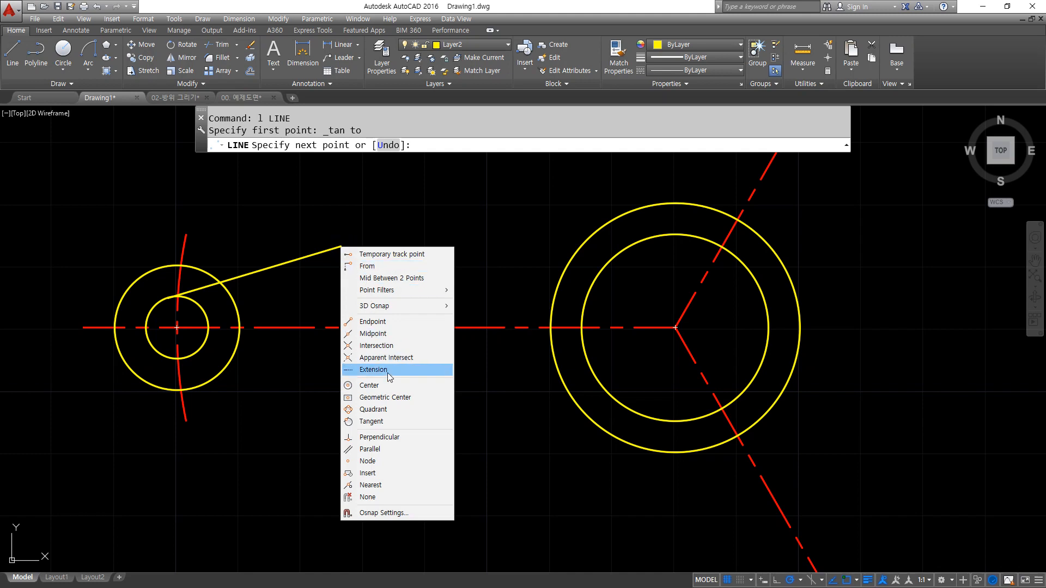
left_click(388, 423)
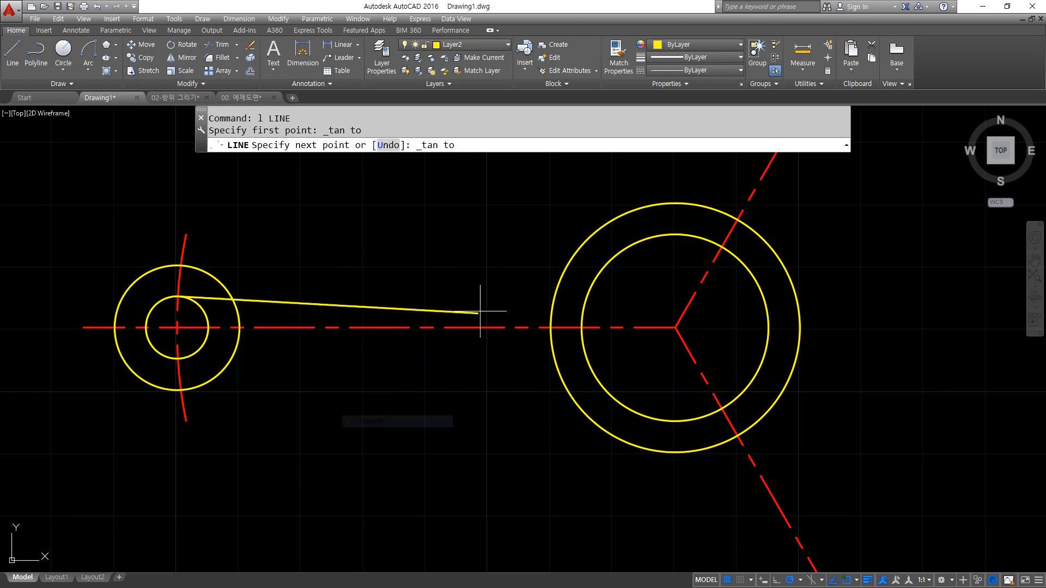
left_click(574, 254)
key("Return")
Draw a line tangent to the lower side of the left arm's small hole and the hub's outer circle.
key("Return")
right_click(348, 212, "shift")
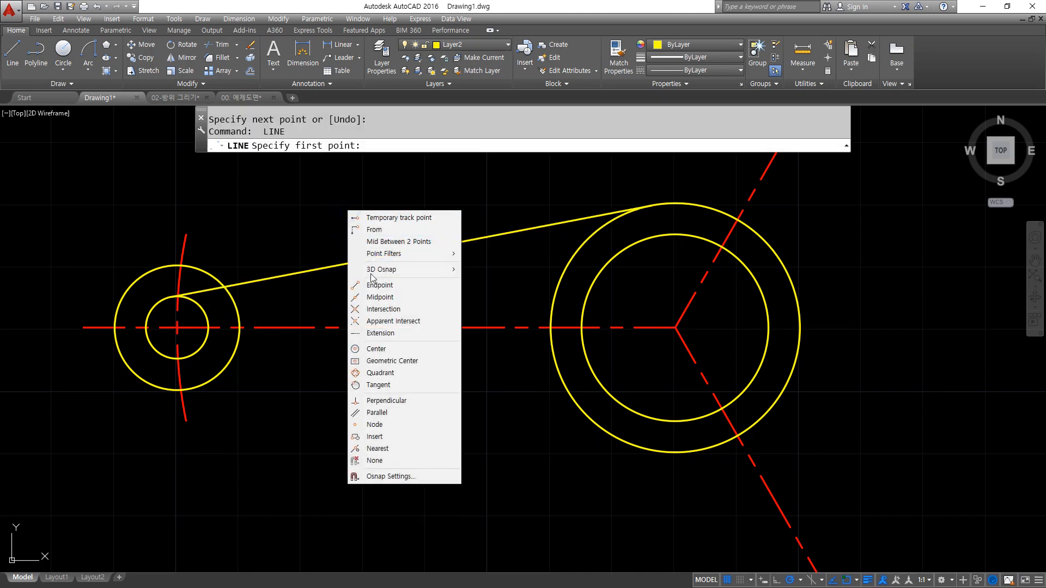
left_click(380, 385)
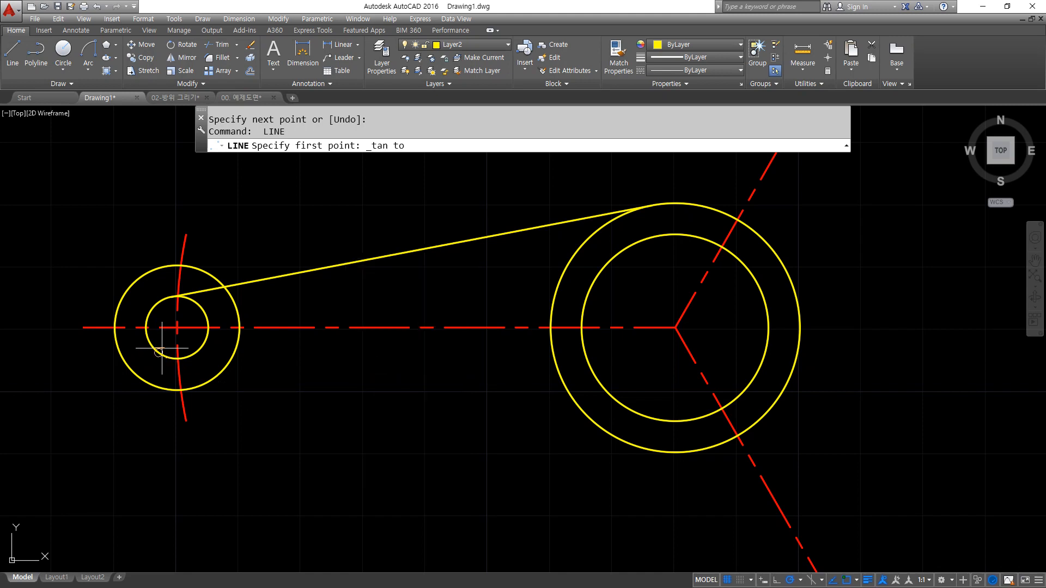
left_click(162, 348)
right_click(415, 355, "shift")
left_click(460, 269)
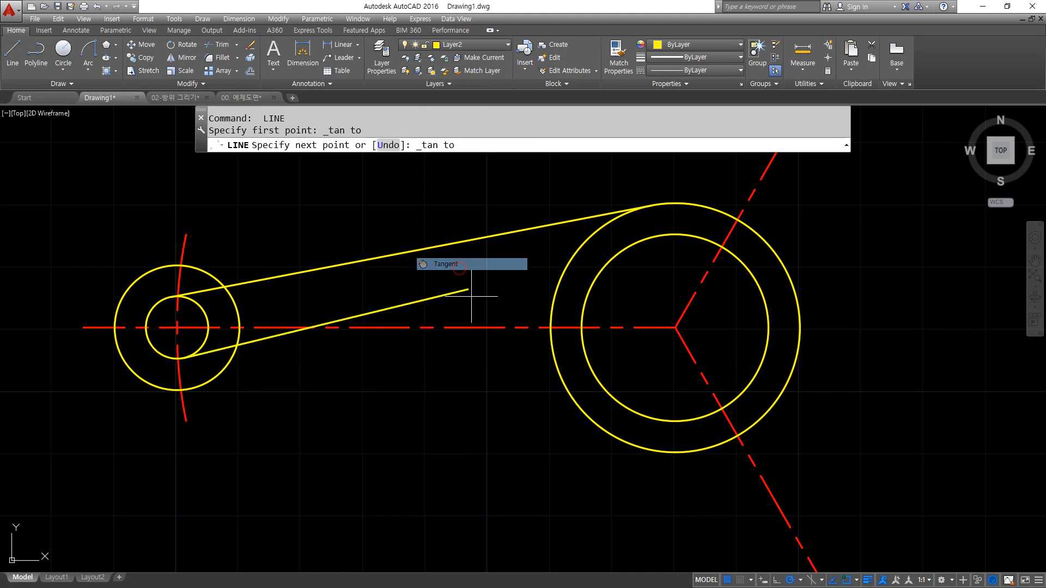
left_click(603, 428)
key("Return")
Draw the lower-right arm's lower-left edge as a line tangent to the hub's outer circle and the small hole.
scroll(612, 485, "down", 2)
middle_click_drag(612, 486, 323, 311)
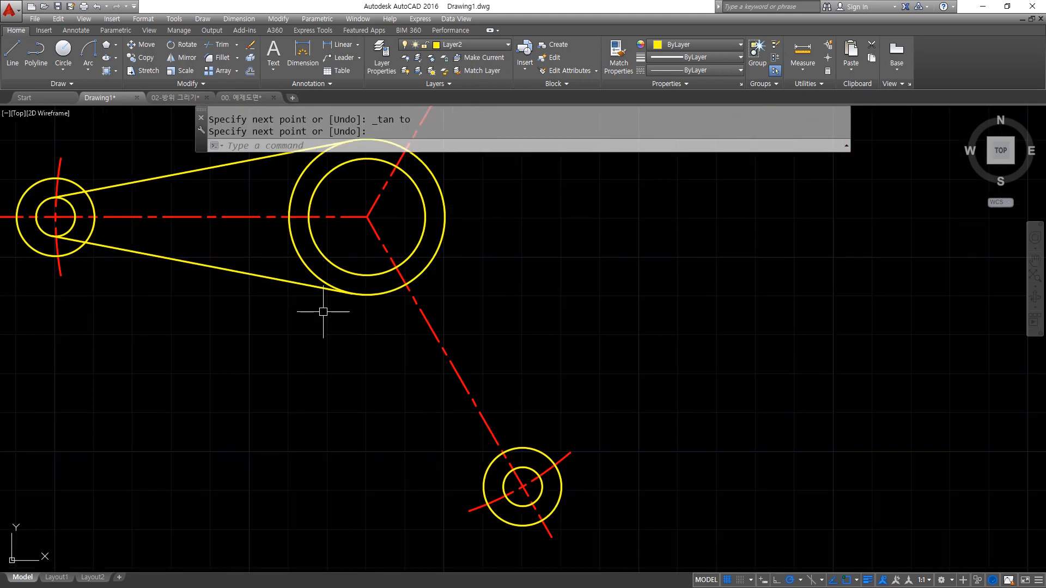
key("Return")
right_click(285, 251, "shift")
left_click(324, 429)
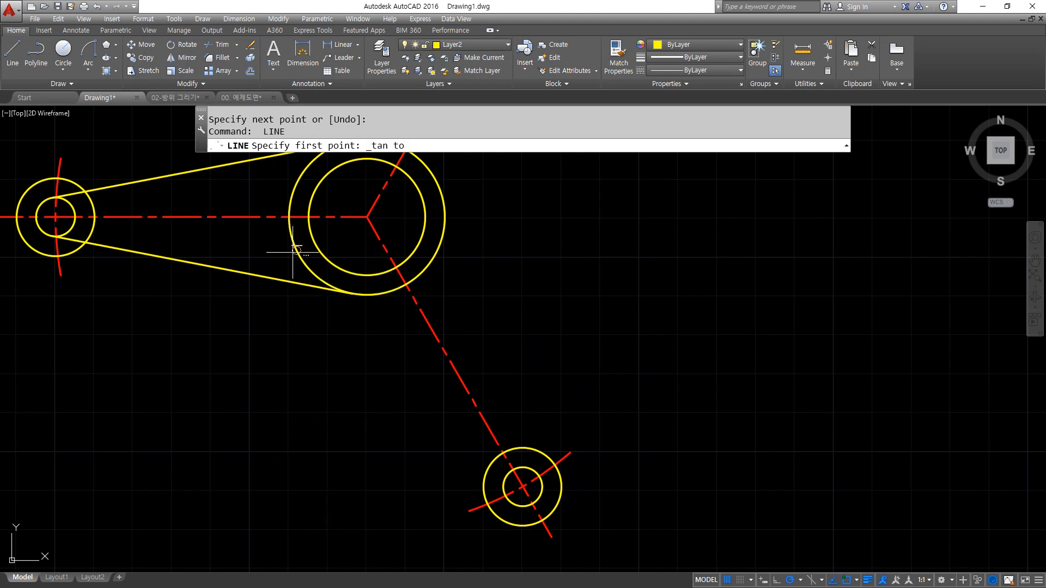
left_click(294, 252)
right_click(415, 355, "shift")
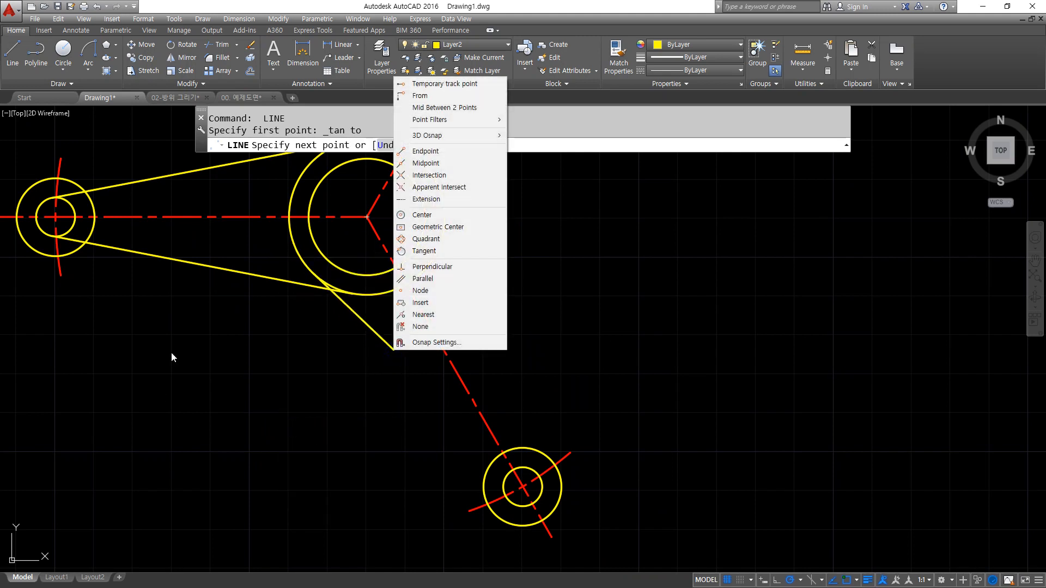
left_click(424, 250)
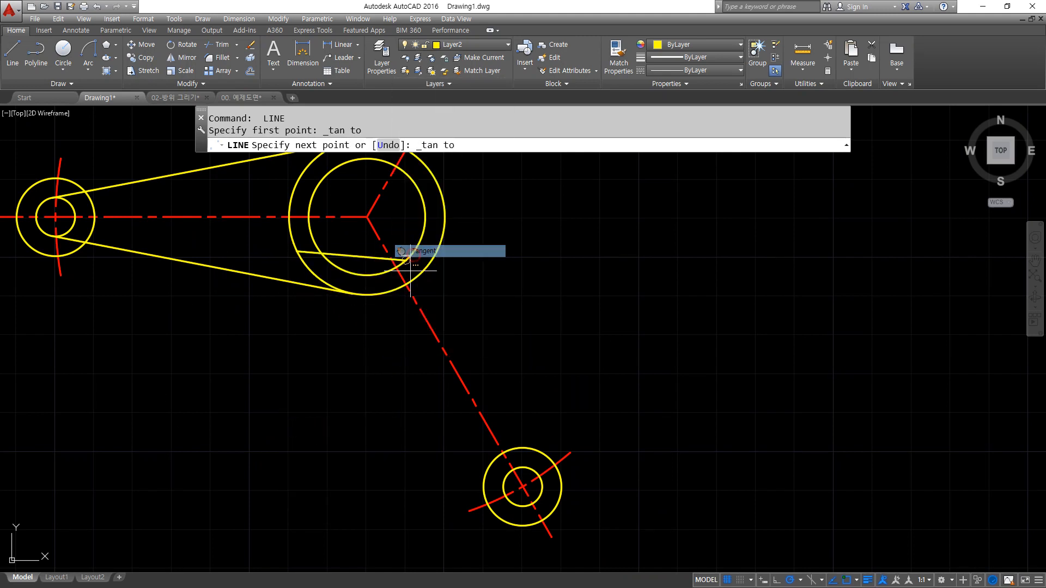
left_click(521, 512)
key("Return")
Draw the lower-right arm's right edge as a line tangent to its small hole and the hub's outer circle.
key("Return")
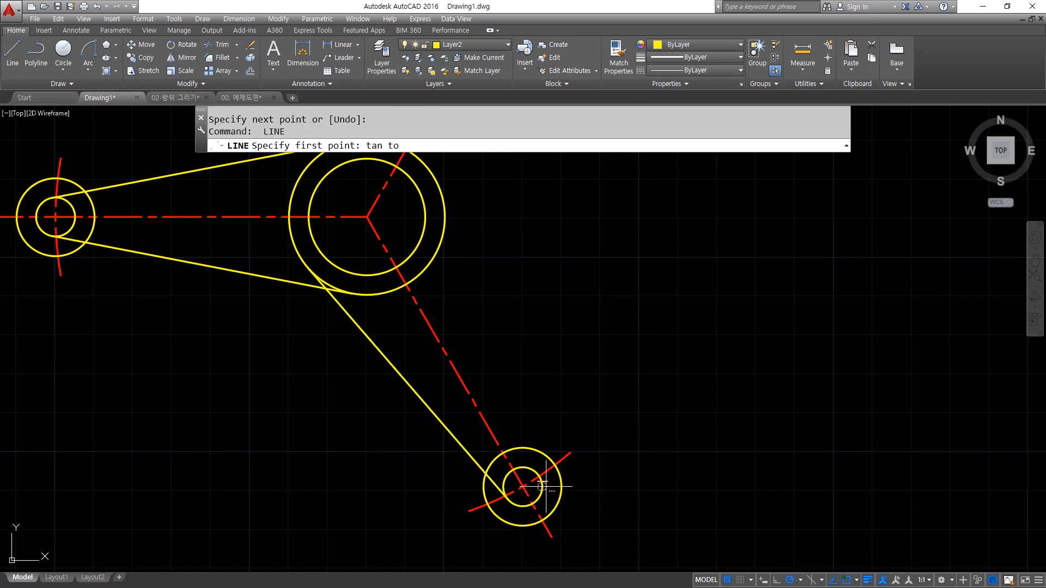
left_click(542, 486)
type("tan")
key("Return")
left_click(440, 242)
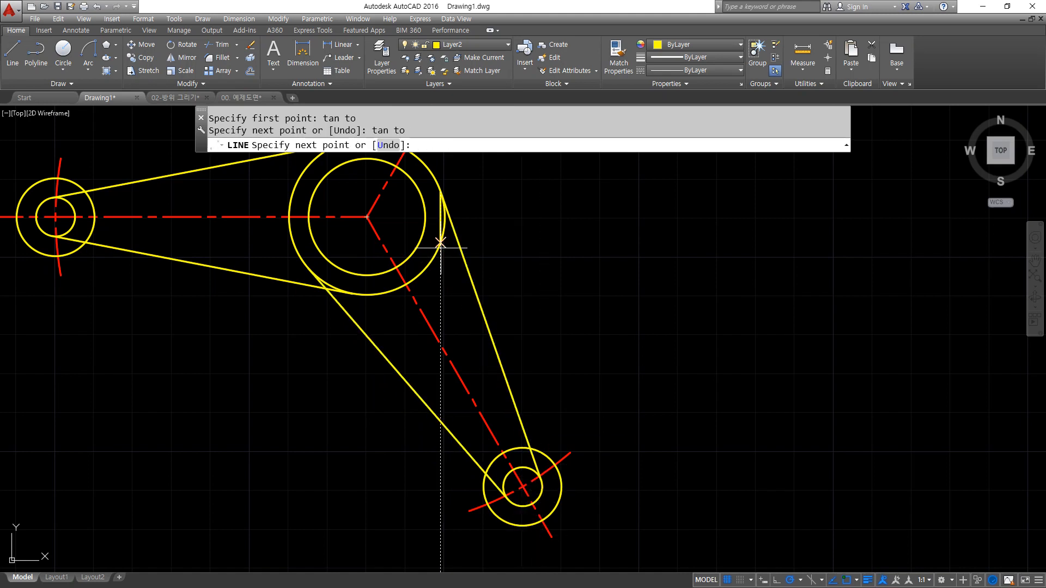
key("Return")
Draw the upper-right arm's right edge as a line tangent to its small hole and the hub's outer circle.
mouse_move(483, 187)
middle_mouse_down()
mouse_move(471, 338)
mouse_move(449, 346)
middle_mouse_up()
key("Return")
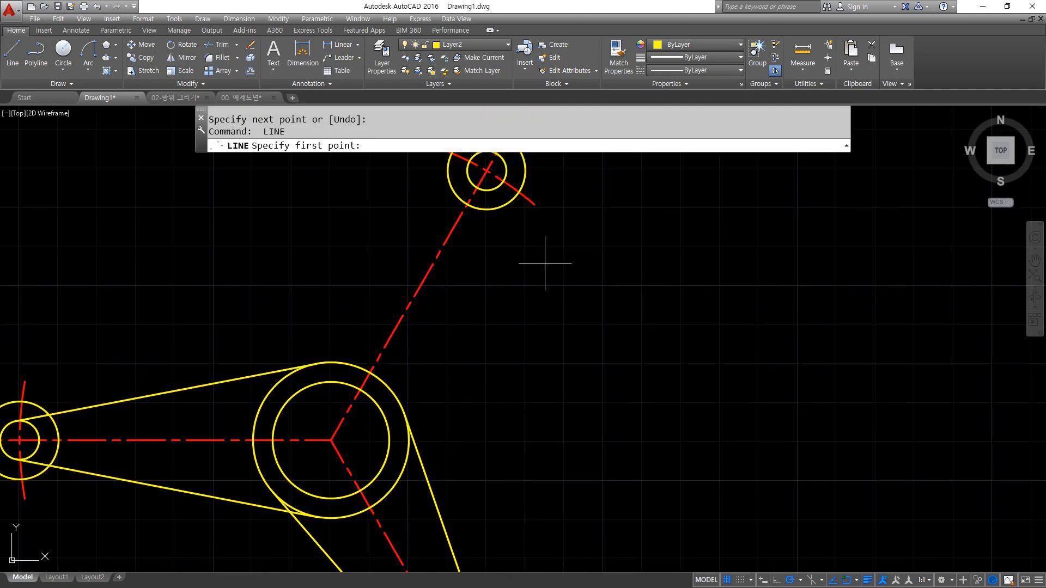
right_click(545, 264, "shift")
left_click(573, 441)
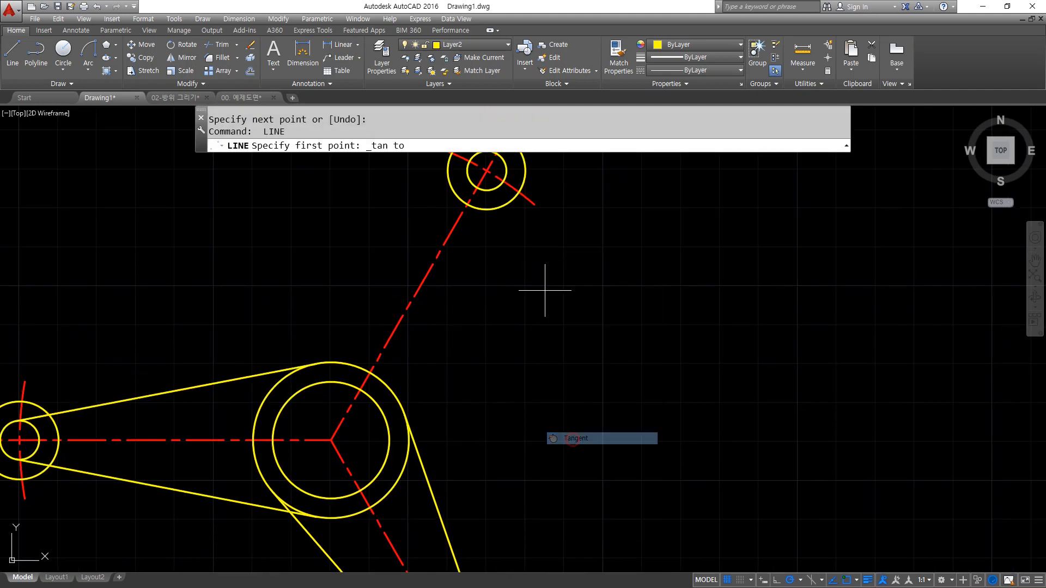
left_click(506, 173)
right_click(544, 289, "shift")
left_click(599, 464)
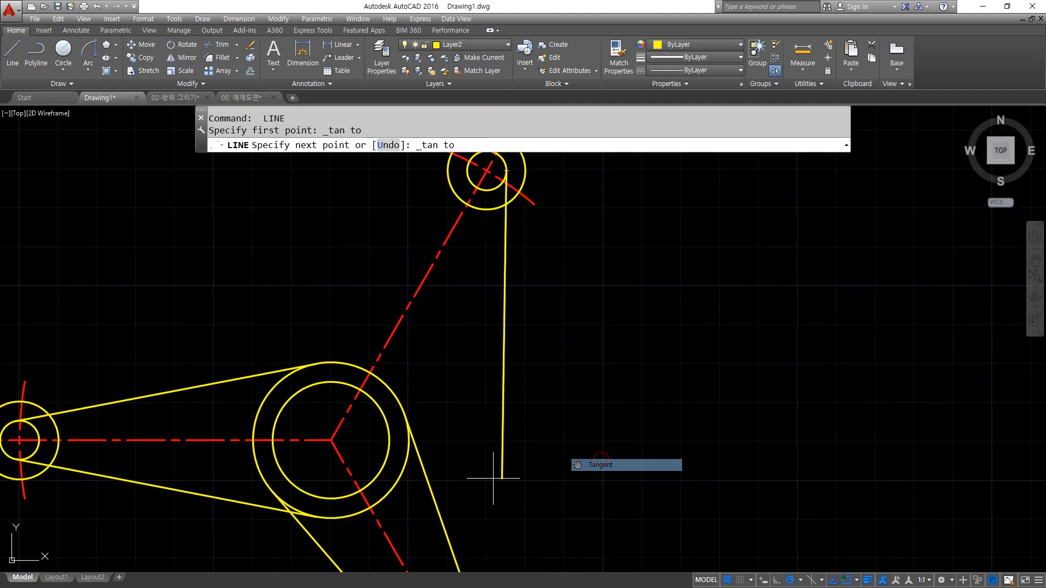
left_click(398, 480)
key("Return")
Draw the upper-right arm's upper-left edge as a line tangent to its small hole and the hub's outer circle.
middle_click_drag(423, 391, 444, 445)
key("Return")
right_click(632, 251, "shift")
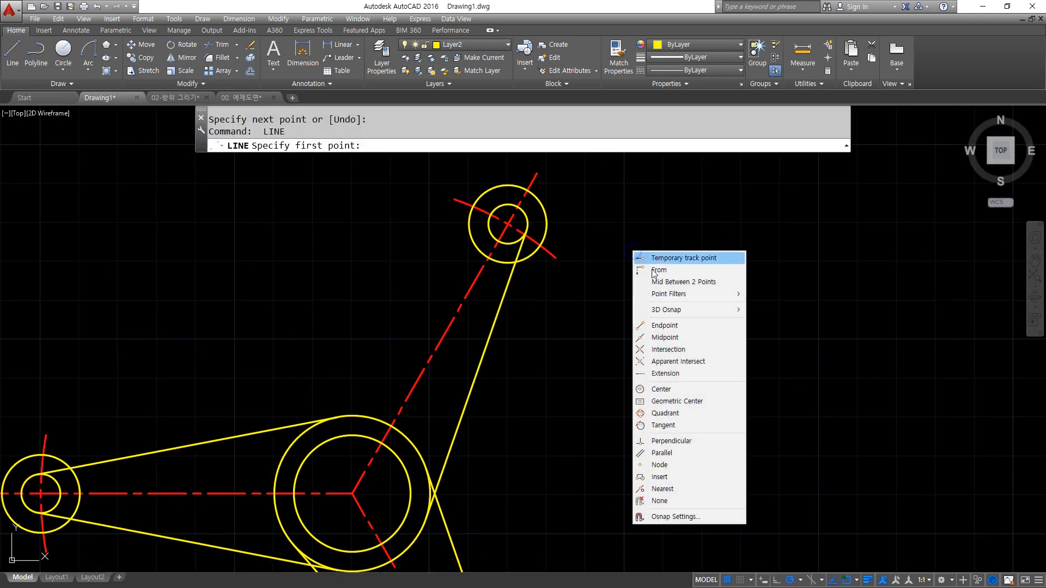
left_click(670, 430)
left_click(508, 205)
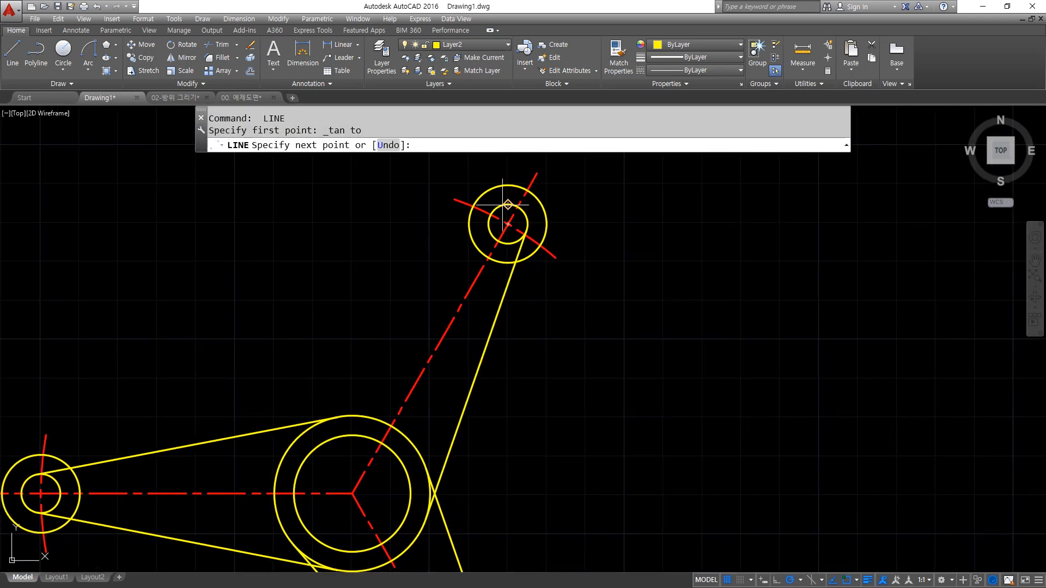
right_click(629, 270, "shift")
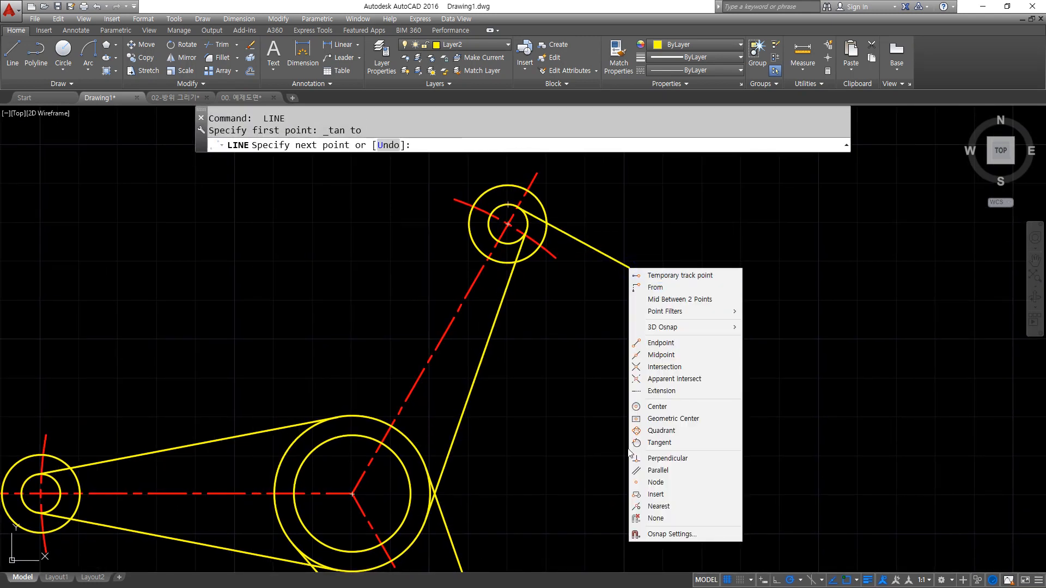
left_click(658, 443)
left_click(305, 430)
key("Return")
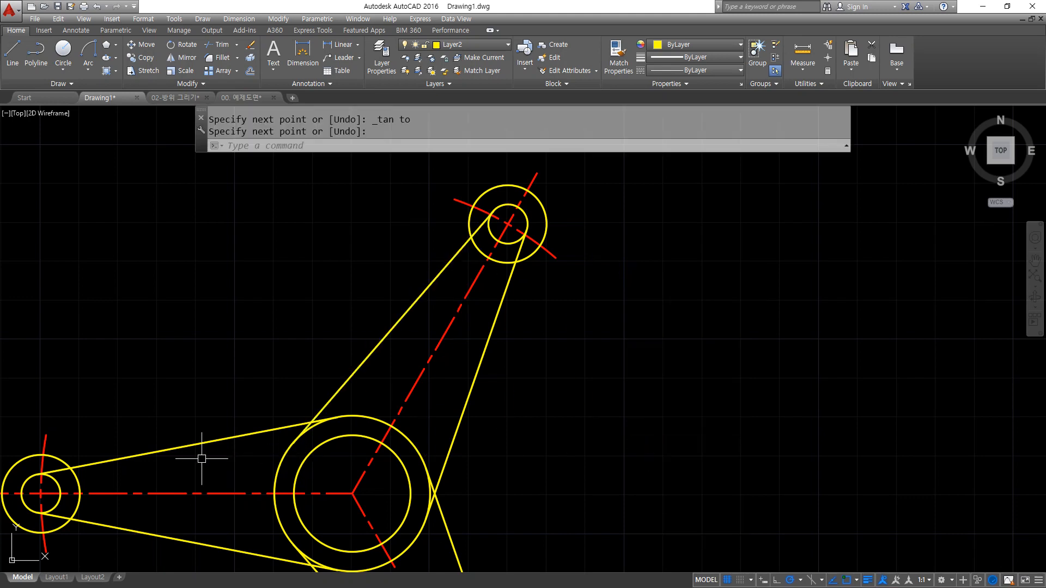
Offset the left arm's two tangent lines outward by 5.
scroll(343, 354, "down", 3)
type("o")
key("Return")
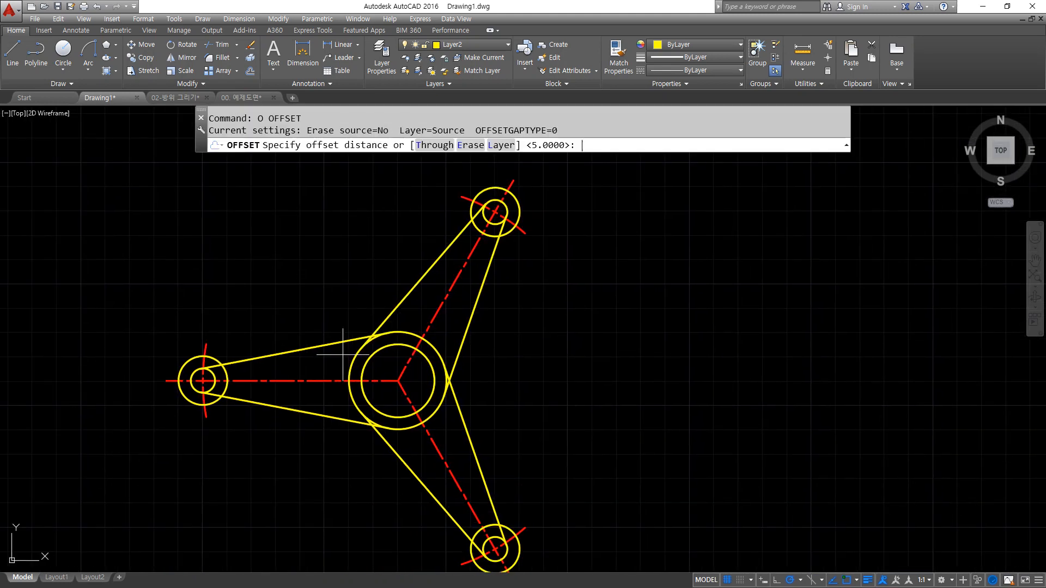
key("Return")
left_click(305, 346)
left_click(289, 297)
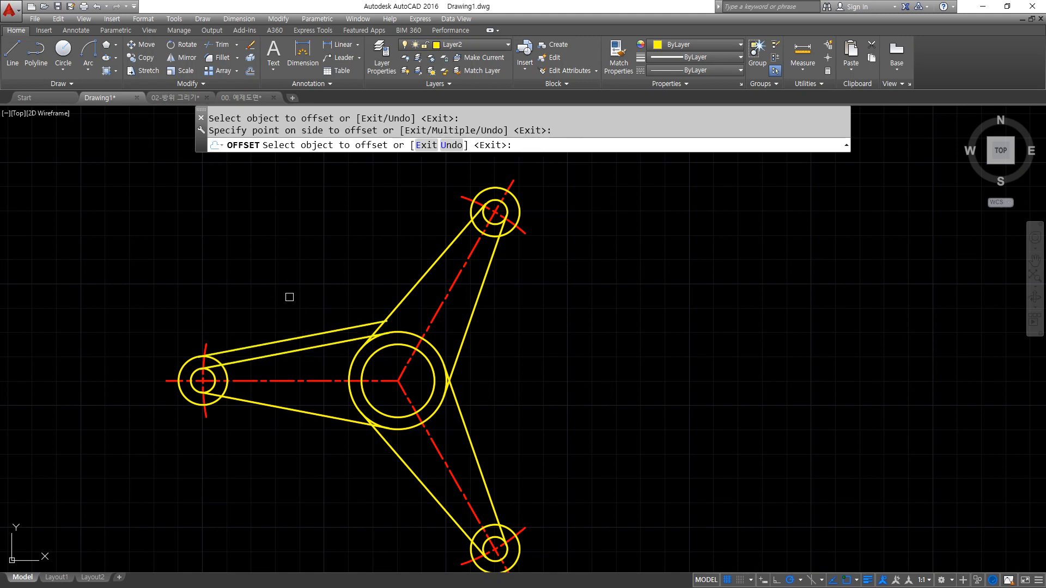
left_click(280, 405)
left_click(229, 479)
Offset the four tangent lines of the lower-right and upper-right arms outward by 5.
left_click(403, 461)
left_click(345, 502)
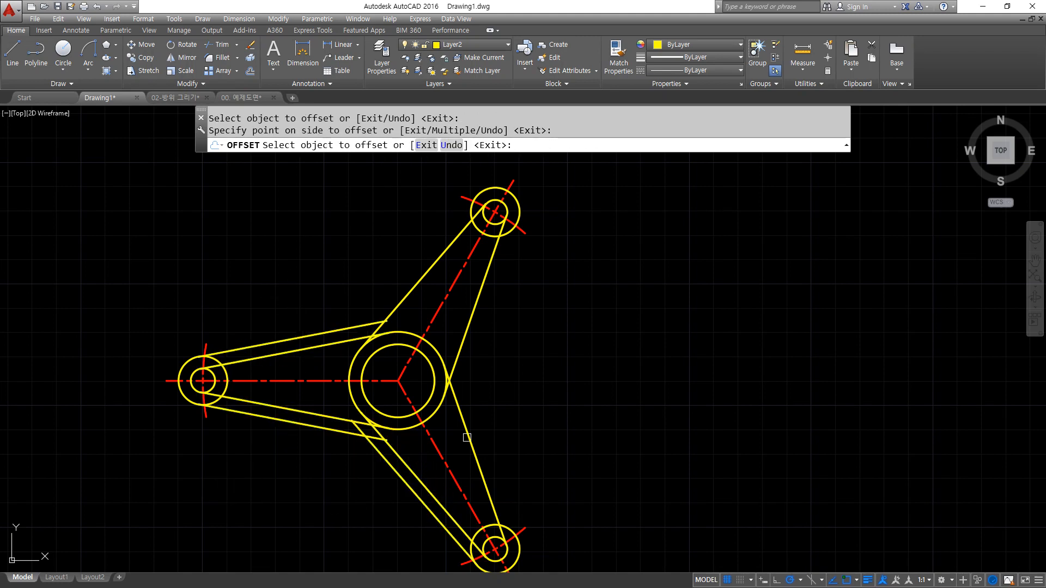
left_click(467, 437)
left_click(525, 371)
left_click(481, 299)
left_click(546, 315)
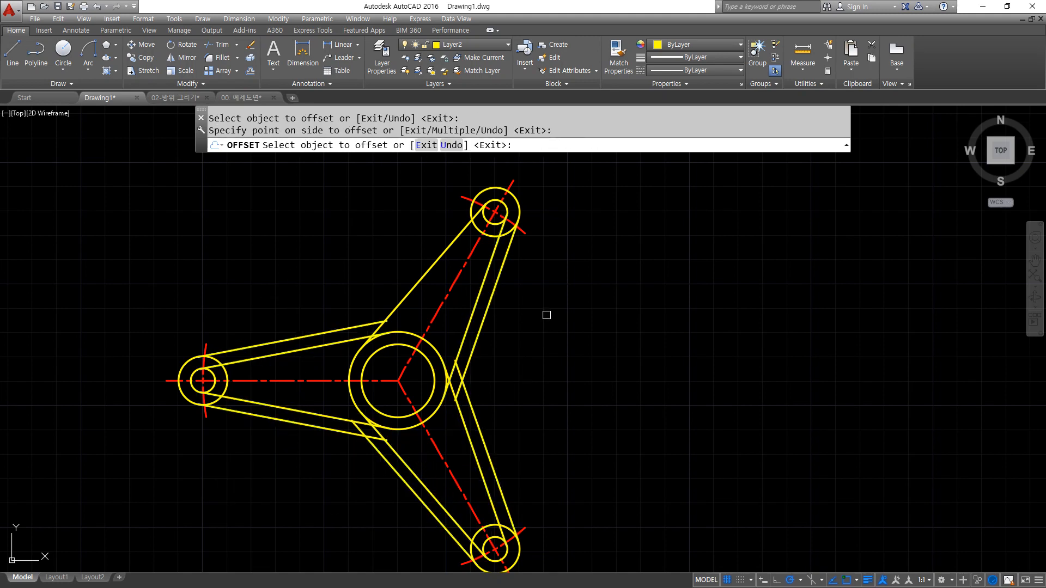
left_click(429, 264)
left_click(393, 238)
key("Return")
Draw a radius 30 circle tangent to the outer offset lines where the left and upper-right arms meet.
scroll(357, 325, "up", 2)
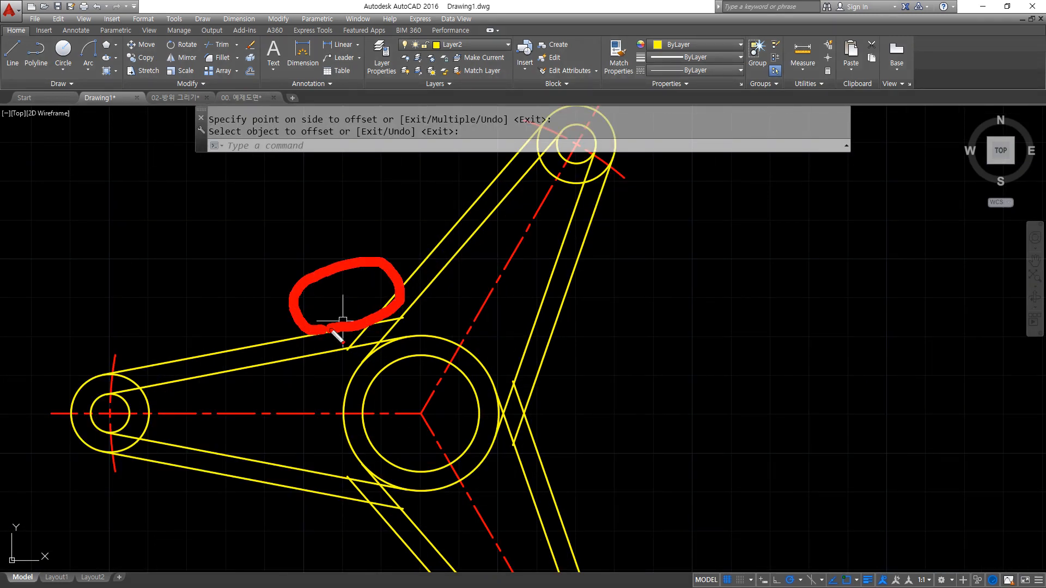
key("Escape")
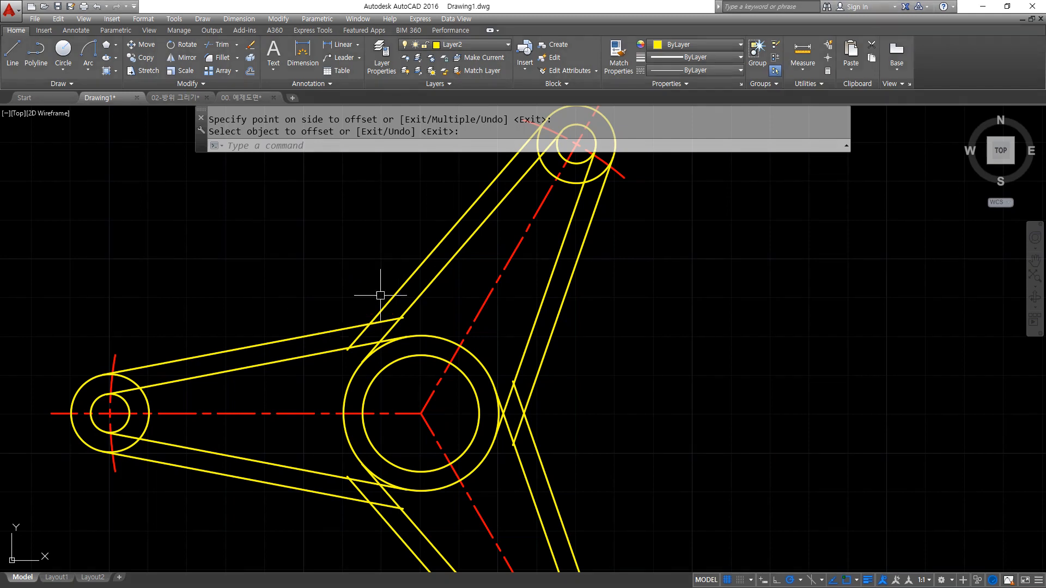
type("c")
key("Return")
type("t")
key("Return")
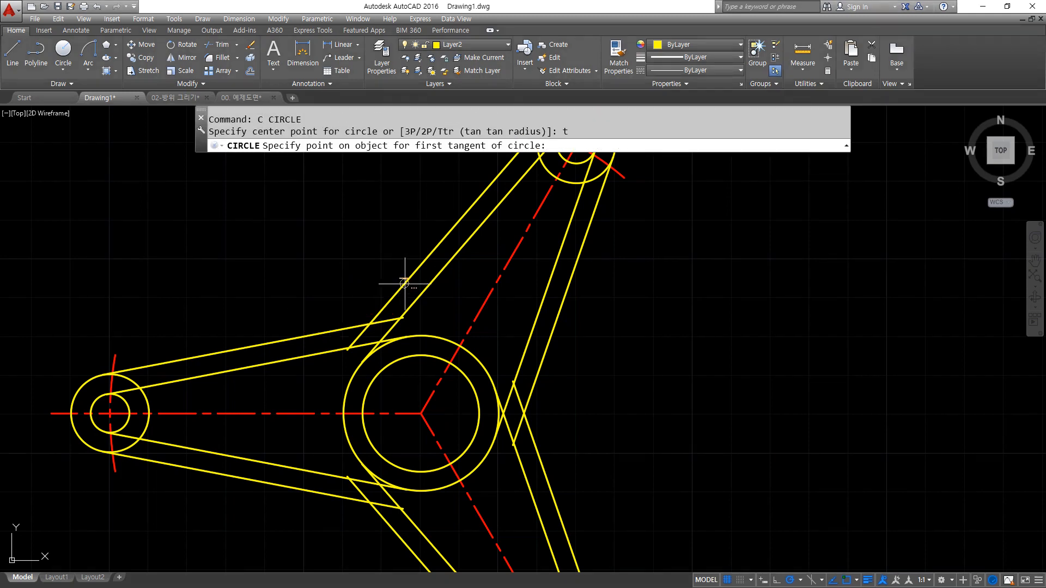
left_click(405, 283)
left_click(322, 333)
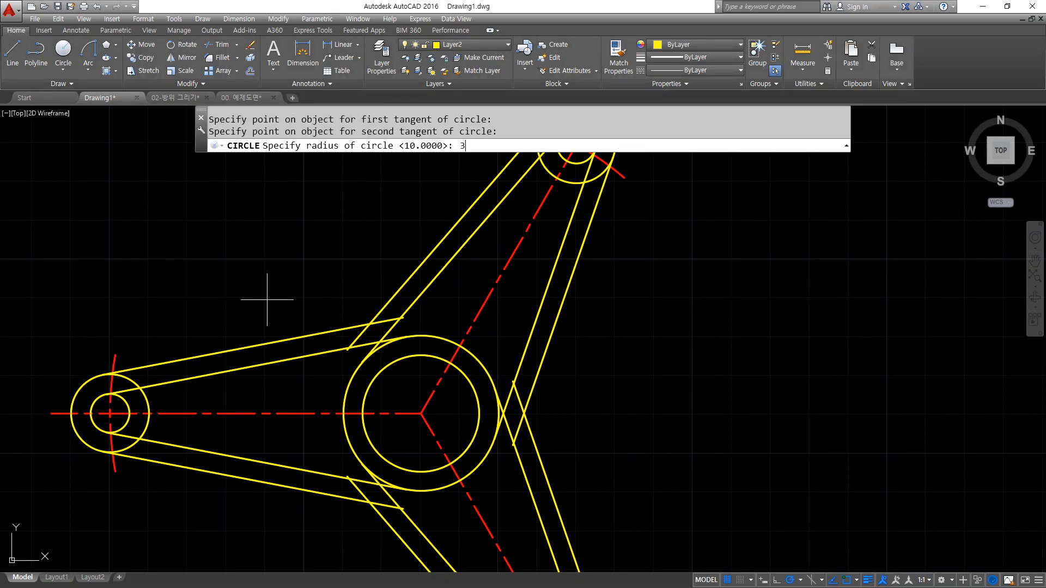
type("30")
key("Return")
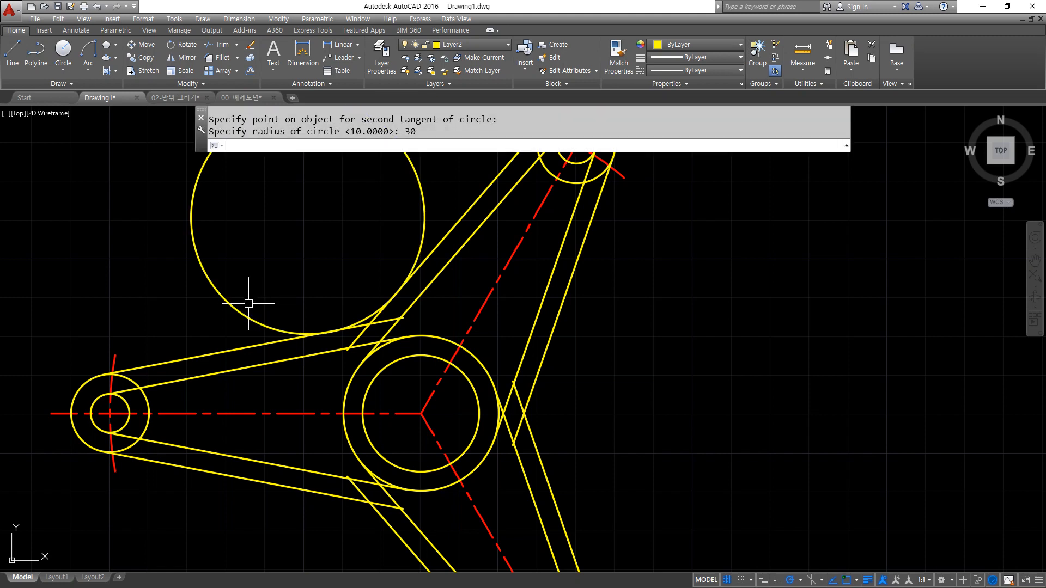
Trim the ends of the two outer offset lines that extend past the radius 30 circle.
type("tr")
key("Return")
left_click(229, 311)
key("Return")
left_click(335, 335)
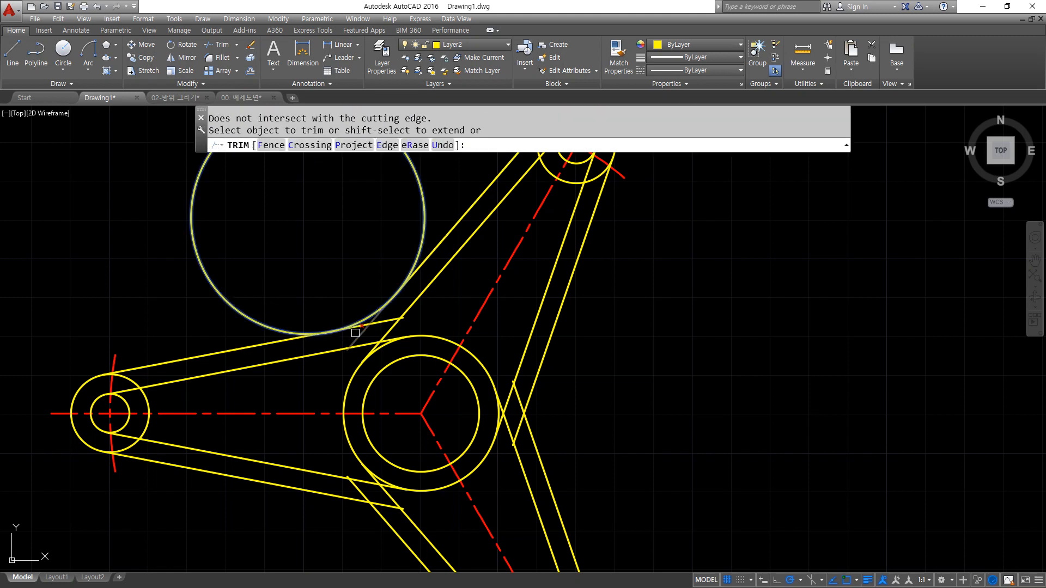
key("Return")
Trim the radius 30 circle down to the arc joining the left and upper-right arms' outer lines.
key("Return")
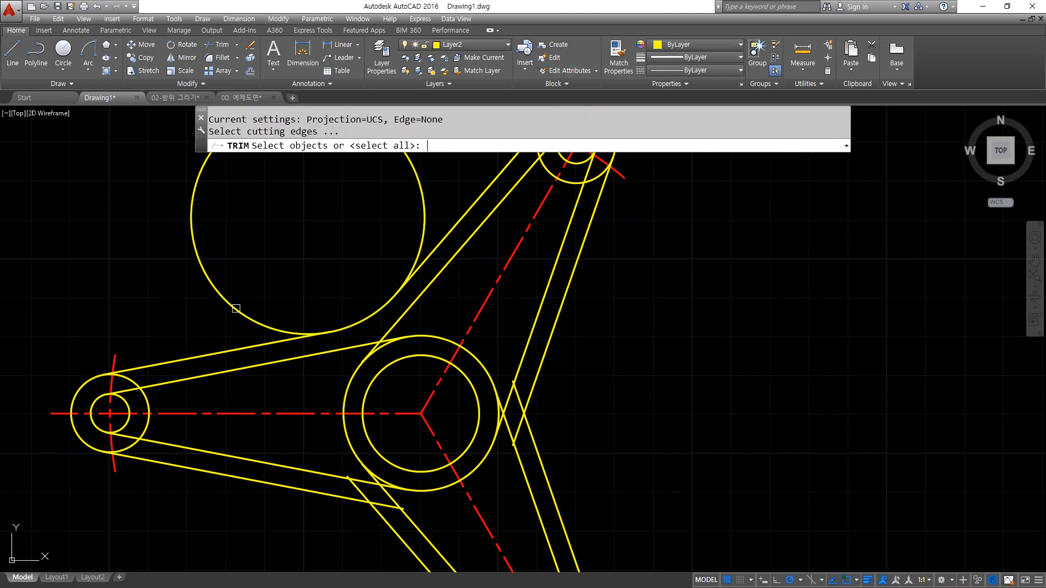
key("Return")
left_click(231, 305)
key("Return")
Fillet the outer offset lines of the left and lower-right arms with a radius of 30.
middle_click_drag(375, 443, 366, 388)
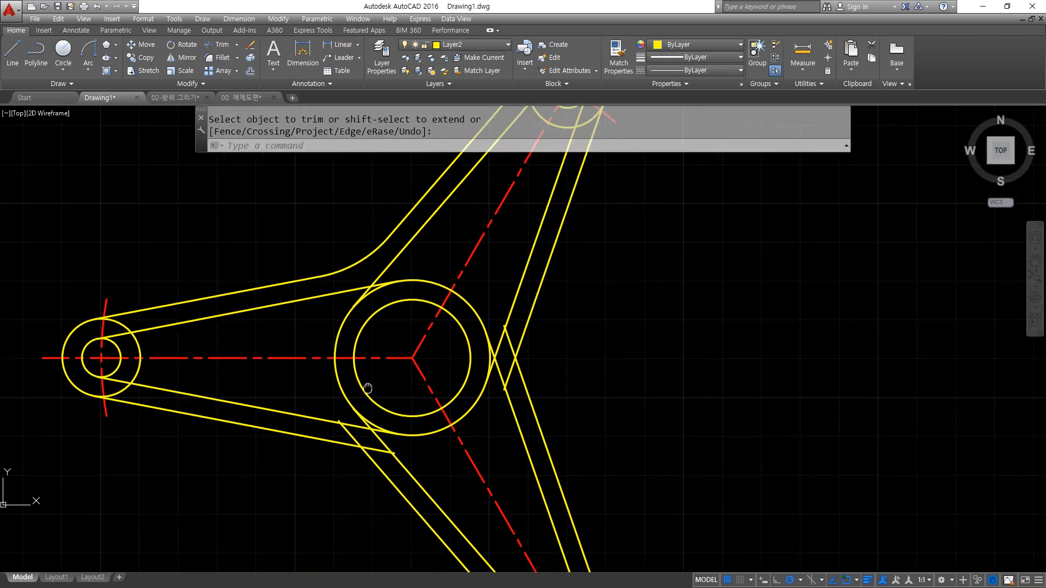
type("f")
key("Return")
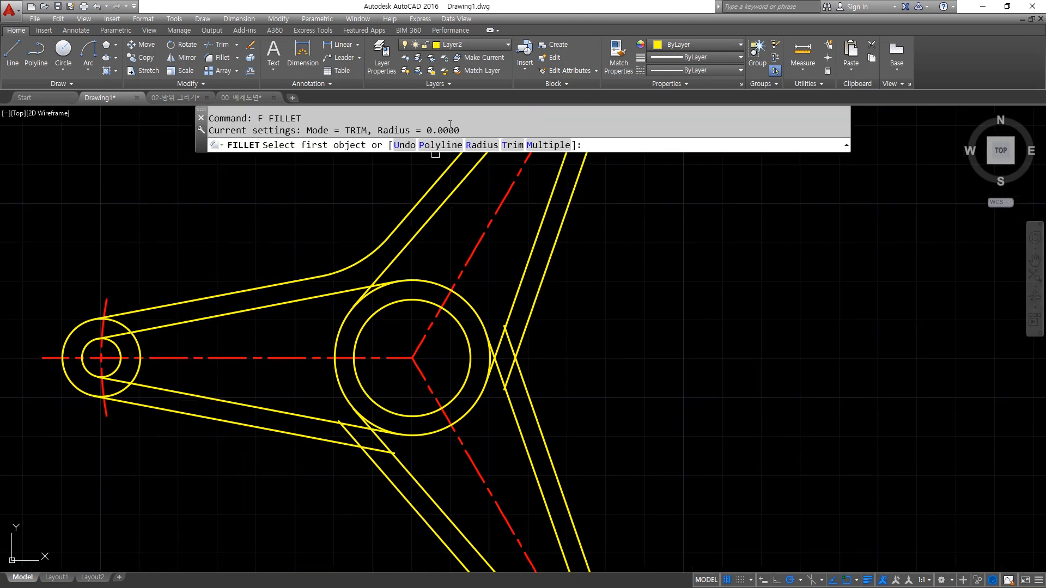
left_click(481, 145)
key("Return")
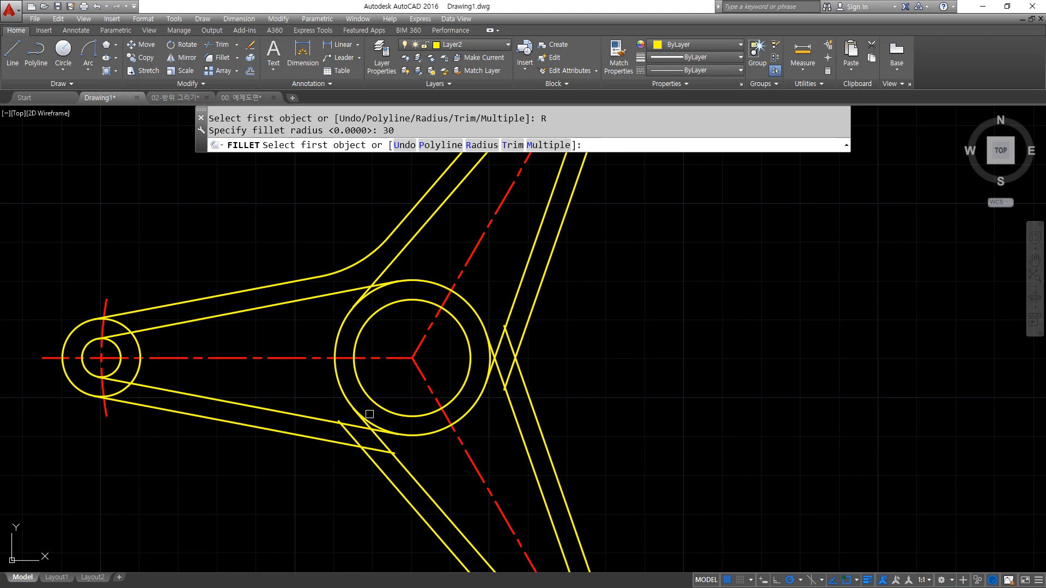
left_click(319, 438)
left_click(372, 466)
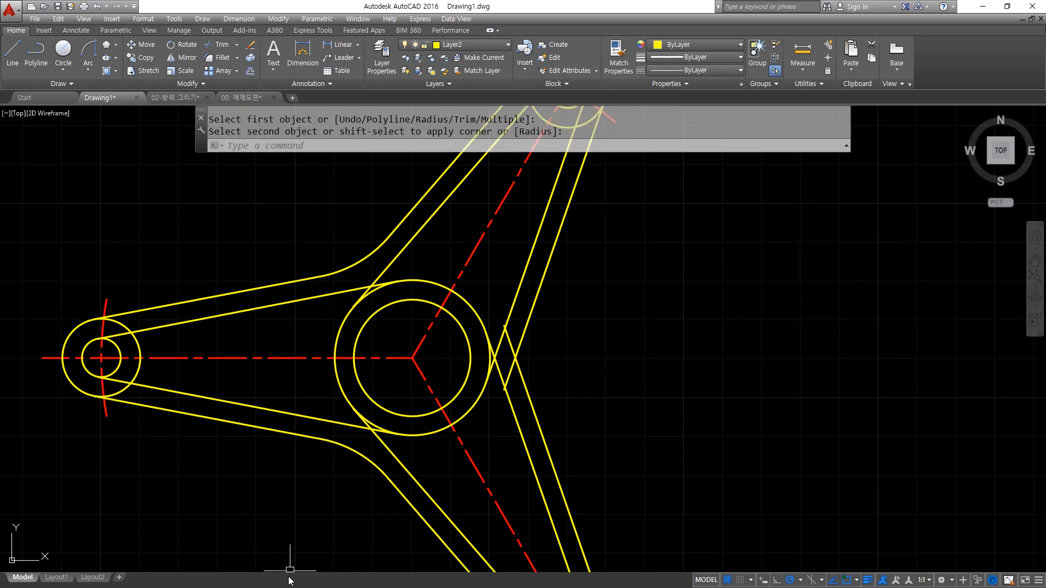
Fillet the outer offset lines of the upper-right and lower-right arms with the same radius of 30.
key("Return")
left_click(534, 302)
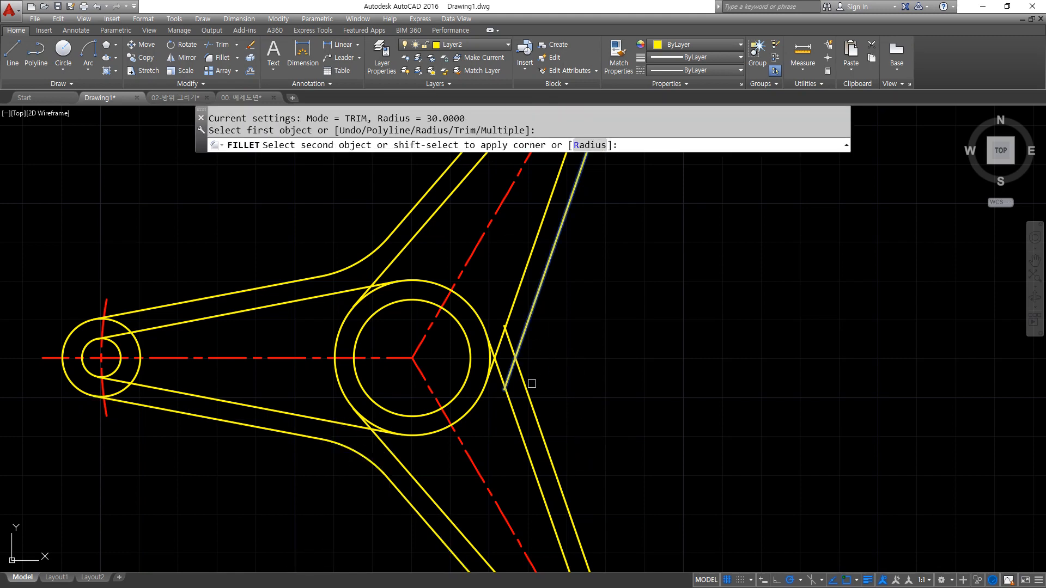
left_click(532, 383)
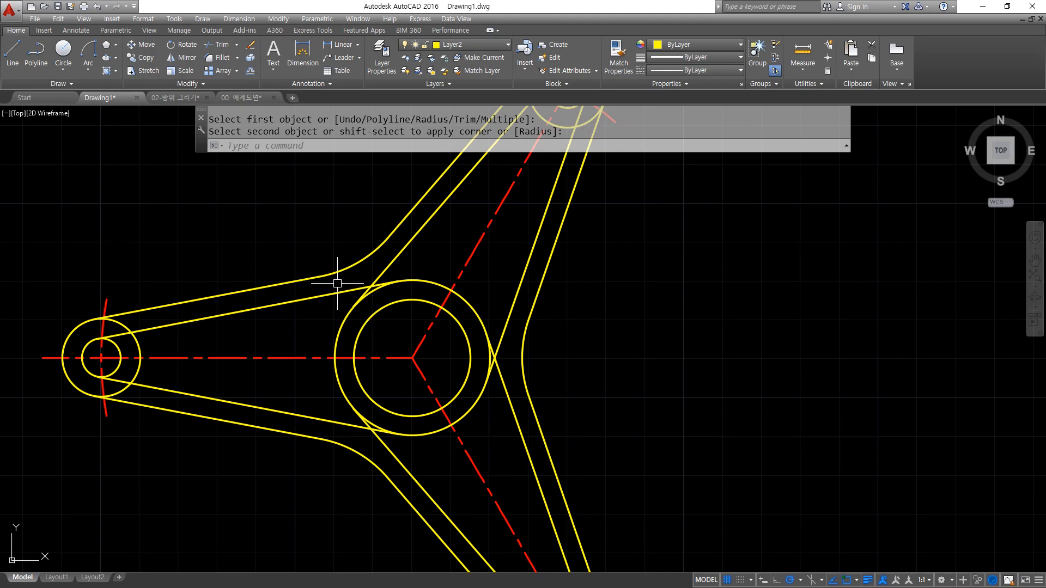
Fillet both inner lines of the left arm to the hub's outer circle with a radius of 4.
type("f")
key("Return")
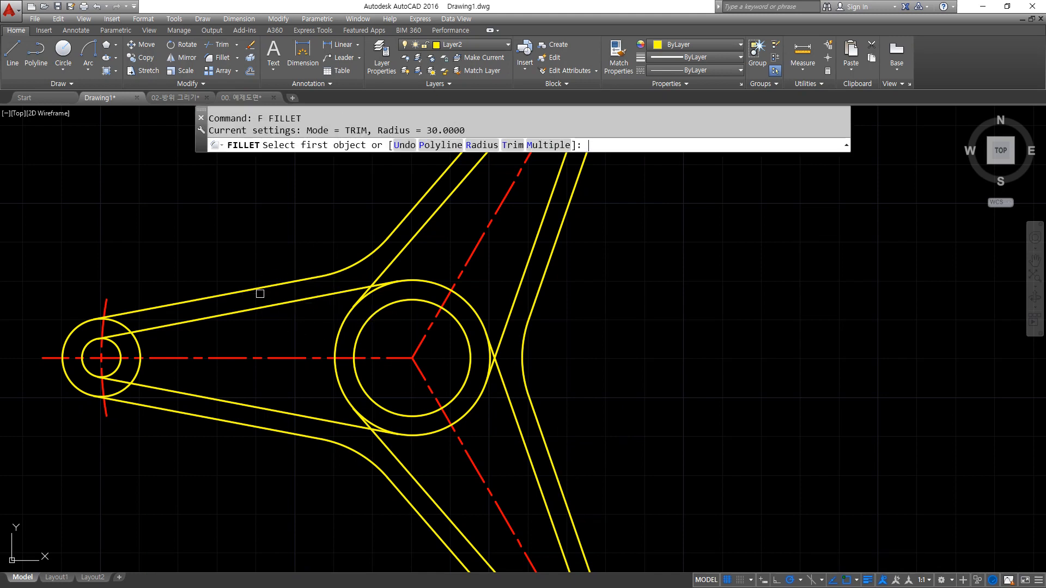
type("r")
key("Return")
type("4")
key("Return")
left_click(314, 298)
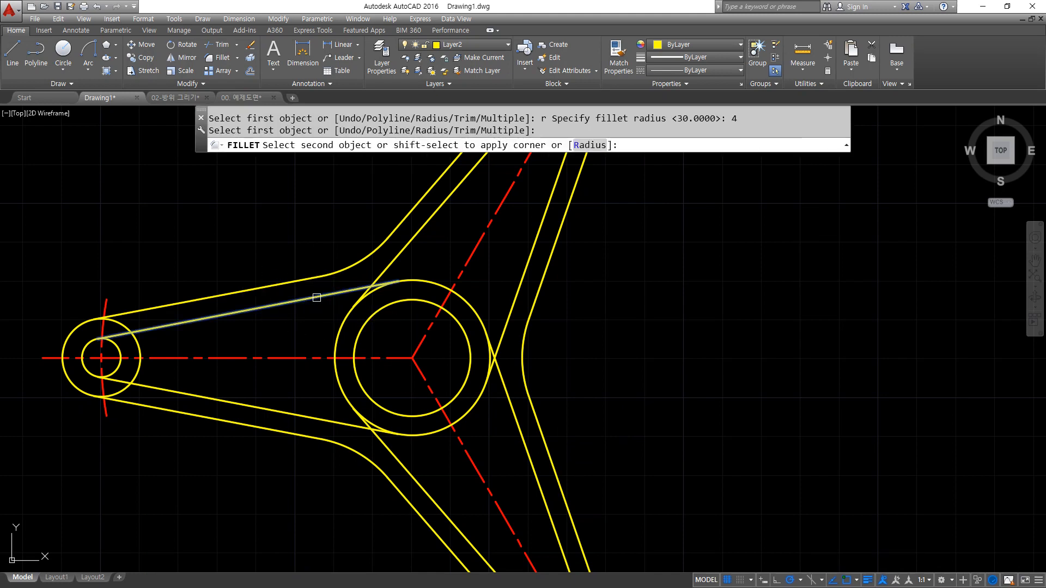
left_click(335, 330)
key("Return")
left_click(359, 411)
left_click(322, 419)
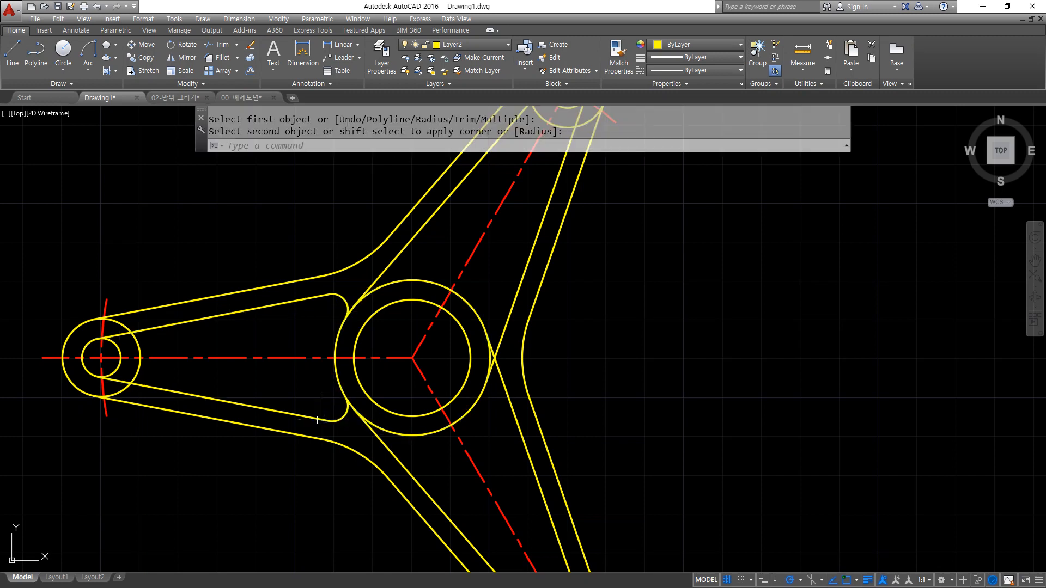
Fillet both inner lines of the lower-right arm to the hub's outer circle with radius 4.
key("Return")
left_click(404, 464)
left_click(419, 436)
key("Return")
left_click(472, 408)
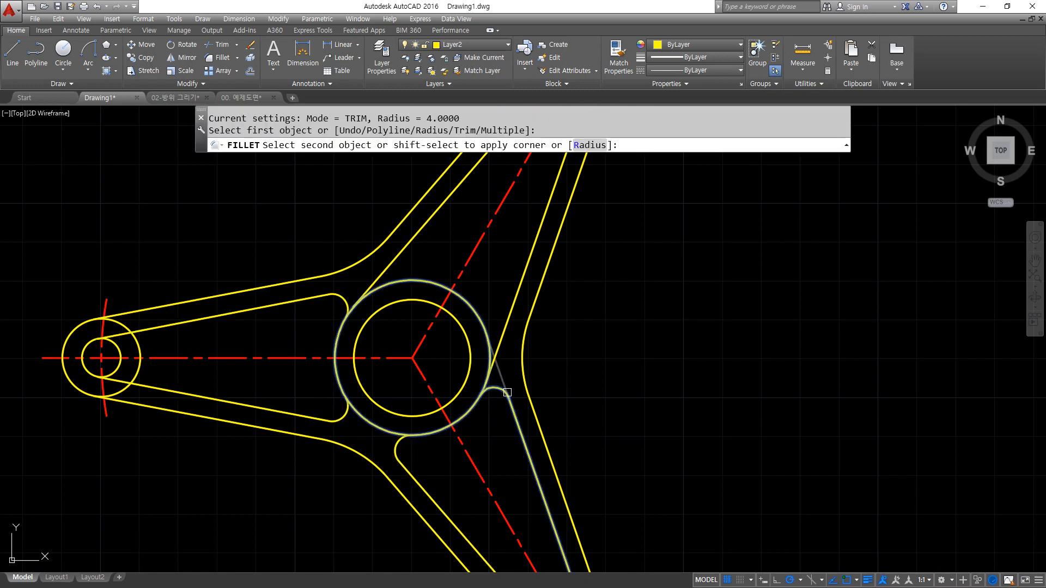
left_click(506, 391)
Fillet both inner lines of the upper-right arm to the hub's outer circle with radius 4.
key("Return")
left_click(509, 321)
left_click(474, 305)
key("Return")
left_click(413, 280)
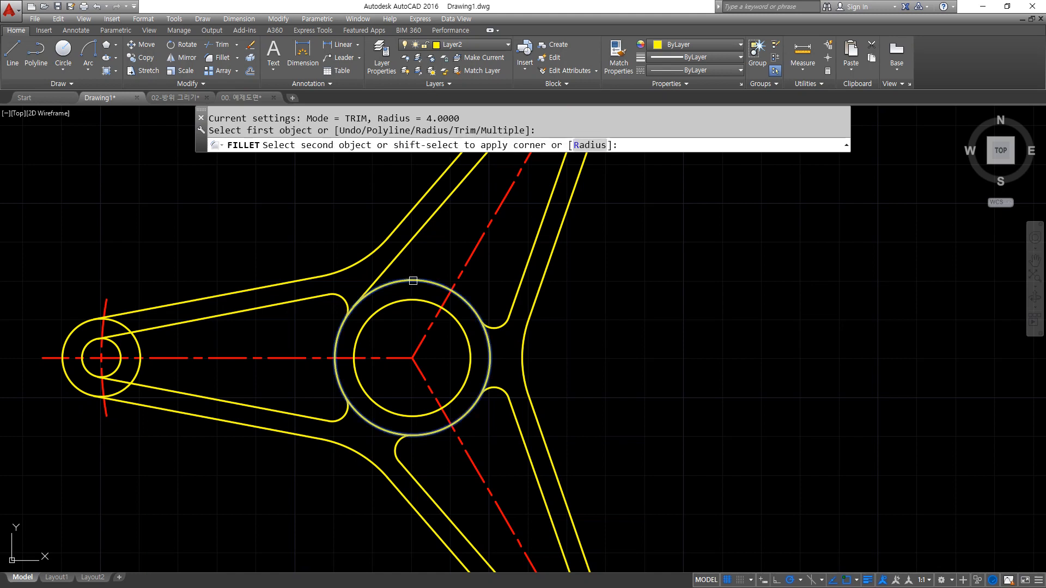
left_click(403, 248)
Draw a radius 2 circle tangent to the upper-right arm's outer end circle and its left inner line.
middle_click_drag(448, 276, 366, 432)
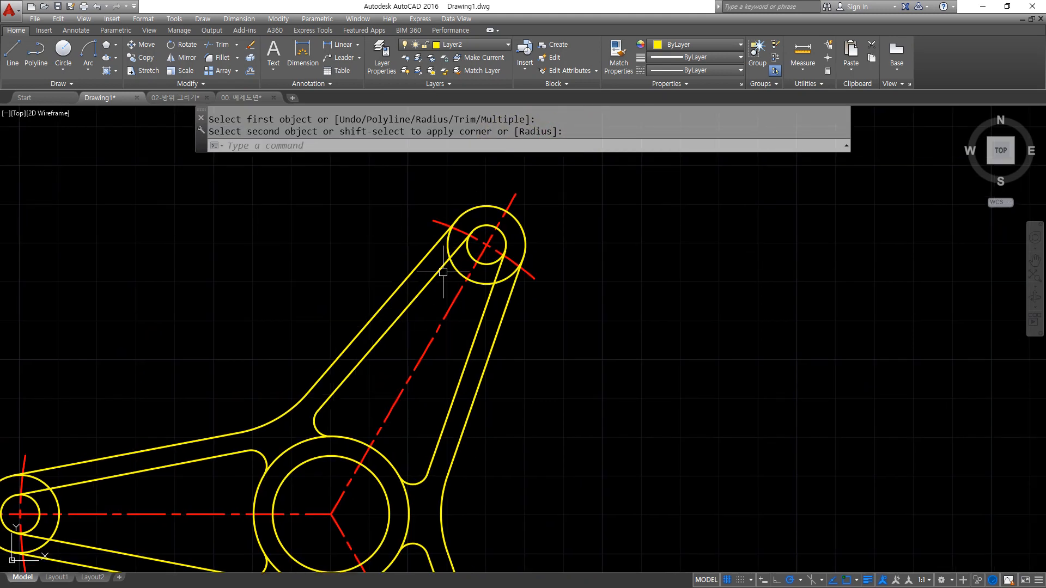
type("c")
key("Return")
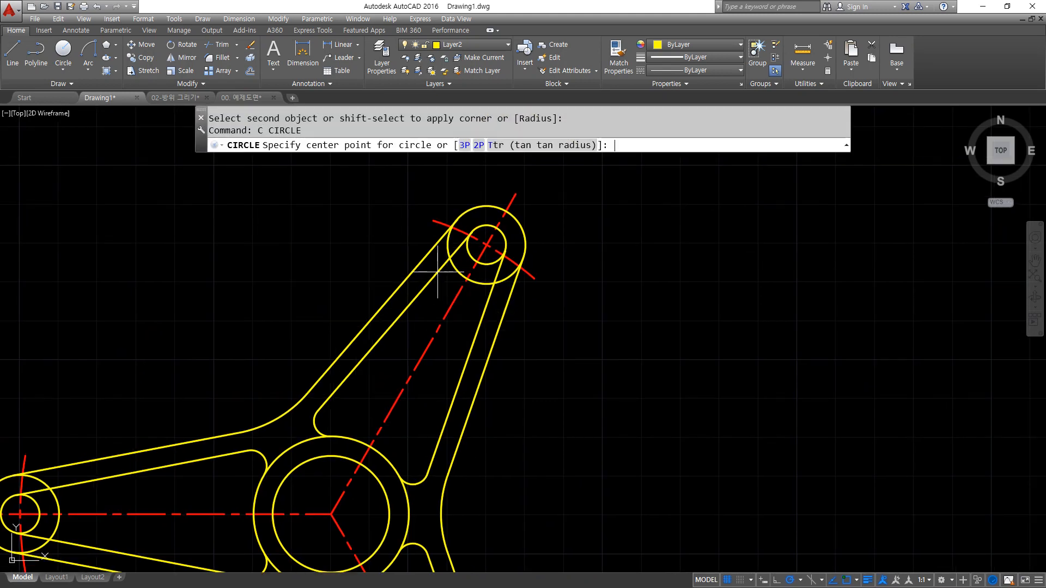
type("t")
key("Return")
scroll(455, 277, "up", 4)
left_click(455, 275)
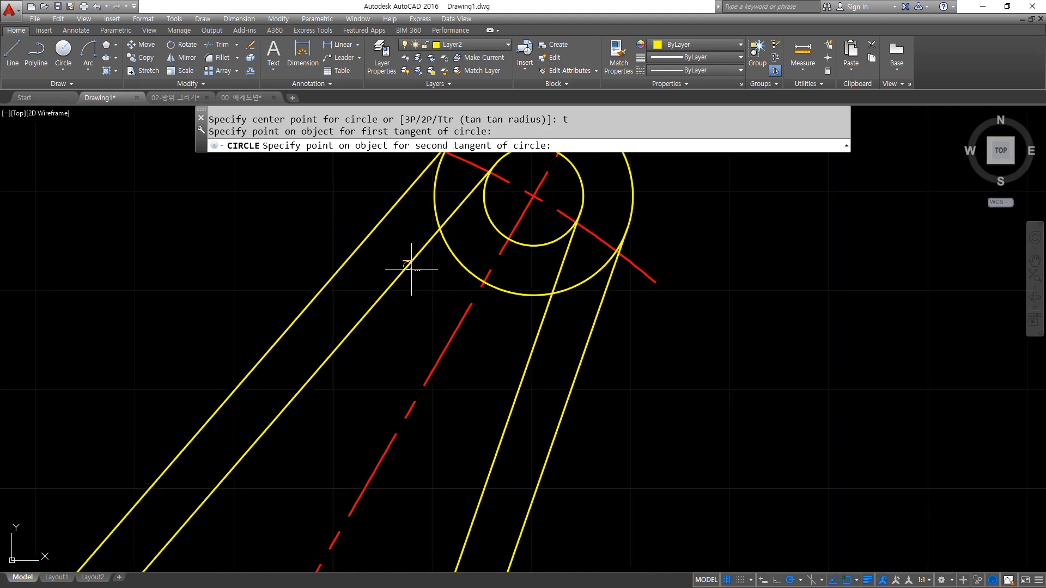
left_click(411, 273)
type("2")
key("Return")
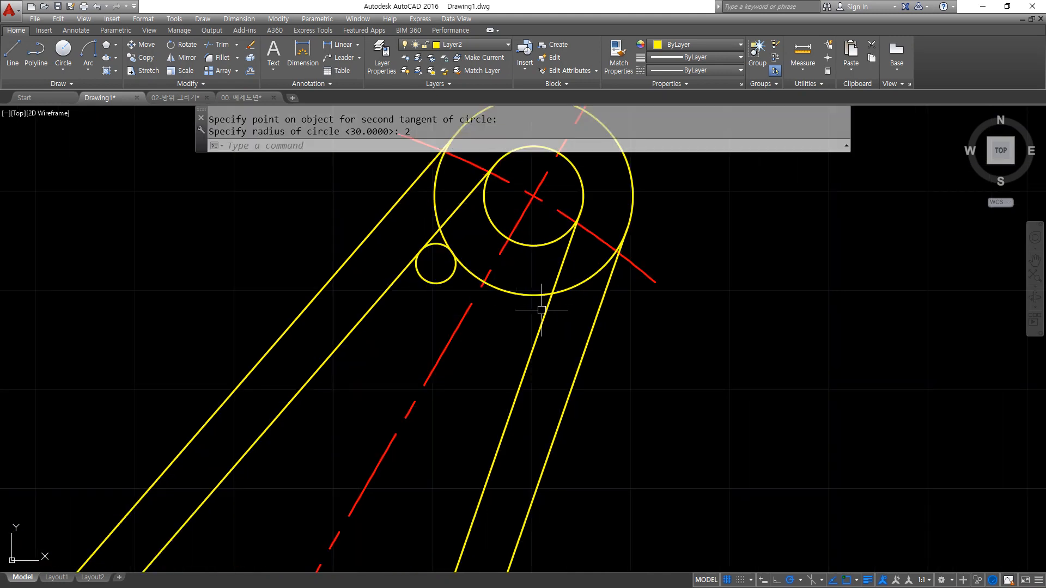
Fillet the upper-right arm's right inner line to its outer end circle with a radius of 2.
type("f")
key("Return")
type("r")
key("Return")
type("2")
key("Return")
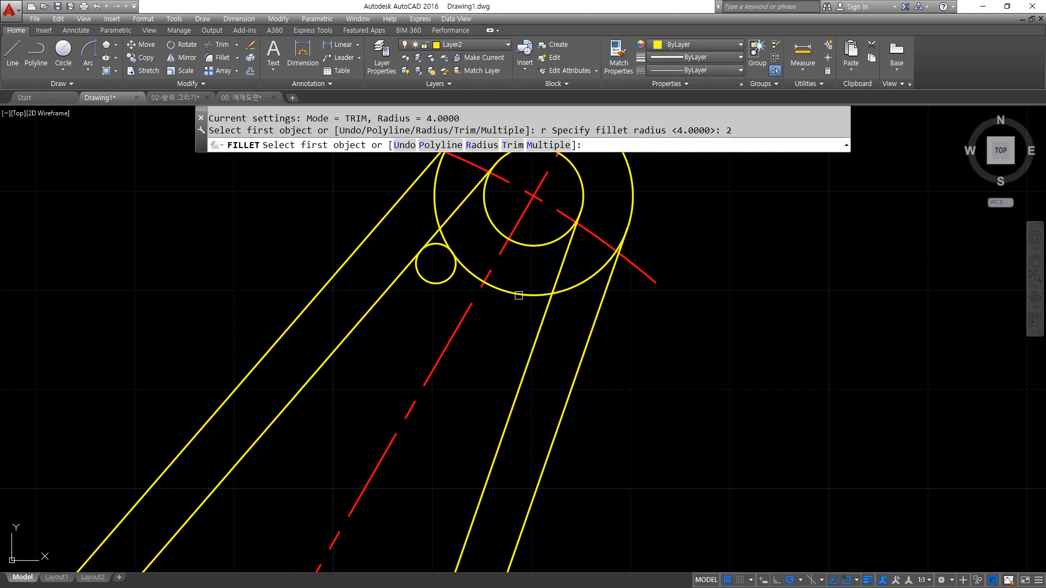
left_click(518, 295)
left_click(534, 352)
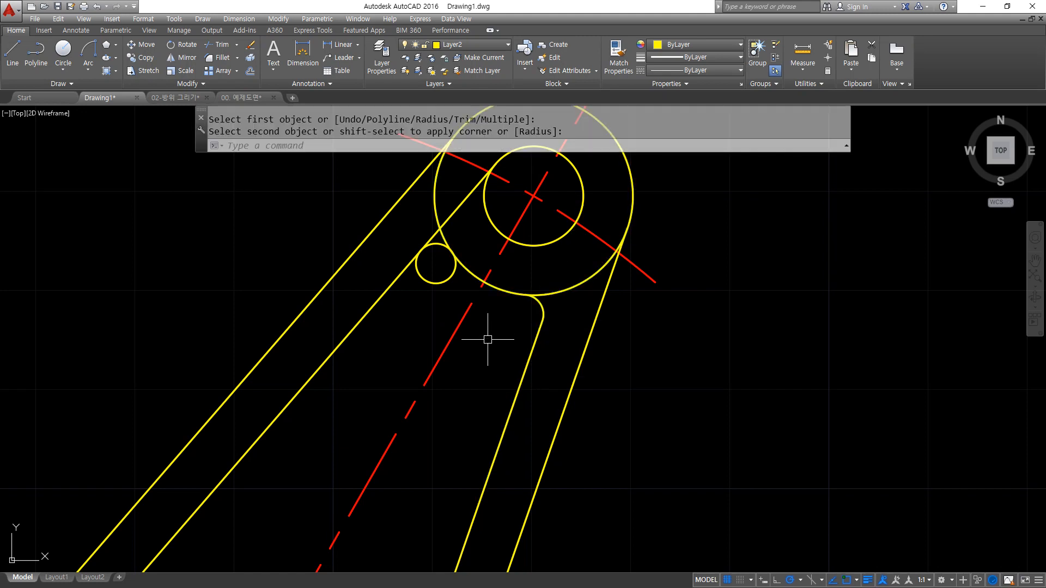
Trim the radius 2 circle down to its blend arc and cut back the left inner line beyond it.
type("tr")
key("Return")
key("Return")
left_click(440, 281)
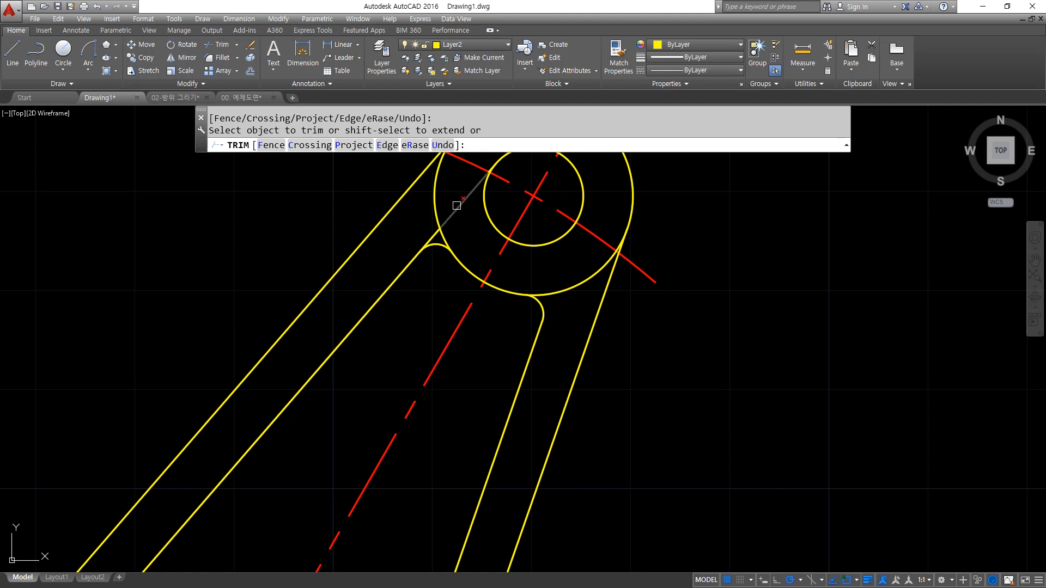
left_click(428, 234)
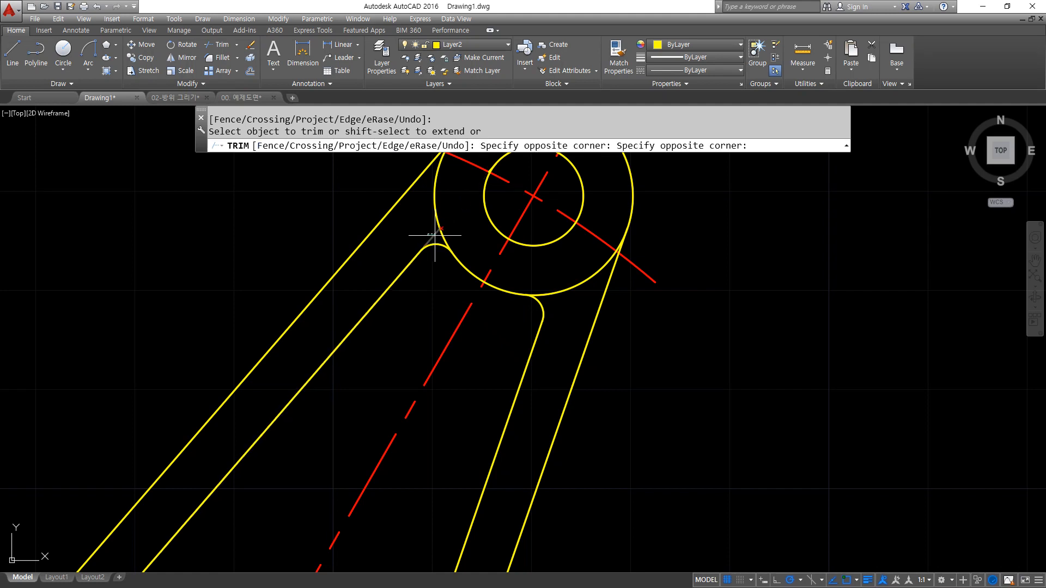
left_click(436, 238)
key("Return")
Erase the leftover piece of the inner line at the upper-right arm's end hole.
scroll(437, 241, "down", 2)
scroll(466, 188, "up", 4)
left_click(451, 182)
left_click(482, 234)
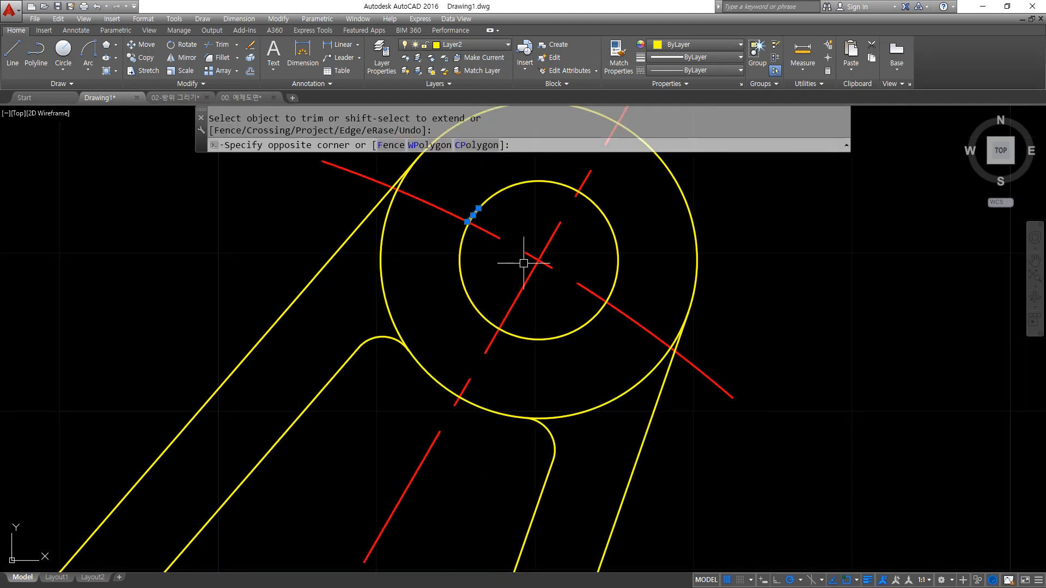
type("e")
key("Return")
Fillet both inner lines of the left arm to its outer end circle with radius 2.
scroll(443, 309, "down", 3)
middle_click_drag(365, 411, 581, 226)
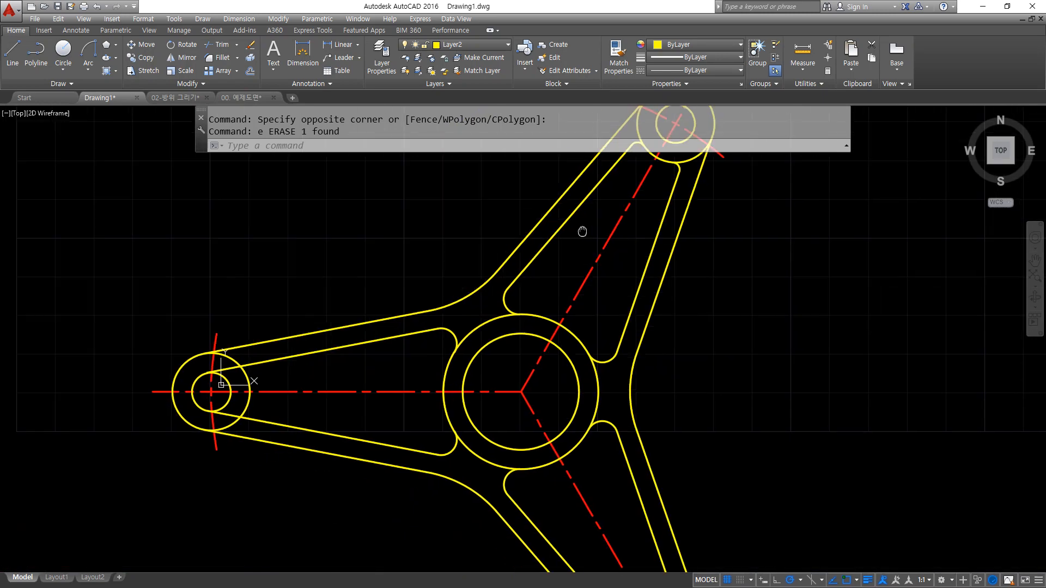
scroll(280, 378, "up", 2)
type("f")
key("Return")
left_click(251, 353)
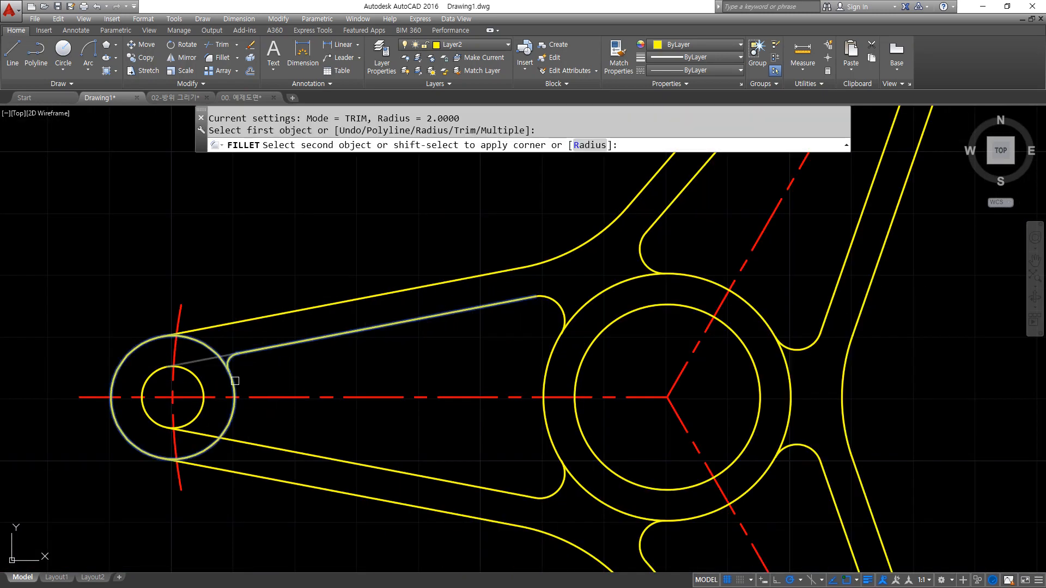
left_click(234, 374)
key("Return")
left_click(233, 415)
left_click(250, 442)
Fillet both inner lines of the lower-right arm to its outer end circle with radius 2.
middle_click_drag(604, 505, 319, 286)
middle_click_drag(599, 520, 364, 353)
key("Return")
left_click(323, 397)
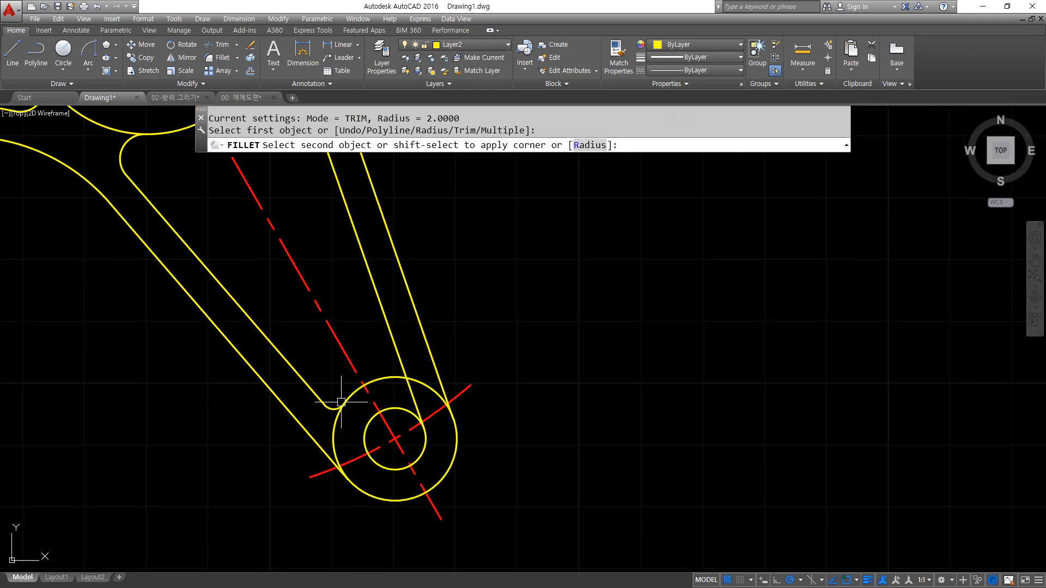
left_click(348, 400)
key("Return")
left_click(395, 348)
left_click(422, 381)
Trim the lower-right arm's outer end circle between the outer edges and the pocket fillets on both sides.
scroll(433, 412, "up", 6)
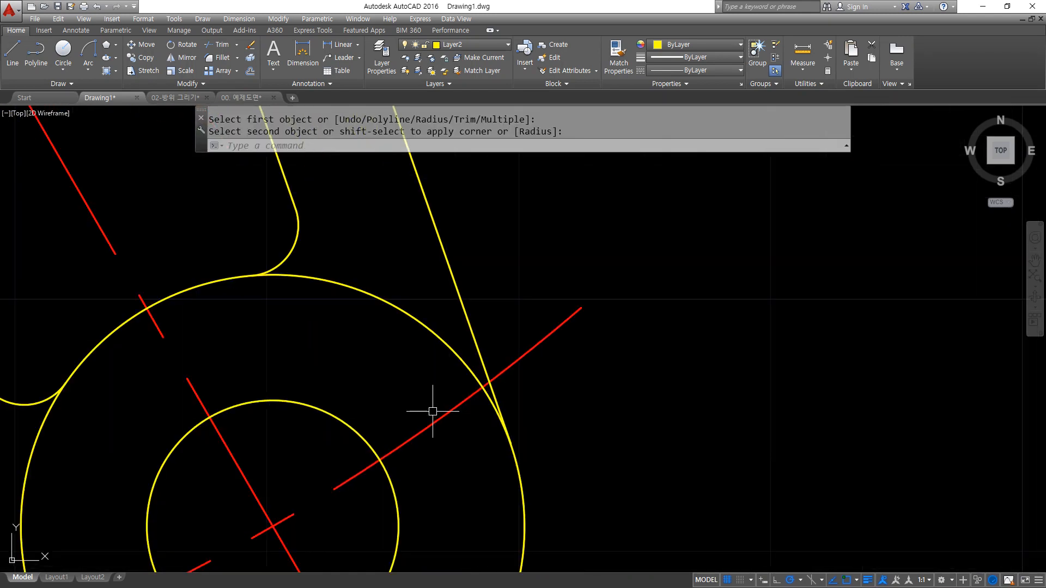
type("tr")
key("Return")
key("Return")
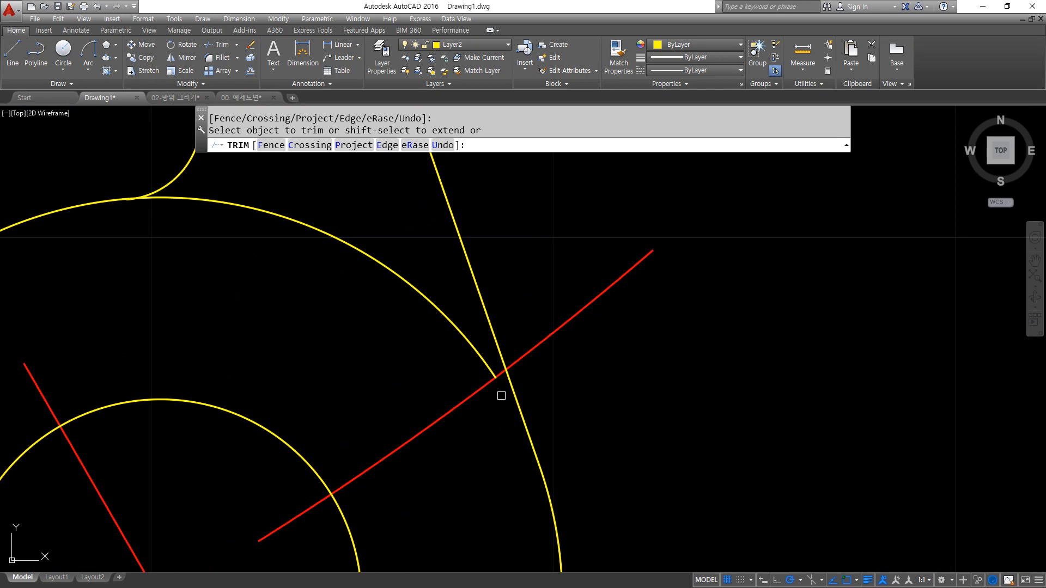
left_click(436, 304)
scroll(374, 334, "down", 4)
middle_click_drag(338, 294, 347, 225)
left_click_drag(260, 442, 250, 459)
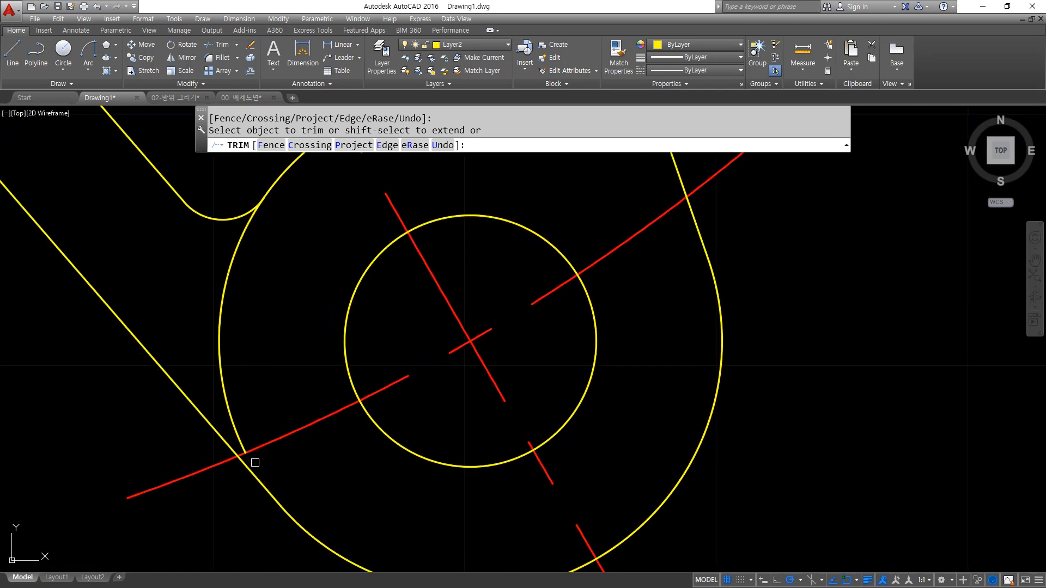
left_click(213, 390)
Trim the left arm's outer end circle between the outer edges and the pocket fillets on both sides.
scroll(196, 299, "down", 4)
middle_click_drag(204, 300, 583, 553)
middle_click_drag(90, 123, 866, 551)
scroll(359, 405, "up", 2)
left_click(275, 414)
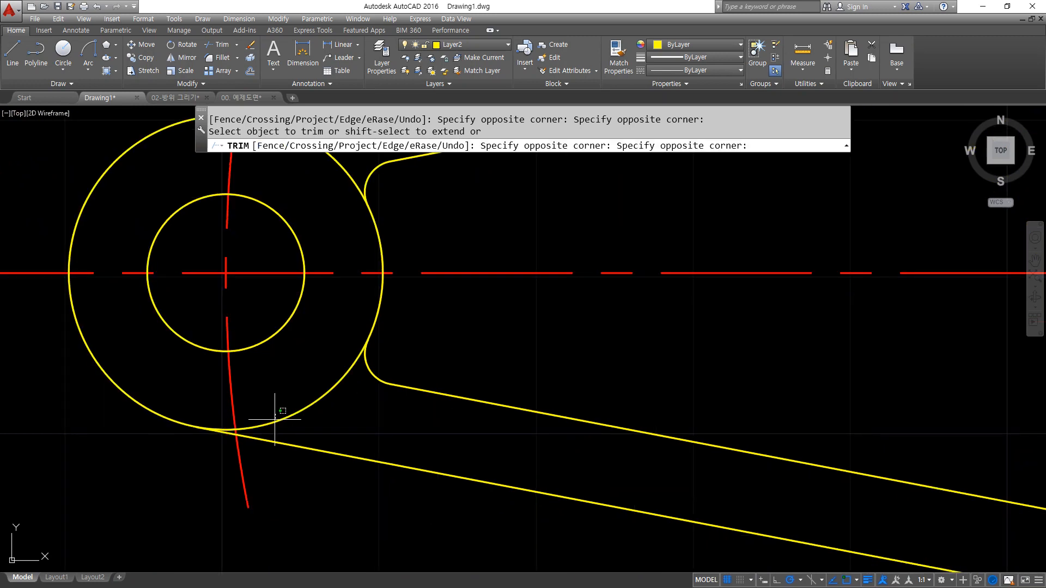
left_click(266, 431)
scroll(232, 426, "down", 1)
scroll(231, 427, "up", 1)
left_click(224, 428)
middle_click_drag(222, 301, 208, 422)
scroll(209, 268, "up", 2)
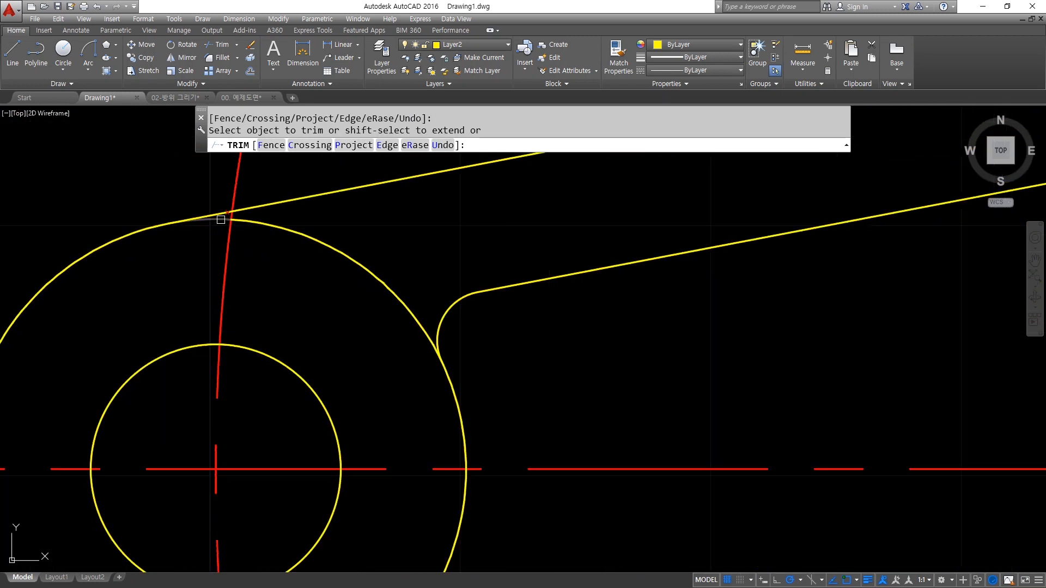
scroll(351, 257, "down", 3)
left_click(355, 251)
Trim the upper-right arm's outer end circle between the outer edges and the pocket fillets on both sides.
middle_click_drag(762, 163, 474, 303)
middle_click_drag(784, 158, 435, 359)
scroll(397, 229, "up", 3)
middle_click_drag(397, 229, 384, 287)
left_click(259, 211)
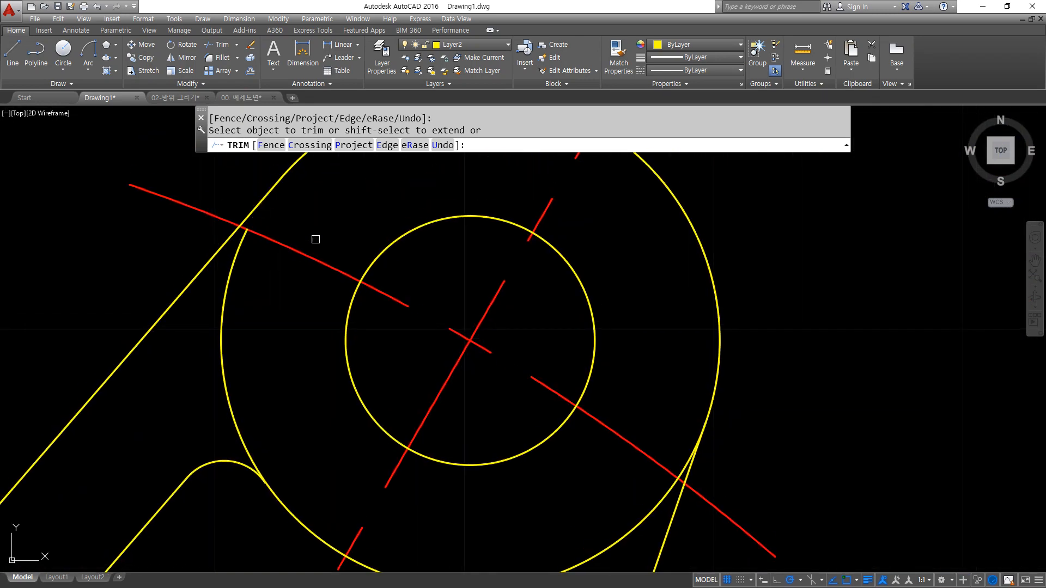
left_click(684, 466)
middle_click_drag(506, 485, 553, 332)
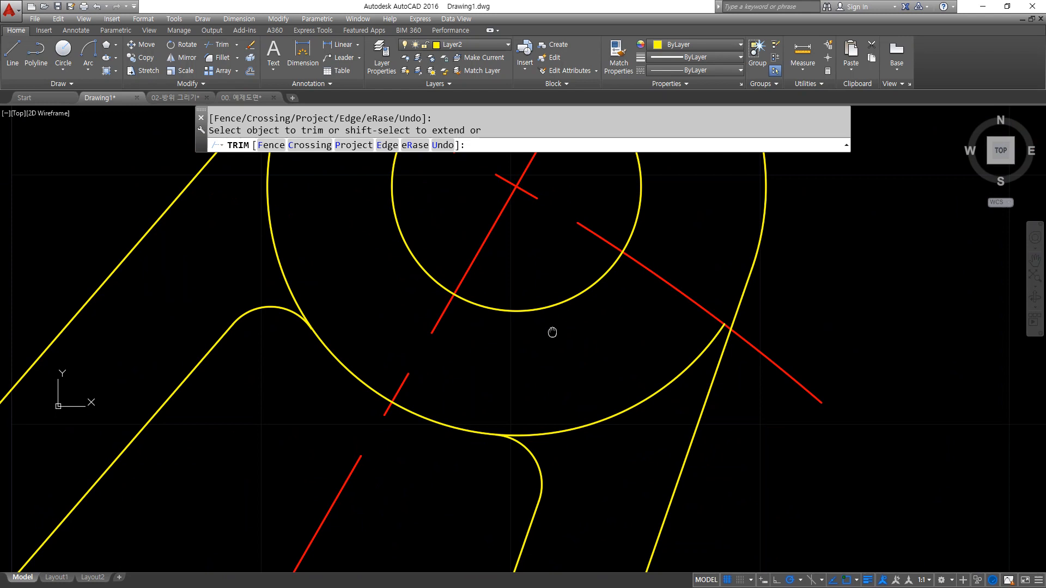
left_click(567, 424)
left_click(577, 440)
left_click(269, 218)
Trim the hub's outer circle between neighbouring arm pockets, keeping only the arcs that close each pocket.
scroll(255, 284, "down", 6)
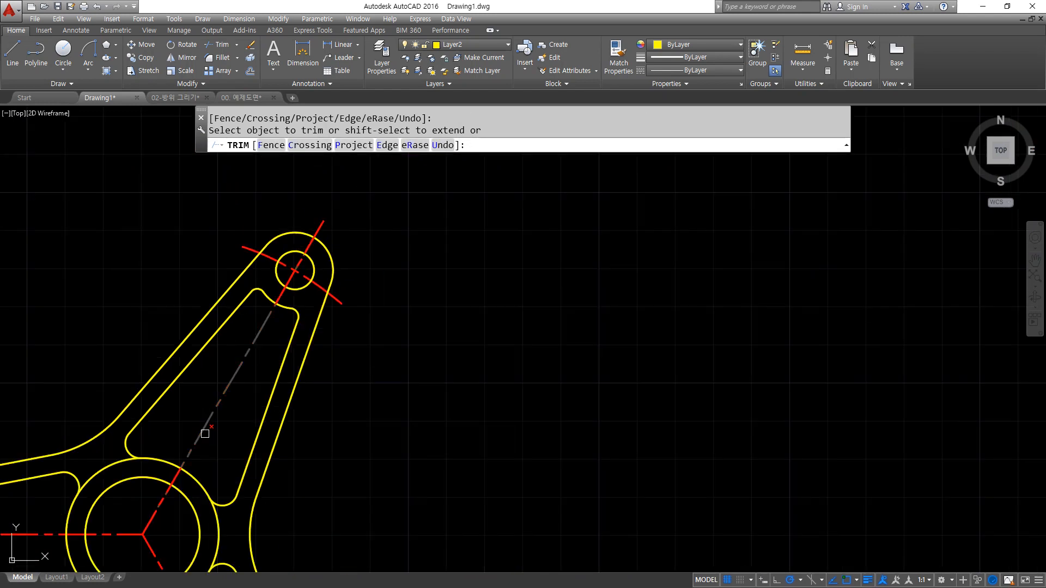
middle_click_drag(205, 433, 378, 287)
left_click(390, 384)
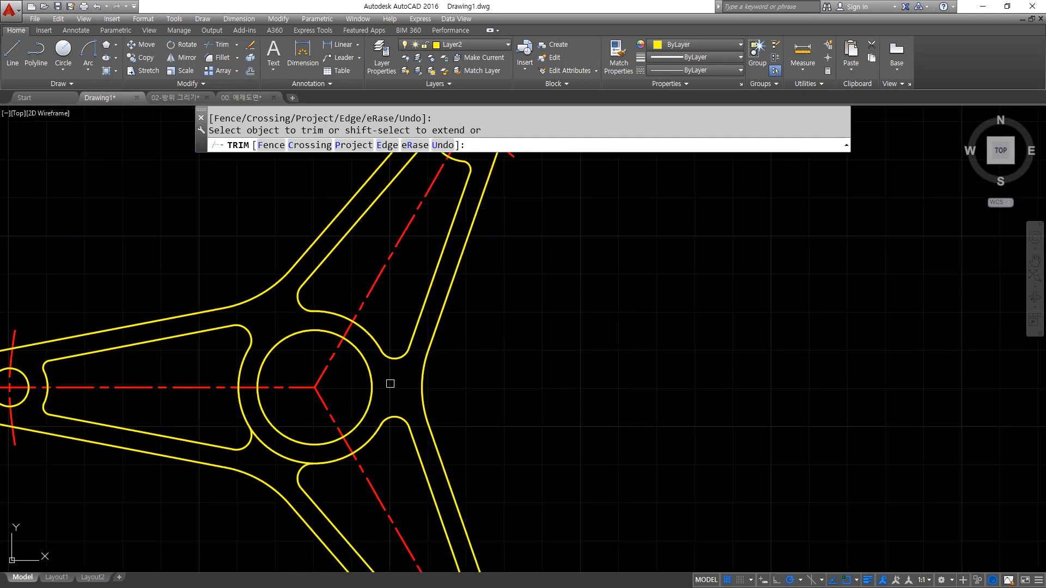
left_click(289, 453)
key("Return")
scroll(246, 441, "down", 2)
middle_click_drag(215, 479, 260, 431)
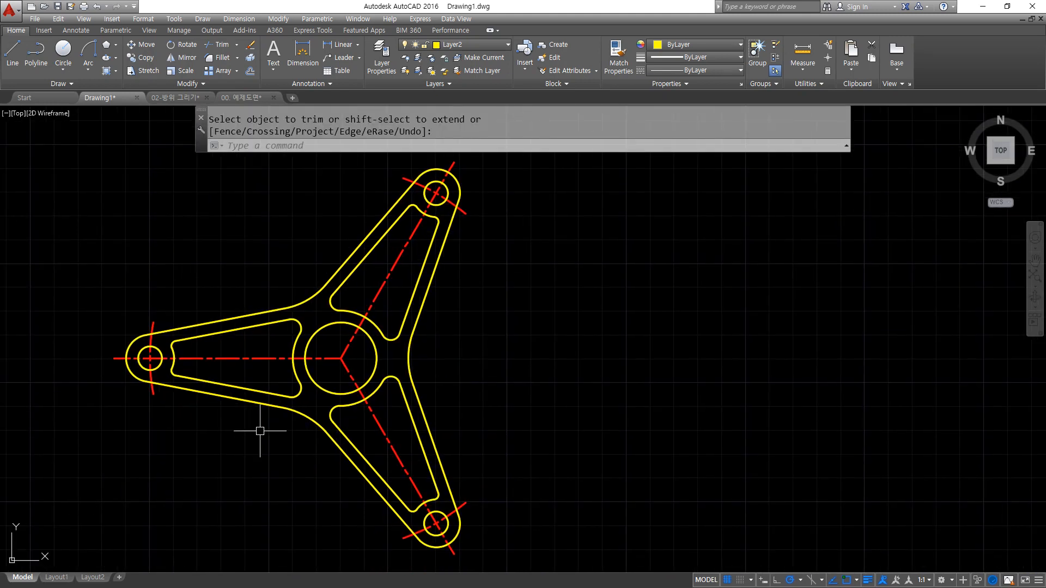